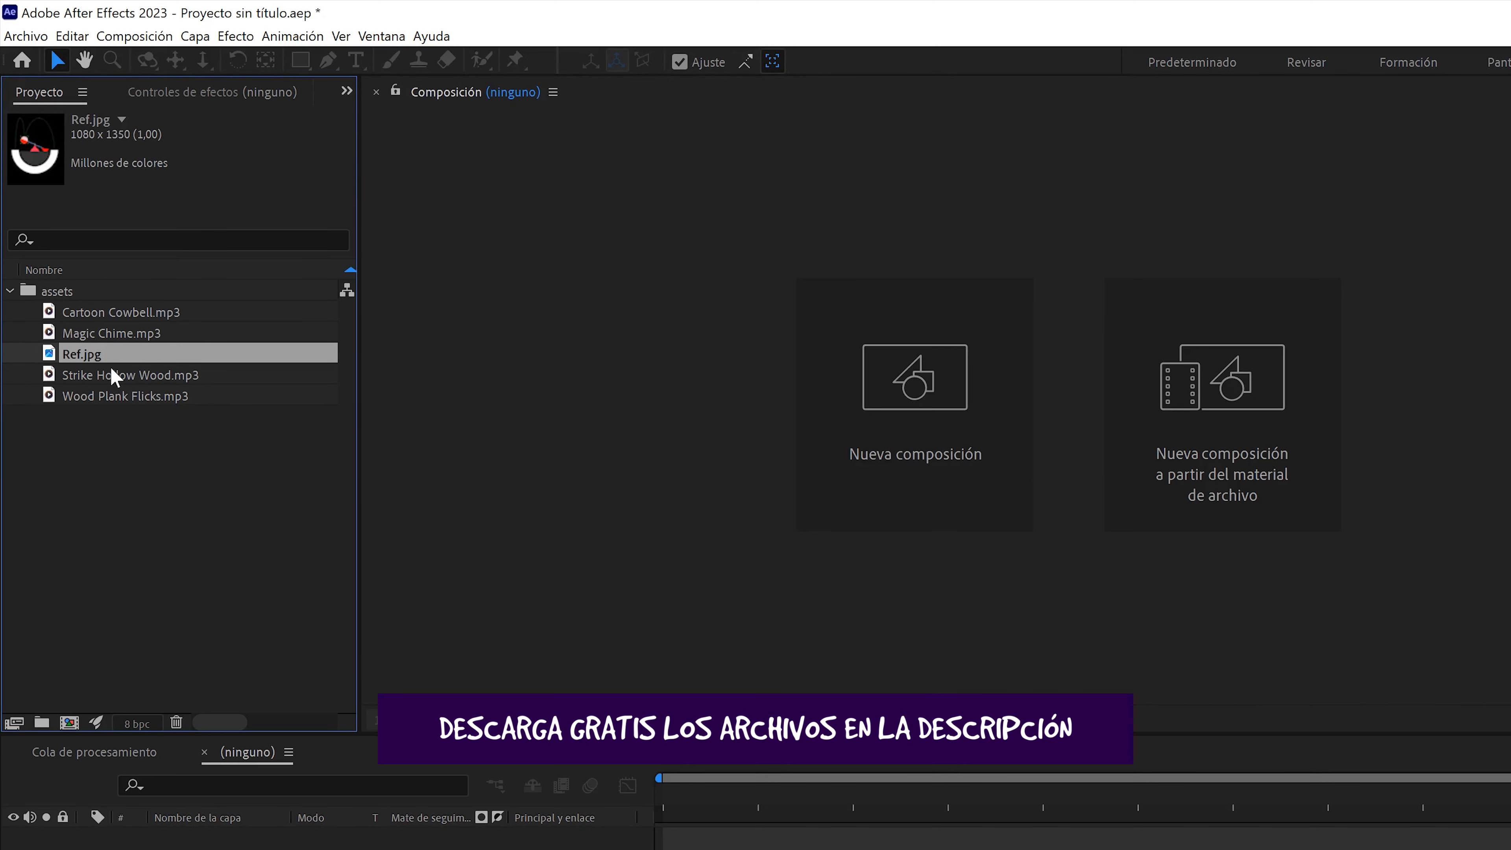
{"action": "left_click", "coordinate": [117, 397]}
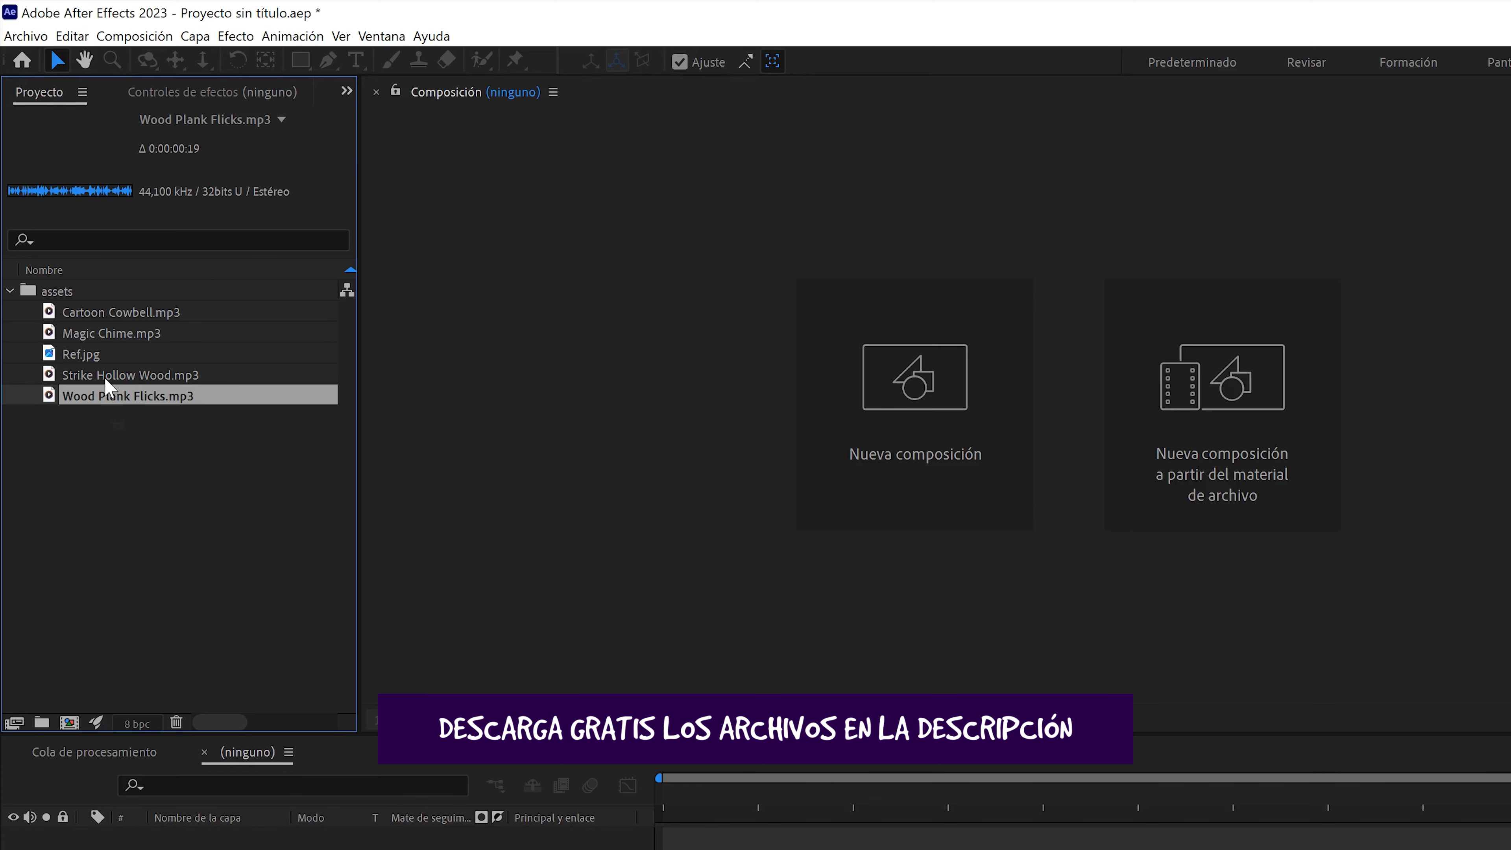
{"action": "left_click", "coordinate": [110, 375], "text": "ctrl"}
{"action": "left_click", "coordinate": [106, 333], "text": "ctrl"}
{"action": "left_click", "coordinate": [113, 312], "text": "ctrl"}
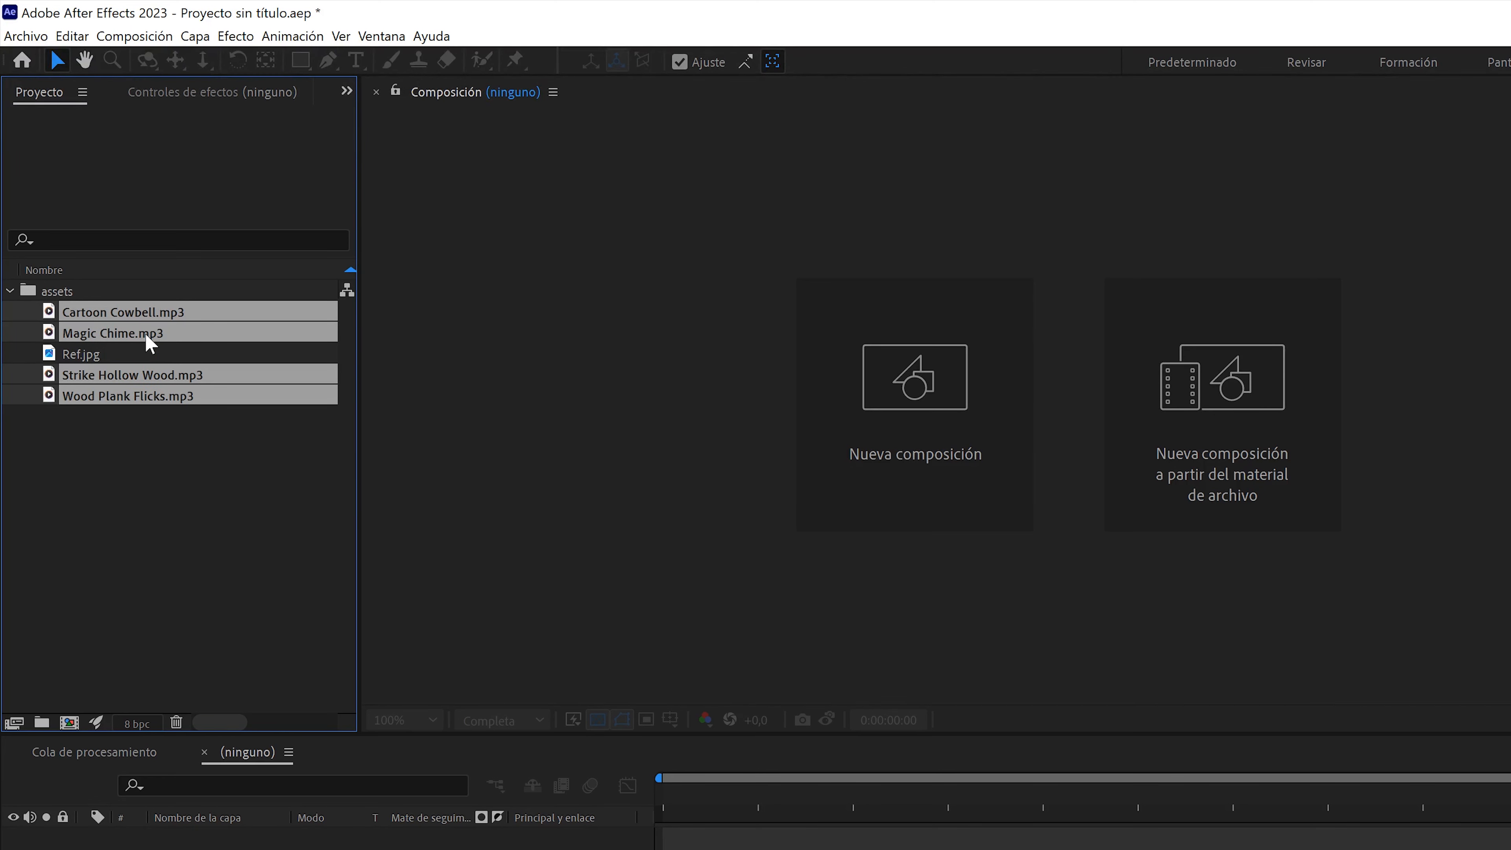
{"action": "left_click", "coordinate": [180, 494]}
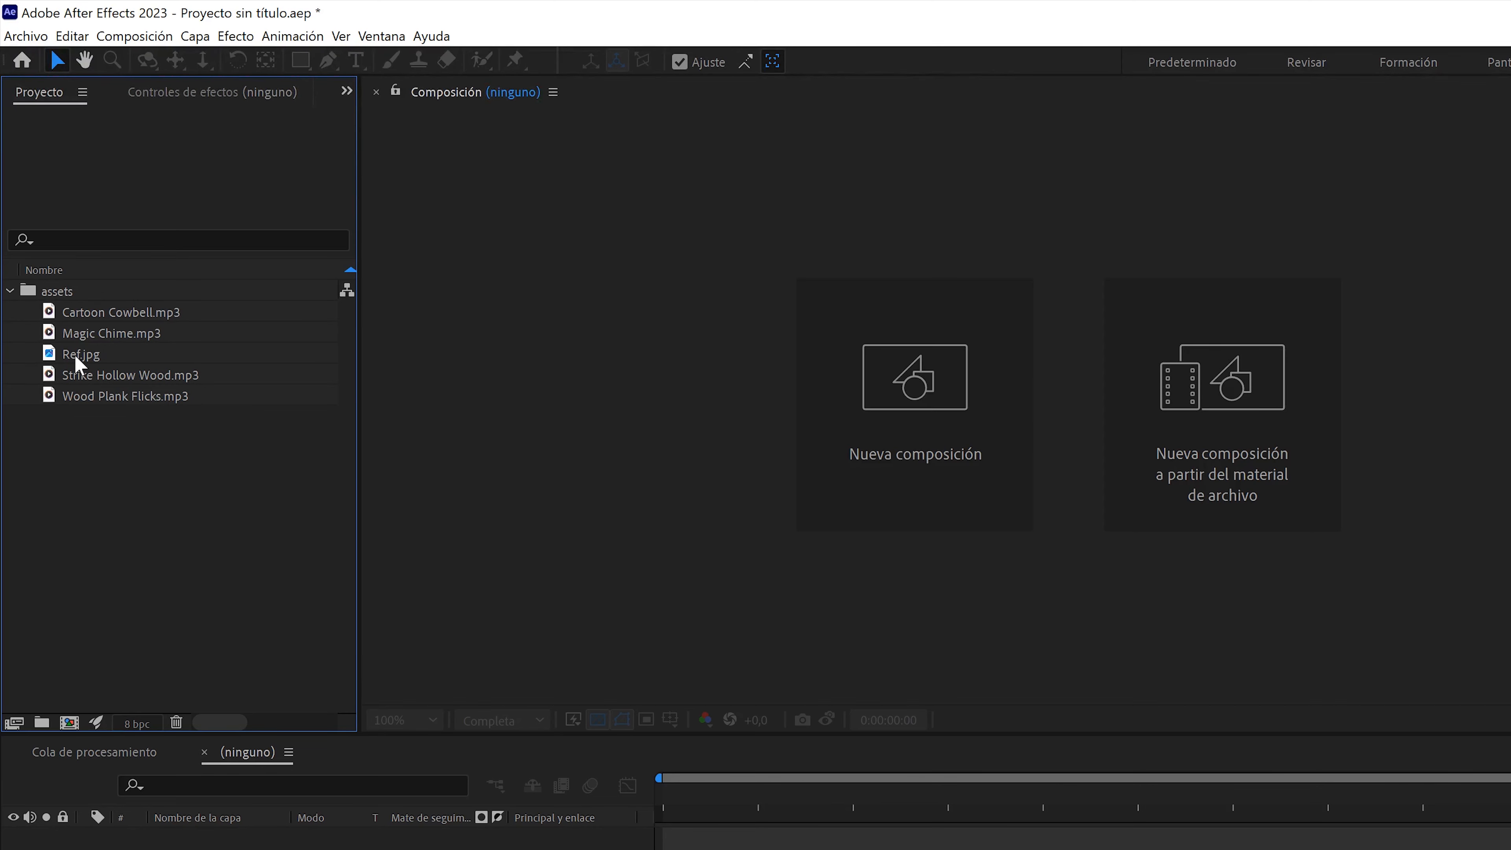
- Create a composition from Ref.jpg and name it animación, keeping its 1080 × 1350 px size
{"action": "left_click_drag", "start_coordinate": [79, 363], "coordinate": [79, 724]}
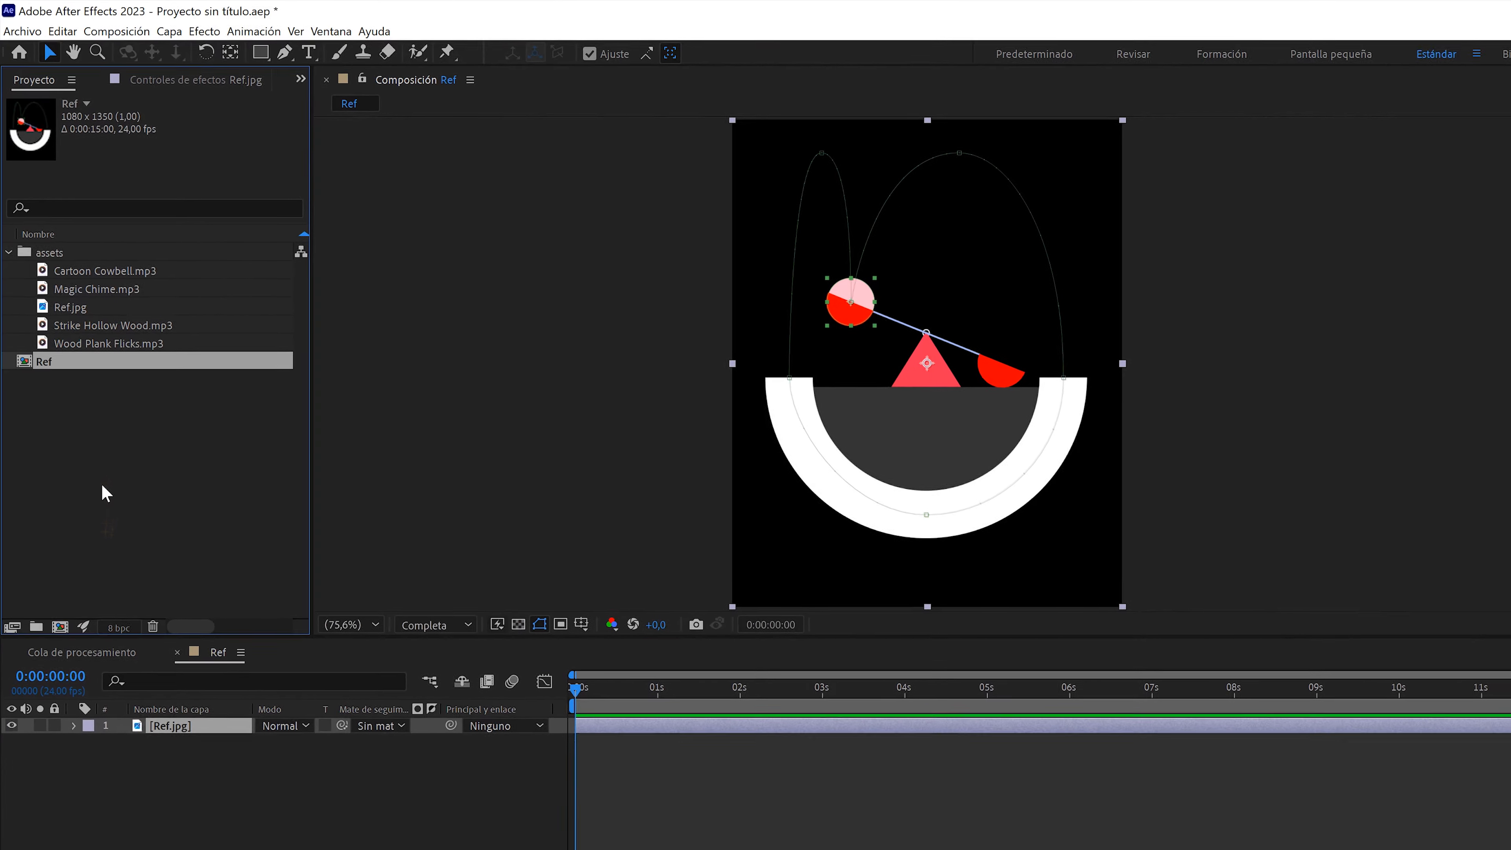
{"action": "left_click", "coordinate": [116, 31]}
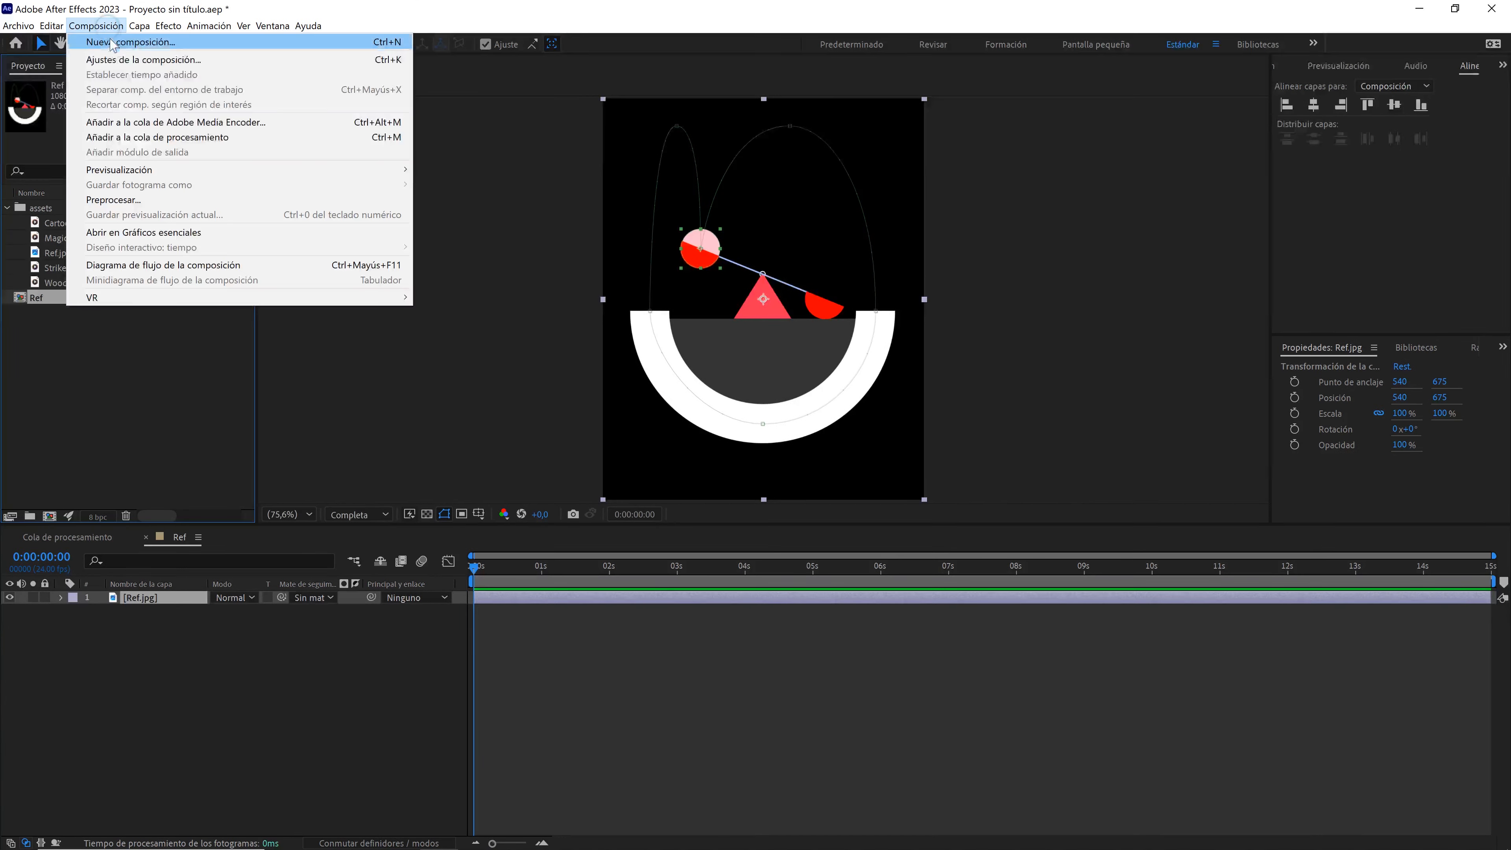
{"action": "left_click", "coordinate": [118, 59]}
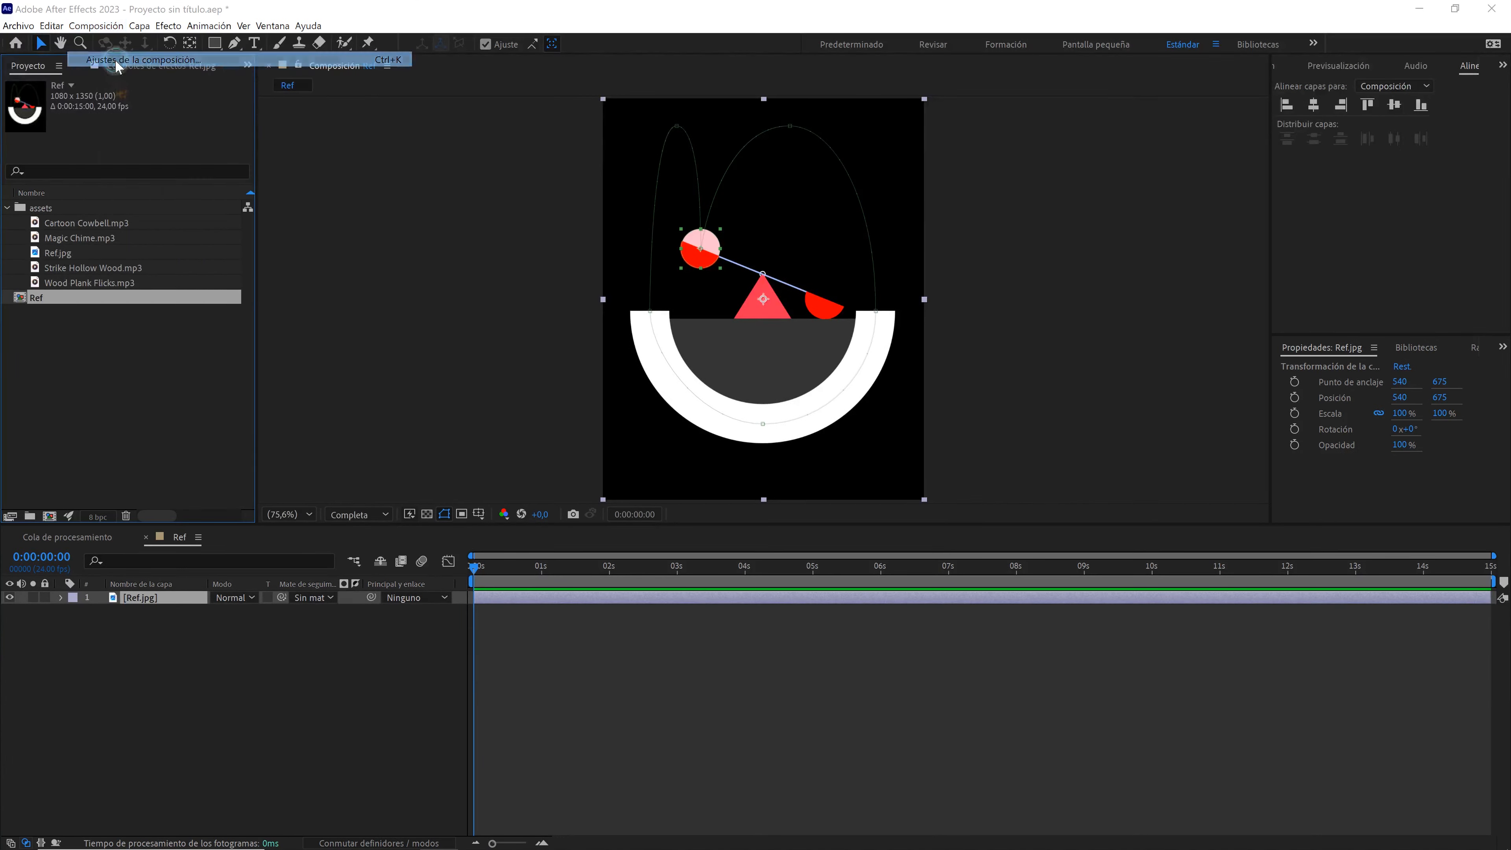
{"action": "type", "text": "animación"}
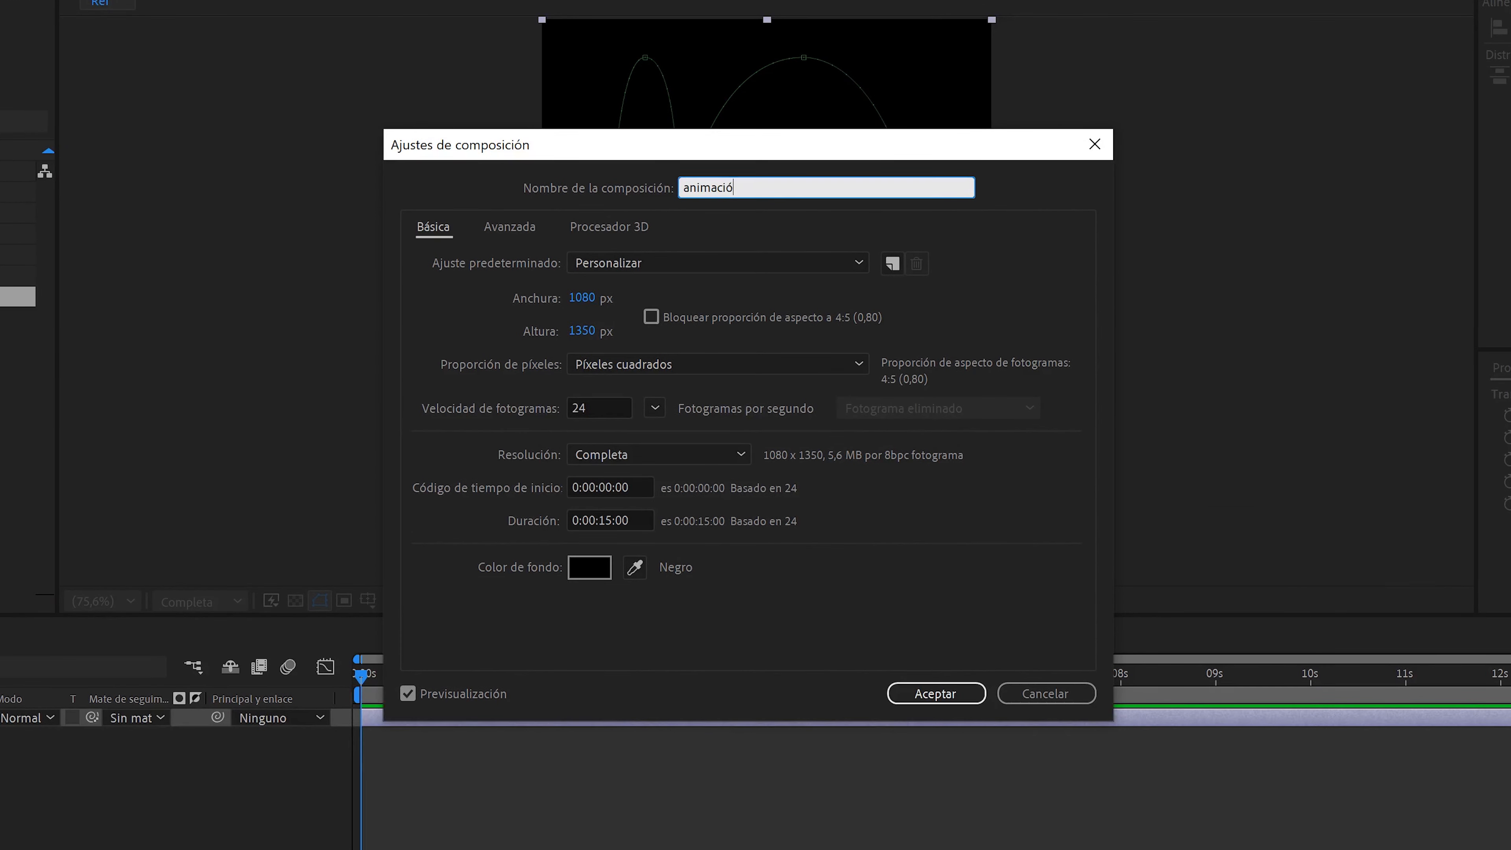
{"action": "left_click", "coordinate": [586, 299]}
{"action": "left_click", "coordinate": [594, 330]}
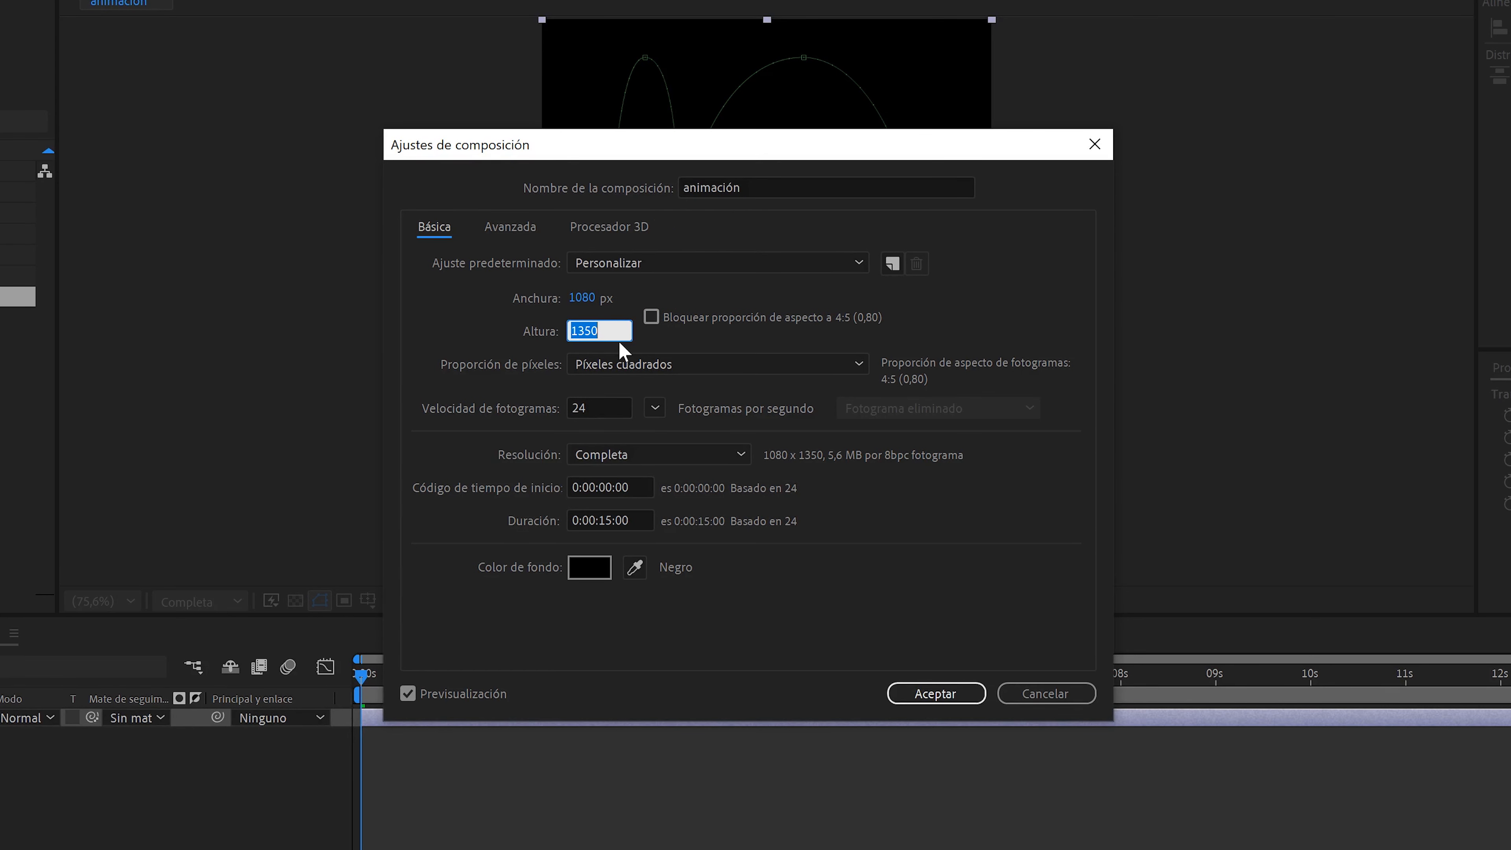
{"action": "left_click", "coordinate": [936, 693]}
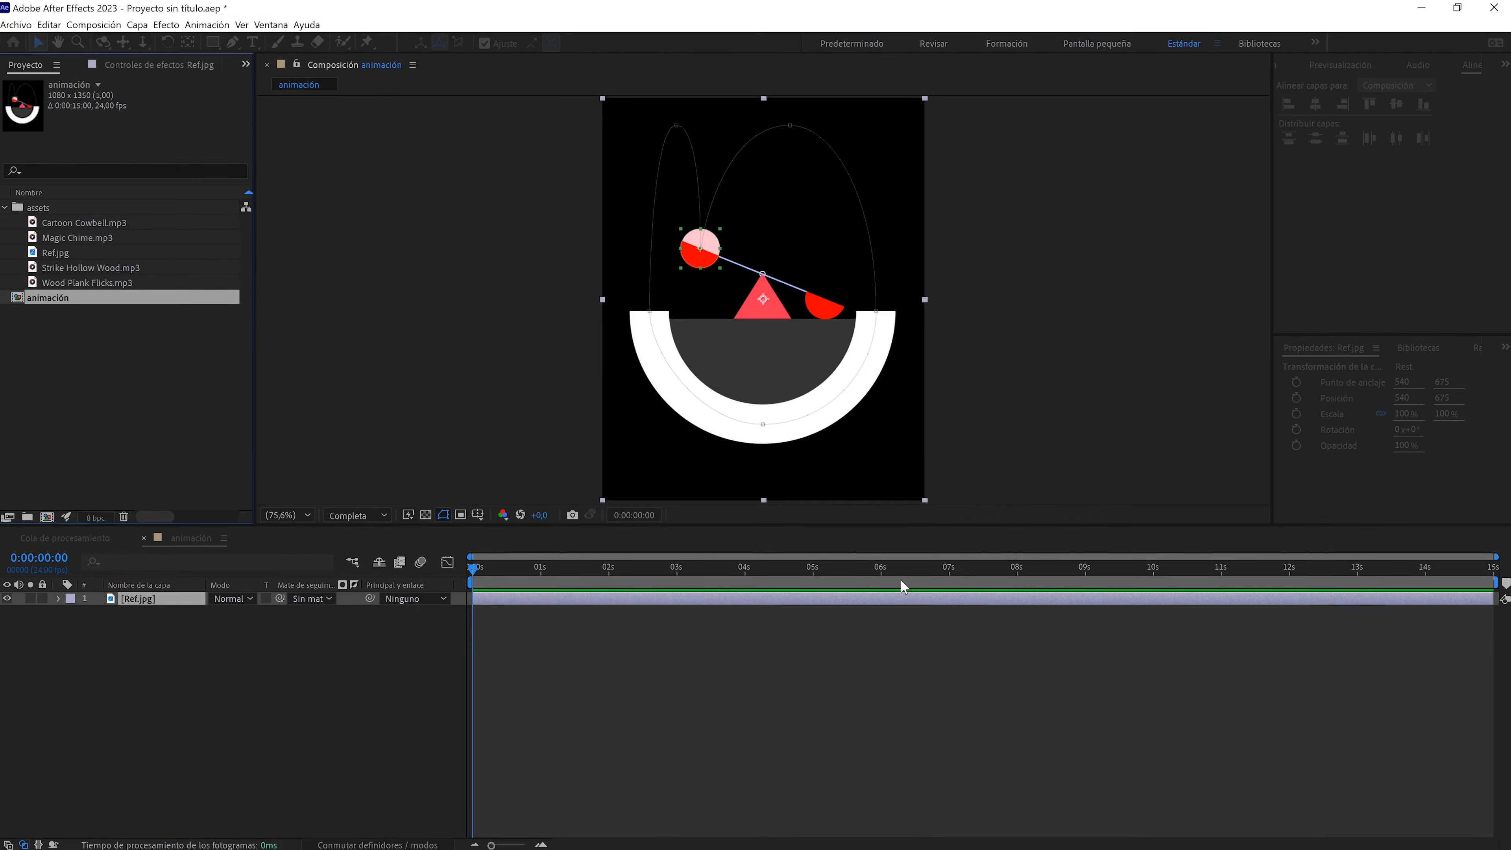
- Create an empty shape layer in the animación composition and name it trazado
{"action": "right_click", "coordinate": [57, 773]}
{"action": "mouse_move", "coordinate": [417, 652]}
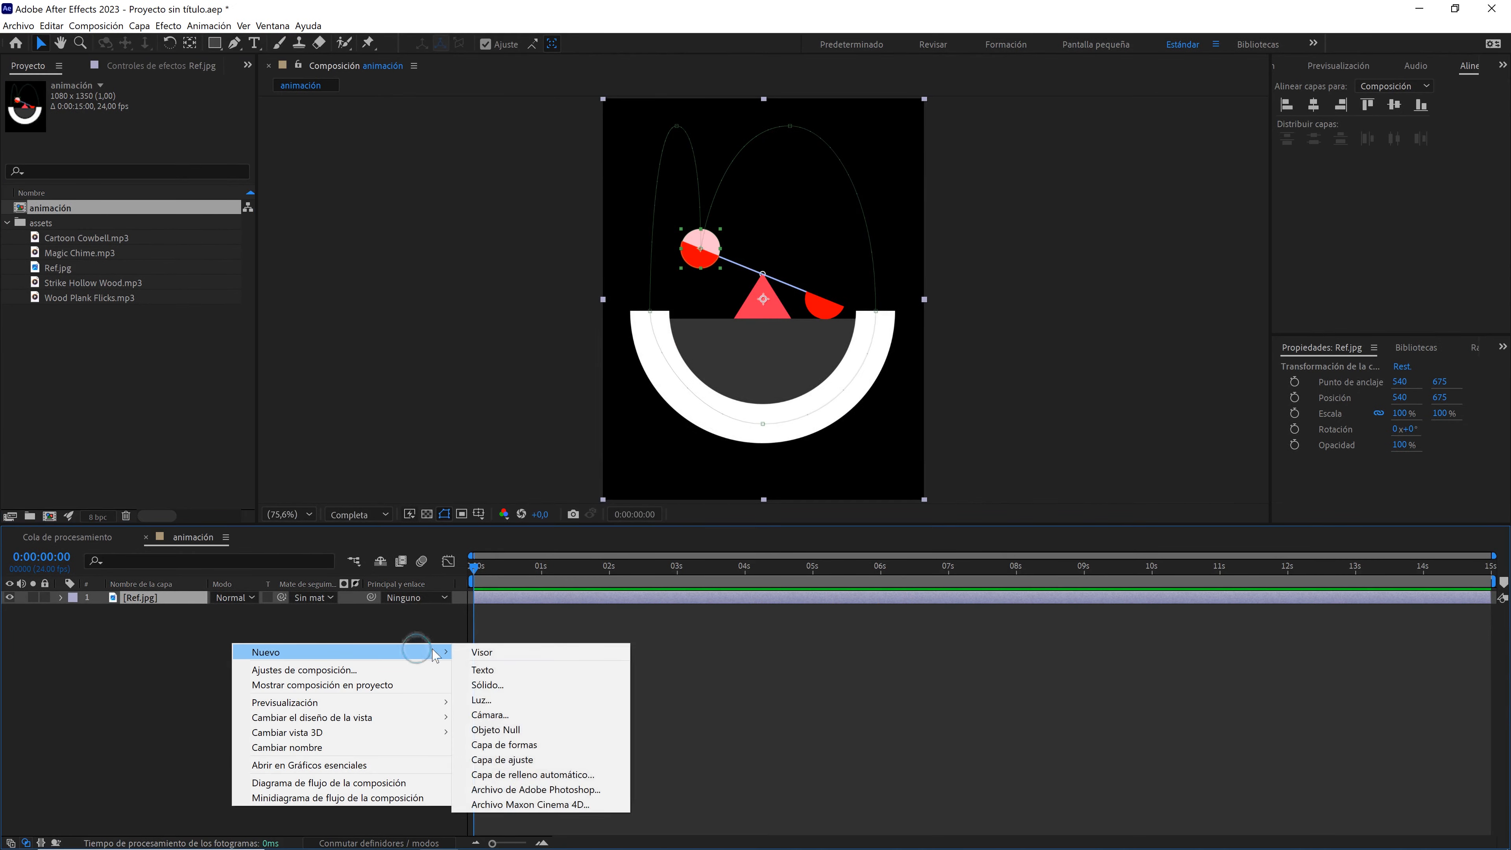
{"action": "left_click", "coordinate": [497, 744]}
{"action": "left_click", "coordinate": [200, 594]}
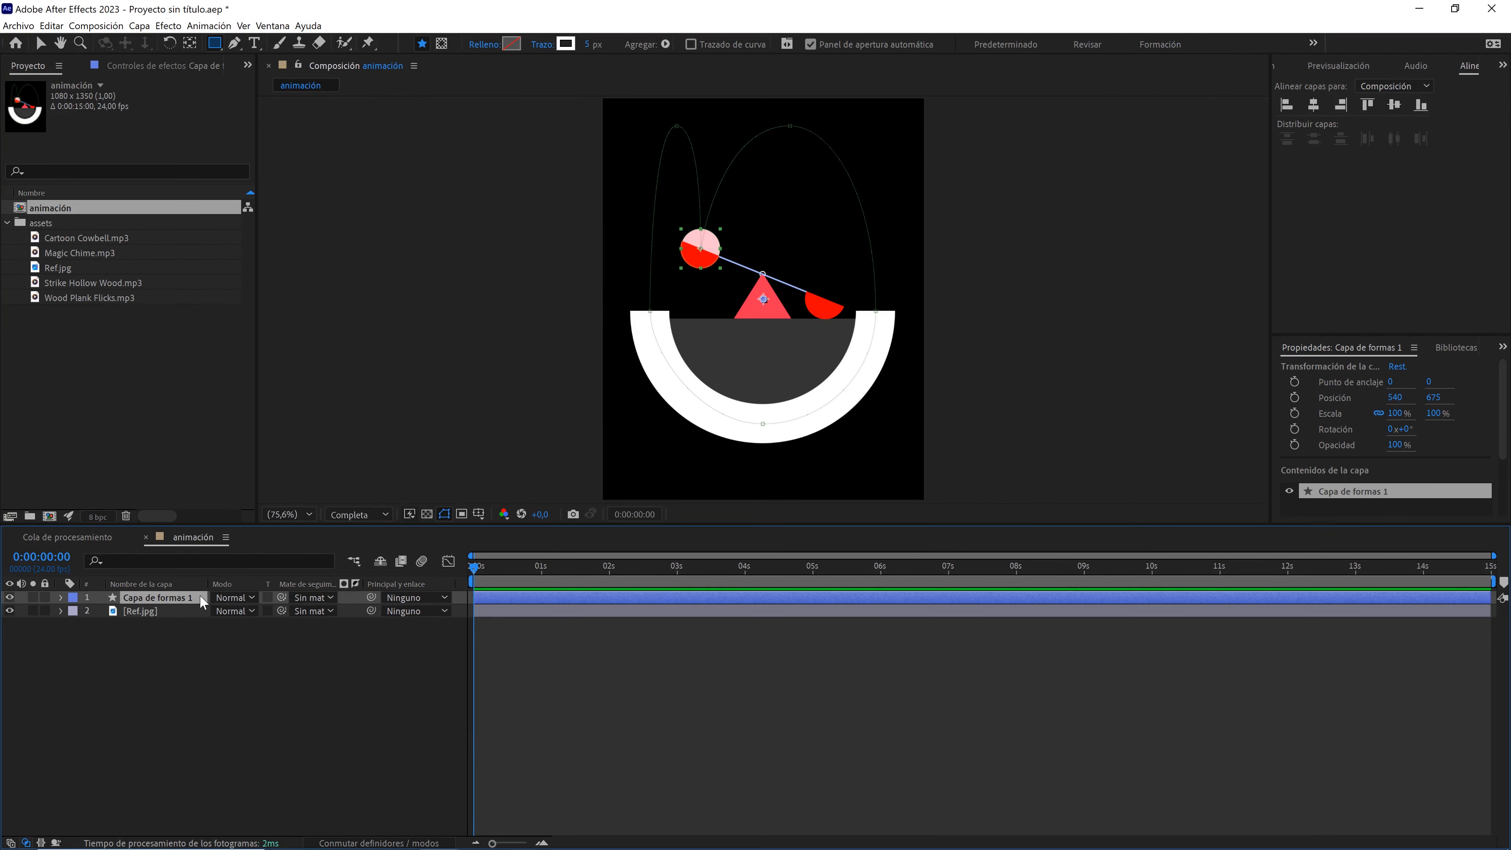
{"action": "key", "text": "Return"}
{"action": "type", "text": "trazado"}
- Lower the opacity of the Ref.jpg layer to 40%
{"action": "left_click", "coordinate": [159, 613]}
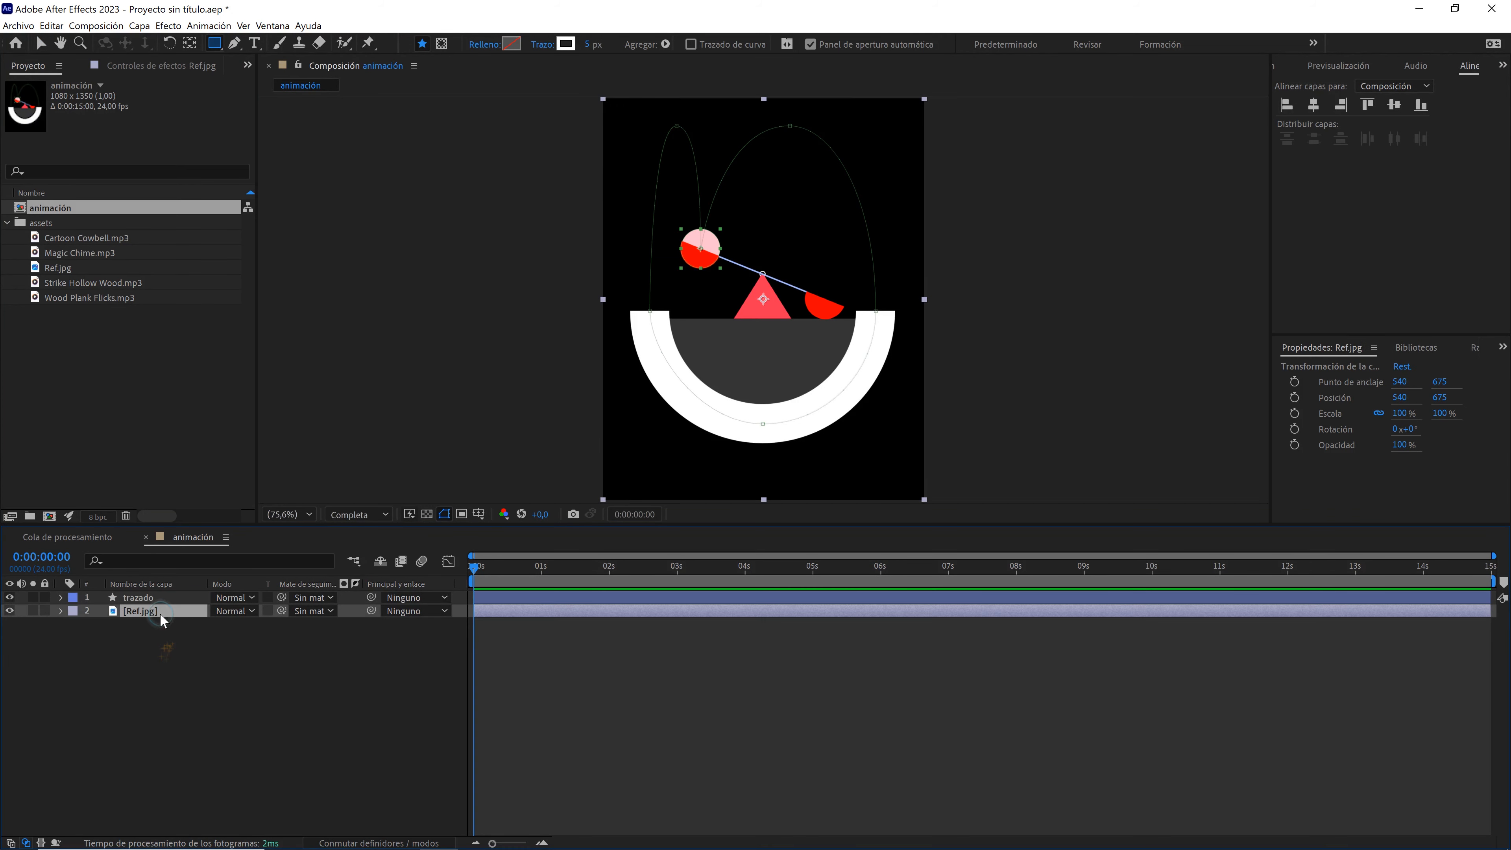
{"action": "key", "text": "t"}
{"action": "left_click", "coordinate": [224, 626]}
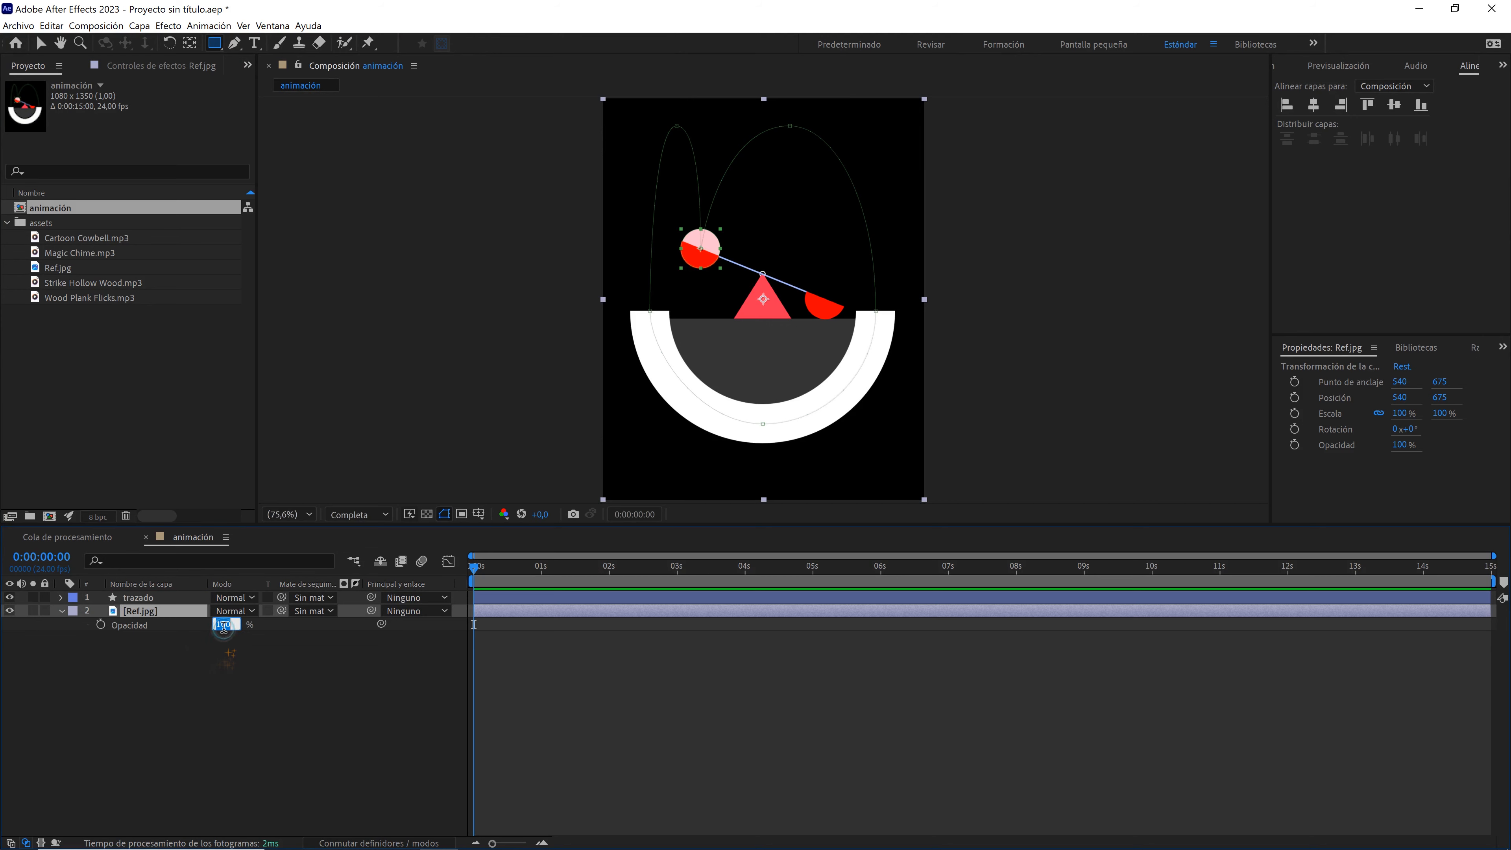
{"action": "left_click", "coordinate": [235, 654]}
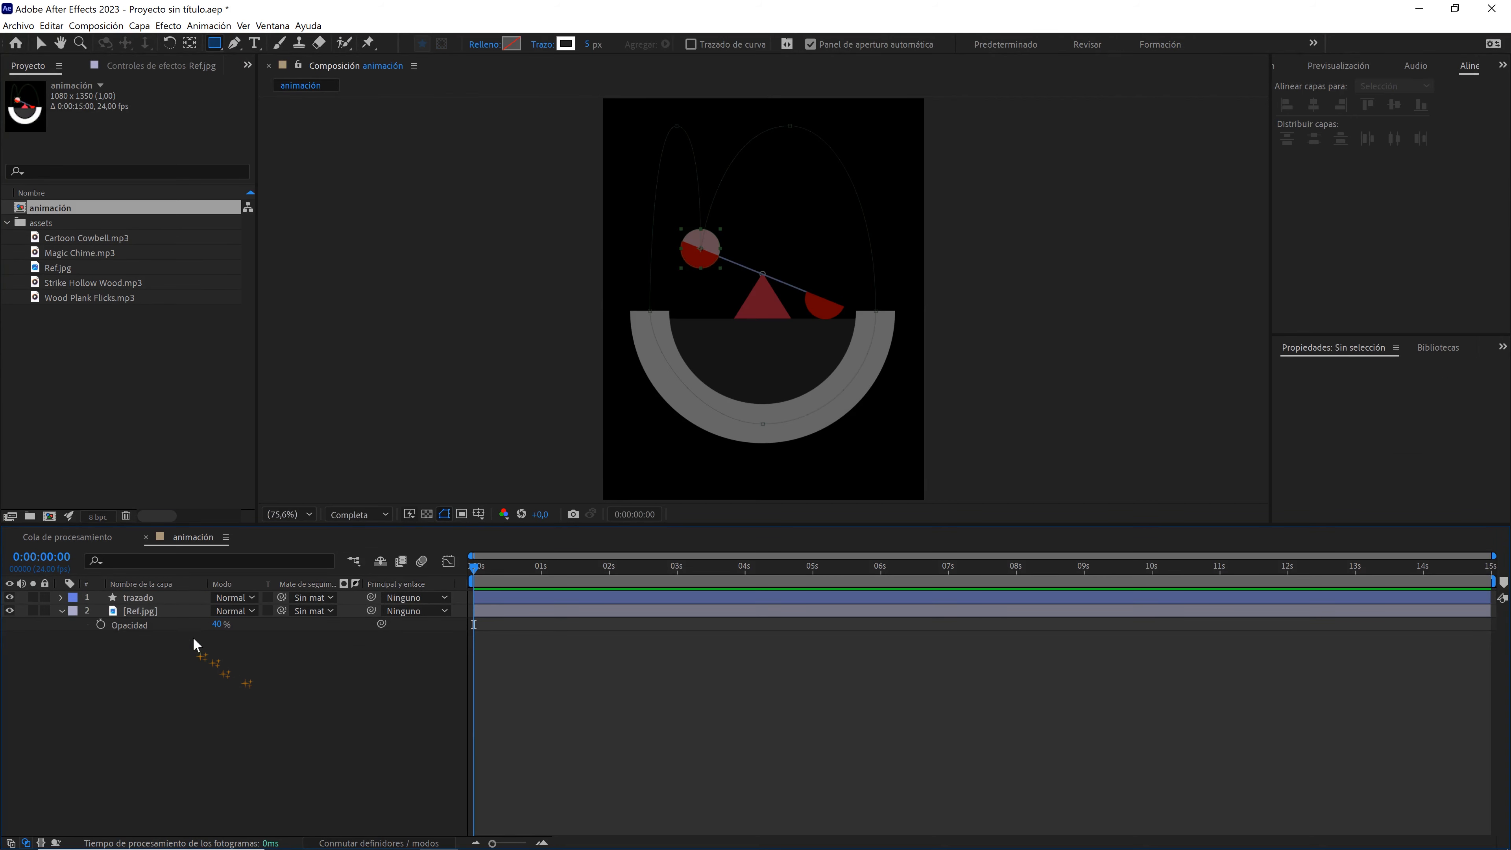
- Add an ellipse path and a stroke to the contents of the trazado layer
{"action": "left_click", "coordinate": [153, 599]}
{"action": "left_click", "coordinate": [61, 598]}
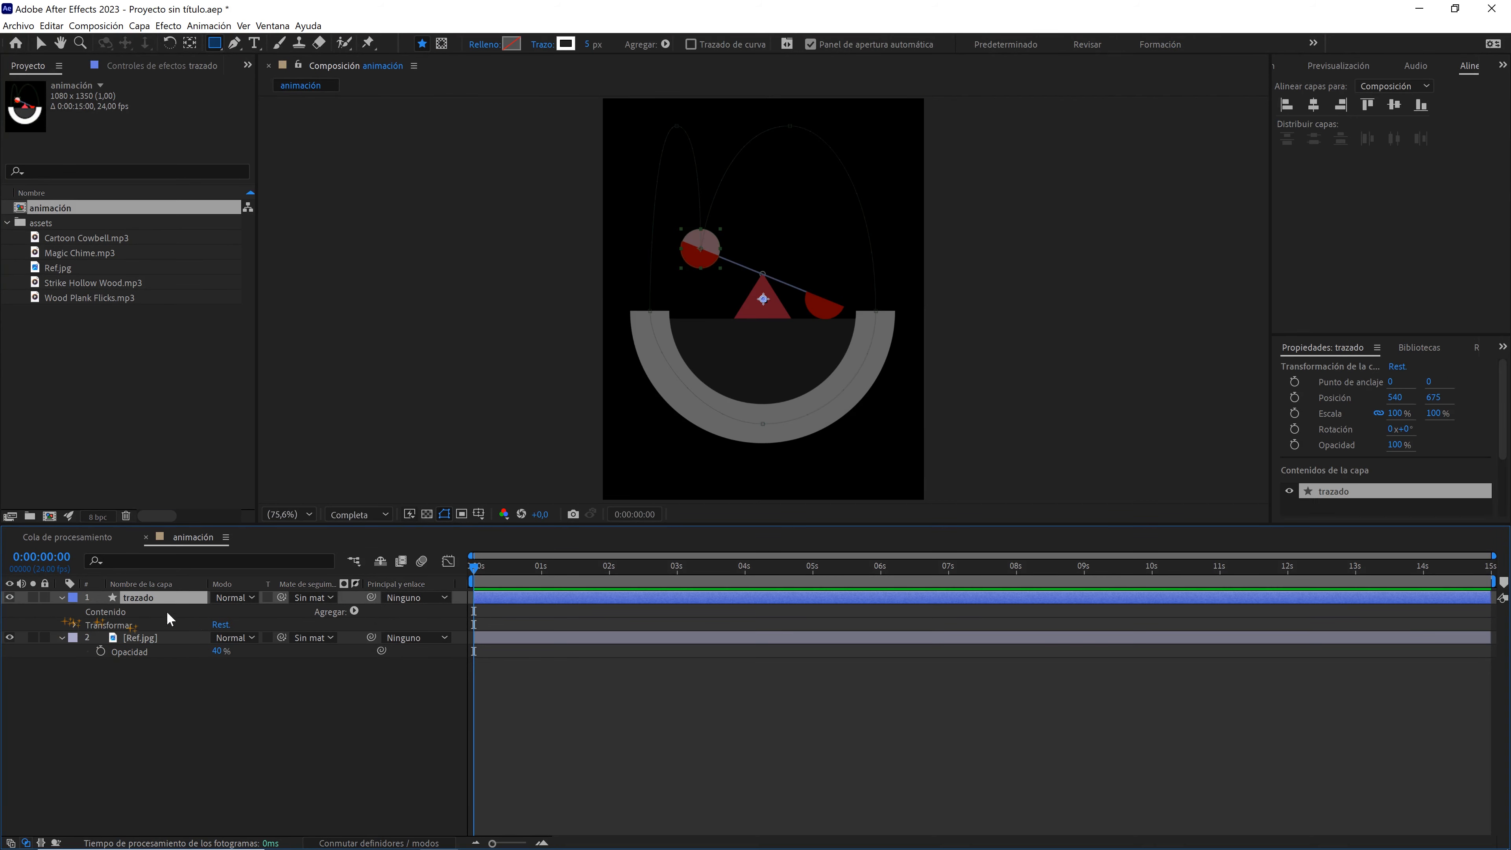
{"action": "left_click", "coordinate": [354, 611]}
{"action": "left_click", "coordinate": [279, 323]}
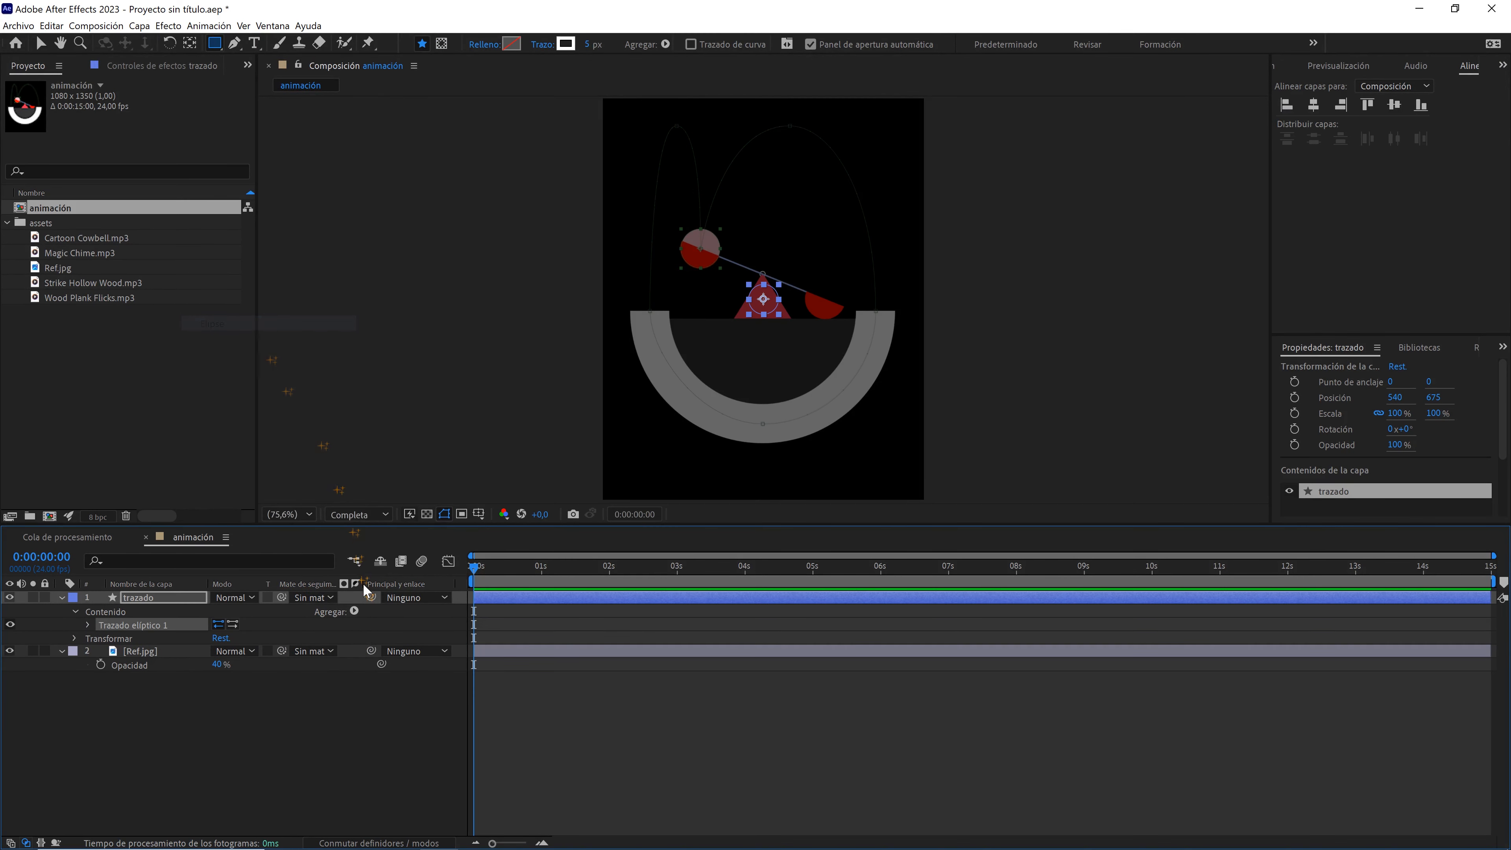
{"action": "left_click", "coordinate": [354, 612]}
{"action": "left_click", "coordinate": [241, 386]}
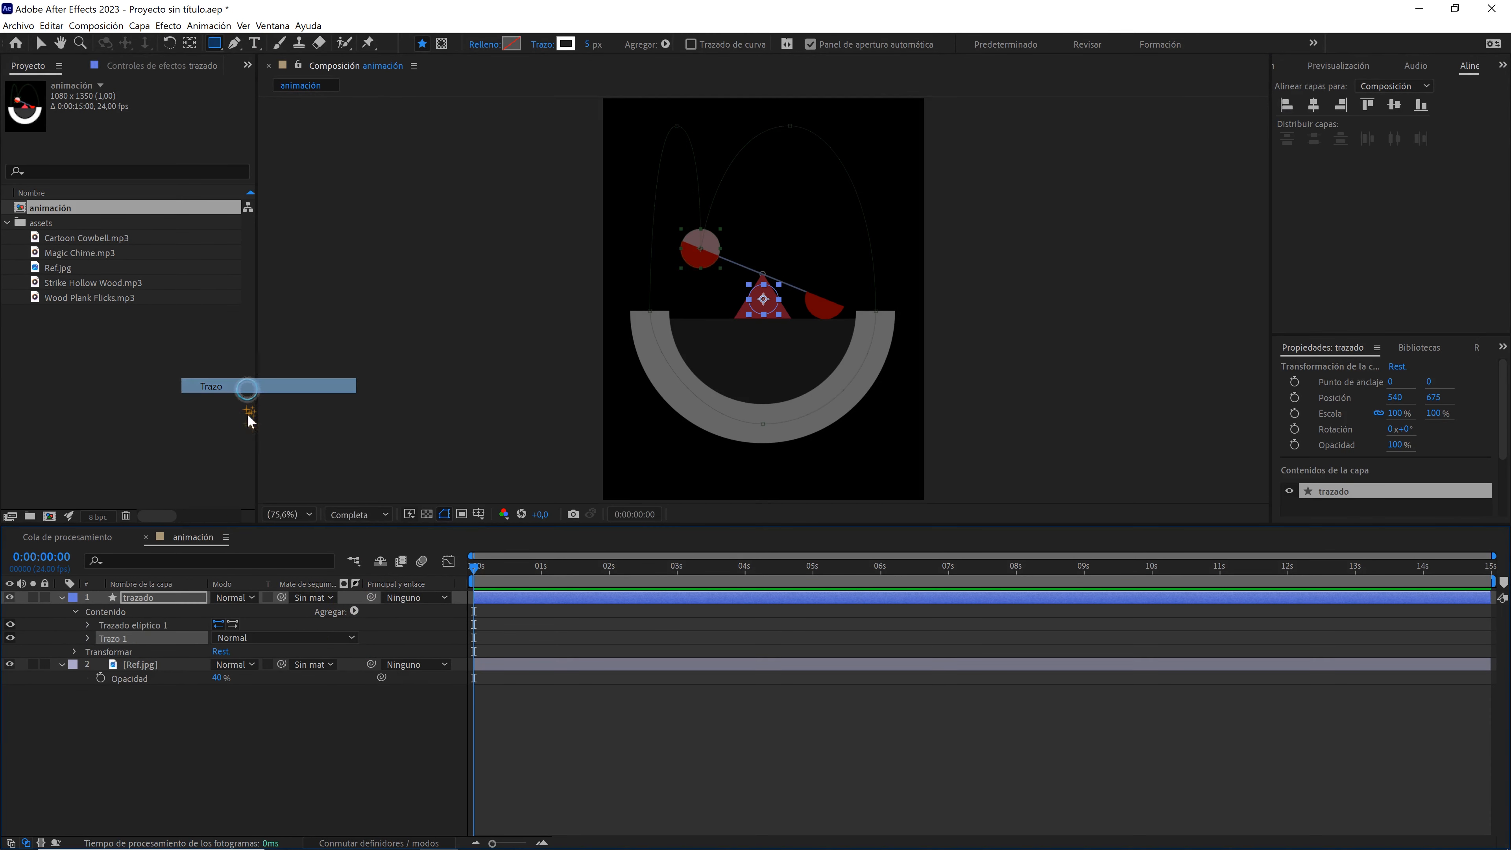
- Set the size of the trazado layer's ellipse path to 750 × 750
{"action": "left_click", "coordinate": [88, 625]}
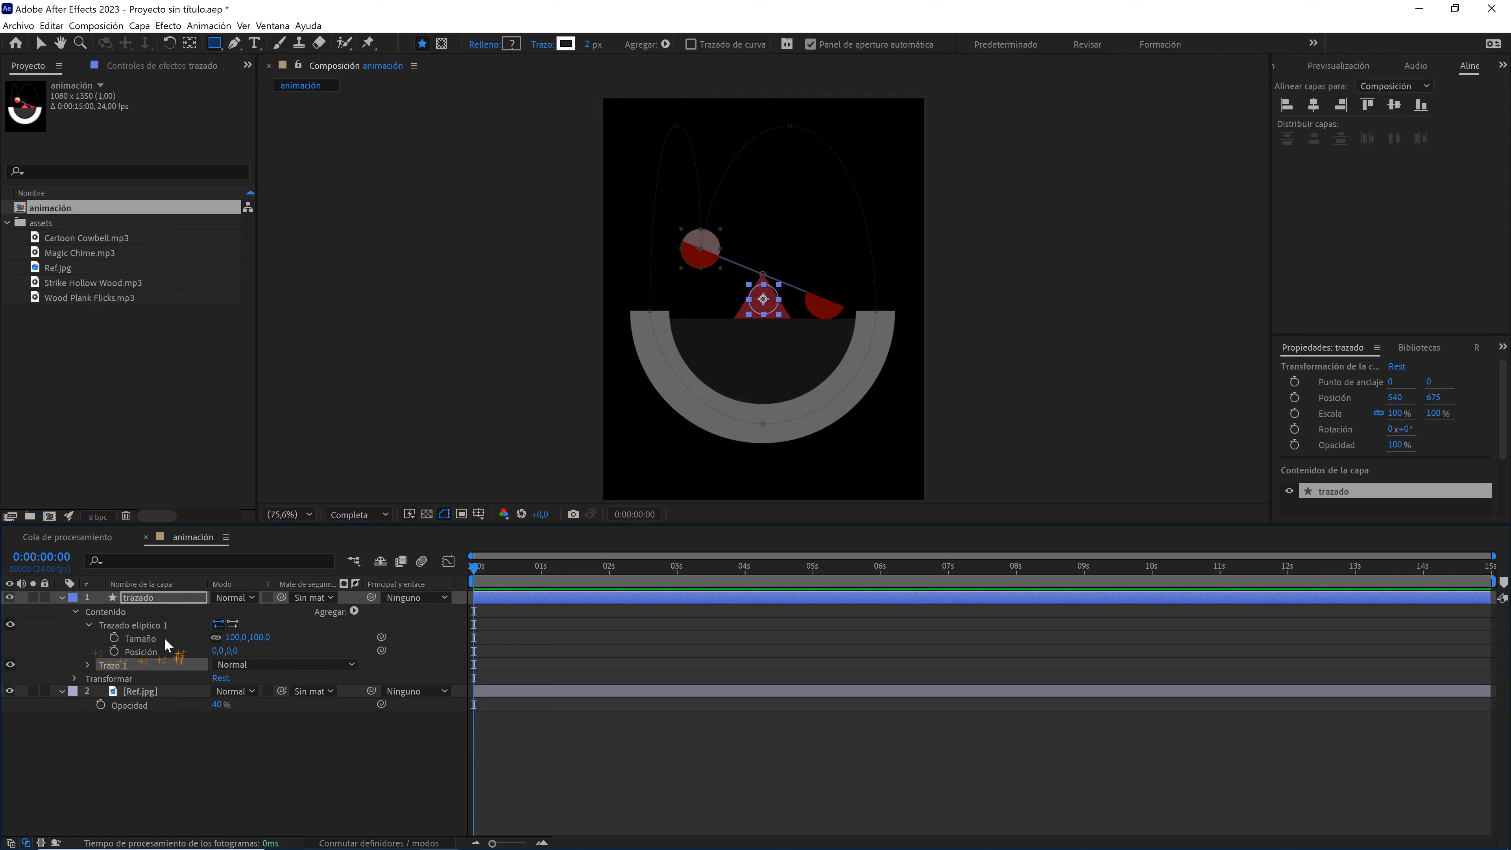
{"action": "left_click", "coordinate": [262, 637]}
{"action": "left_click", "coordinate": [308, 630]}
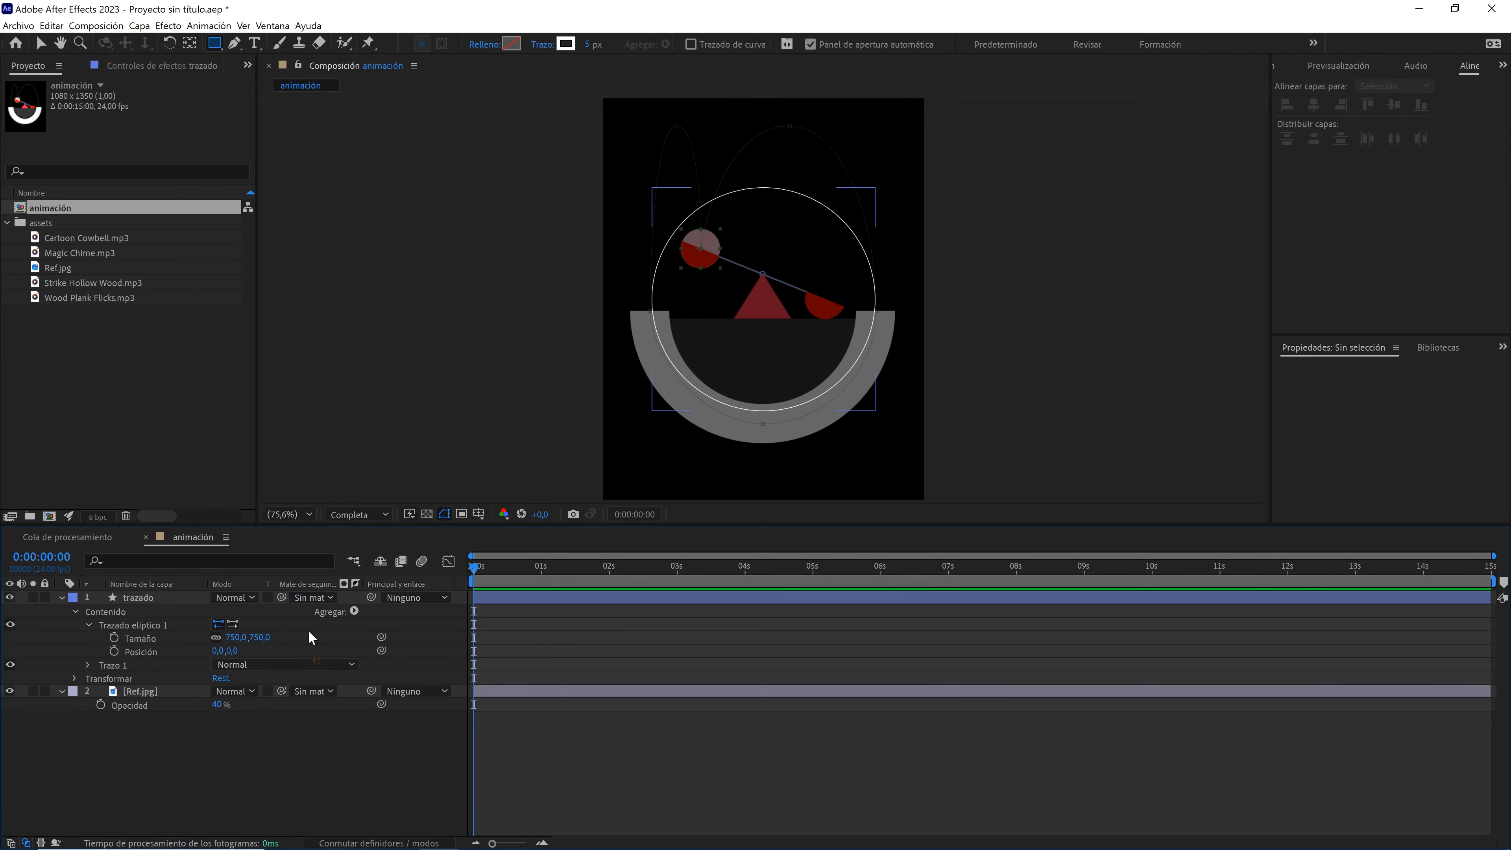
- Set the stroke width of the trazado layer's ellipse to 135
{"action": "left_click", "coordinate": [87, 665]}
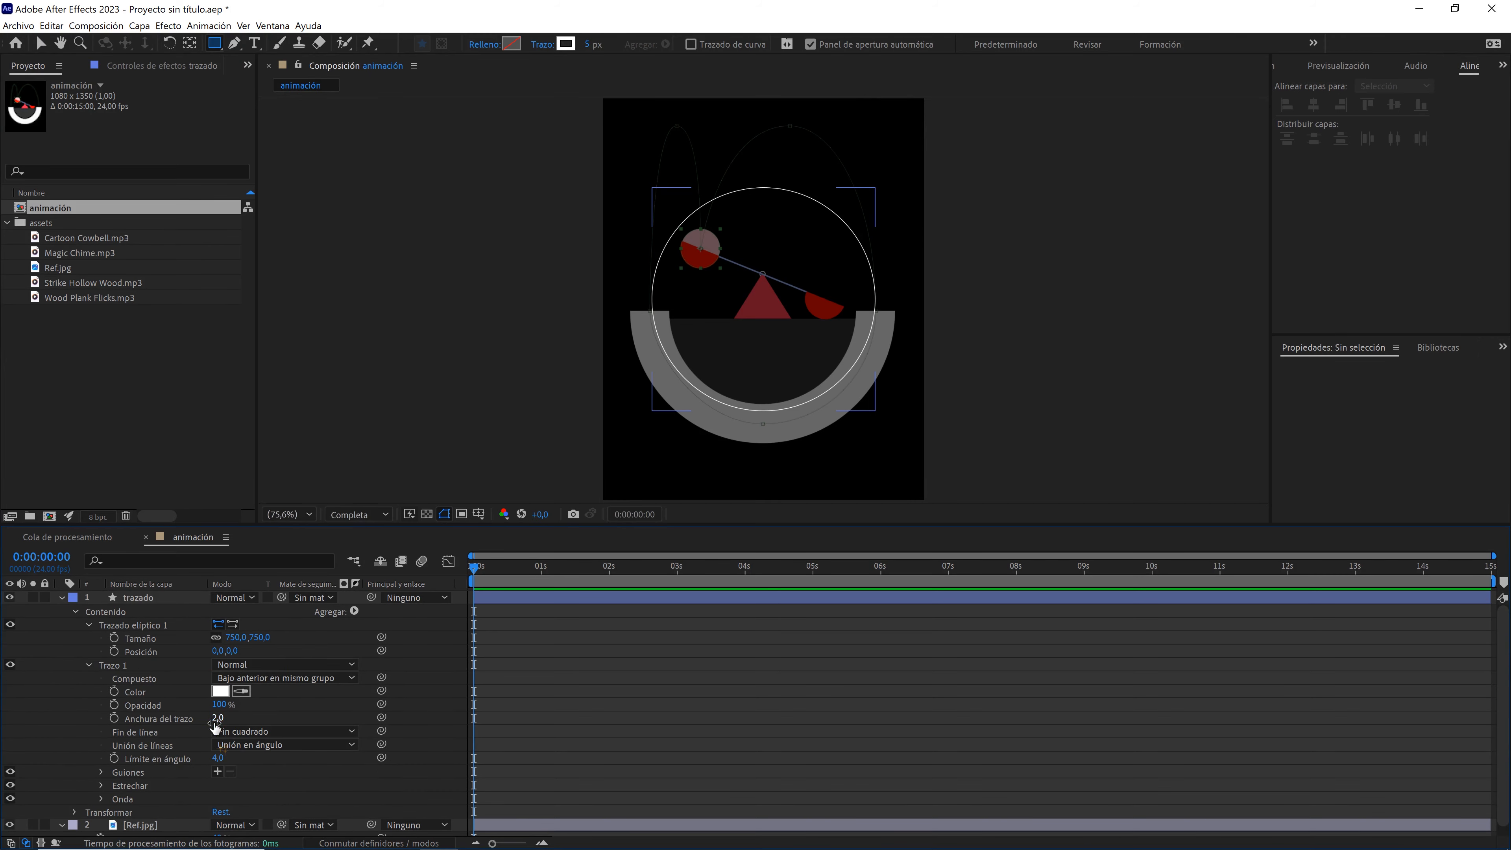
{"action": "left_click_drag", "start_coordinate": [216, 720], "coordinate": [236, 728]}
{"action": "left_click", "coordinate": [238, 719]}
{"action": "type", "text": "135"}
{"action": "key", "text": "Return"}
- Move the trazado layer down to position 540, 720 to align the ring with the reference's semicircle
{"action": "left_click", "coordinate": [74, 812]}
{"action": "scroll", "coordinate": [74, 811], "scroll_direction": "down", "scroll_amount": 2}
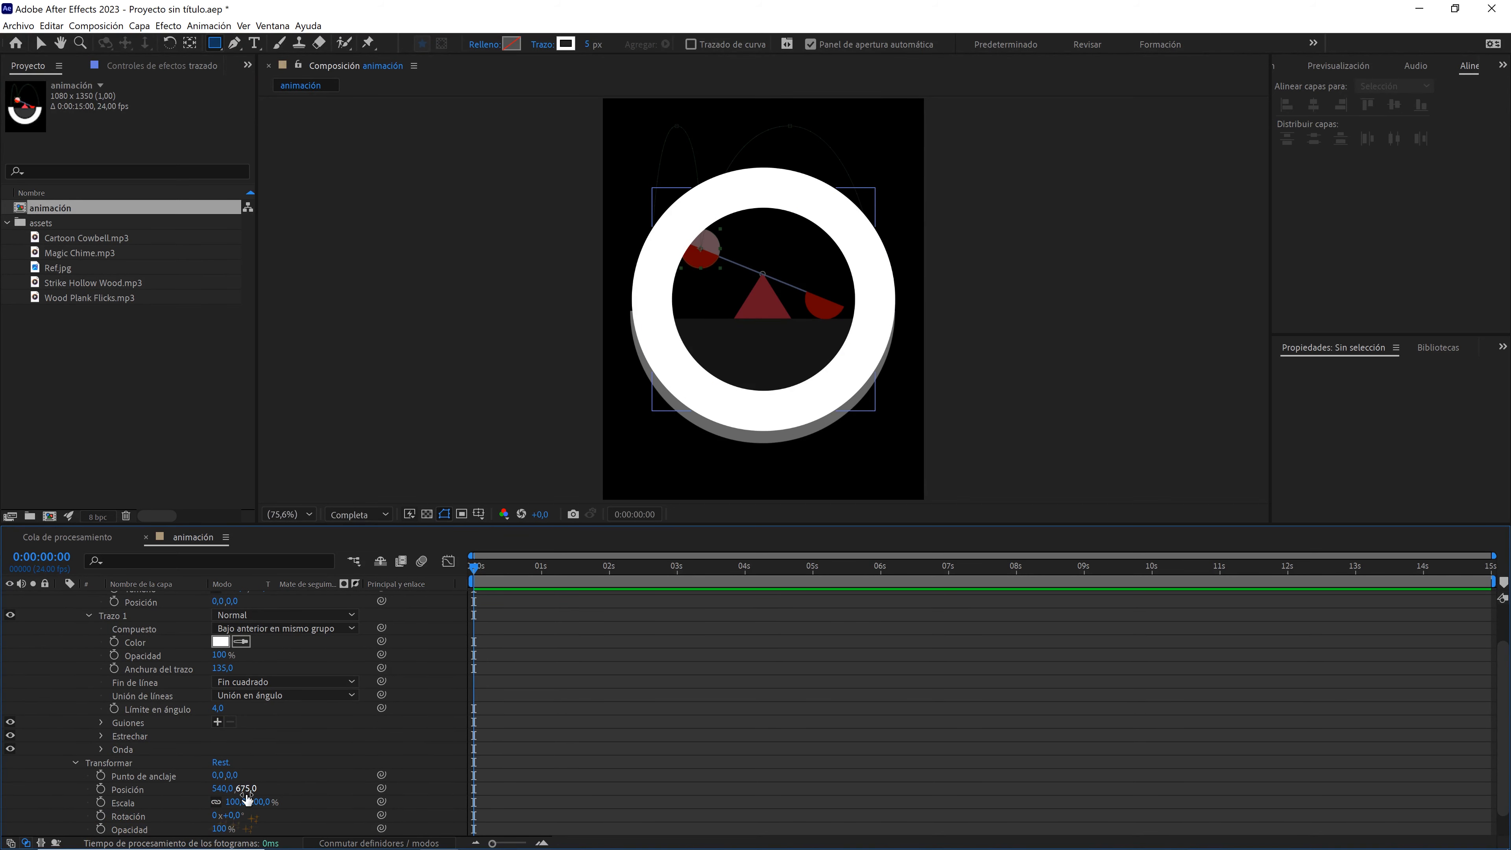
{"action": "left_click_drag", "start_coordinate": [238, 789], "coordinate": [252, 793]}
{"action": "left_click", "coordinate": [229, 740]}
{"action": "scroll", "coordinate": [229, 740], "scroll_direction": "up", "scroll_amount": 2}
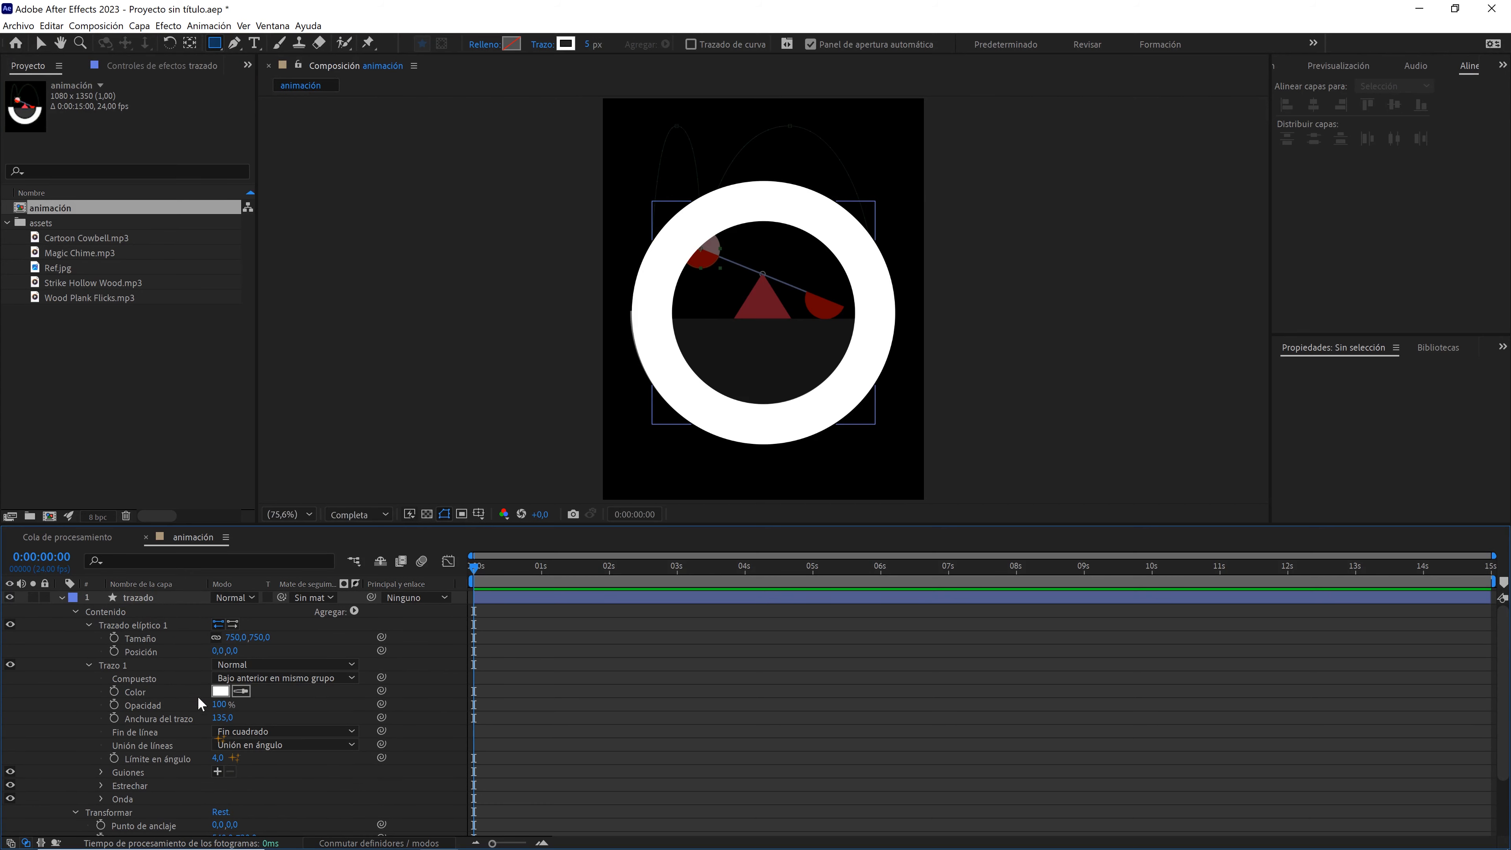
- Convert the trazado layer's ellipse to a Bezier path and turn off its Cerrado option with the top vertex selected
{"action": "right_click", "coordinate": [133, 625]}
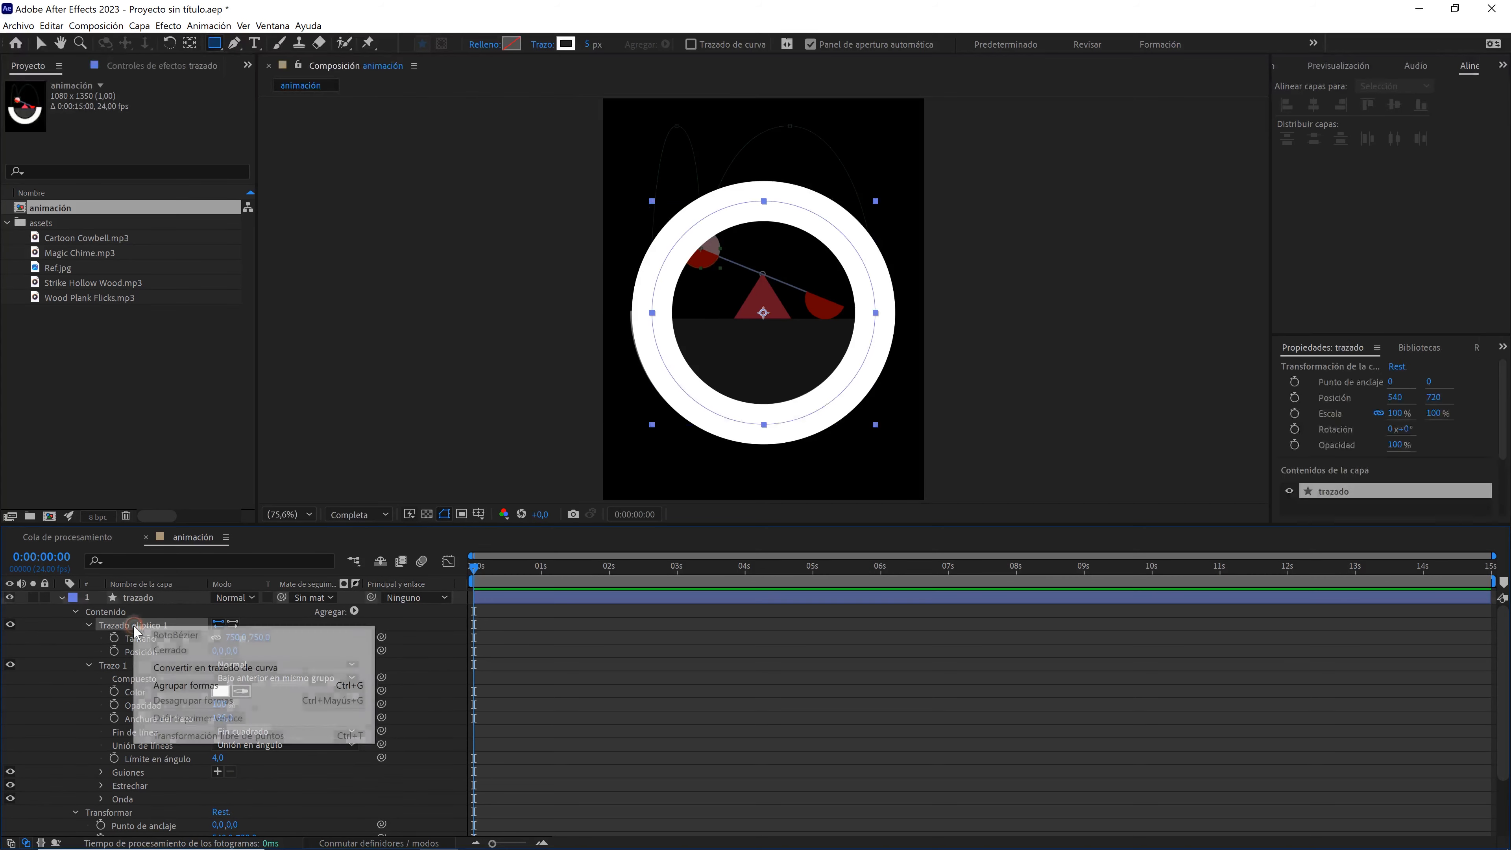
{"action": "left_click", "coordinate": [242, 671]}
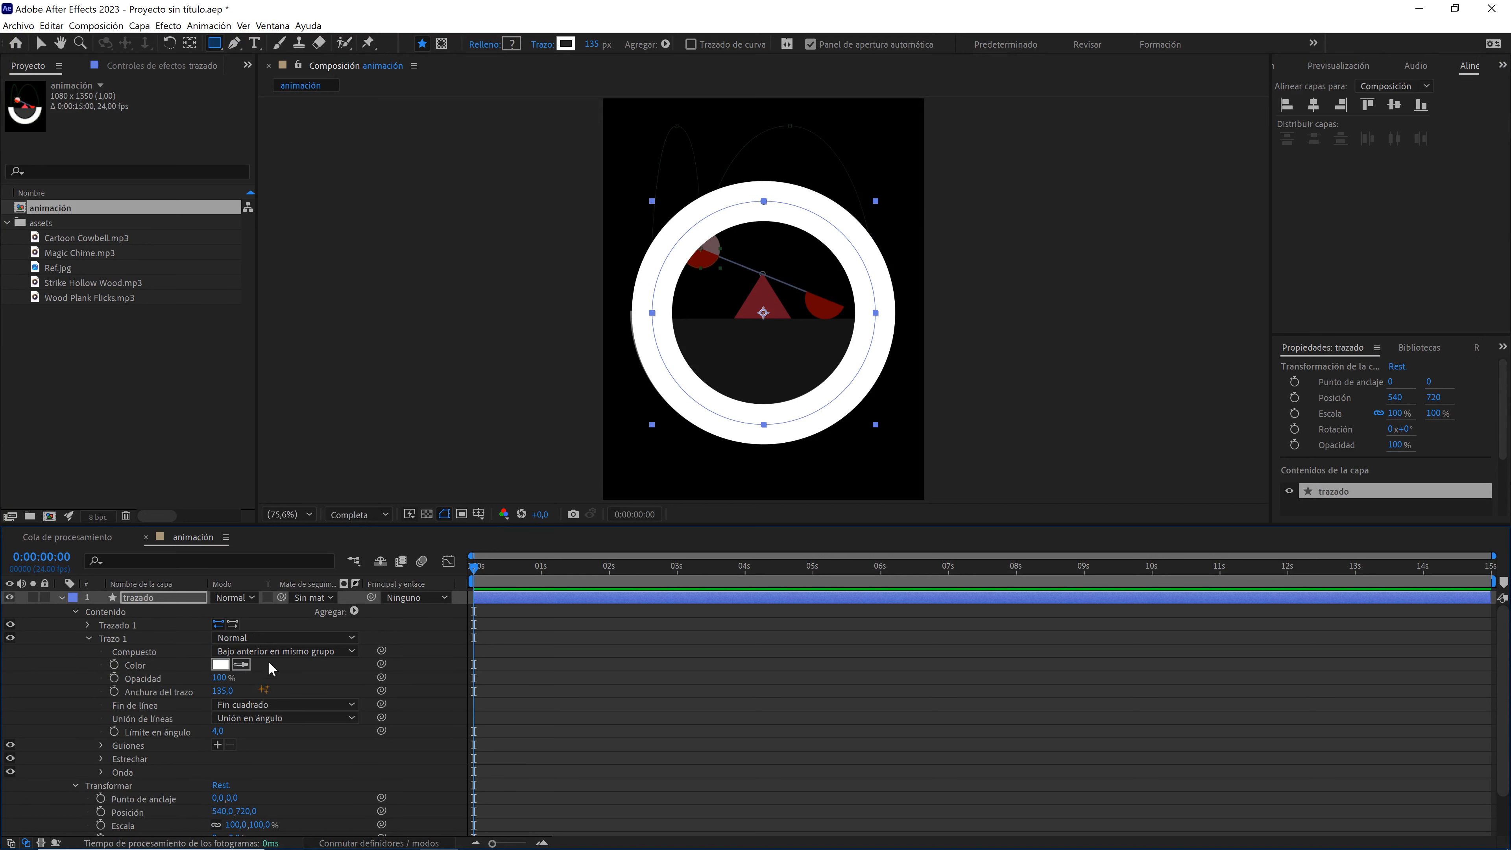
{"action": "left_click_drag", "start_coordinate": [234, 43], "coordinate": [268, 44]}
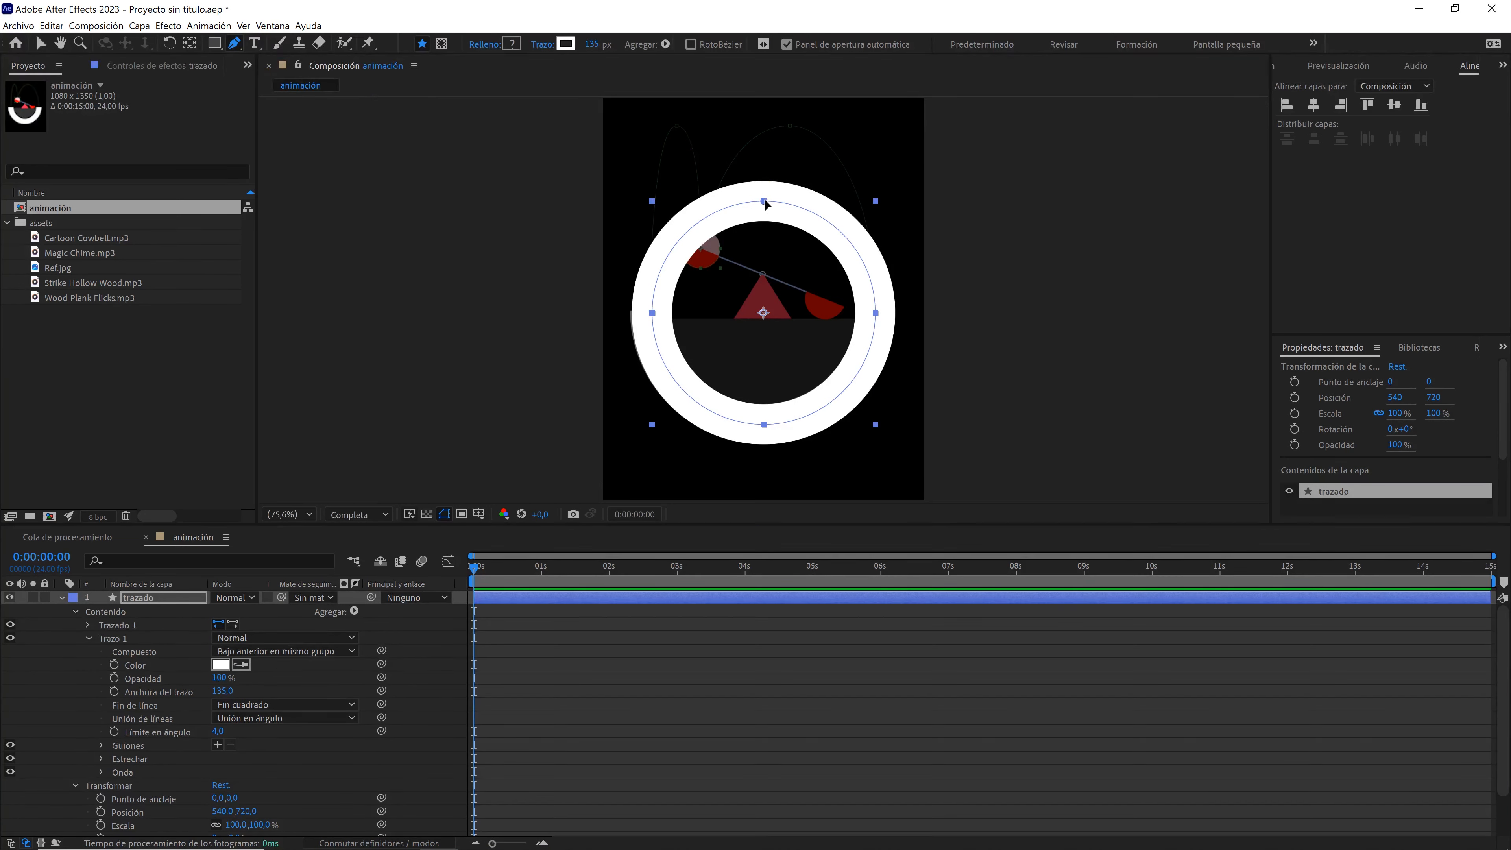
{"action": "left_click", "coordinate": [764, 202]}
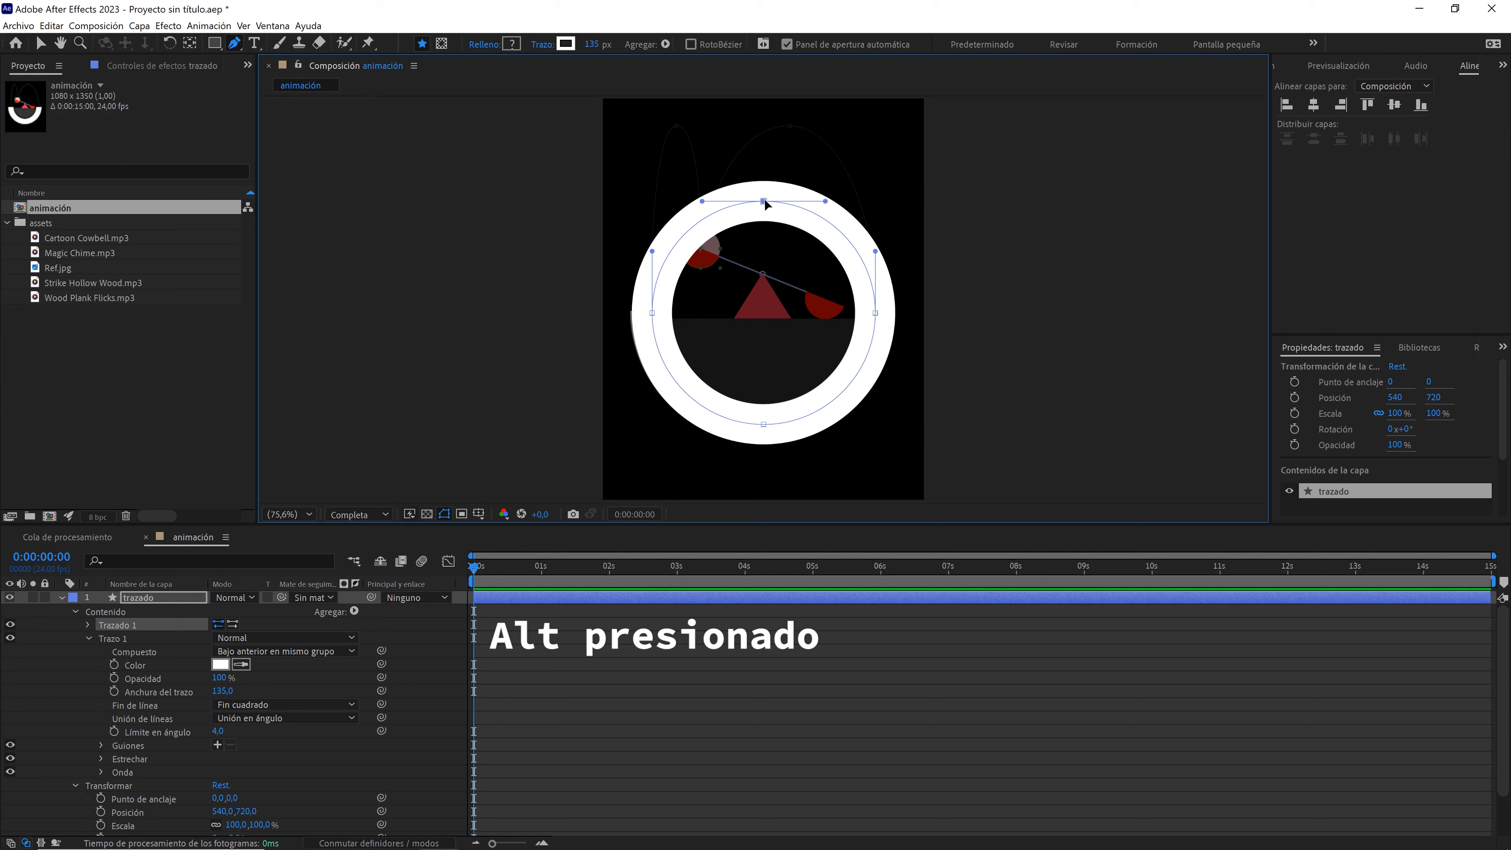
{"action": "left_click_drag", "start_coordinate": [695, 149], "coordinate": [960, 347]}
{"action": "right_click", "coordinate": [766, 207]}
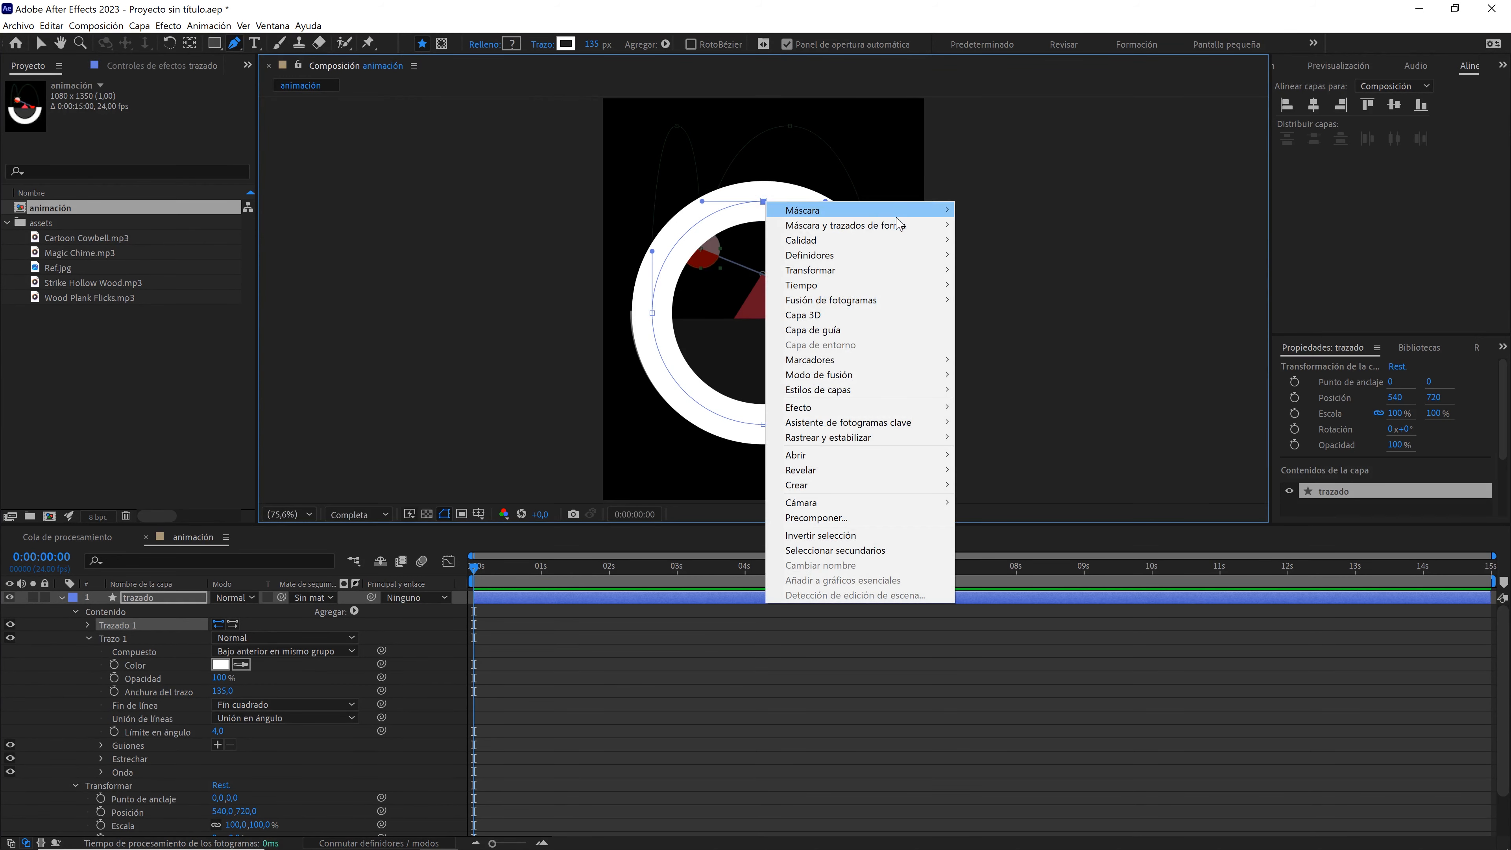
{"action": "mouse_move", "coordinate": [893, 226]}
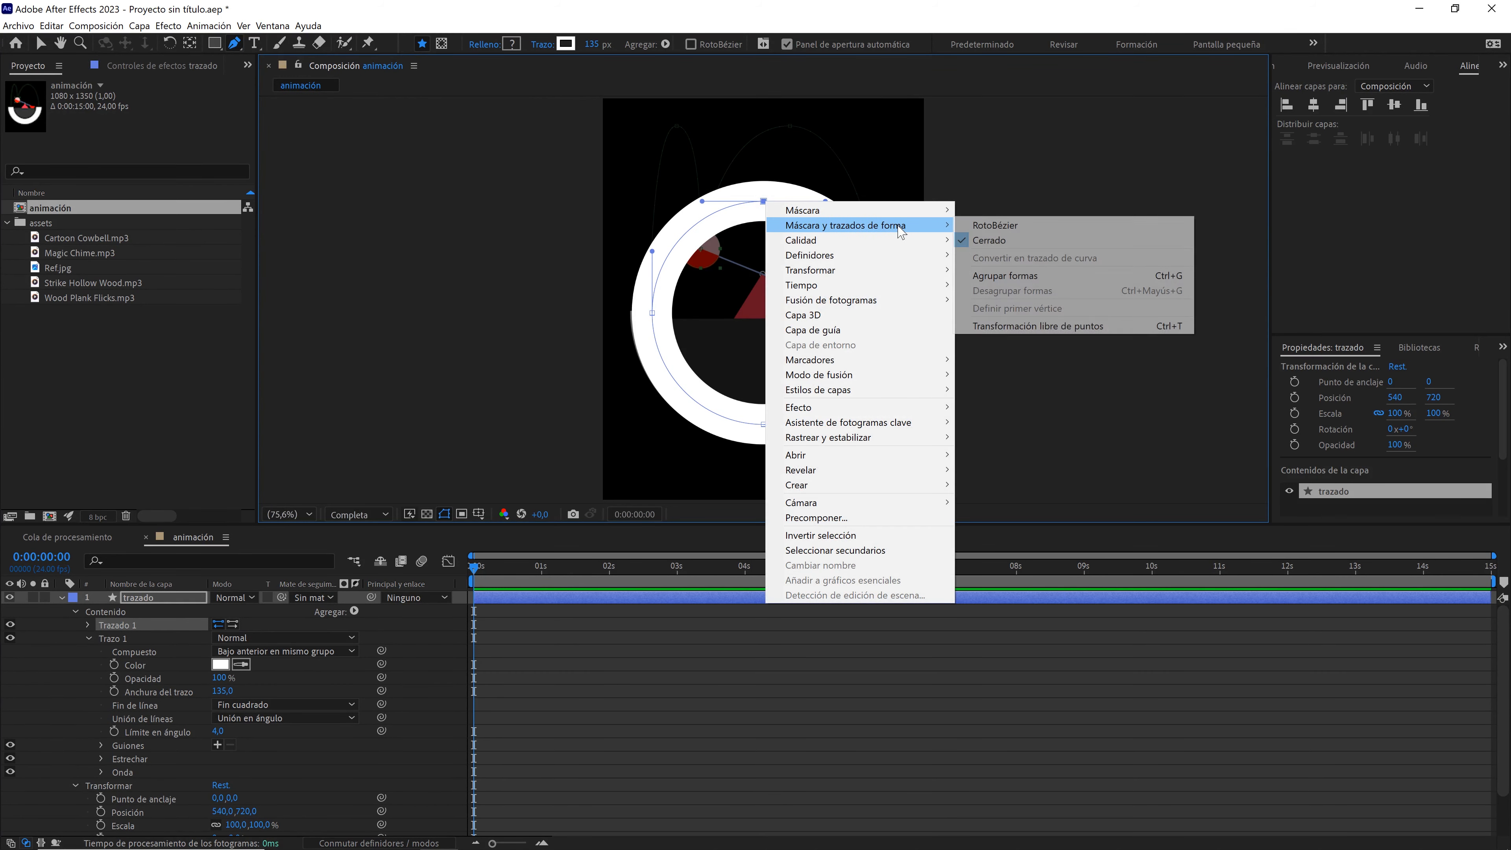
{"action": "left_click", "coordinate": [998, 244]}
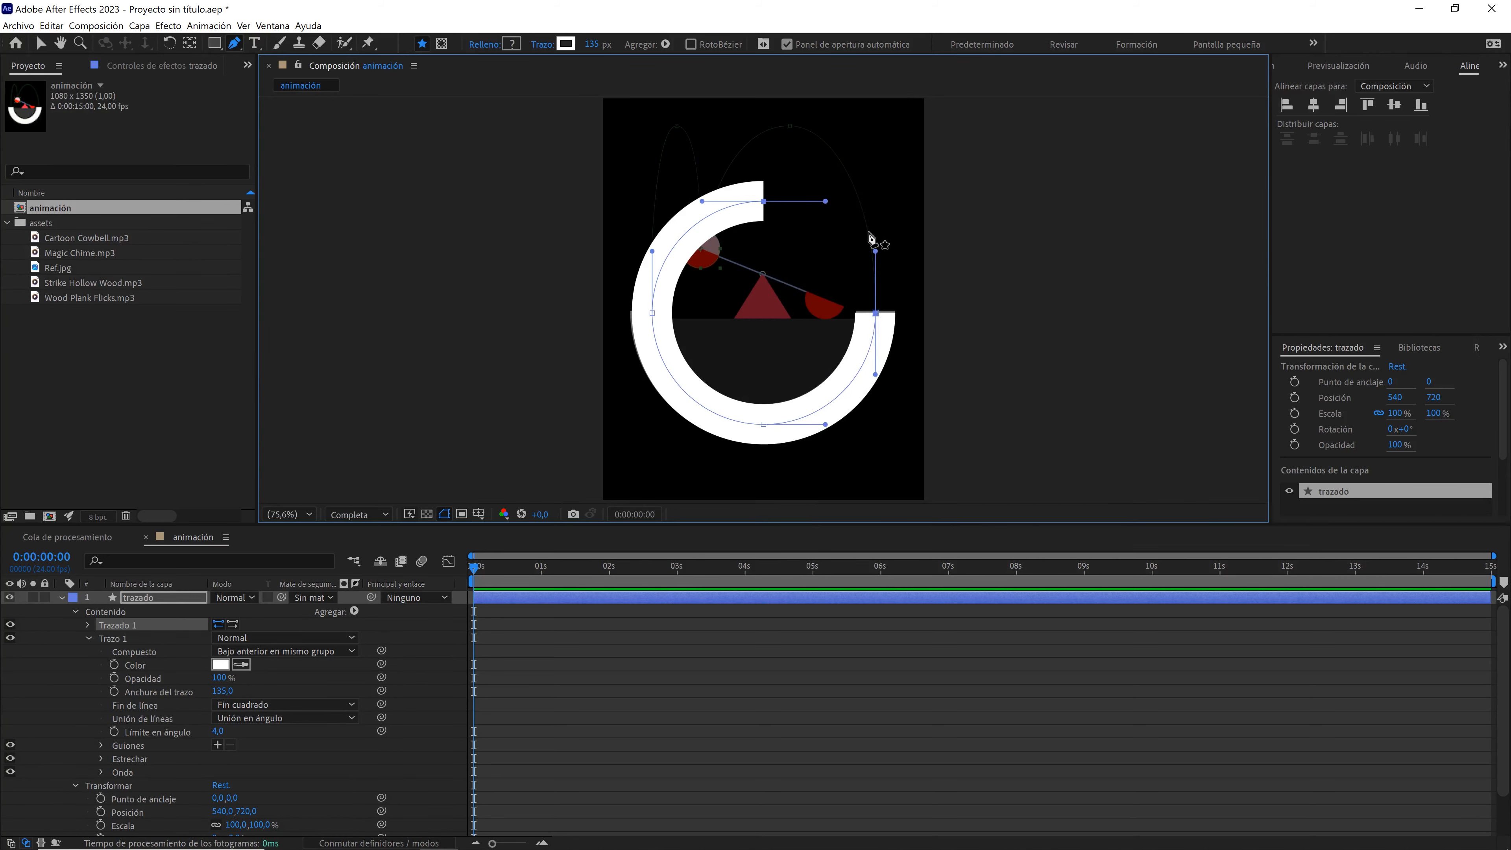
- Delete the top vertex of the opened ring path to leave a lower semicircle, and collapse the trazado layer
{"action": "left_click_drag", "start_coordinate": [871, 158], "coordinate": [716, 237]}
{"action": "key", "text": "Delete"}
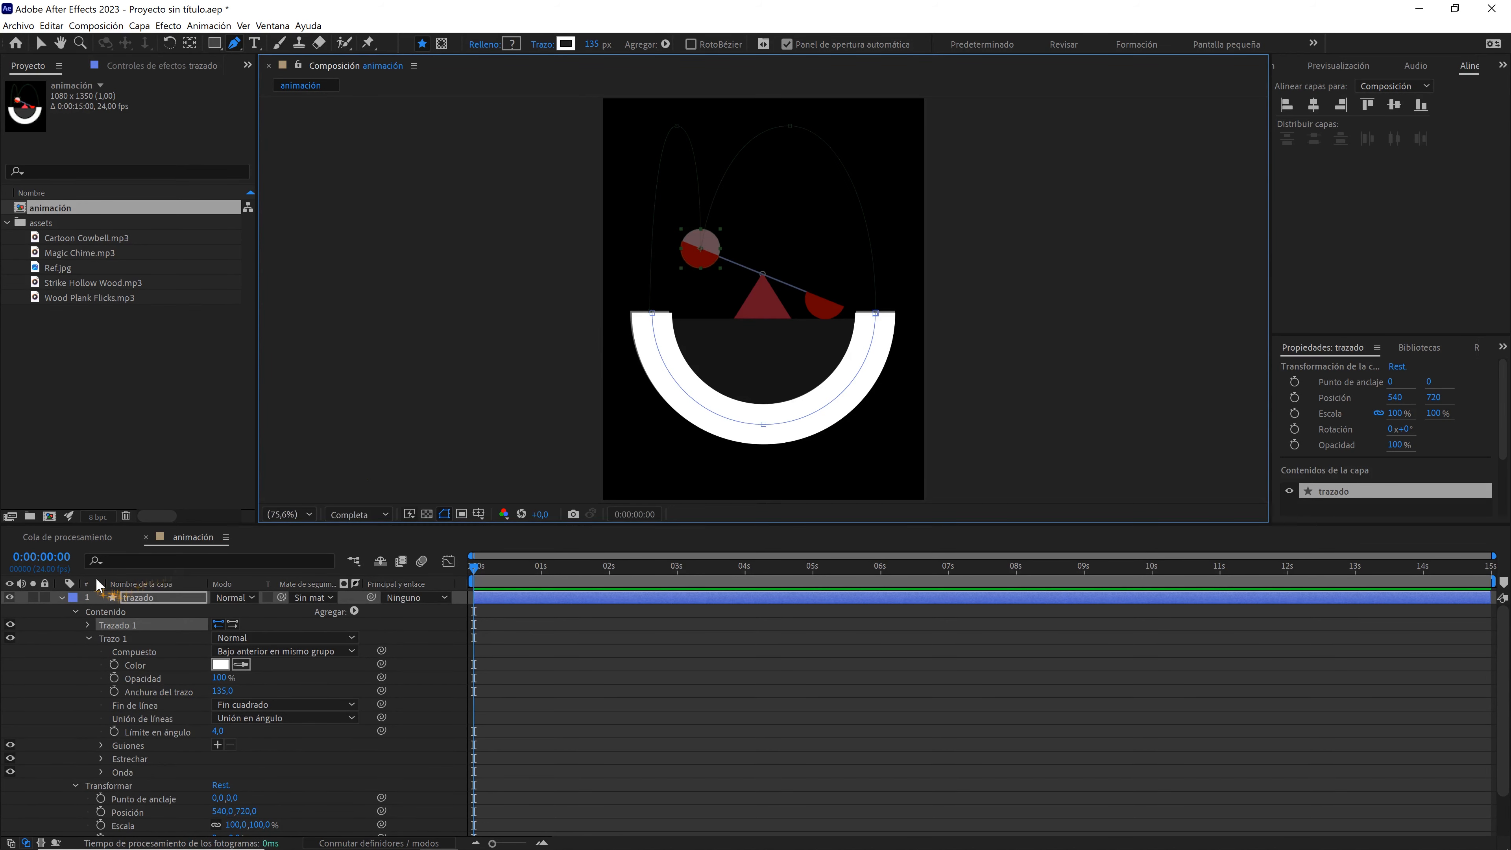
{"action": "left_click", "coordinate": [62, 598]}
- Create a second shape layer, name it bola and give it an orange label
{"action": "right_click", "coordinate": [210, 662]}
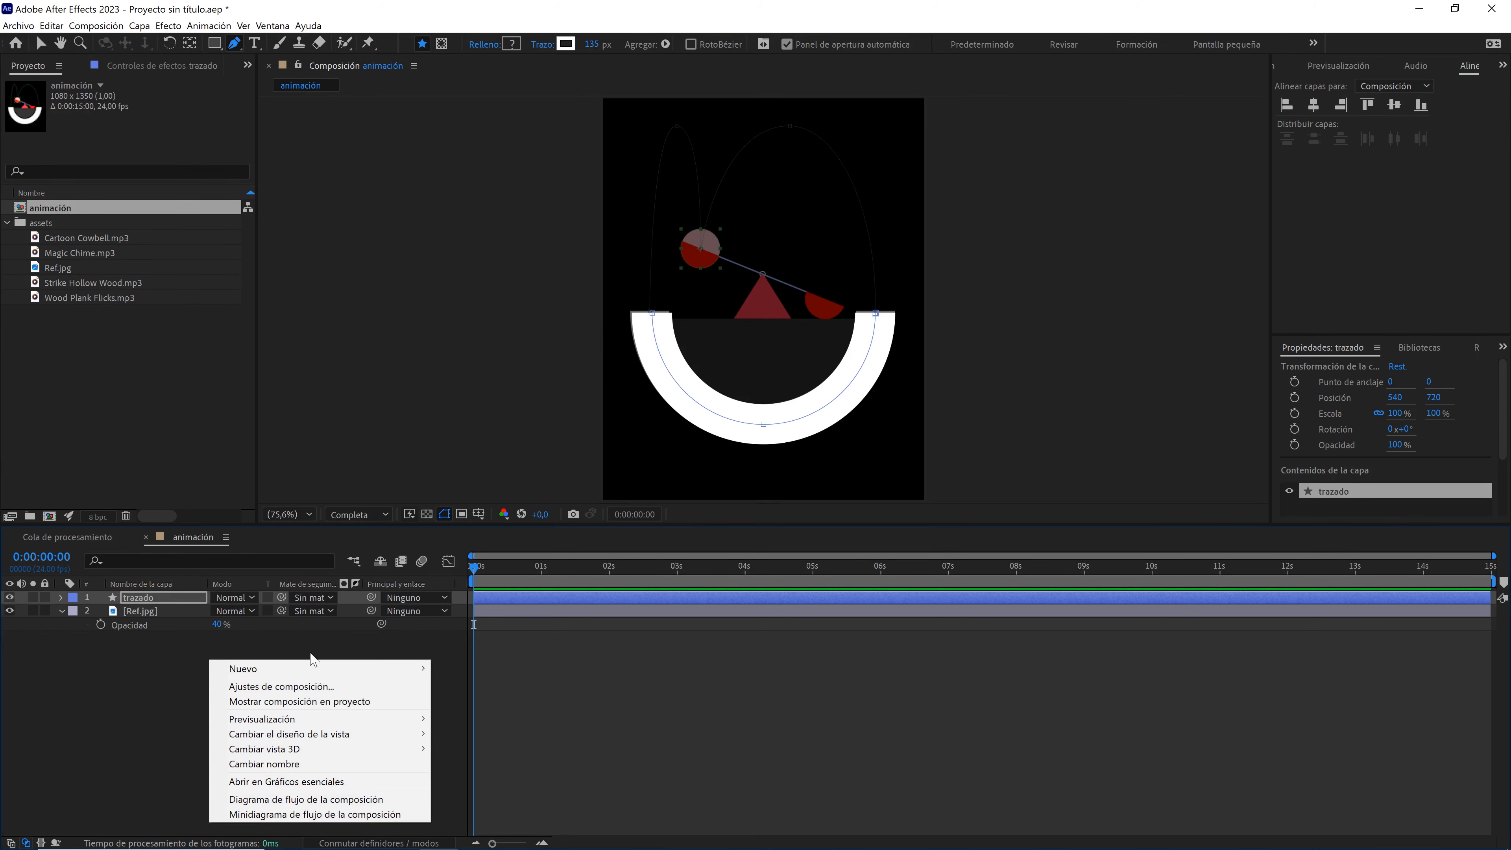
{"action": "mouse_move", "coordinate": [351, 667]}
{"action": "left_click", "coordinate": [481, 761]}
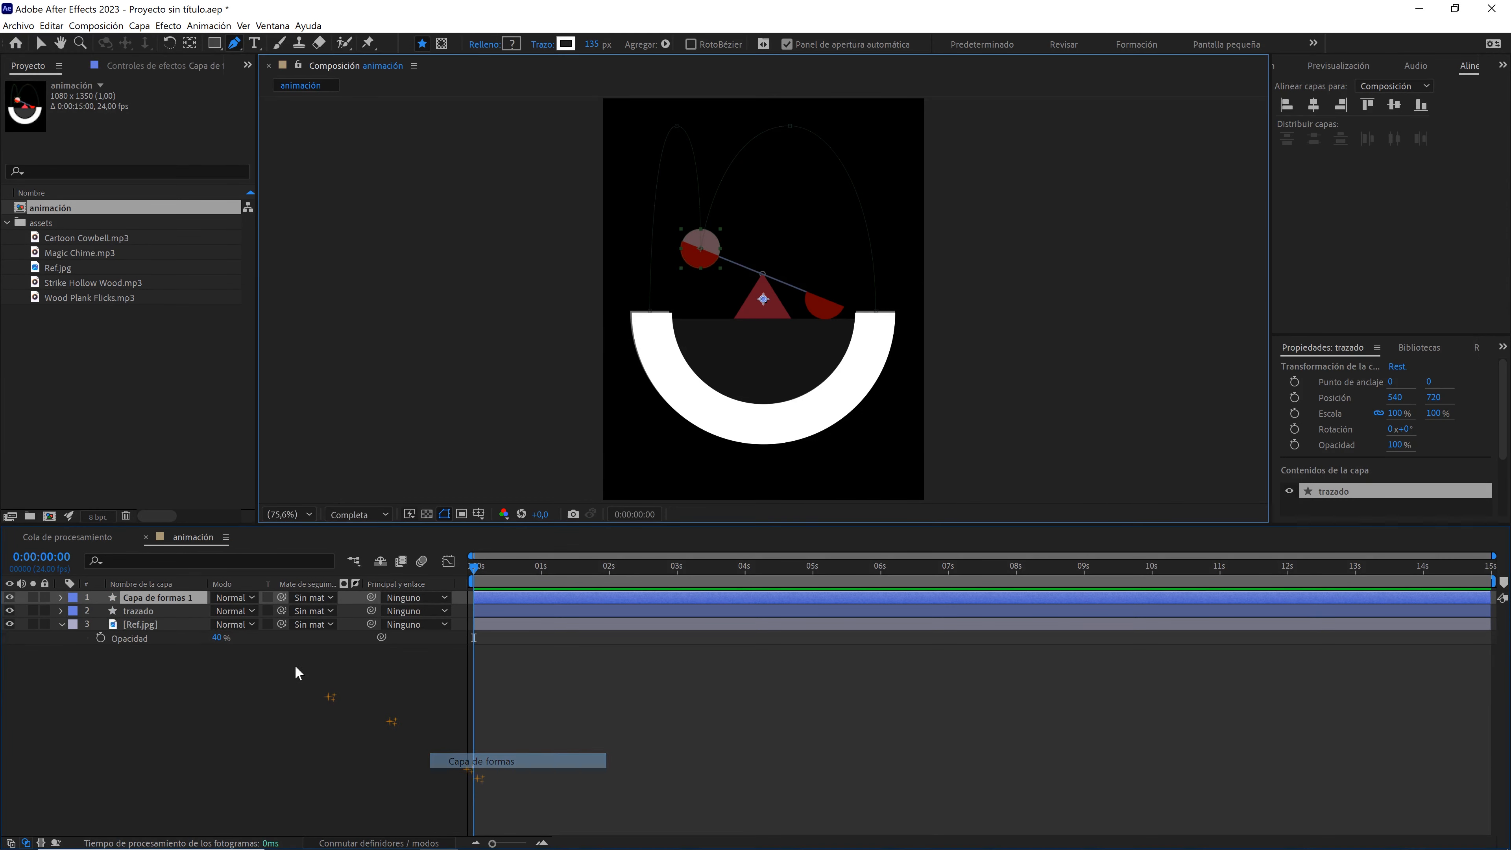
{"action": "key", "text": "Return"}
{"action": "type", "text": "bola"}
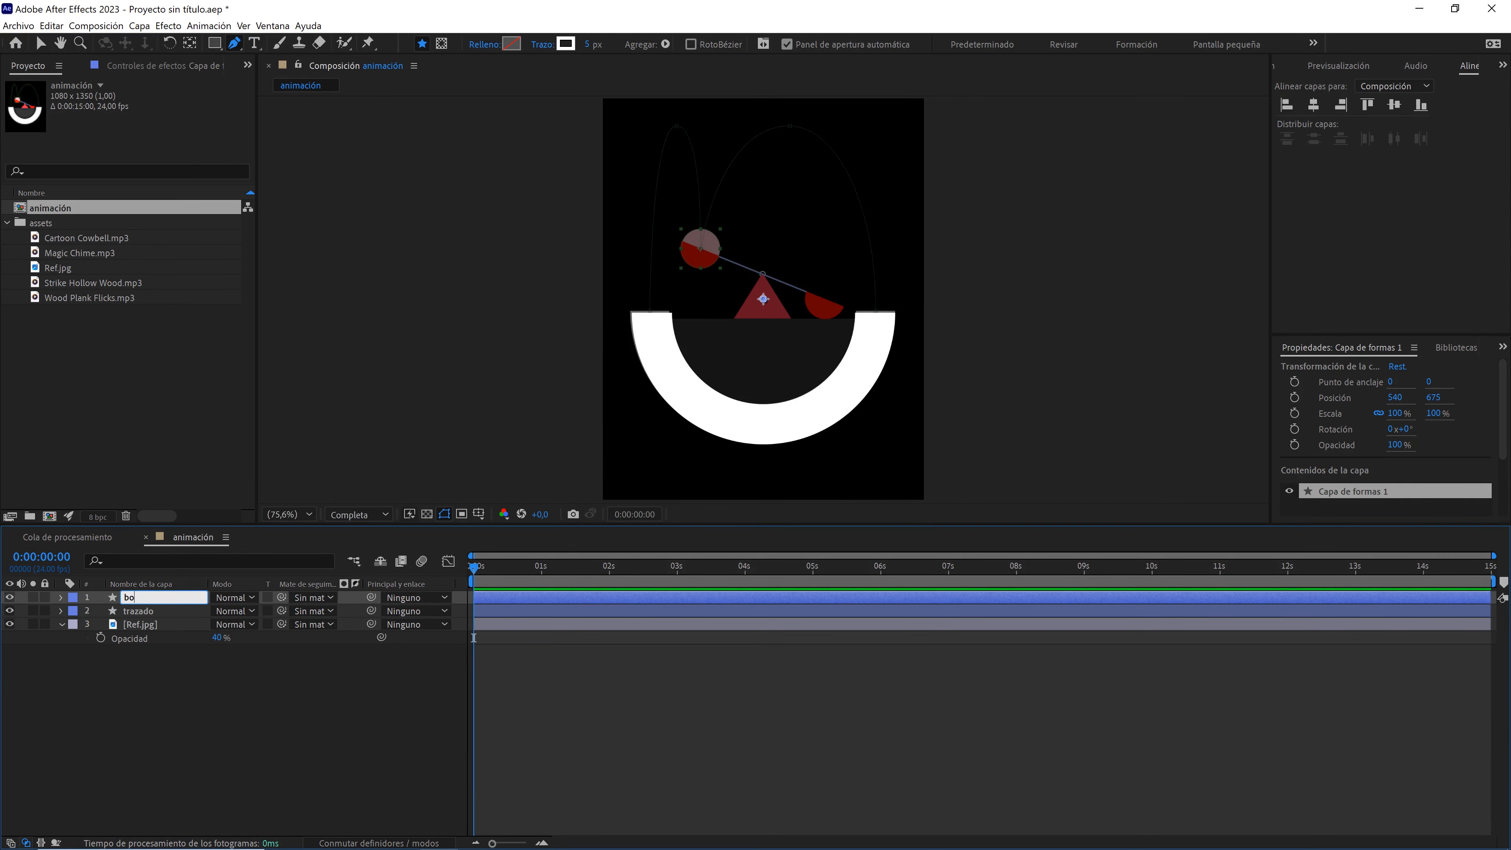
{"action": "left_click", "coordinate": [72, 597]}
{"action": "left_click", "coordinate": [103, 503]}
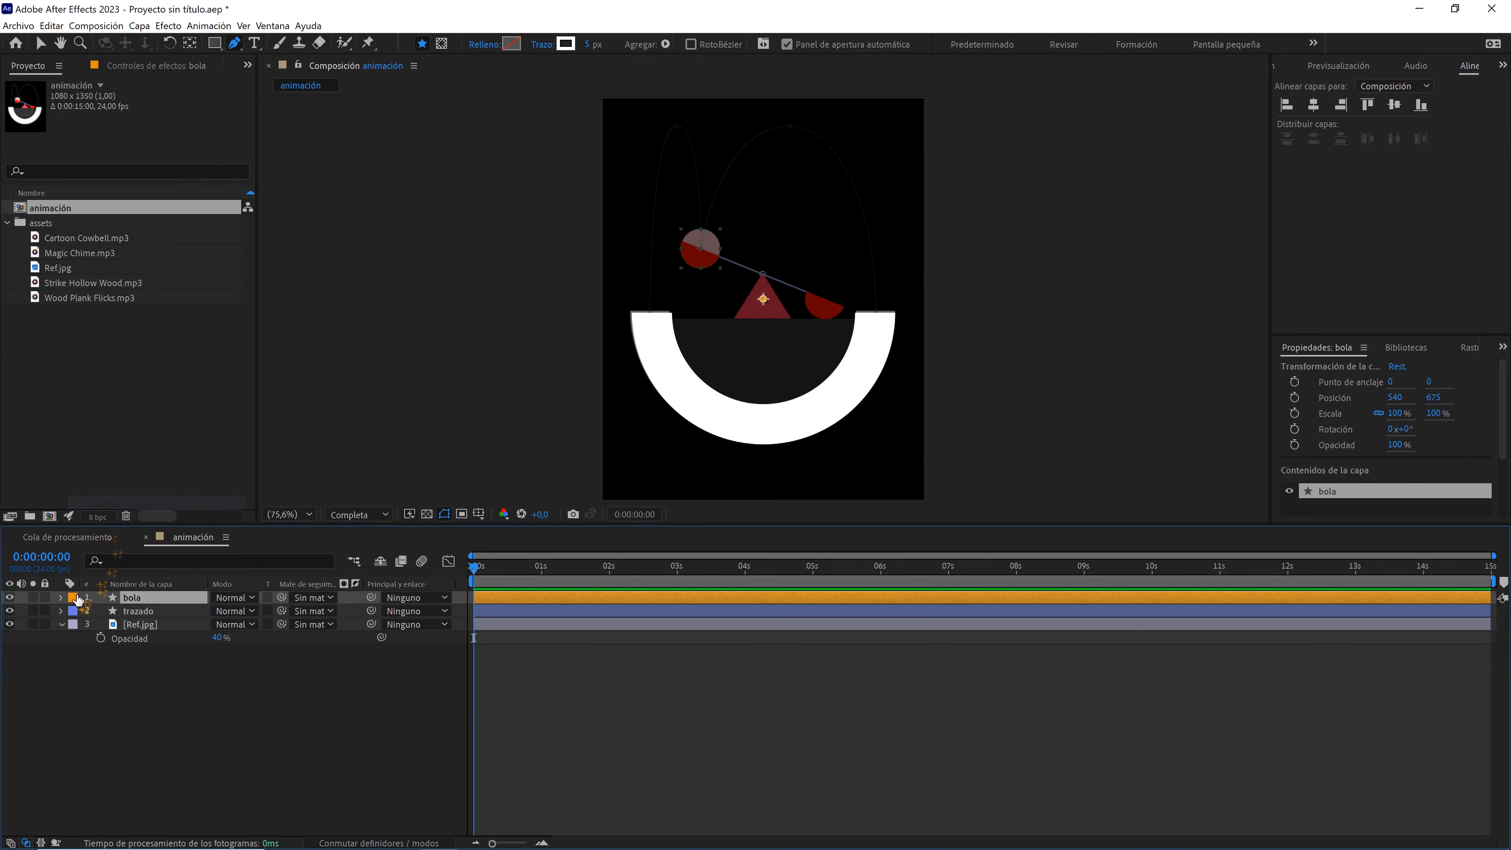
- Add an elliptical path and a solid fill to the contents of the bola layer
{"action": "left_click", "coordinate": [353, 612]}
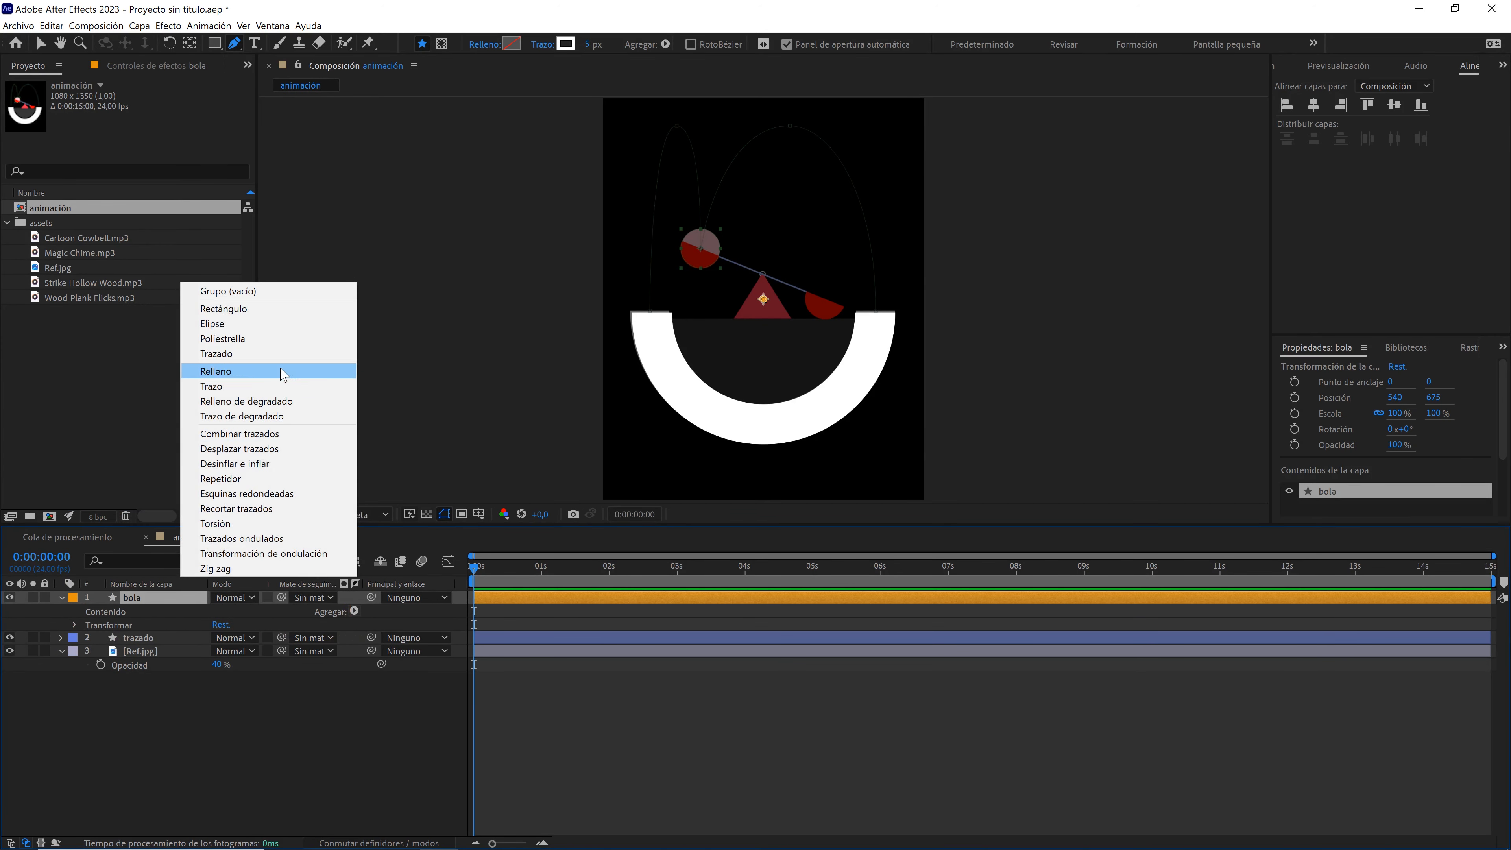
{"action": "left_click", "coordinate": [351, 324]}
{"action": "left_click", "coordinate": [354, 611]}
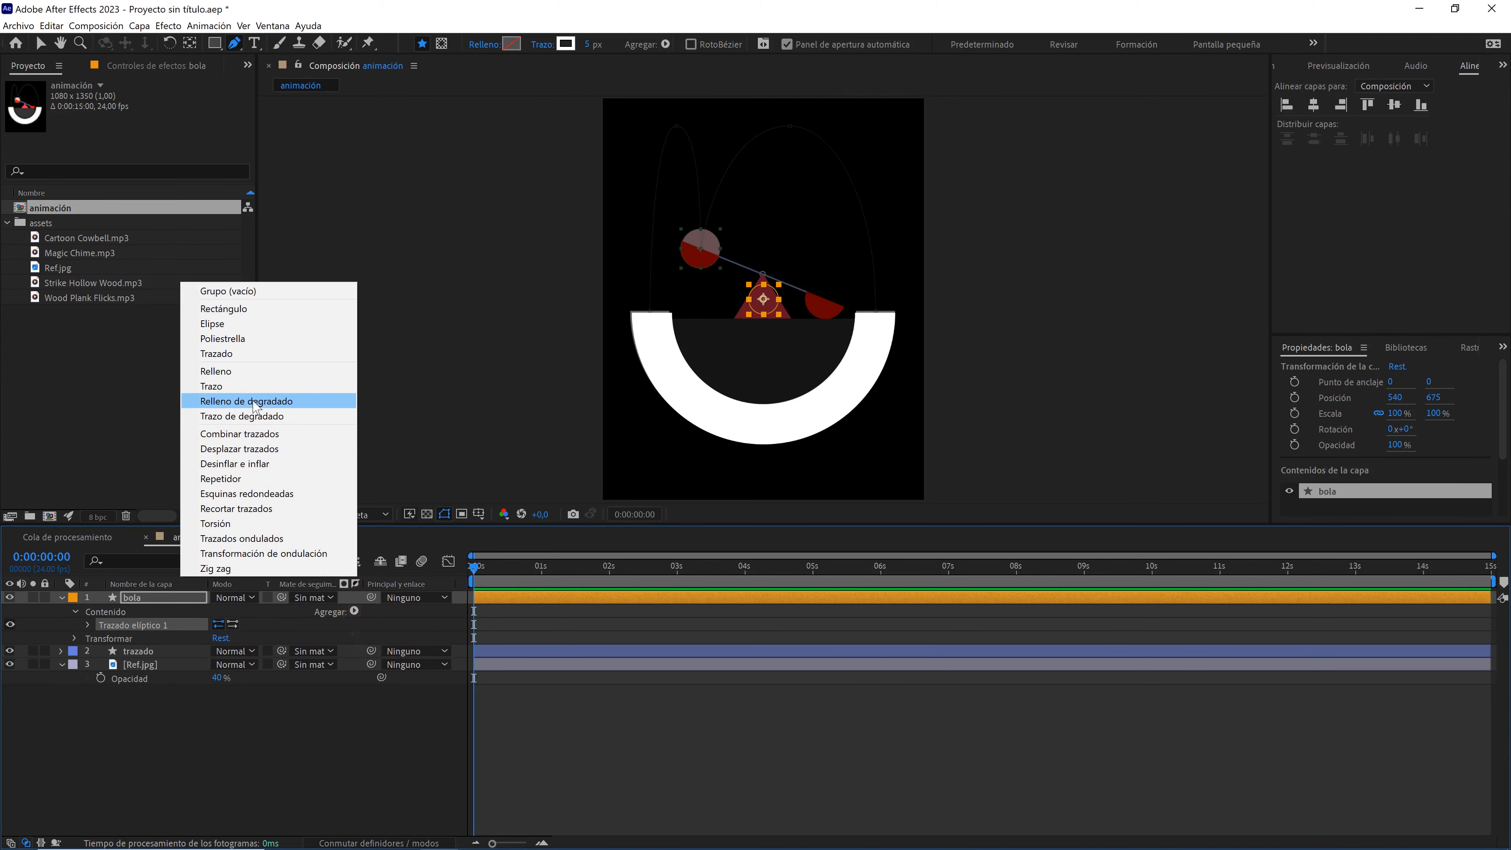
{"action": "left_click", "coordinate": [250, 375]}
- Check the trazado layer's stroke width and set the bola ellipse's size to the matching 135 by 135
{"action": "left_click", "coordinate": [158, 665]}
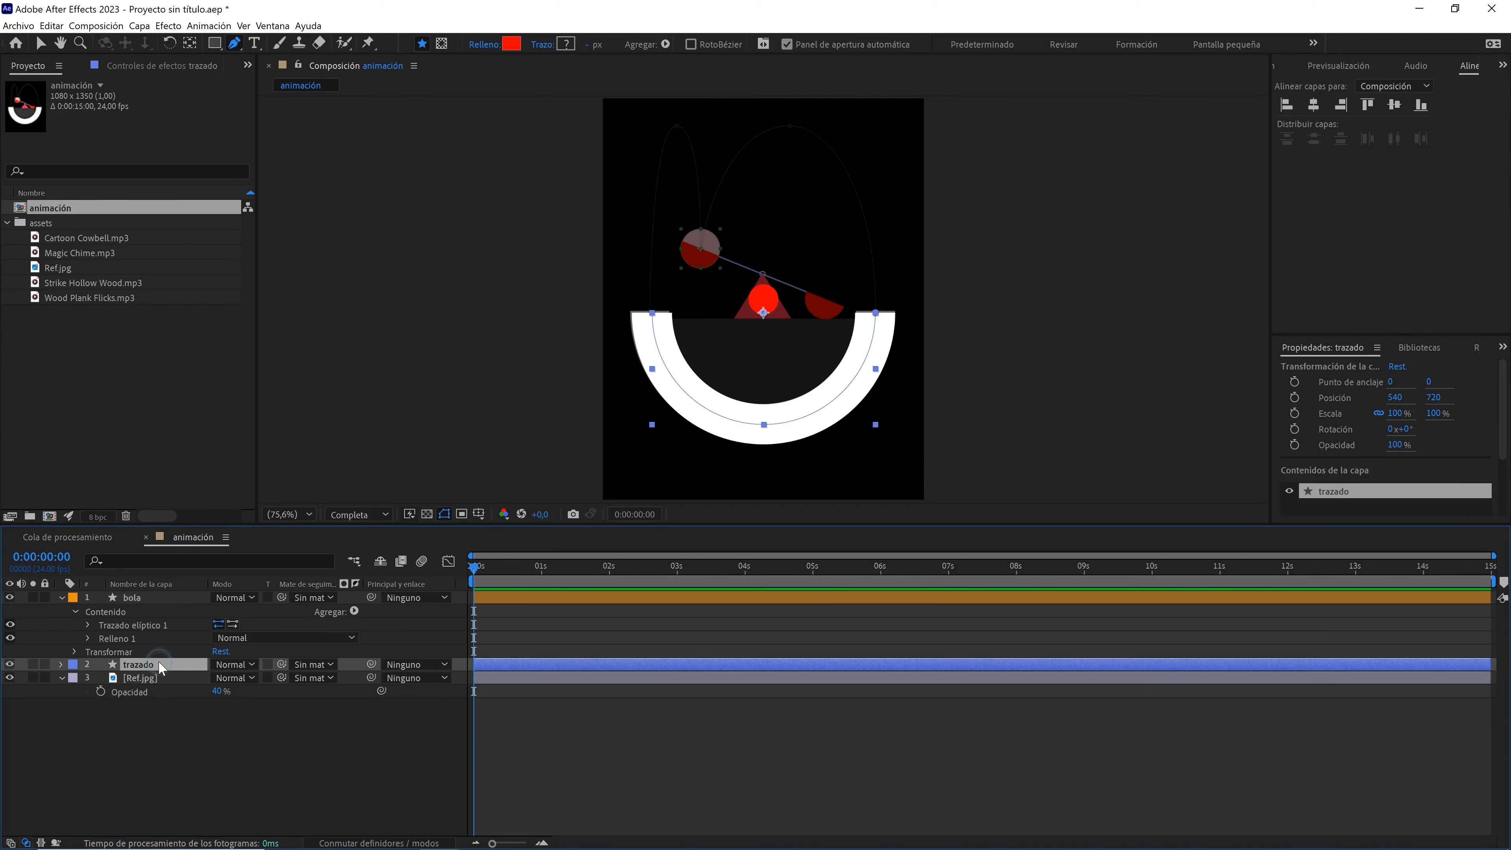
{"action": "left_click", "coordinate": [595, 44]}
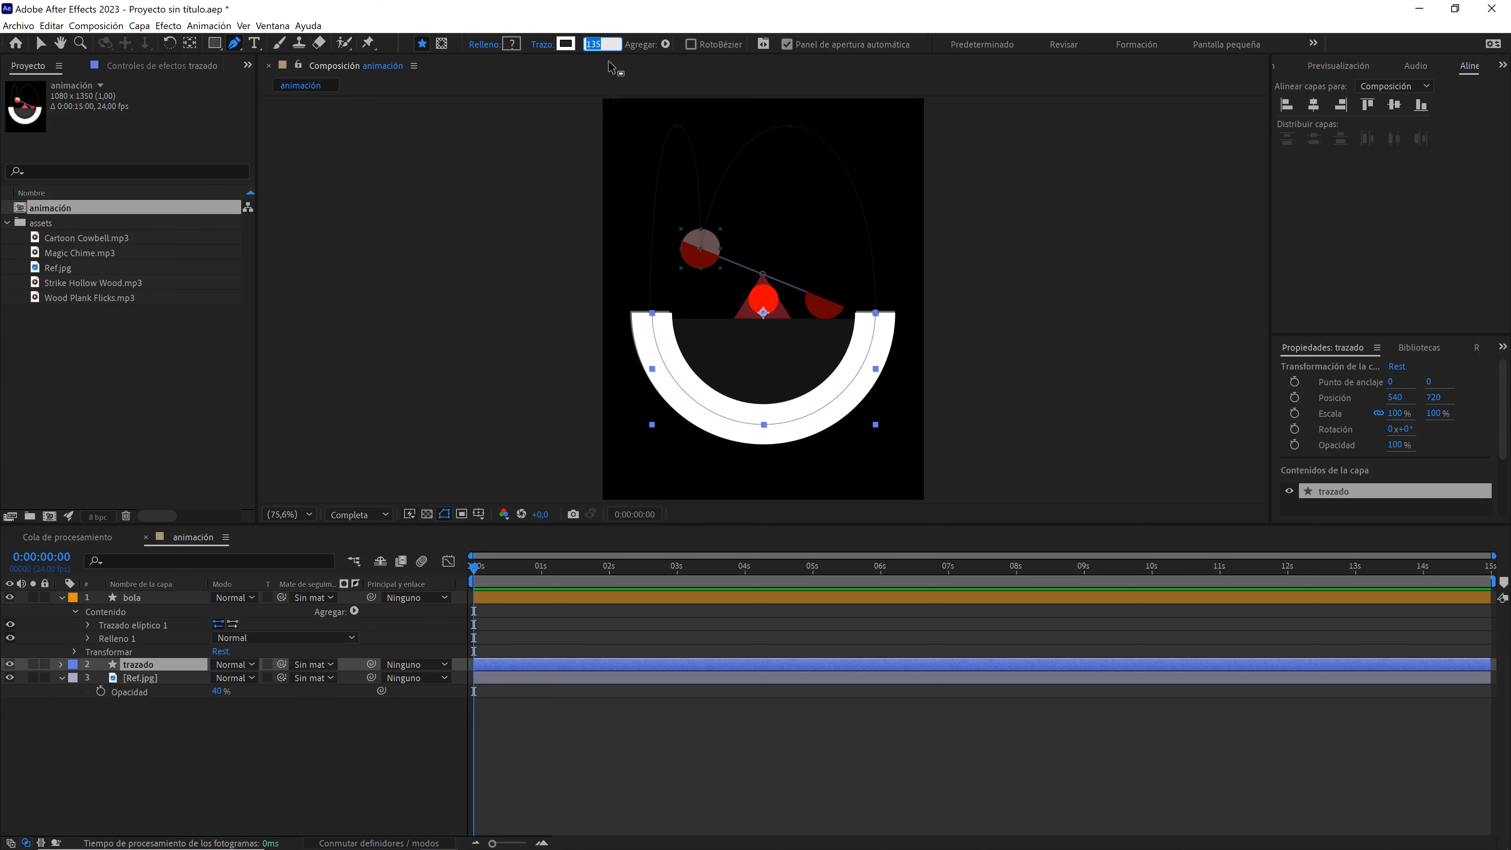
{"action": "left_click", "coordinate": [119, 625]}
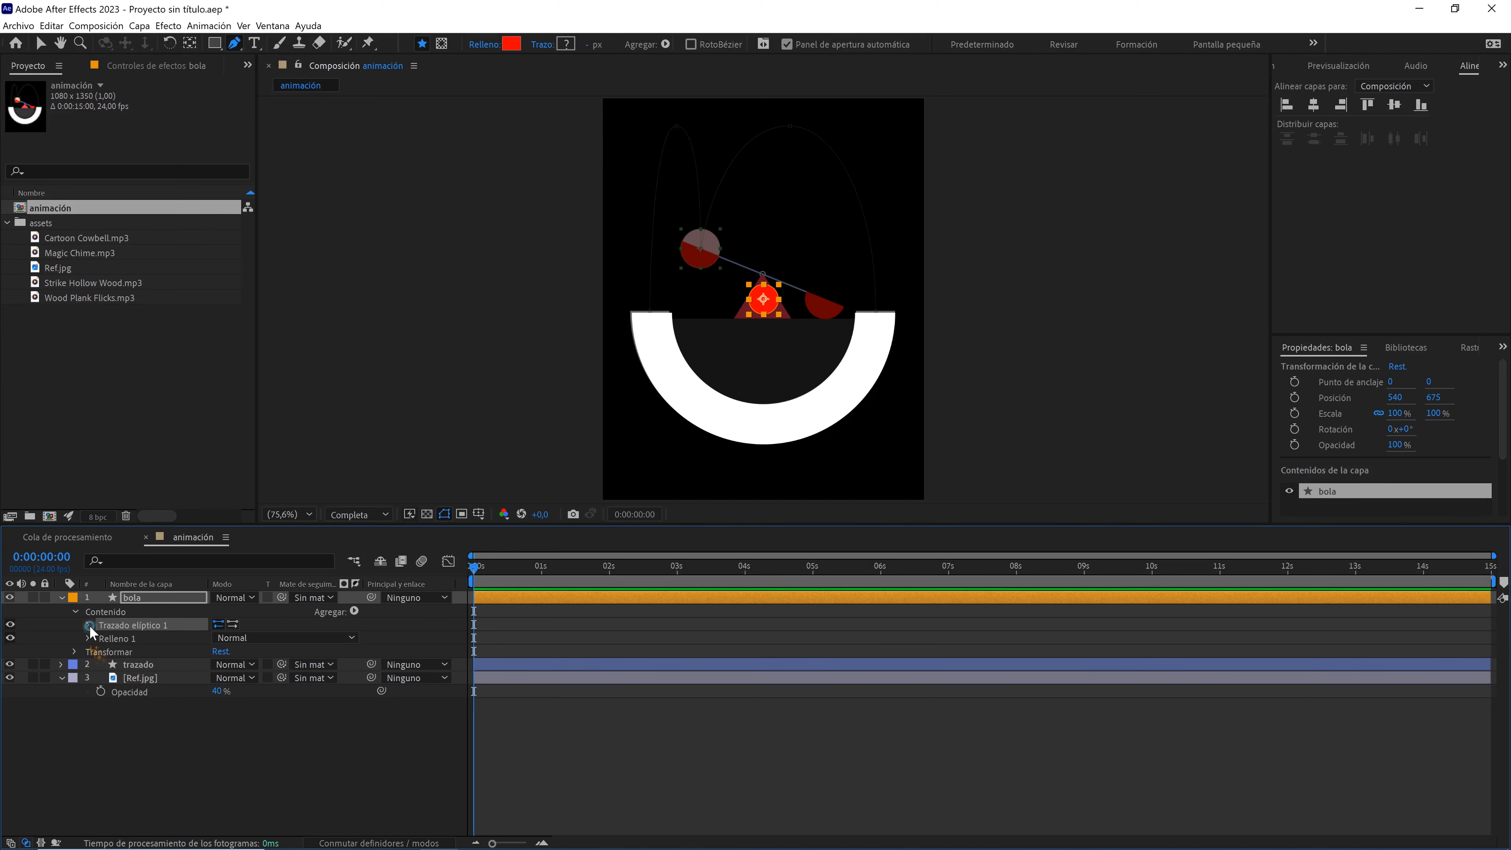
{"action": "left_click", "coordinate": [89, 626]}
{"action": "left_click", "coordinate": [262, 638]}
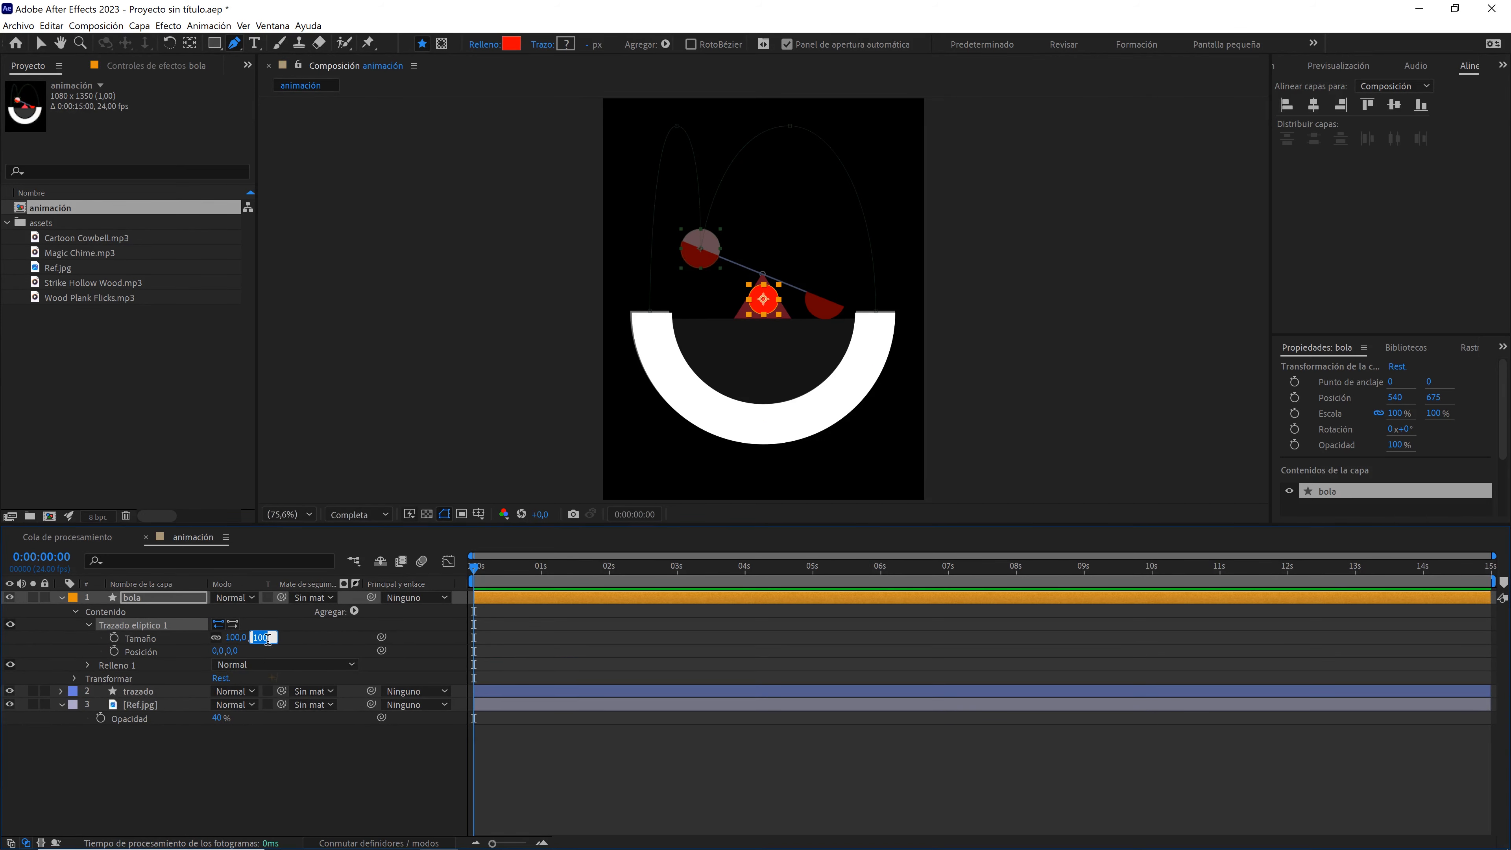
{"action": "left_click", "coordinate": [307, 642]}
- Duplicate the bola layer, rename the copy columpio izq and give it the Verde label
{"action": "left_click", "coordinate": [142, 600]}
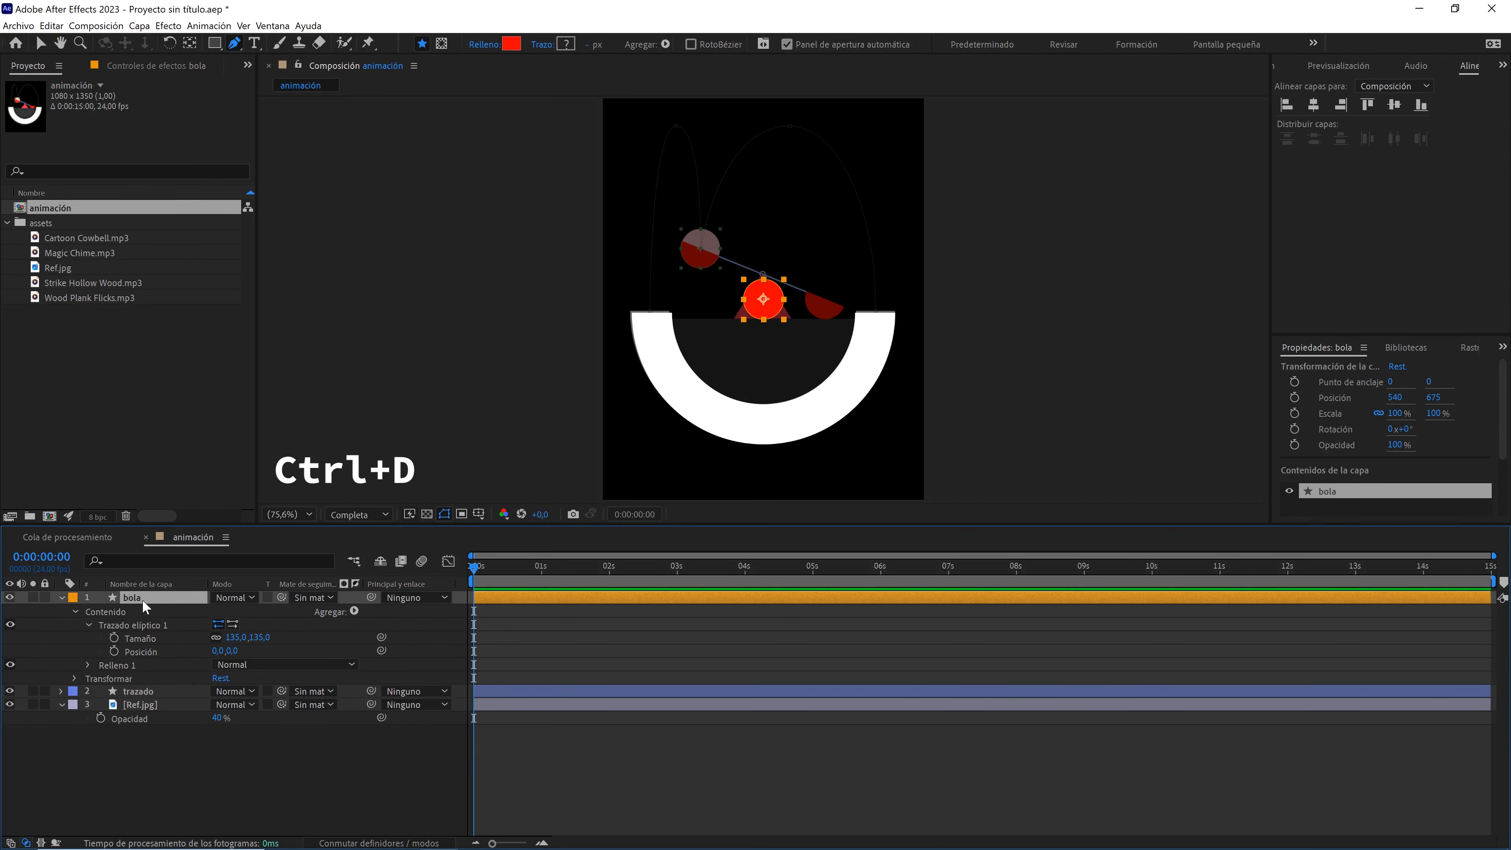
{"action": "key", "text": "ctrl+d"}
{"action": "key", "text": "Return"}
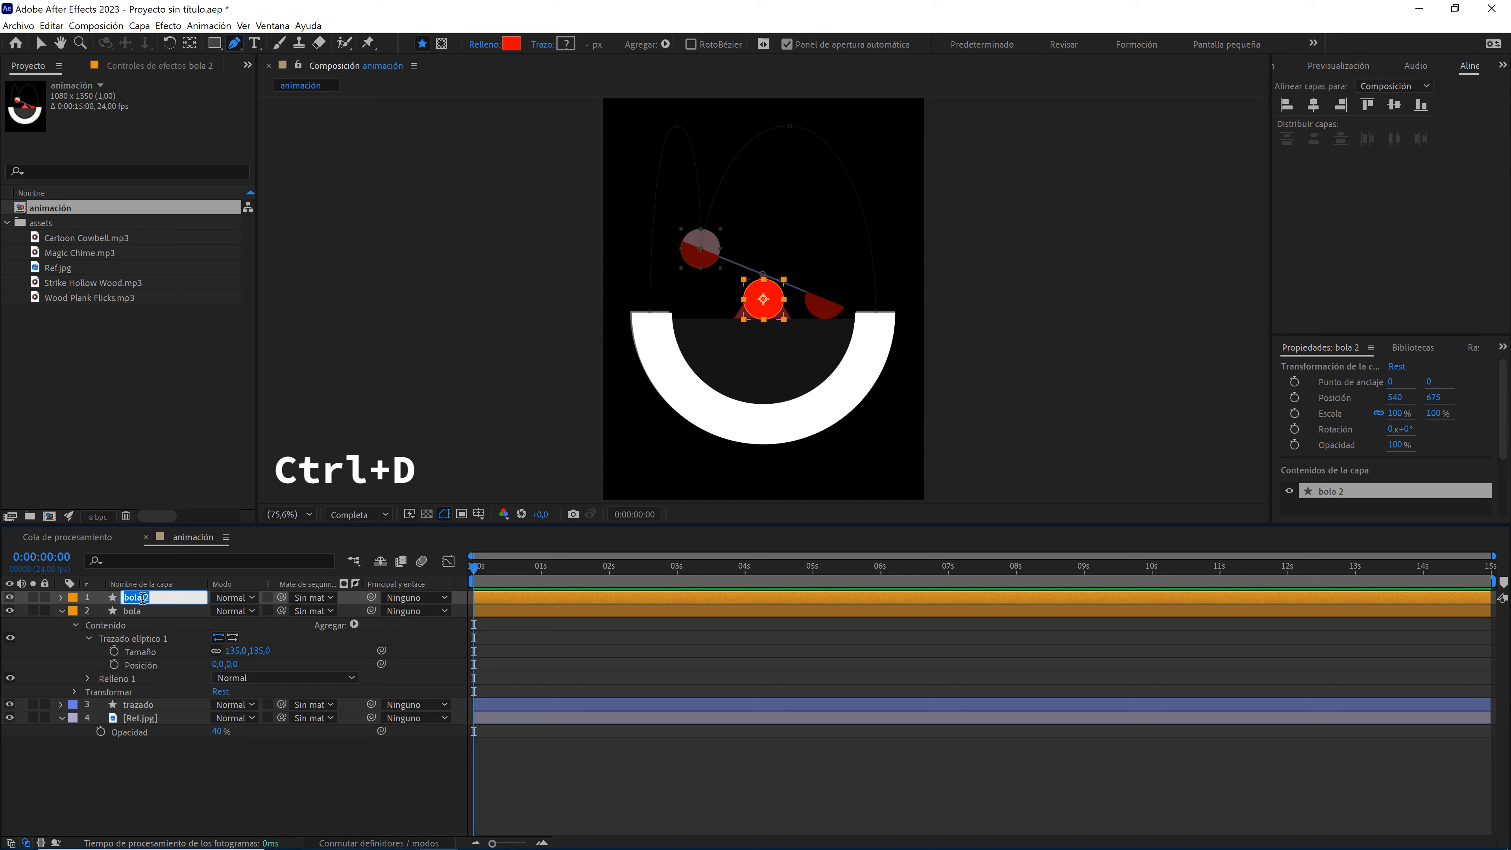
{"action": "type", "text": "columpio"}
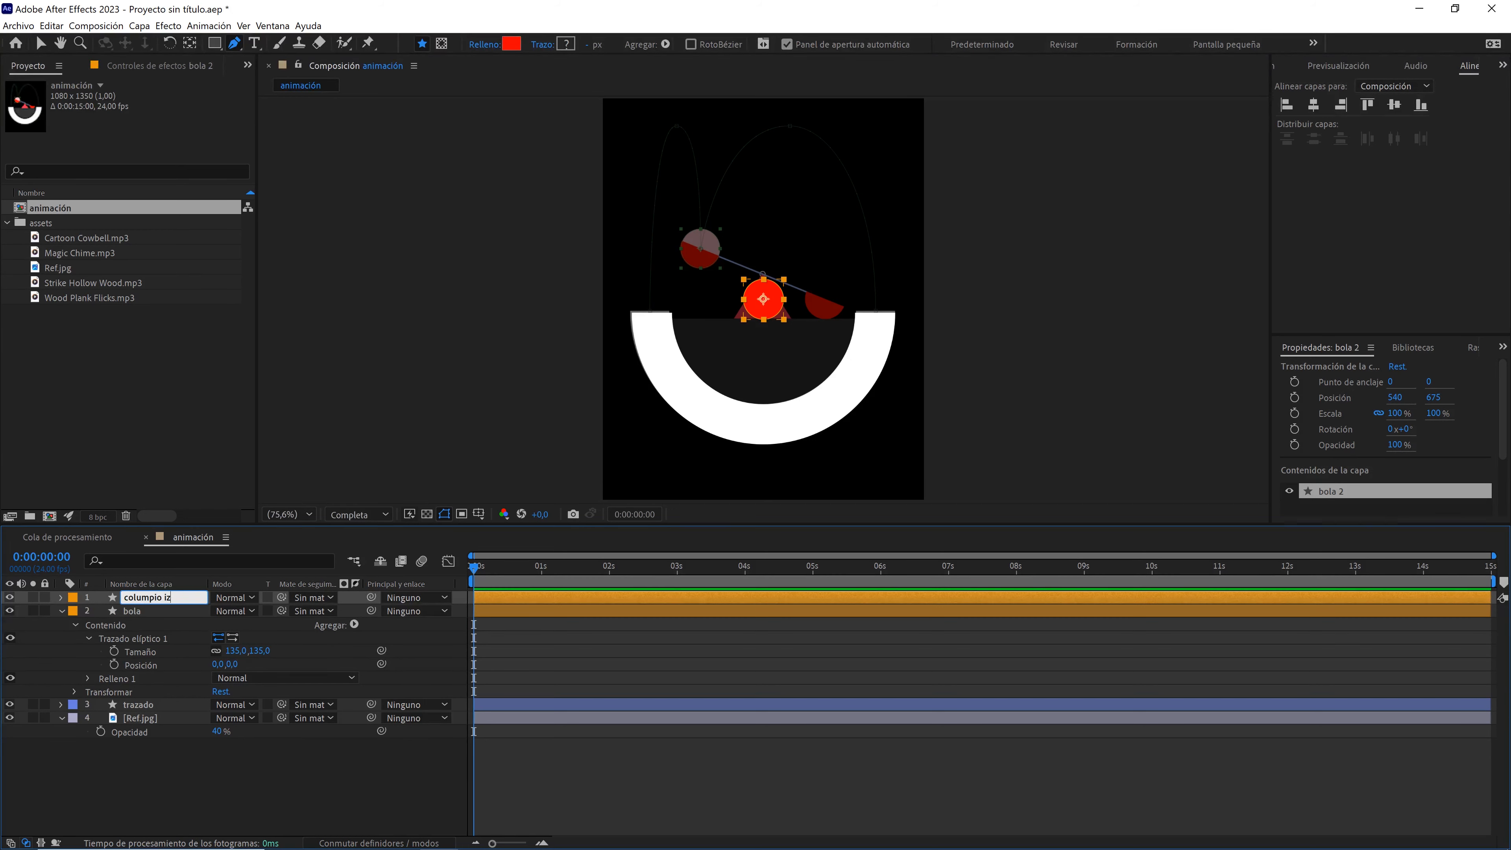
{"action": "left_click", "coordinate": [72, 610]}
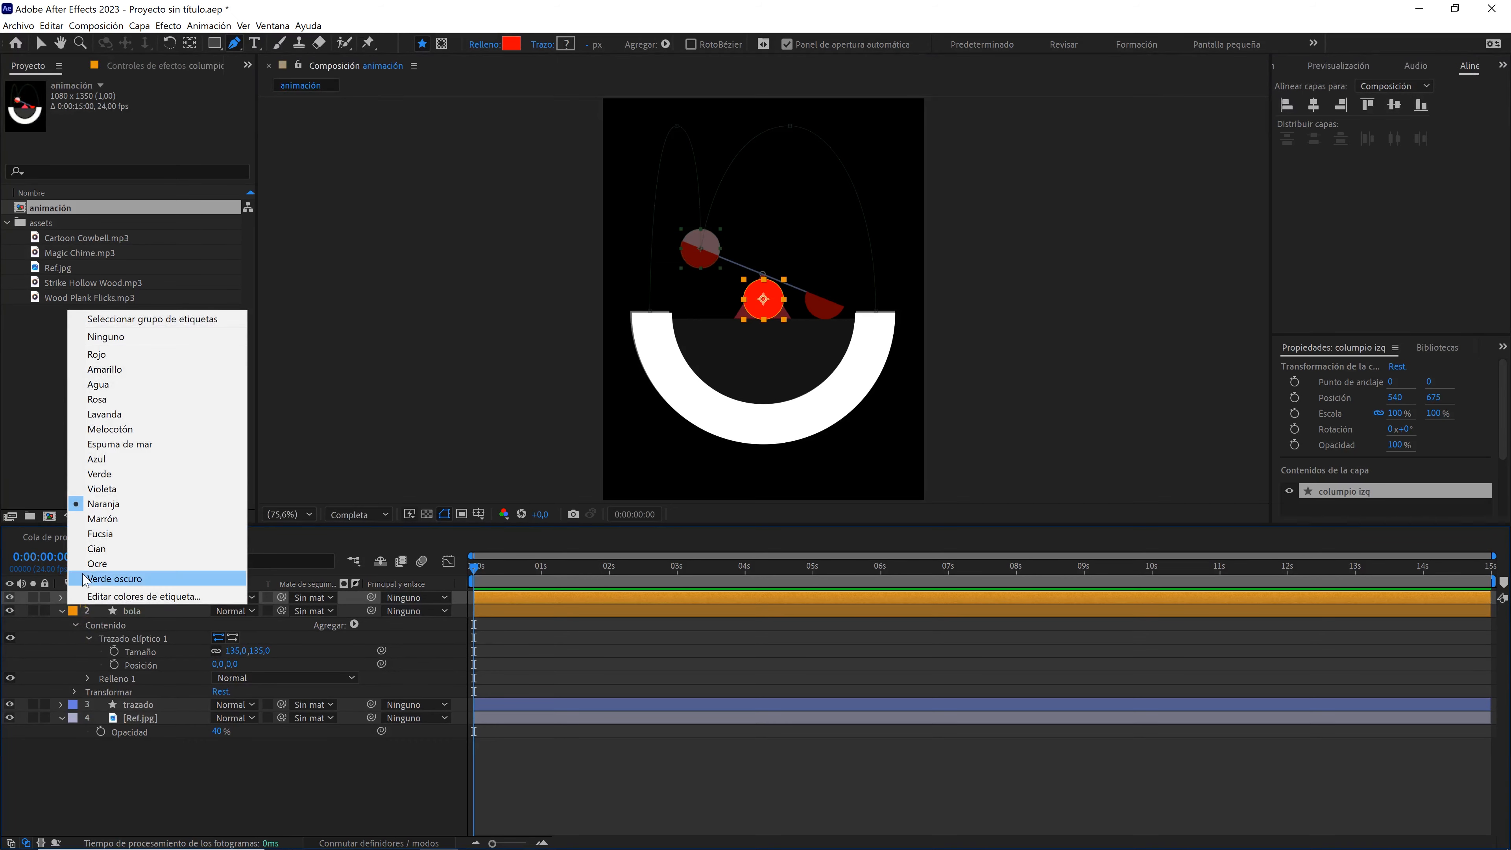
{"action": "left_click", "coordinate": [101, 474]}
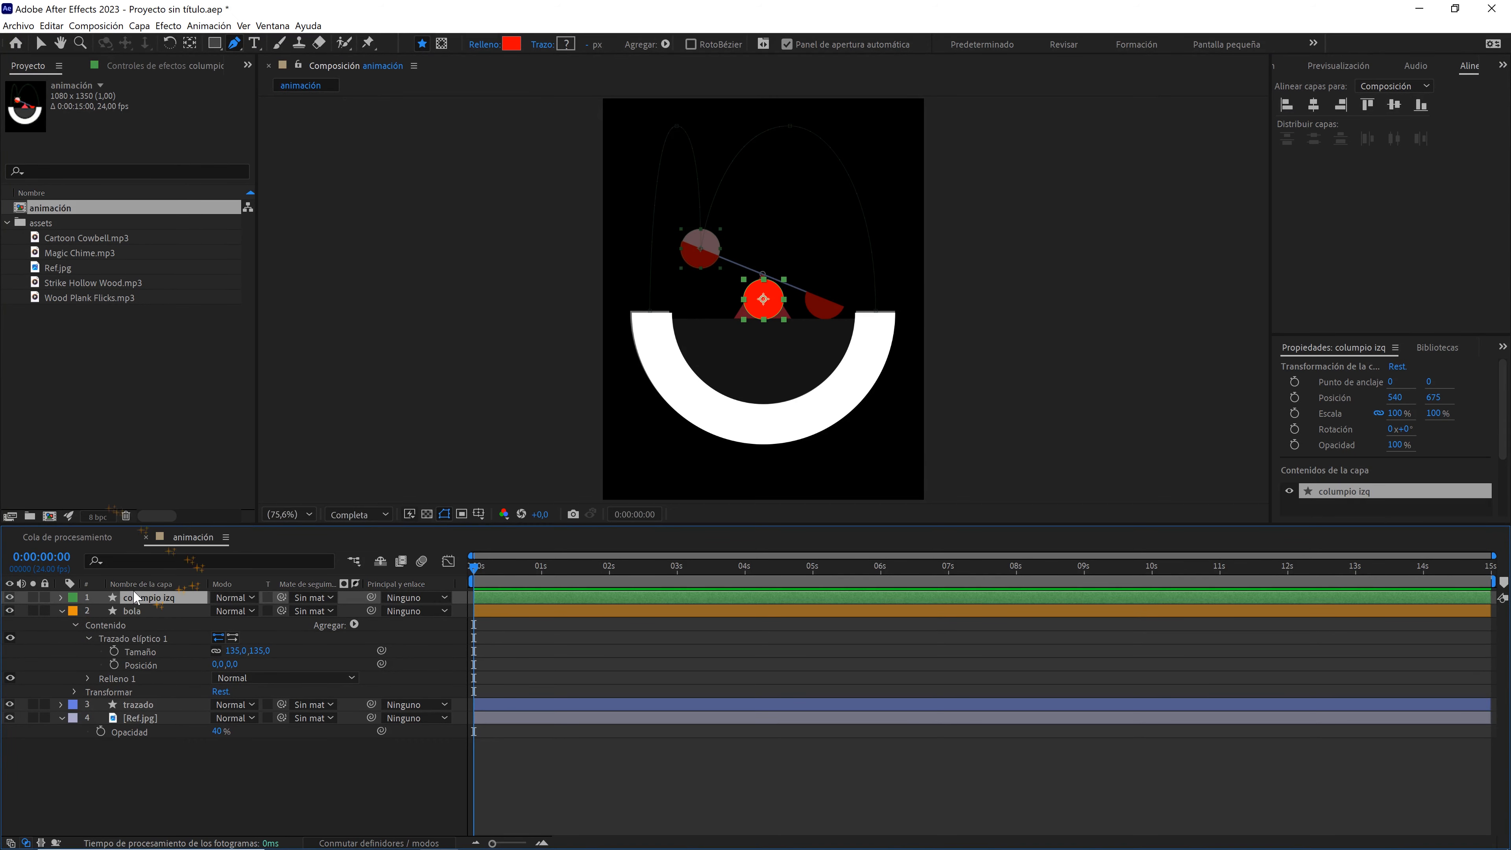
- Set the size of the columpio izq layer's ellipse to 140 by 140
{"action": "left_click", "coordinate": [61, 597]}
{"action": "left_click", "coordinate": [74, 611]}
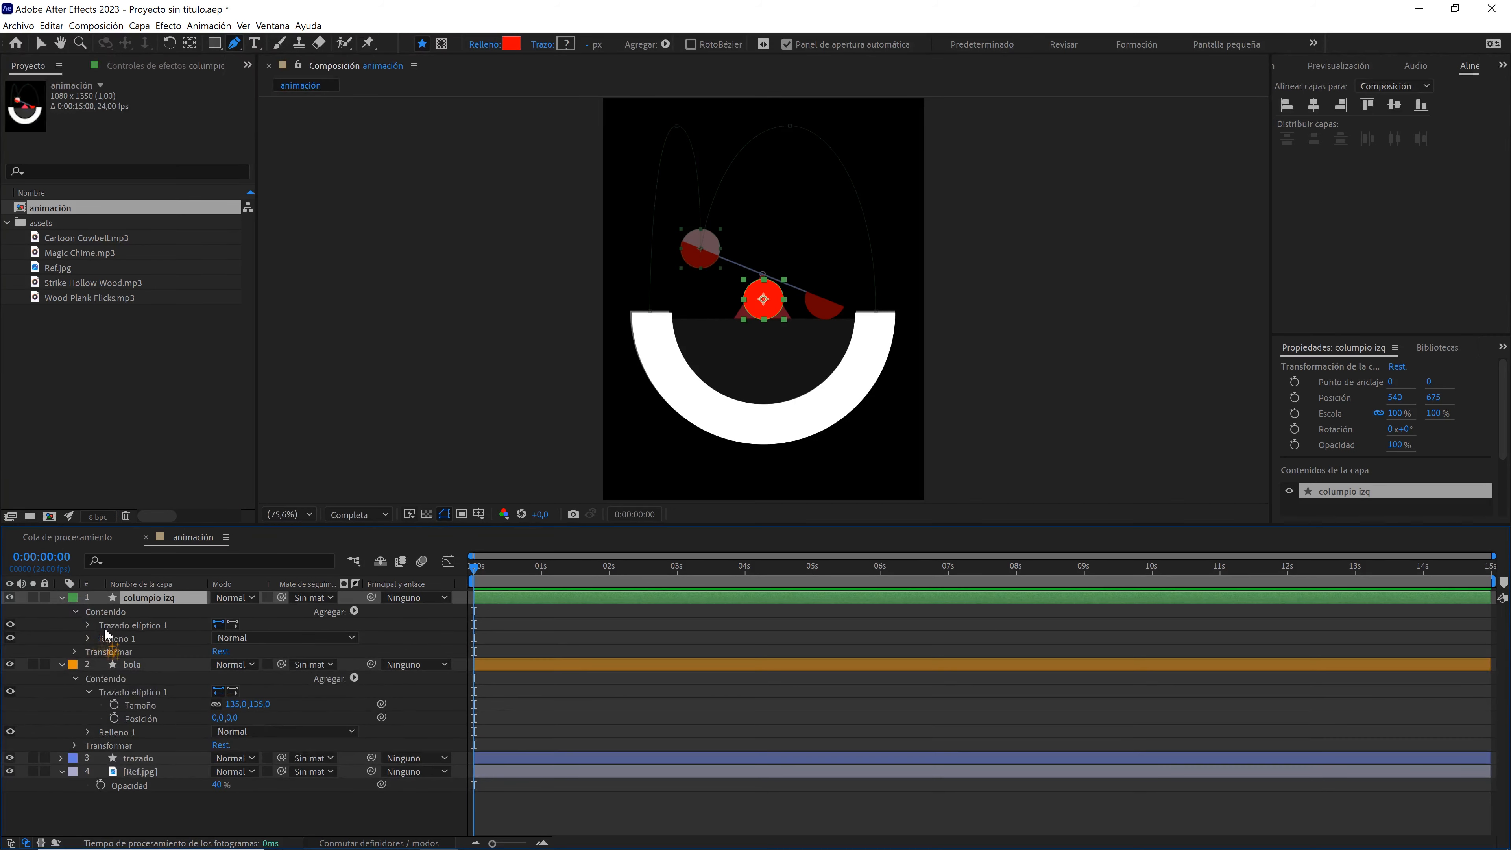
{"action": "left_click", "coordinate": [88, 625]}
{"action": "left_click", "coordinate": [260, 637]}
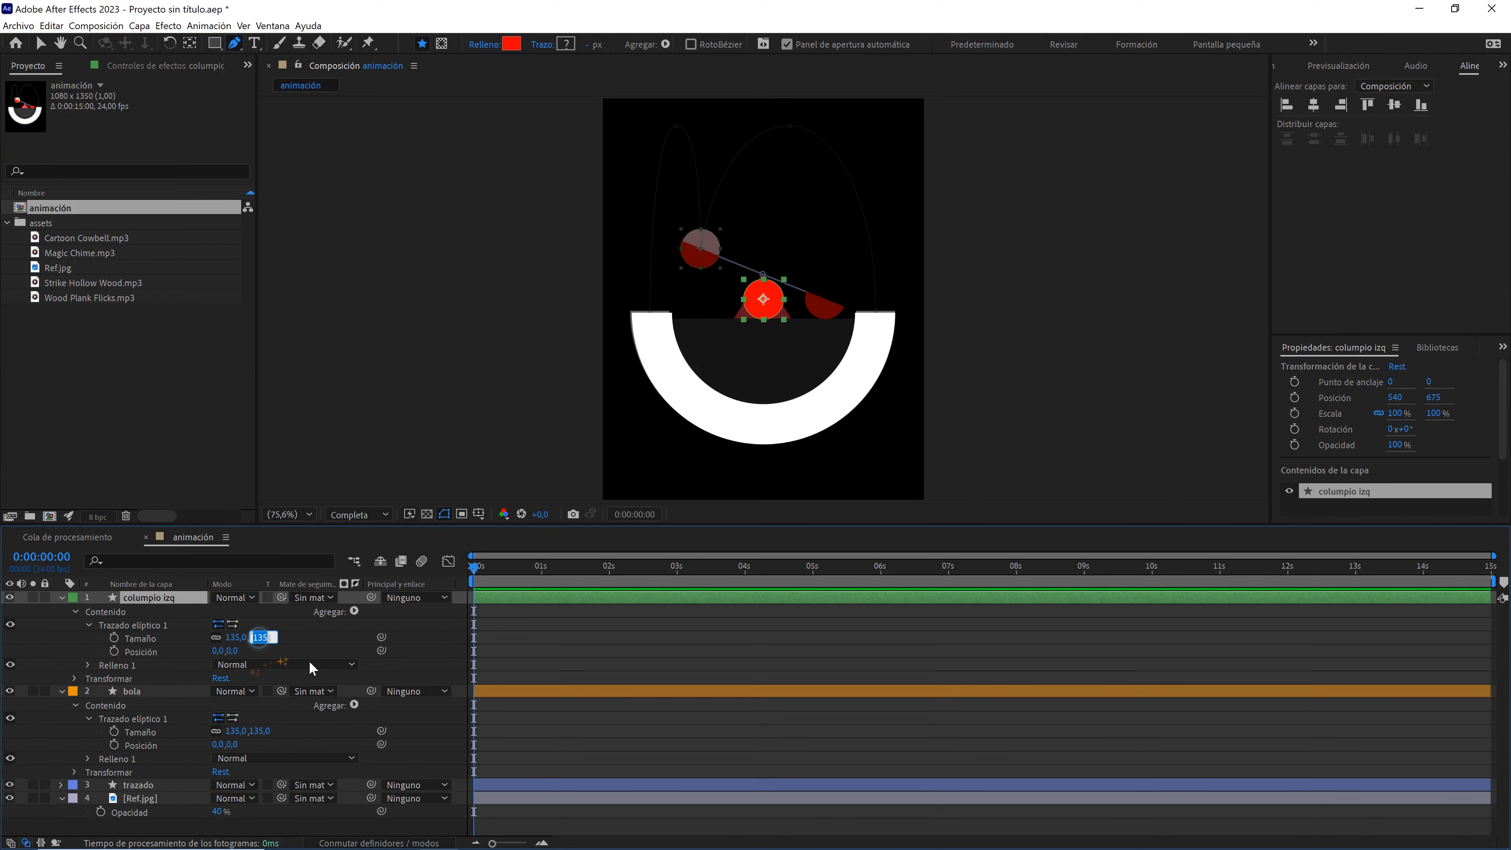
{"action": "type", "text": "140"}
{"action": "left_click", "coordinate": [338, 653]}
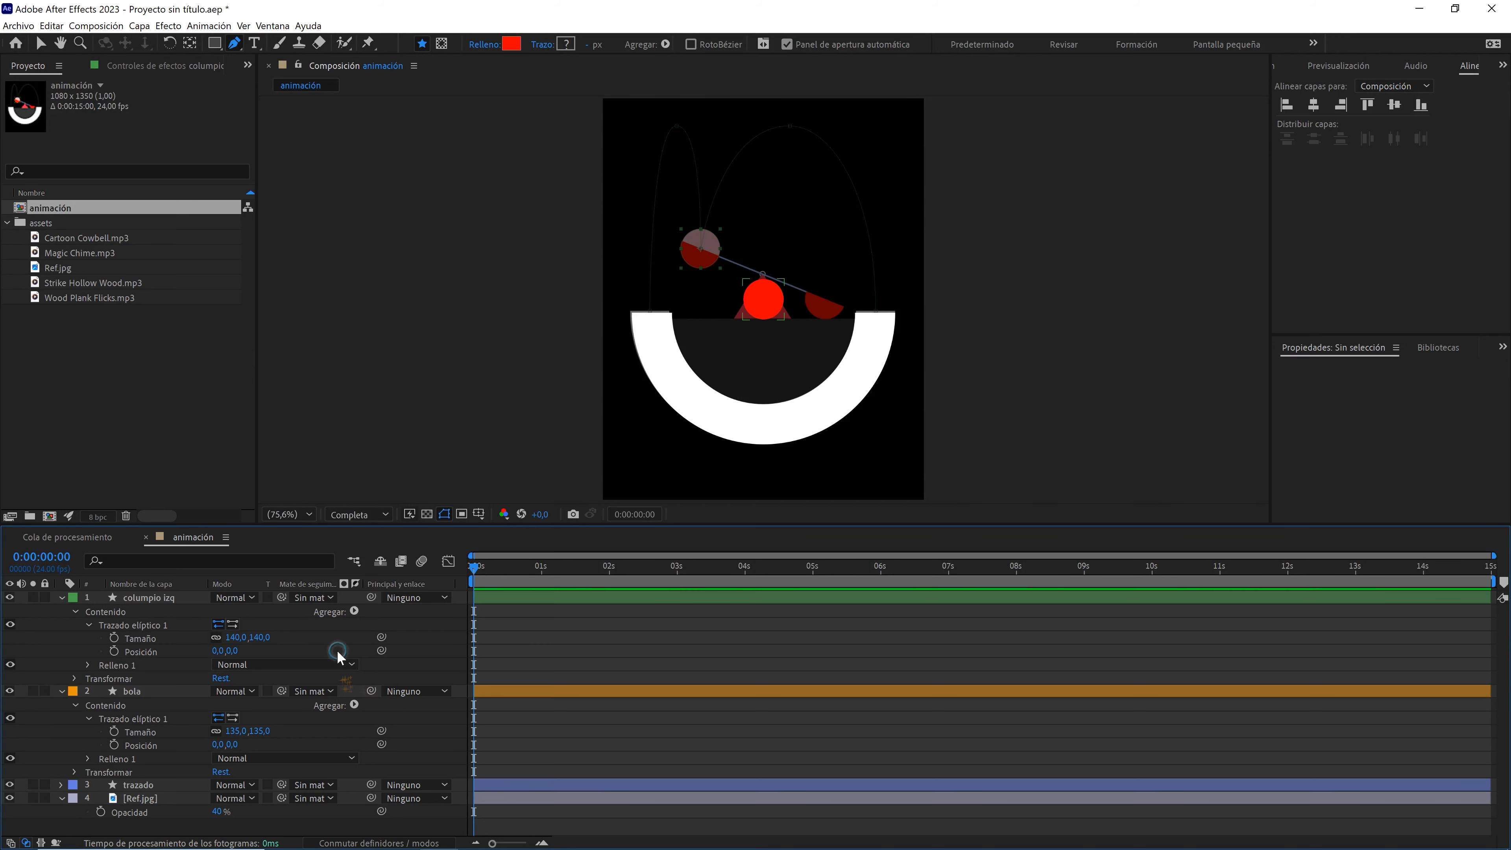
- Change the columpio izq fill color to blue 0078FF, and collapse the columpio izq and bola layers
{"action": "left_click", "coordinate": [178, 598]}
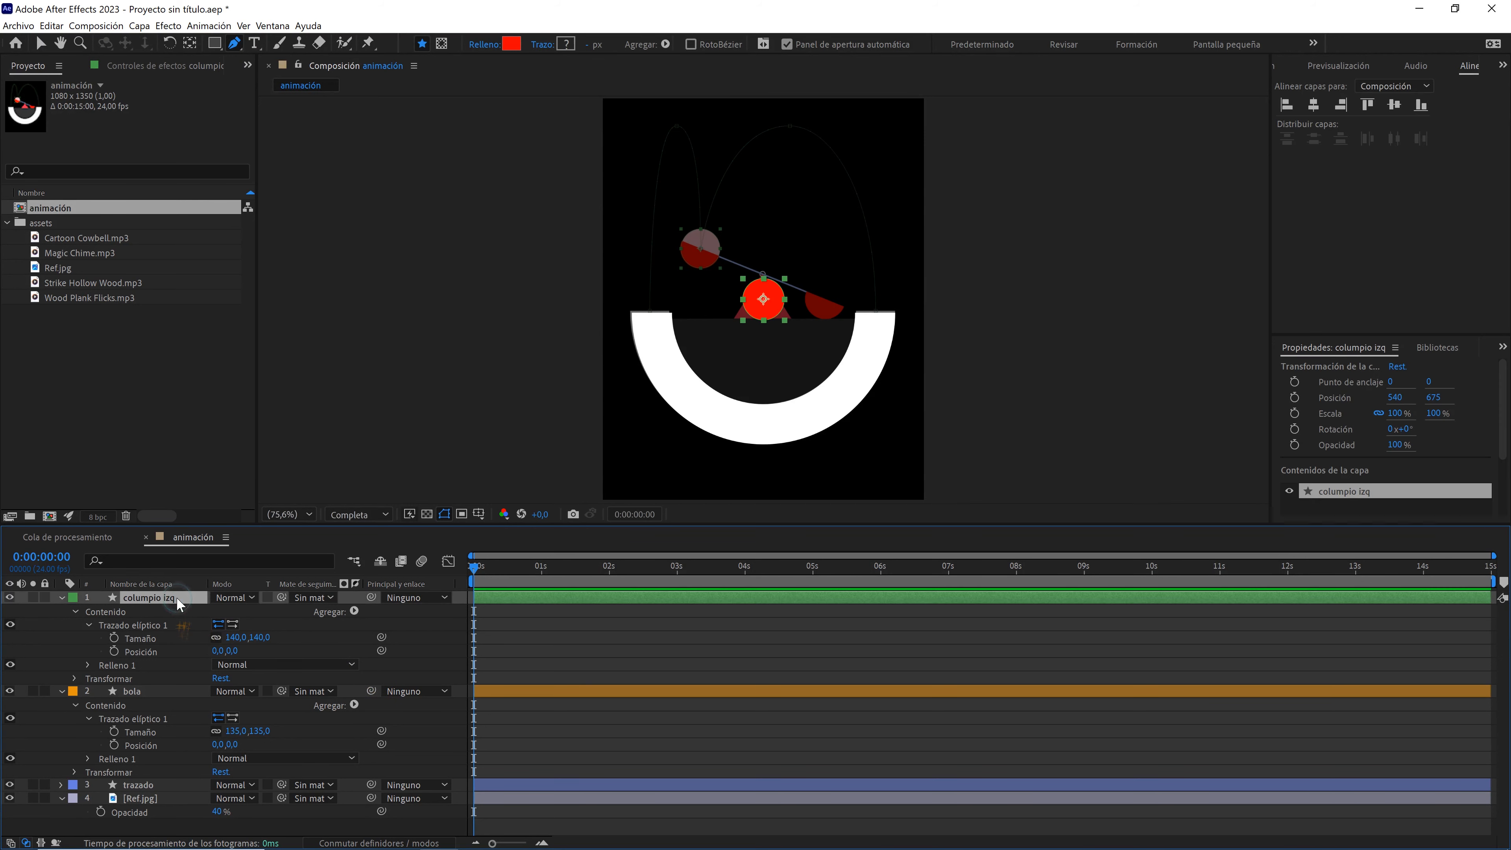
{"action": "left_click", "coordinate": [511, 44]}
{"action": "left_click_drag", "start_coordinate": [875, 679], "coordinate": [874, 642]}
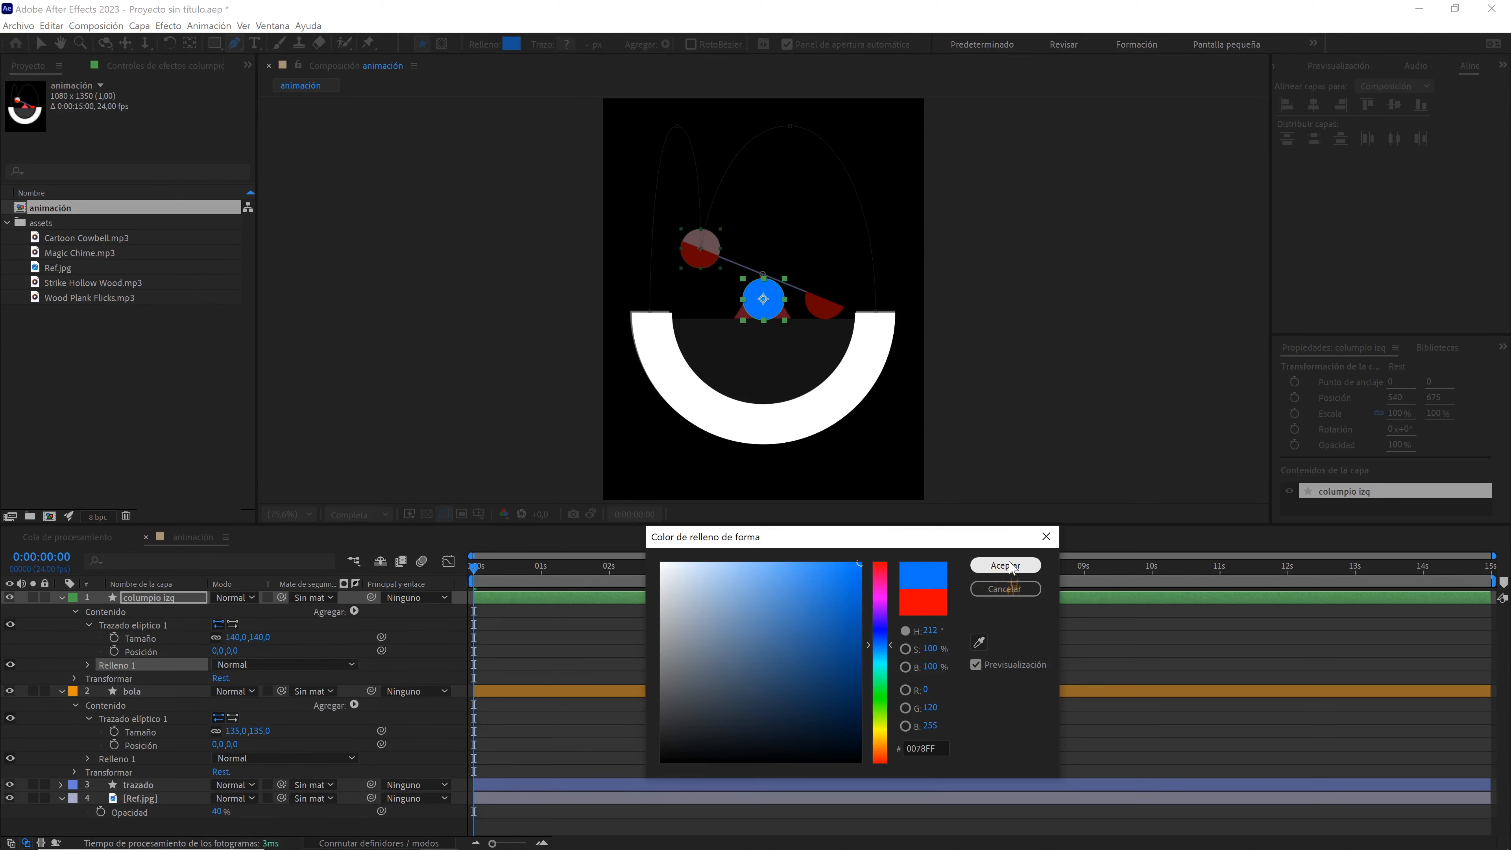
{"action": "left_click", "coordinate": [1006, 567]}
{"action": "left_click", "coordinate": [61, 597]}
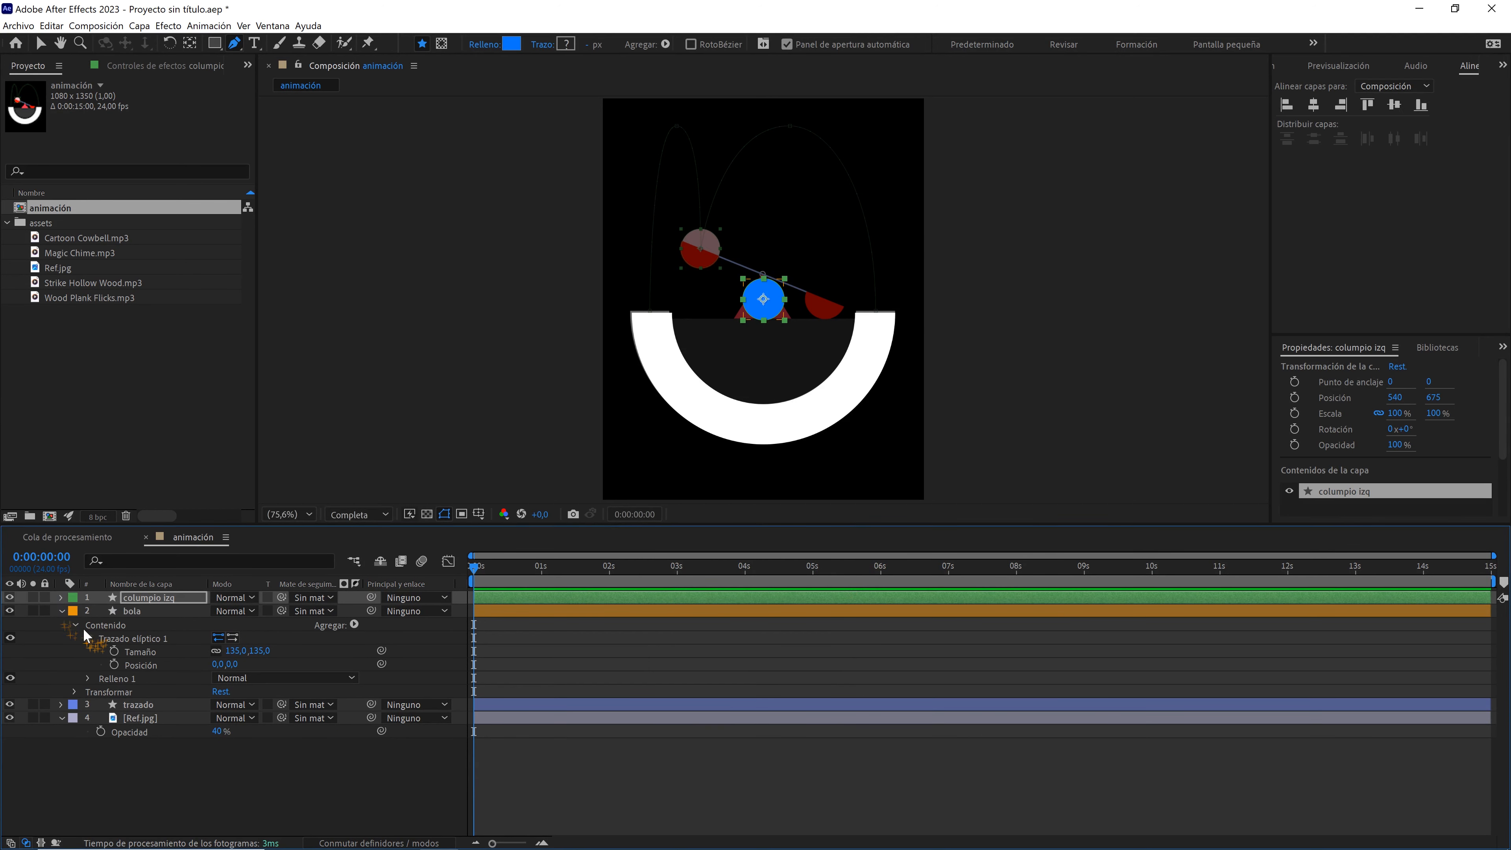
{"action": "left_click", "coordinate": [60, 611]}
{"action": "left_click", "coordinate": [198, 735]}
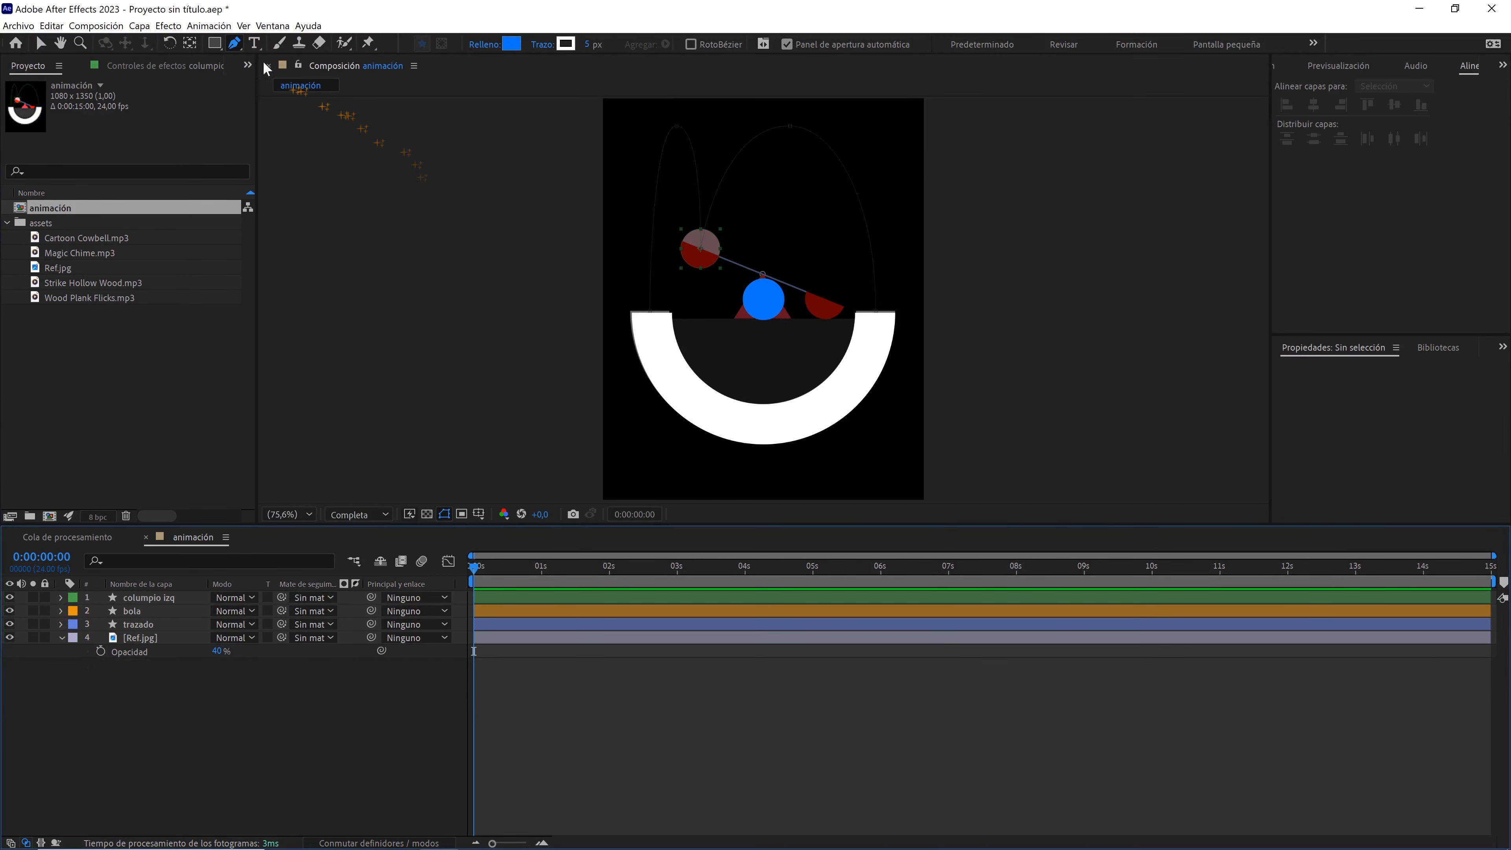
- Draw a straight horizontal line with the Pen tool on a new shape layer, passing through the reference seesaw's pivot
{"action": "left_click", "coordinate": [234, 42]}
{"action": "left_click", "coordinate": [286, 48]}
{"action": "scroll", "coordinate": [885, 329], "scroll_direction": "up", "scroll_amount": 4}
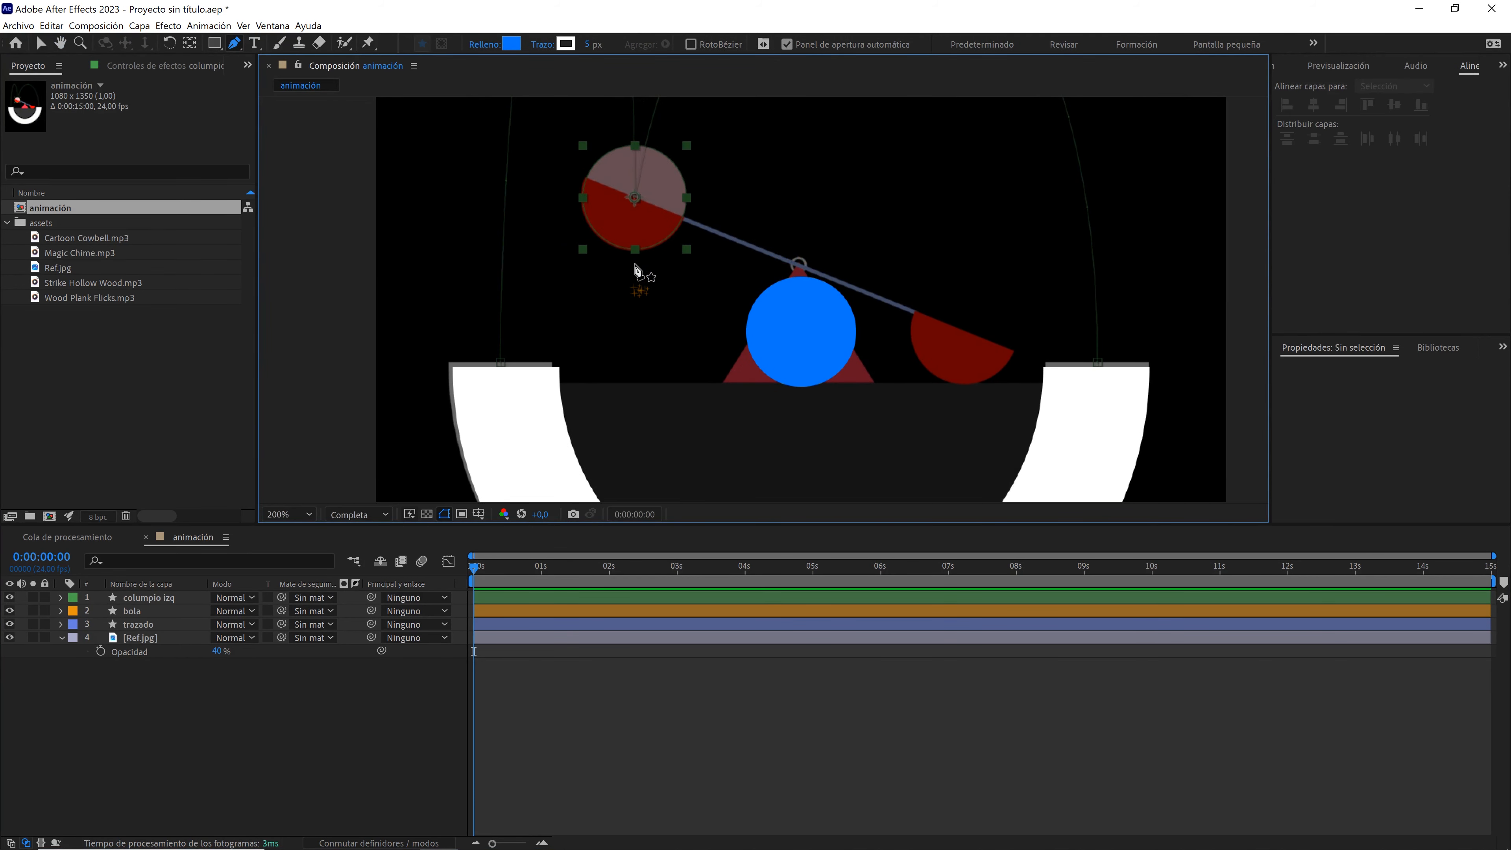
{"action": "left_click", "coordinate": [635, 265]}
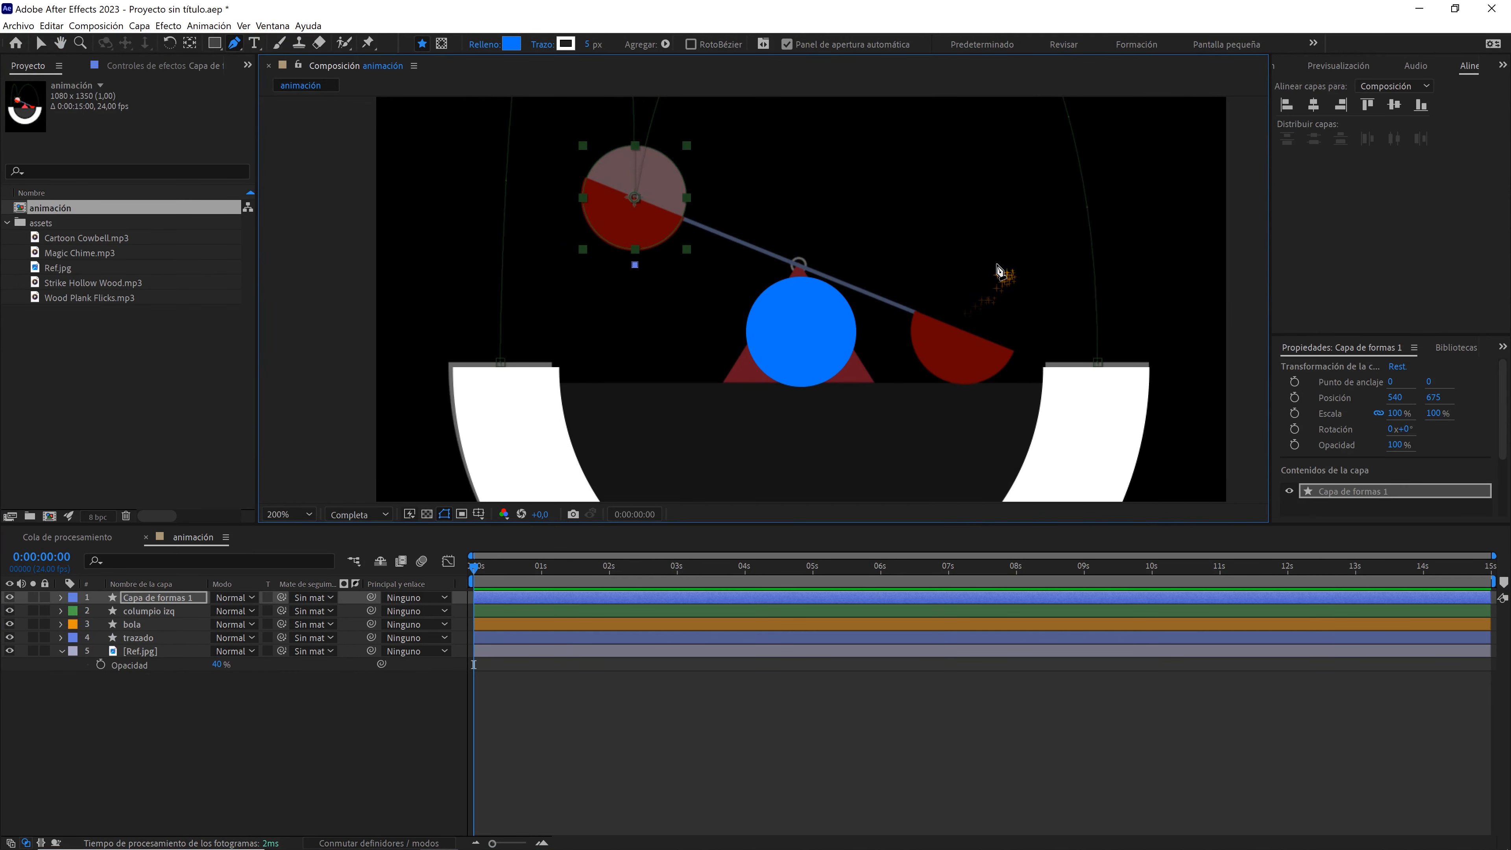
{"action": "key", "text": "shift"}
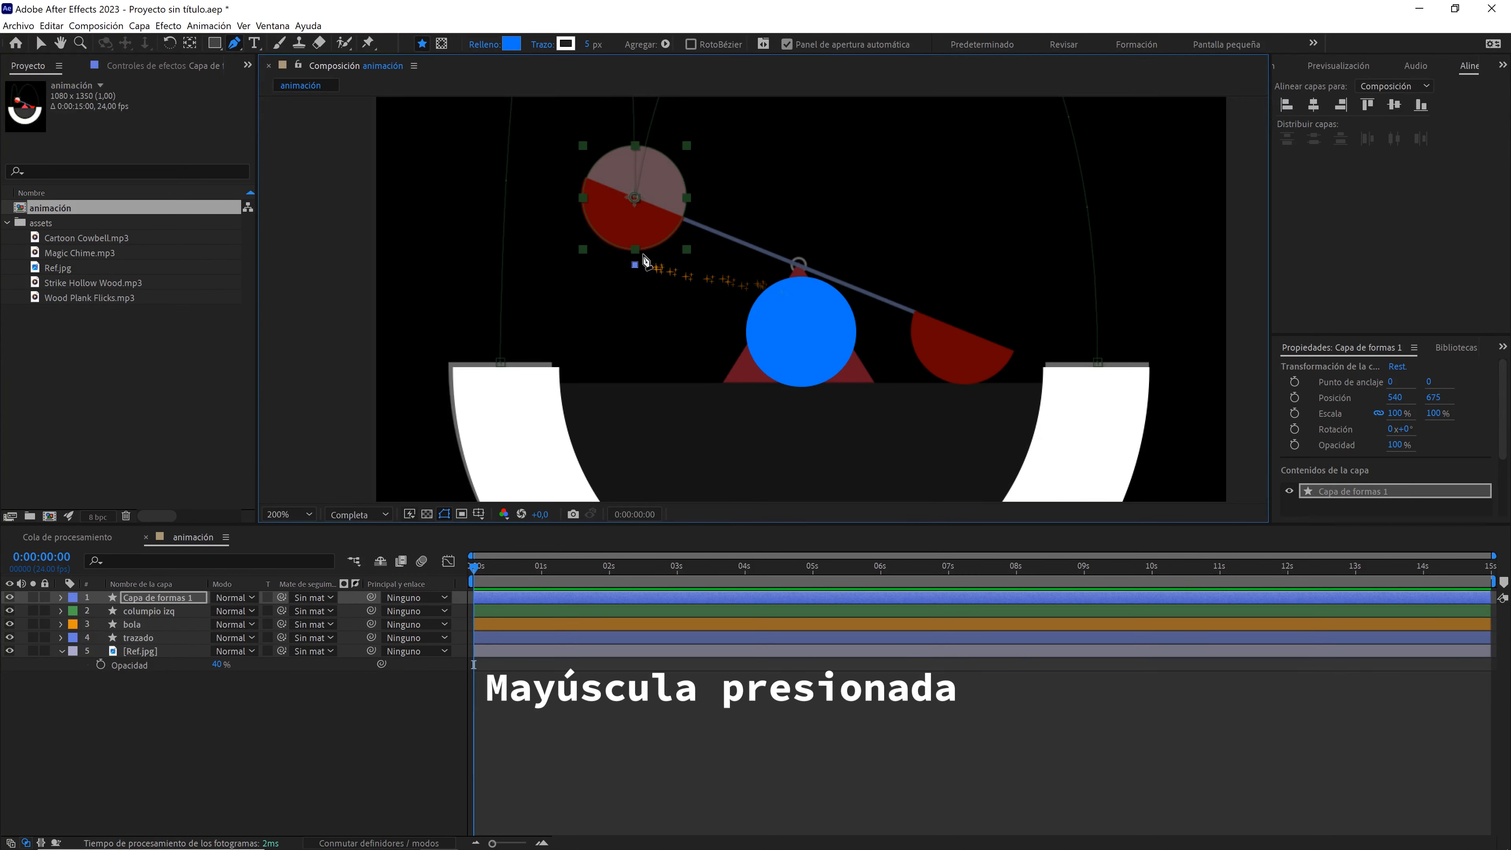
{"action": "left_click", "coordinate": [976, 262], "text": "shift"}
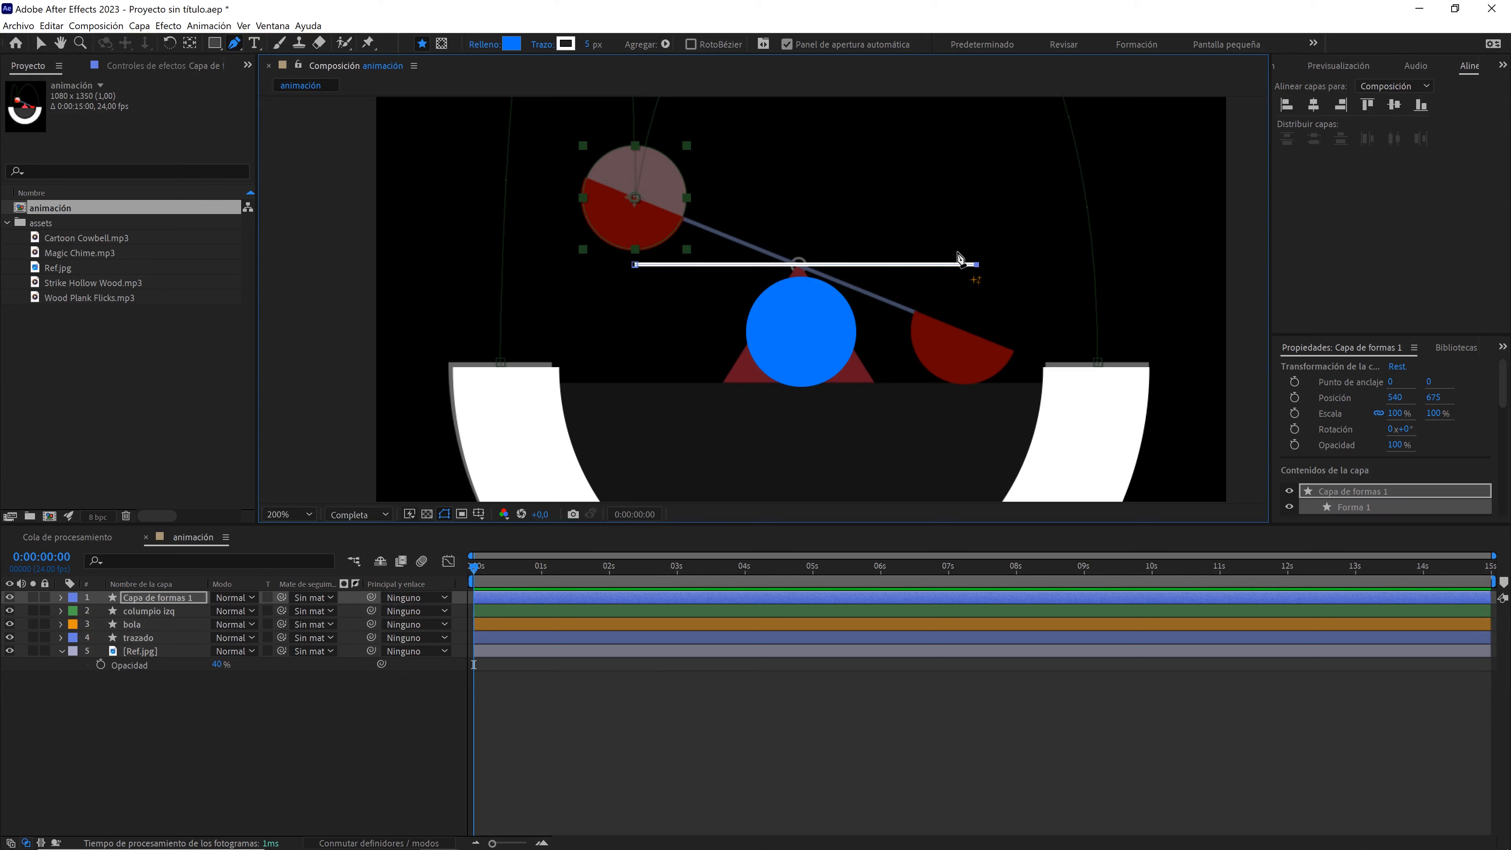
- Set the horizontal line's fill to Ninguno and keep its stroke white at 5 px
{"action": "left_click", "coordinate": [483, 44]}
{"action": "left_click", "coordinate": [351, 217]}
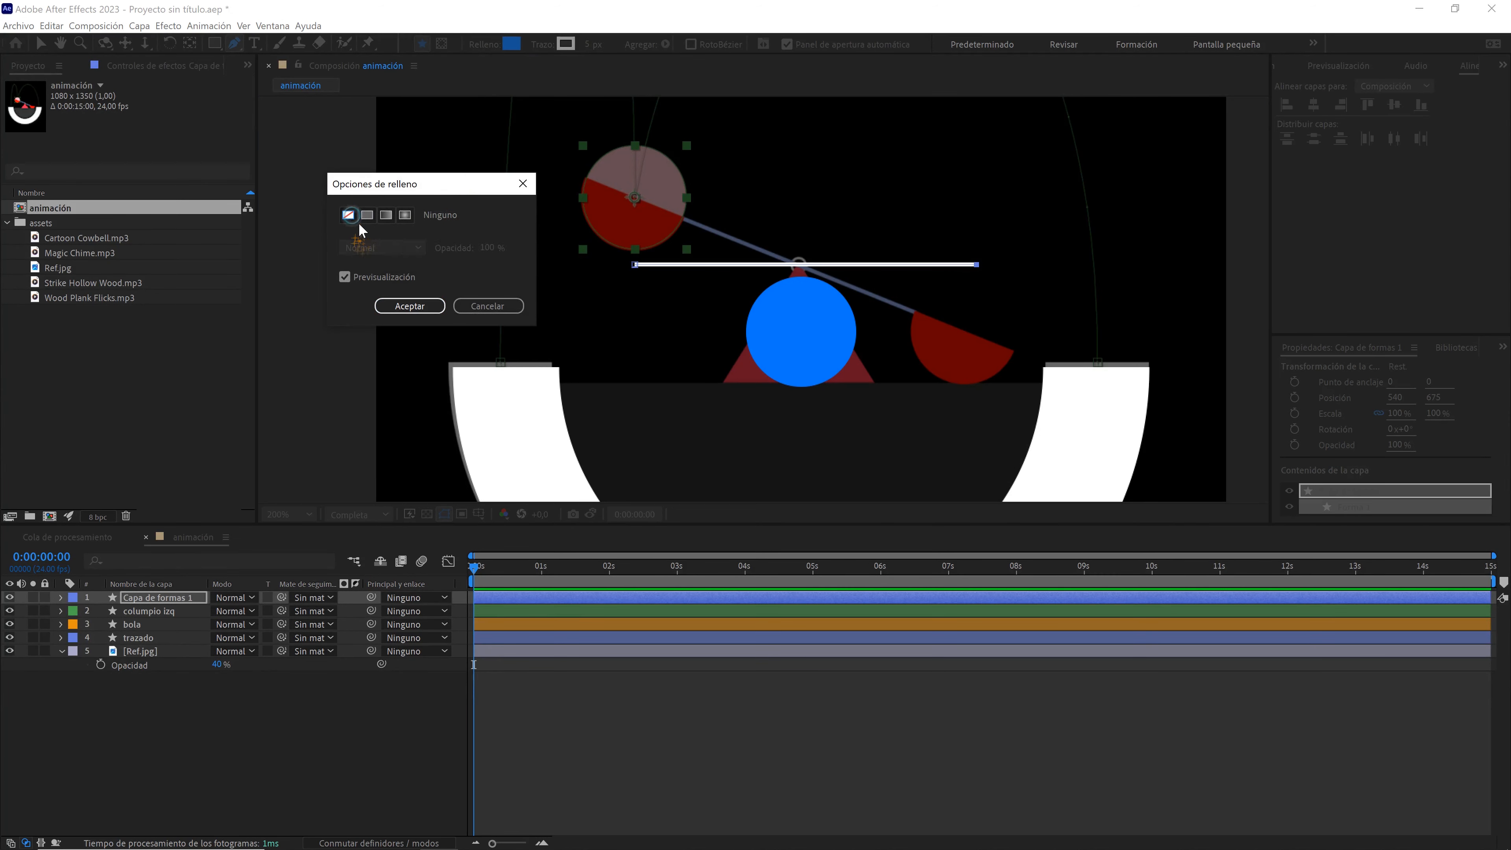
{"action": "left_click", "coordinate": [410, 305]}
{"action": "left_click", "coordinate": [566, 43]}
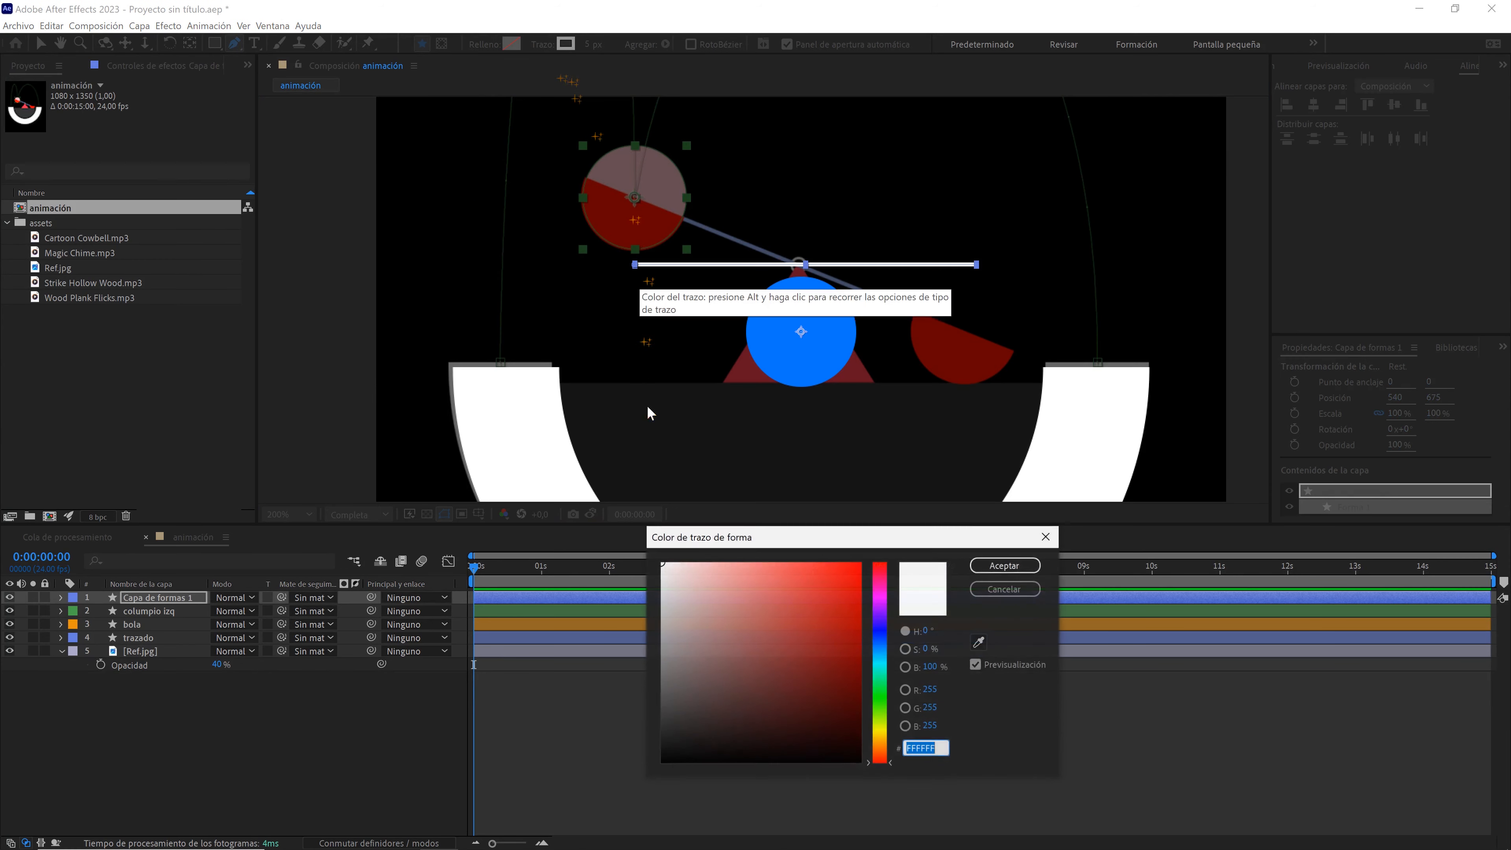
{"action": "left_click_drag", "start_coordinate": [727, 598], "coordinate": [650, 543]}
{"action": "left_click", "coordinate": [1011, 568]}
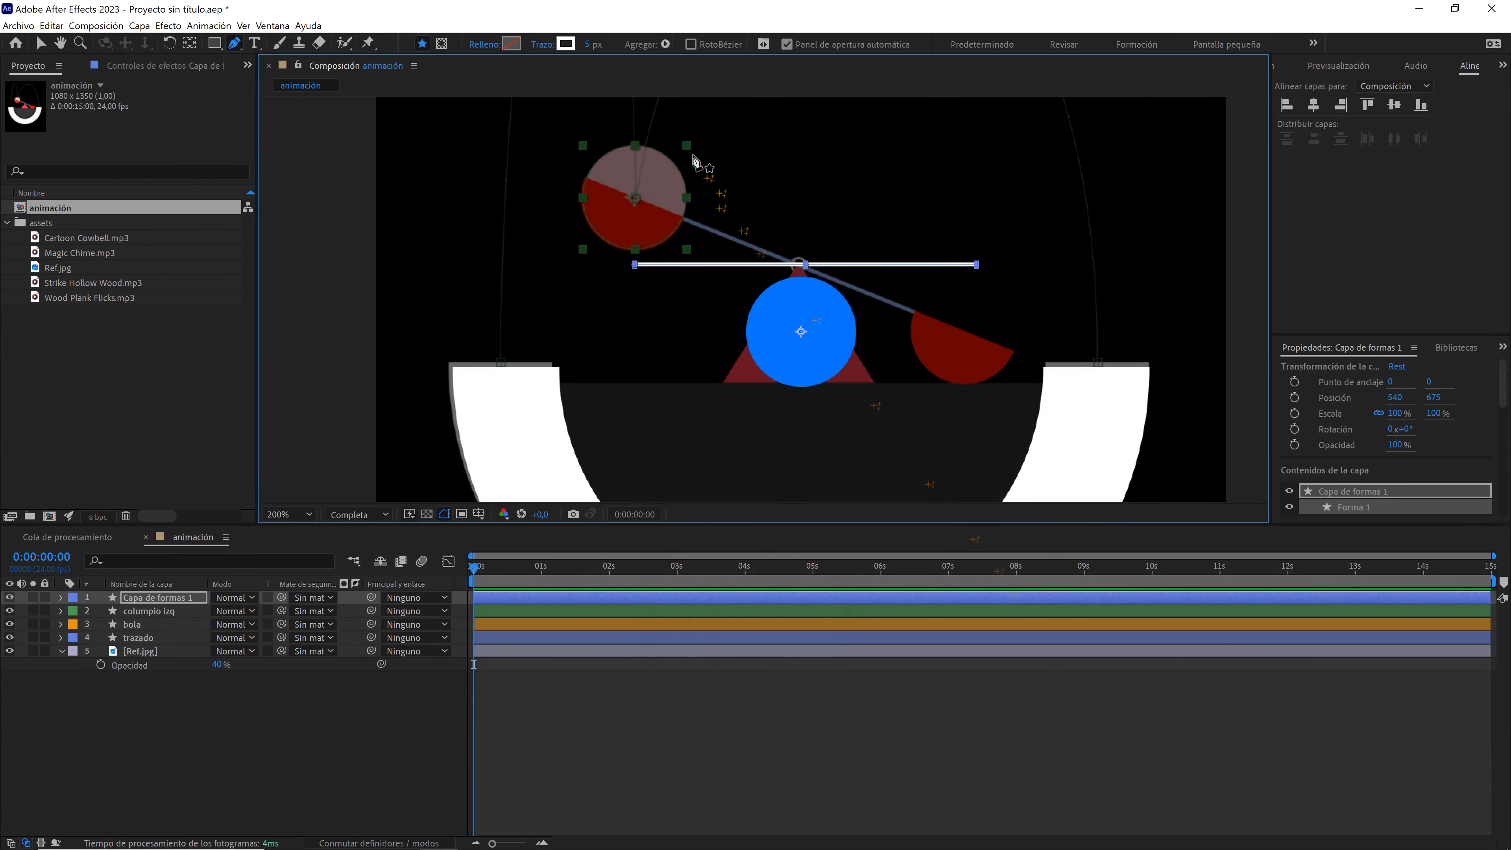
{"action": "left_click", "coordinate": [601, 44]}
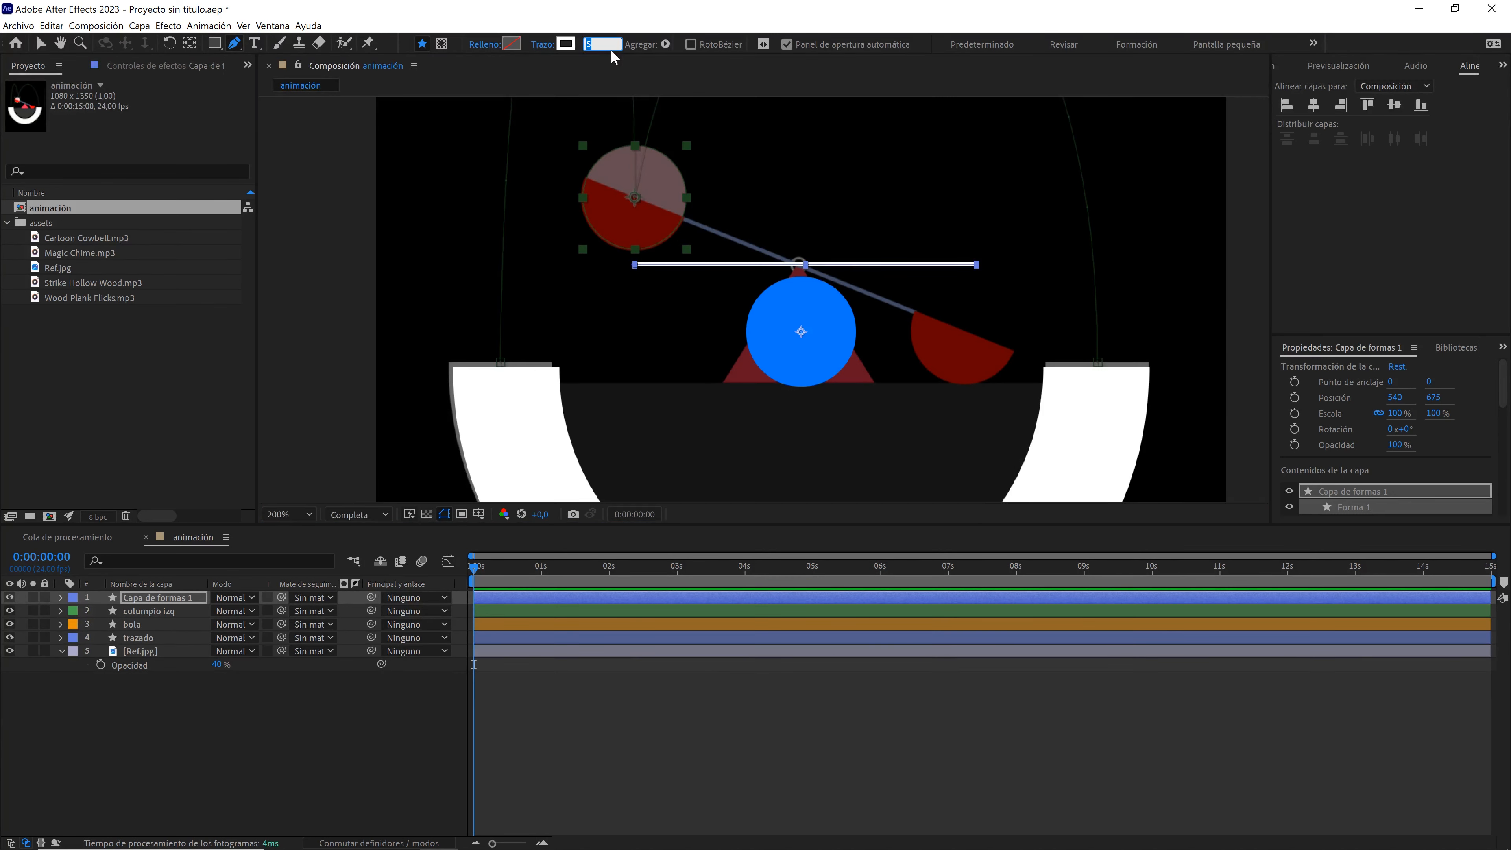
- Rename the line's shape layer barra columpio and give it the Verde label
{"action": "left_click", "coordinate": [167, 599]}
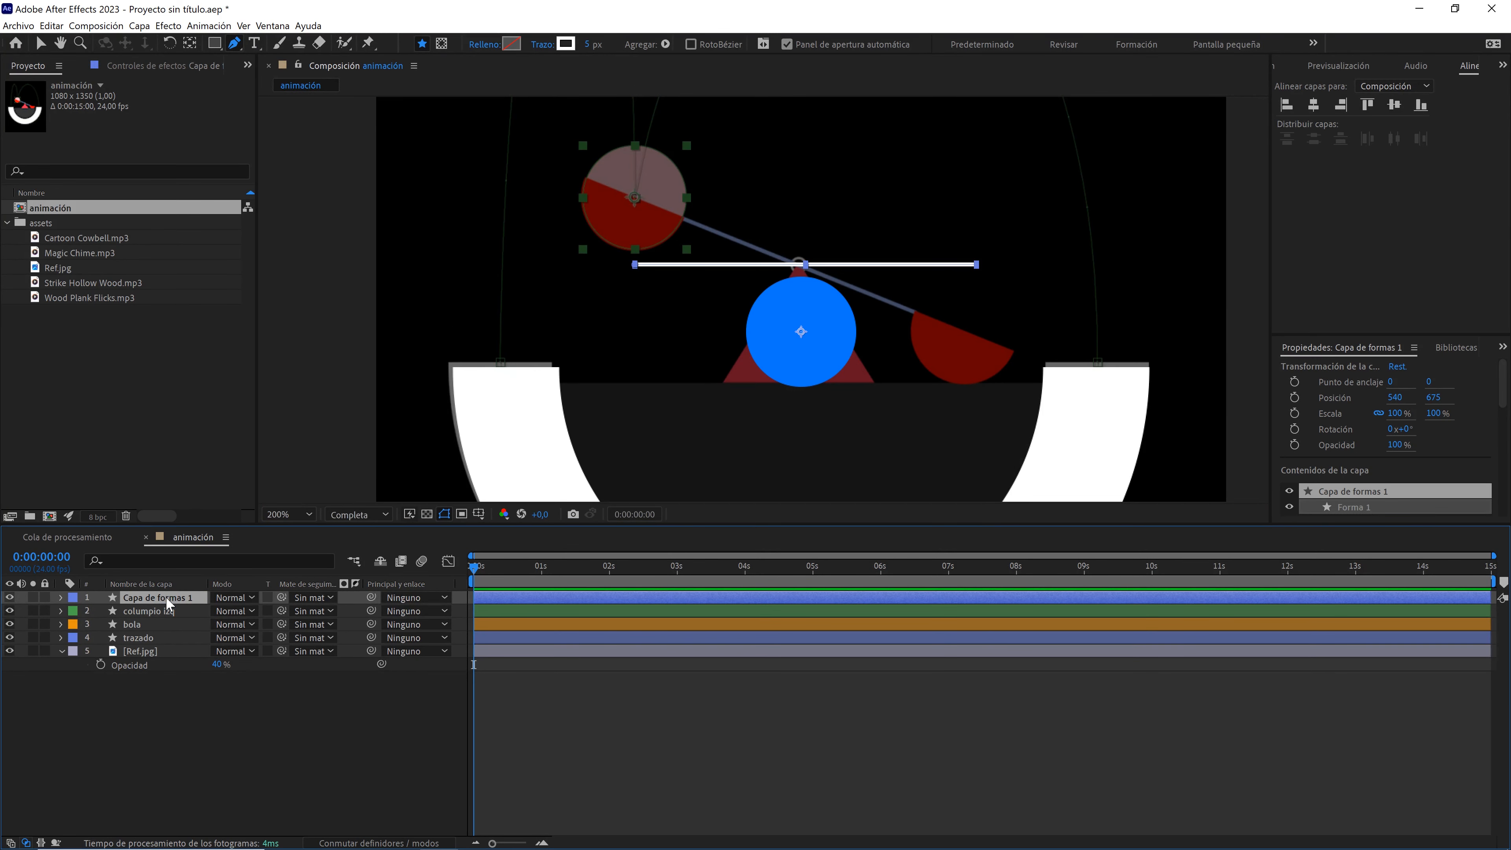
{"action": "key", "text": "Return"}
{"action": "type", "text": "barra columpio"}
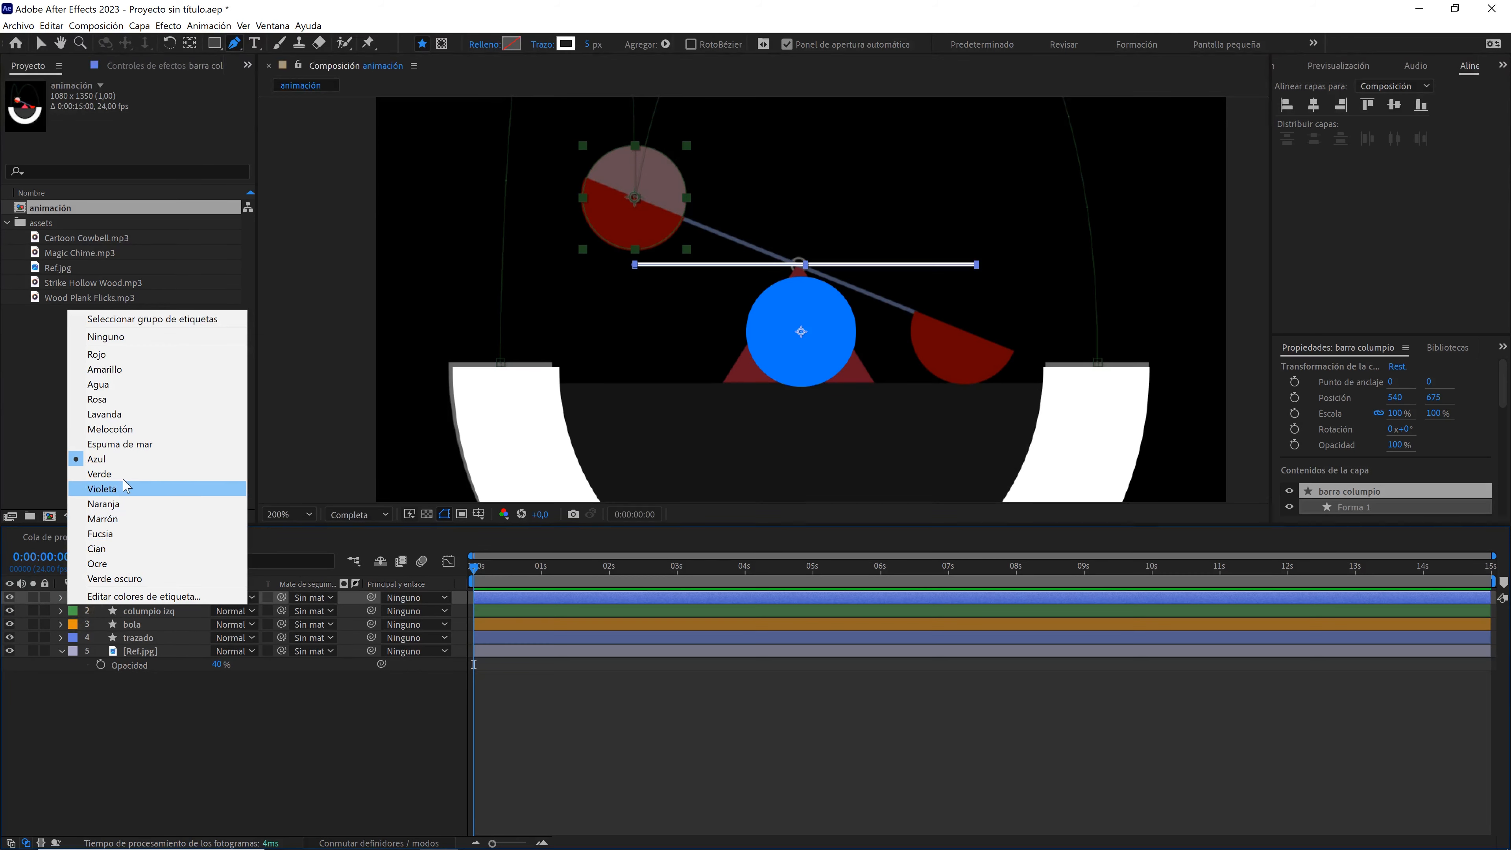
{"action": "left_click", "coordinate": [100, 474]}
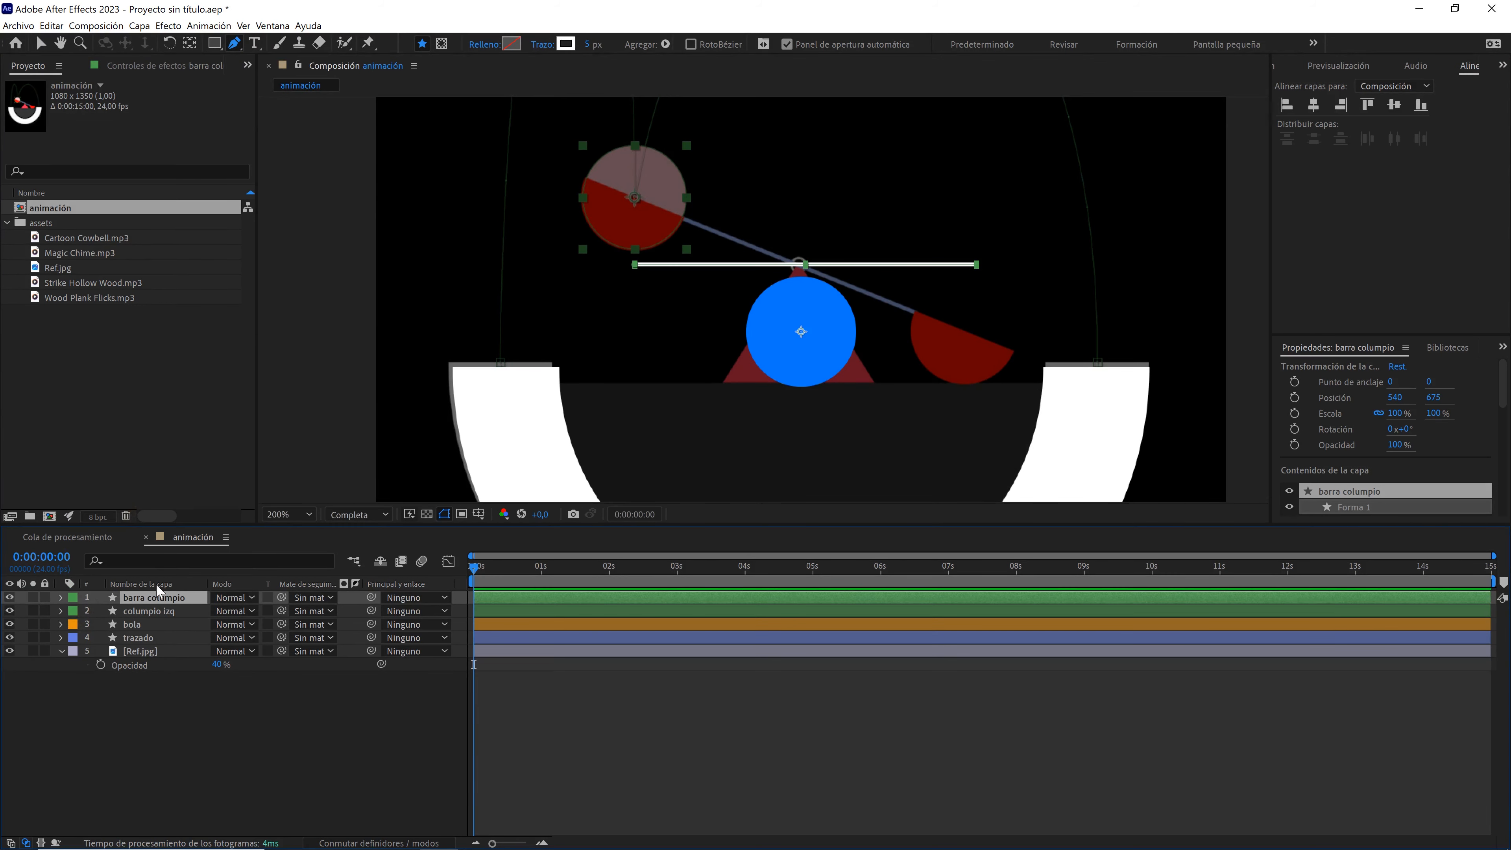
- Center the barra columpio layer's anchor point on its line and align the layer to the composition's horizontal center
{"action": "key", "text": "ctrl"}
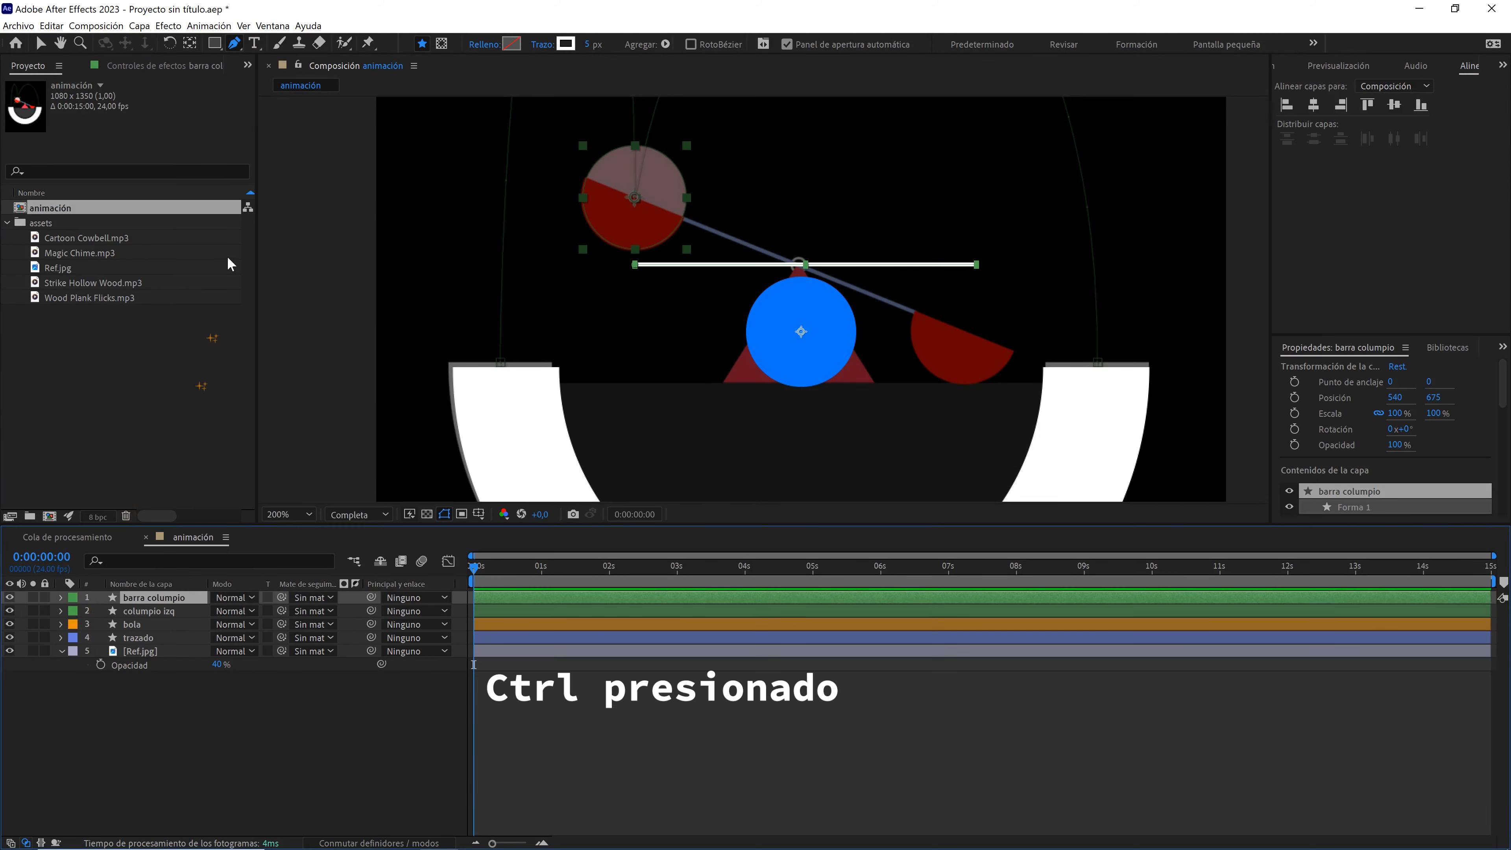
{"action": "double_click", "coordinate": [189, 43]}
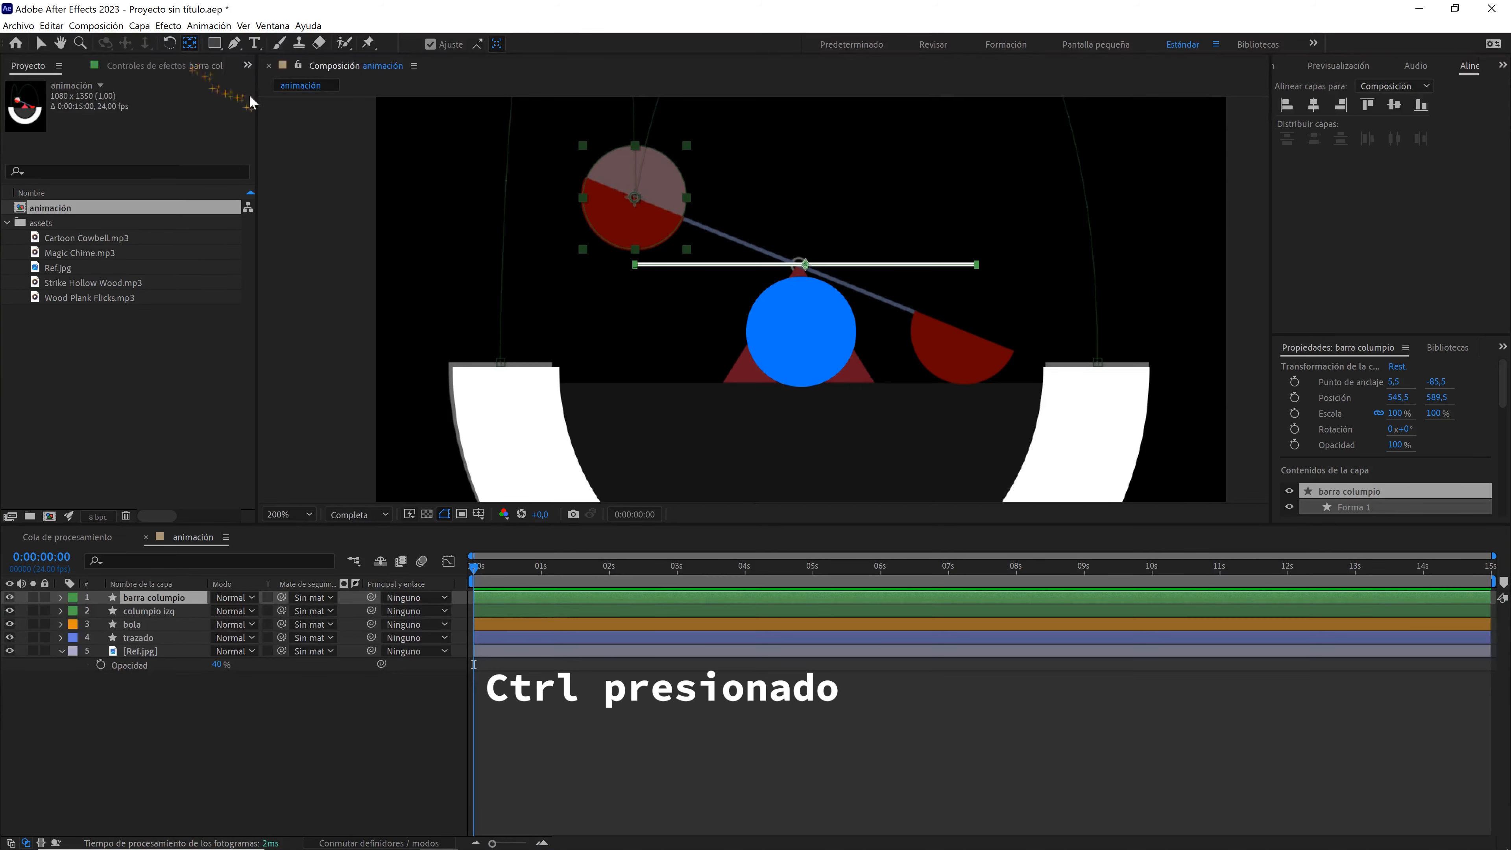
{"action": "left_click", "coordinate": [272, 26]}
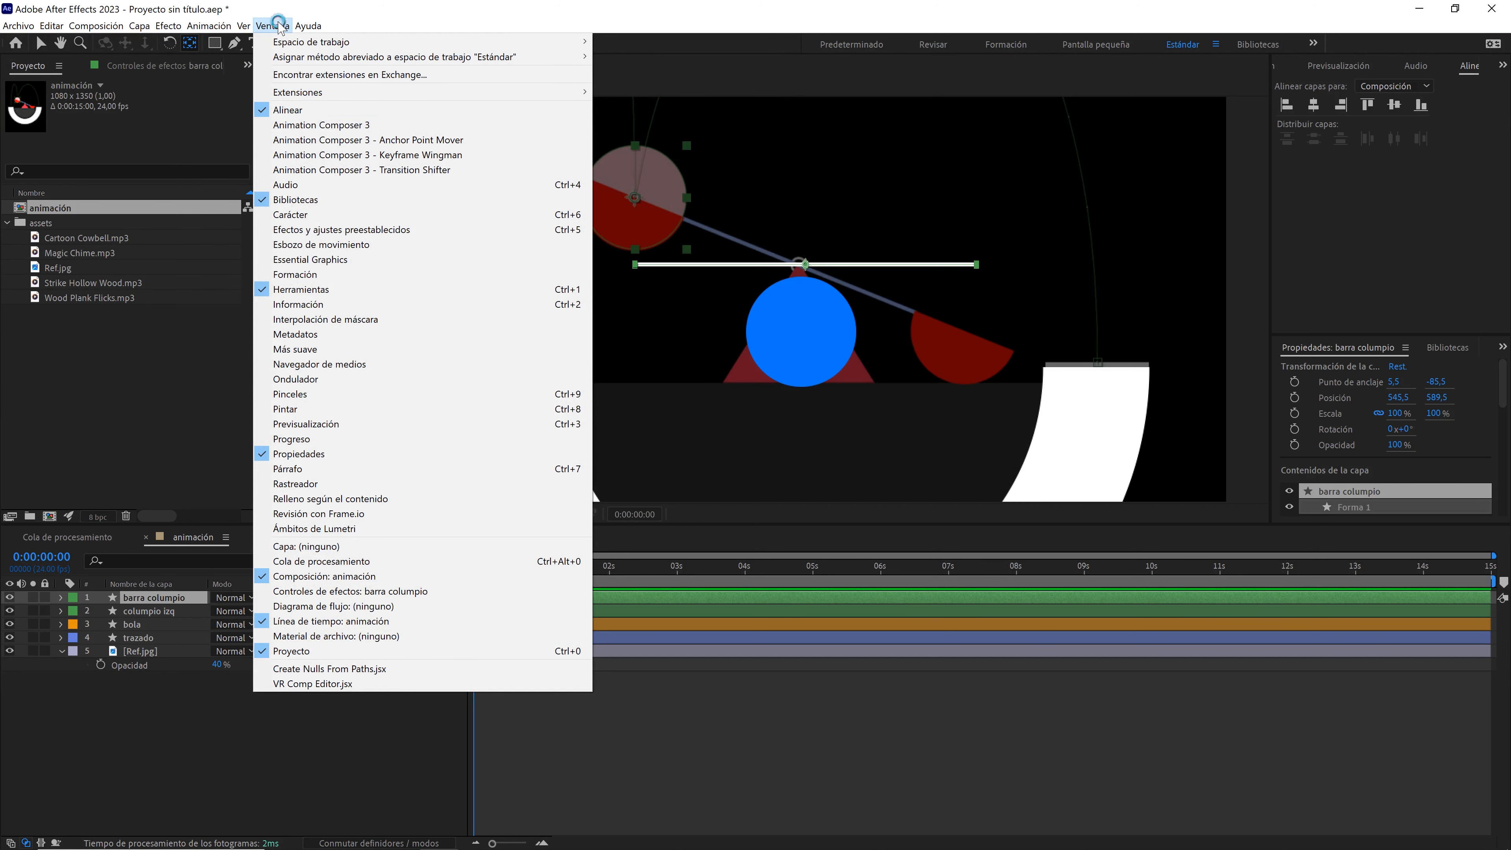
{"action": "left_click", "coordinate": [300, 110]}
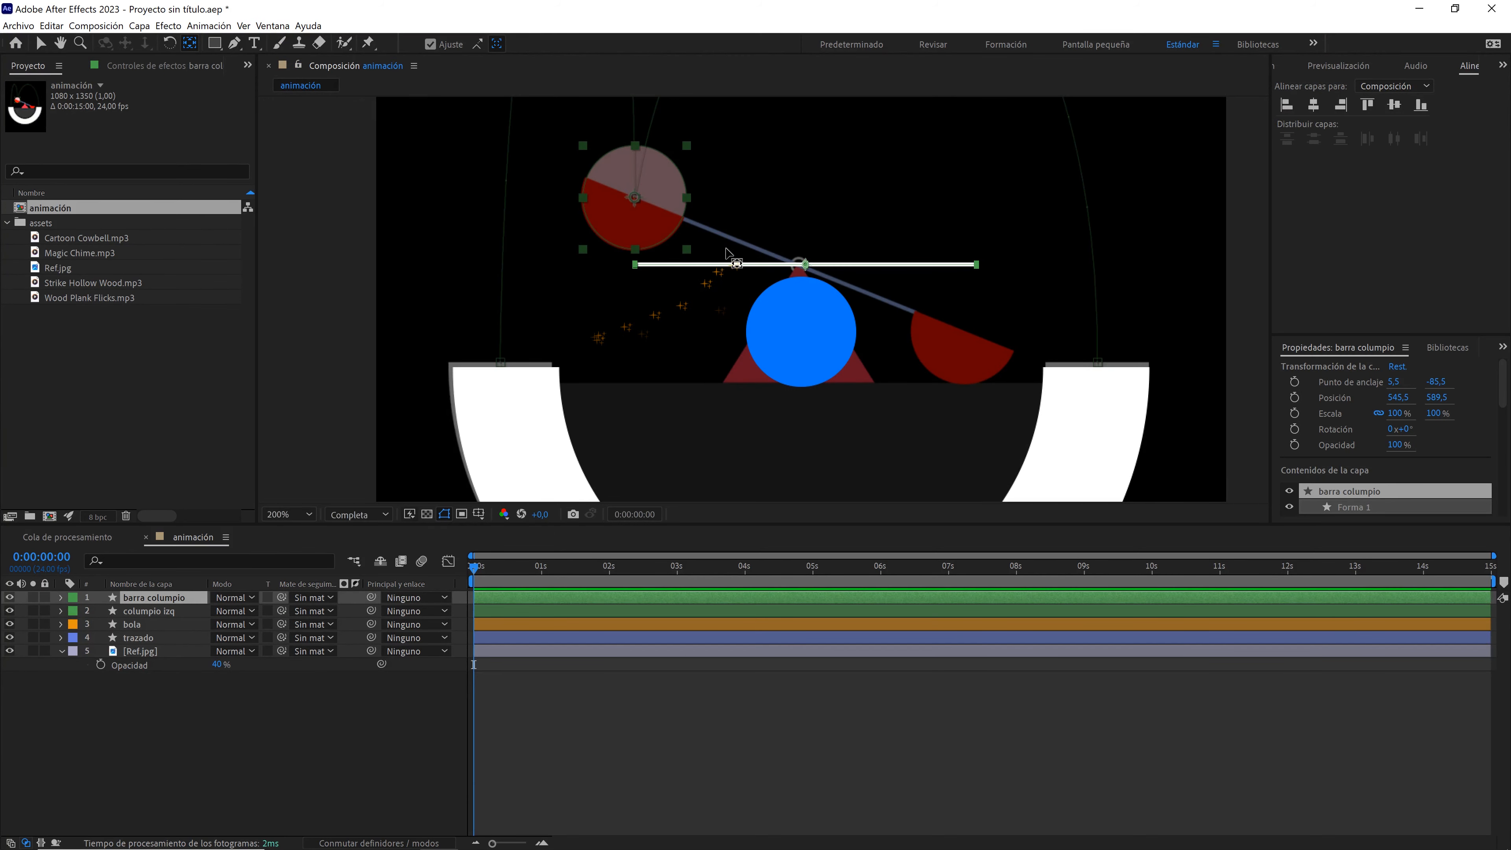
{"action": "key", "text": "comma"}
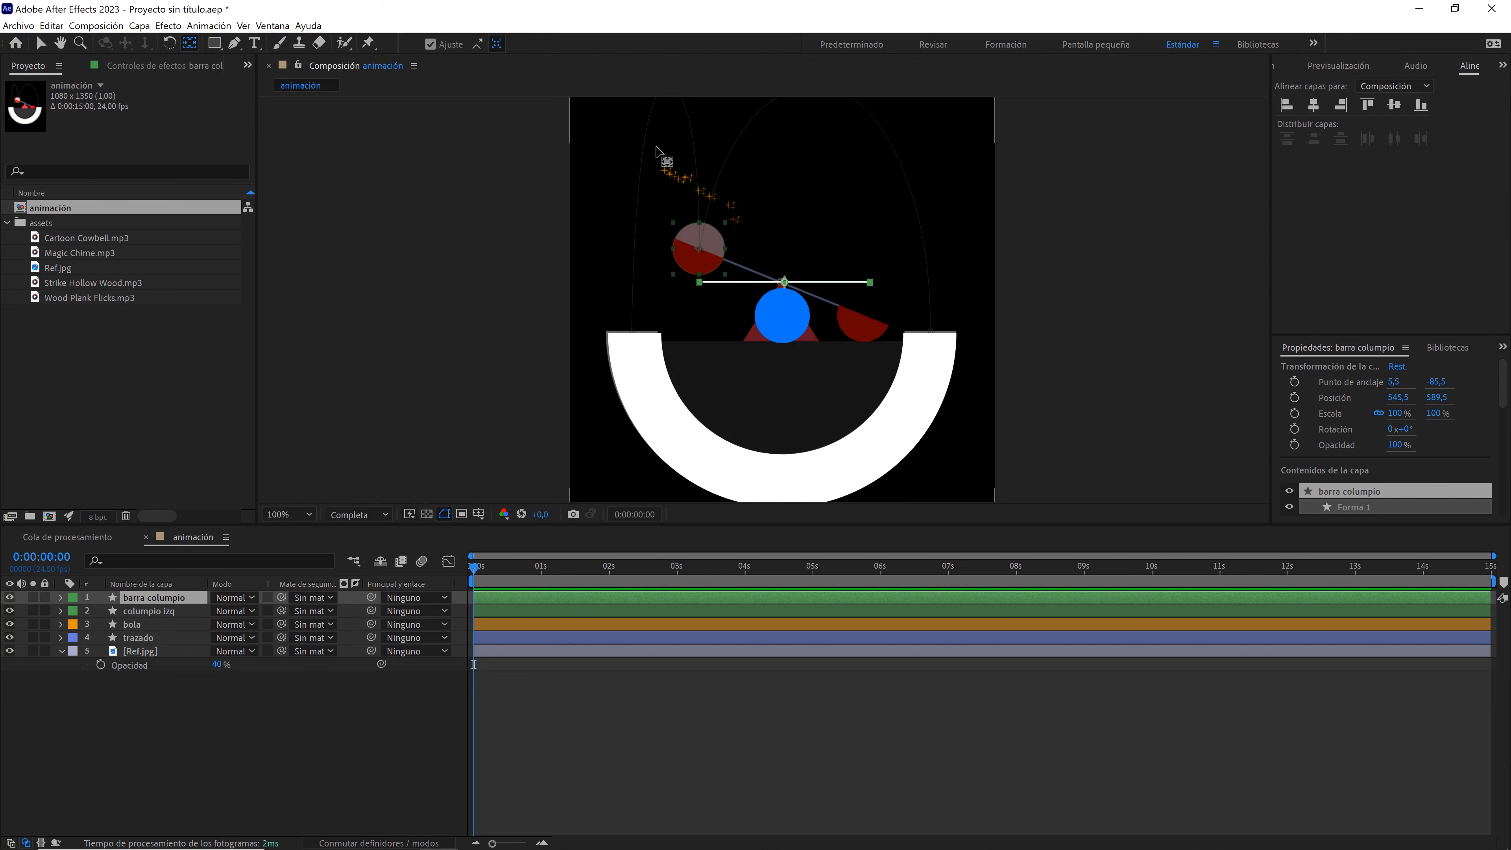
{"action": "left_click", "coordinate": [1314, 104]}
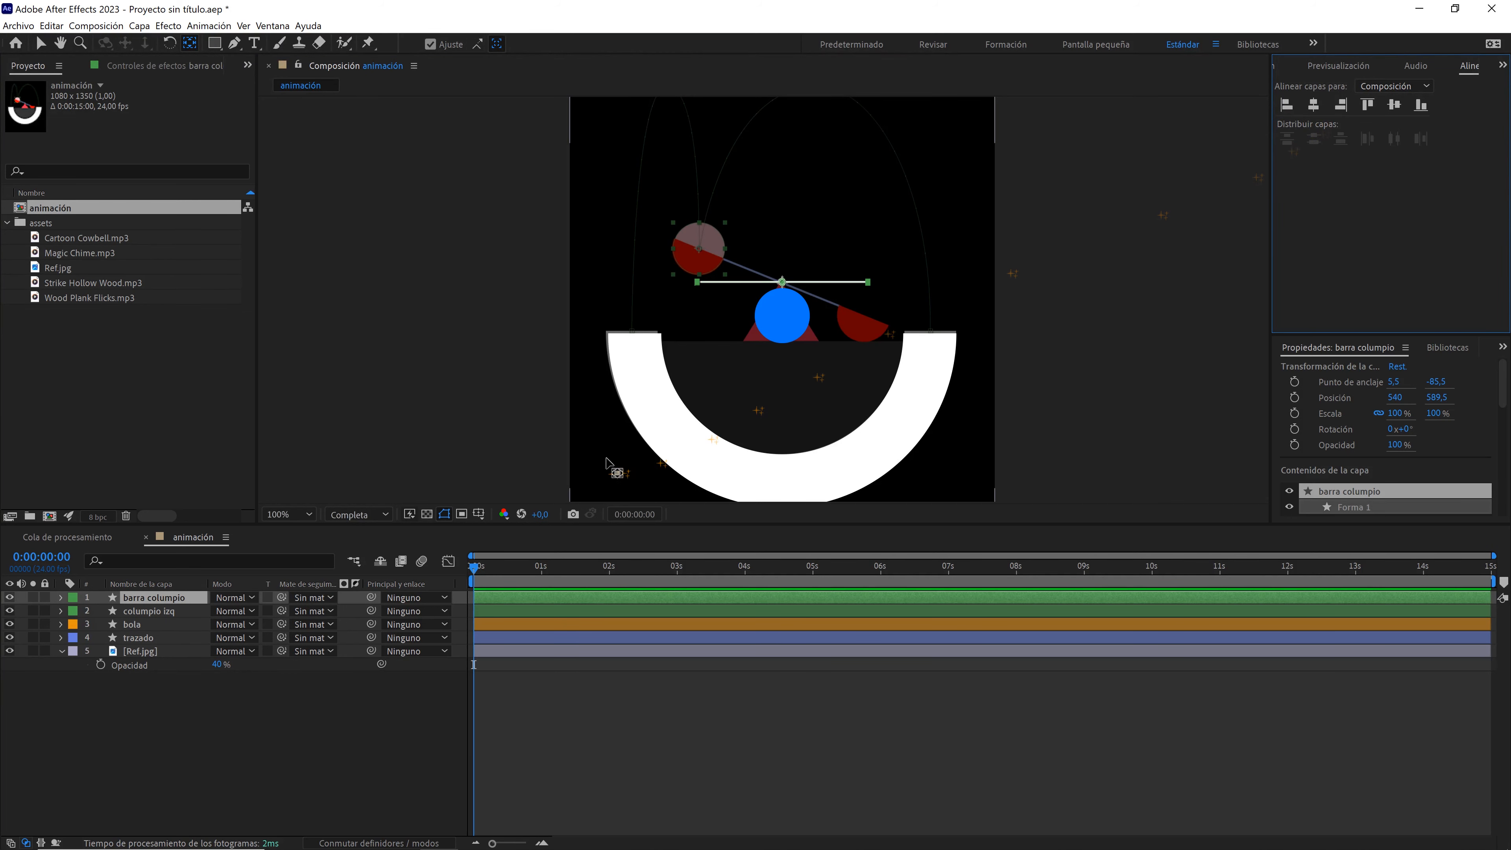
- Move the columpio izq circle so its center sits on the left end of the white bar
{"action": "key", "text": "period"}
{"action": "left_click", "coordinate": [199, 610]}
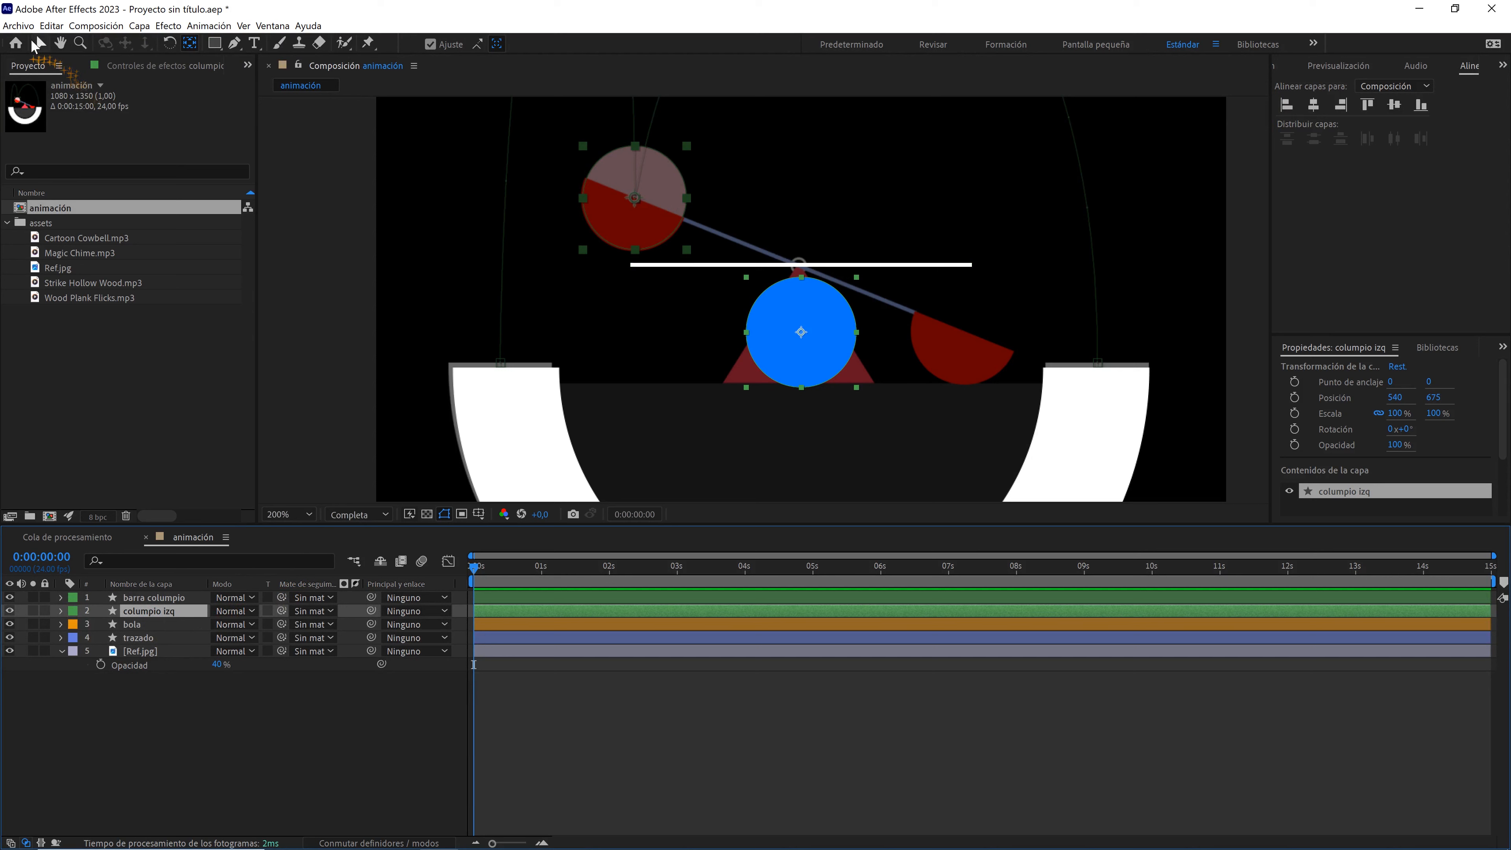
{"action": "key", "text": "v"}
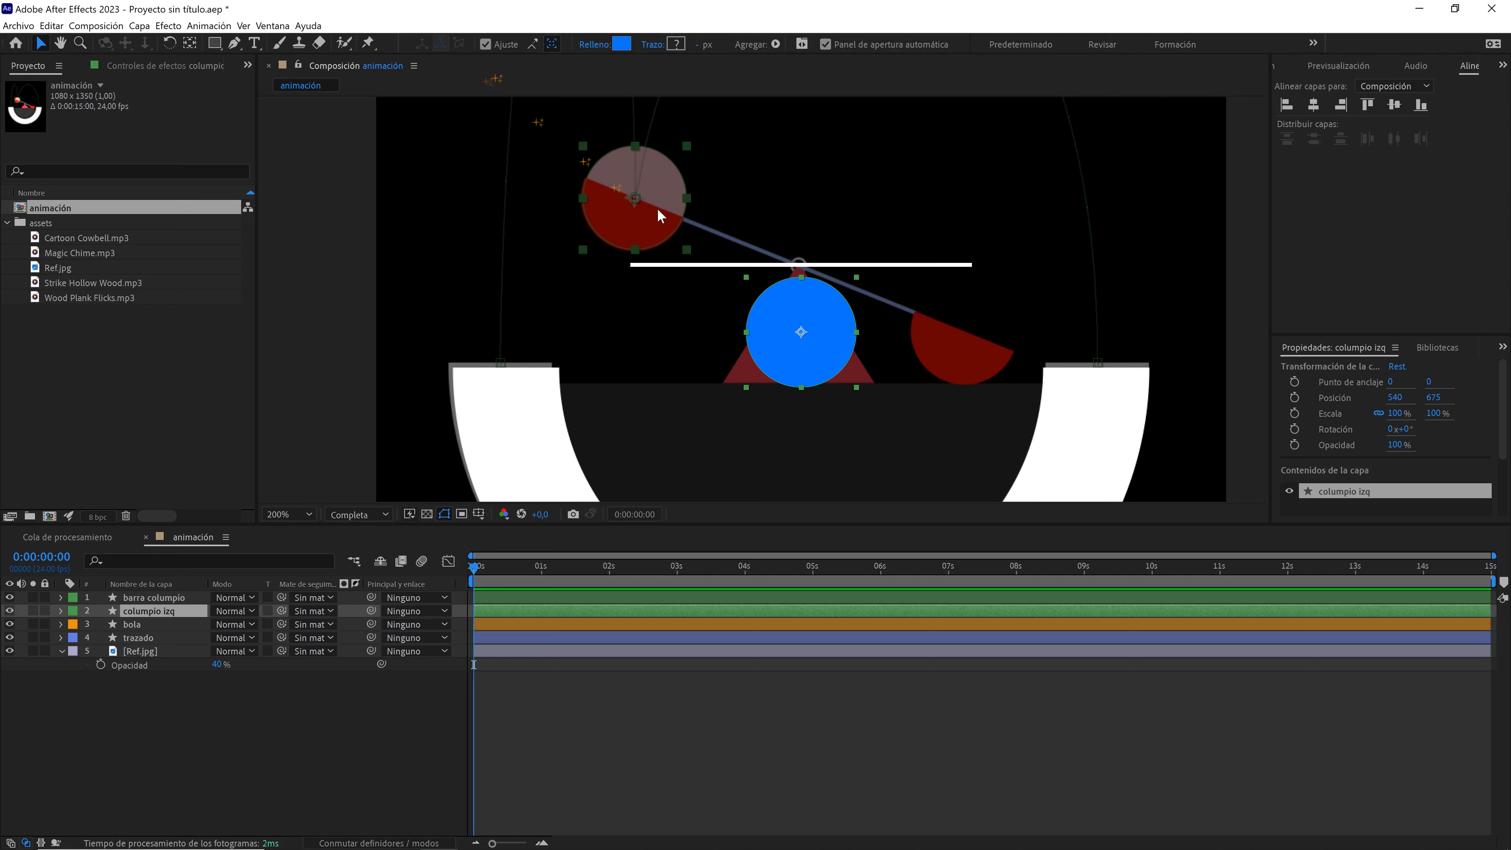
{"action": "left_click_drag", "start_coordinate": [816, 332], "coordinate": [643, 261]}
- Duplicate the columpio izq layer and center the copied circle on the right end of the white bar
{"action": "left_click", "coordinate": [166, 609]}
{"action": "key", "text": "ctrl+d"}
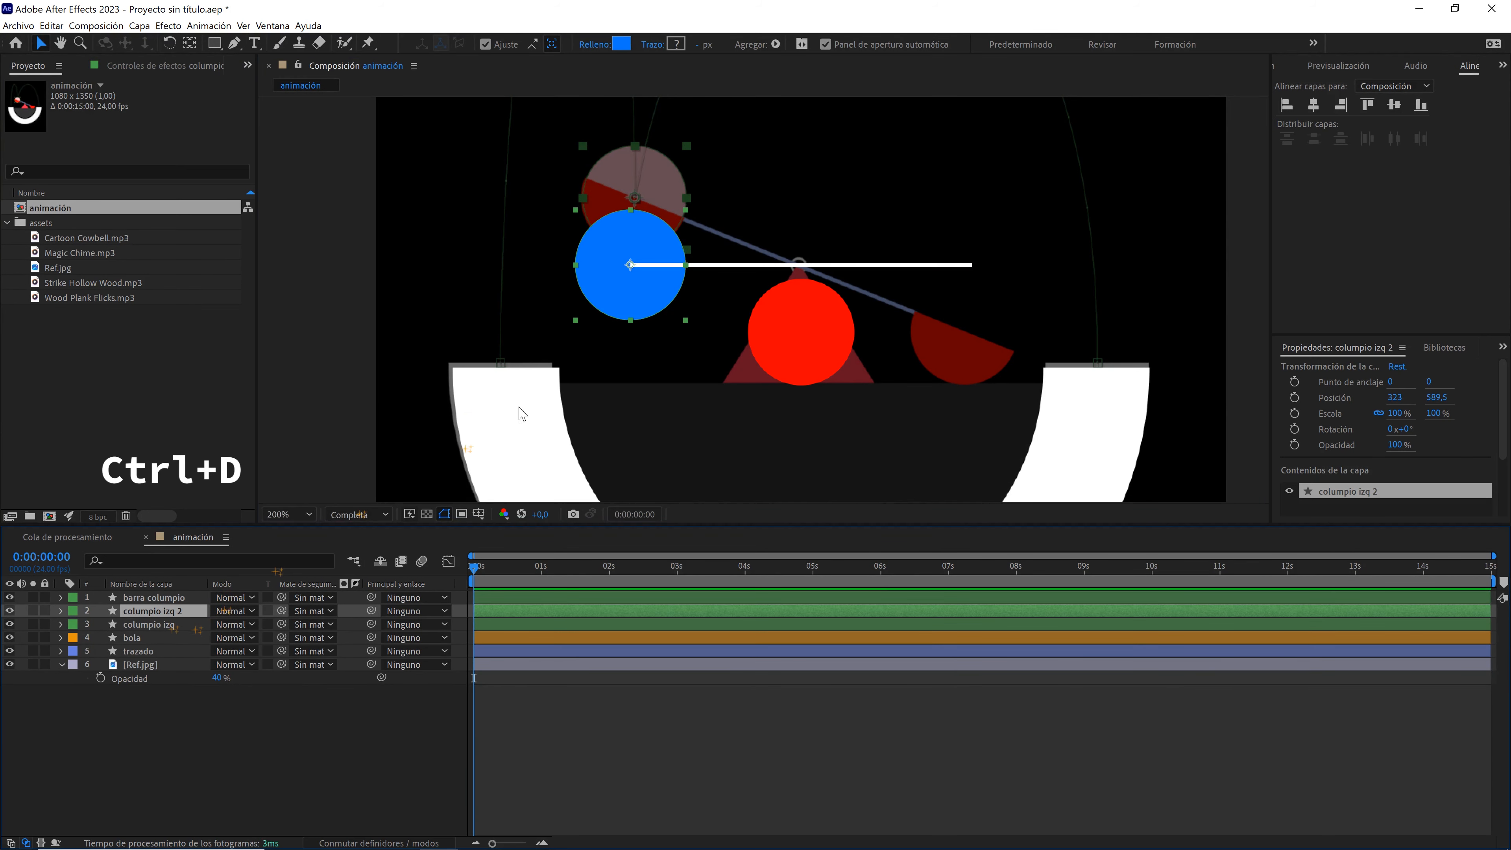
{"action": "left_click_drag", "start_coordinate": [640, 281], "coordinate": [785, 303]}
{"action": "scroll", "coordinate": [935, 292], "scroll_direction": "up", "scroll_amount": 1}
{"action": "key", "text": "v"}
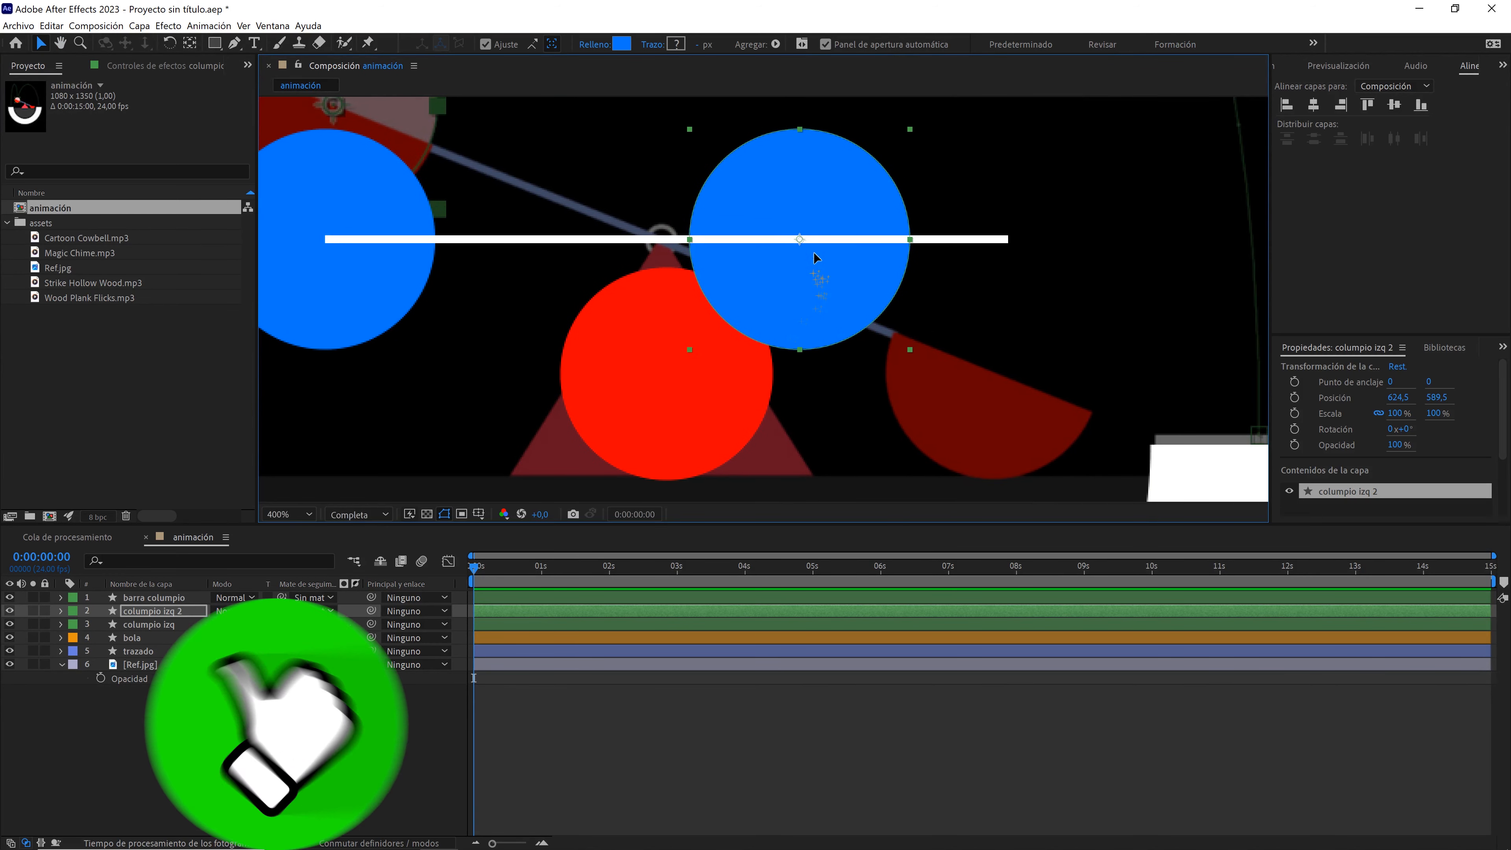
{"action": "left_click_drag", "start_coordinate": [813, 252], "coordinate": [1021, 252]}
{"action": "scroll", "coordinate": [1021, 252], "scroll_direction": "down", "scroll_amount": 1}
{"action": "key", "text": "h"}
{"action": "left_click_drag", "start_coordinate": [904, 269], "coordinate": [943, 237]}
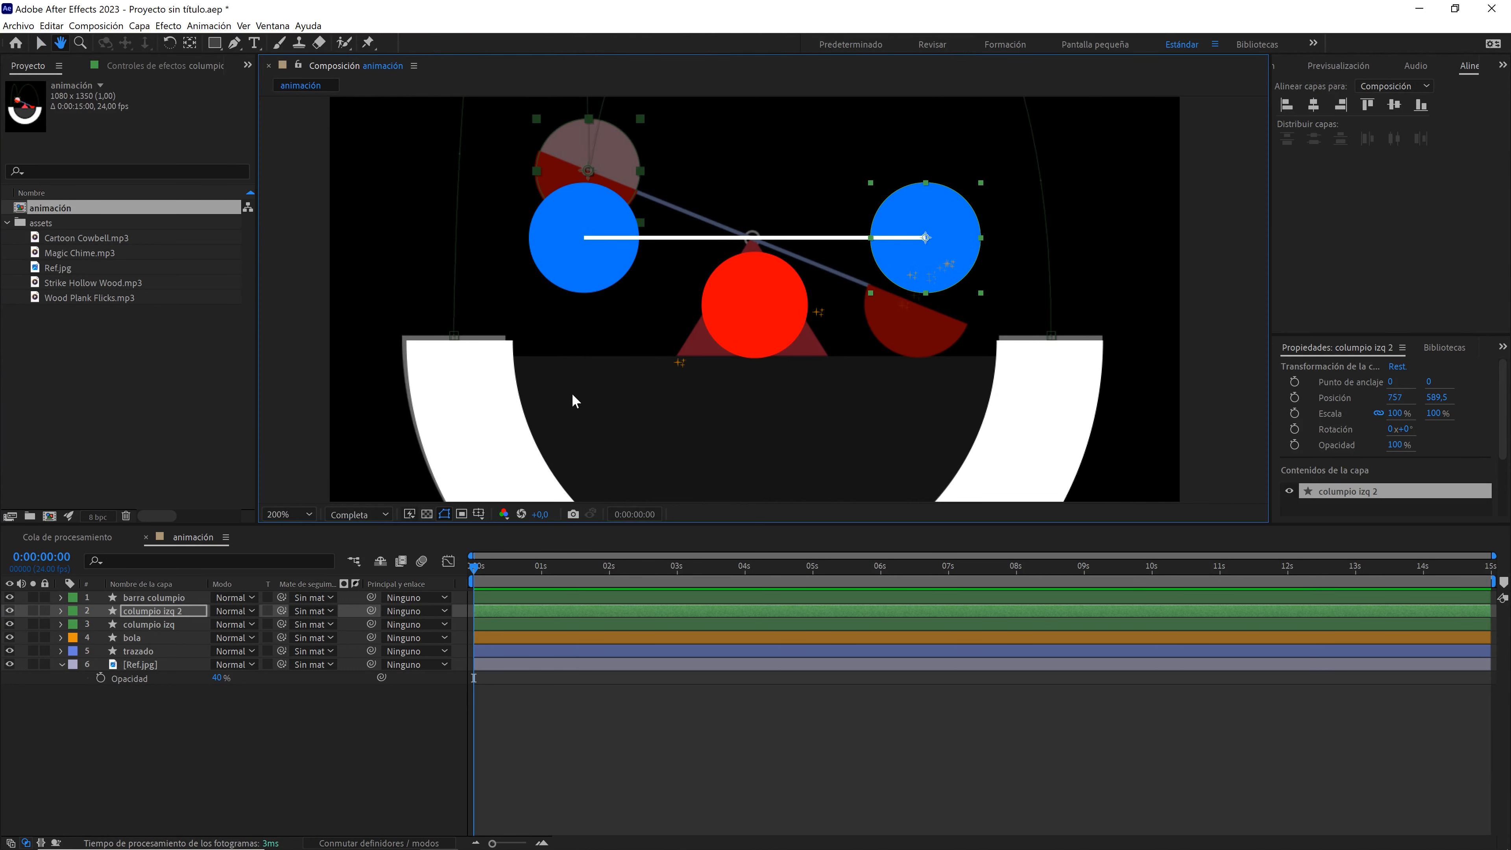
- Parent the columpio izq and columpio izq 2 layers to the barra columpio layer
{"action": "key", "text": "v"}
{"action": "left_click", "coordinate": [158, 624], "text": "shift"}
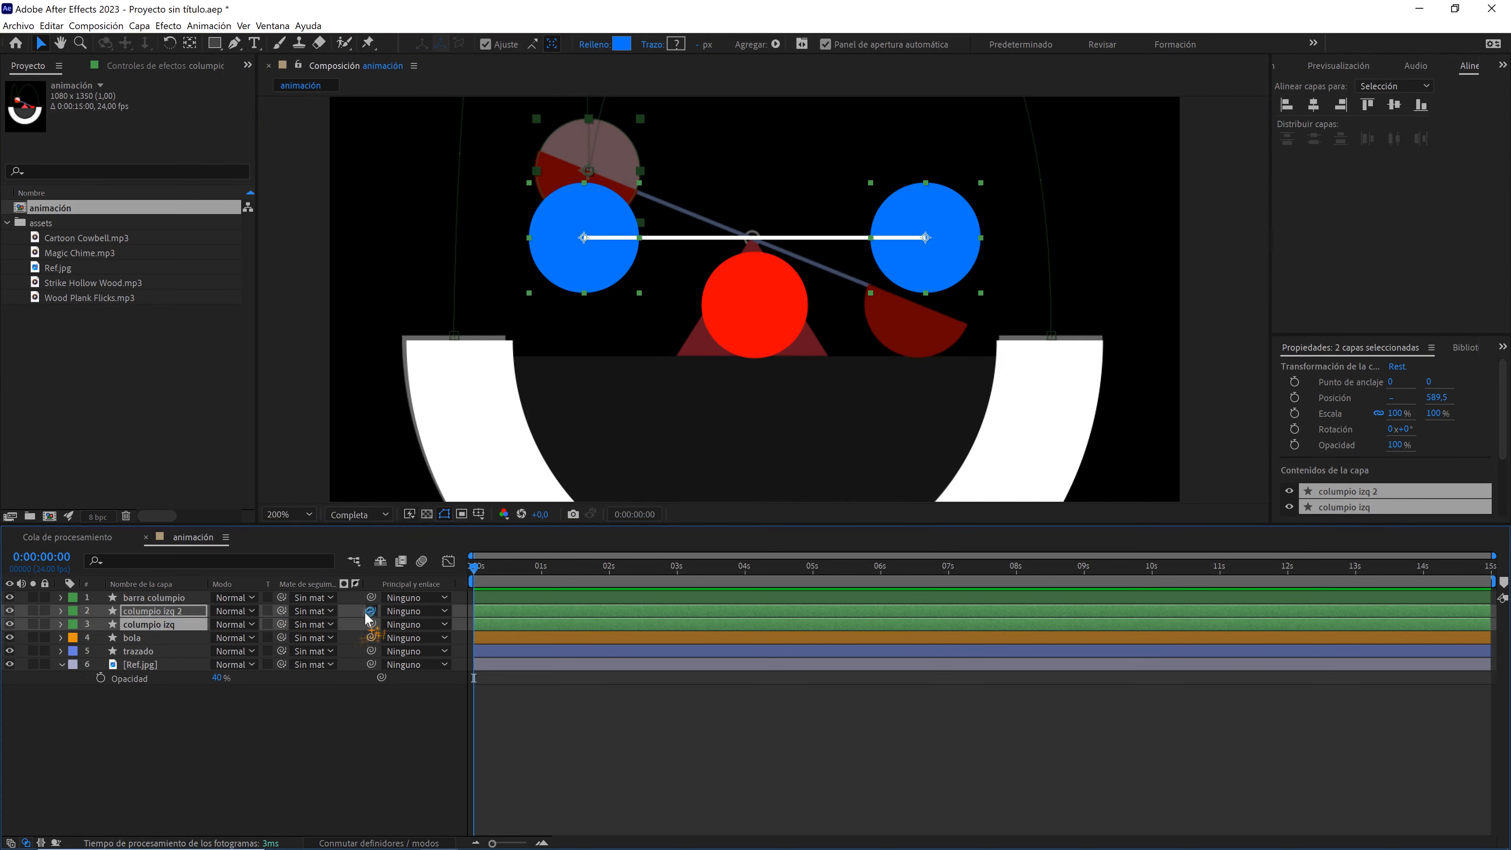
{"action": "left_click_drag", "start_coordinate": [369, 619], "coordinate": [242, 611]}
- Rotate the barra columpio layer to 22° to compare it with the reference bar
{"action": "left_click", "coordinate": [193, 595]}
{"action": "key", "text": "r"}
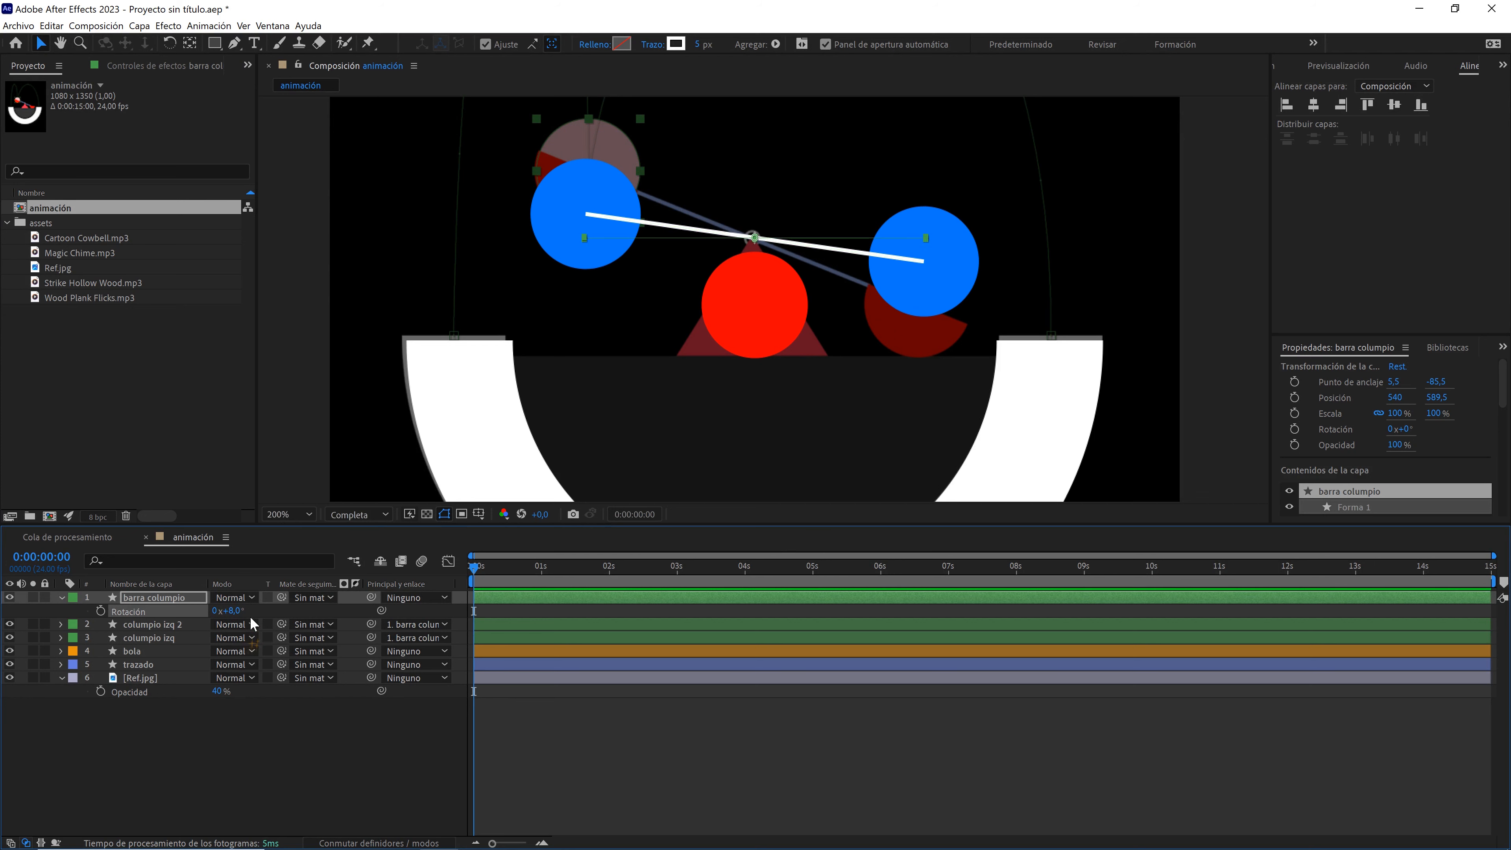
{"action": "key", "text": "ctrl+z"}
{"action": "scroll", "coordinate": [957, 275], "scroll_direction": "up", "scroll_amount": 1}
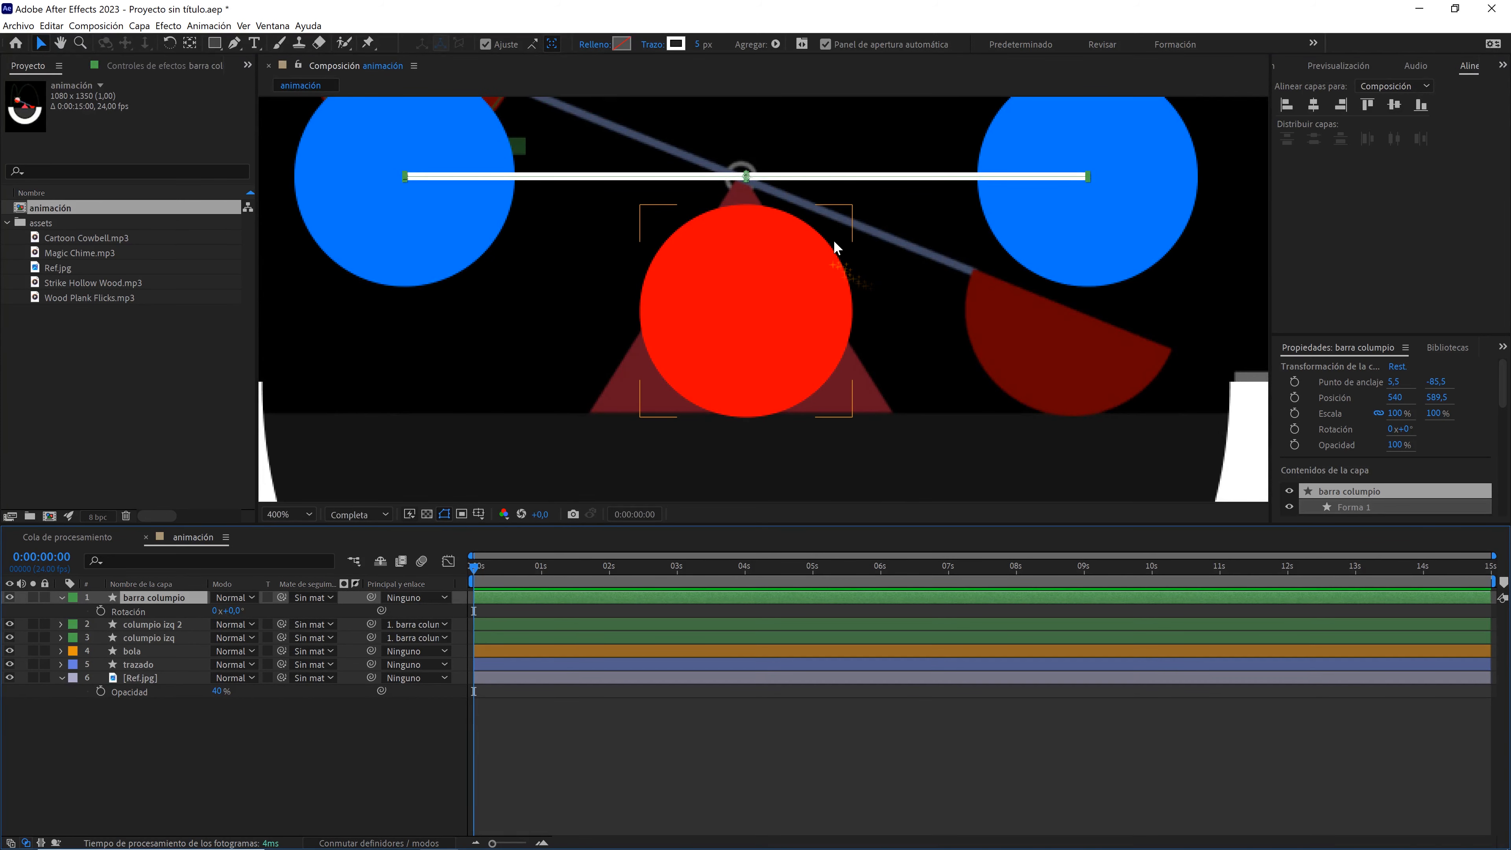
{"action": "scroll", "coordinate": [834, 240], "scroll_direction": "down", "scroll_amount": 2}
{"action": "left_click_drag", "start_coordinate": [242, 610], "coordinate": [252, 610]}
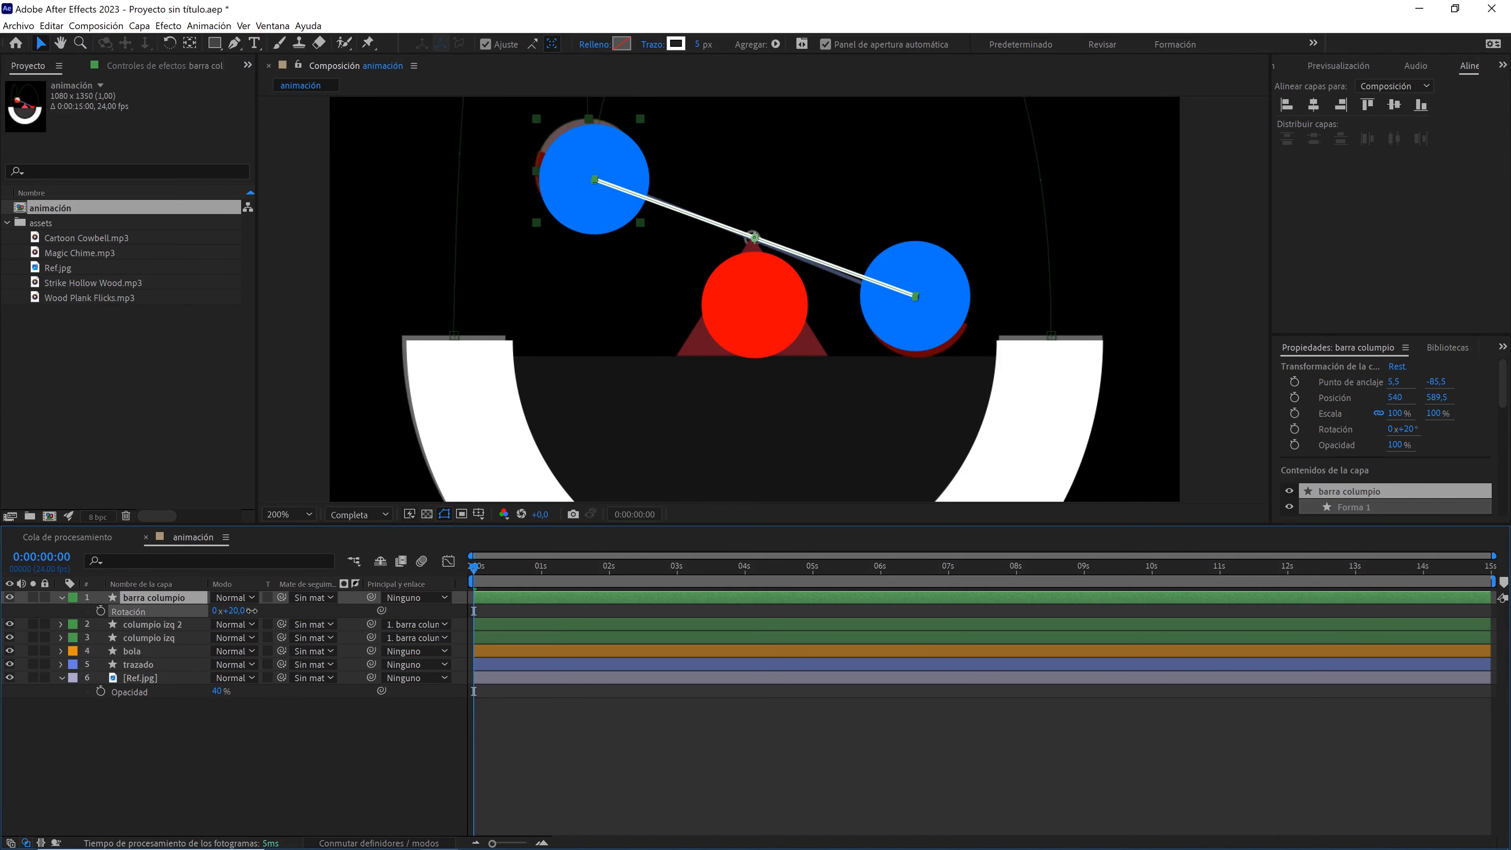
{"action": "left_click", "coordinate": [238, 610]}
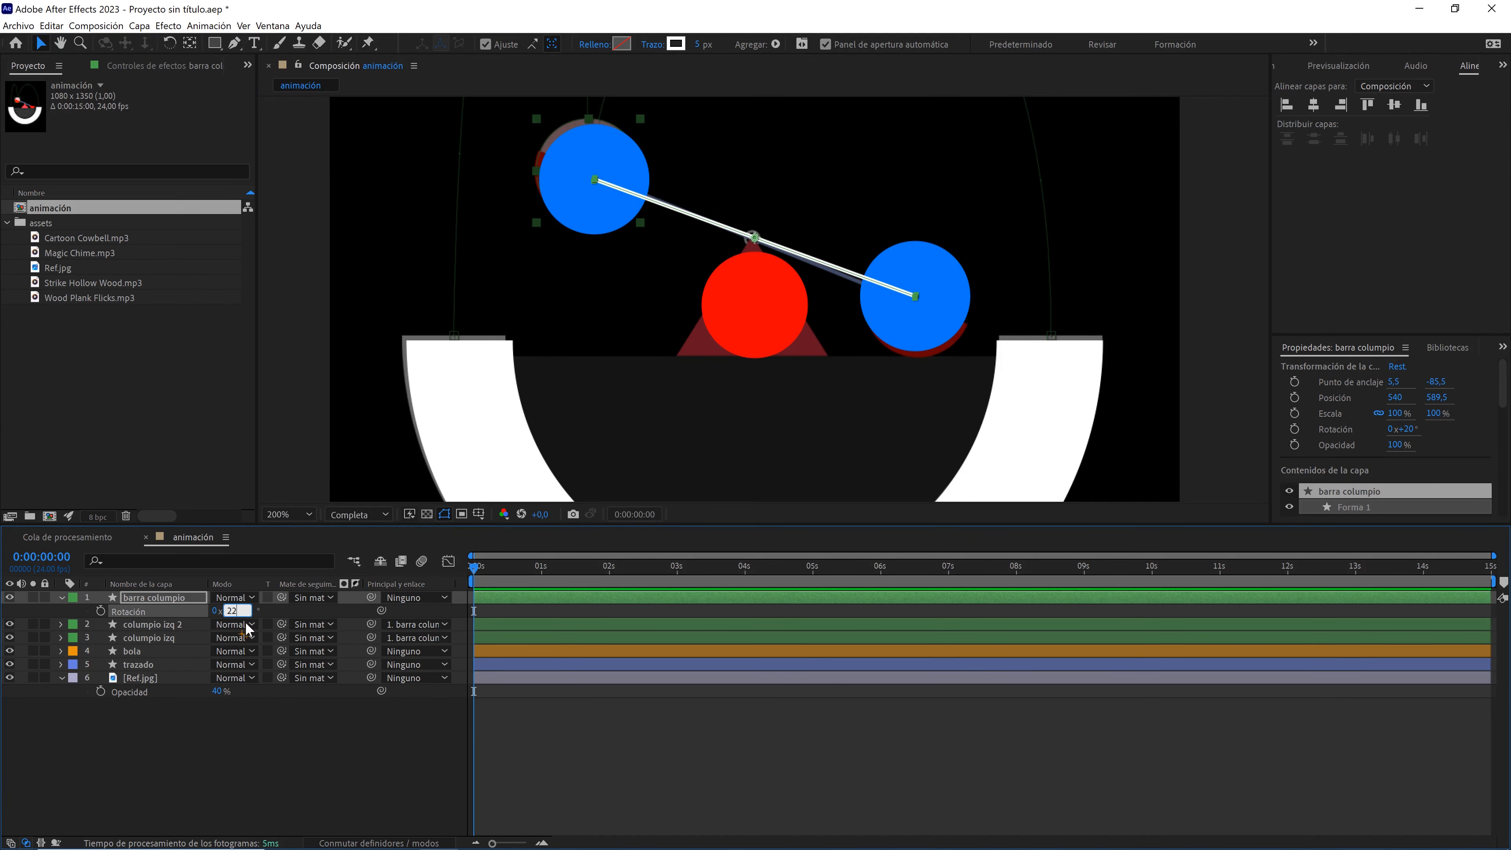
{"action": "type", "text": "22"}
{"action": "left_click", "coordinate": [280, 719]}
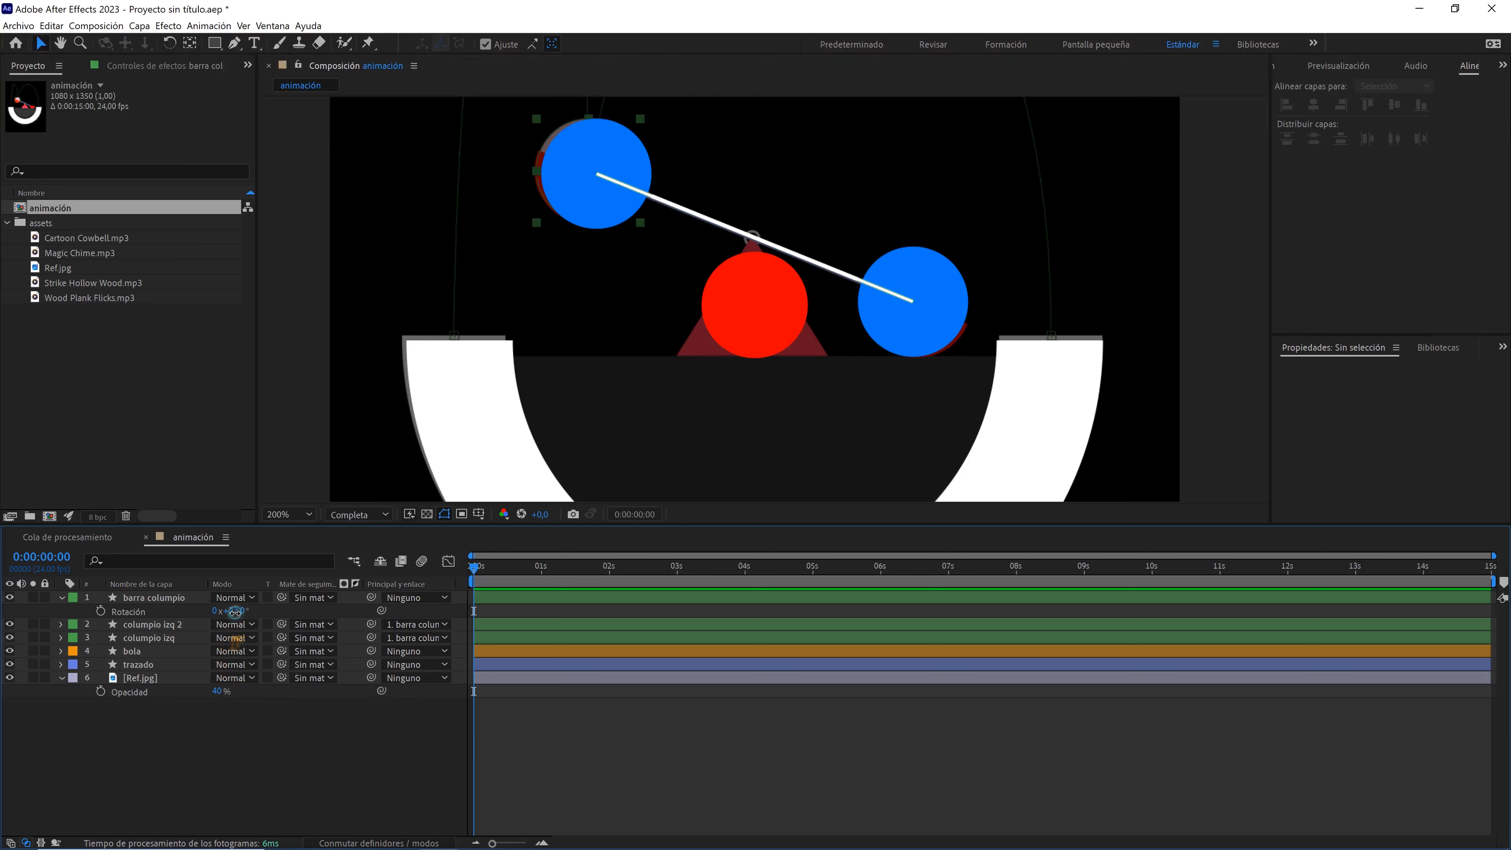
- Reset the barra columpio layer's rotation to 0°
{"action": "left_click", "coordinate": [235, 612]}
{"action": "type", "text": "0"}
{"action": "left_click", "coordinate": [260, 713]}
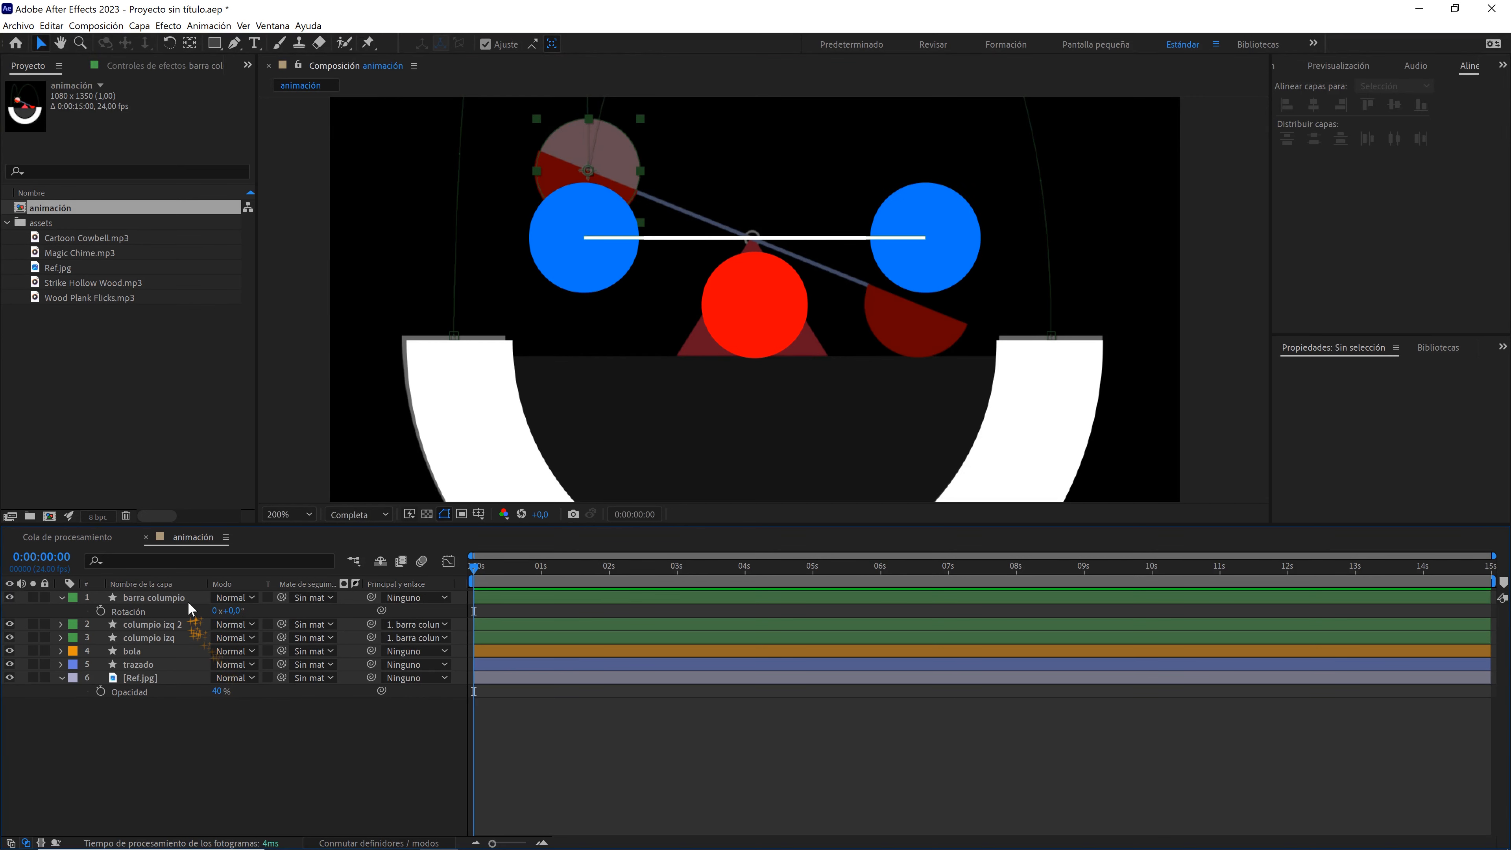
{"action": "left_click", "coordinate": [188, 600]}
- Nudge the left seat circle 5 px to the left, away from the bar's center
{"action": "left_click", "coordinate": [568, 196]}
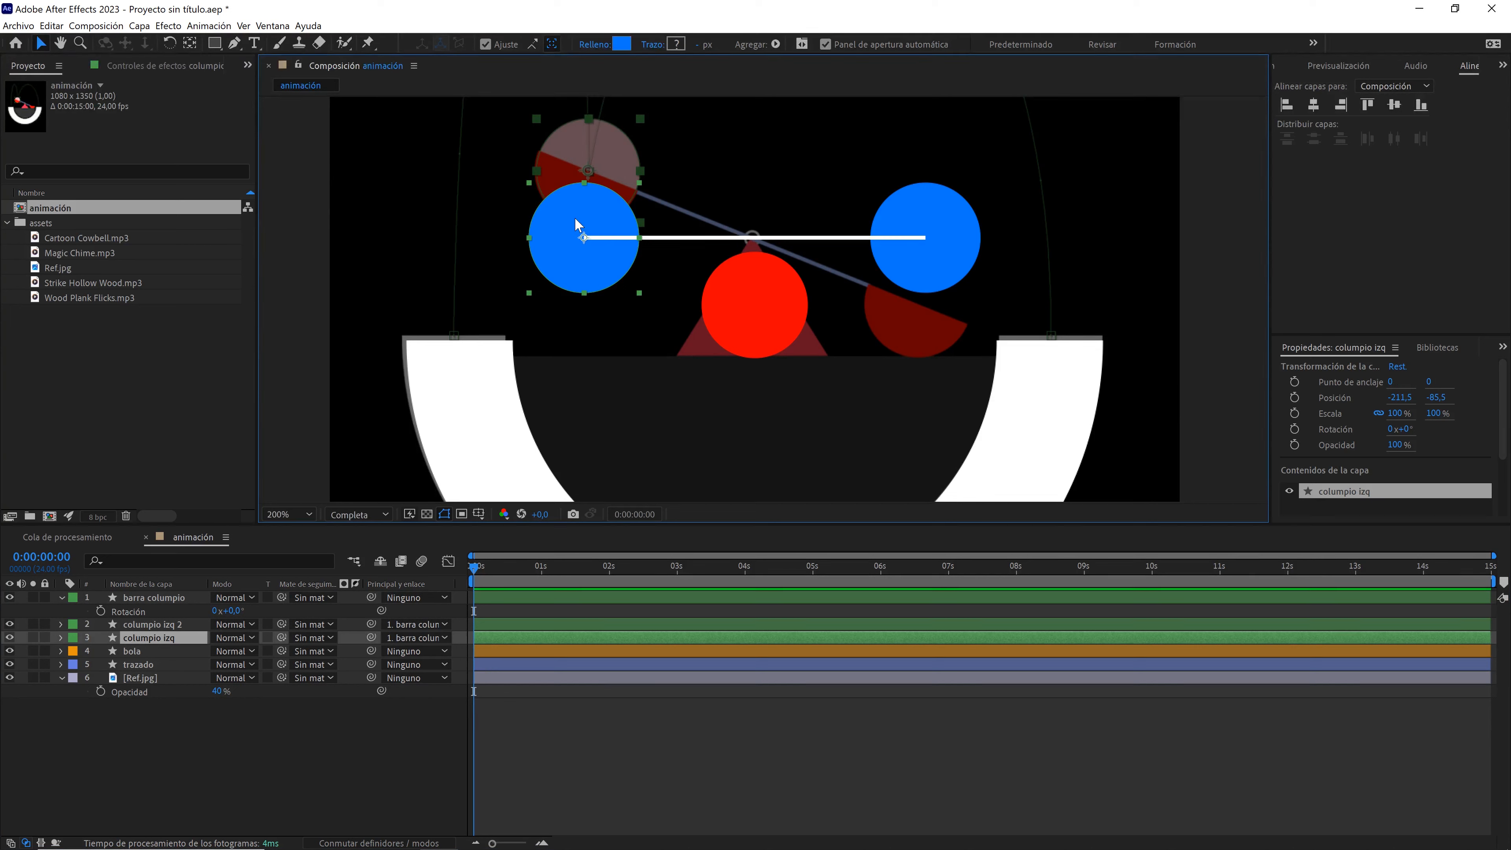
{"action": "key", "text": "Left"}
{"action": "key", "text": "Left"}
{"action": "key", "text": "Left"}
{"action": "key", "text": "Left"}
{"action": "key", "text": "Left"}
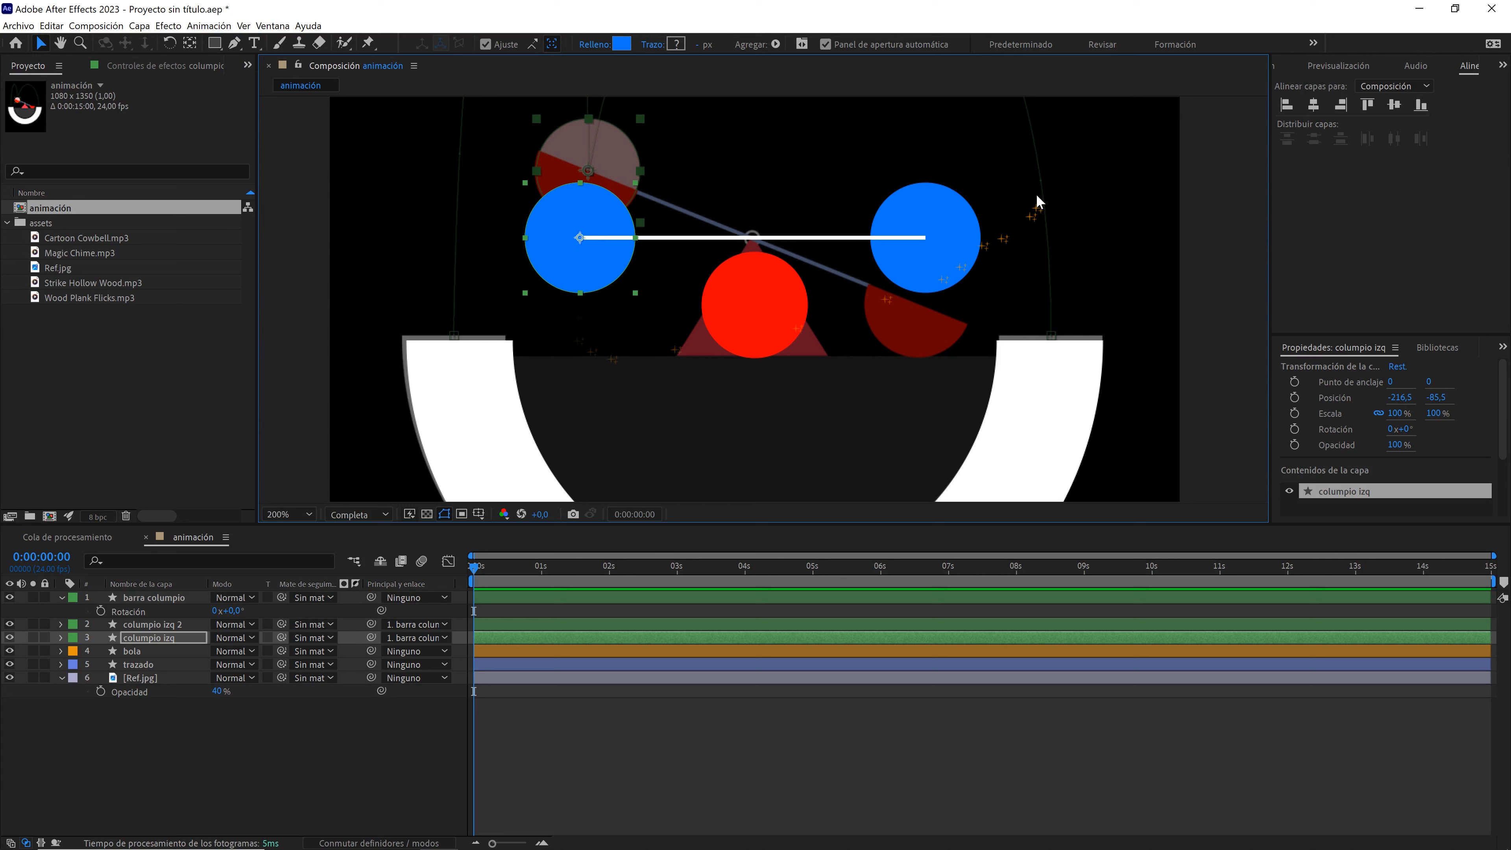
- Nudge the right seat circle 5 px to the right, away from the bar's center
{"action": "left_click", "coordinate": [953, 213]}
{"action": "key", "text": "Right"}
{"action": "key", "text": "Right"}
{"action": "key", "text": "Right"}
{"action": "key", "text": "Right"}
{"action": "key", "text": "Right"}
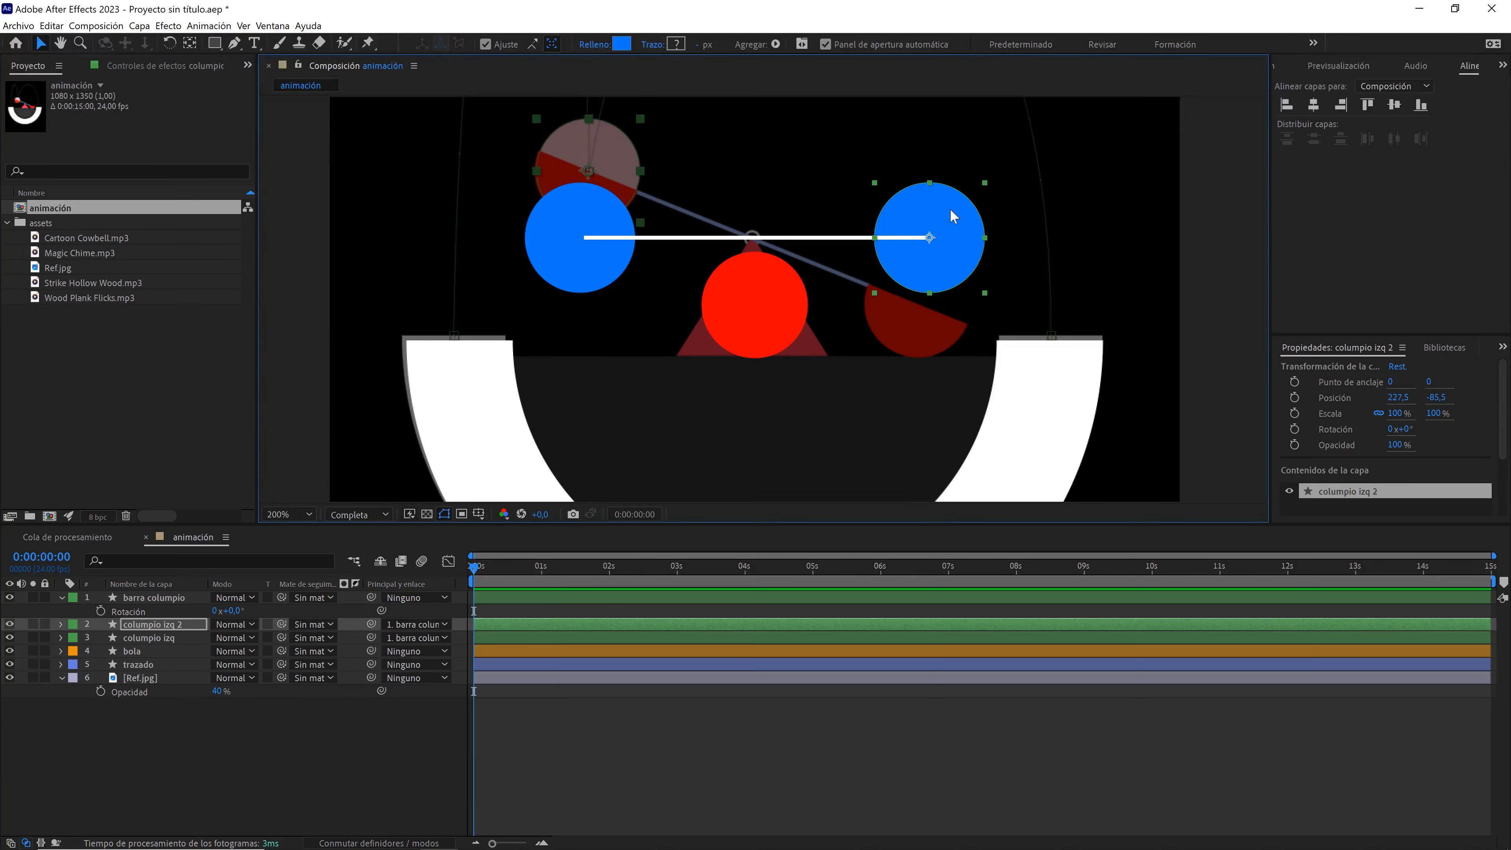
- Set the barra columpio layer's rotation to 22°
{"action": "left_click", "coordinate": [238, 611]}
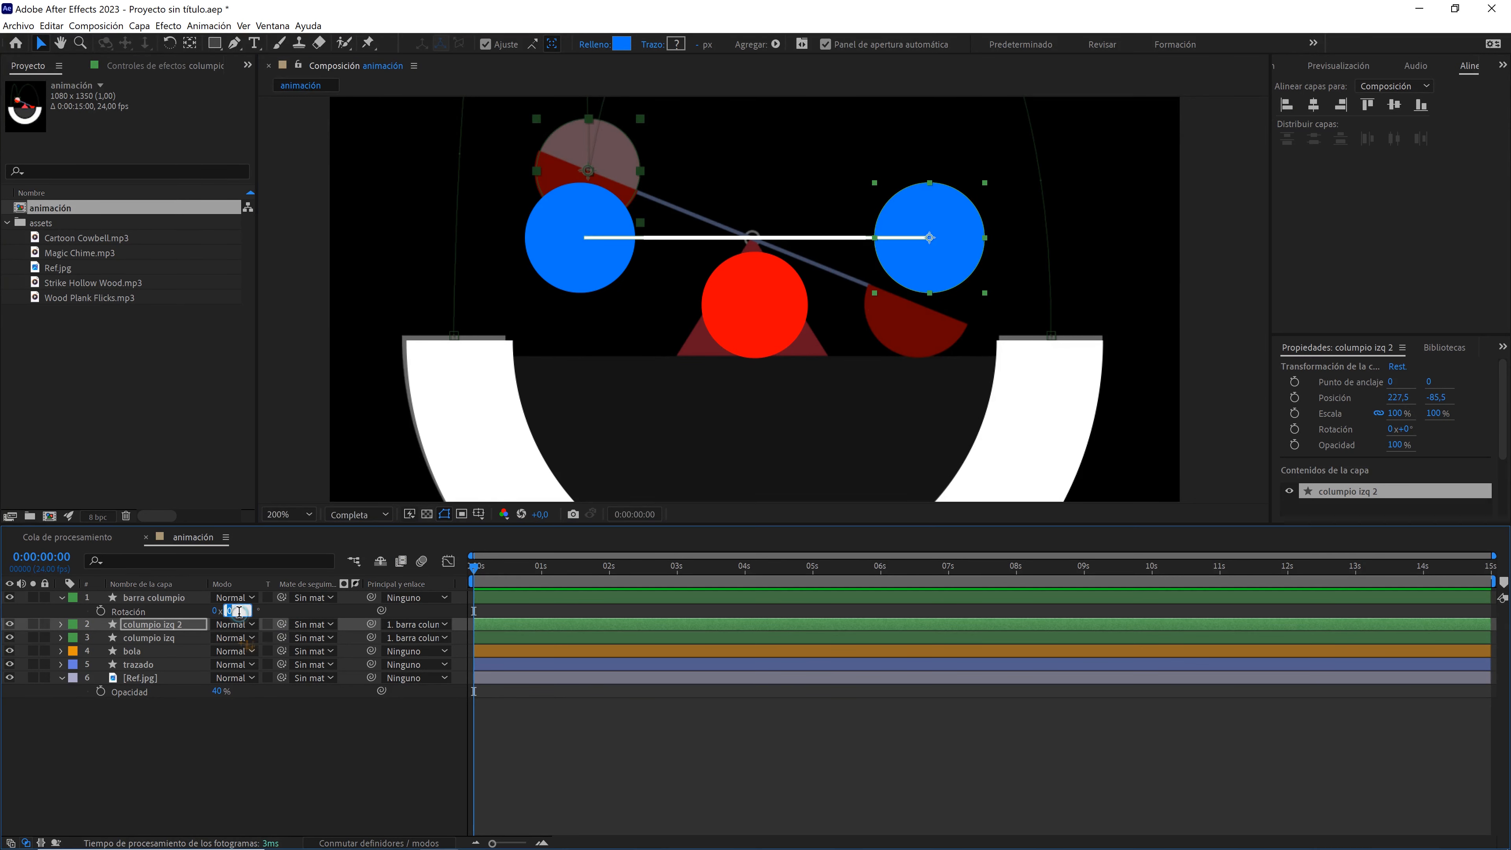
{"action": "left_click", "coordinate": [281, 741]}
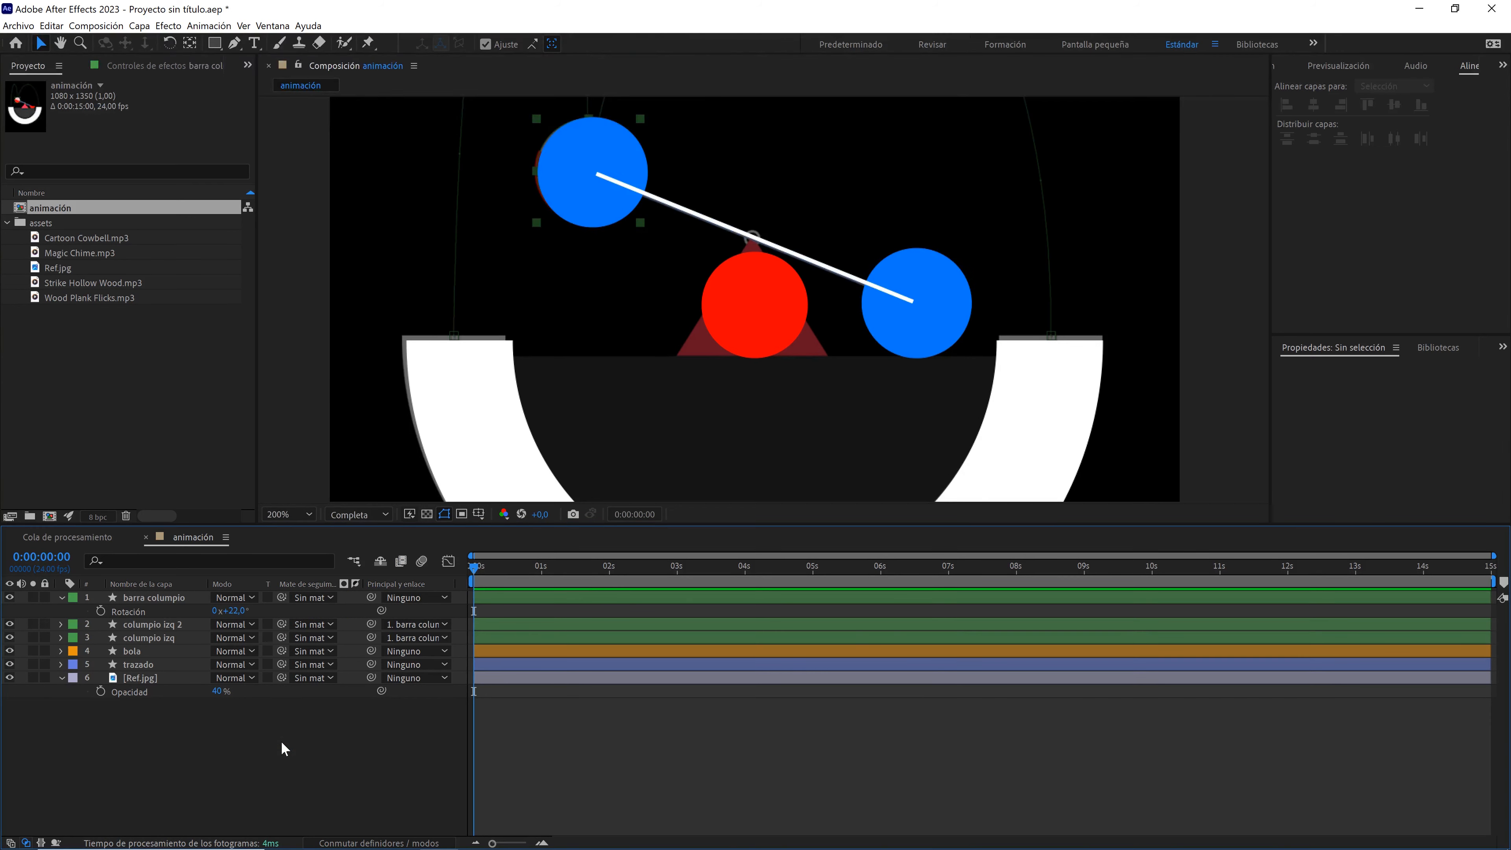
- Copy the Trazado path property from Trazado 1 in the trazado layer
{"action": "left_click", "coordinate": [61, 665]}
{"action": "left_click", "coordinate": [88, 625]}
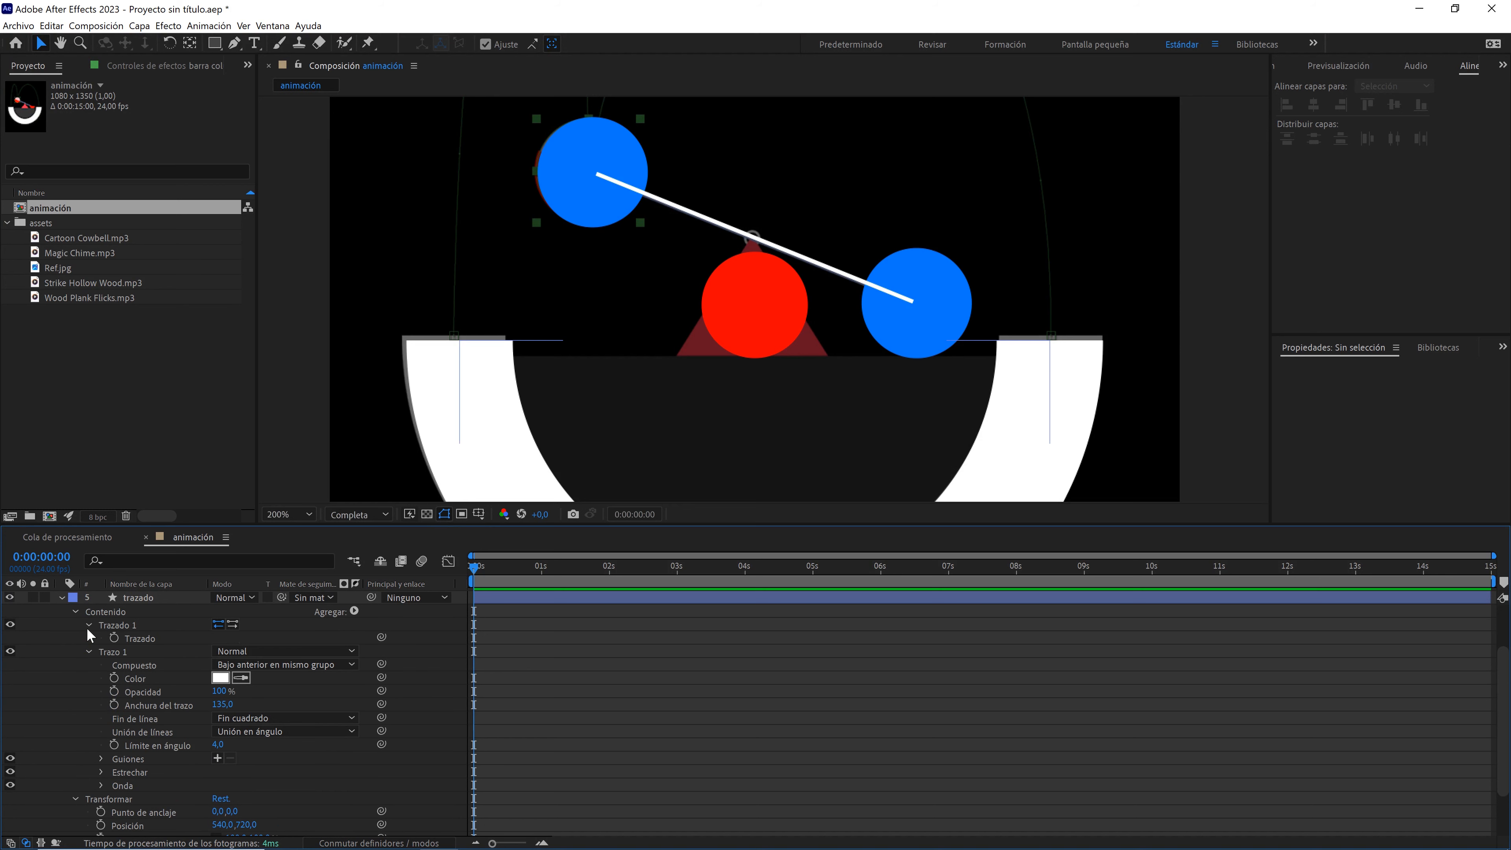
{"action": "left_click", "coordinate": [145, 636]}
{"action": "key", "text": "ctrl+c"}
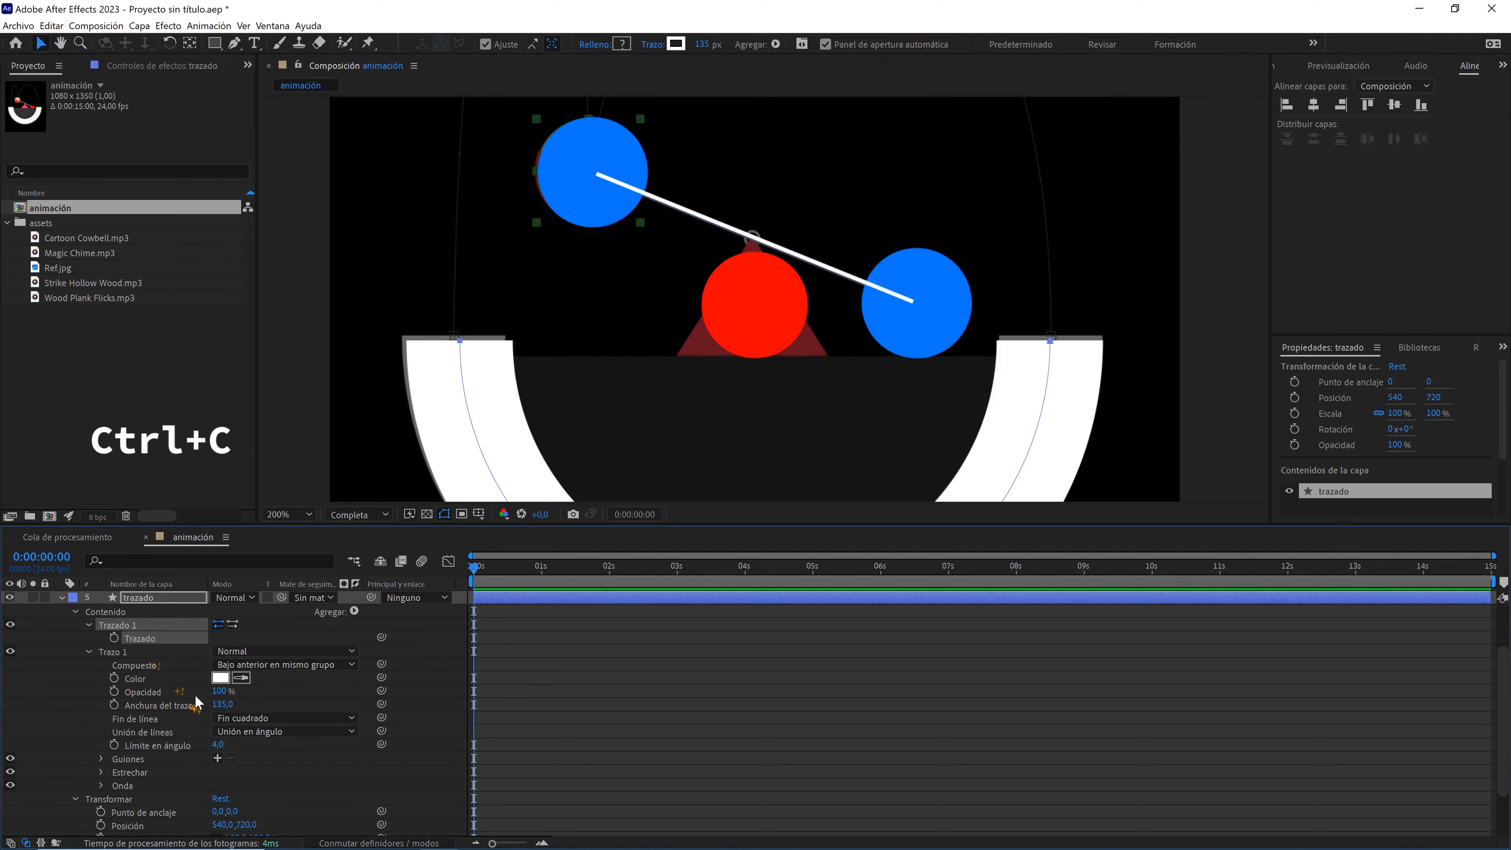
- Paste the copied path into the bola layer's Posición property as motion keyframes
{"action": "scroll", "coordinate": [175, 678], "scroll_direction": "up", "scroll_amount": 2}
{"action": "left_click", "coordinate": [63, 664]}
{"action": "left_click", "coordinate": [136, 652]}
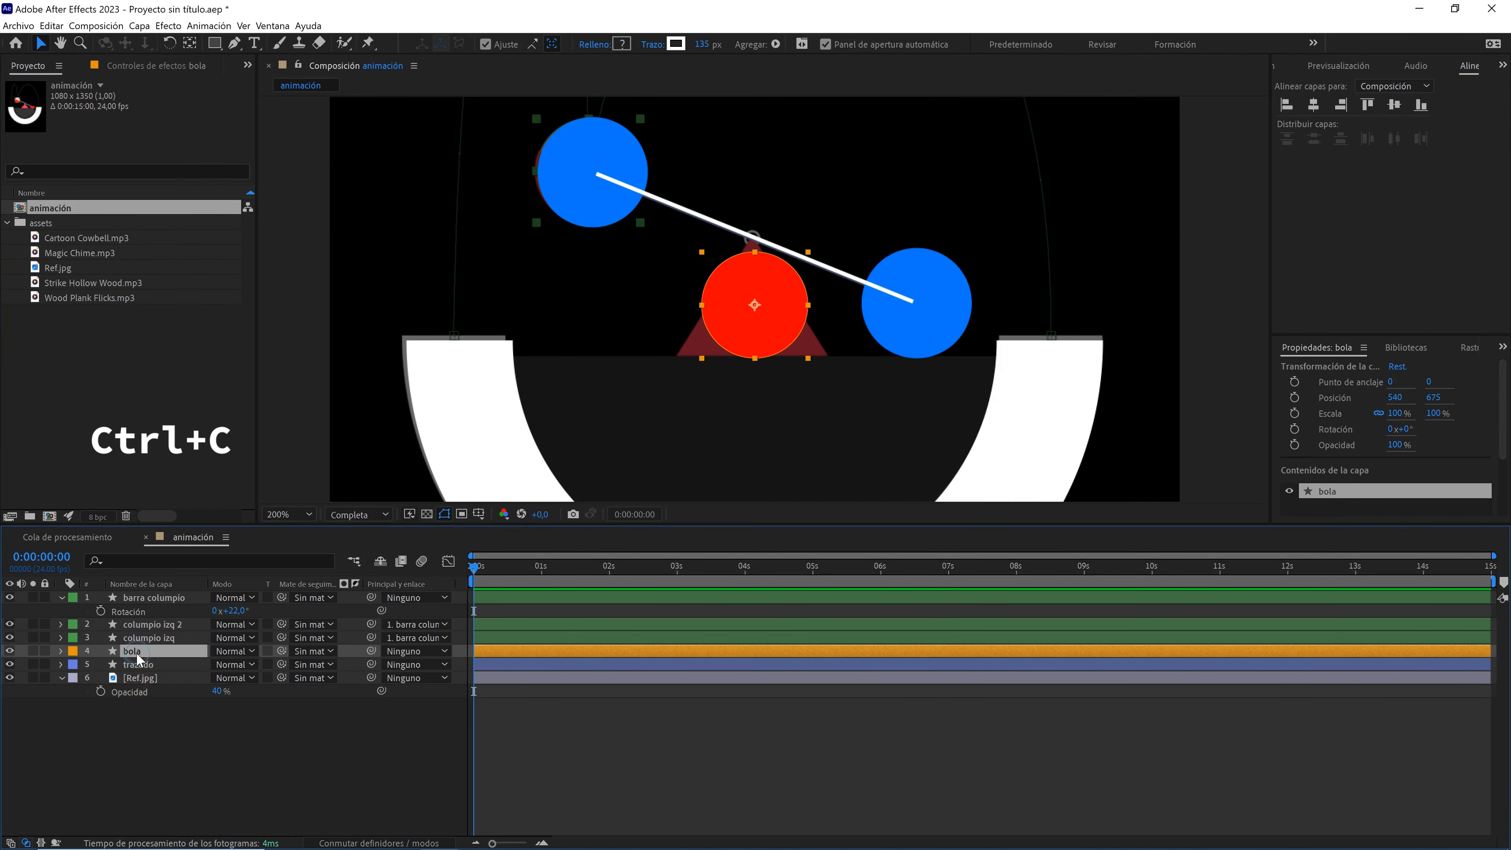
{"action": "key", "text": "p"}
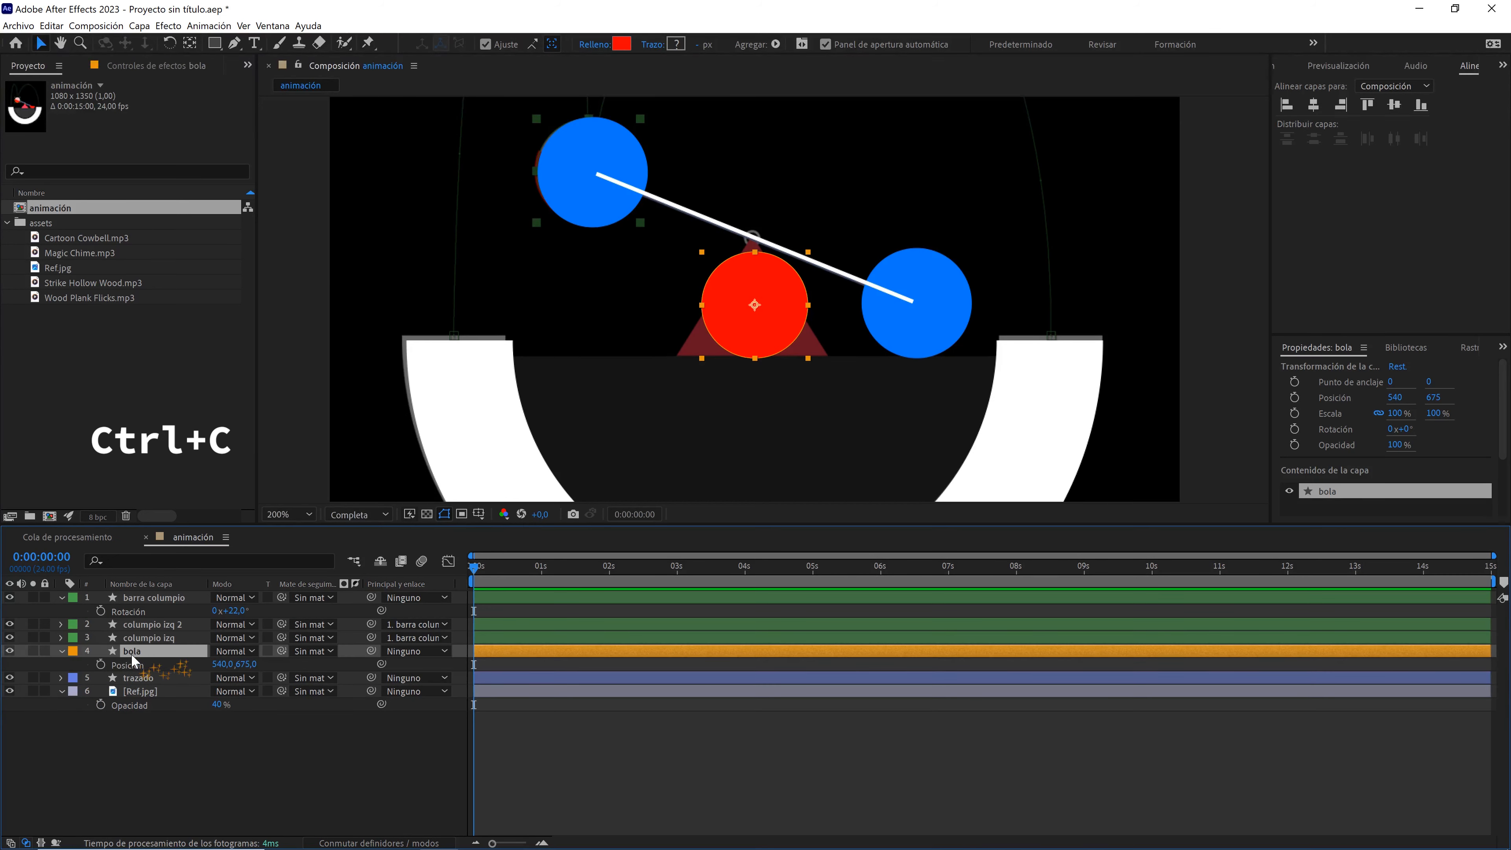
{"action": "left_click", "coordinate": [131, 664]}
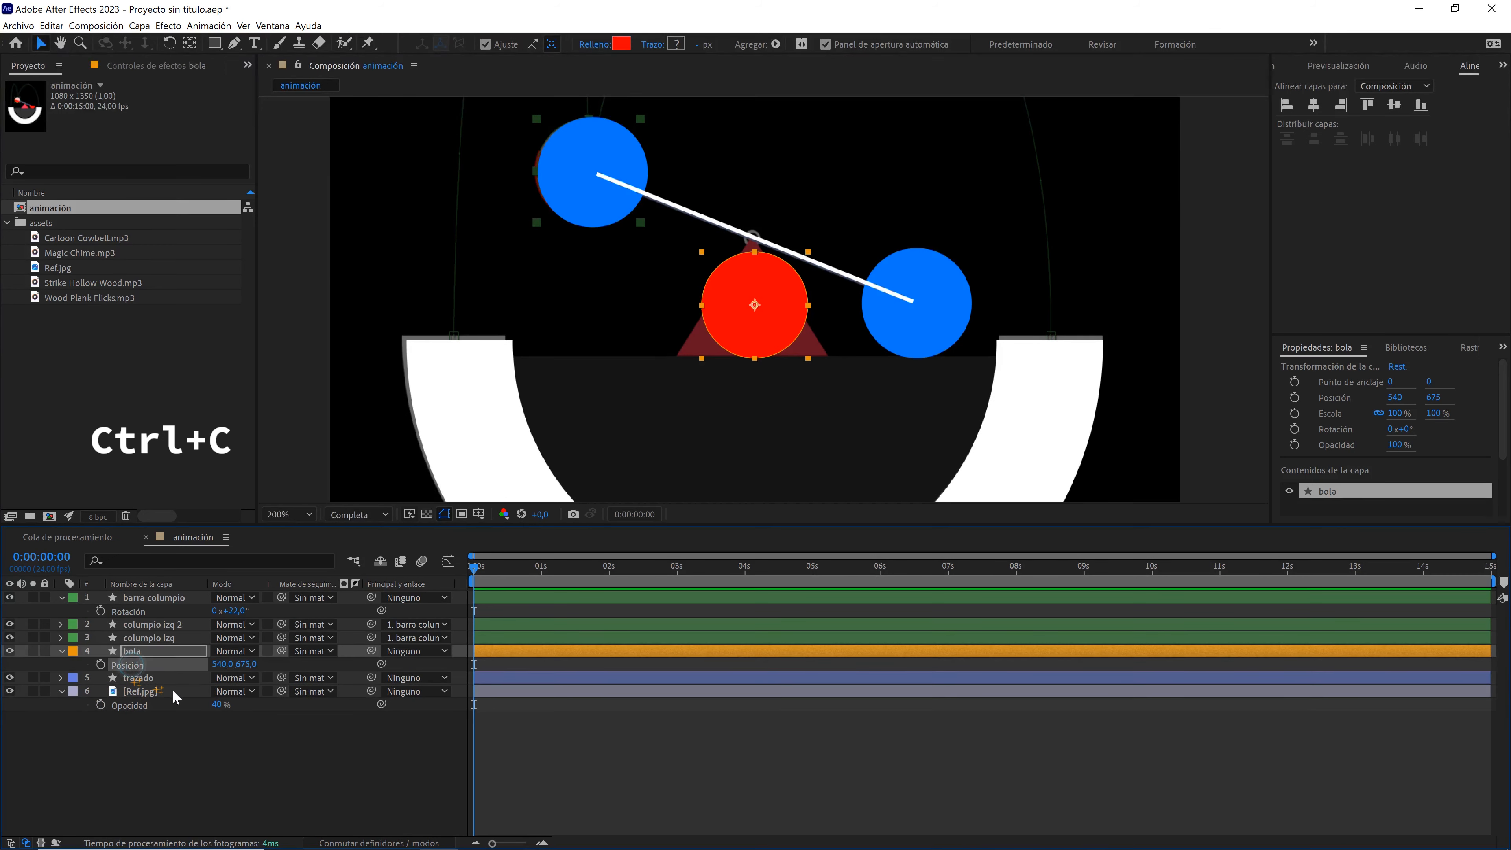
{"action": "key", "text": "ctrl+v"}
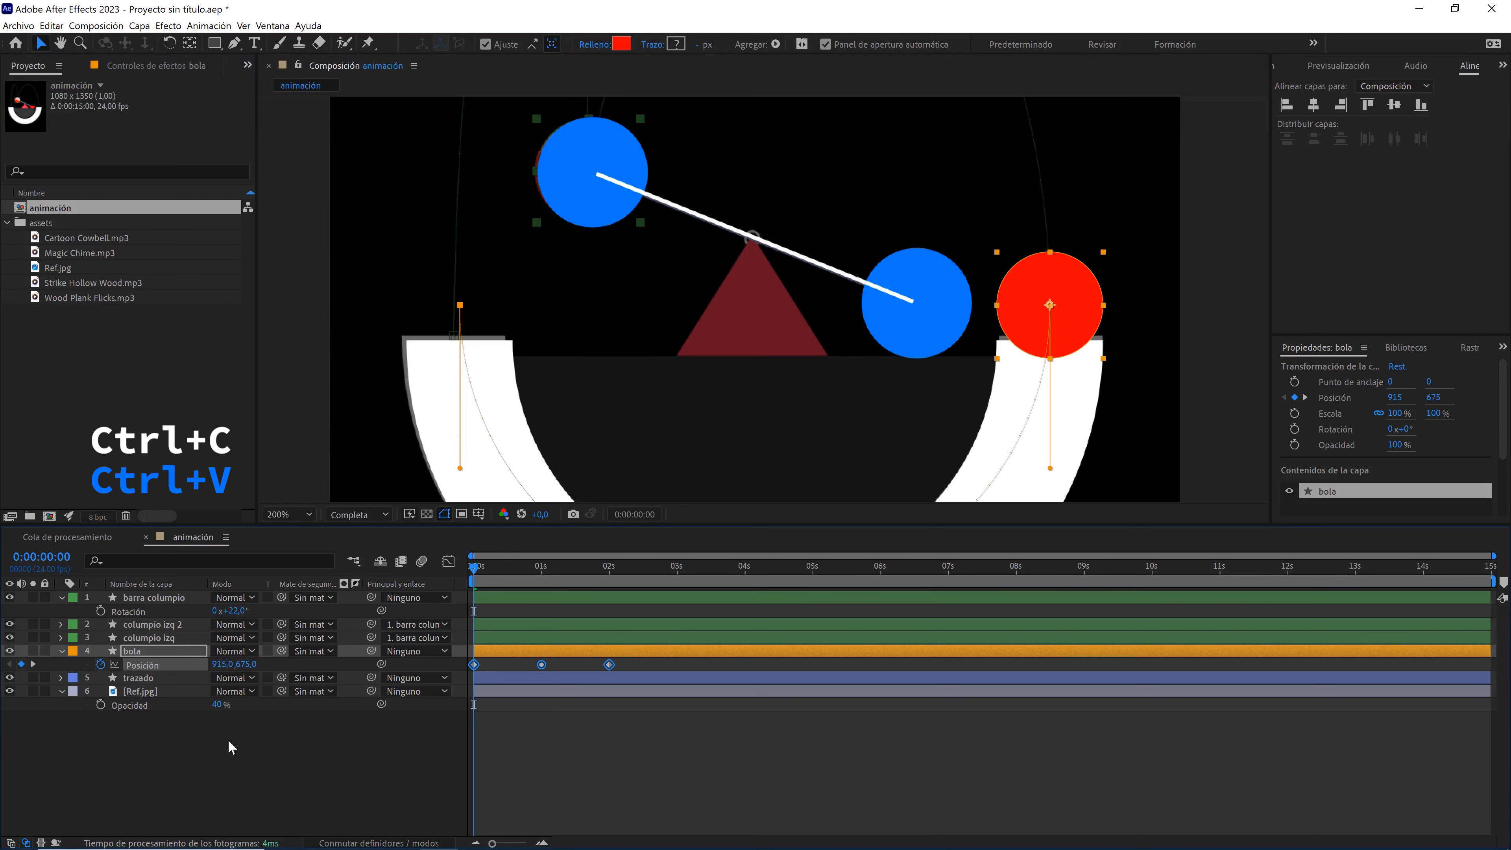
- Shift all of bola's position keyframes down together, with the first at 915, 720, so the motion path follows the middle of the white track
{"action": "scroll", "coordinate": [685, 387], "scroll_direction": "down", "scroll_amount": 2}
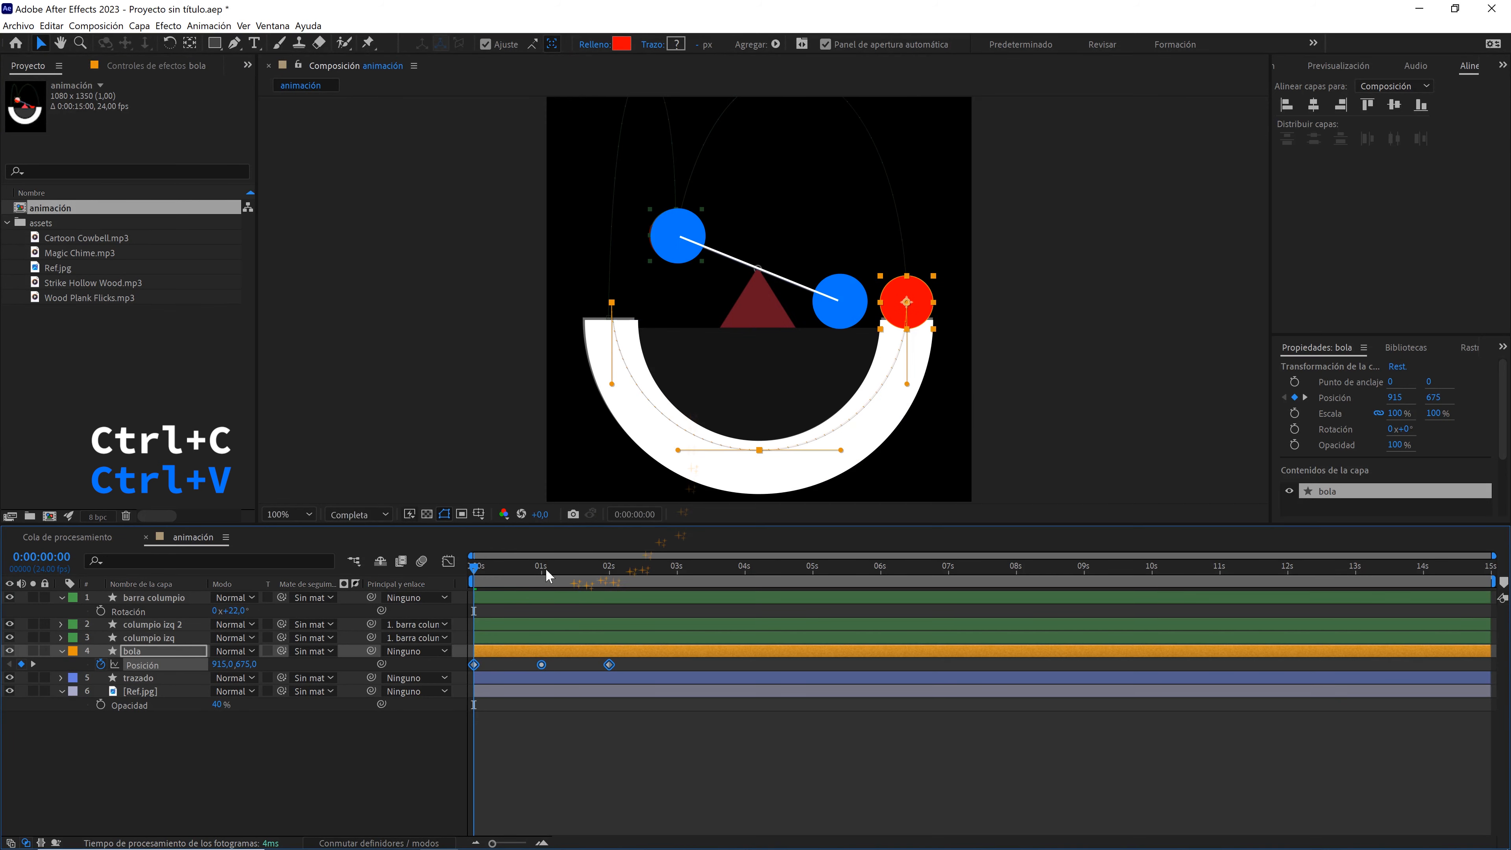
{"action": "left_click_drag", "start_coordinate": [488, 567], "coordinate": [529, 569]}
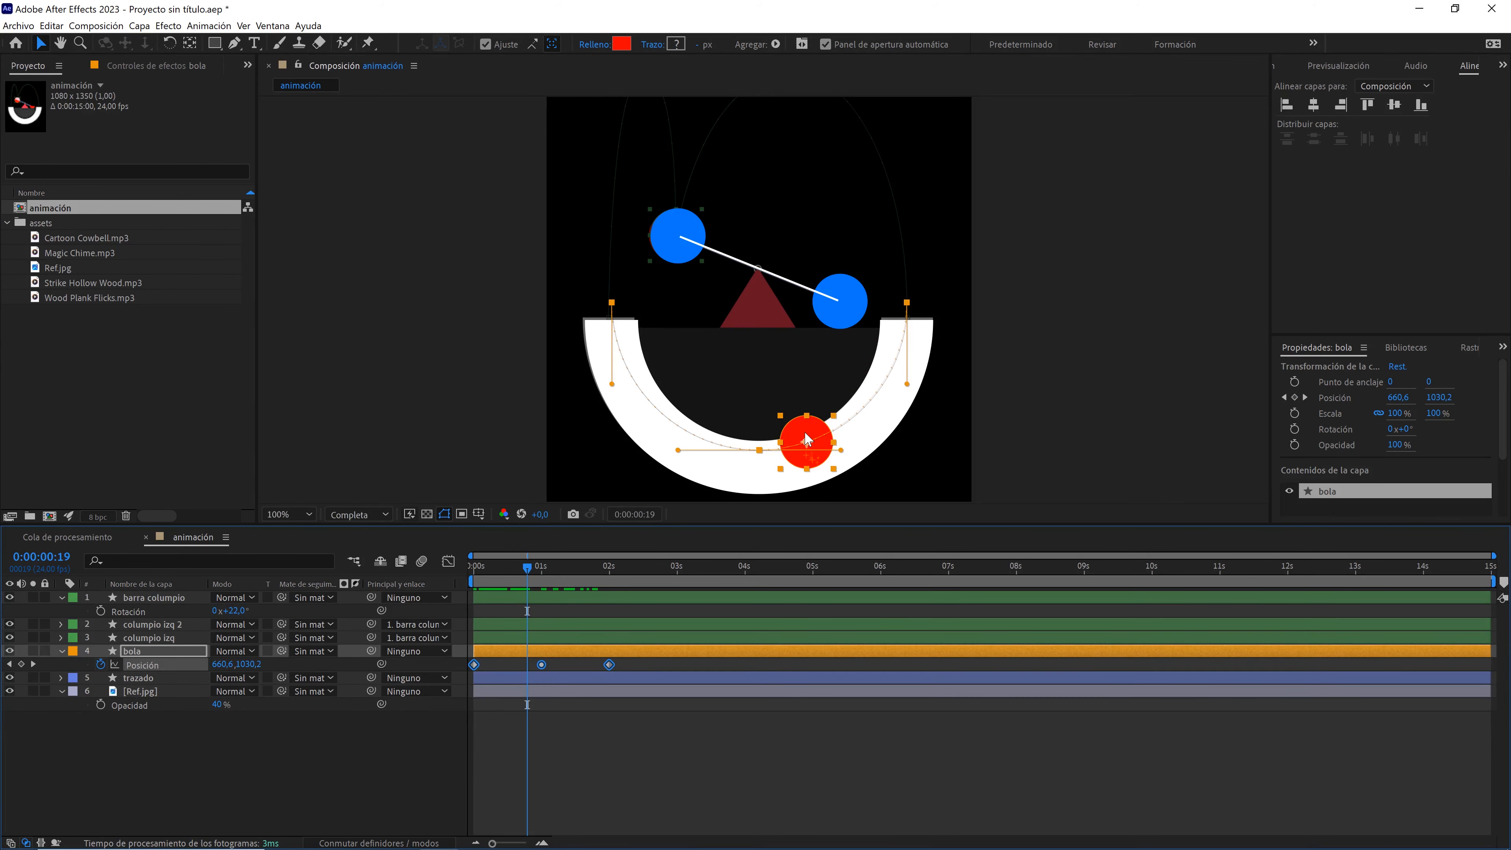
{"action": "key", "text": "period"}
{"action": "left_click_drag", "start_coordinate": [804, 431], "coordinate": [783, 229]}
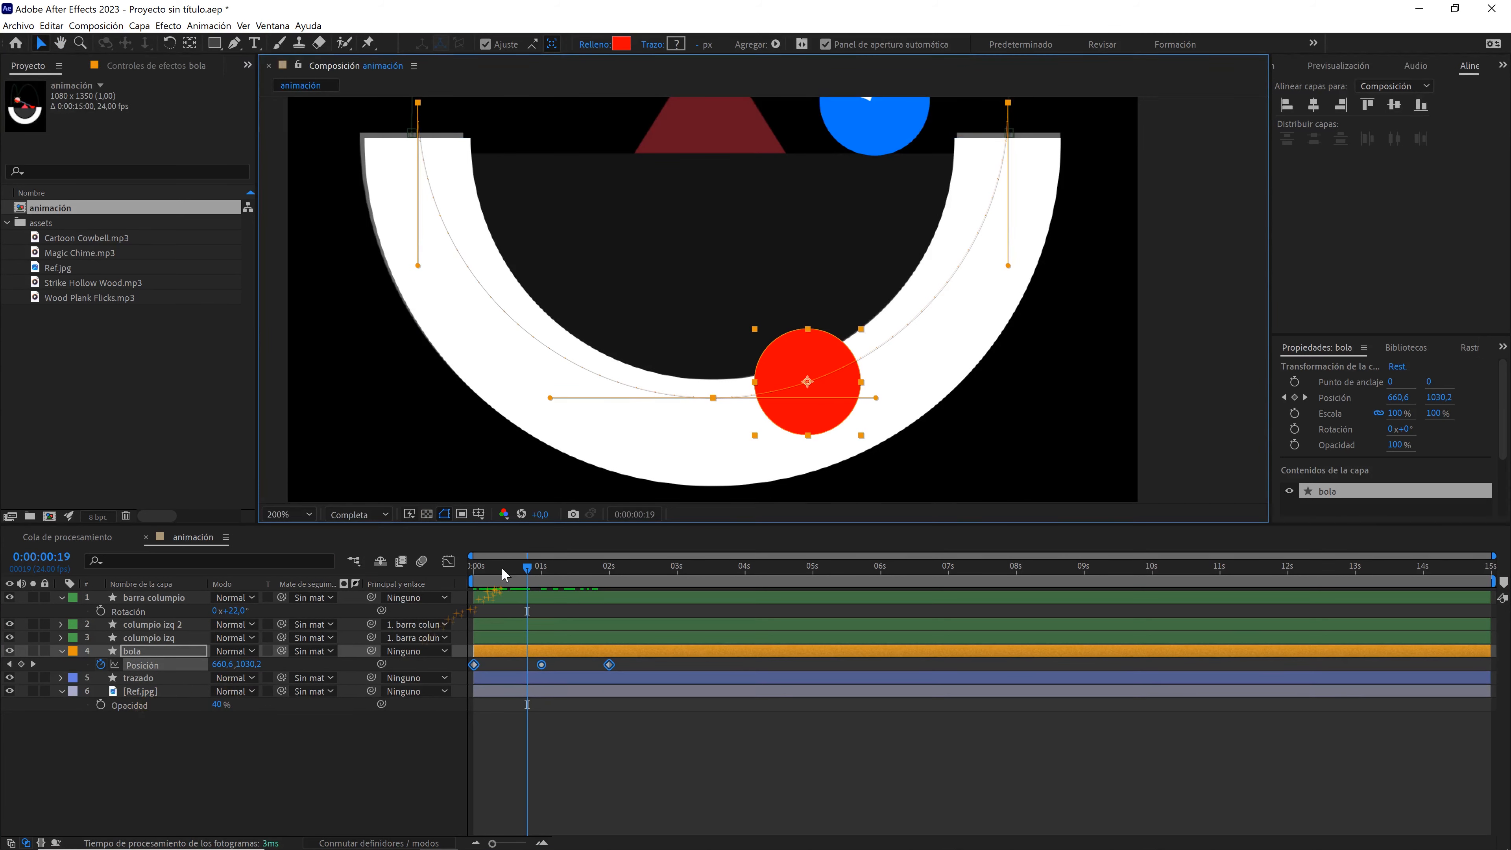
{"action": "left_click_drag", "start_coordinate": [507, 568], "coordinate": [473, 569]}
{"action": "left_click_drag", "start_coordinate": [629, 661], "coordinate": [452, 680]}
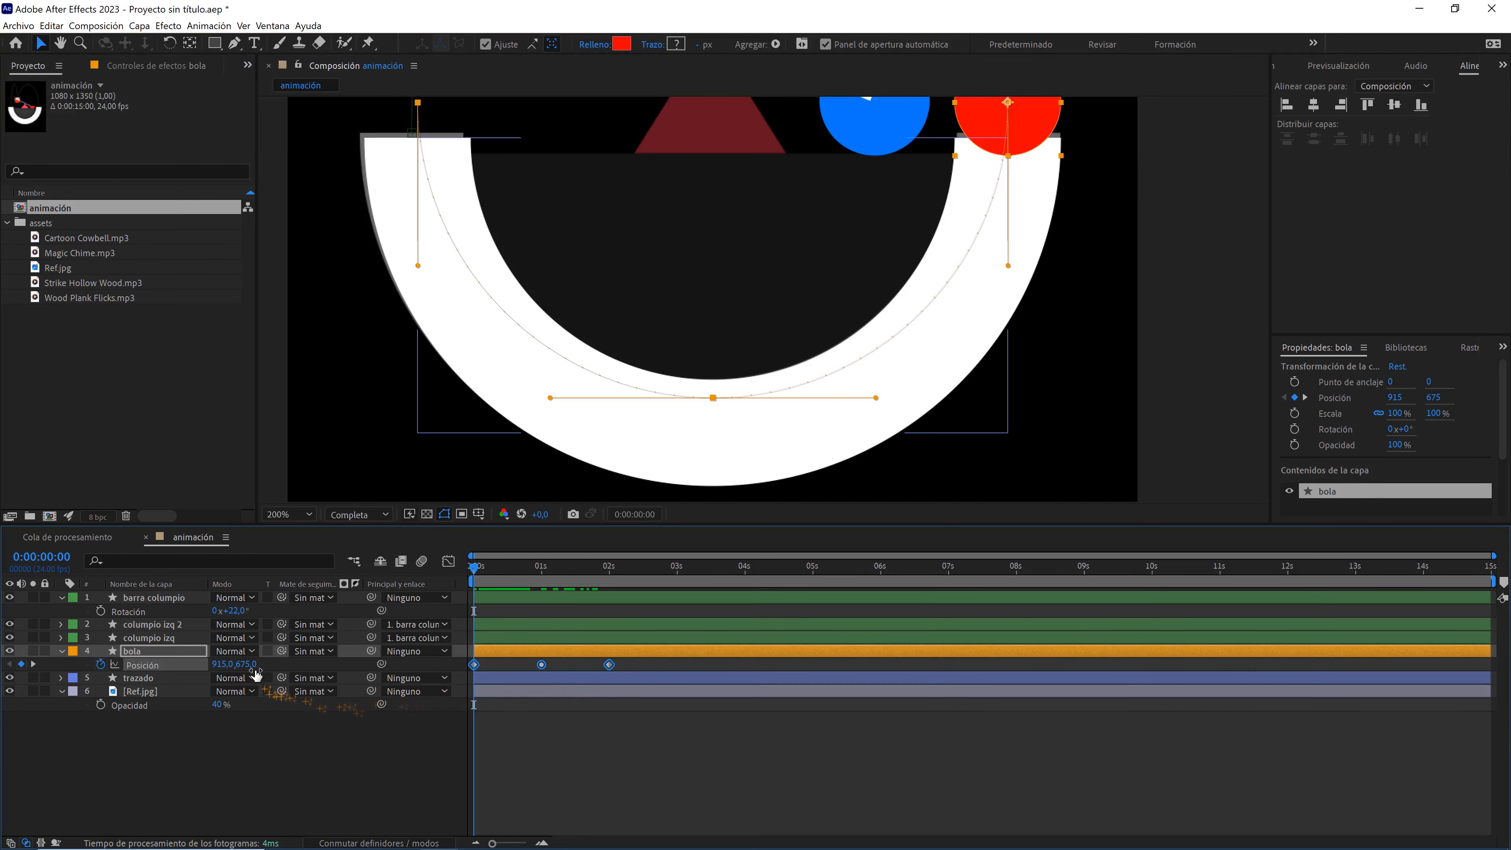
{"action": "left_click_drag", "start_coordinate": [245, 664], "coordinate": [278, 665]}
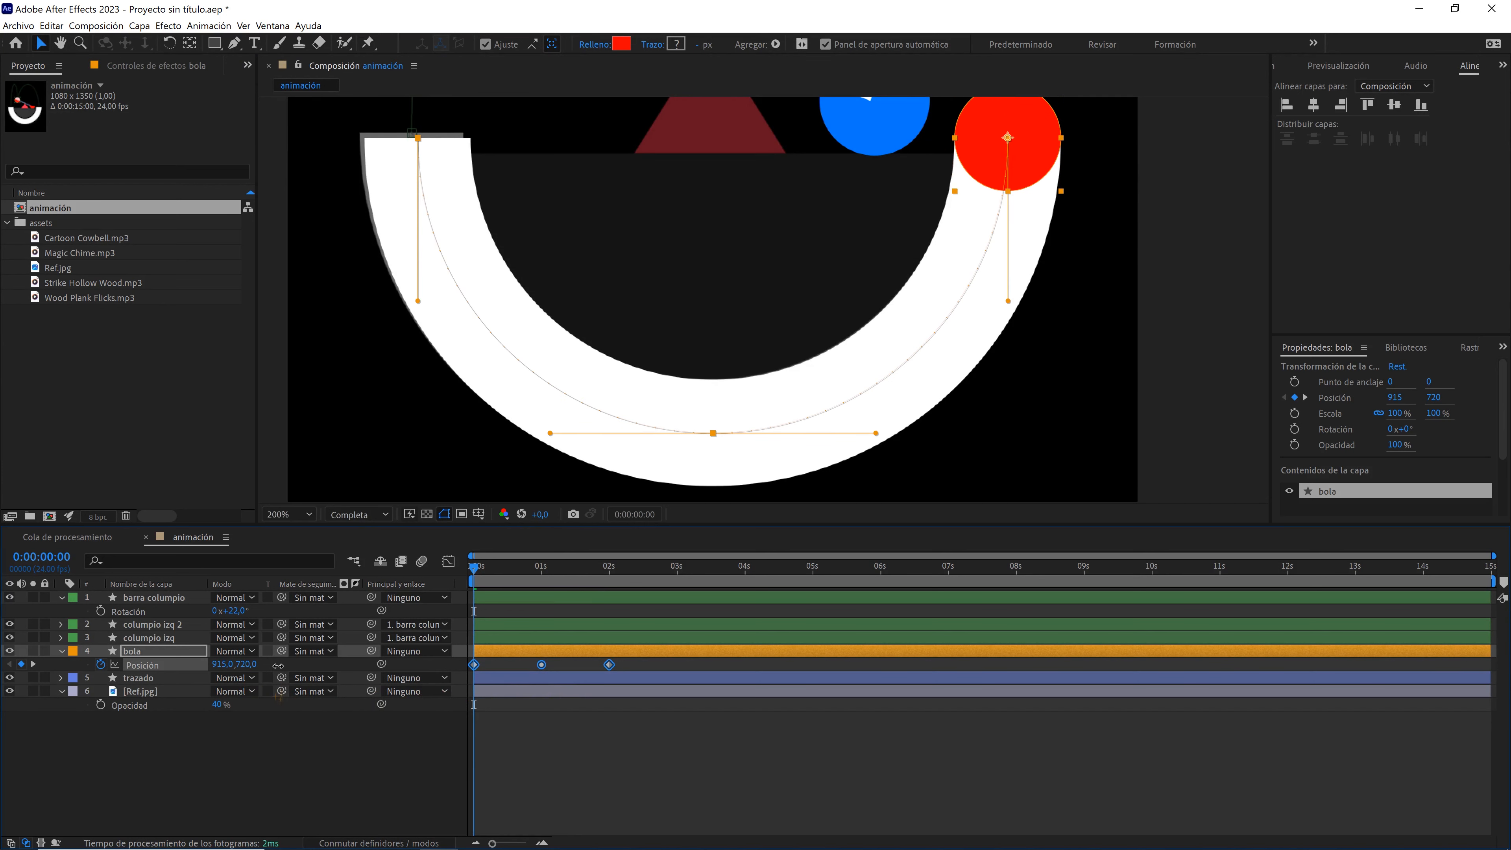
- Preview the ball's motion along the semicircular track
{"action": "scroll", "coordinate": [739, 404], "scroll_direction": "down", "scroll_amount": 2}
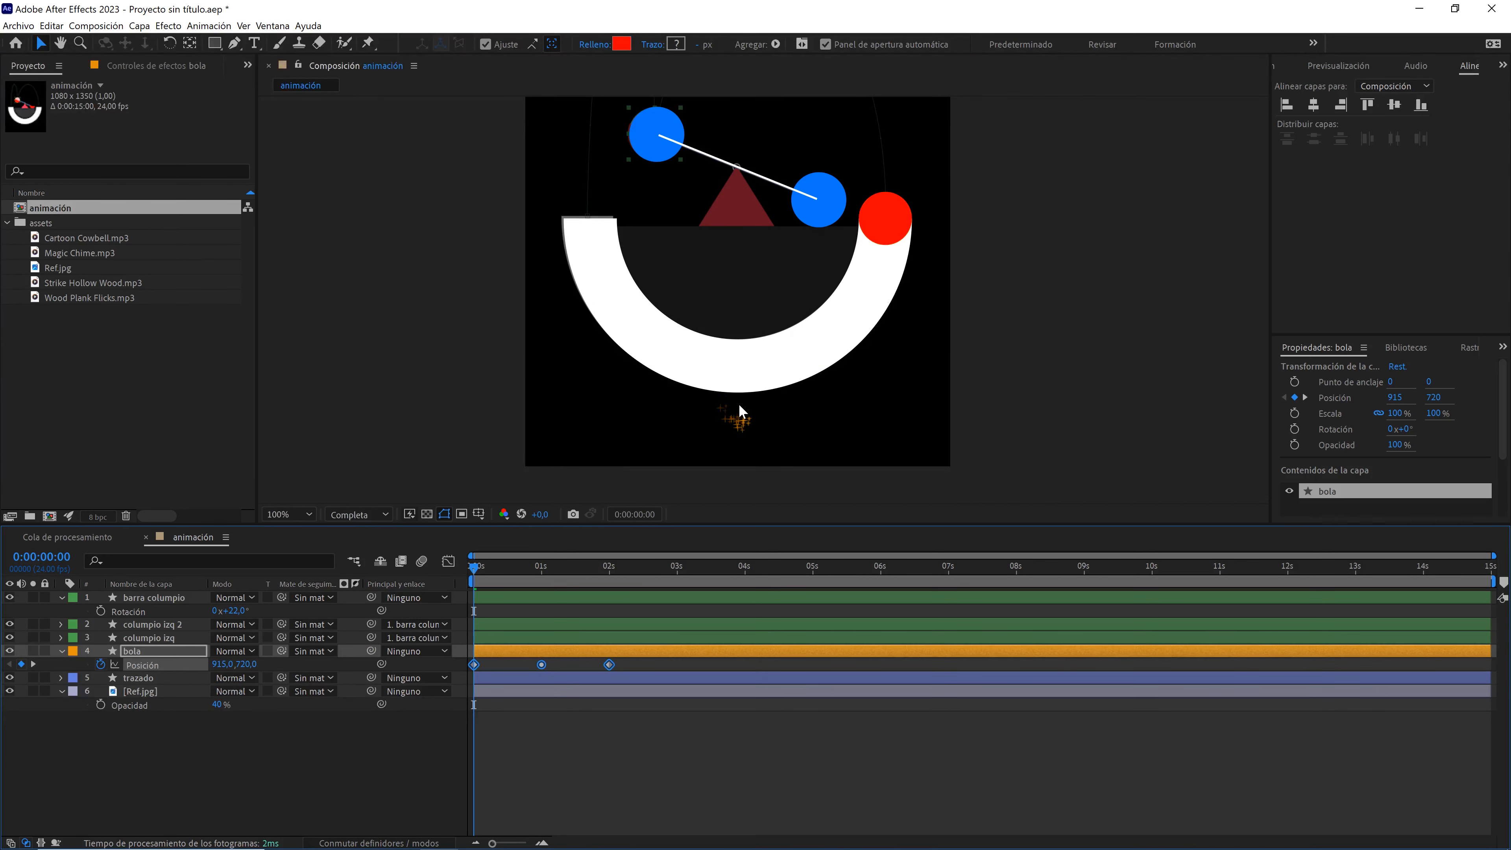
{"action": "key", "text": "space"}
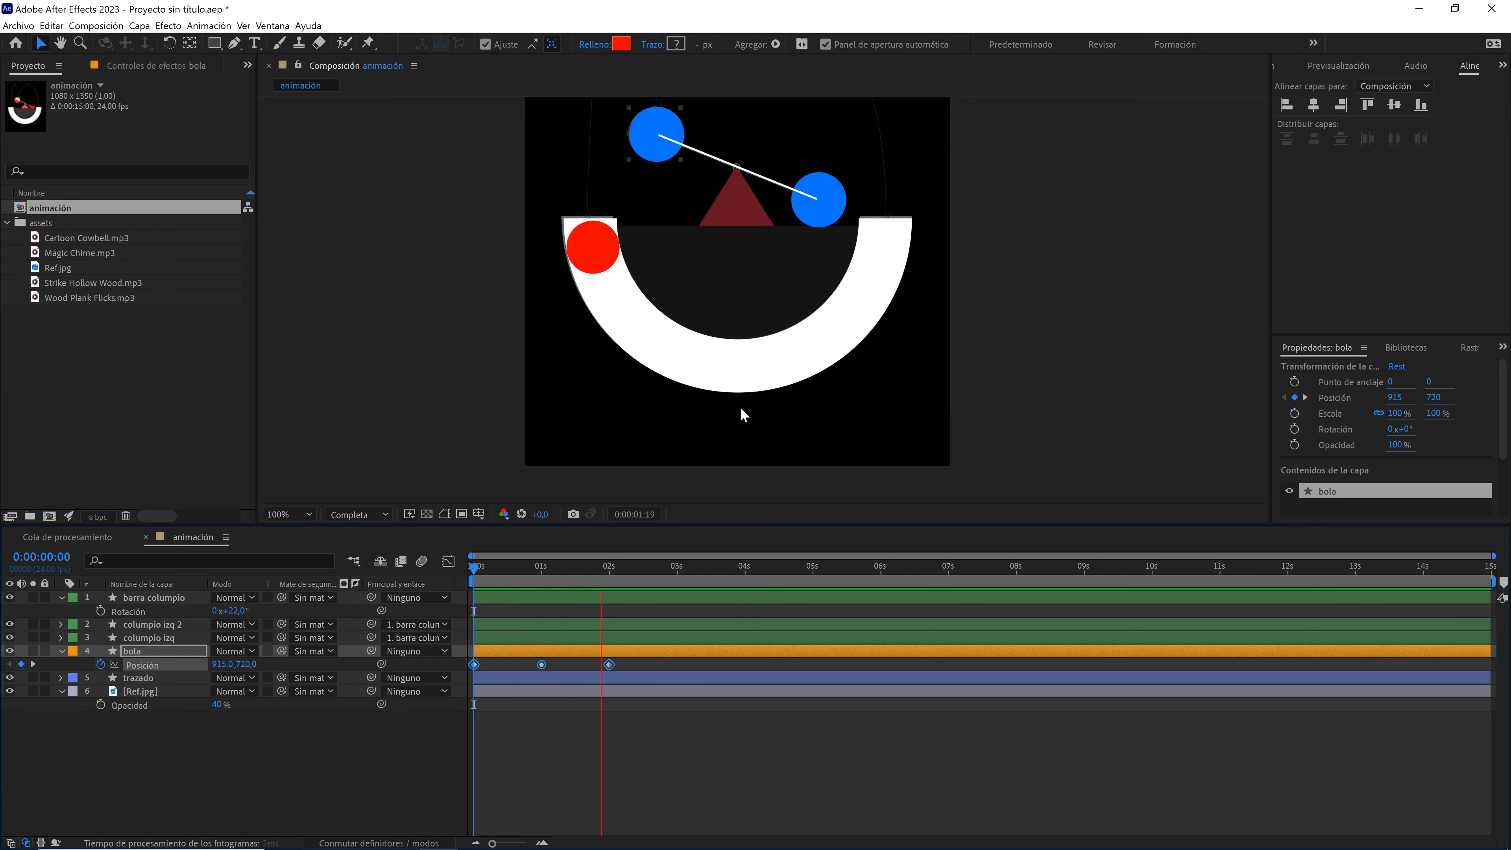
{"action": "key", "text": "space"}
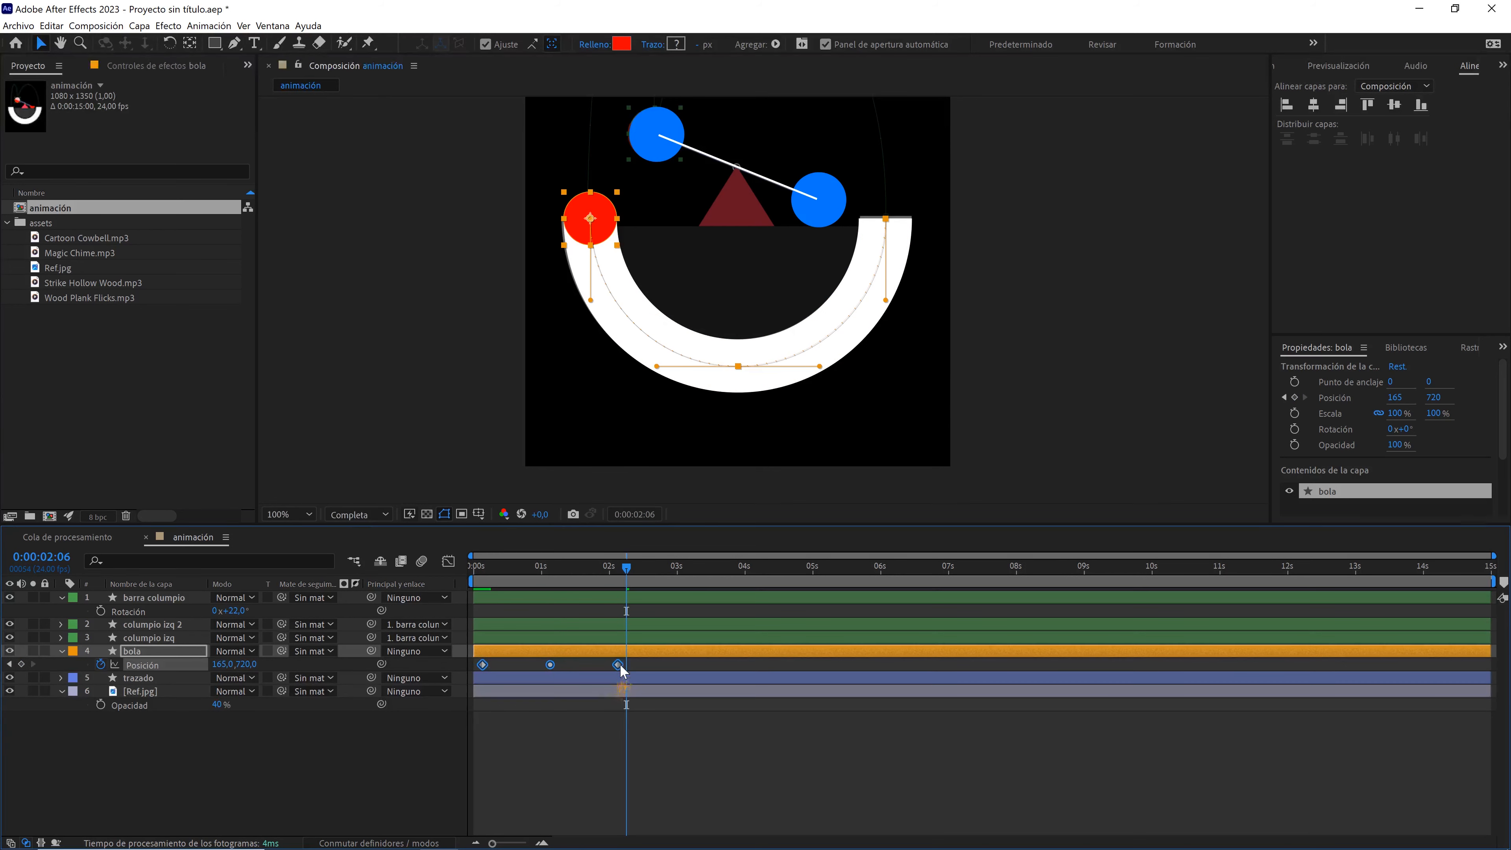
- Move bola's three position keyframes together to start just after 1 s and end just after 3 s, and return to the first frame
{"action": "left_click_drag", "start_coordinate": [618, 665], "coordinate": [698, 675]}
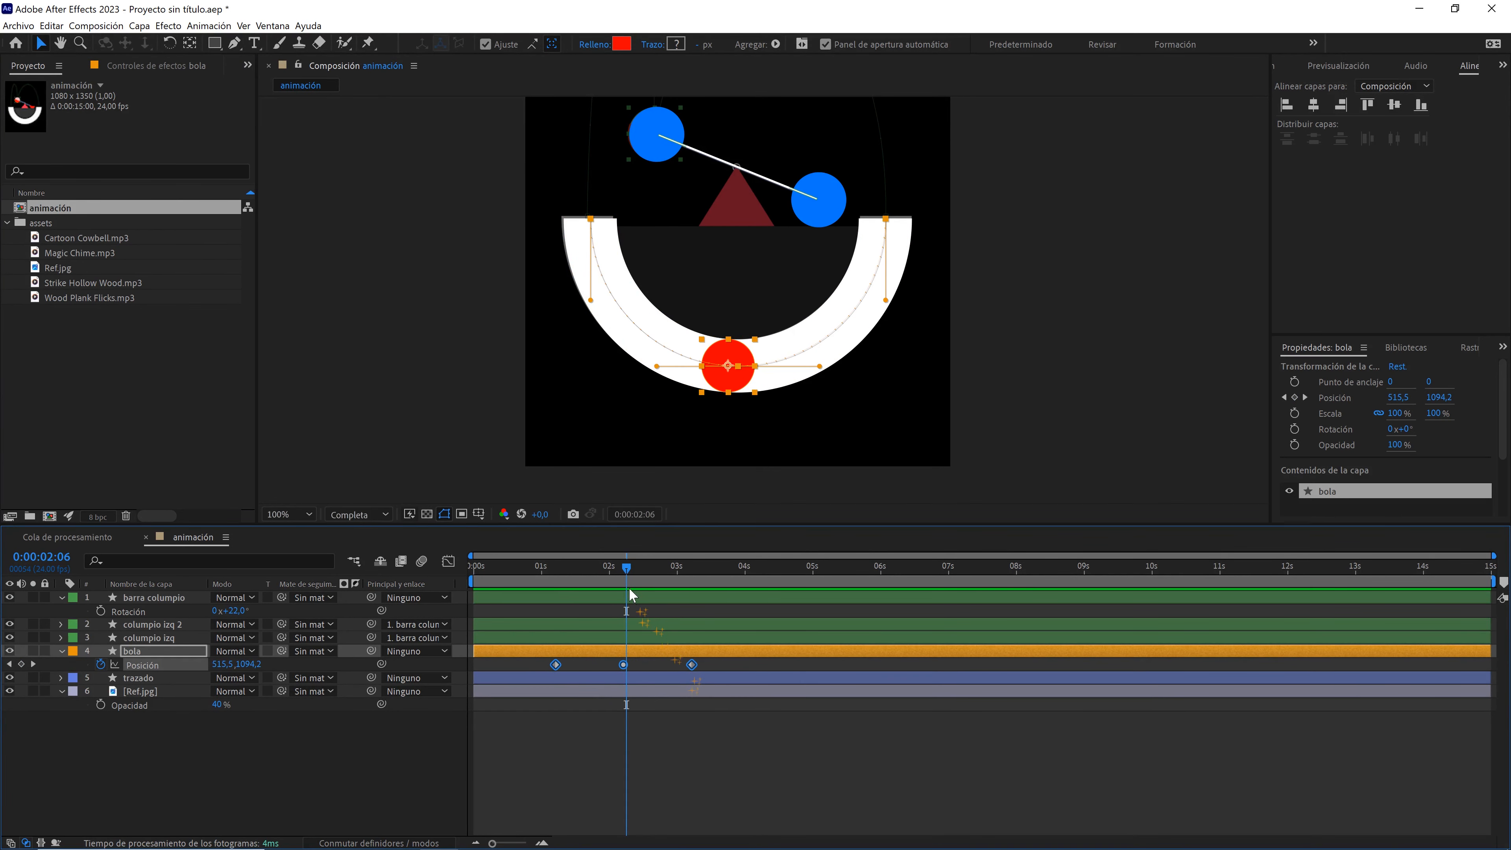
{"action": "left_click_drag", "start_coordinate": [627, 565], "coordinate": [475, 608]}
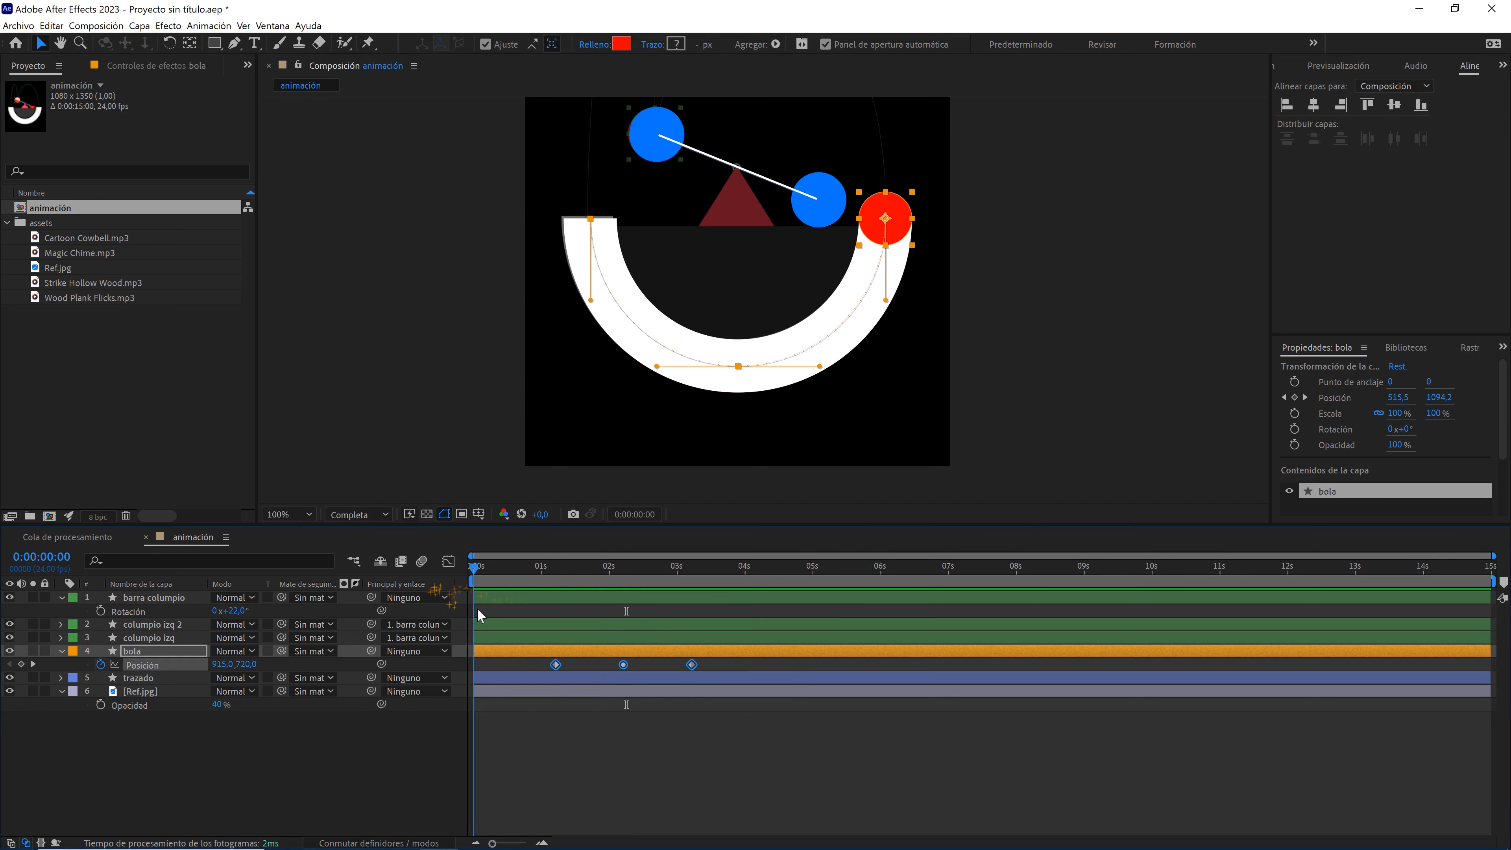
{"action": "left_click", "coordinate": [363, 725]}
- Move the bola layer to the top of the layer stack, above barra columpio
{"action": "left_click_drag", "start_coordinate": [775, 294], "coordinate": [758, 363]}
{"action": "left_click", "coordinate": [872, 278]}
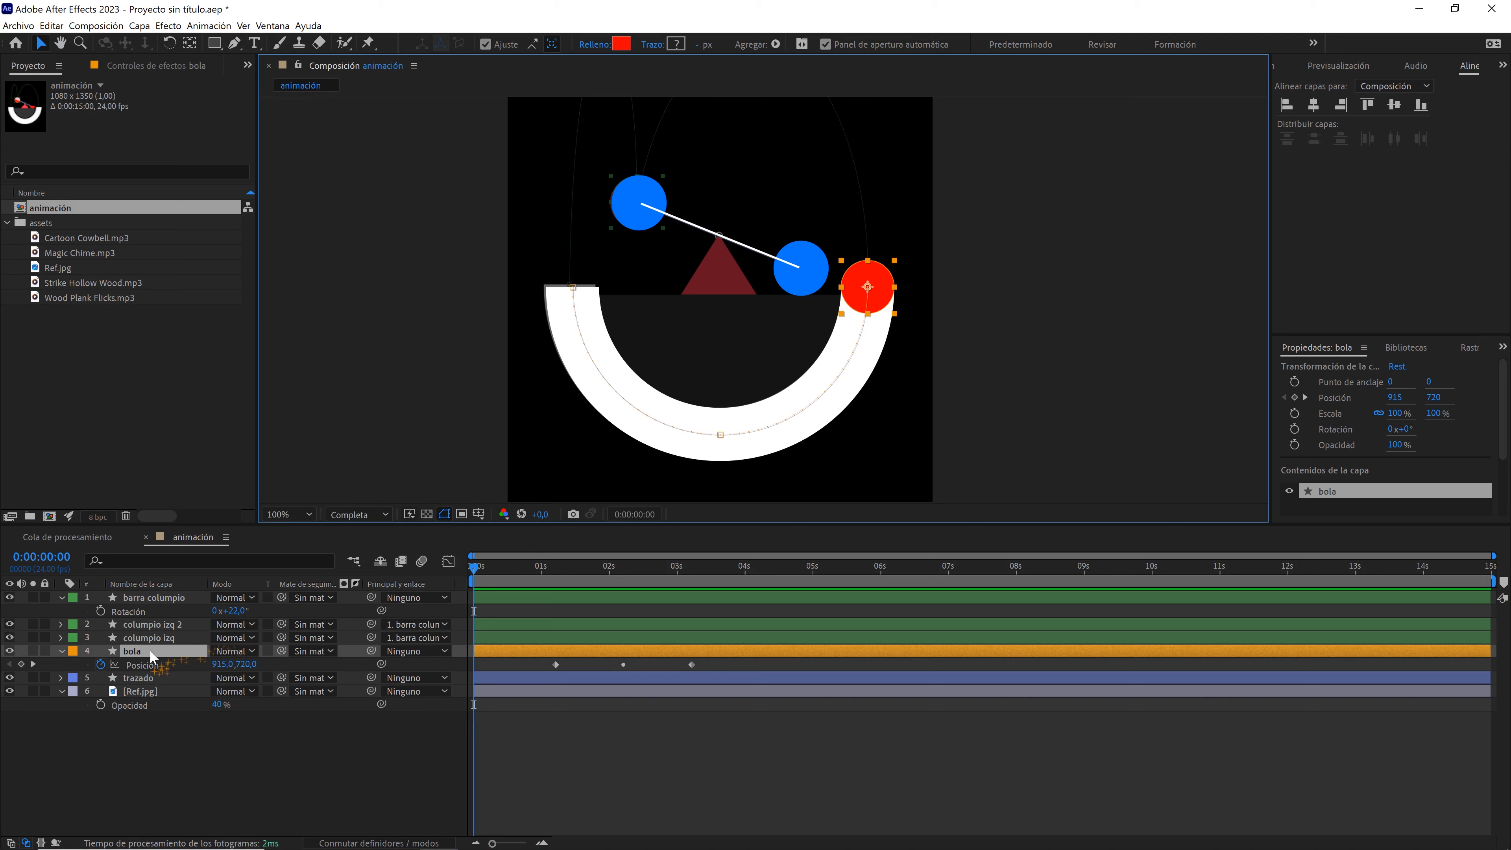
{"action": "left_click_drag", "start_coordinate": [149, 650], "coordinate": [191, 601]}
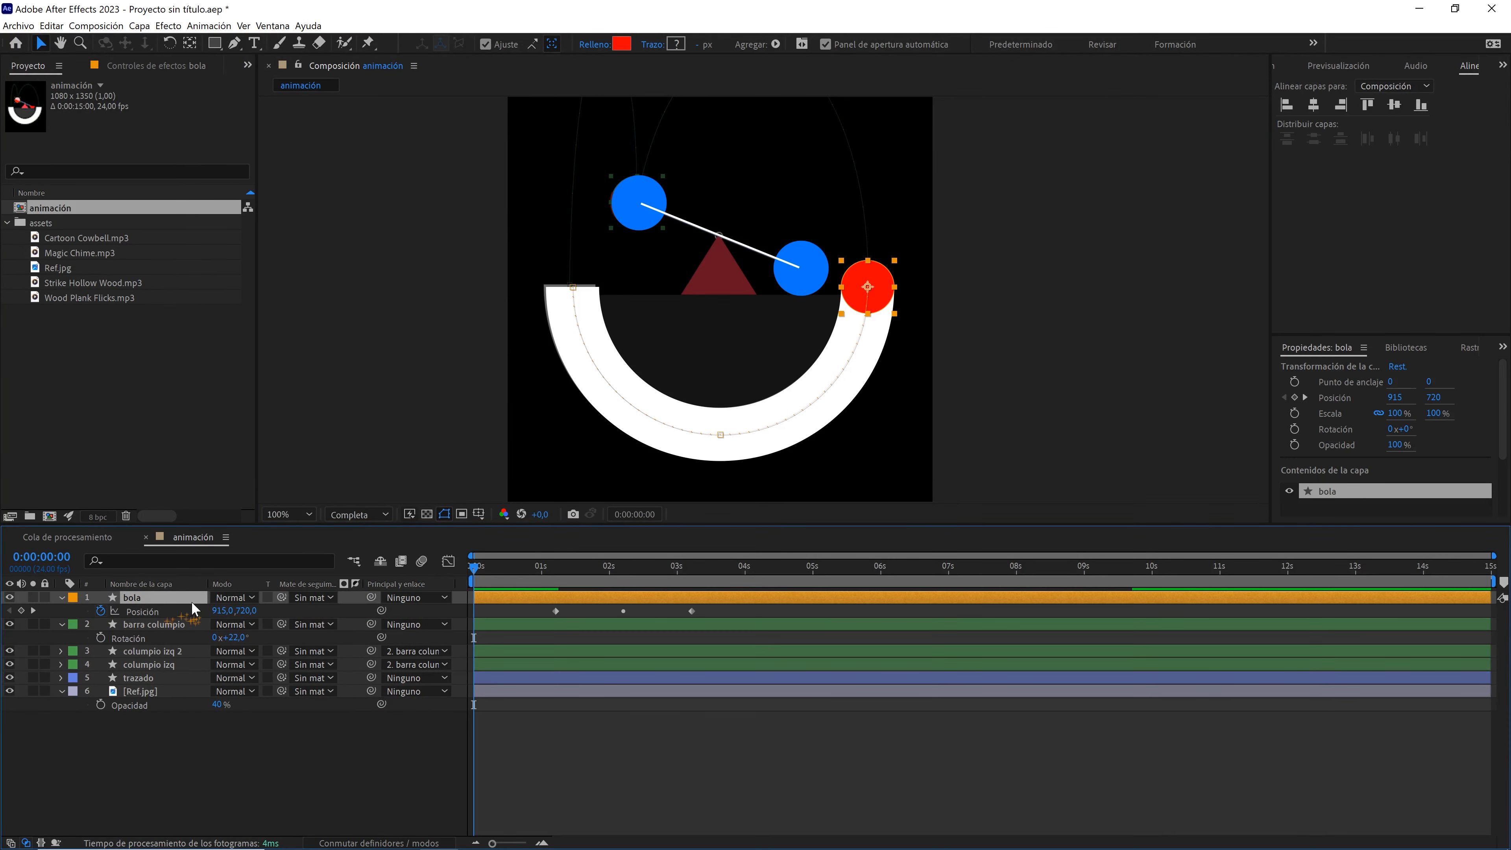
- Hide the barra columpio layer and place bola over the upper blue circle at 334,2, 506,3 on the first frame
{"action": "left_click", "coordinate": [170, 622]}
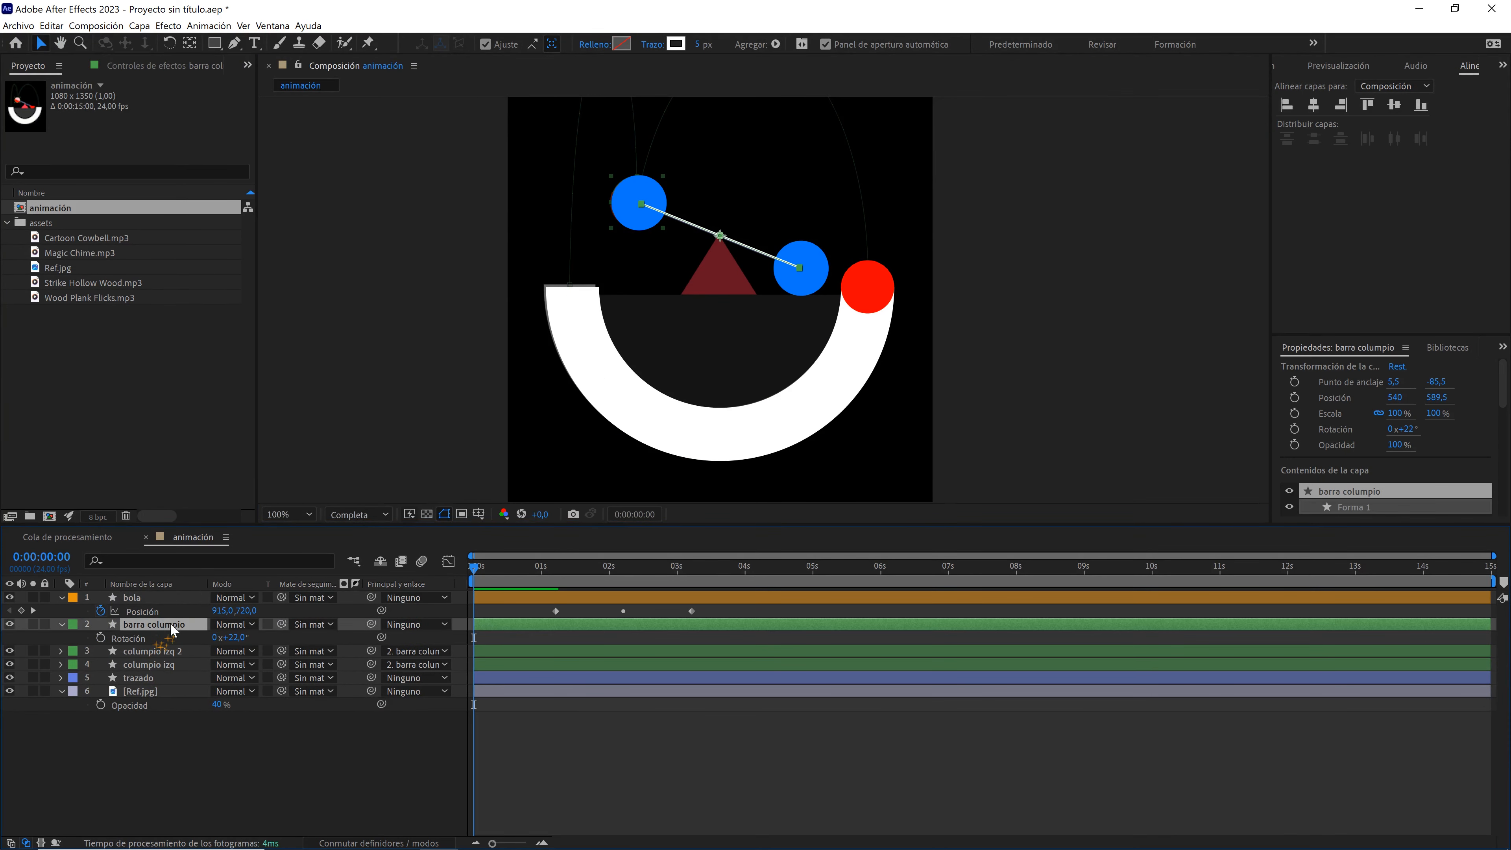
{"action": "left_click", "coordinate": [11, 625]}
{"action": "left_click", "coordinate": [155, 599]}
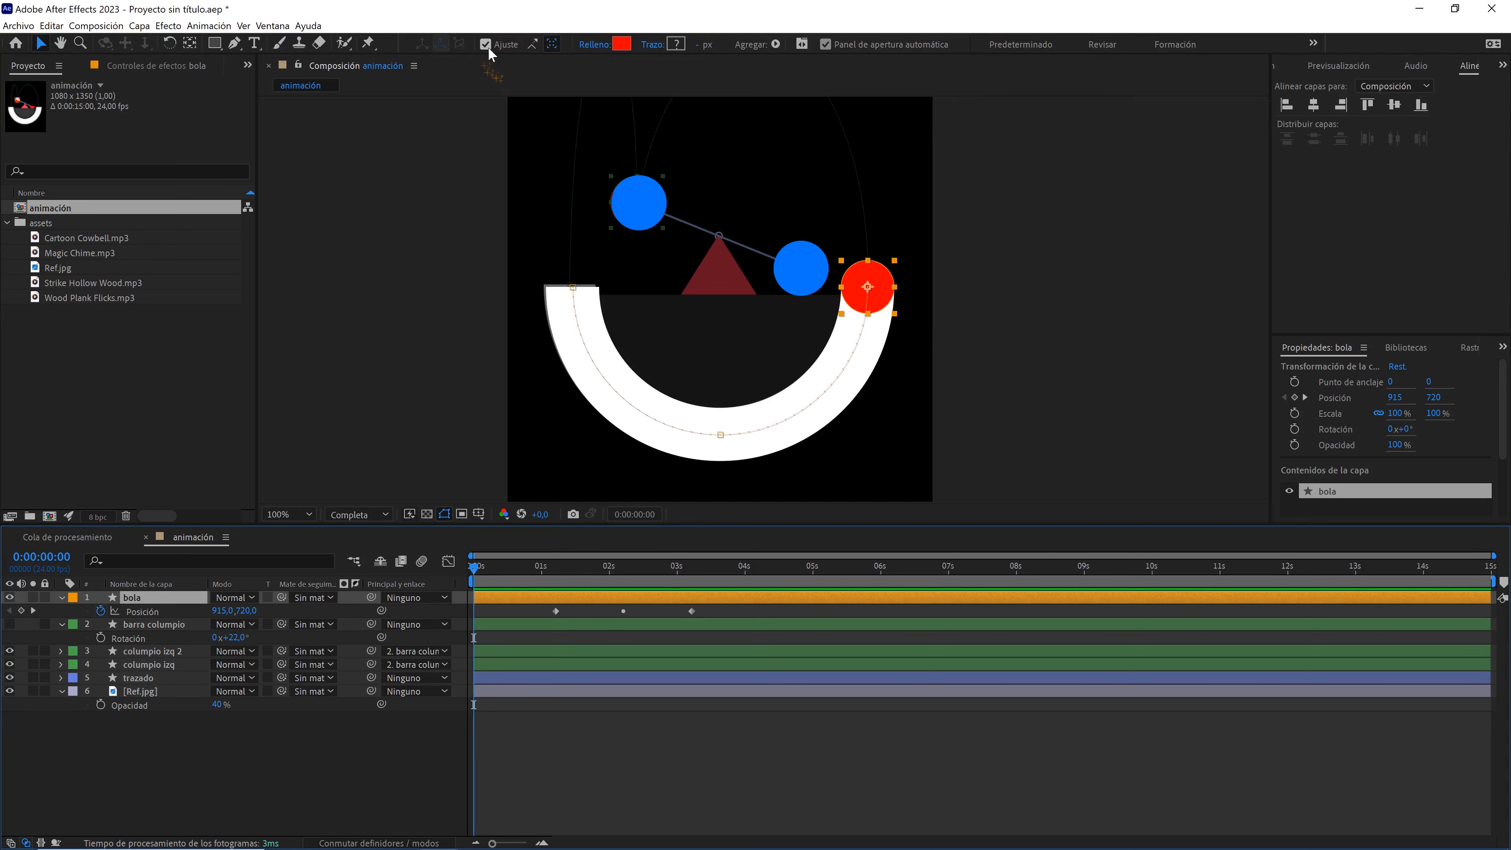
{"action": "left_click_drag", "start_coordinate": [877, 295], "coordinate": [654, 212]}
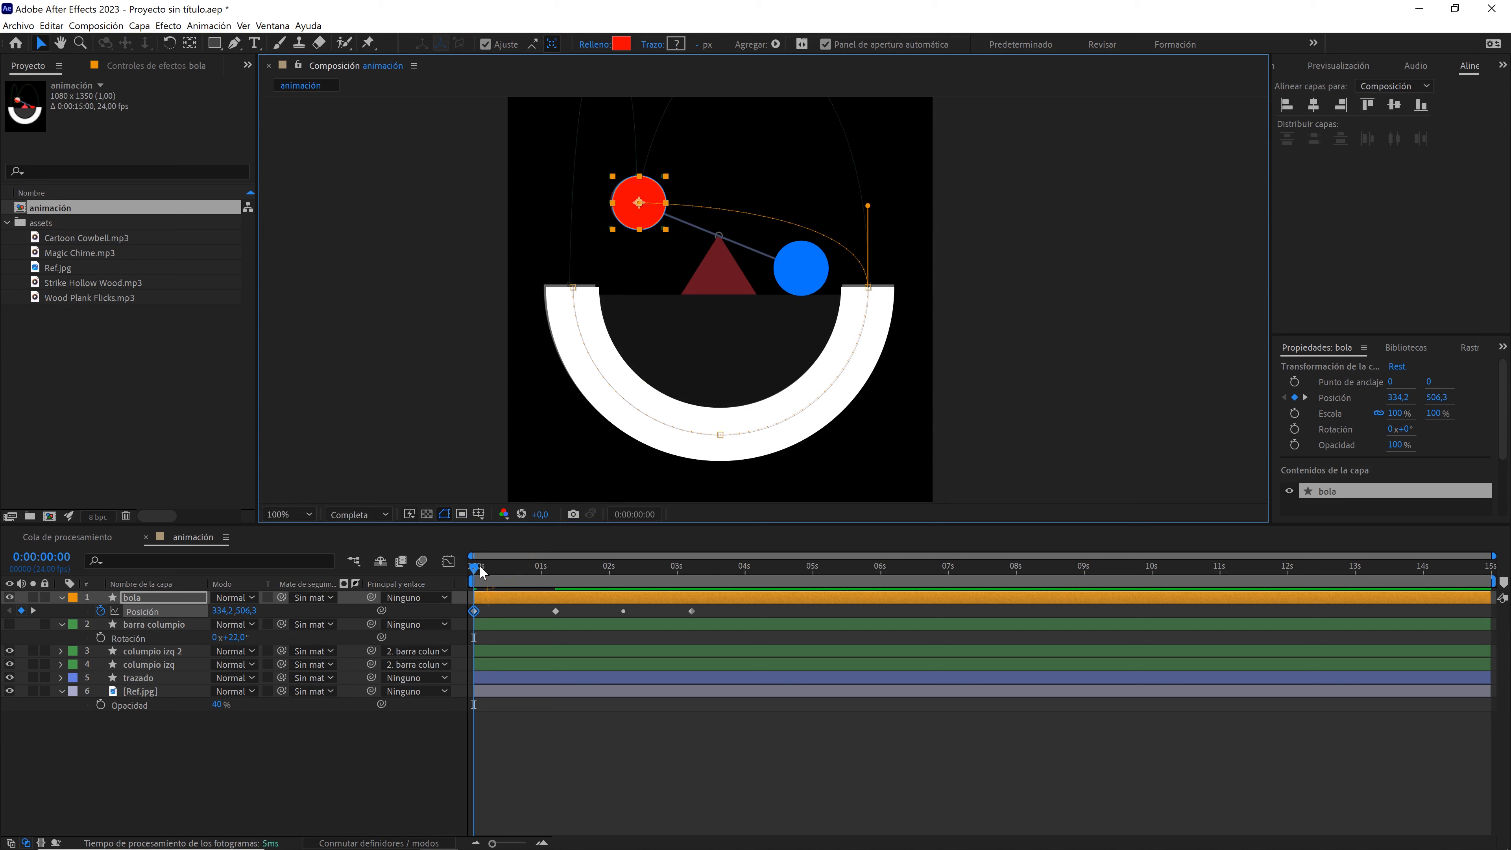
{"action": "key", "text": "space"}
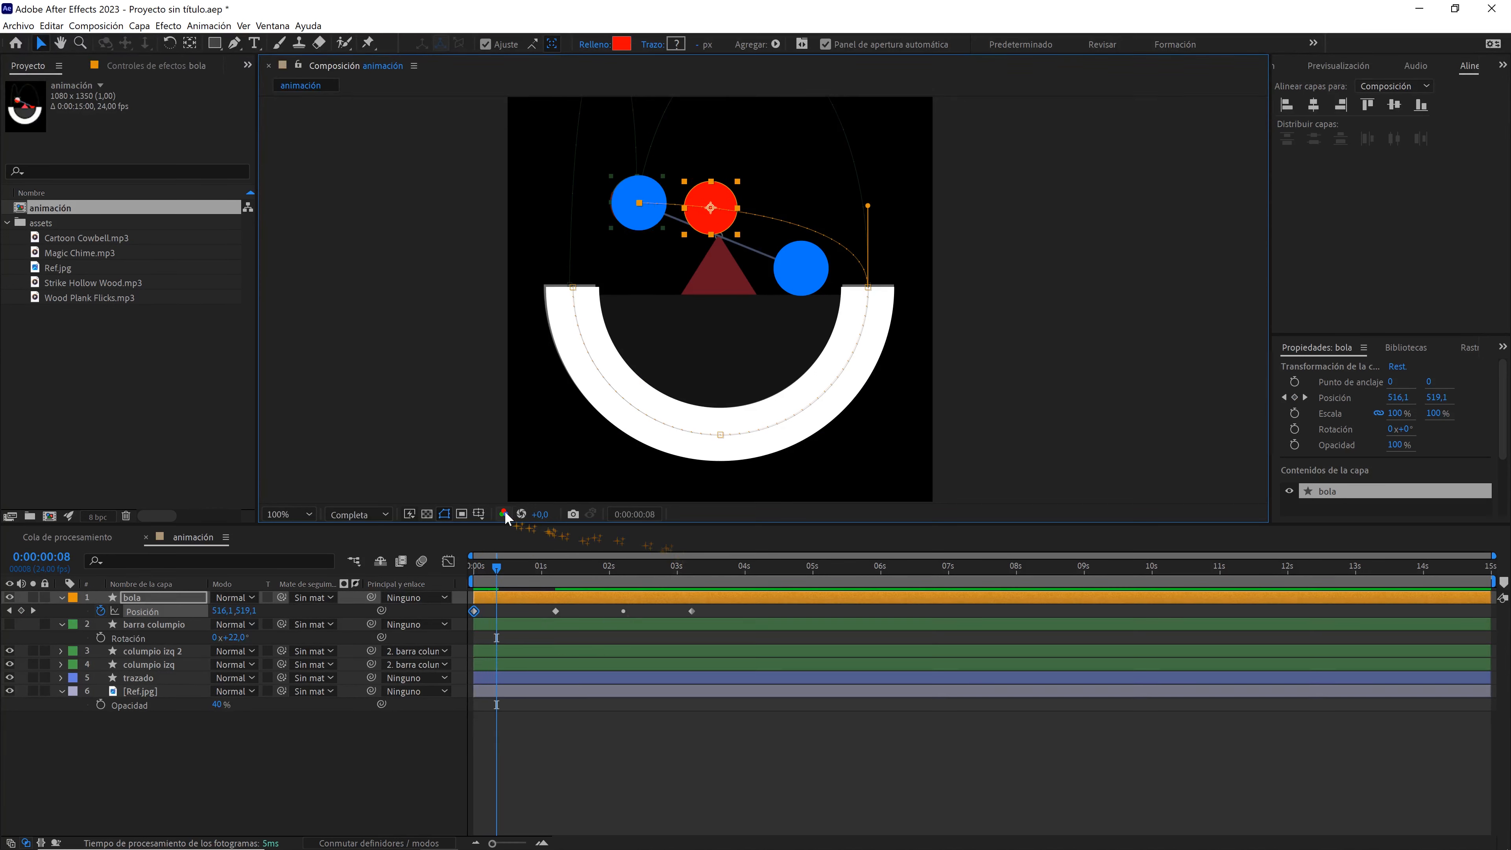
- Show the composition rulers and place a horizontal guide at the peak of the reference arc
{"action": "left_click", "coordinate": [479, 514]}
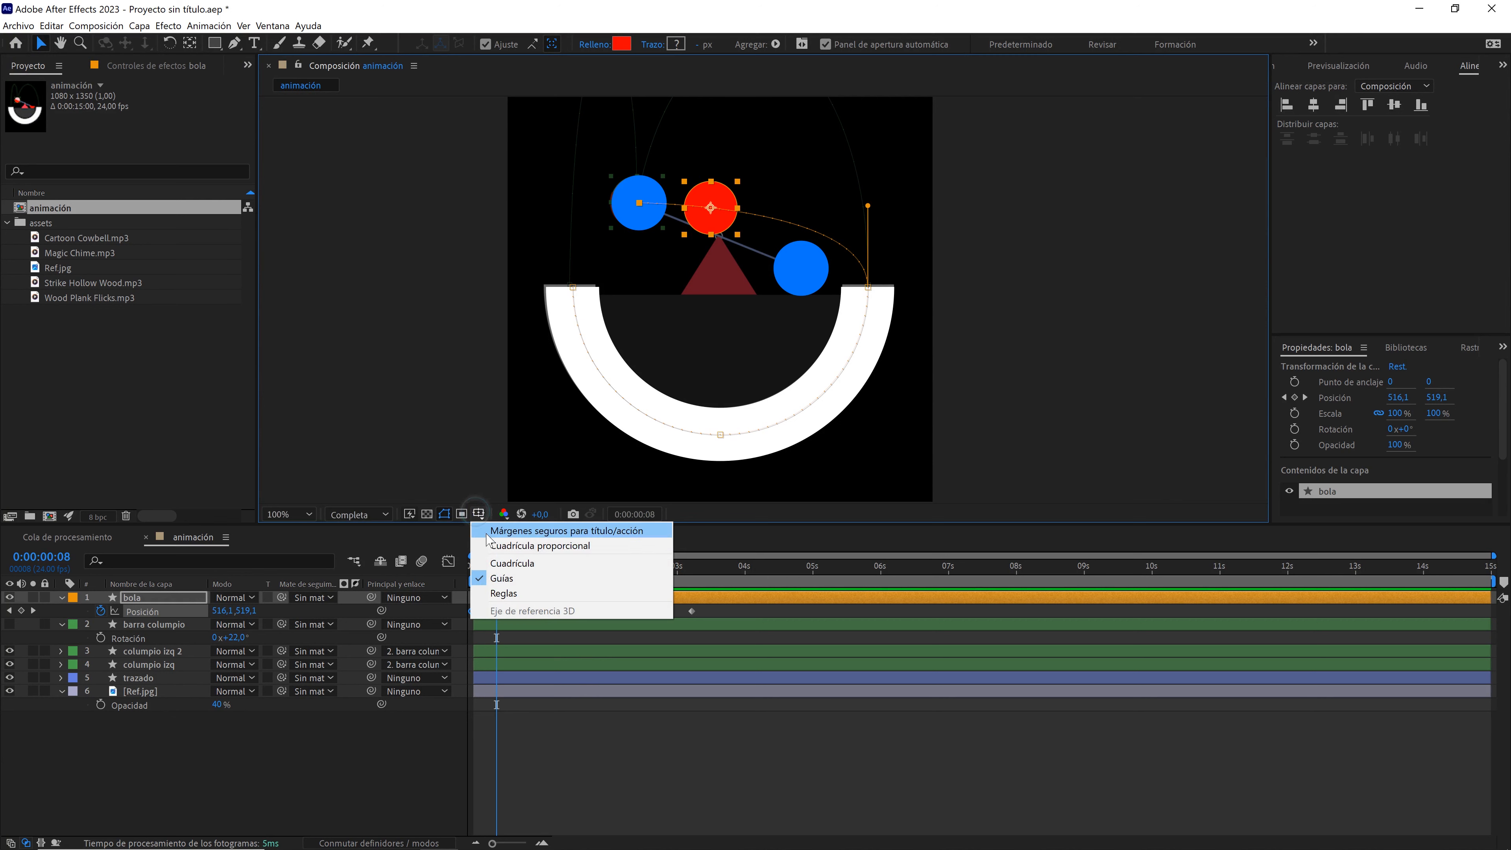
{"action": "left_click", "coordinate": [495, 594]}
{"action": "scroll", "coordinate": [779, 260], "scroll_direction": "up", "scroll_amount": 3}
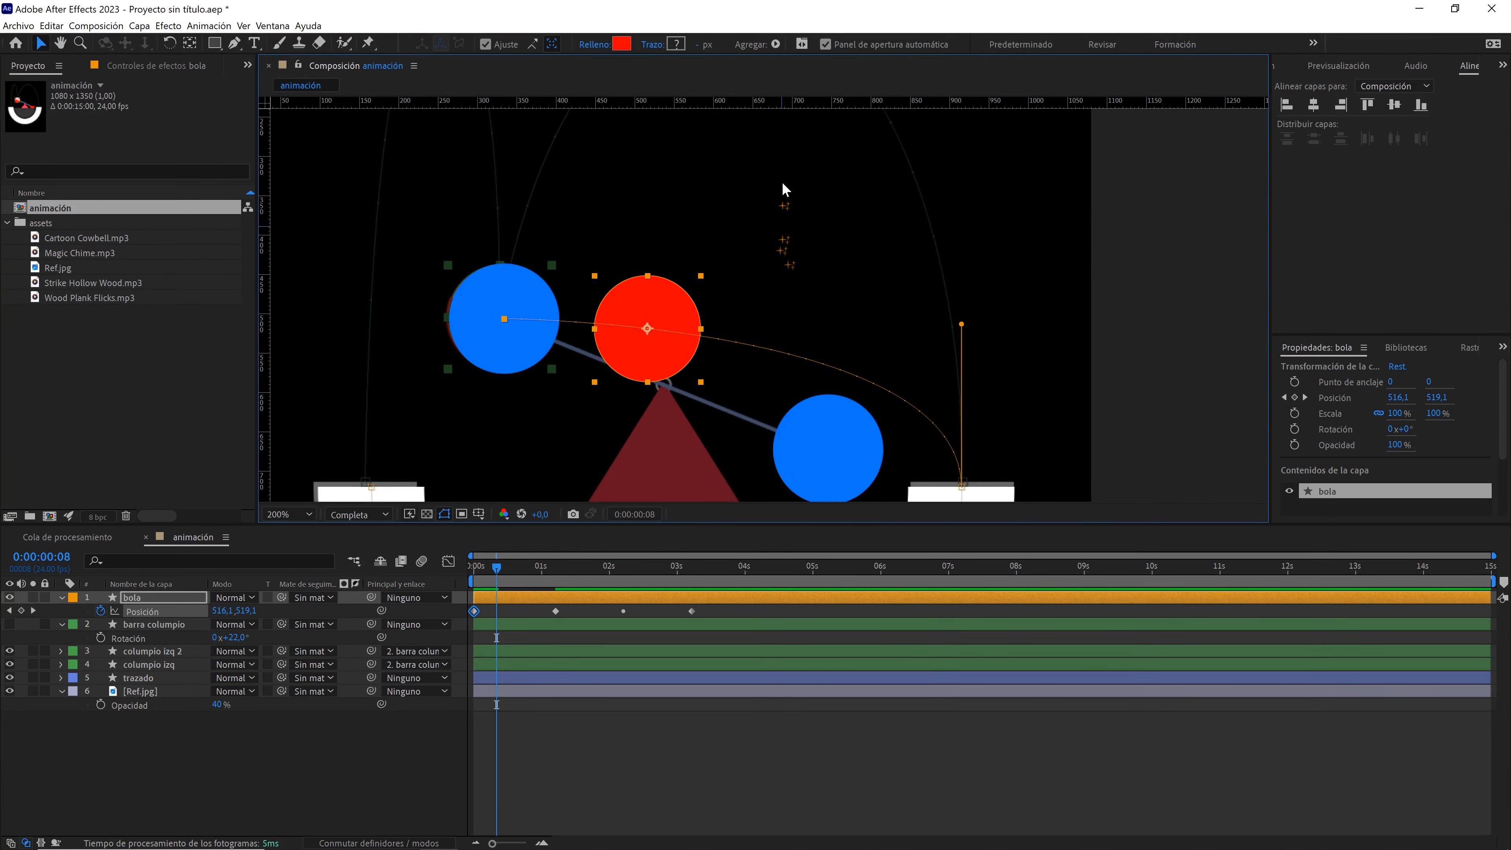
{"action": "left_click_drag", "start_coordinate": [782, 182], "coordinate": [817, 260]}
{"action": "scroll", "coordinate": [782, 311], "scroll_direction": "up", "scroll_amount": 1}
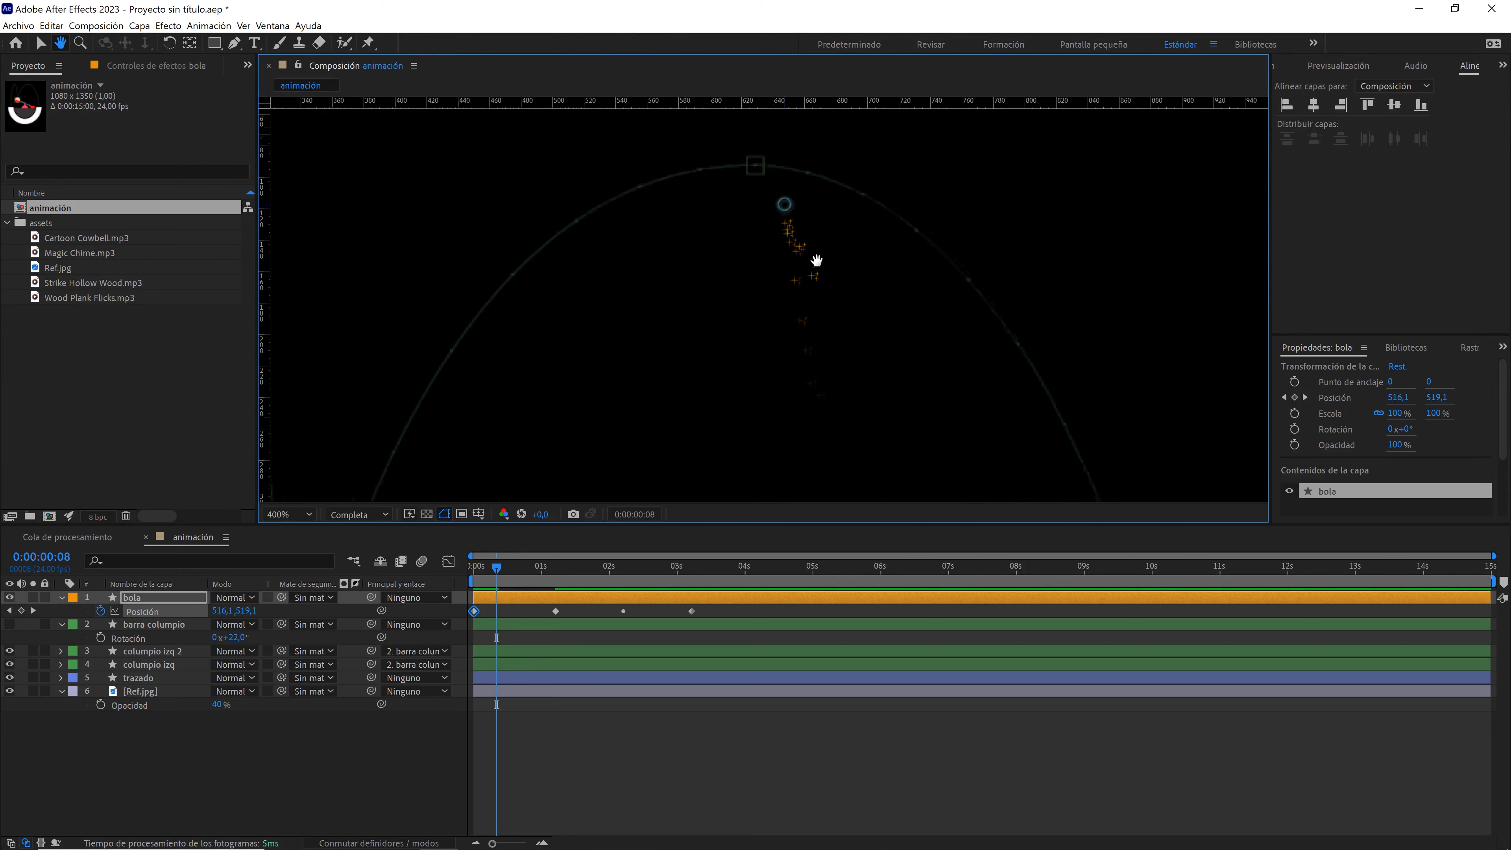
{"action": "left_click_drag", "start_coordinate": [862, 101], "coordinate": [817, 227]}
{"action": "scroll", "coordinate": [819, 237], "scroll_direction": "down", "scroll_amount": 2}
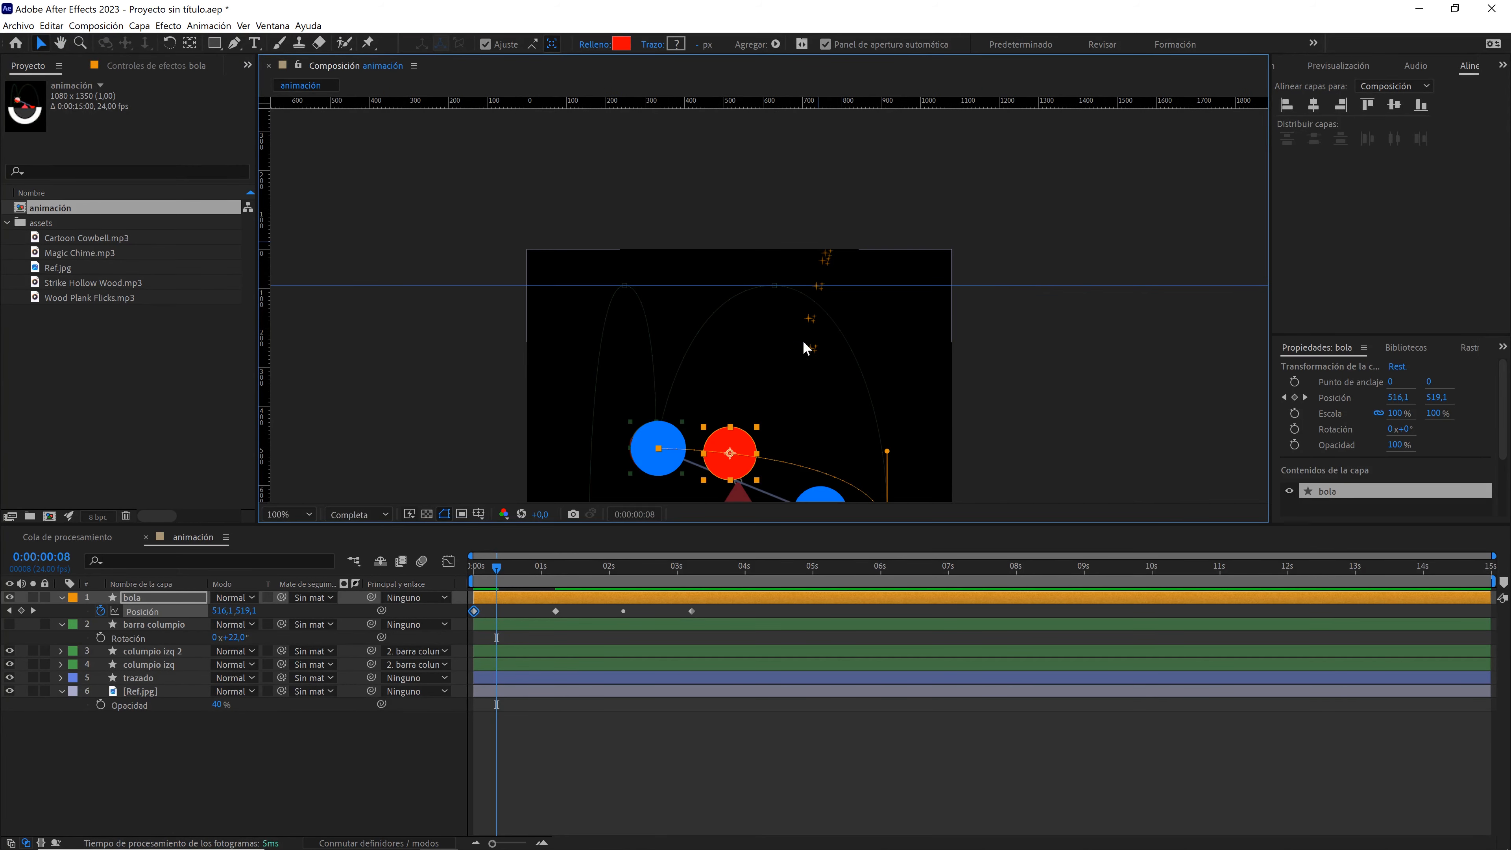
{"action": "left_click_drag", "start_coordinate": [799, 351], "coordinate": [796, 239]}
- At frame 8, move bola to 630,1, 92 at the large arc's peak and level both path handles along the guide
{"action": "left_click", "coordinate": [41, 557]}
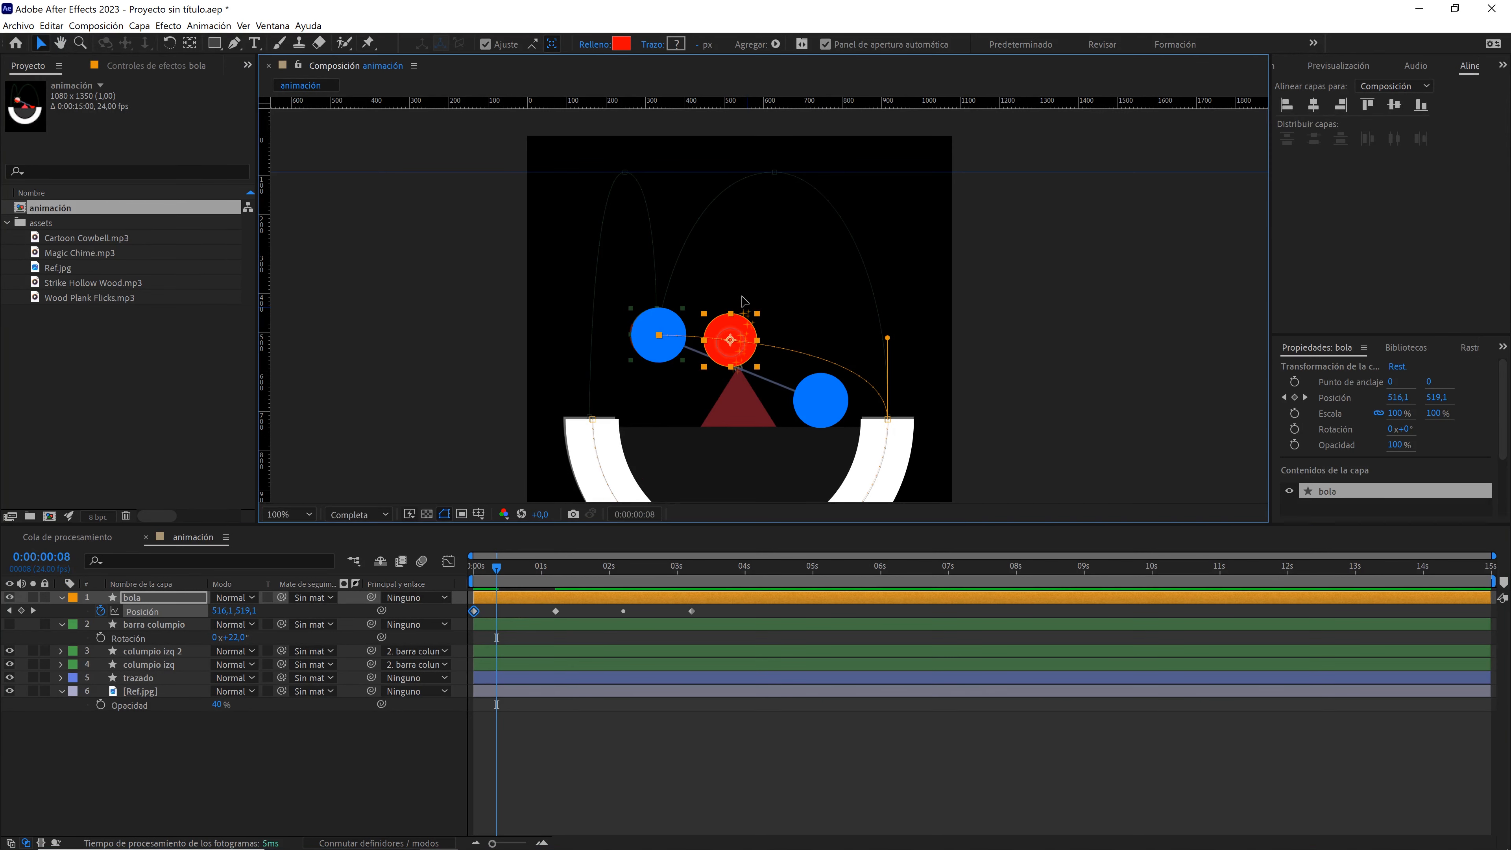
{"action": "left_click_drag", "start_coordinate": [735, 338], "coordinate": [775, 178]}
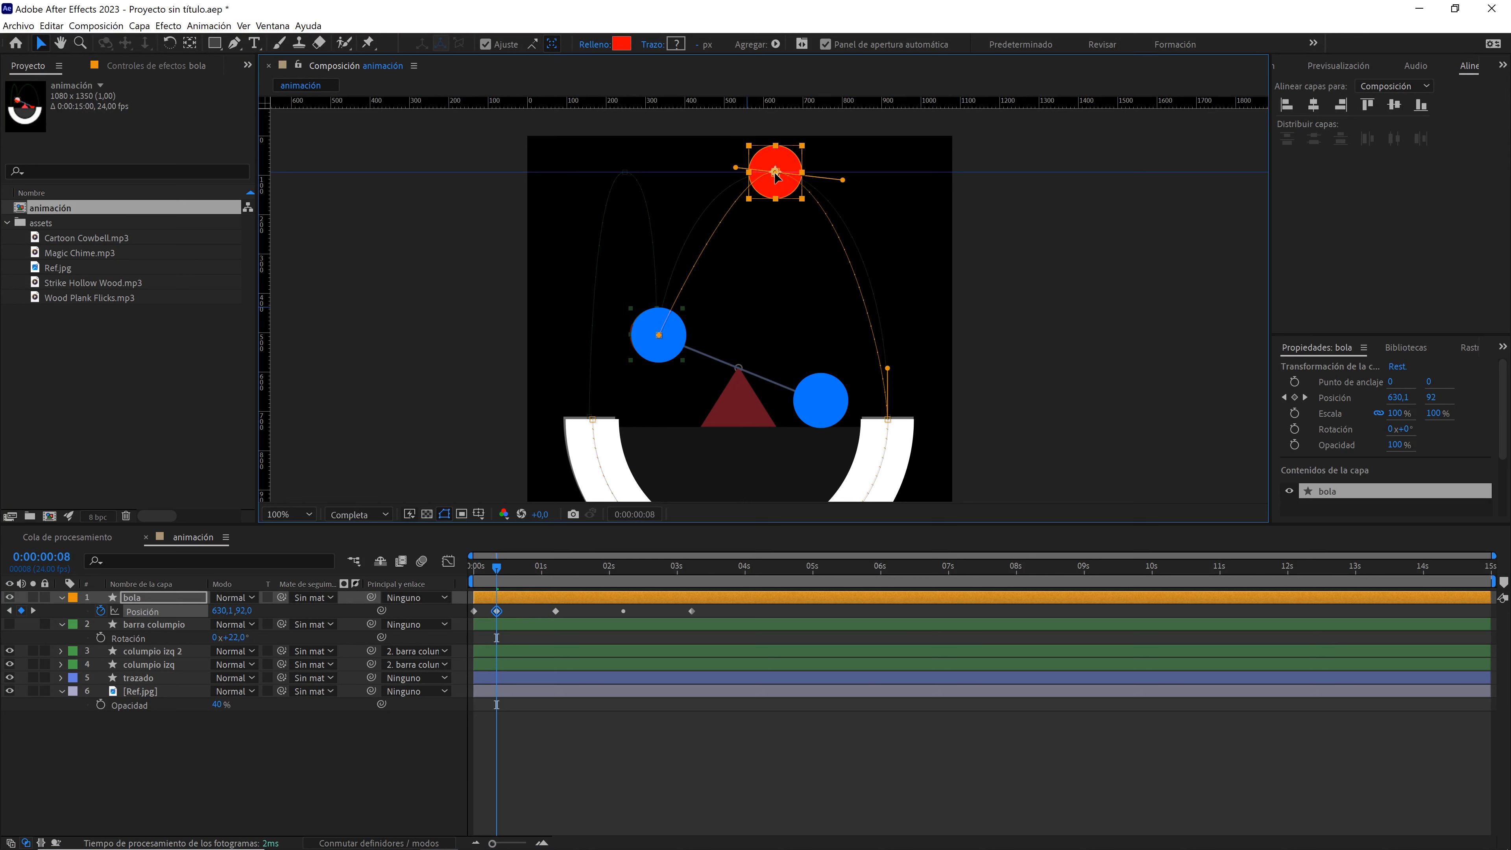
{"action": "left_click_drag", "start_coordinate": [736, 167], "coordinate": [681, 171]}
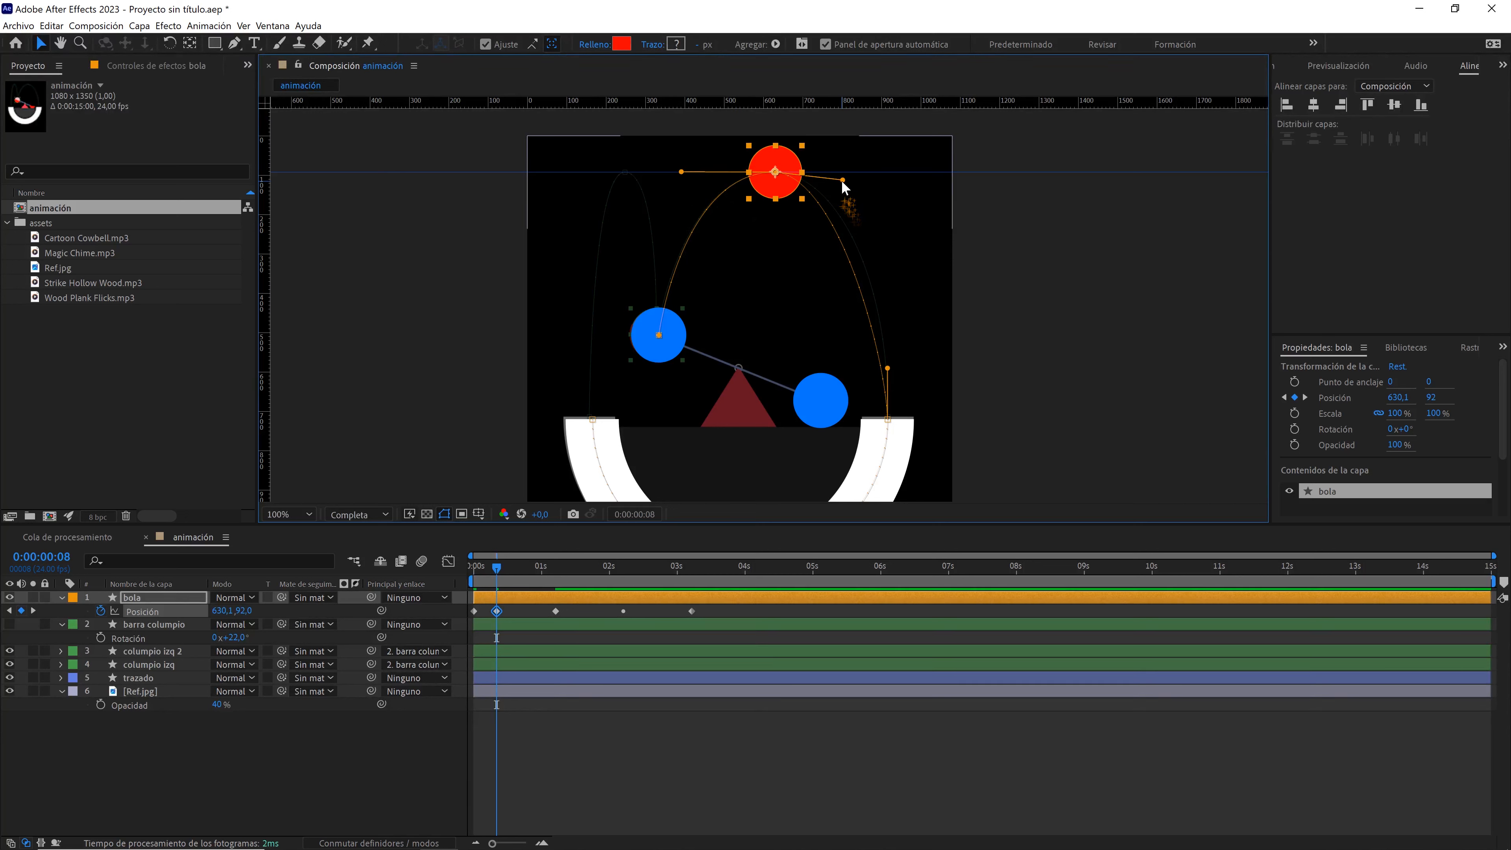
{"action": "left_click_drag", "start_coordinate": [843, 180], "coordinate": [866, 174]}
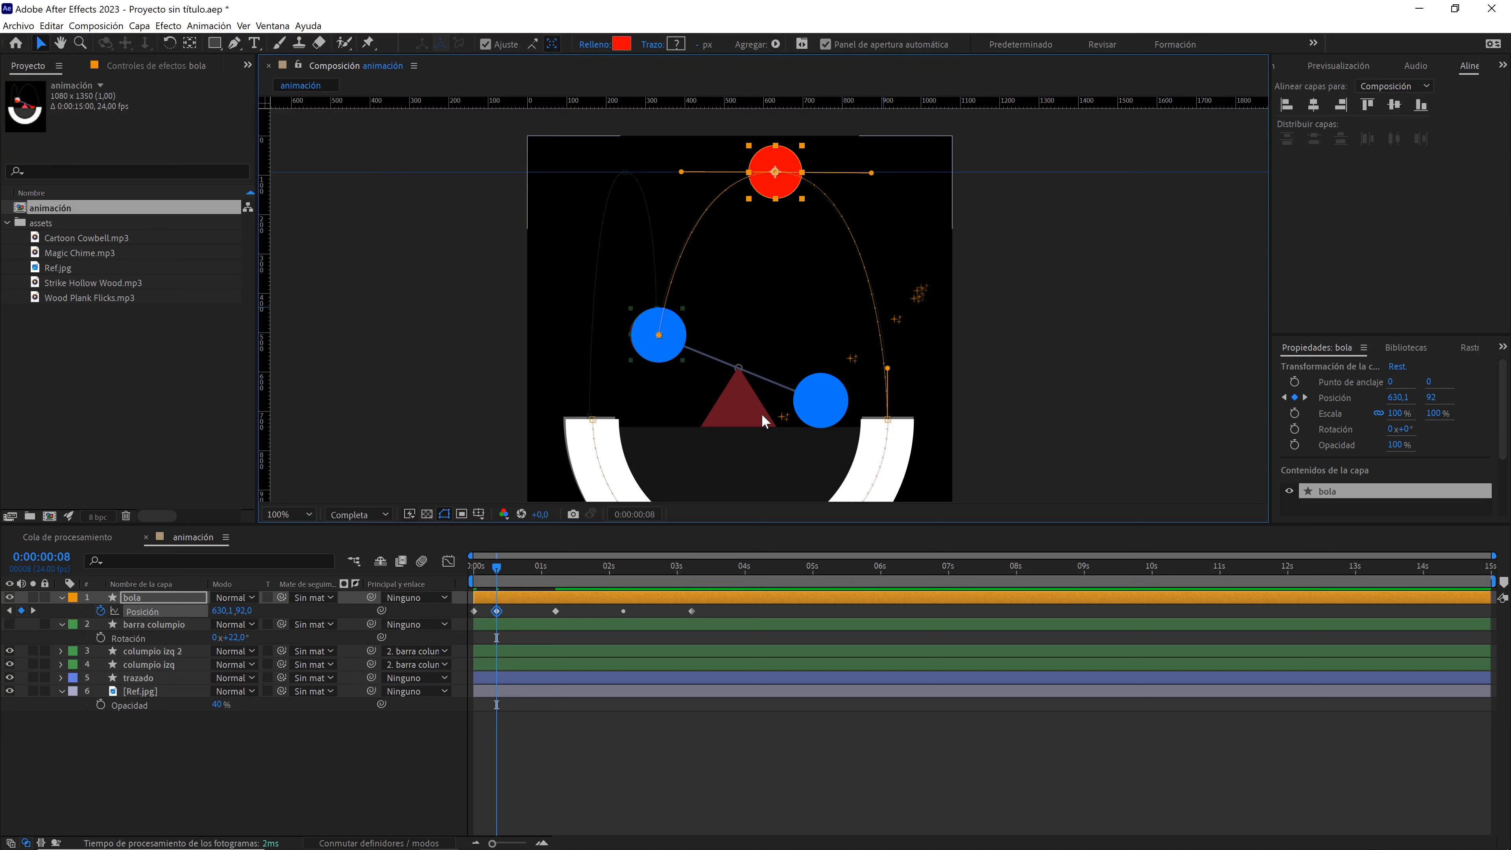
- Keyframe bola's position at 0:00:04:07, placing it back on the upper blue circle
{"action": "left_click_drag", "start_coordinate": [525, 563], "coordinate": [688, 558]}
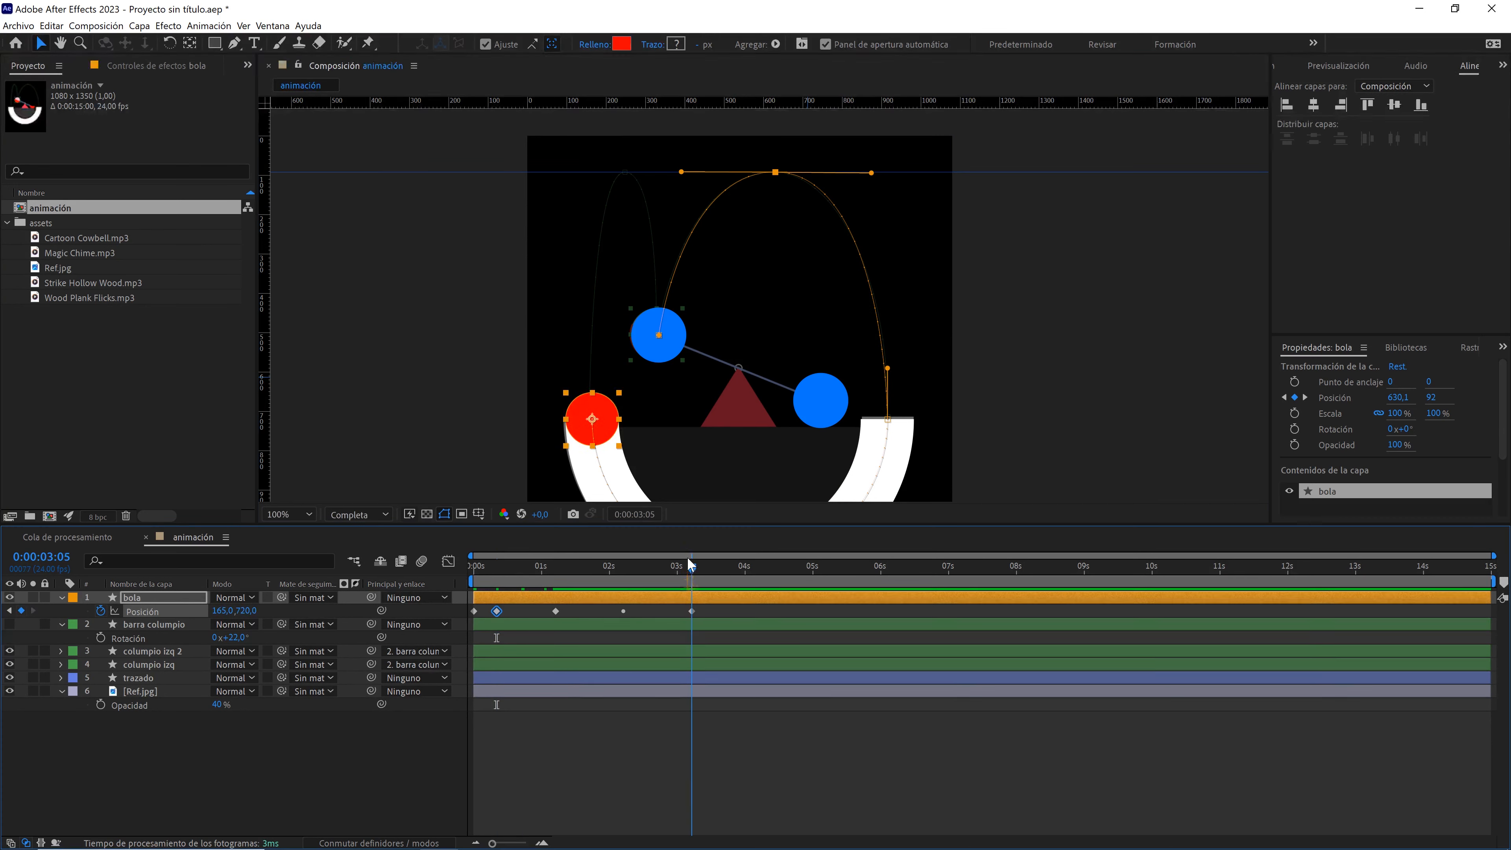
{"action": "left_click_drag", "start_coordinate": [691, 566], "coordinate": [766, 569]}
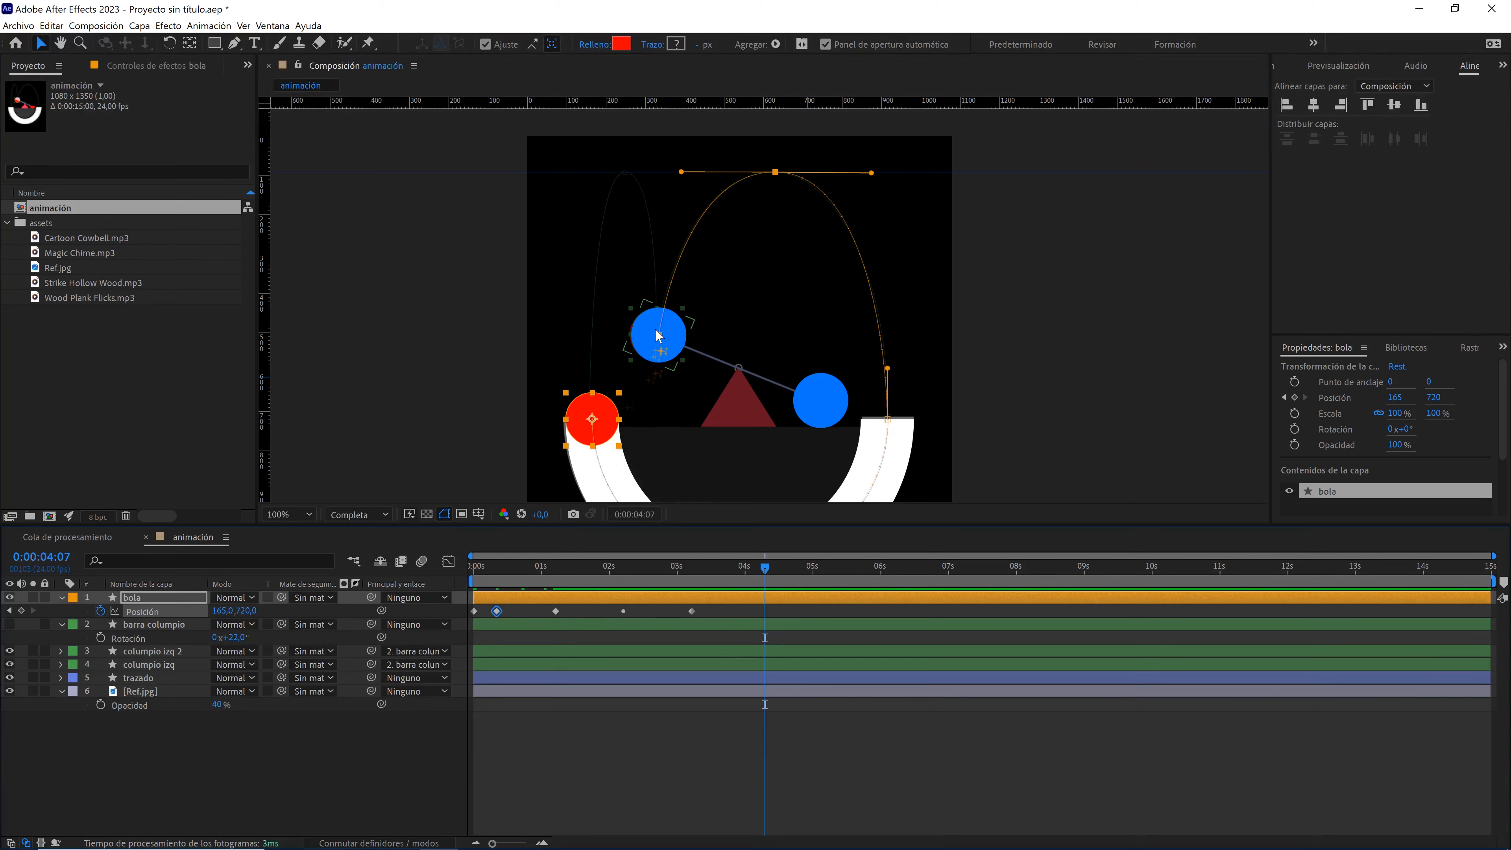
{"action": "left_click_drag", "start_coordinate": [603, 427], "coordinate": [667, 339]}
- At 0:00:03:18, move bola to 245,5, 92 at the narrow arc's peak and align its path handle with the guide
{"action": "left_click_drag", "start_coordinate": [765, 566], "coordinate": [727, 562]}
{"action": "left_click_drag", "start_coordinate": [783, 618], "coordinate": [679, 616]}
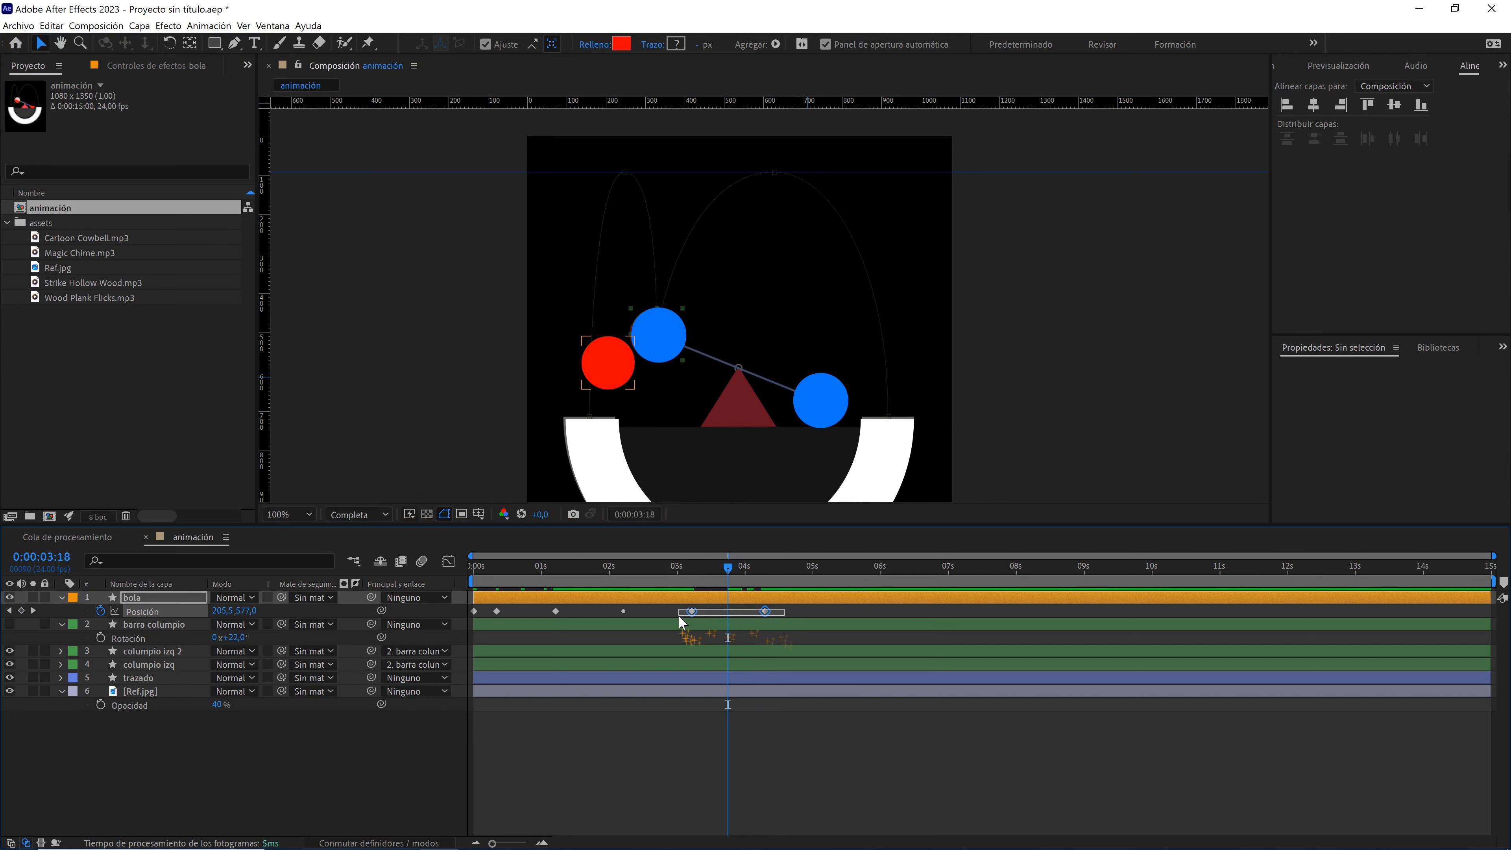
{"action": "left_click", "coordinate": [723, 616]}
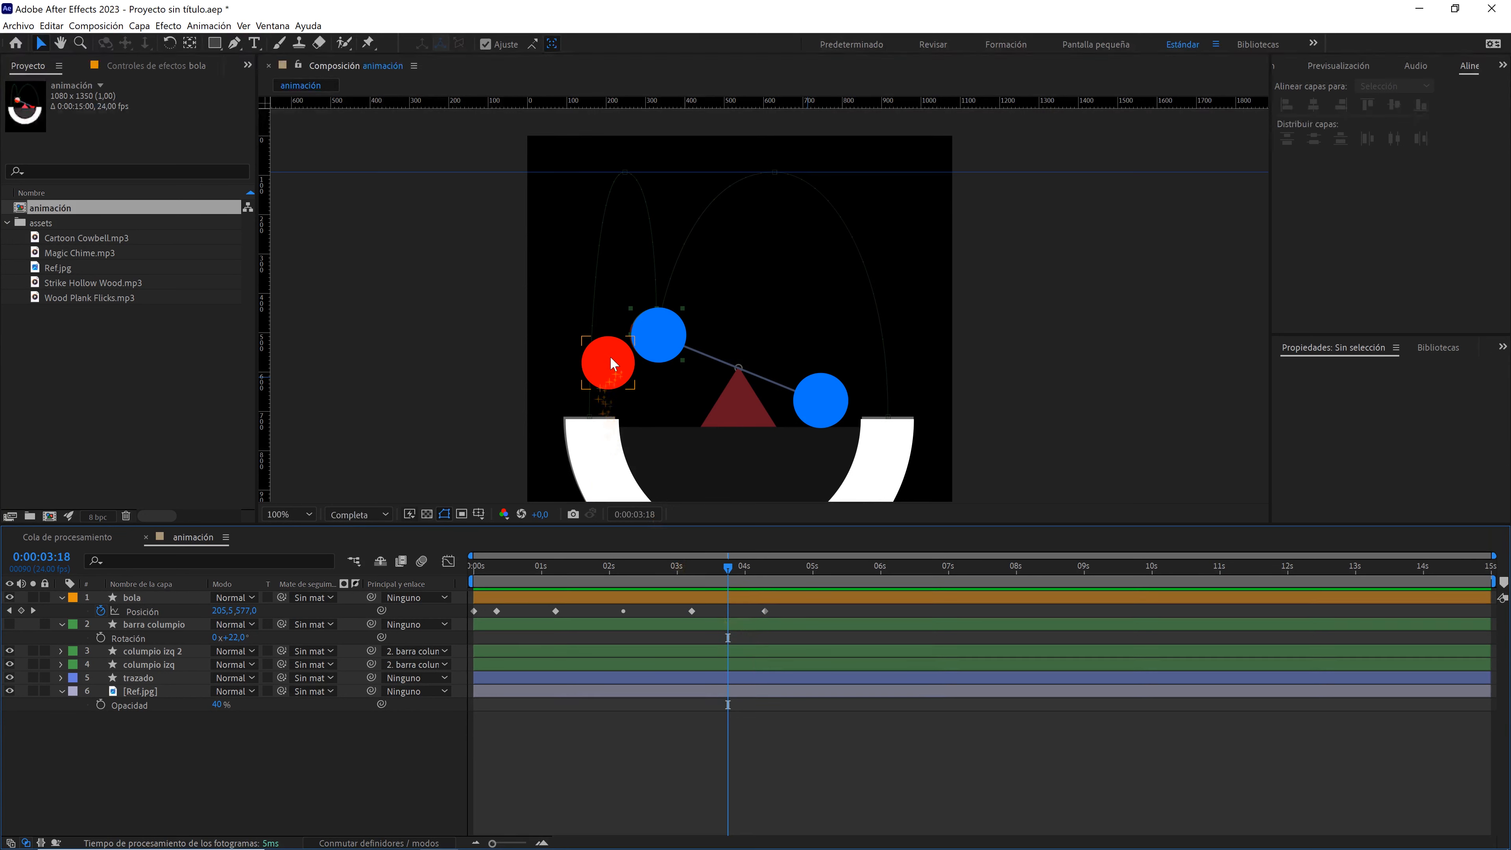
{"action": "left_click", "coordinate": [628, 372]}
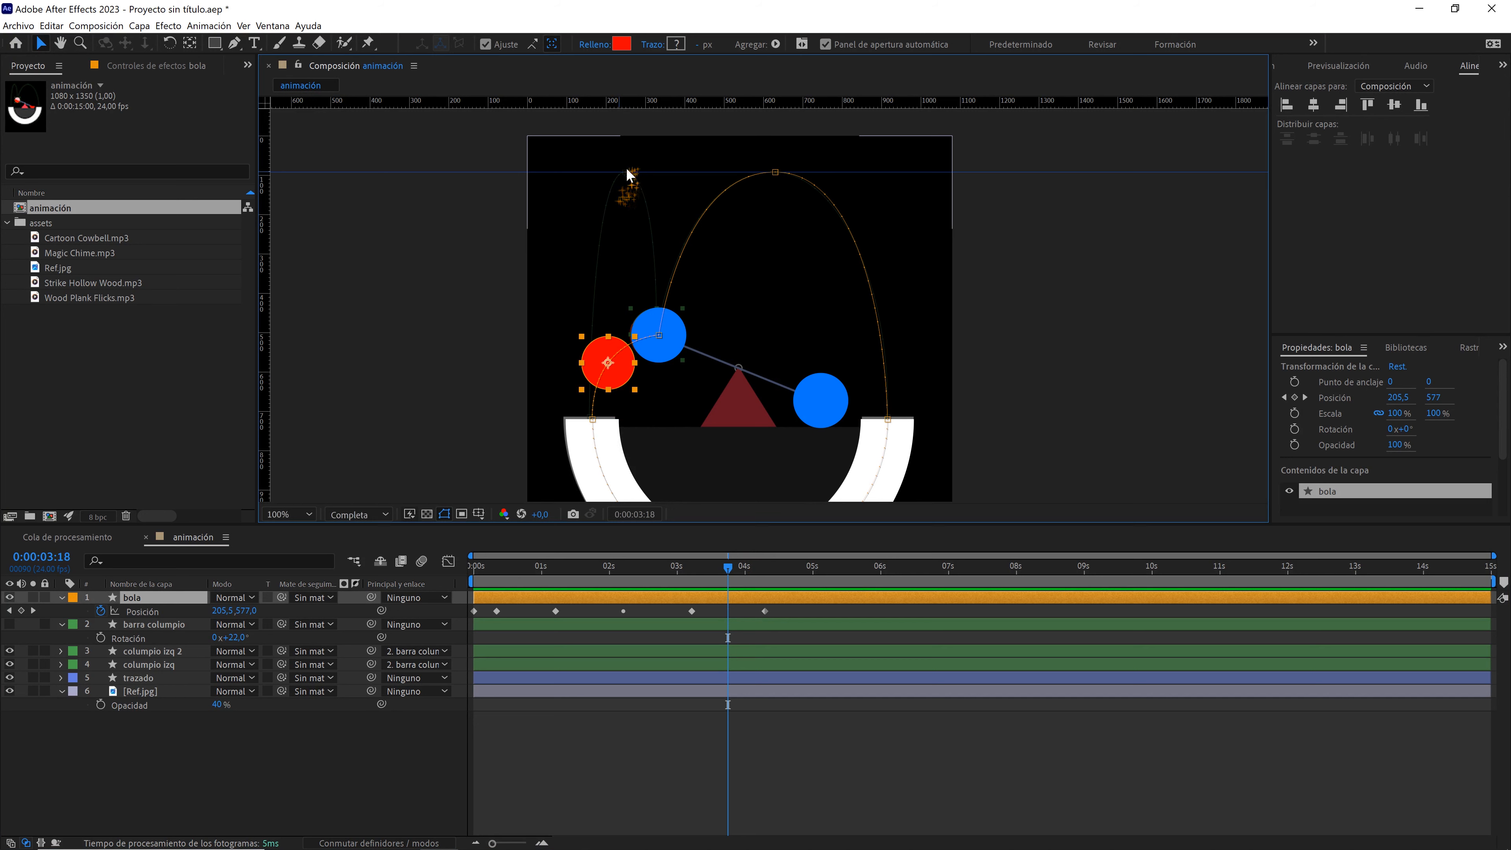
{"action": "left_click_drag", "start_coordinate": [620, 372], "coordinate": [634, 184]}
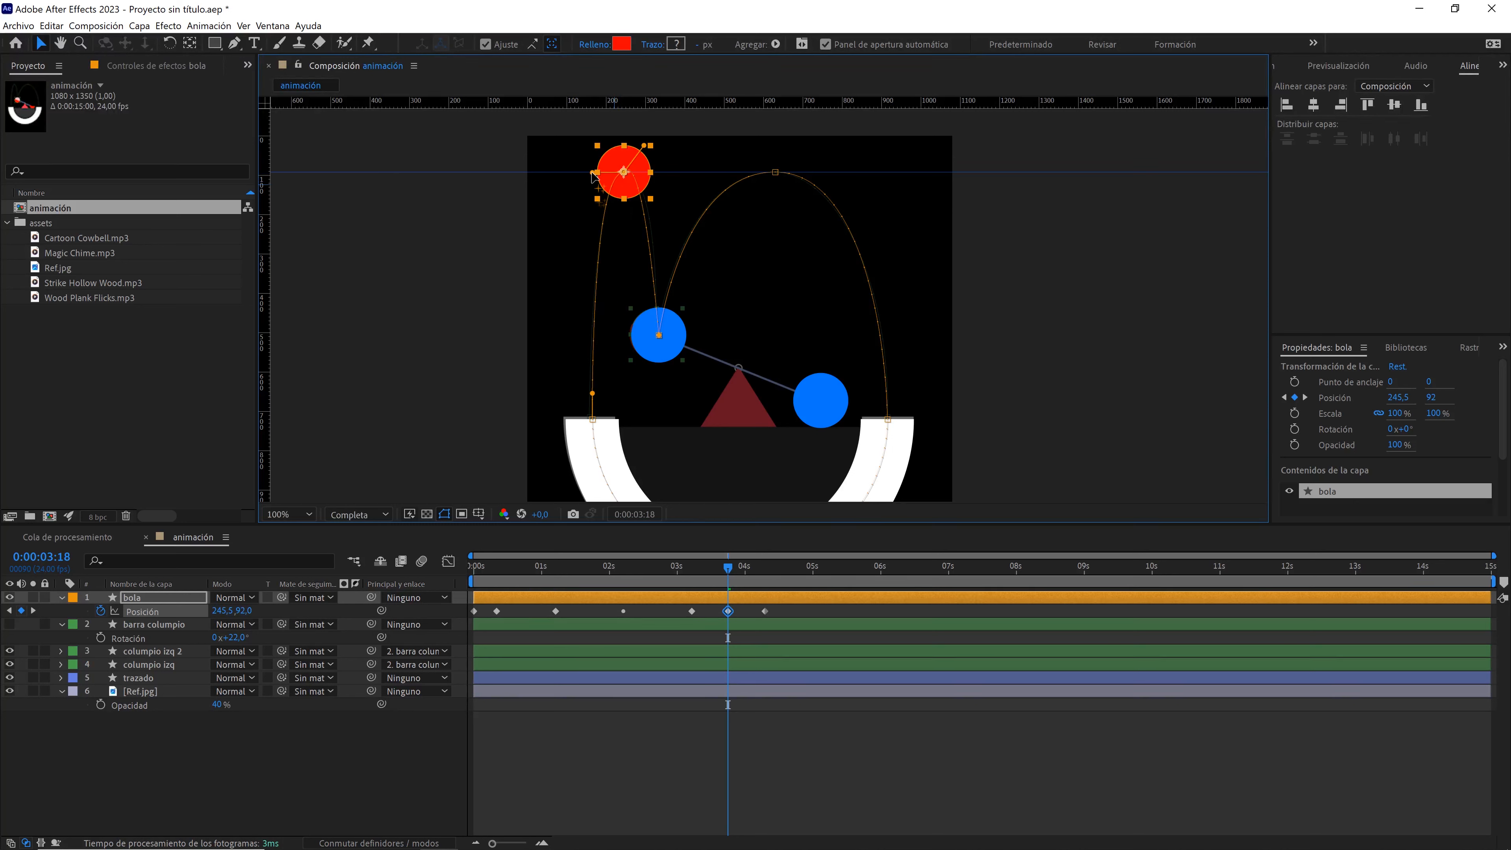
{"action": "left_click_drag", "start_coordinate": [644, 146], "coordinate": [661, 169]}
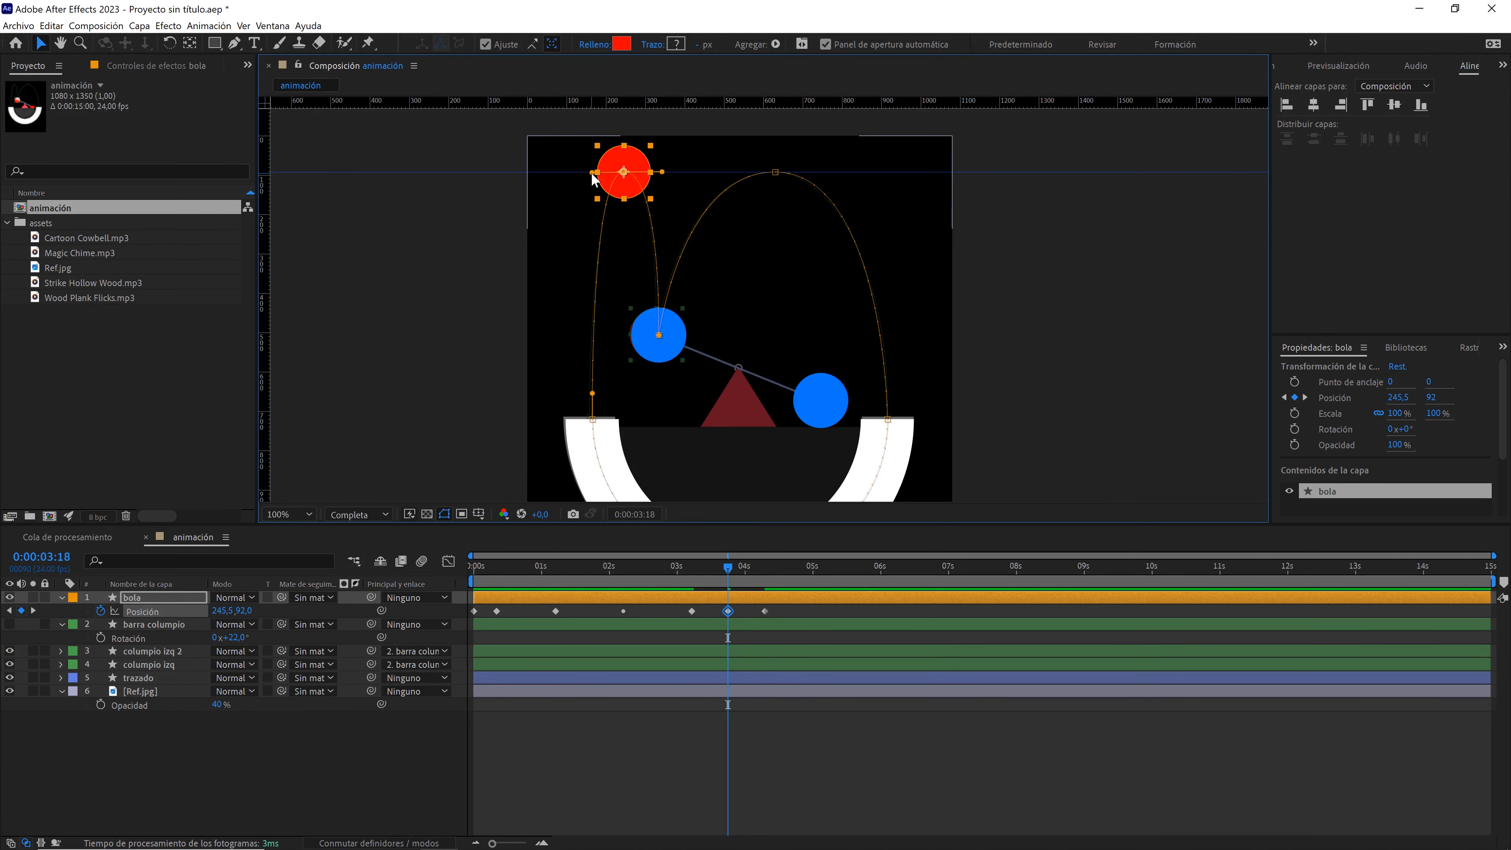
- Fit the whole composition in the view and preview bola's complete motion from the first frame
{"action": "left_click_drag", "start_coordinate": [793, 404], "coordinate": [810, 331]}
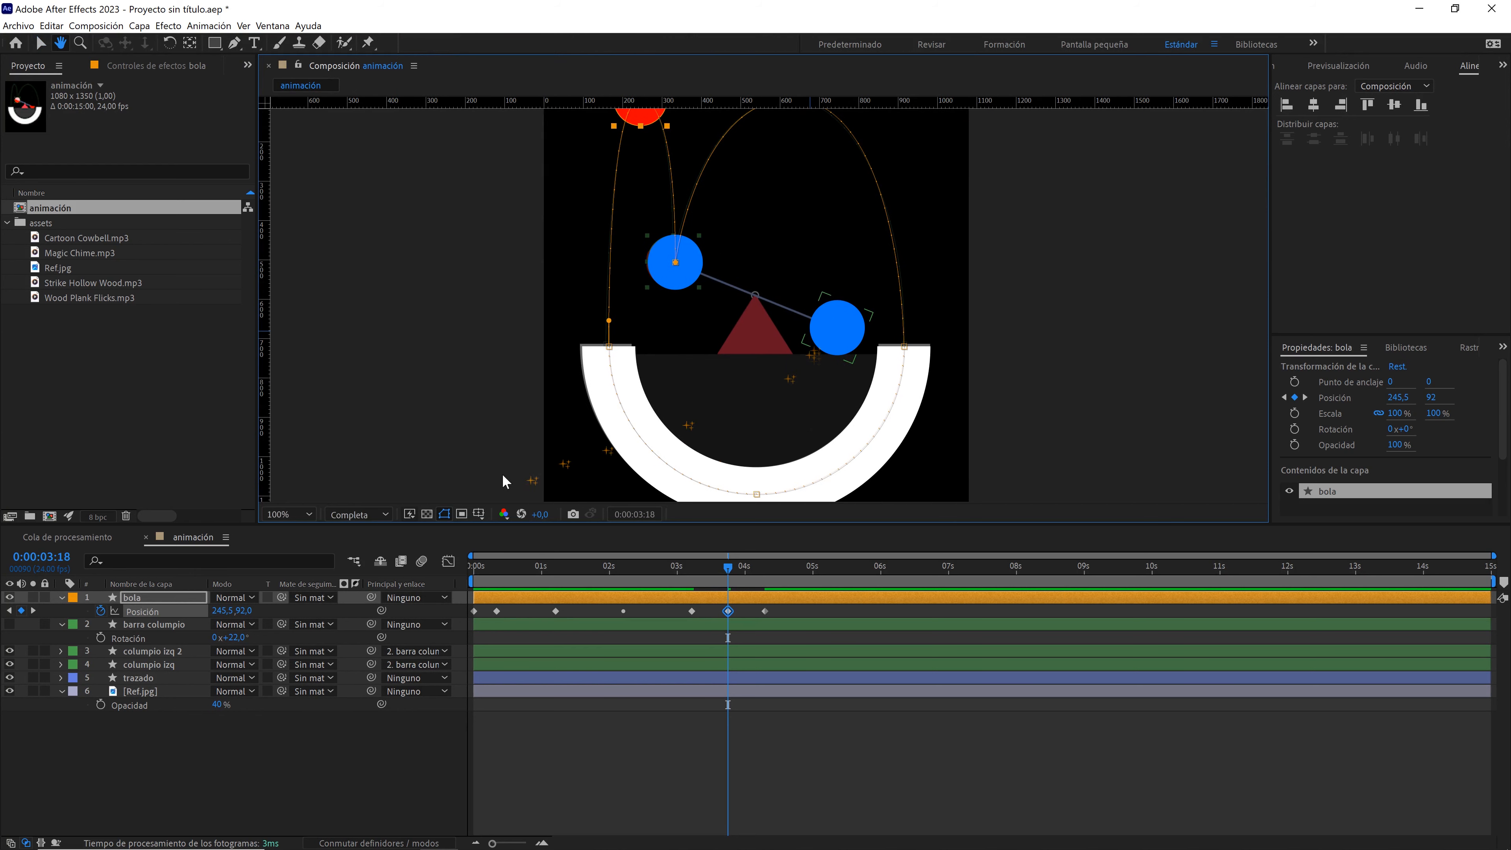
{"action": "left_click", "coordinate": [294, 516]}
{"action": "left_click", "coordinate": [292, 533]}
{"action": "left_click_drag", "start_coordinate": [632, 566], "coordinate": [474, 694]}
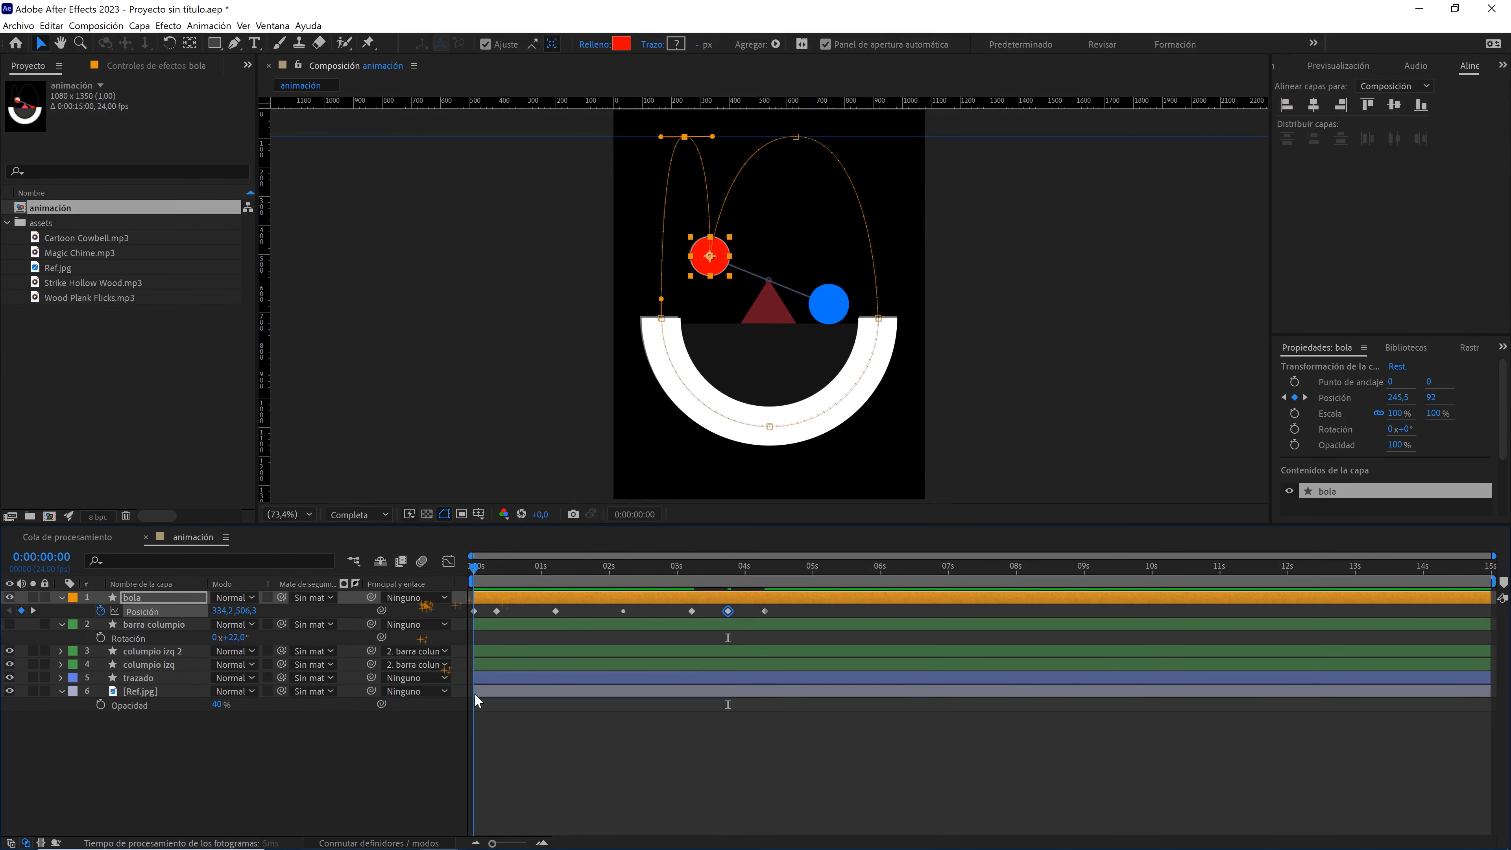
{"action": "left_click", "coordinate": [516, 737]}
{"action": "key", "text": "space"}
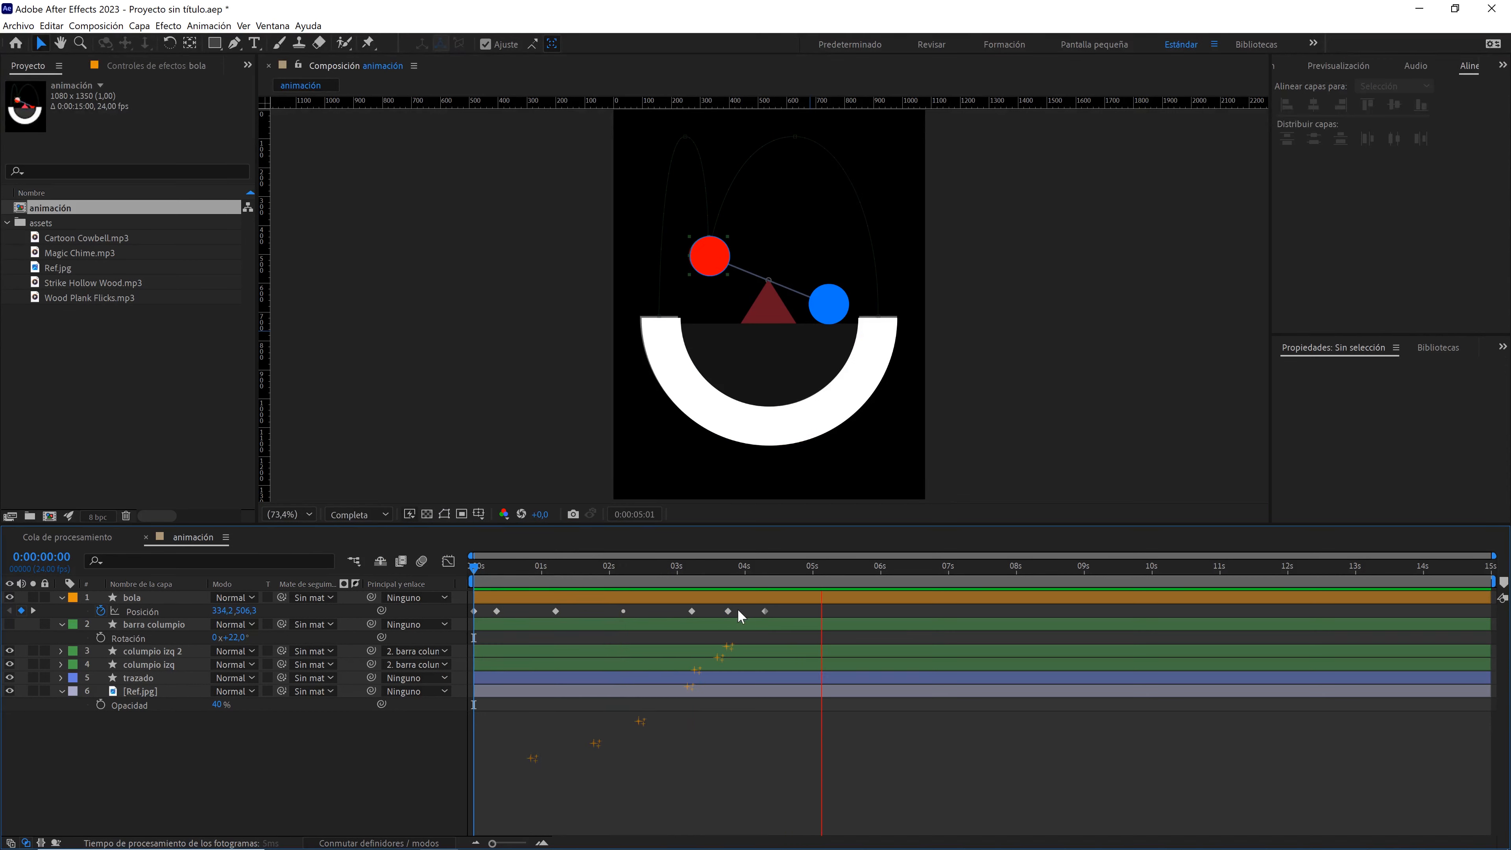
- Tighten bola's keyframe timing: track's right end at 0:00:00:18, left end at 0:00:01:02, and final landing at 0:00:01:19
{"action": "left_click_drag", "start_coordinate": [770, 567], "coordinate": [520, 558]}
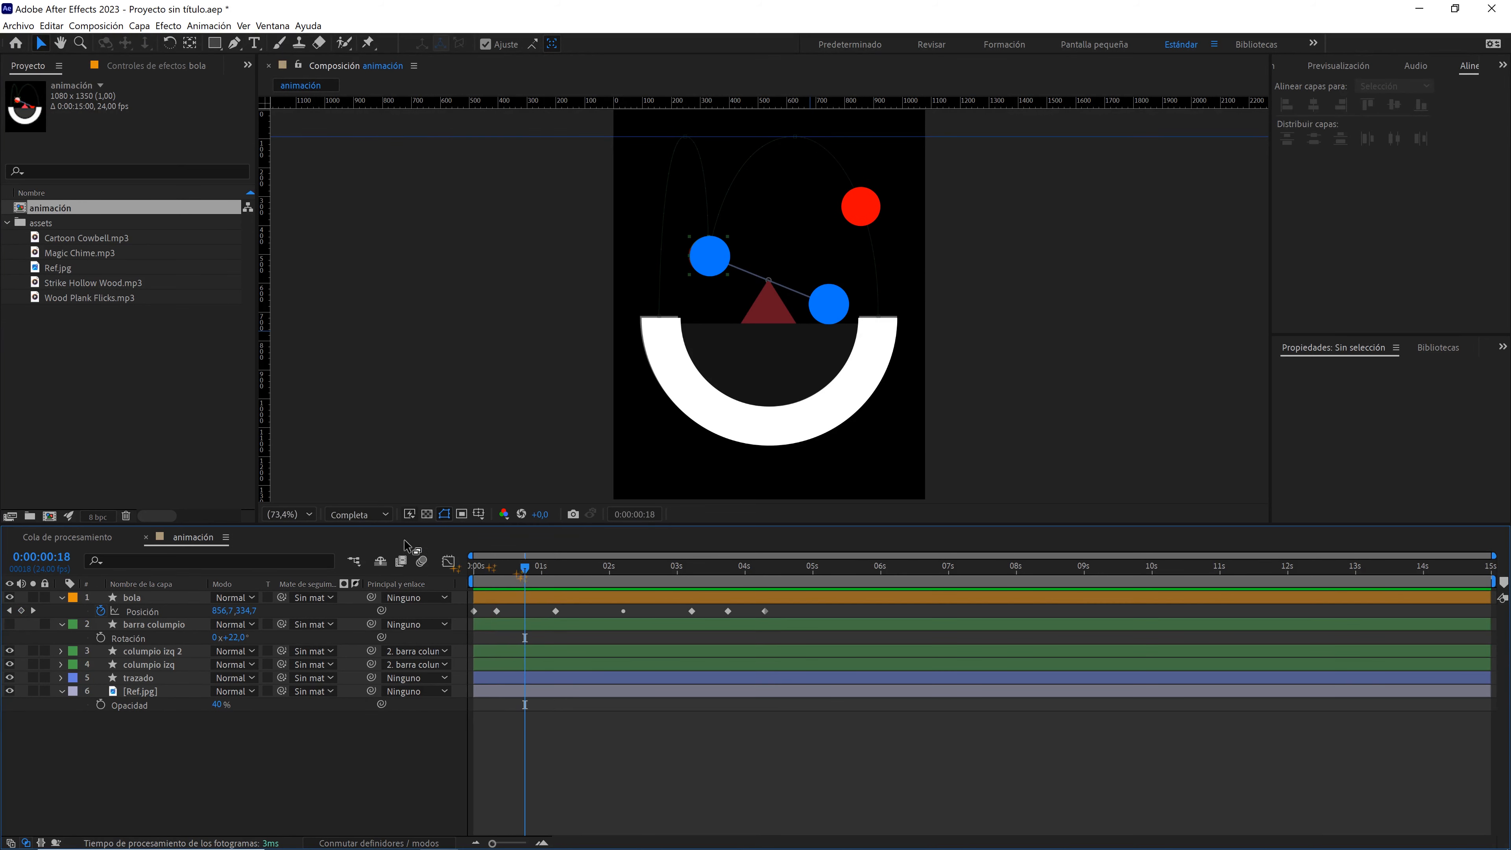
{"action": "left_click_drag", "start_coordinate": [557, 611], "coordinate": [553, 571]}
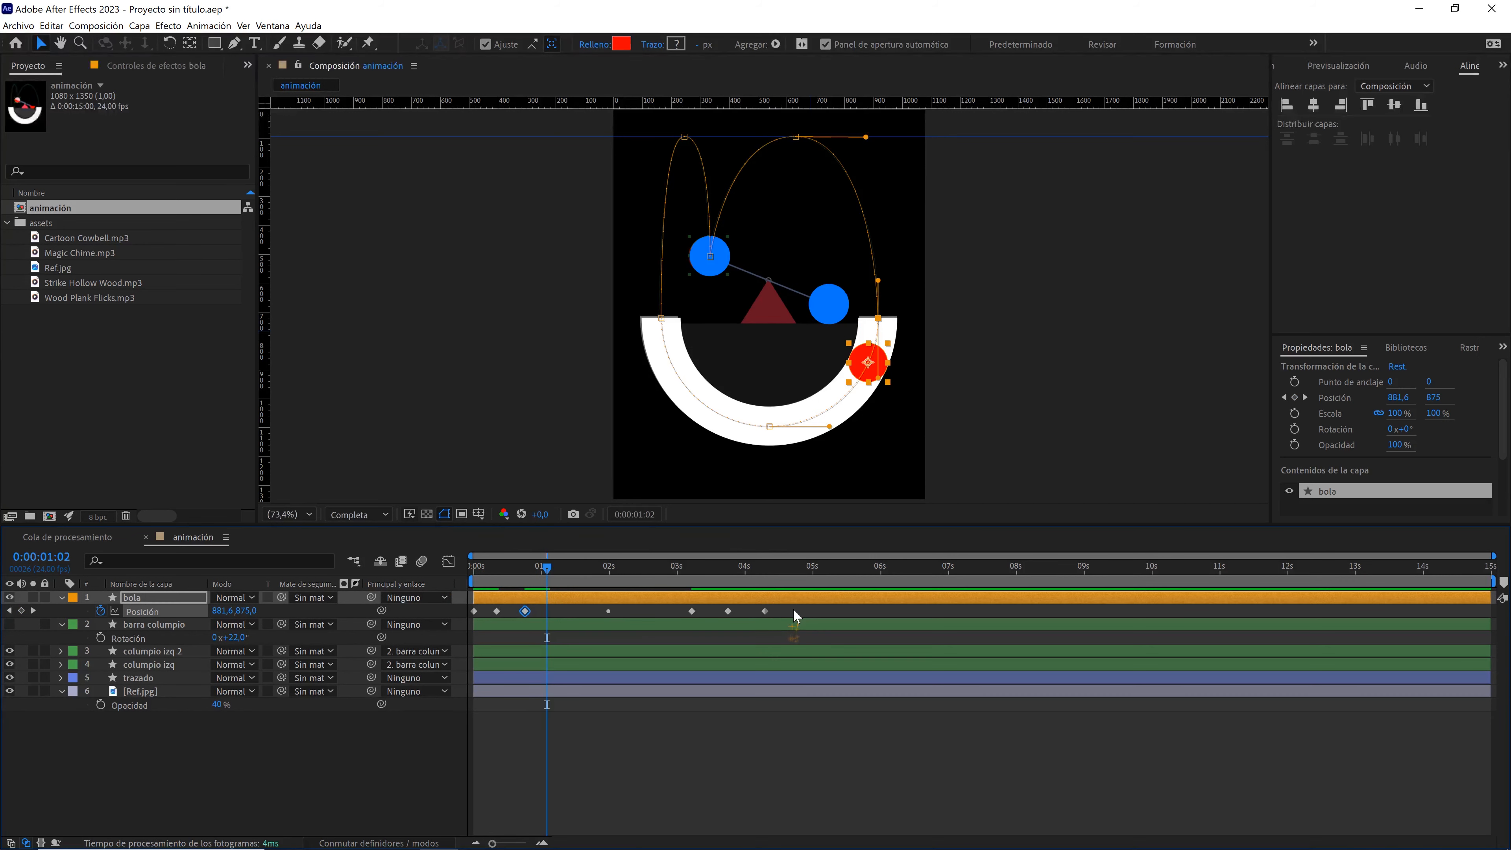
{"action": "left_click_drag", "start_coordinate": [794, 608], "coordinate": [678, 614]}
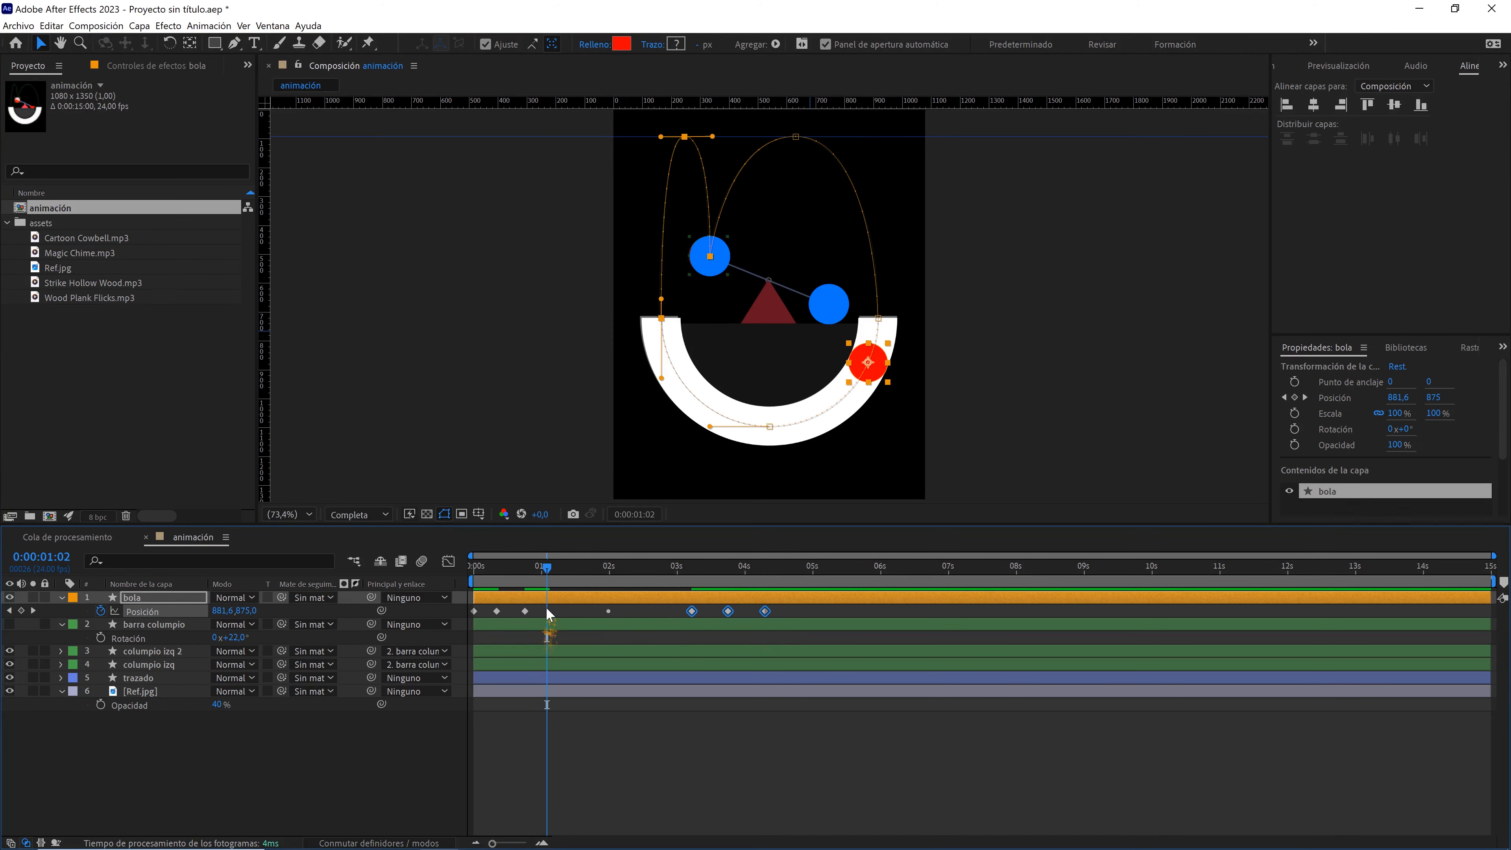
{"action": "left_click_drag", "start_coordinate": [756, 610], "coordinate": [622, 613]}
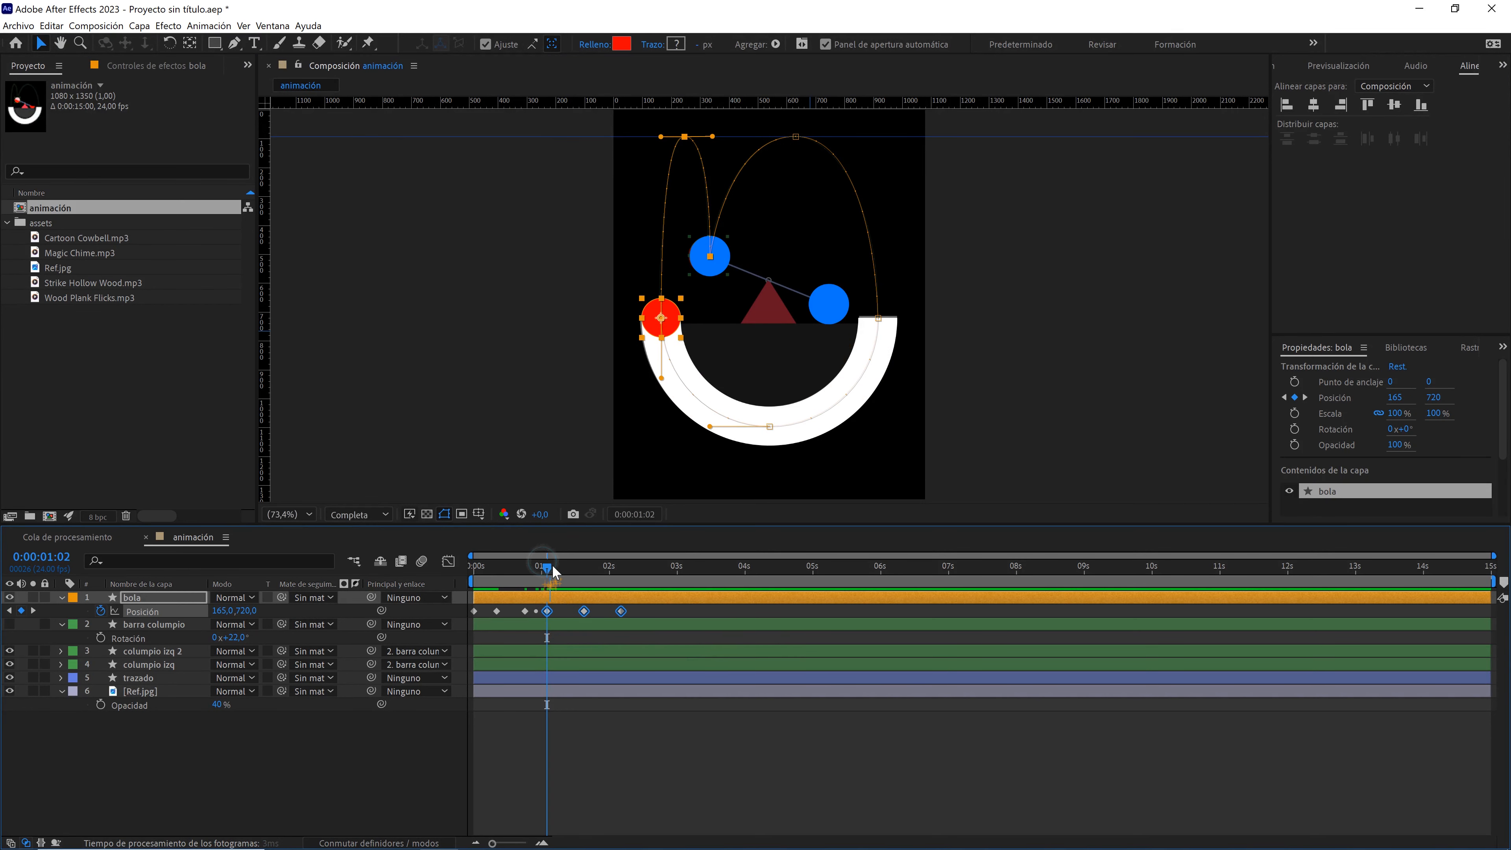
{"action": "left_click_drag", "start_coordinate": [548, 570], "coordinate": [603, 611]}
{"action": "left_click", "coordinate": [589, 610]}
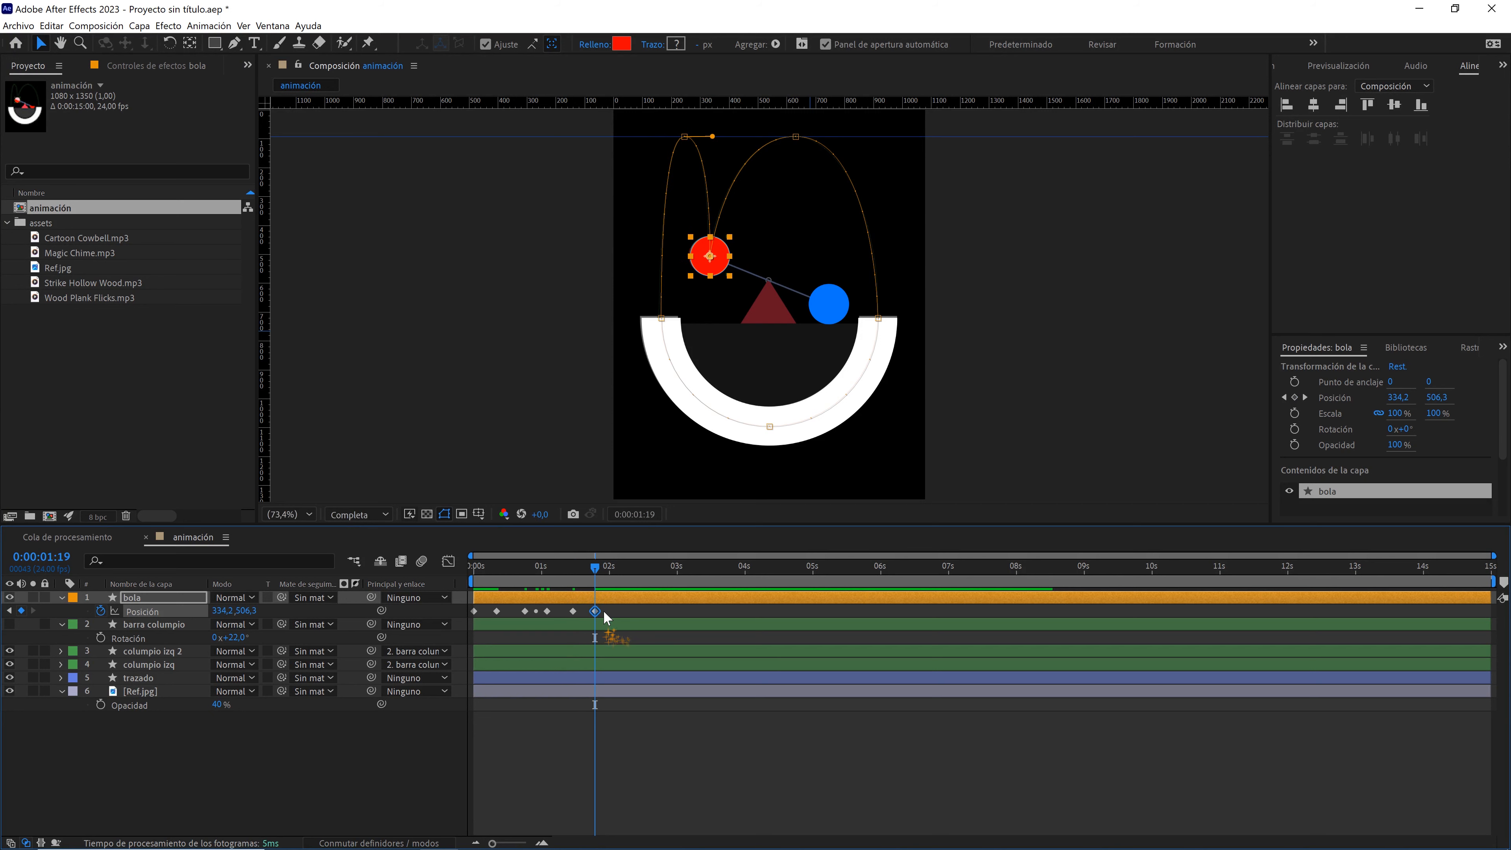
{"action": "left_click", "coordinate": [614, 611]}
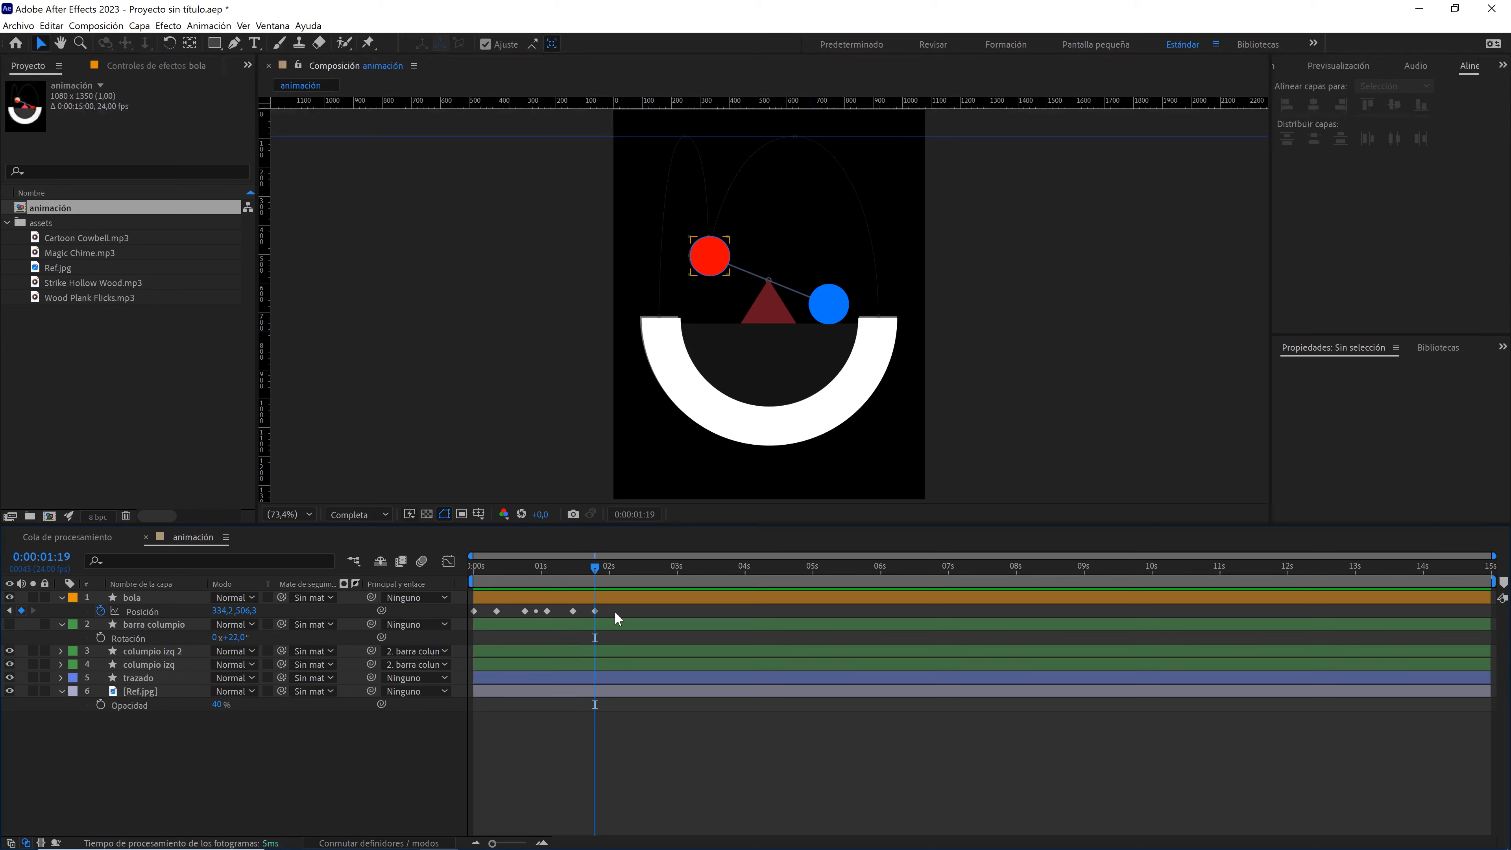
- Apply Easy Ease to all of bola's position keyframes and display their speed graph, zoomed to the animated time range
{"action": "left_click_drag", "start_coordinate": [614, 611], "coordinate": [453, 618]}
{"action": "key", "text": "F9"}
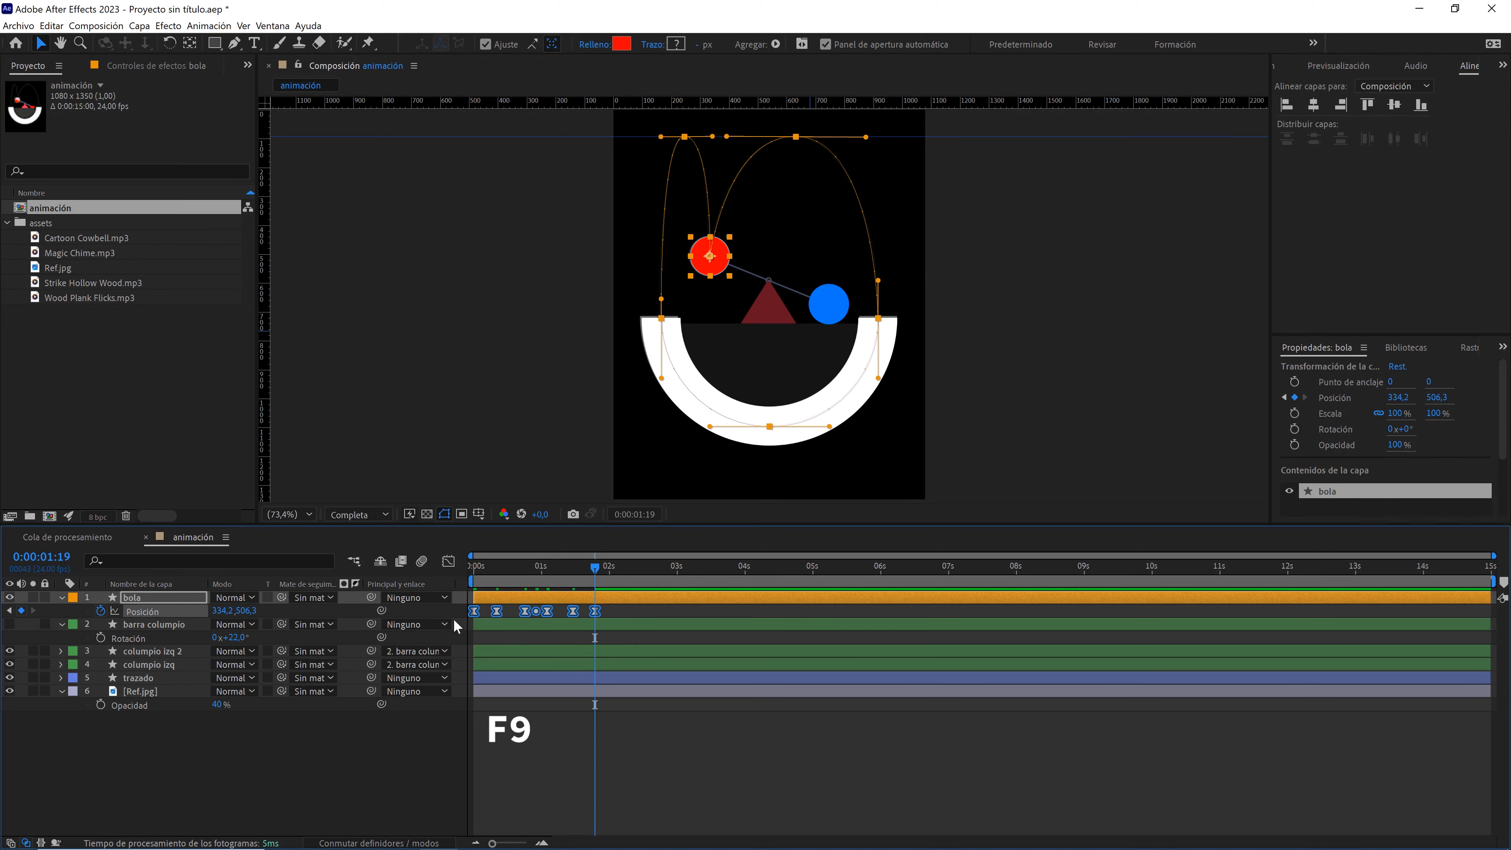
{"action": "left_click_drag", "start_coordinate": [497, 845], "coordinate": [515, 846]}
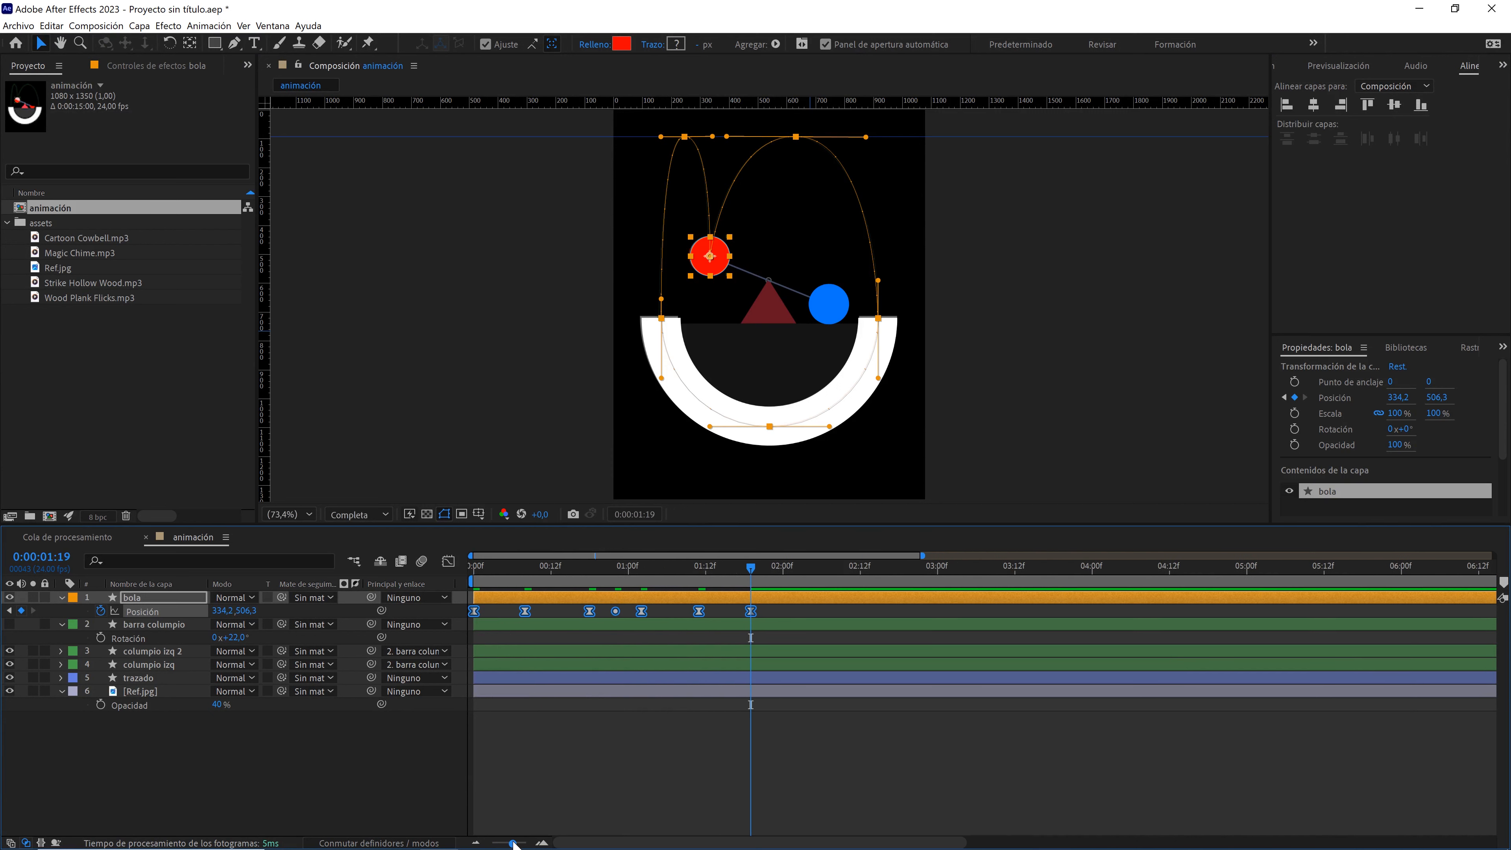
{"action": "left_click", "coordinate": [448, 561]}
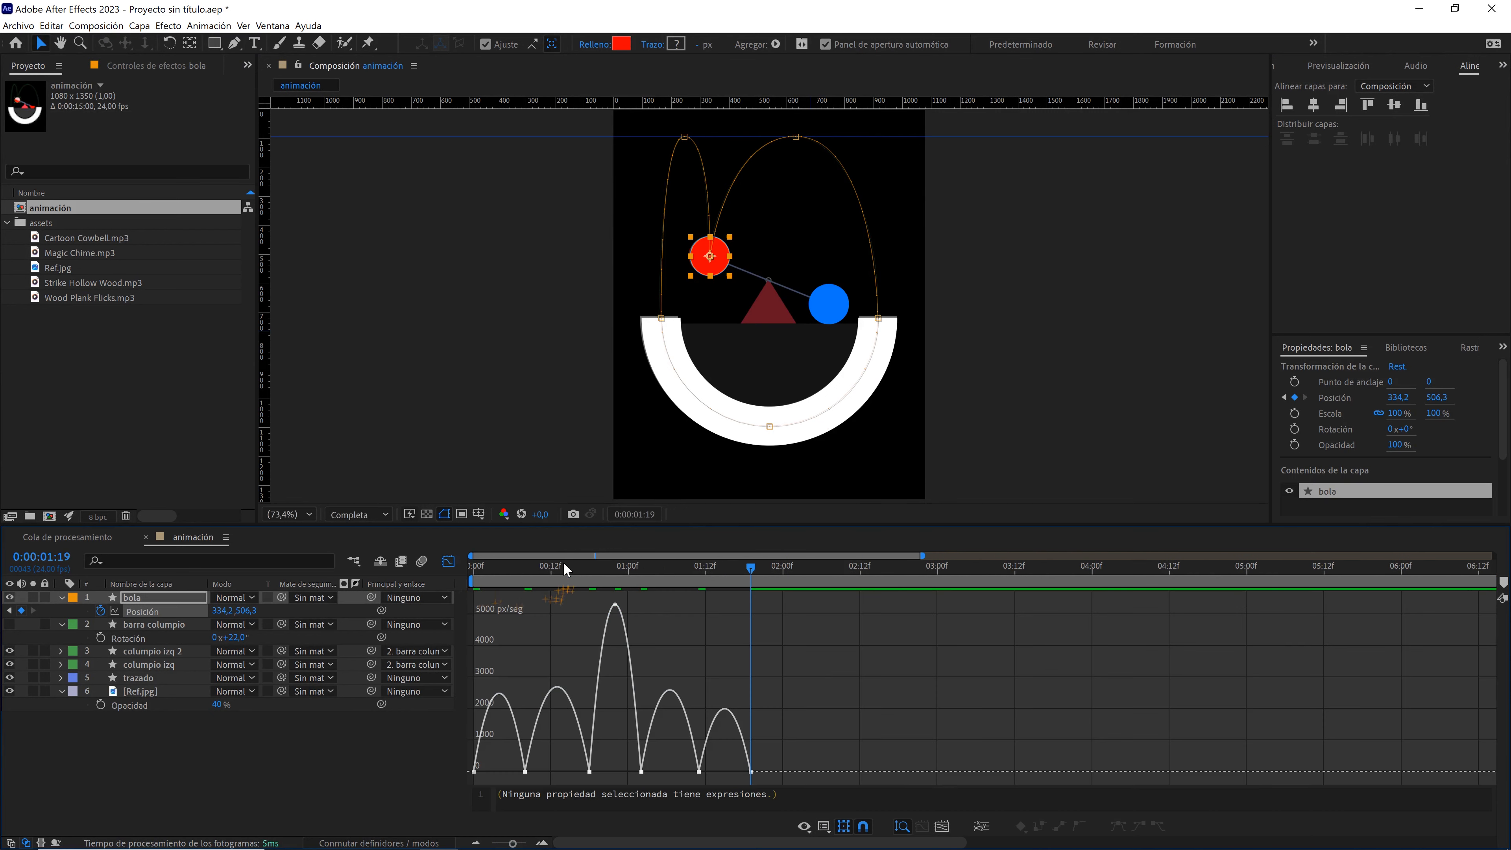
{"action": "left_click_drag", "start_coordinate": [564, 569], "coordinate": [486, 568]}
{"action": "left_click_drag", "start_coordinate": [514, 844], "coordinate": [524, 844]}
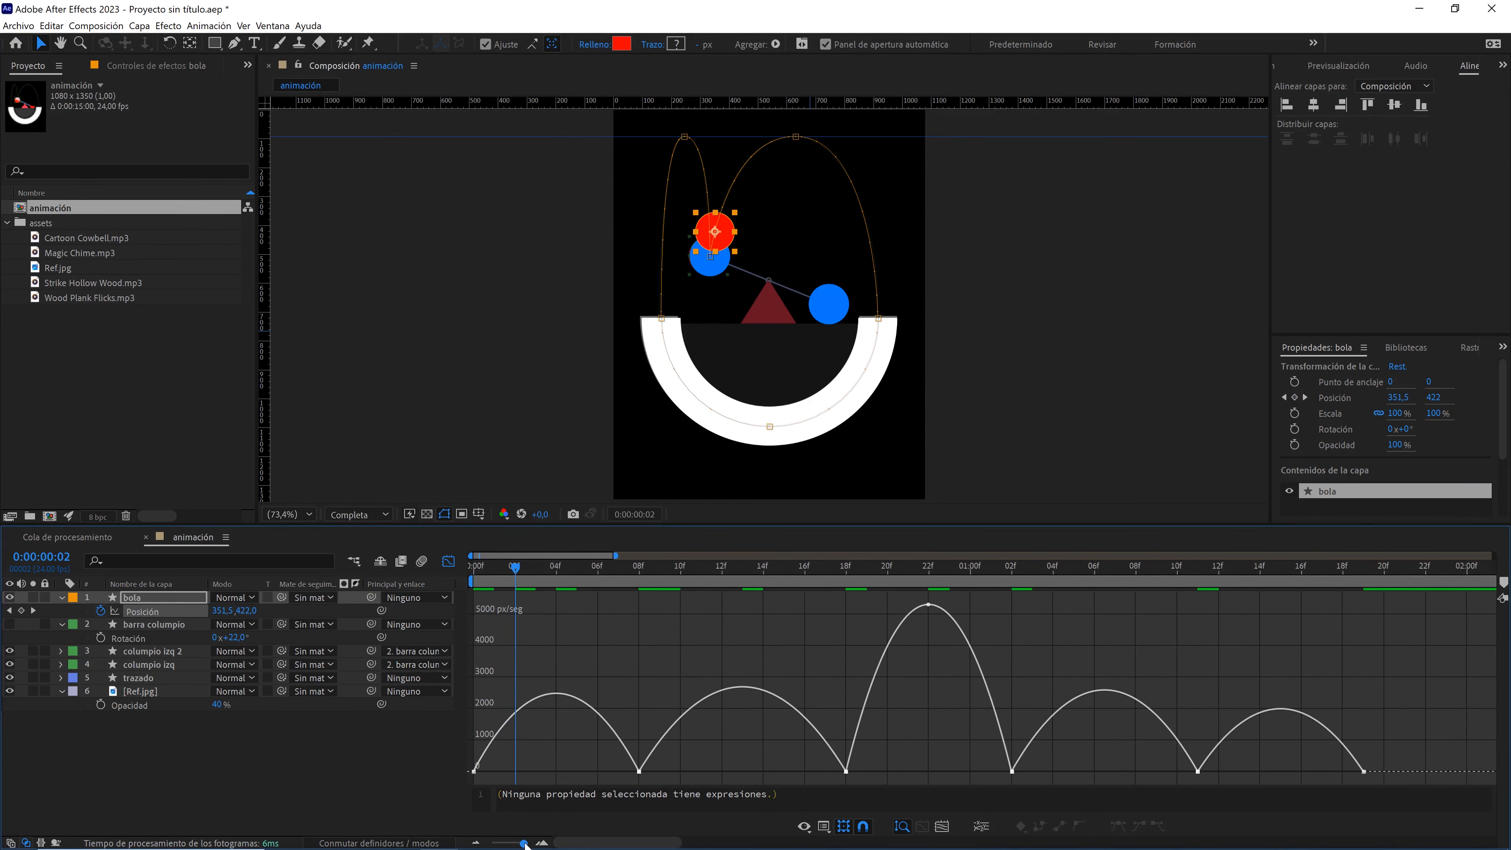
- Sharply shorten the outgoing velocity influence of bola's first position keyframe so the ball launches fast
{"action": "left_click_drag", "start_coordinate": [537, 744], "coordinate": [486, 773]}
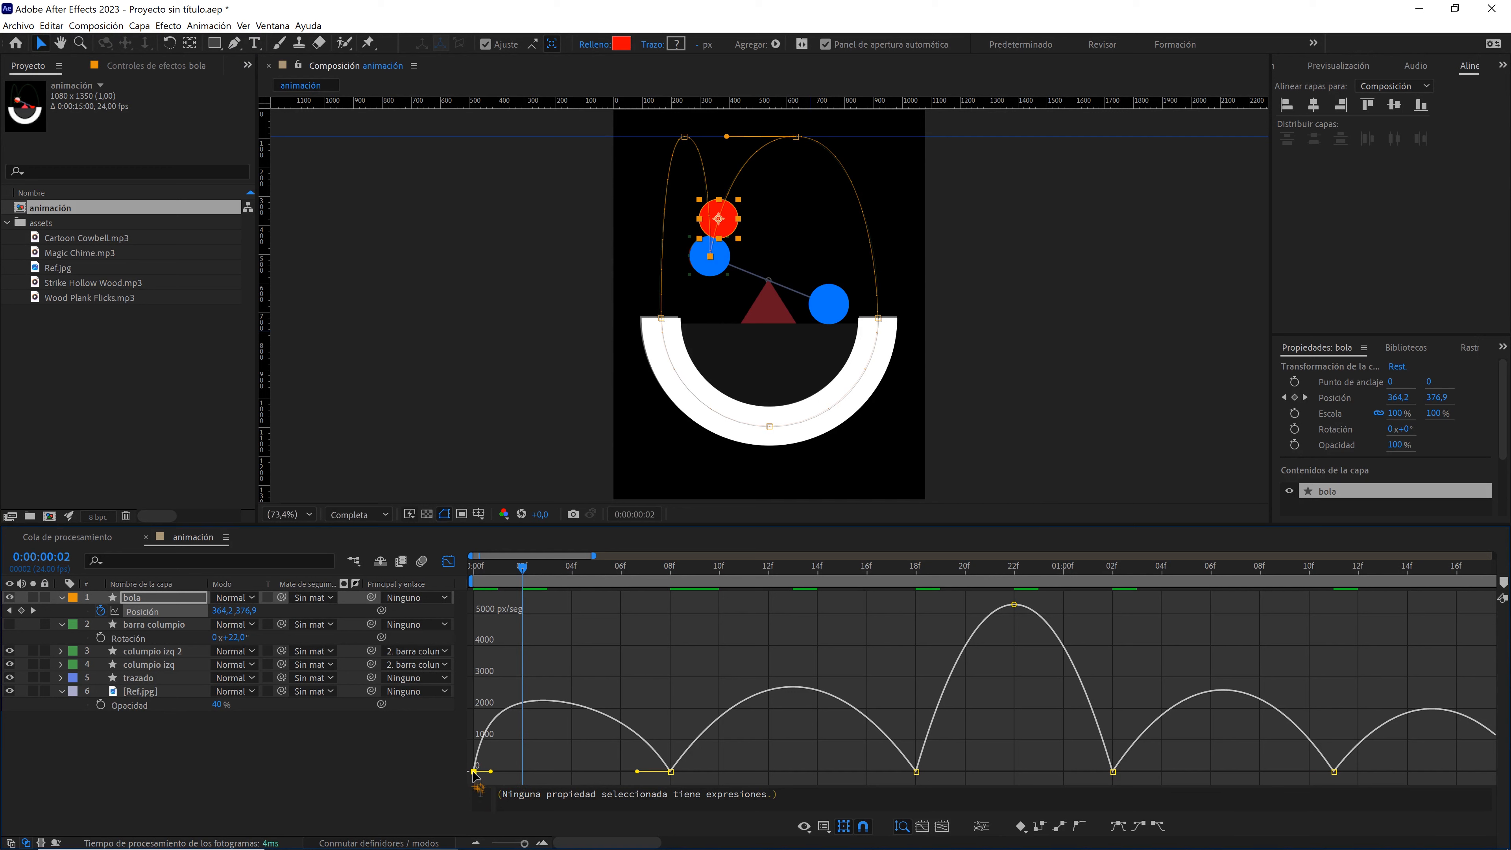
{"action": "double_click", "coordinate": [474, 772]}
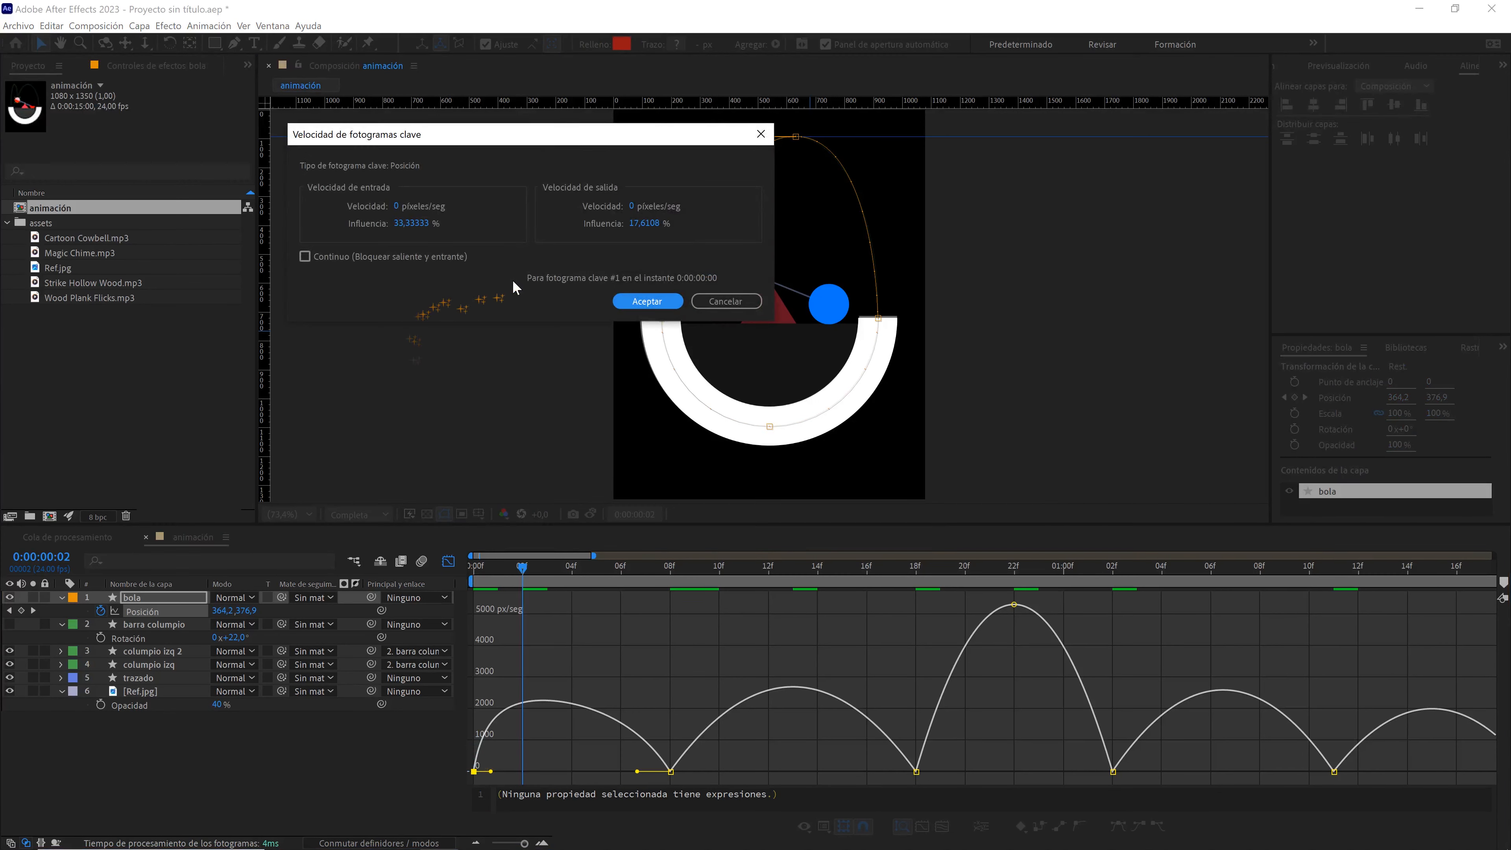
{"action": "left_click", "coordinate": [646, 223]}
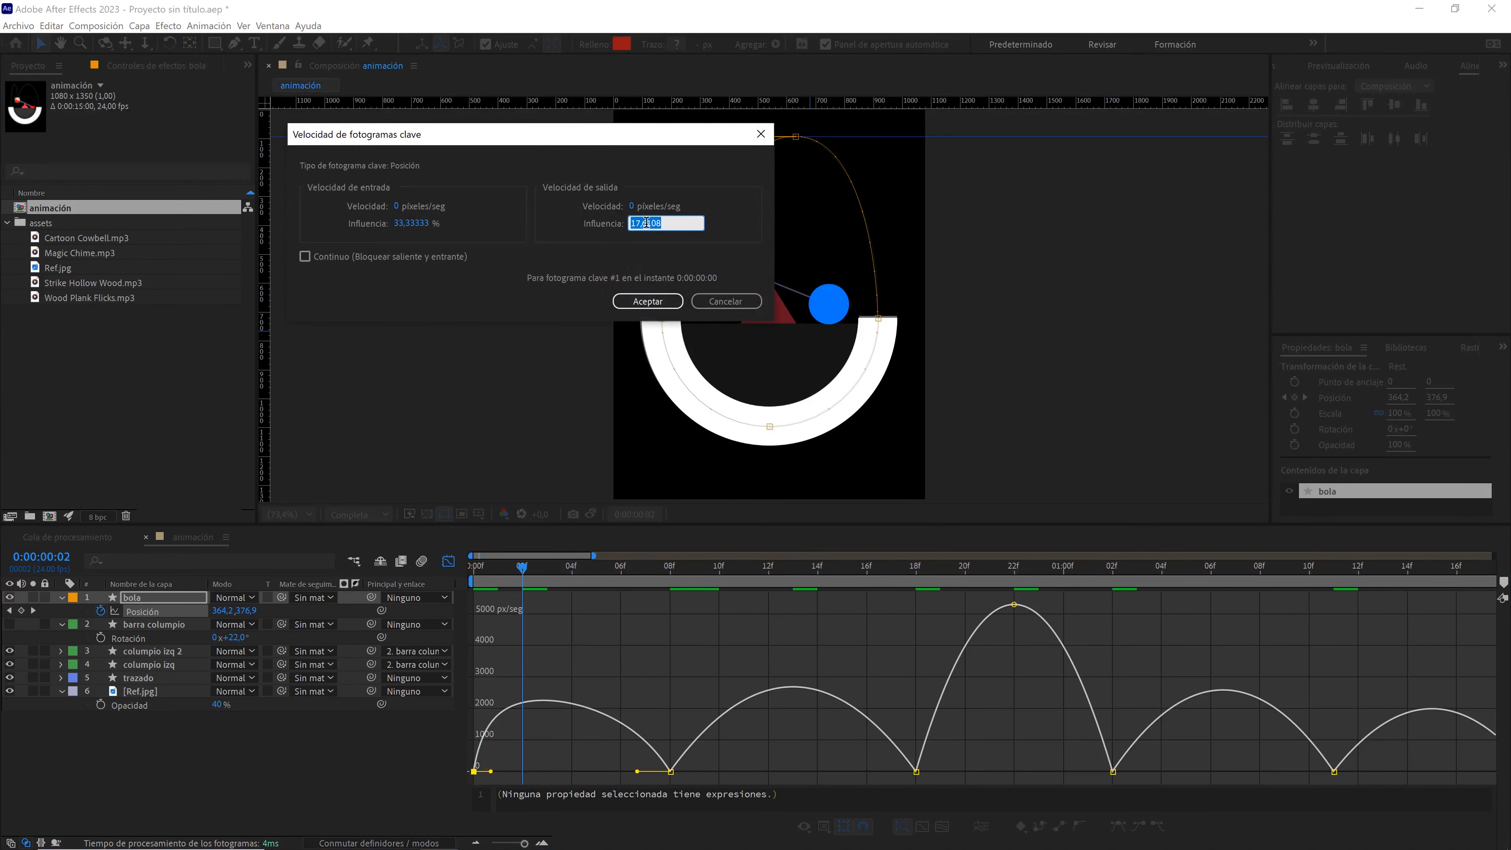
{"action": "left_click", "coordinate": [654, 302]}
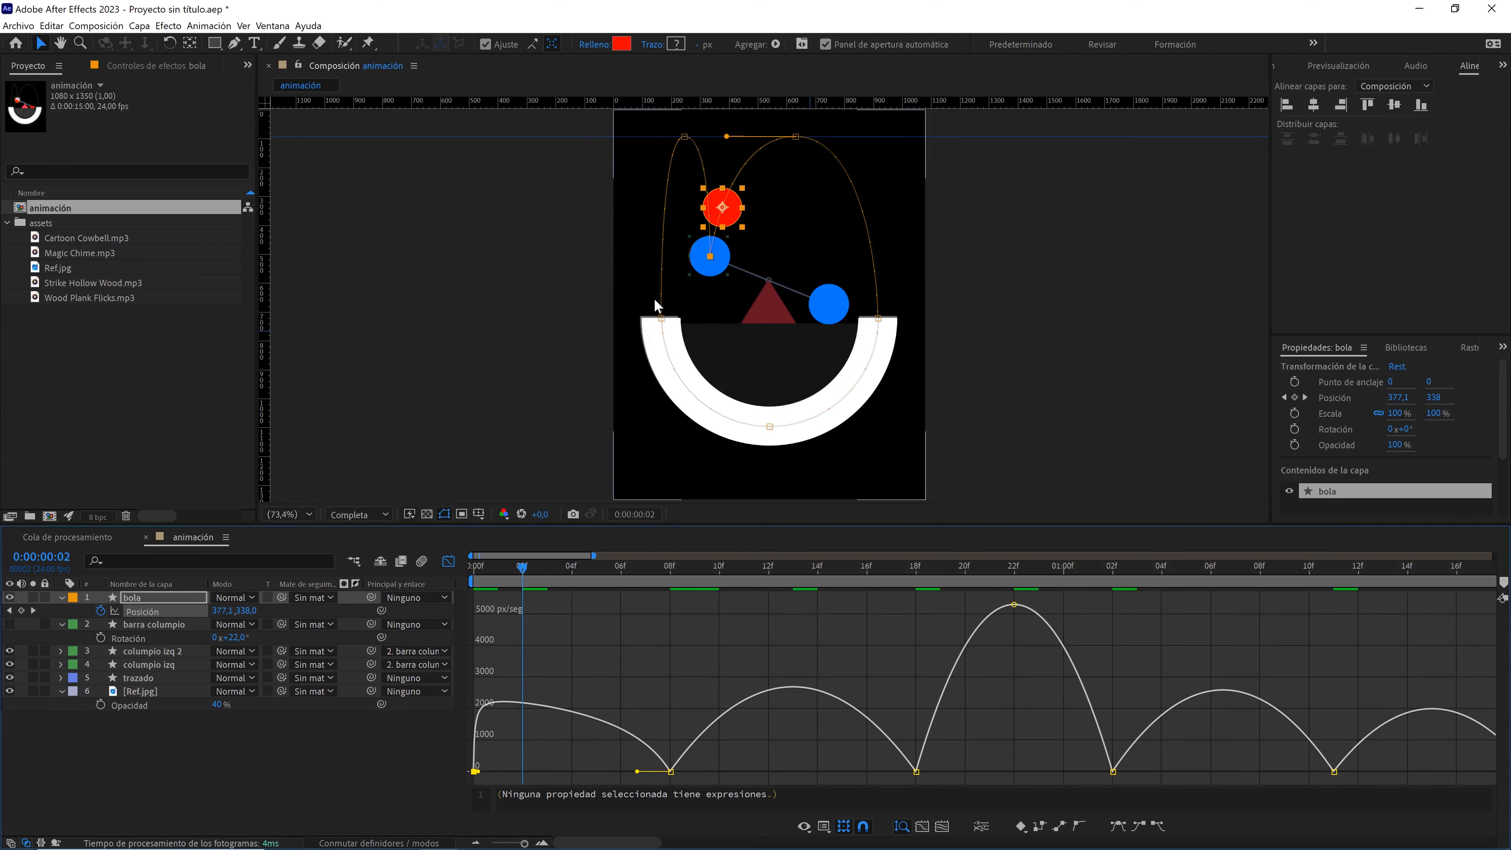
- Extend the incoming and outgoing influence of bola's wide-arc peak keyframe at 0:00:00:08 to 100% on both sides
{"action": "left_click_drag", "start_coordinate": [564, 567], "coordinate": [658, 580]}
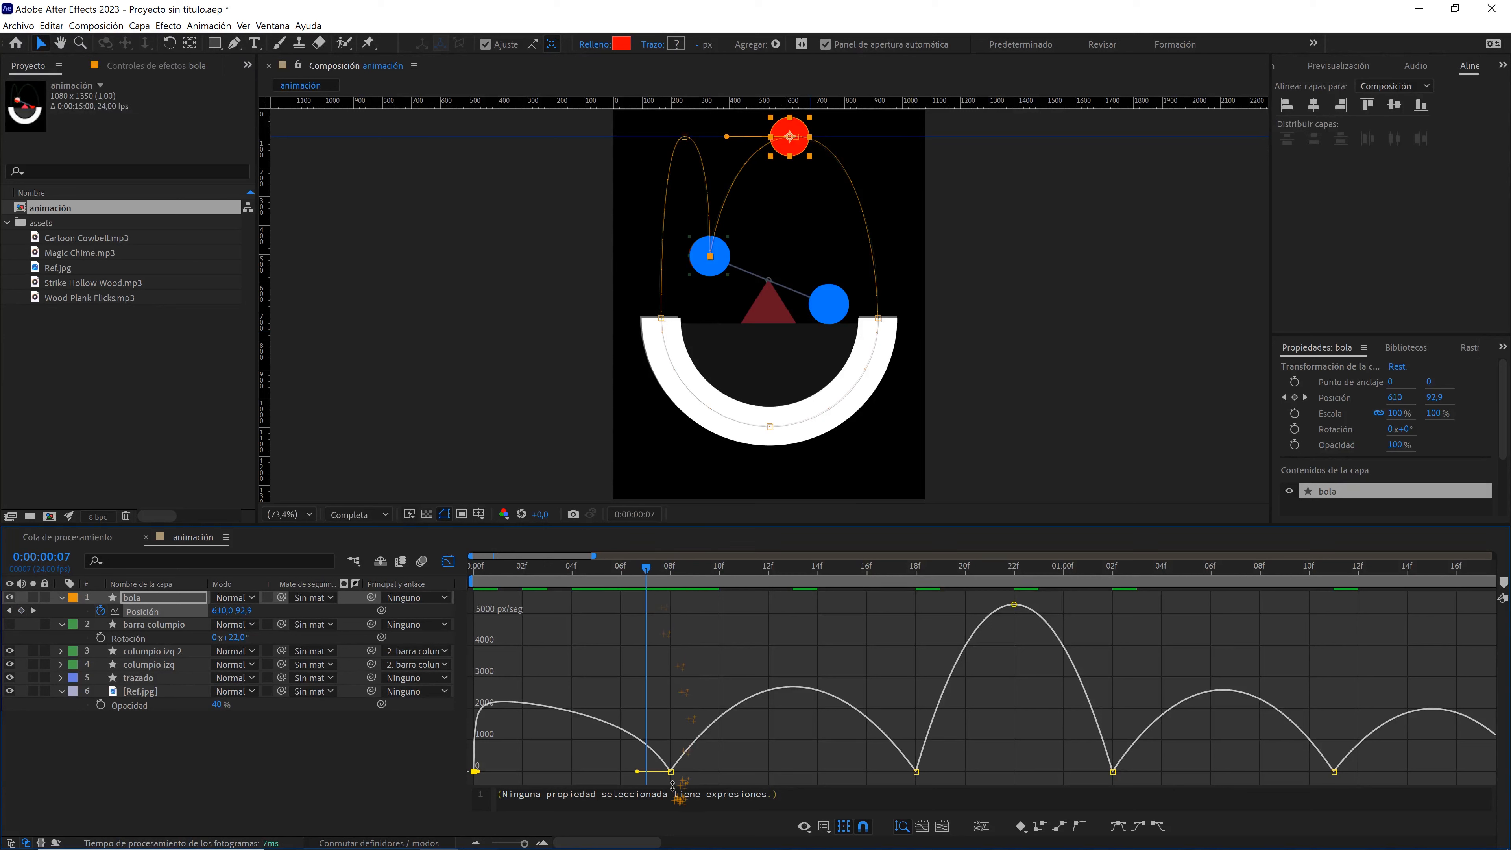
{"action": "left_click_drag", "start_coordinate": [637, 771], "coordinate": [571, 771]}
{"action": "left_click_drag", "start_coordinate": [711, 772], "coordinate": [793, 772]}
{"action": "left_click_drag", "start_coordinate": [659, 574], "coordinate": [777, 582]}
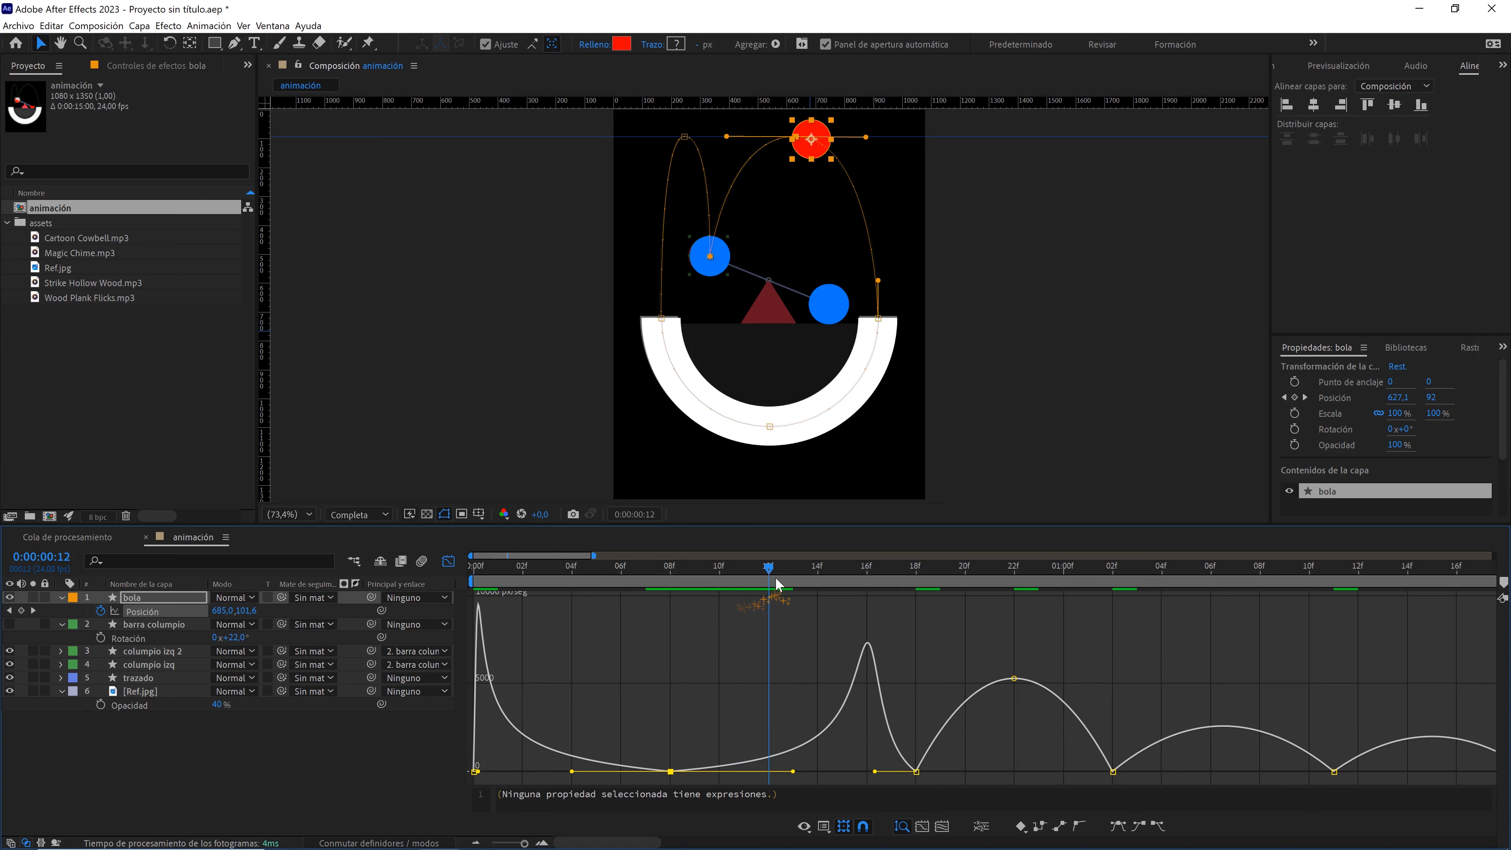
- Remove the easing from bola's three track keyframes, from 0:00:00:18 to 0:00:01:02, by switching their interpolation to constant speed
{"action": "left_click", "coordinate": [448, 562]}
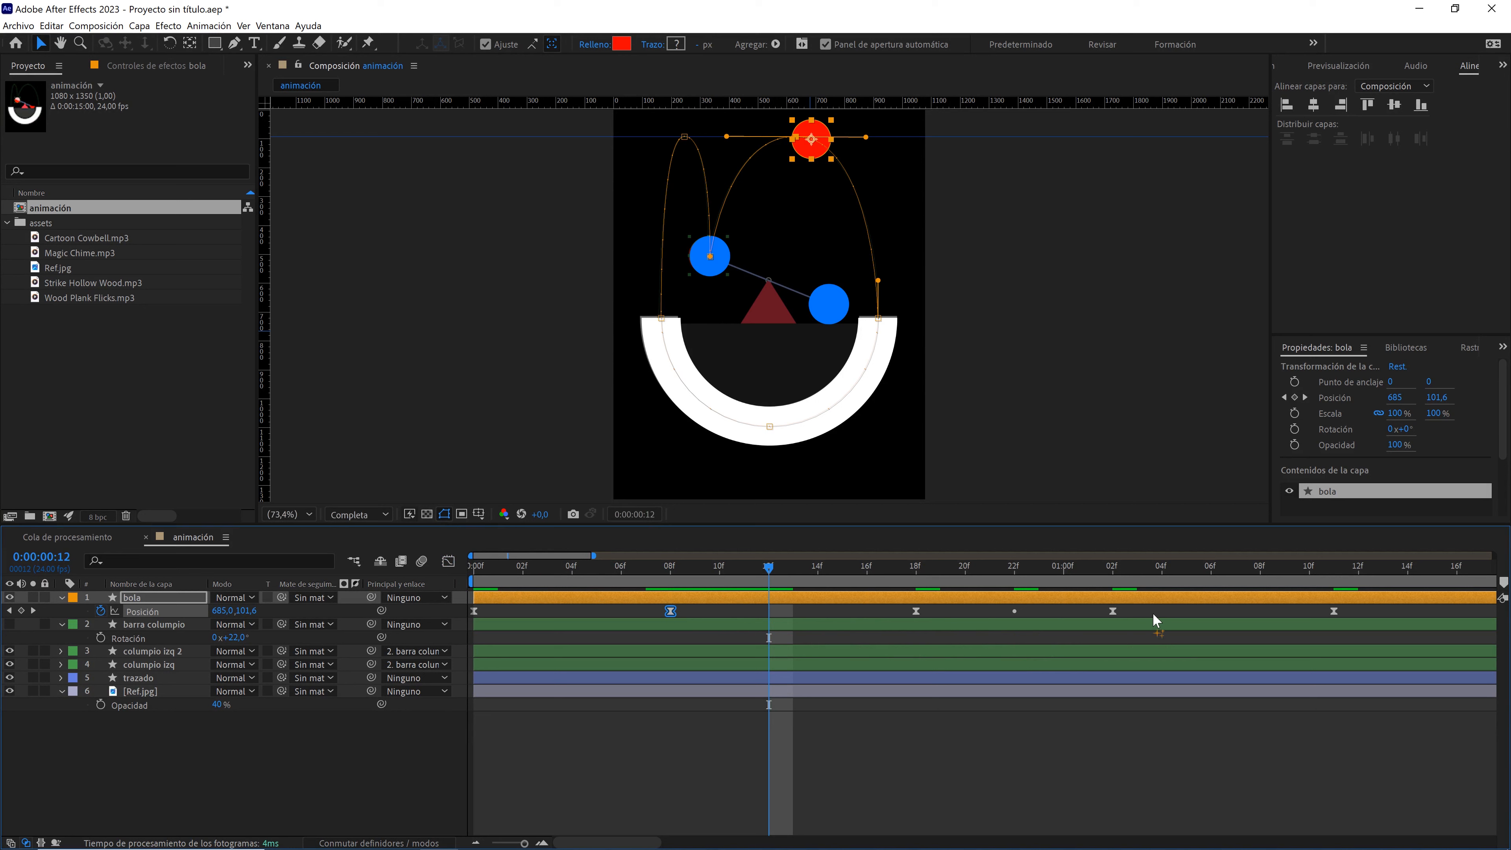
{"action": "left_click_drag", "start_coordinate": [1153, 613], "coordinate": [899, 625]}
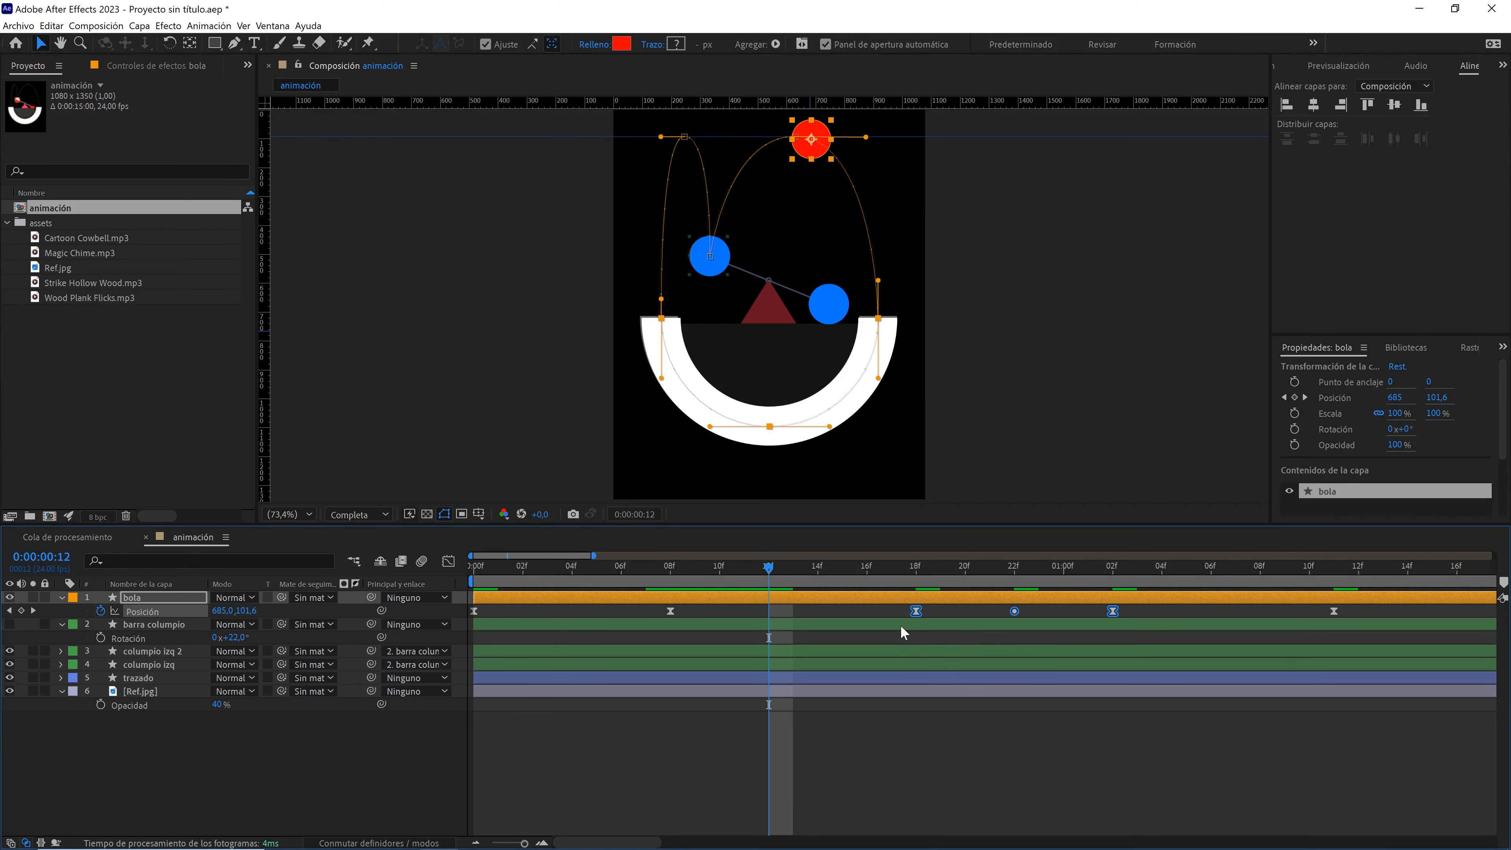
{"action": "left_click_drag", "start_coordinate": [526, 843], "coordinate": [520, 844]}
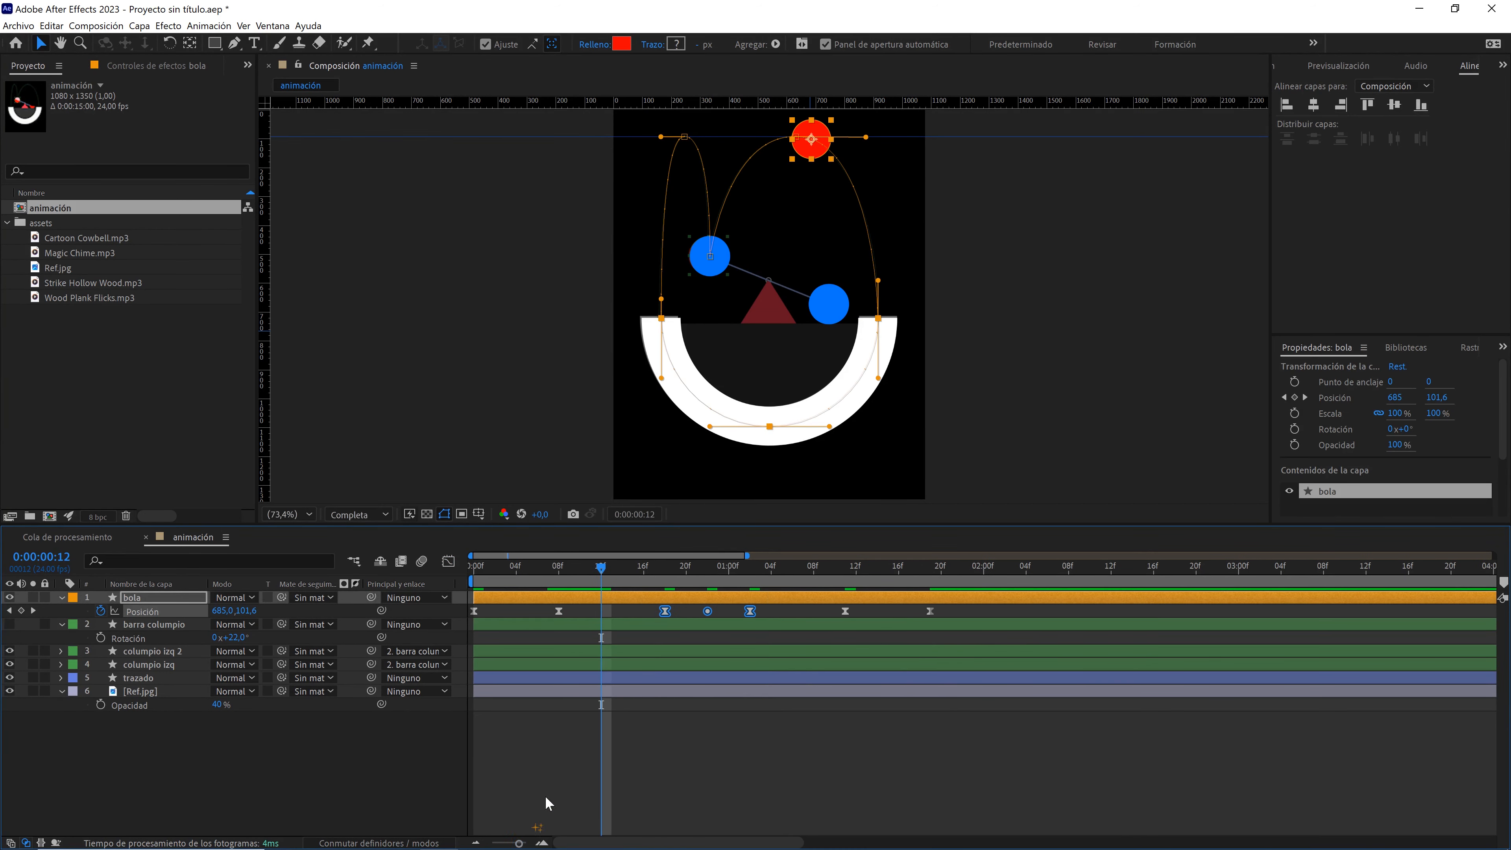
{"action": "key", "text": "ctrl"}
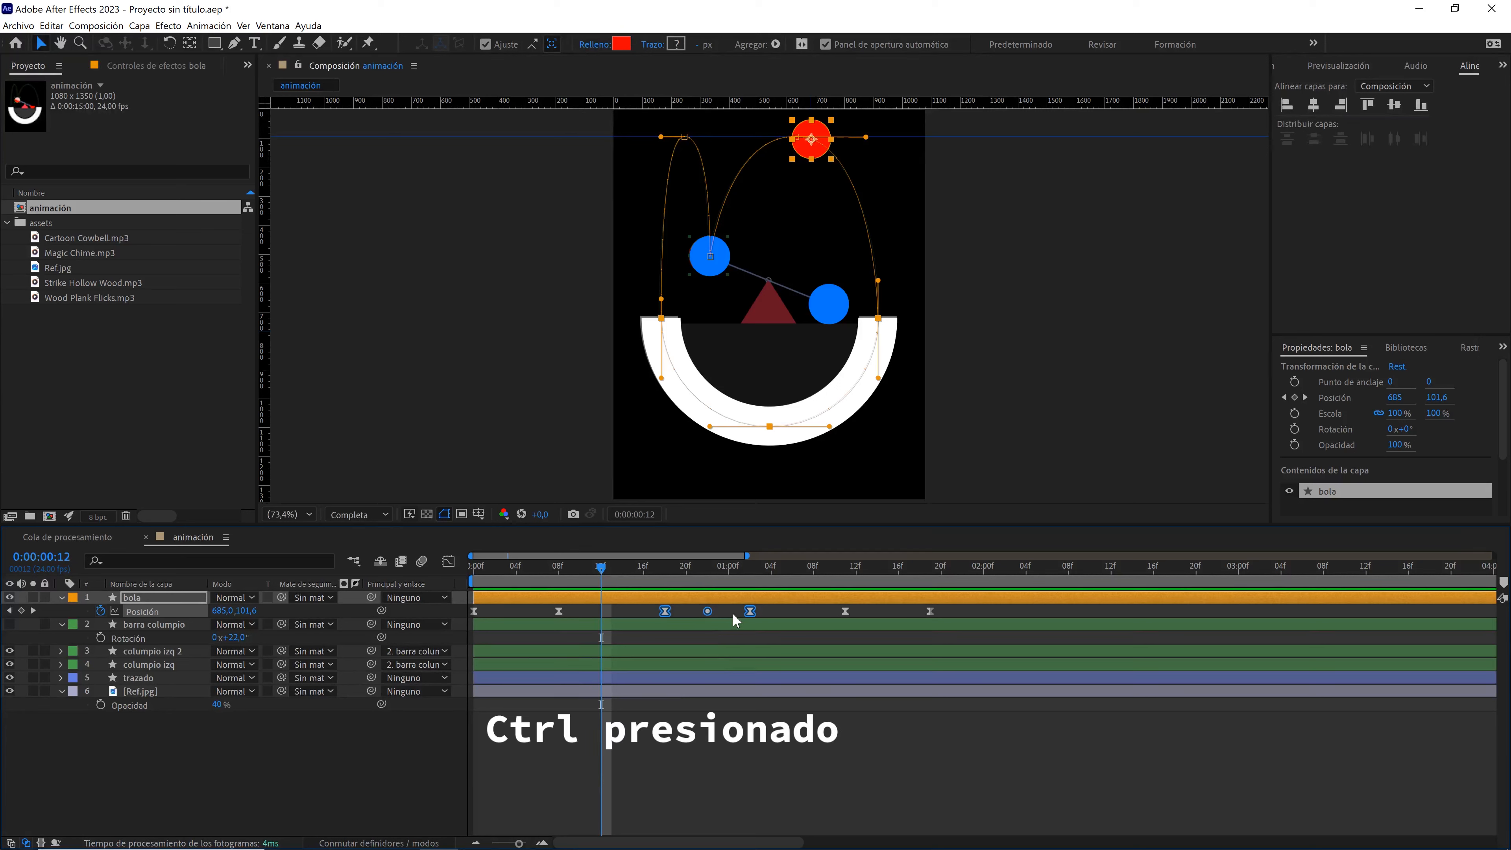
{"action": "left_click", "coordinate": [667, 613], "text": "ctrl"}
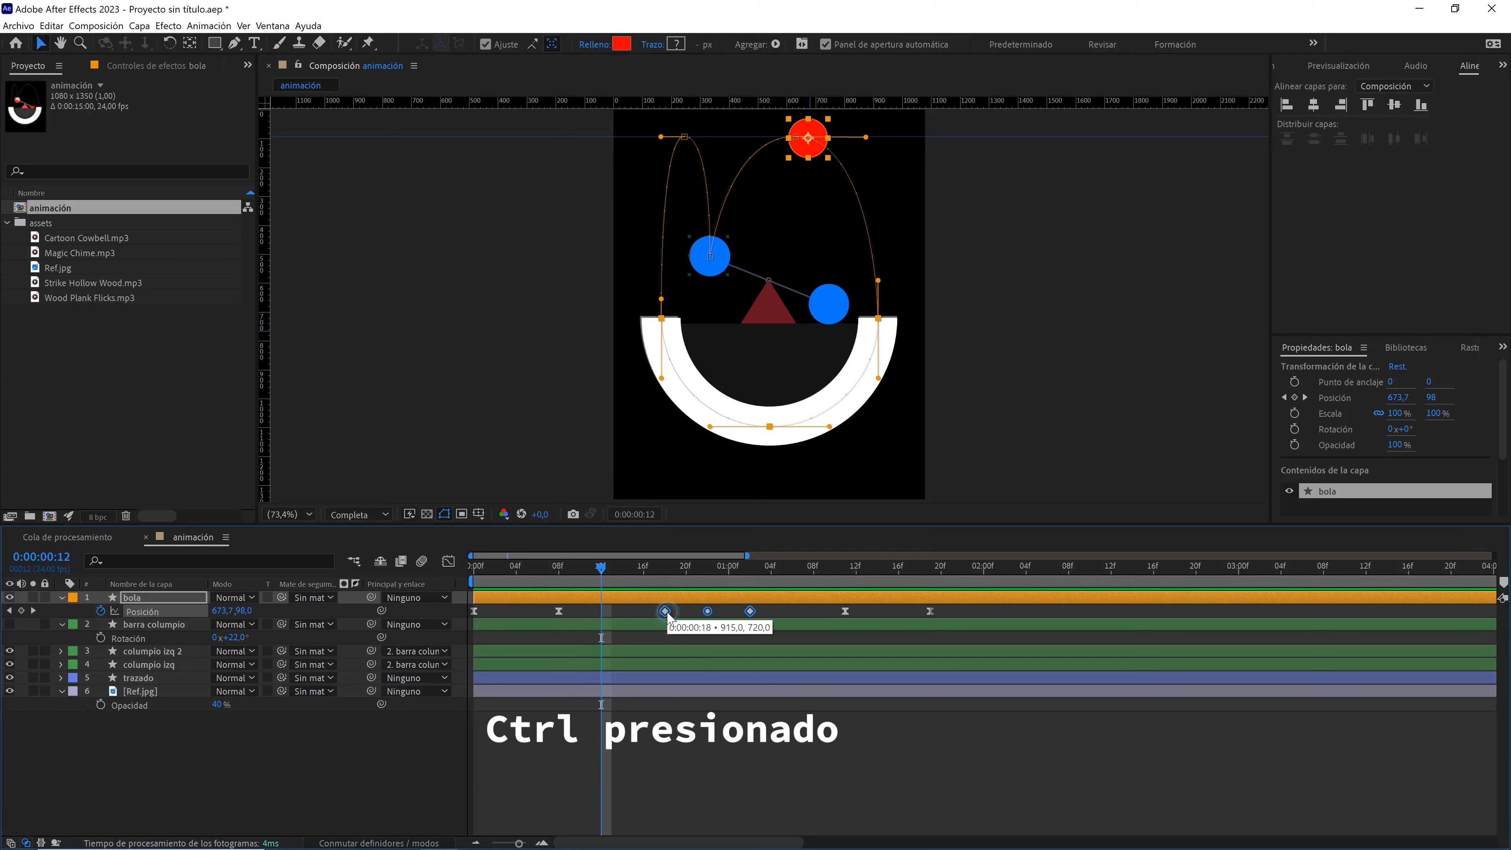
- In the speed graph, collapse the track-side handles at 0:00:00:18 and 0:00:01:02 onto their keyframes, and shorten the incoming influence at 0:00:00:18
{"action": "left_click", "coordinate": [448, 561]}
{"action": "left_click_drag", "start_coordinate": [519, 844], "coordinate": [525, 845]}
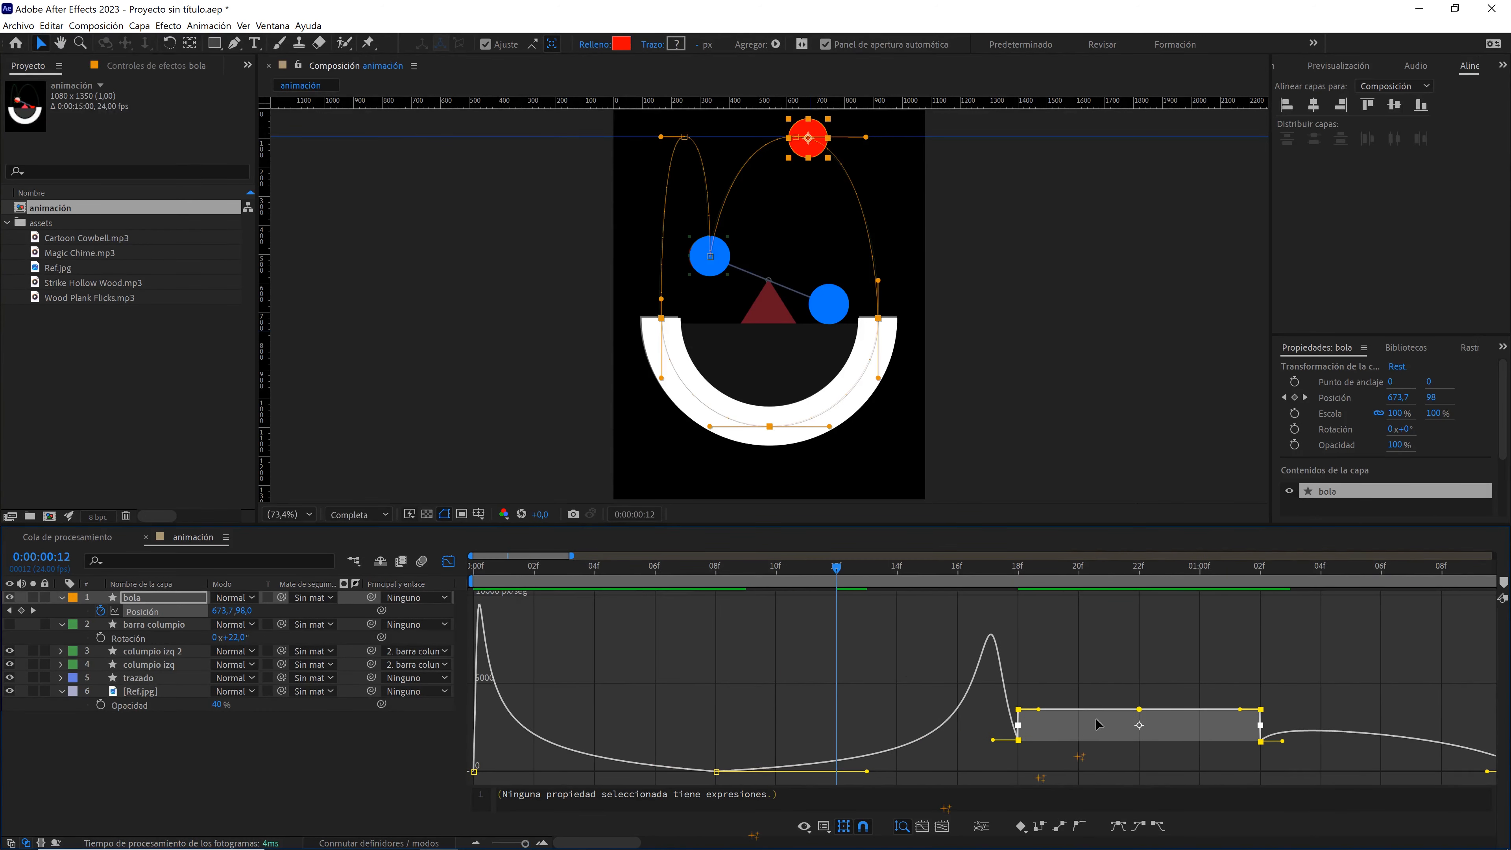
{"action": "left_click", "coordinate": [1124, 676]}
{"action": "left_click", "coordinate": [1018, 710]}
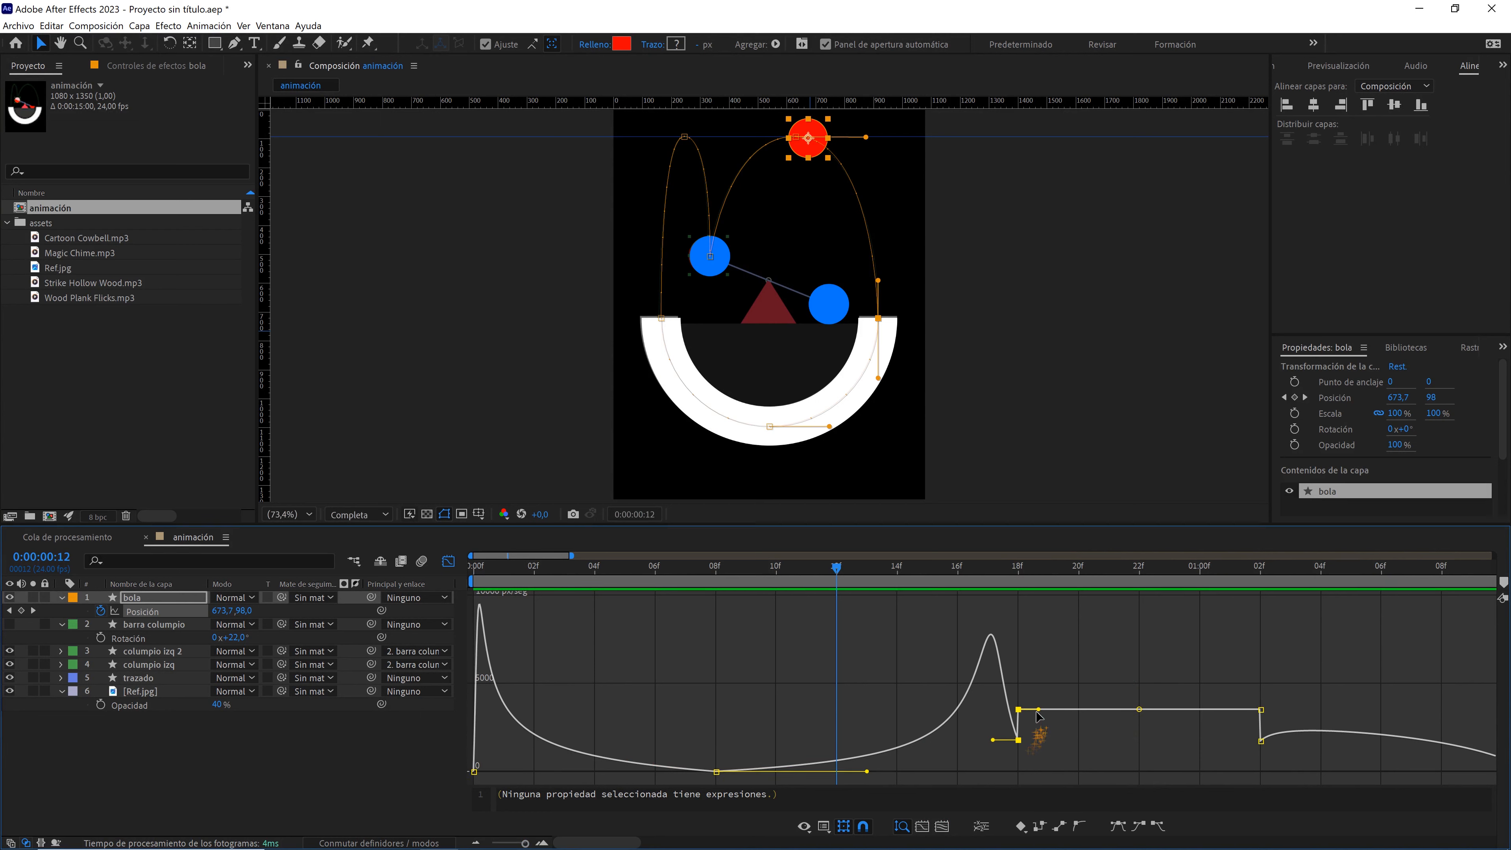
{"action": "left_click_drag", "start_coordinate": [1040, 712], "coordinate": [1014, 742]}
{"action": "left_click", "coordinate": [863, 827]}
{"action": "left_click", "coordinate": [863, 827]}
{"action": "left_click", "coordinate": [1261, 741]}
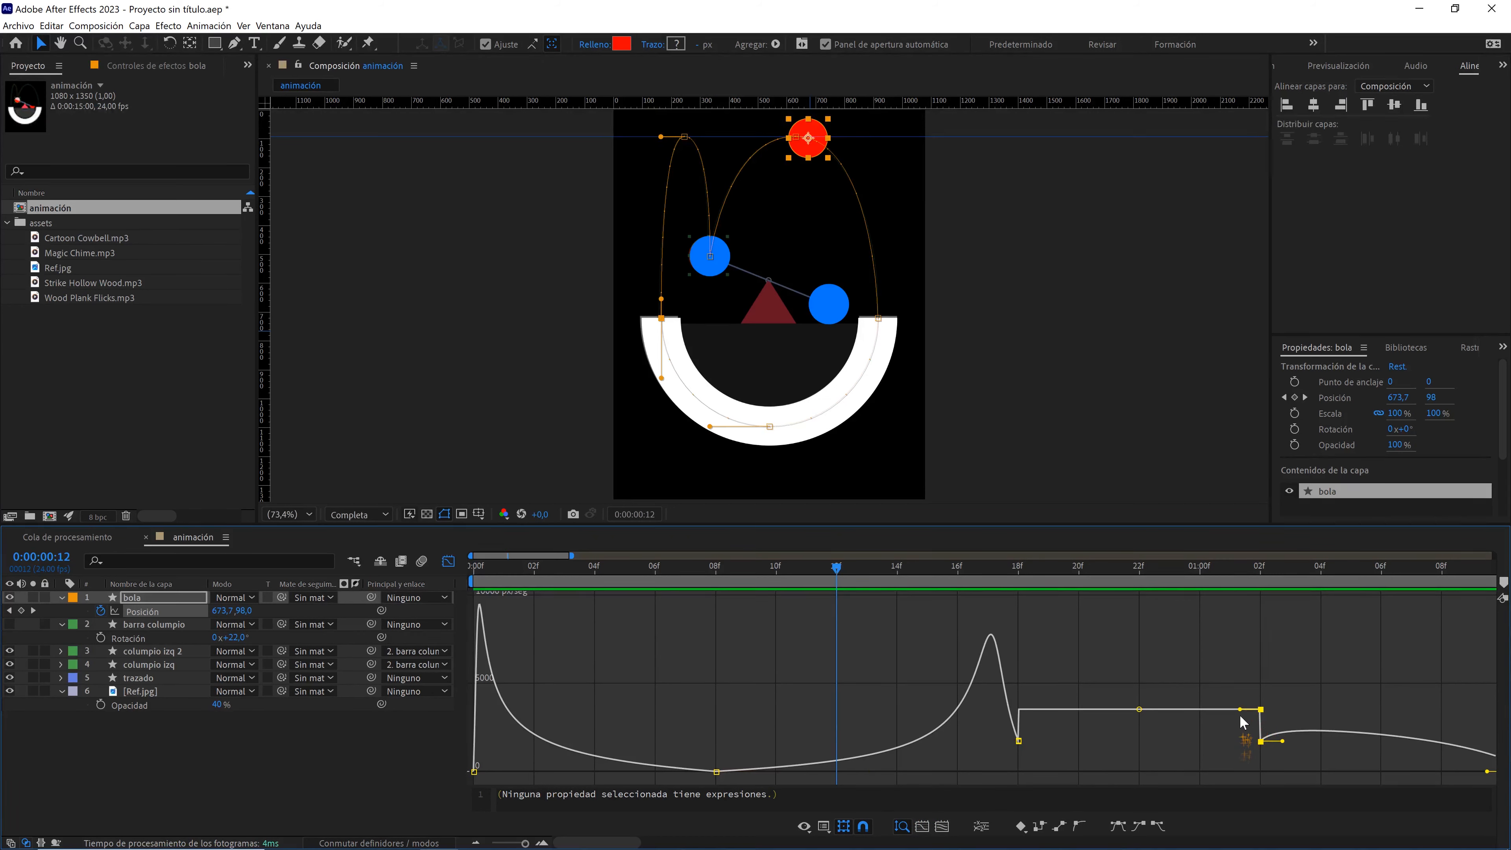
{"action": "left_click_drag", "start_coordinate": [1240, 717], "coordinate": [1271, 748]}
{"action": "left_click", "coordinate": [1018, 741]}
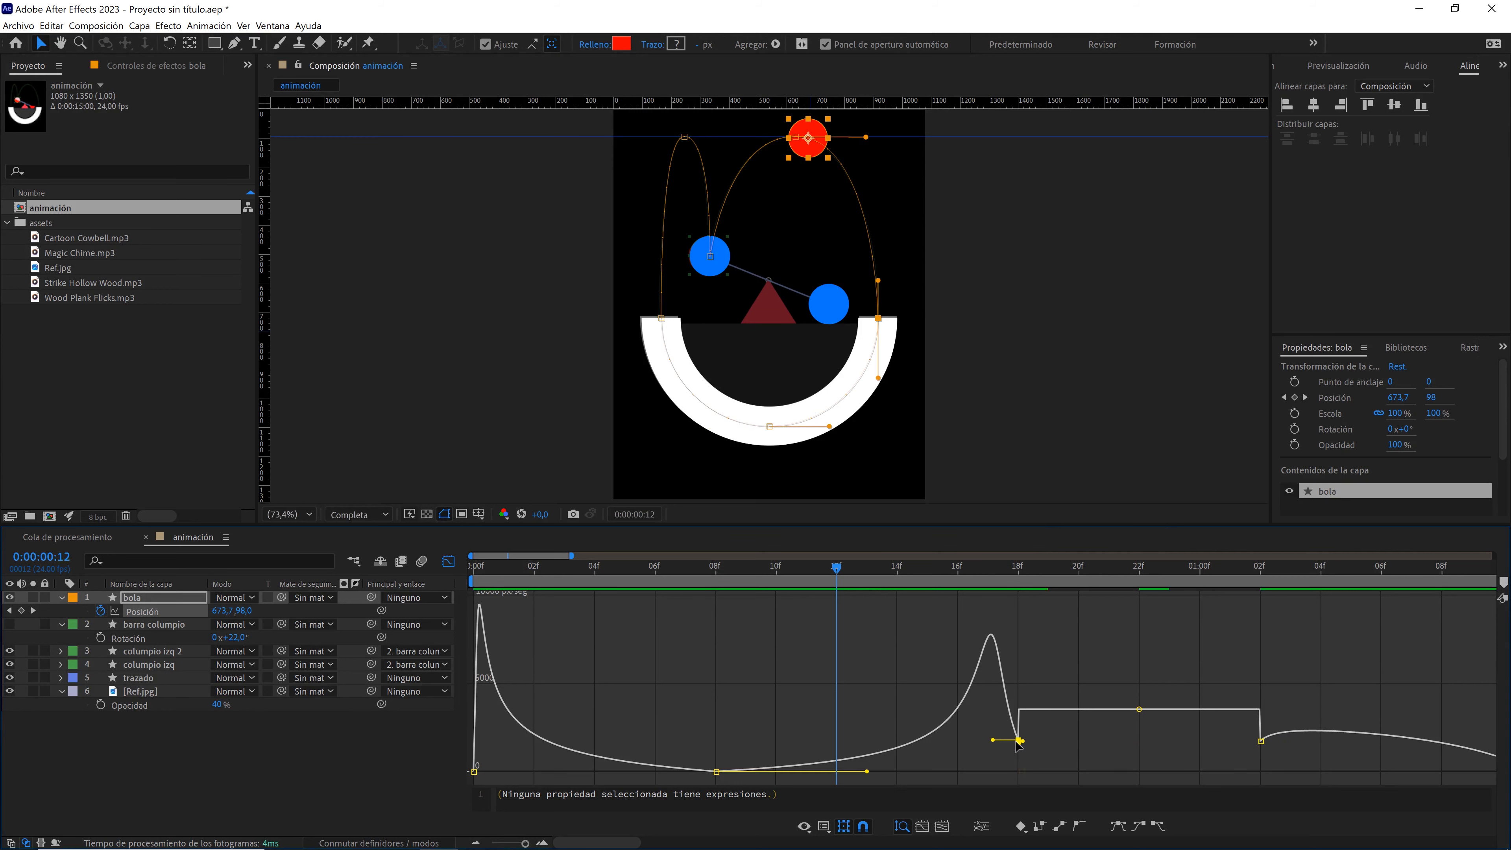
{"action": "left_click_drag", "start_coordinate": [993, 741], "coordinate": [1010, 749]}
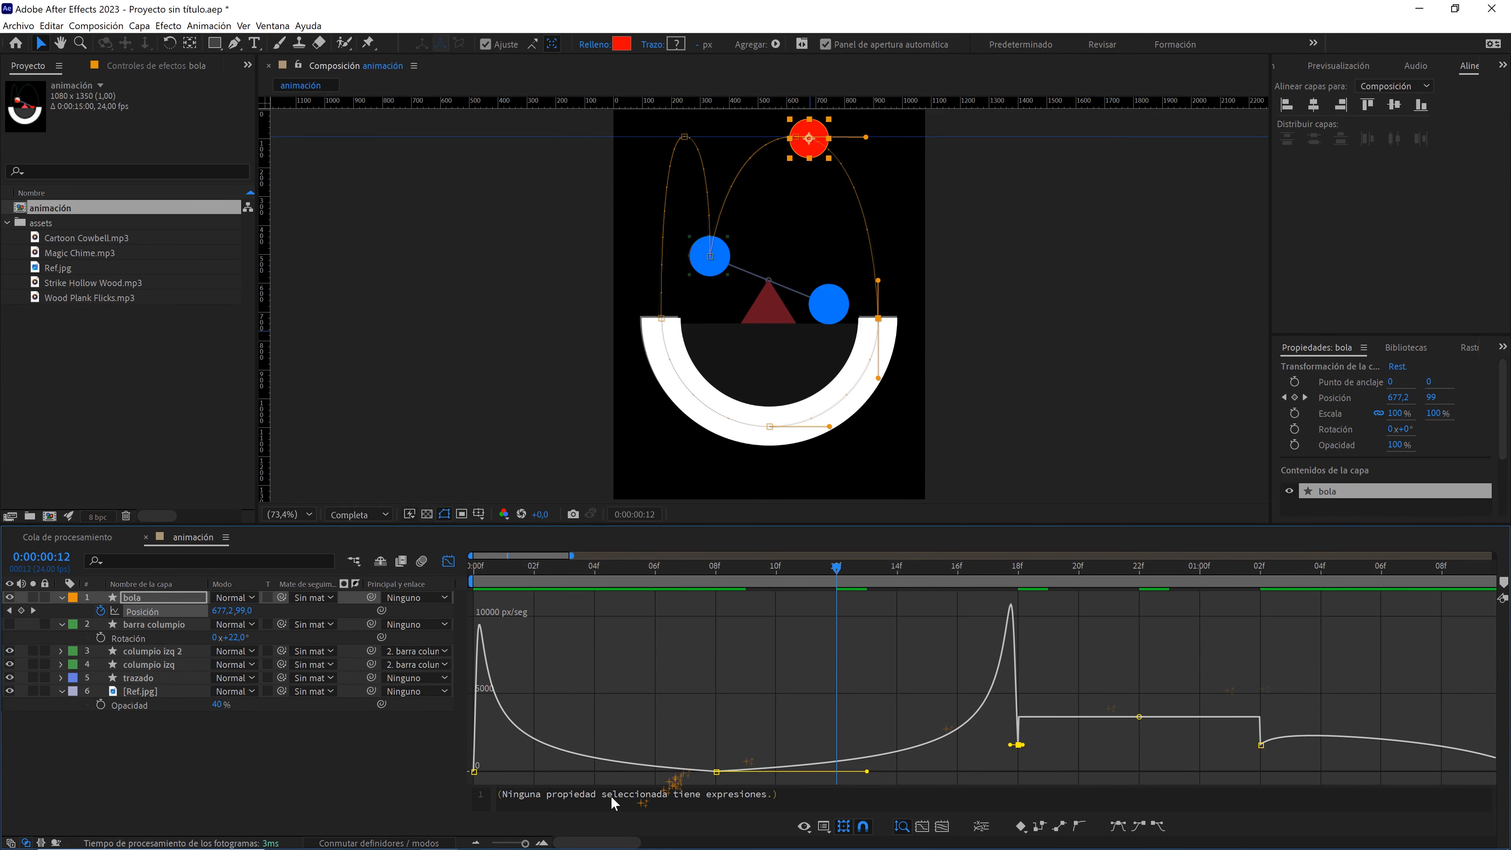
- Stretch both influence handles of bola's narrow-arc peak keyframe at 0:00:01:11 to slow the ball at the top
{"action": "left_click_drag", "start_coordinate": [530, 843], "coordinate": [522, 844]}
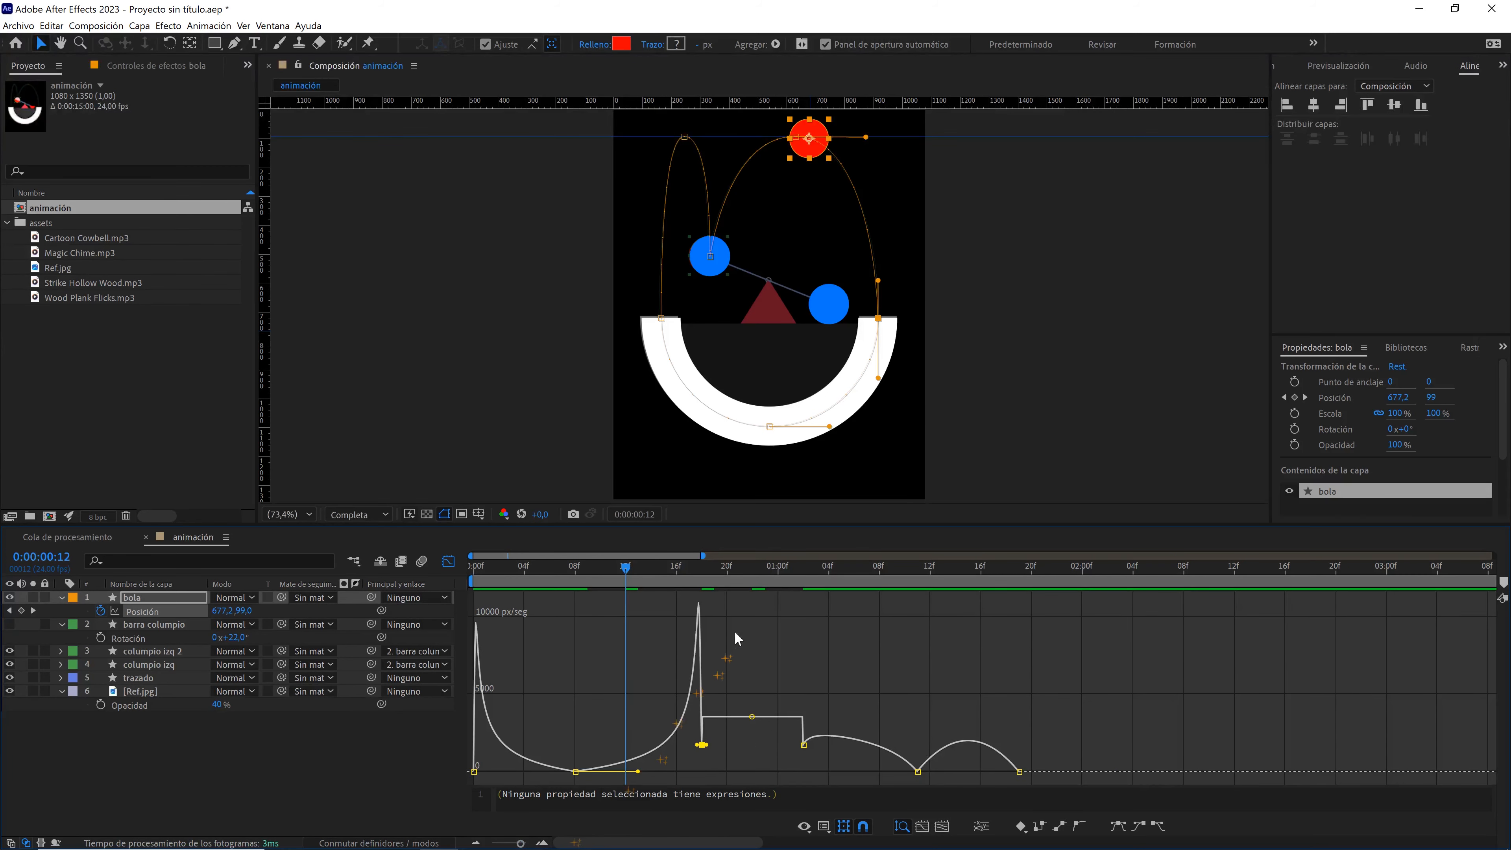
{"action": "left_click_drag", "start_coordinate": [786, 585], "coordinate": [933, 592]}
{"action": "left_click_drag", "start_coordinate": [941, 767], "coordinate": [1000, 772]}
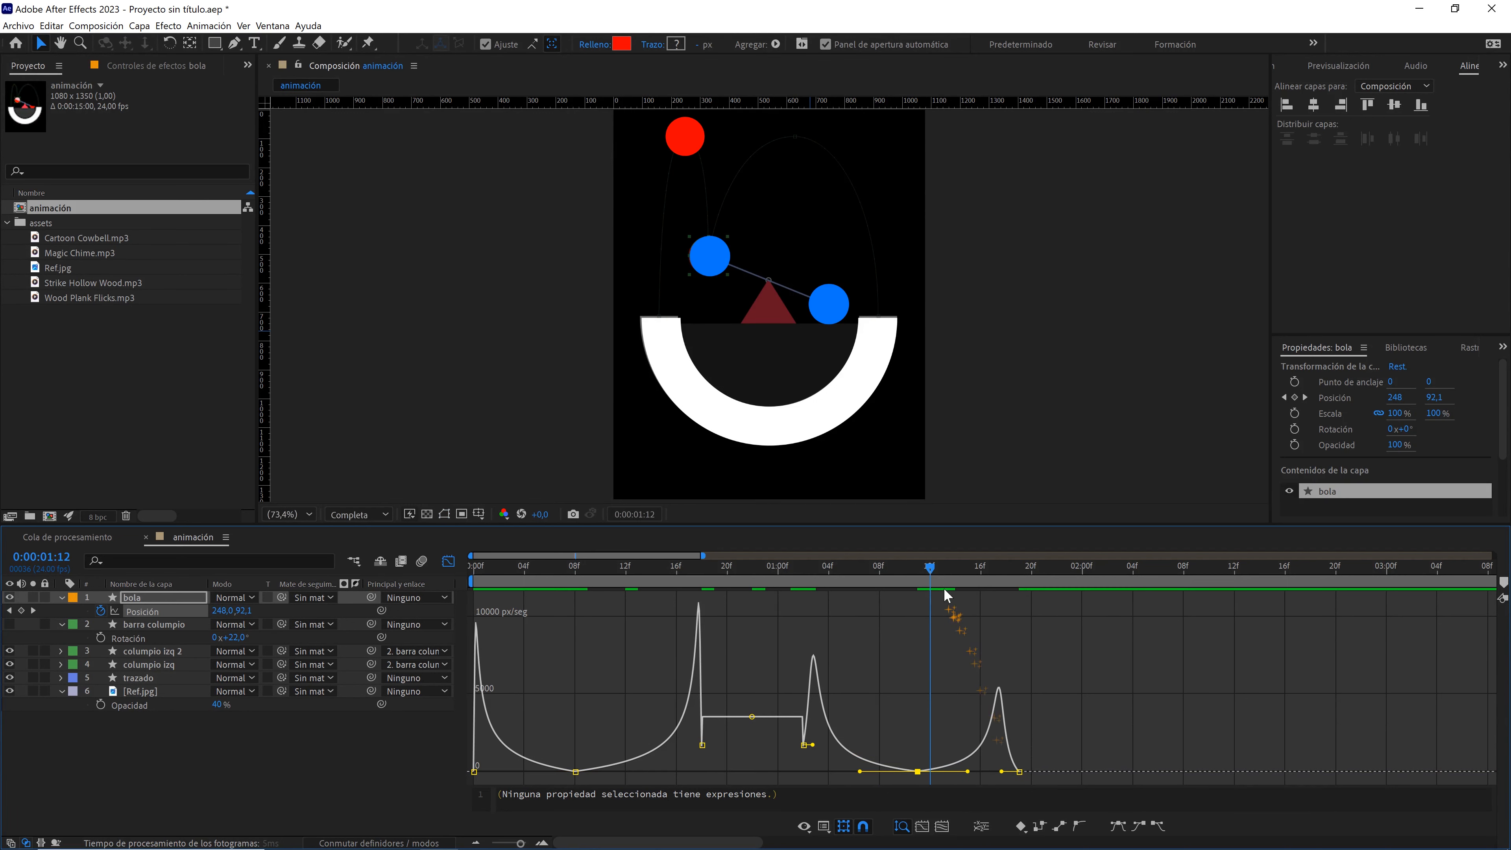
{"action": "left_click_drag", "start_coordinate": [931, 571], "coordinate": [994, 581]}
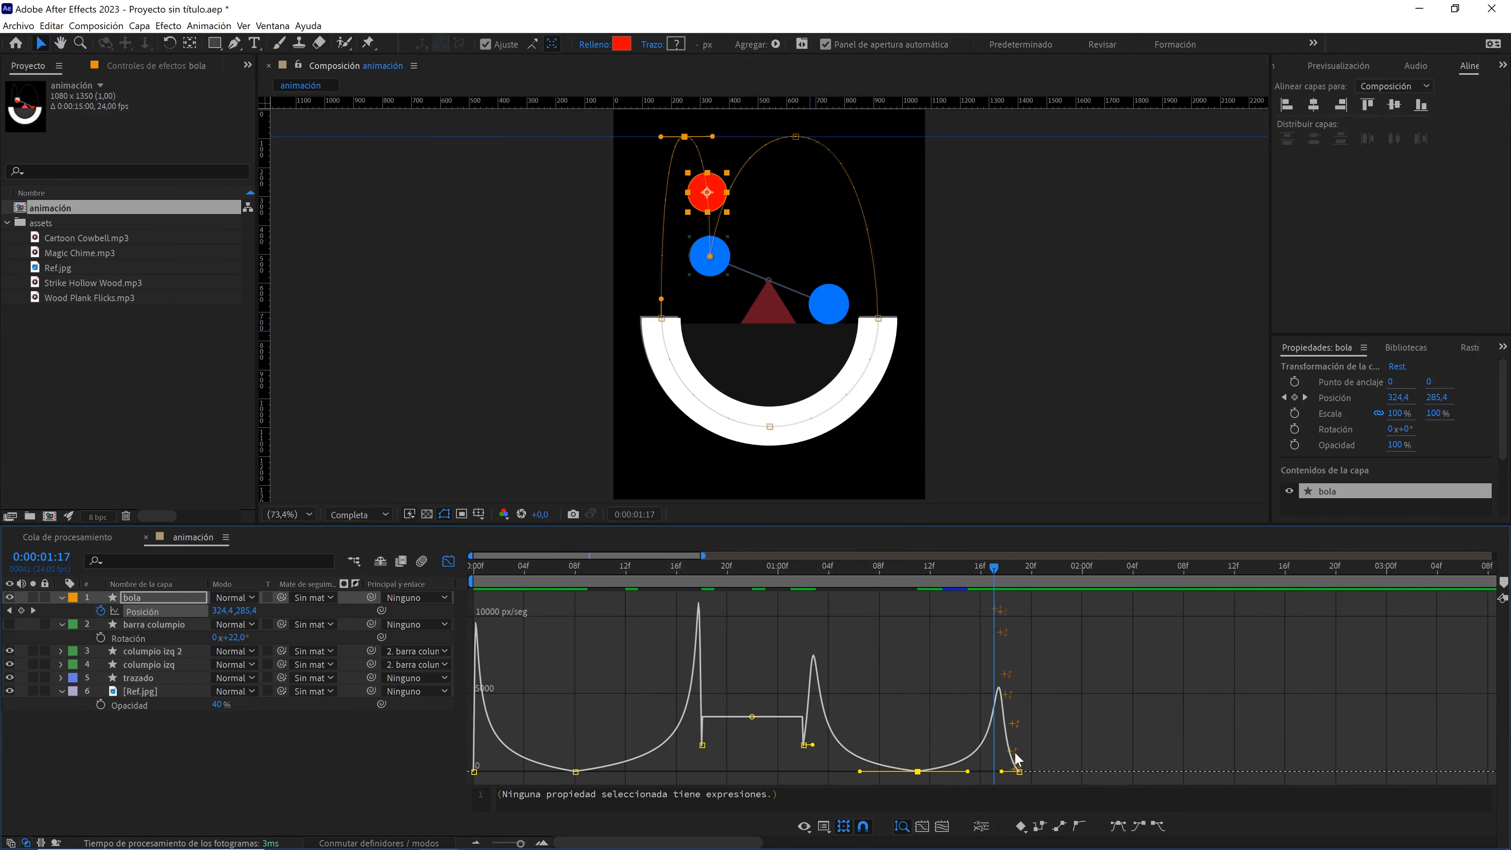
- Set the incoming velocity influence of bola's final keyframe at 0:00:01:19 to 5%
{"action": "double_click", "coordinate": [1019, 772]}
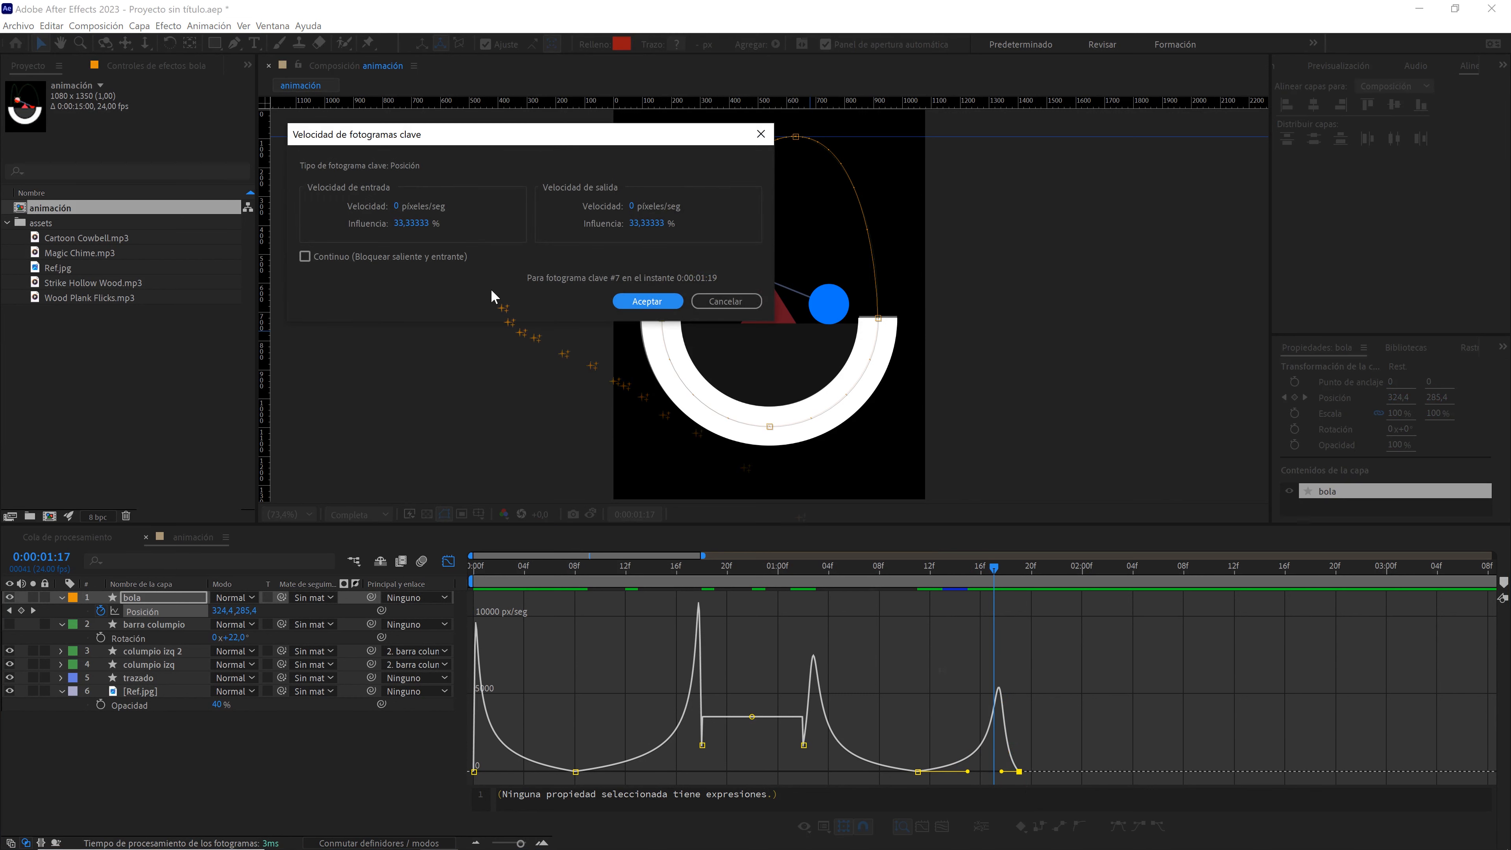
{"action": "left_click", "coordinate": [415, 222]}
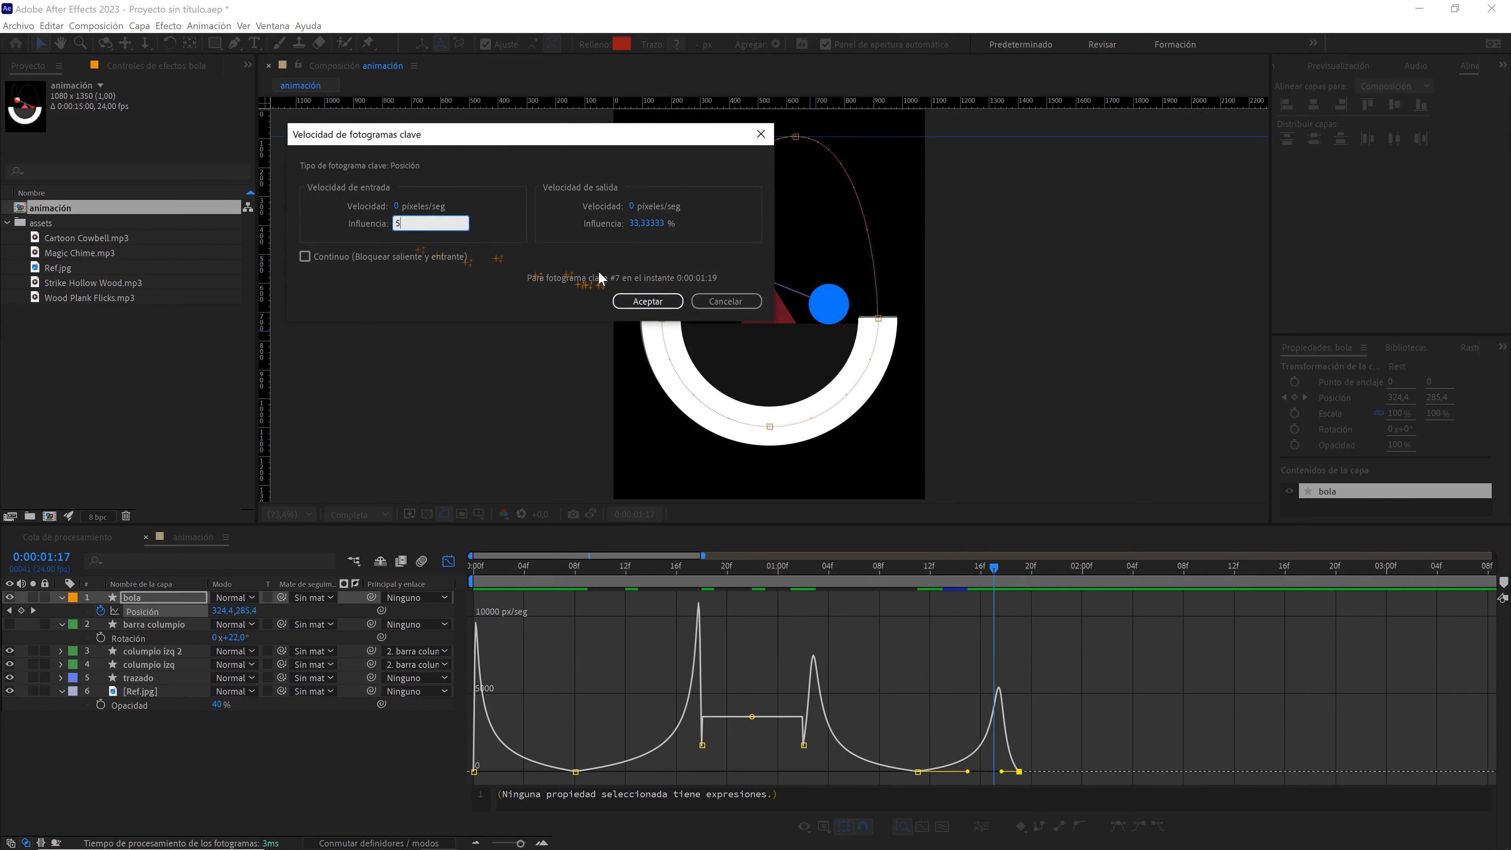
{"action": "left_click", "coordinate": [640, 299]}
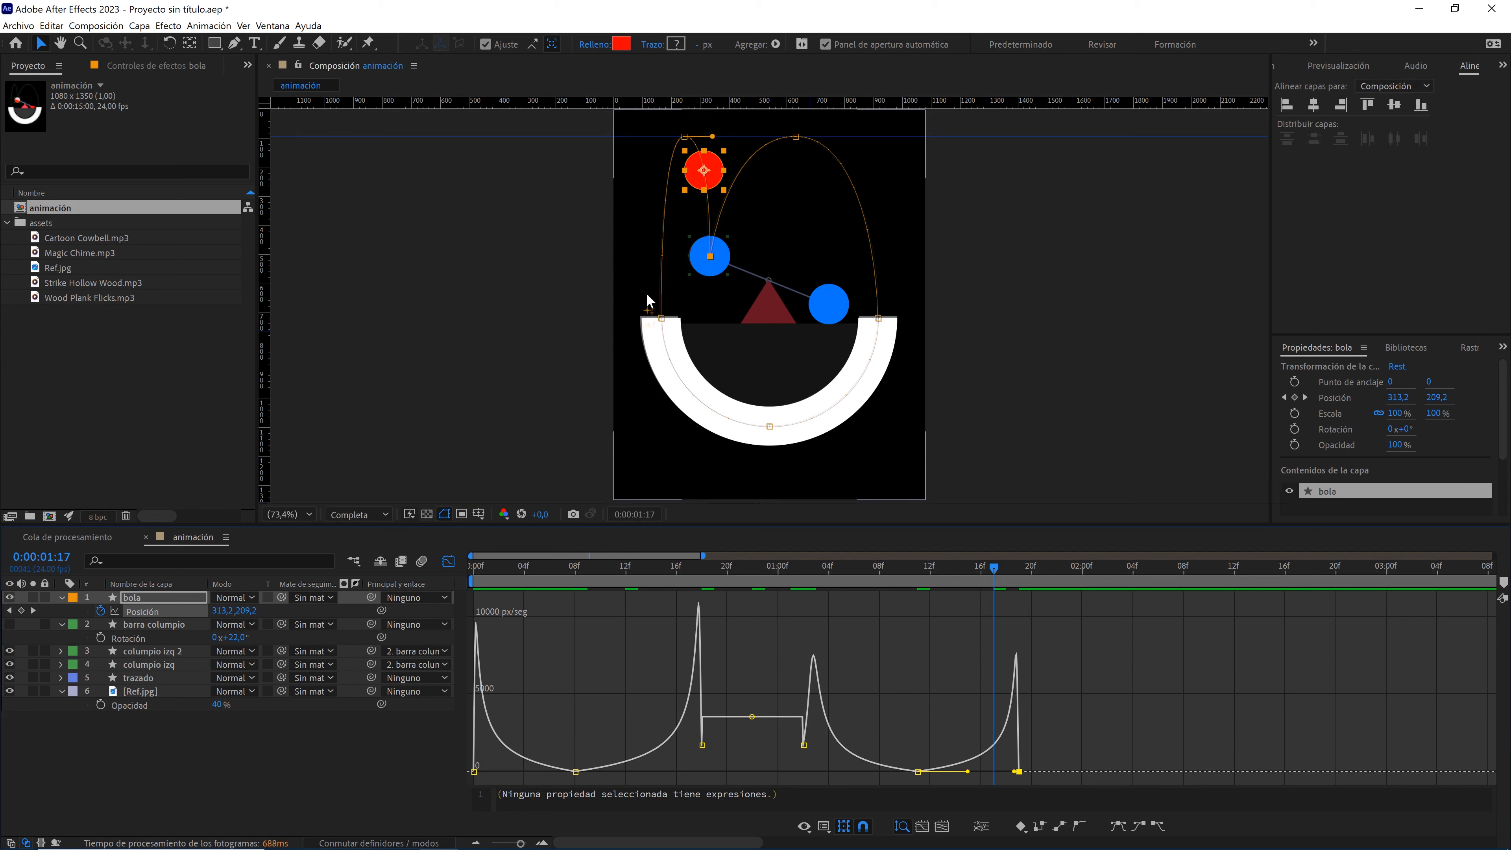
- Shorten the outgoing influence of the track's left-end keyframe at 0:00:01:02 so the ball leaves the track fast
{"action": "left_click", "coordinate": [804, 745]}
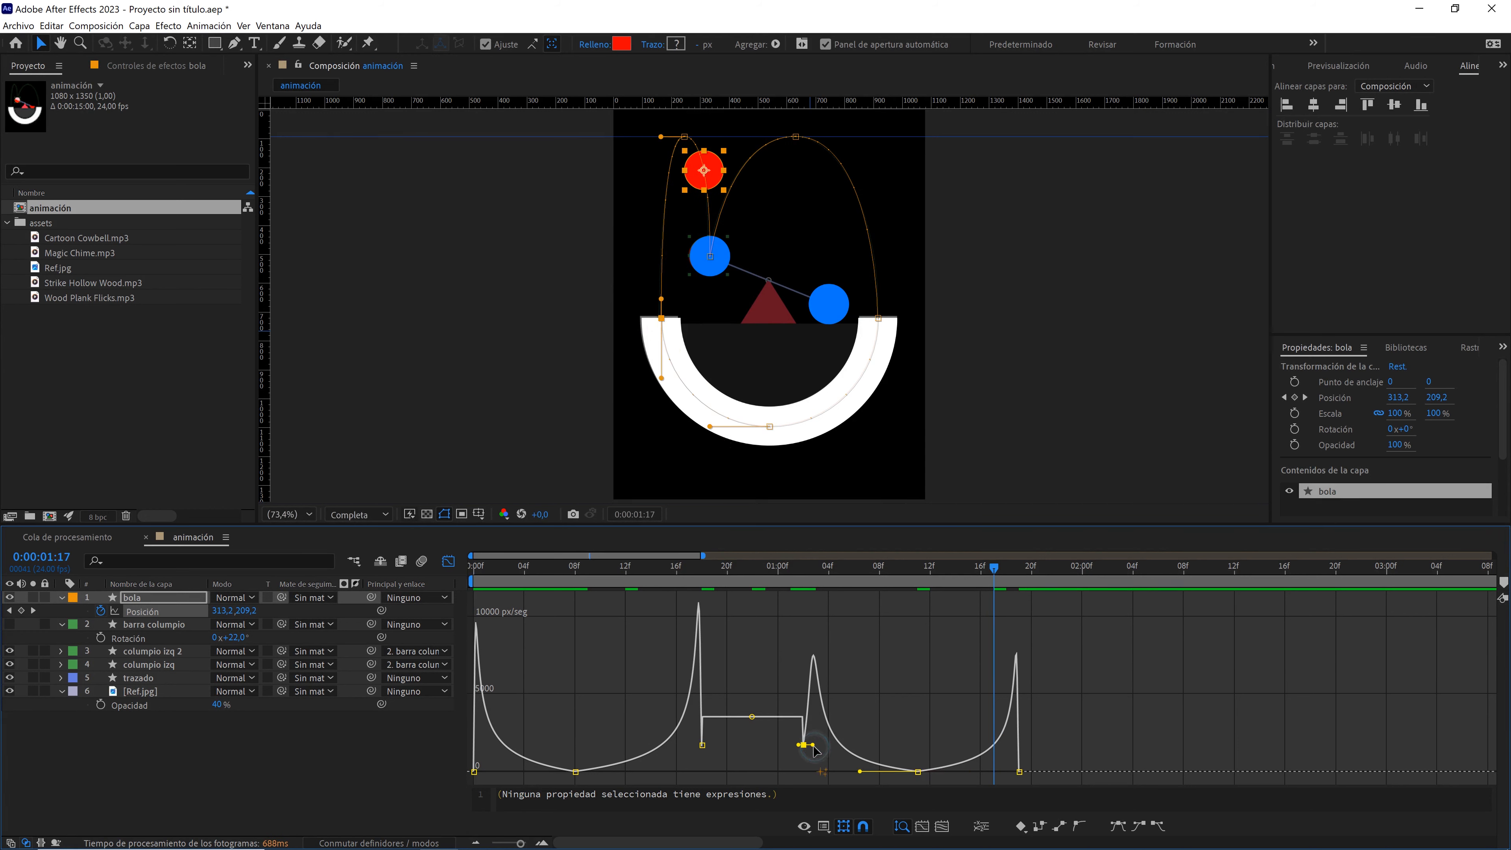
{"action": "left_click_drag", "start_coordinate": [814, 746], "coordinate": [808, 751]}
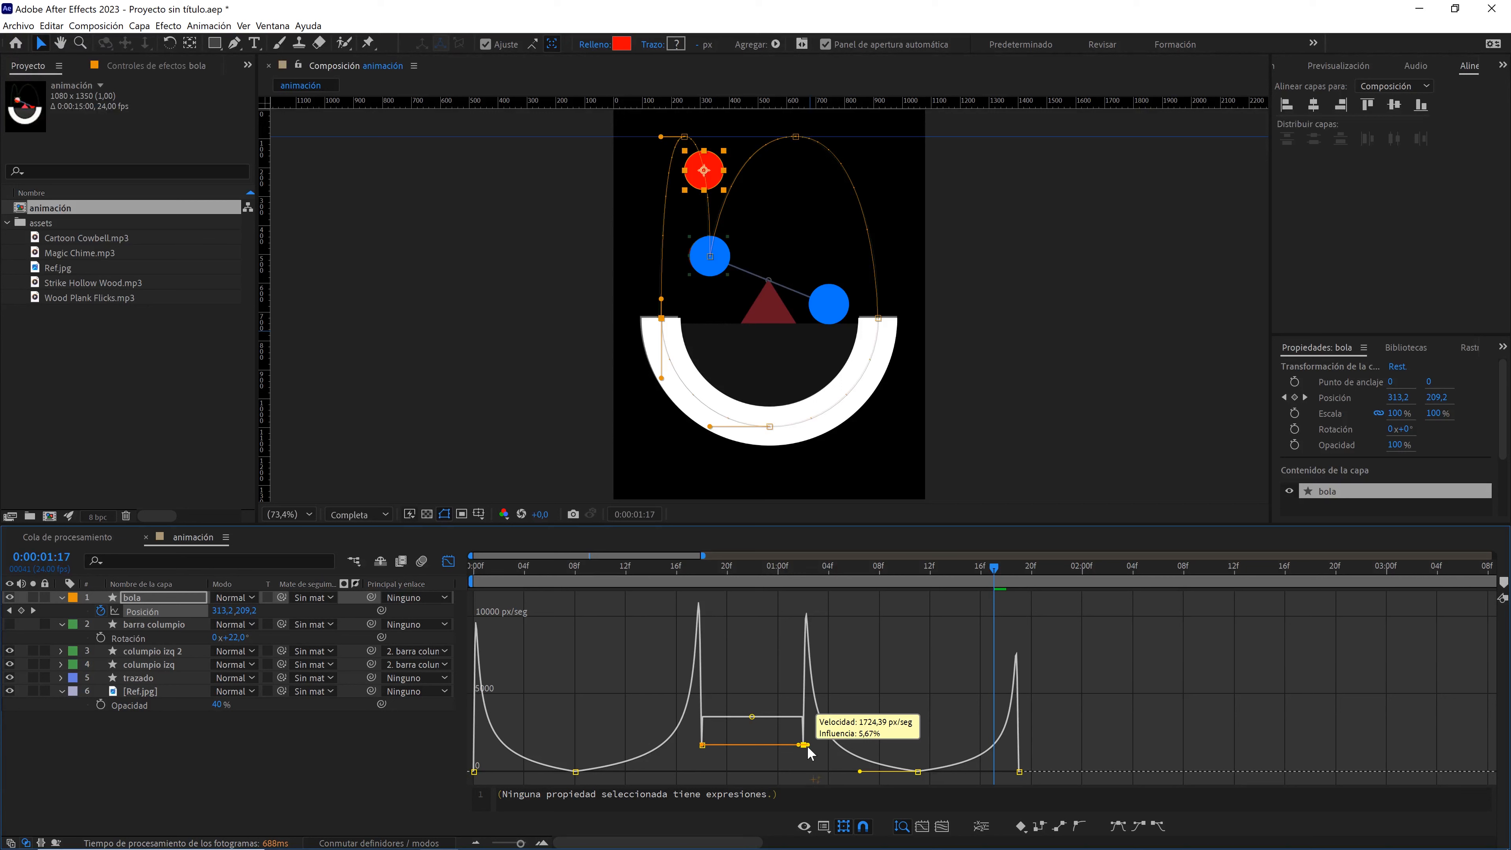
{"action": "left_click_drag", "start_coordinate": [811, 753], "coordinate": [809, 753]}
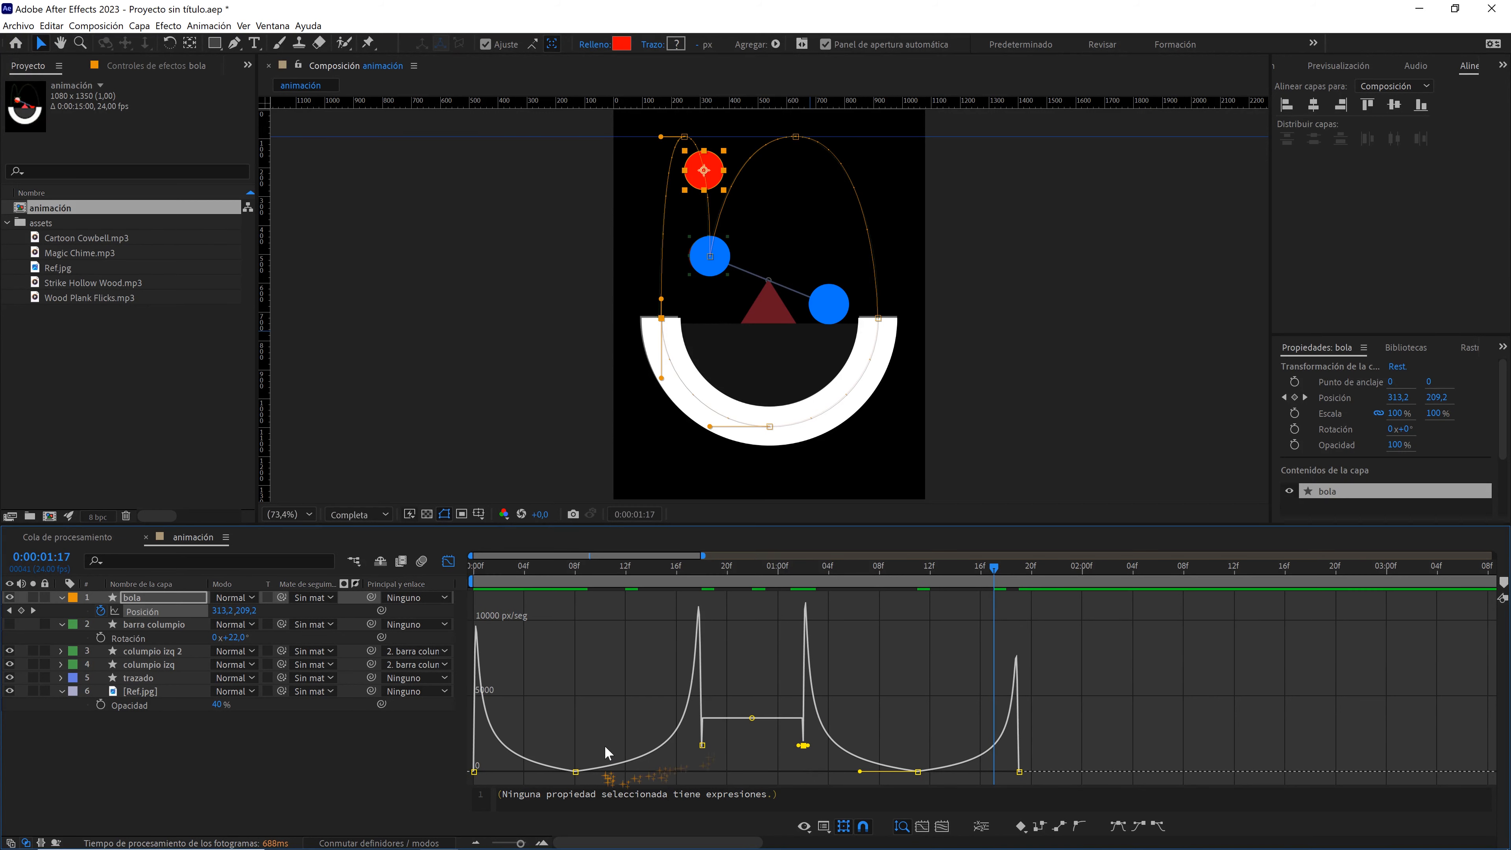
- End the work area at 0:00:02:01 and preview the ball's eased motion from the start
{"action": "left_click", "coordinate": [600, 572]}
{"action": "left_click", "coordinate": [1094, 570]}
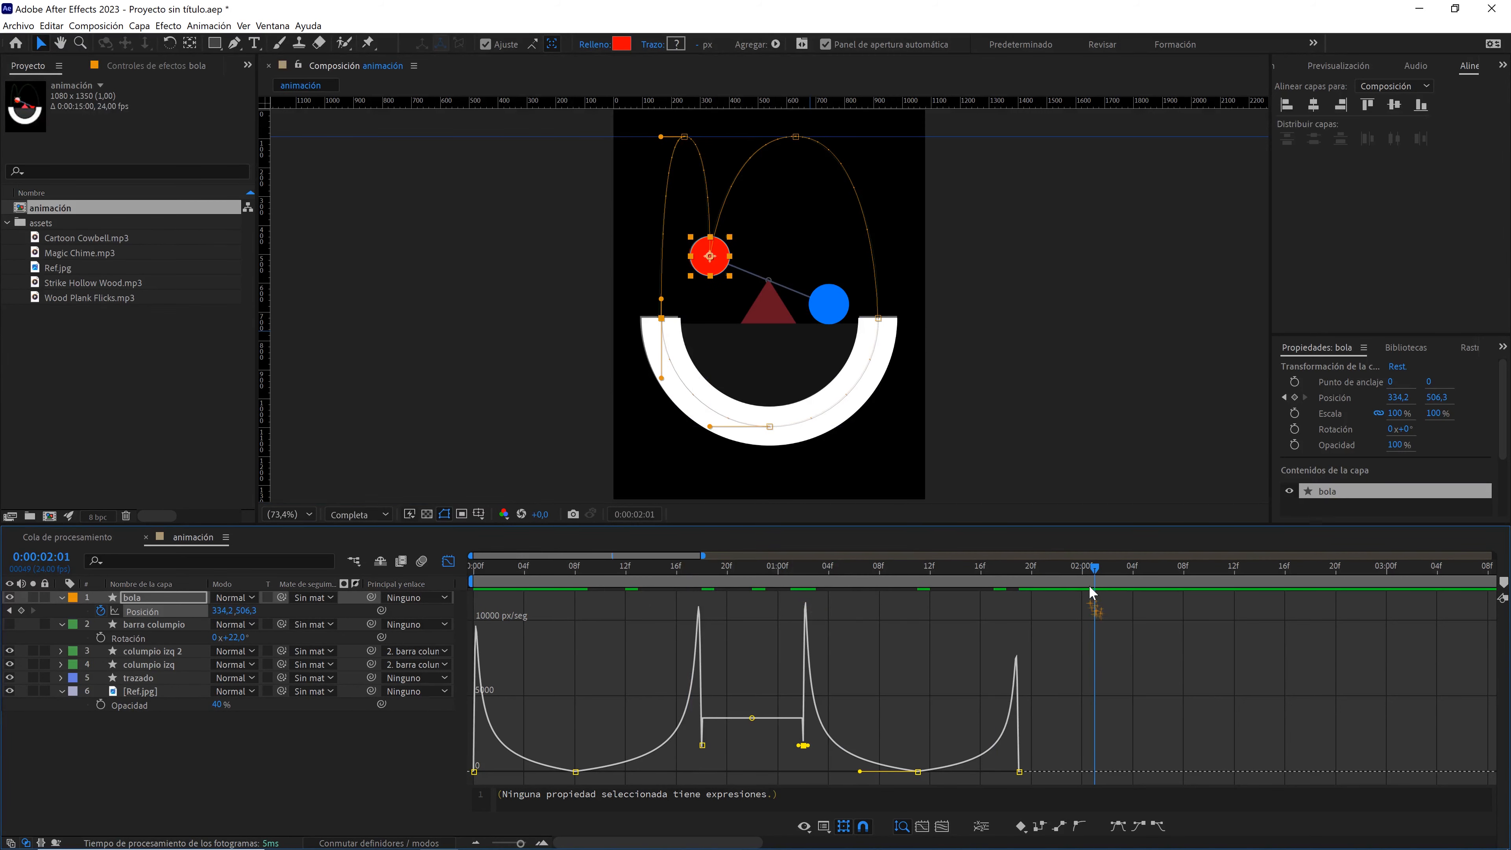
{"action": "key", "text": "n"}
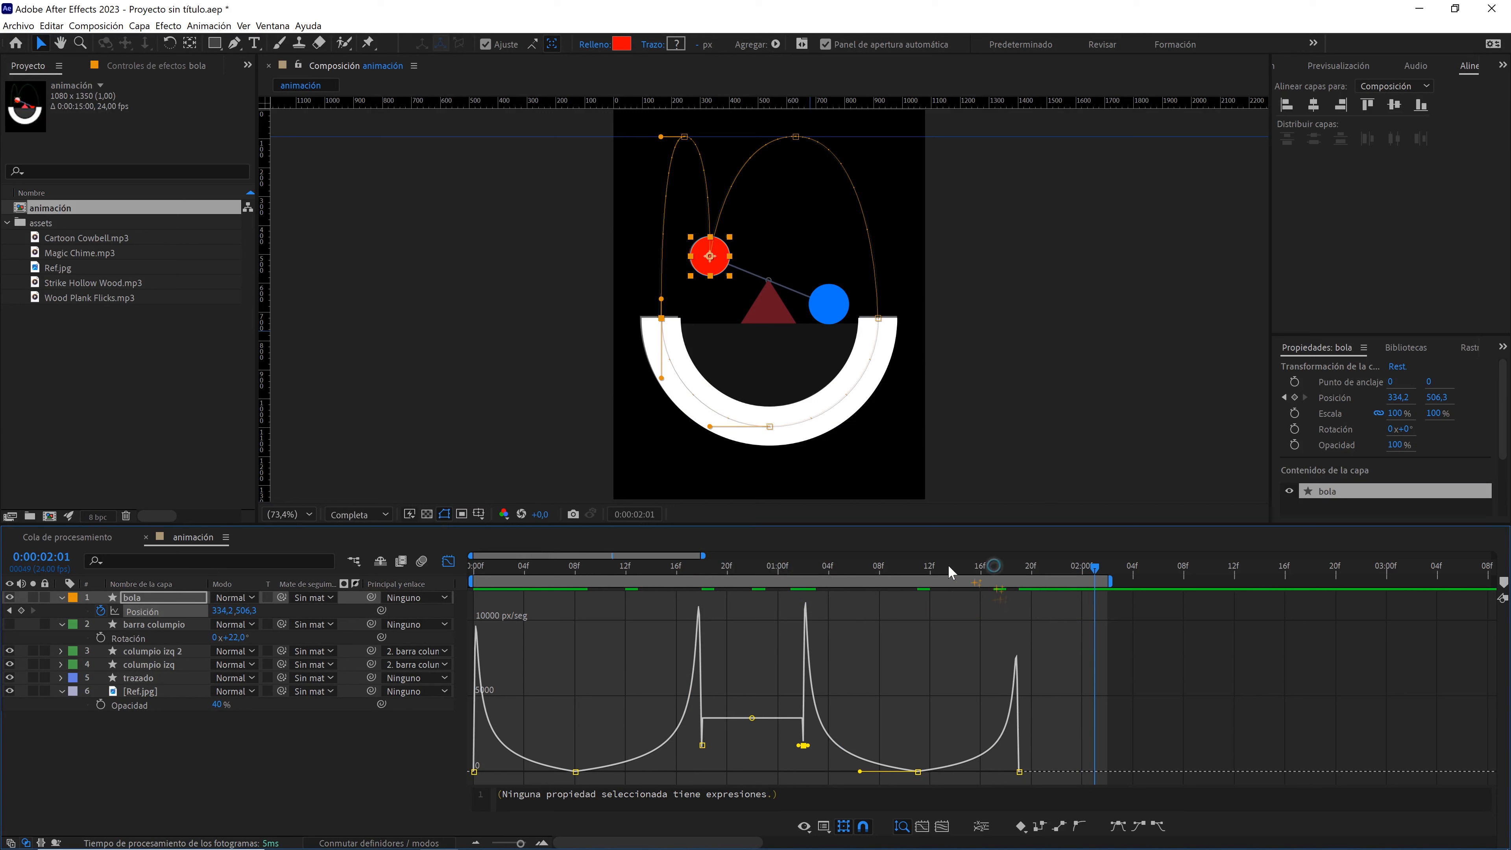
{"action": "key", "text": "space"}
{"action": "left_click", "coordinate": [405, 747]}
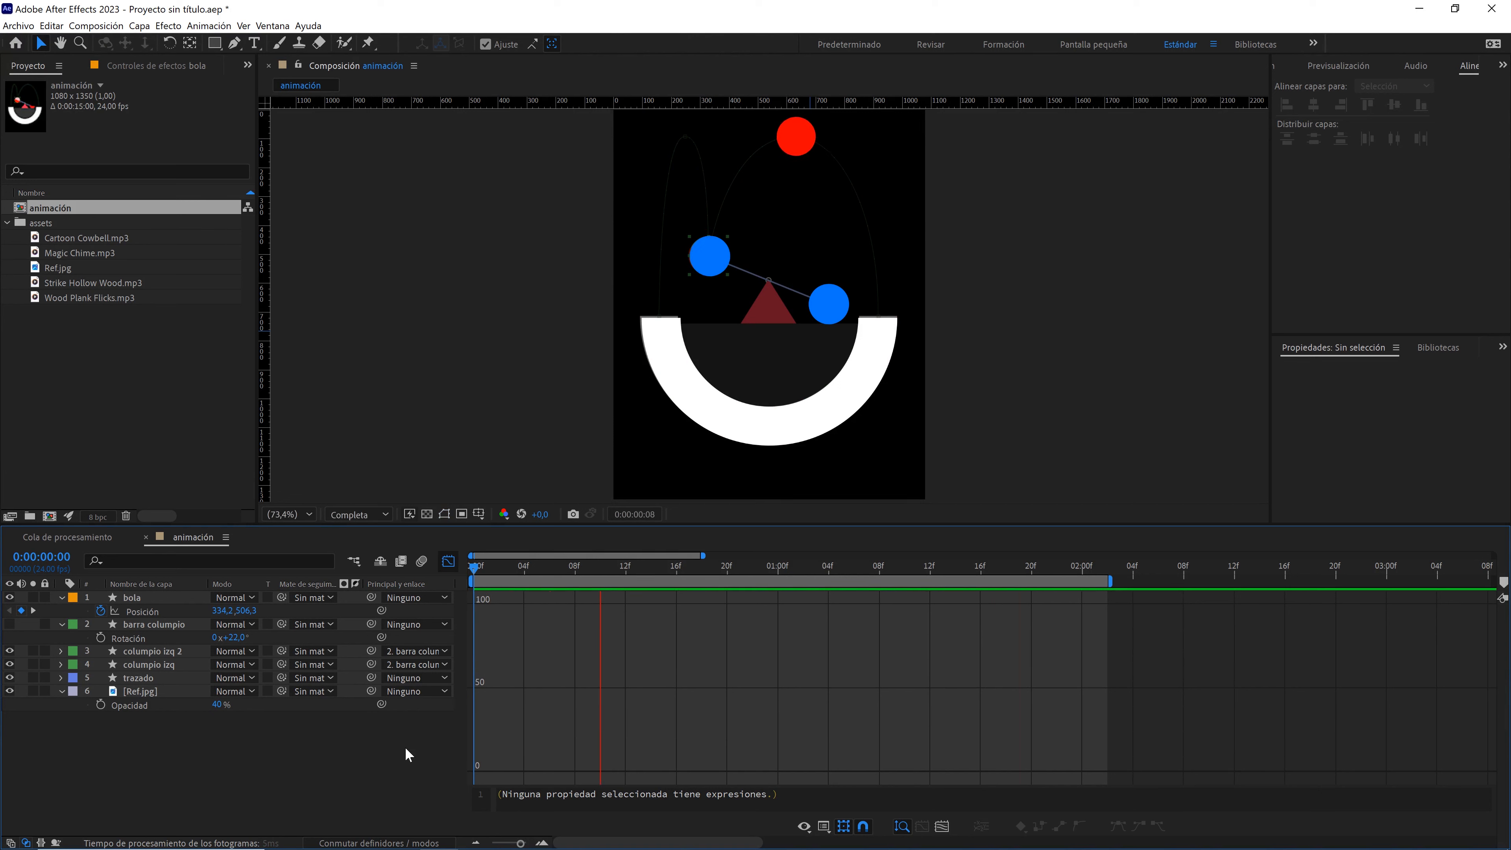
{"action": "key", "text": "space"}
- Examine the speed graph around bola's wide-arc peak keyframe at 0:00:00:08 and replay the motion
{"action": "left_click", "coordinate": [448, 561]}
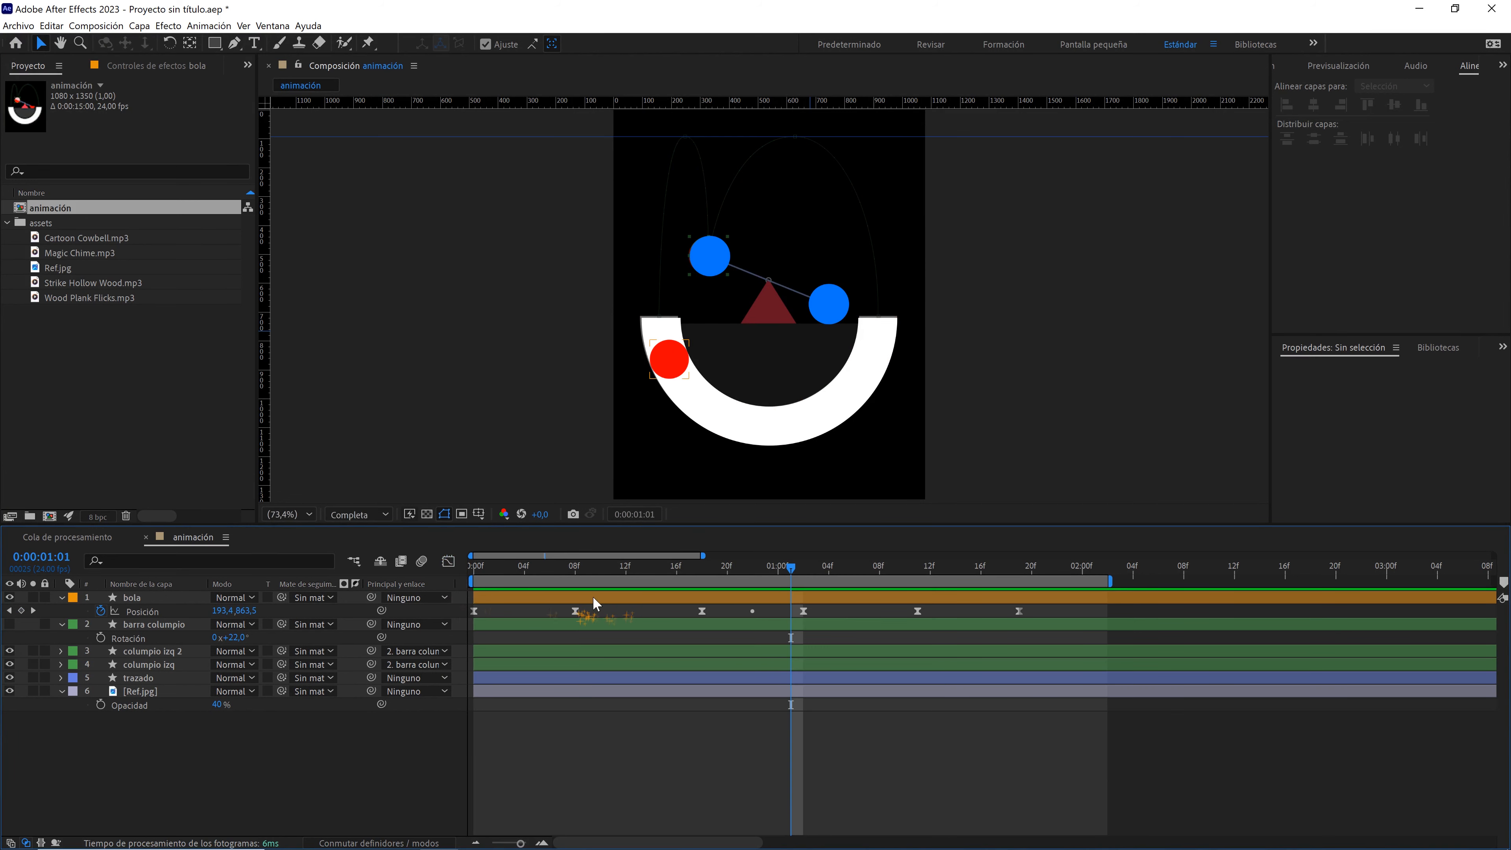
{"action": "left_click", "coordinate": [614, 571]}
{"action": "left_click_drag", "start_coordinate": [598, 605], "coordinate": [534, 636]}
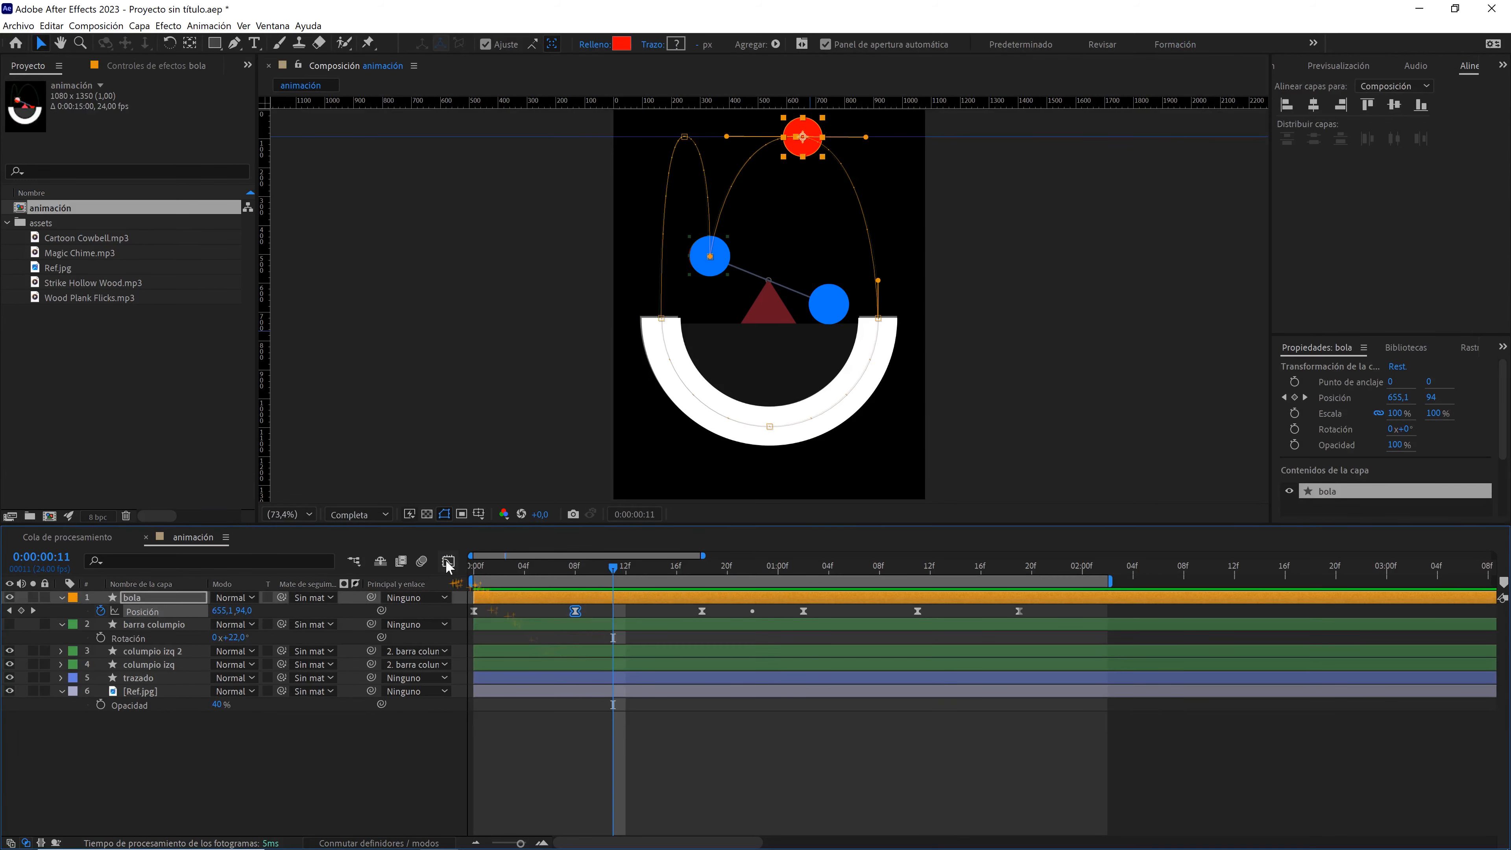
{"action": "left_click", "coordinate": [448, 561]}
{"action": "left_click_drag", "start_coordinate": [600, 565], "coordinate": [523, 569]}
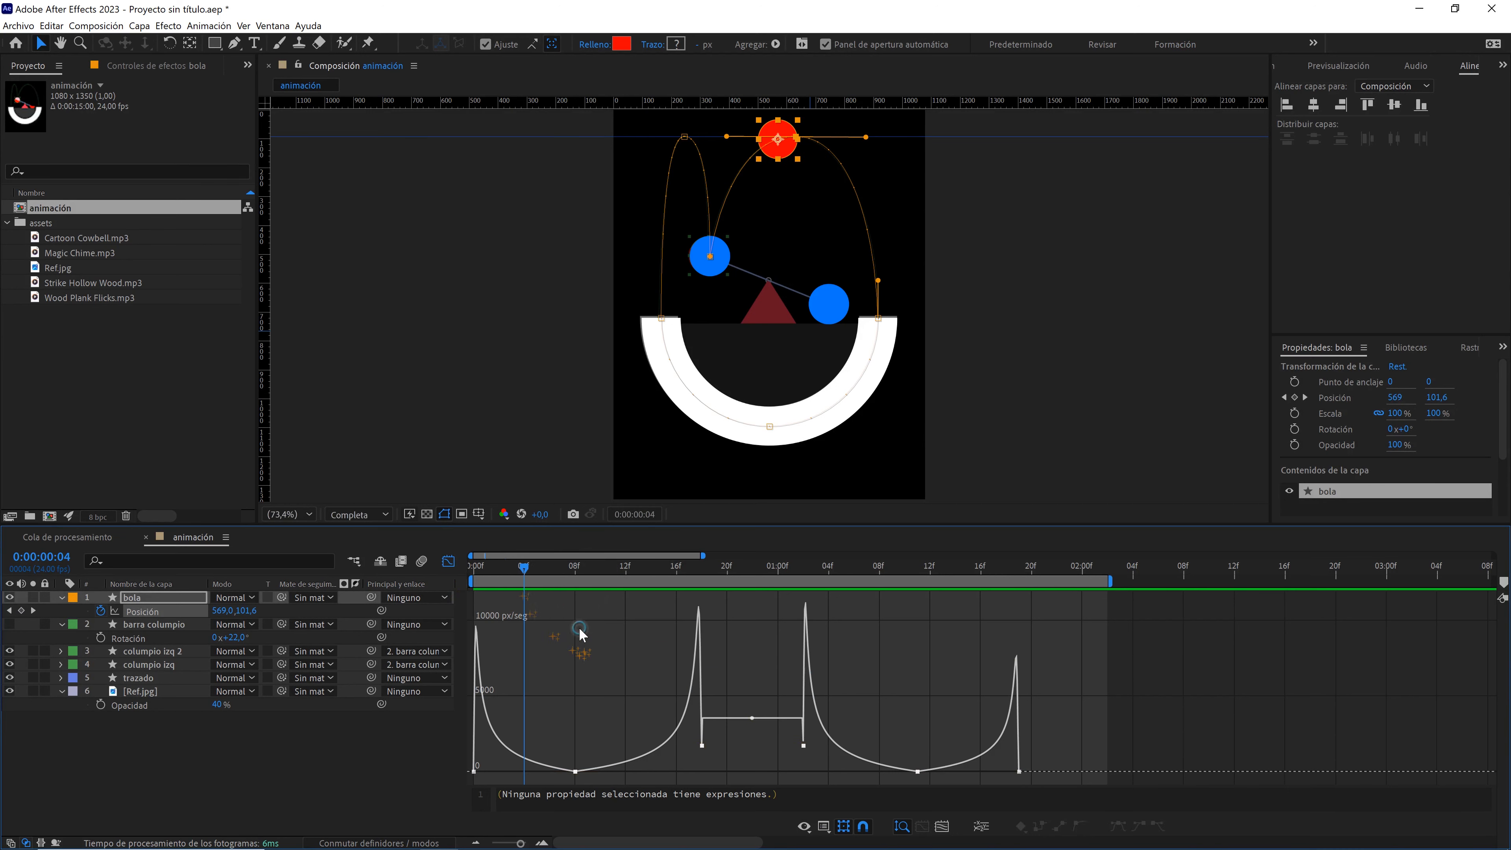
{"action": "key", "text": "space"}
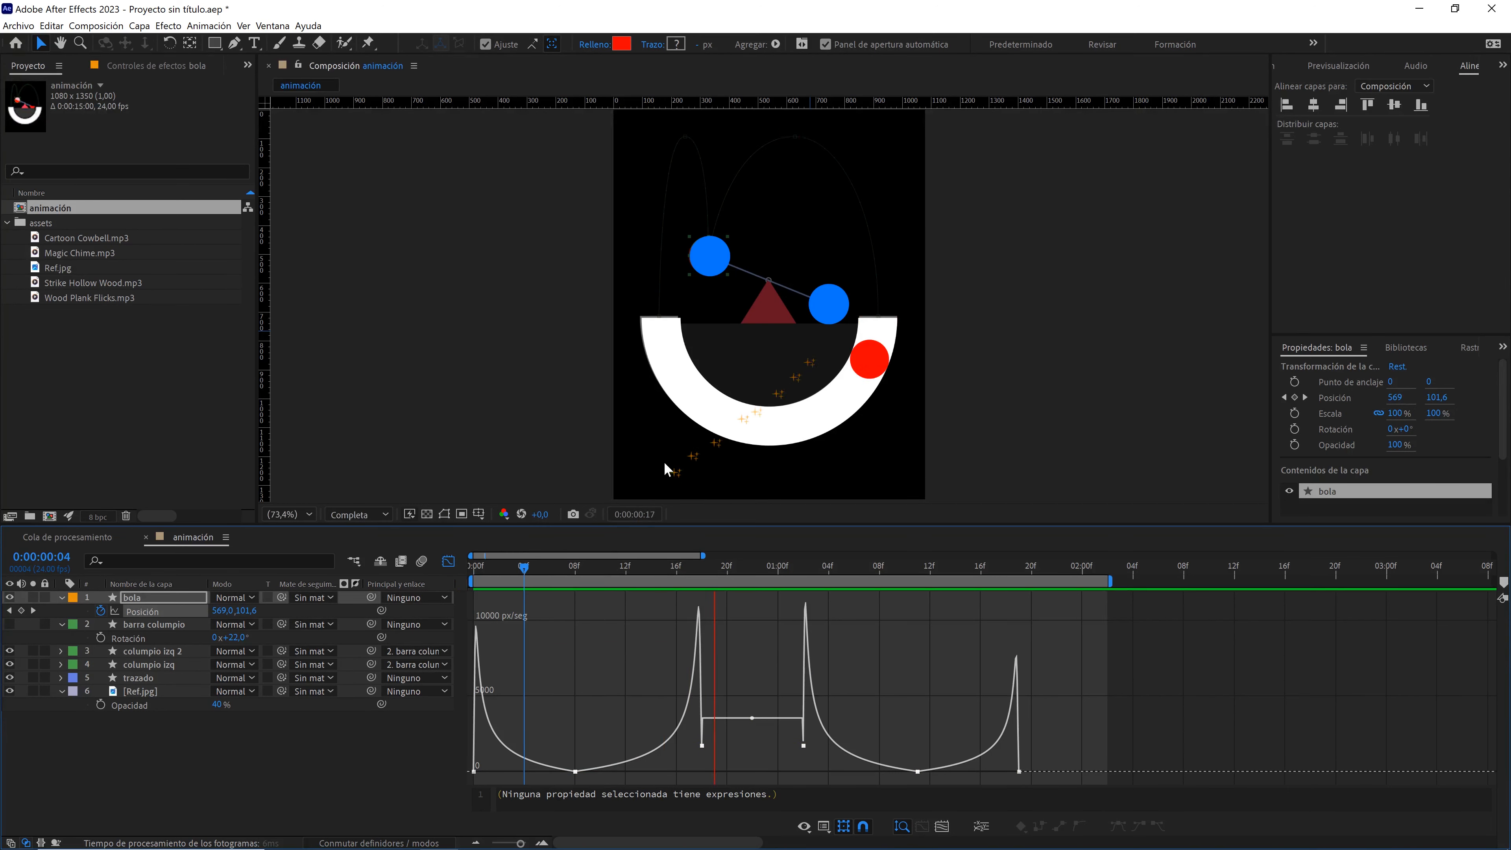
{"action": "key", "text": "space"}
- Make the velocity of the wide-arc peak keyframe at 0:00:00:08 continuous and raise its speed slightly above zero
{"action": "double_click", "coordinate": [575, 772]}
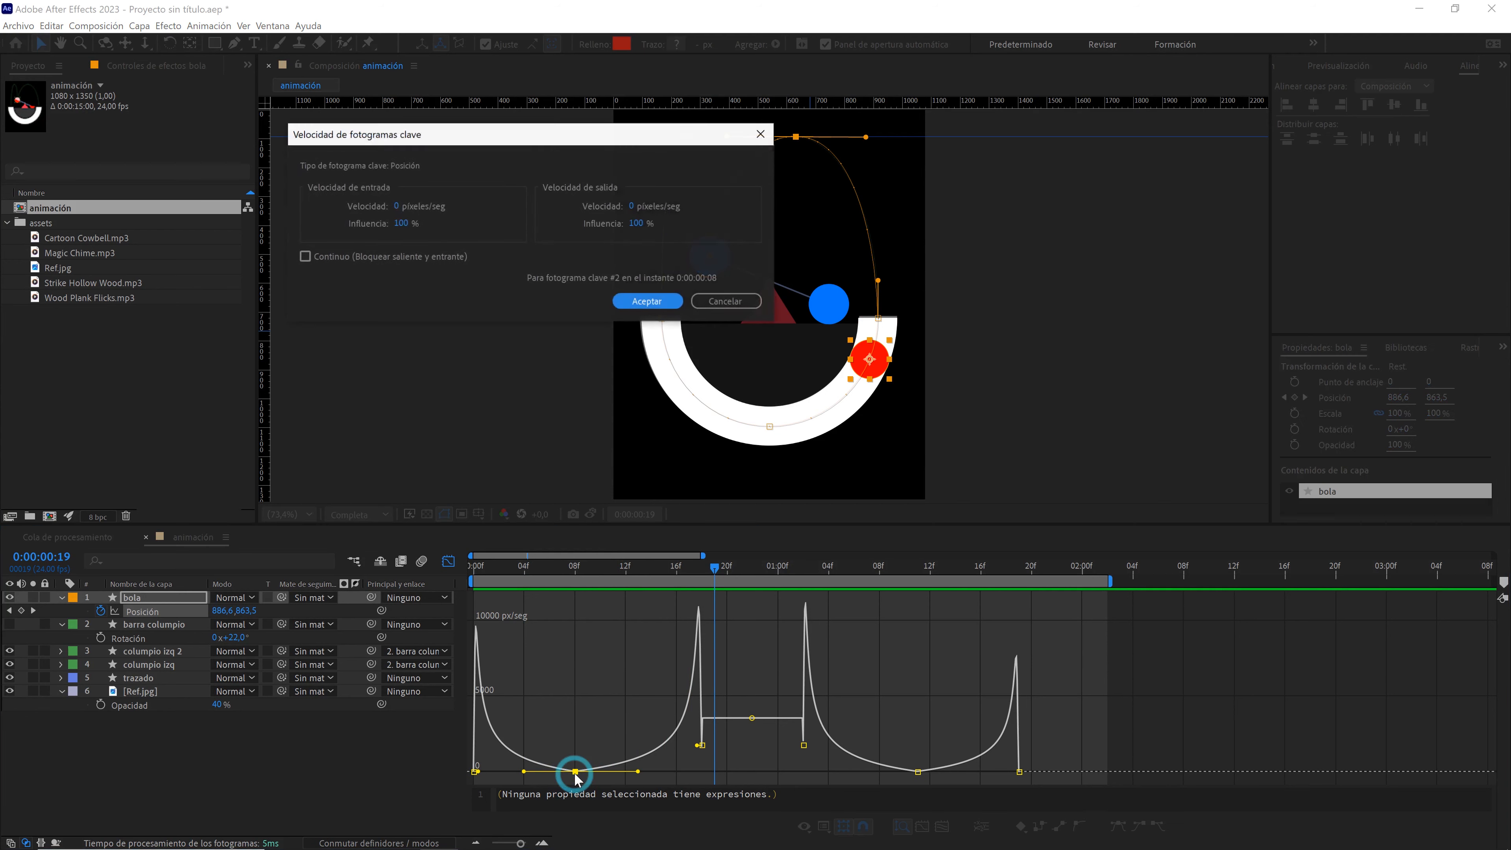
{"action": "left_click", "coordinate": [306, 258]}
{"action": "left_click", "coordinate": [642, 301]}
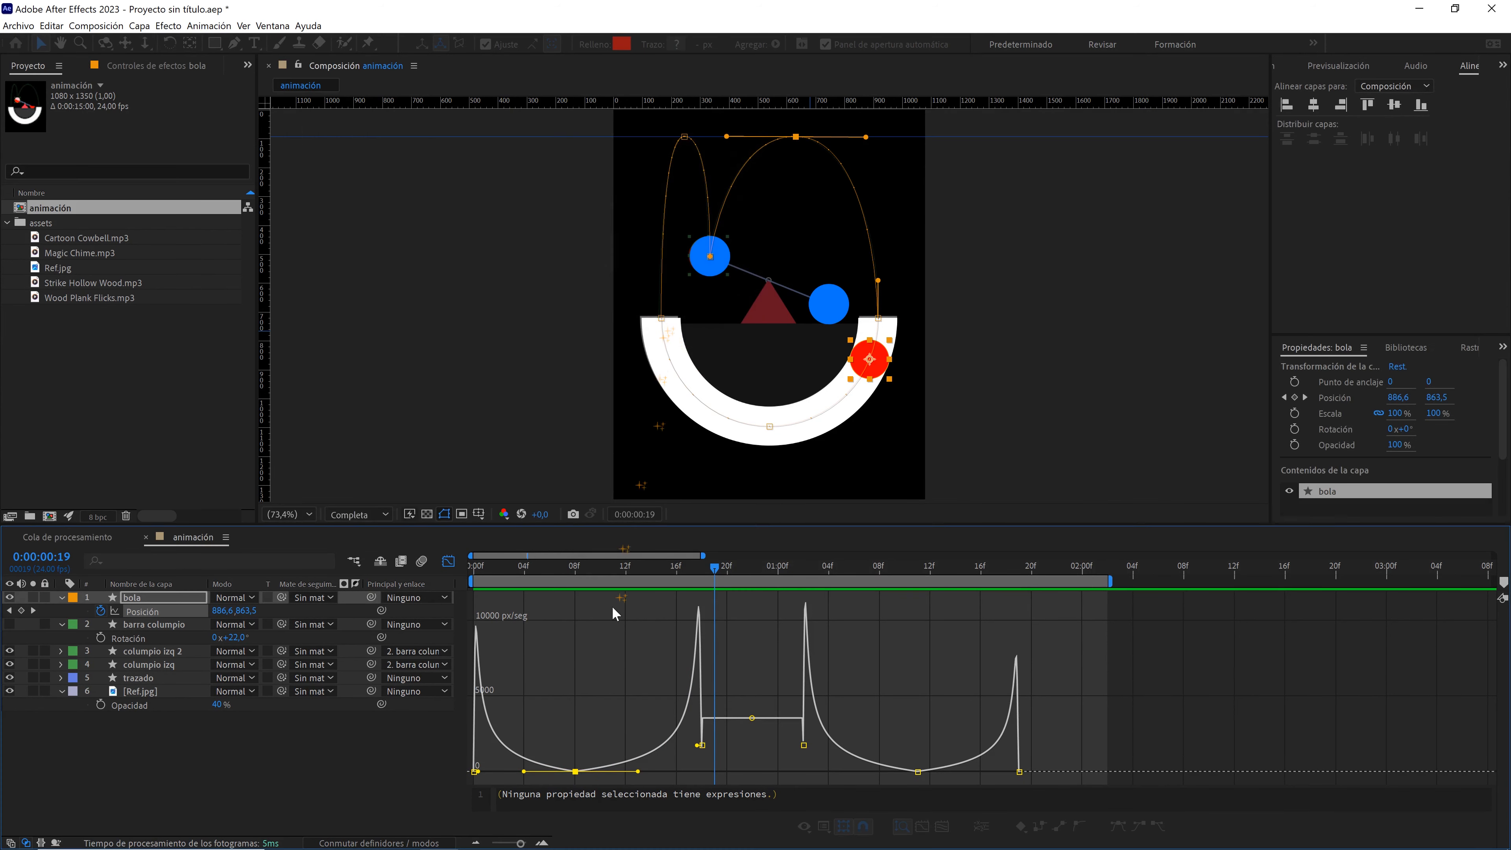
{"action": "mouse_move", "coordinate": [575, 772]}
{"action": "left_mouse_down"}
{"action": "mouse_move", "coordinate": [576, 678]}
{"action": "mouse_move", "coordinate": [578, 768]}
{"action": "left_mouse_up"}
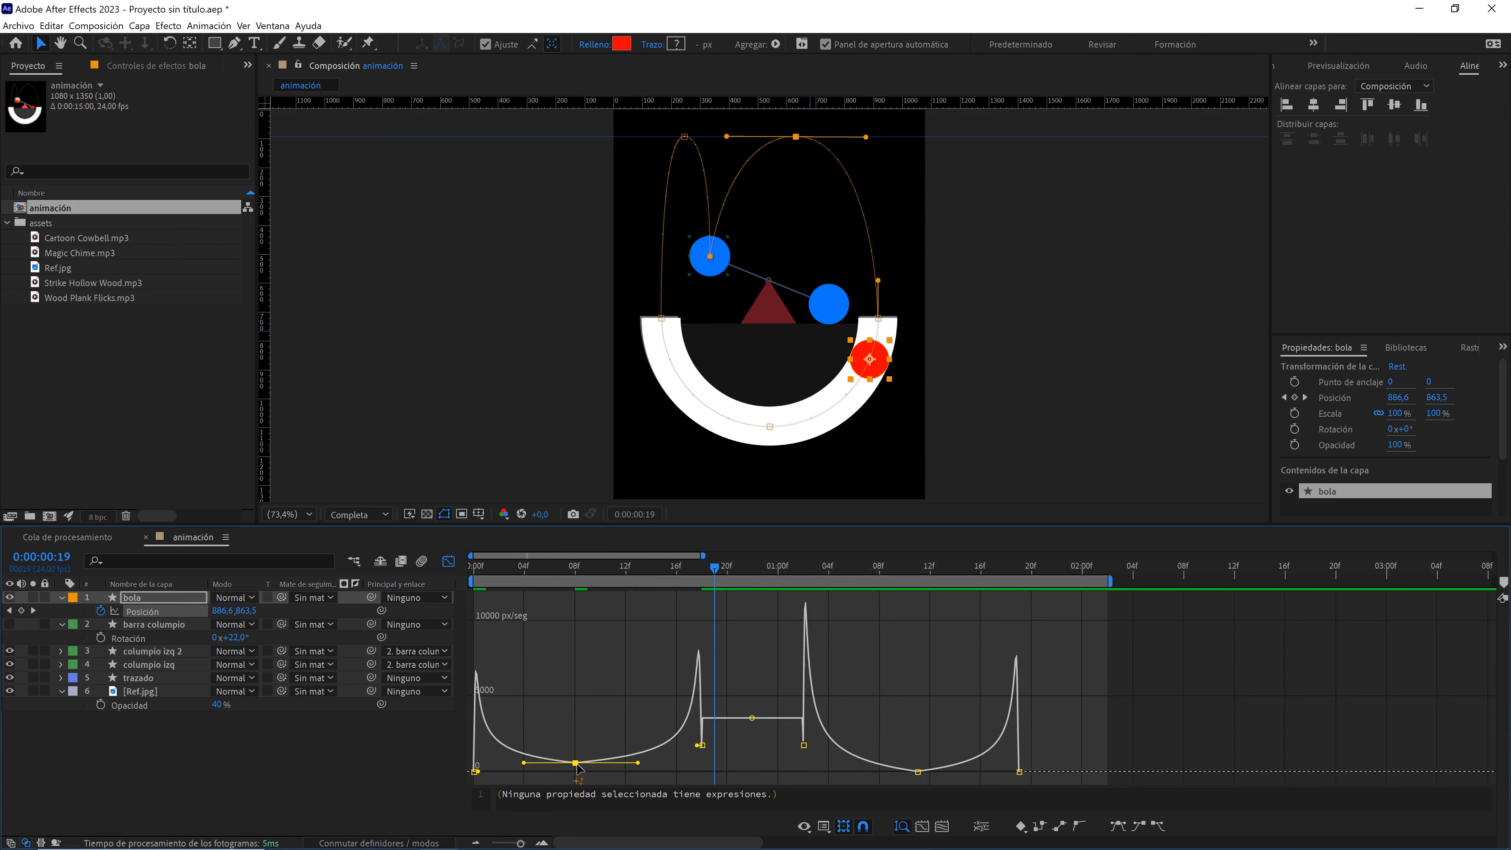
- Set the velocity of bola's wide-arc peak keyframe at 0:00:00:08 to 750 pixels/sec
{"action": "double_click", "coordinate": [575, 764]}
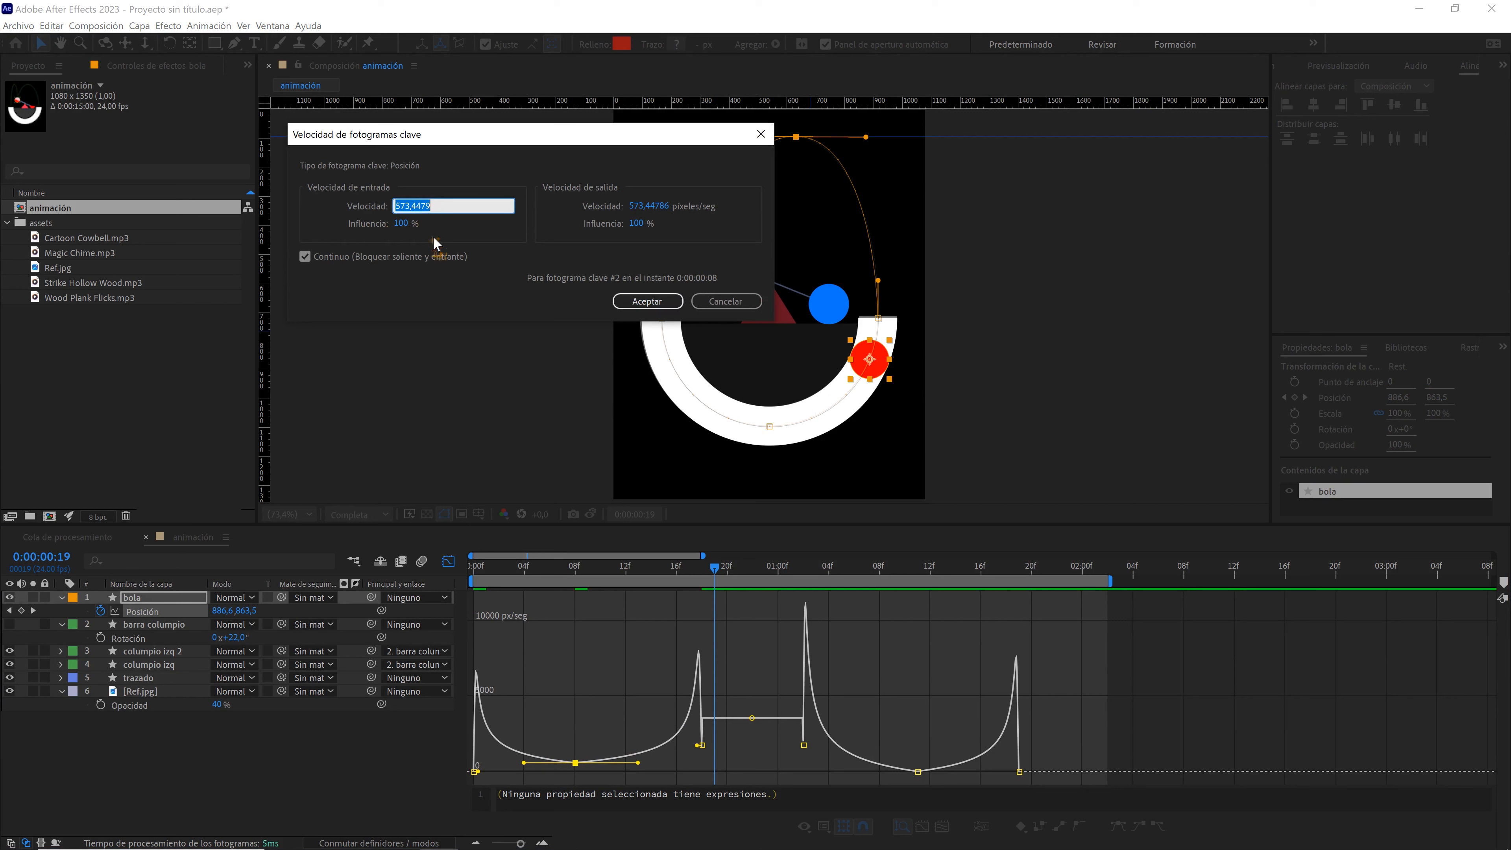
{"action": "type", "text": "750"}
{"action": "left_click", "coordinate": [639, 301]}
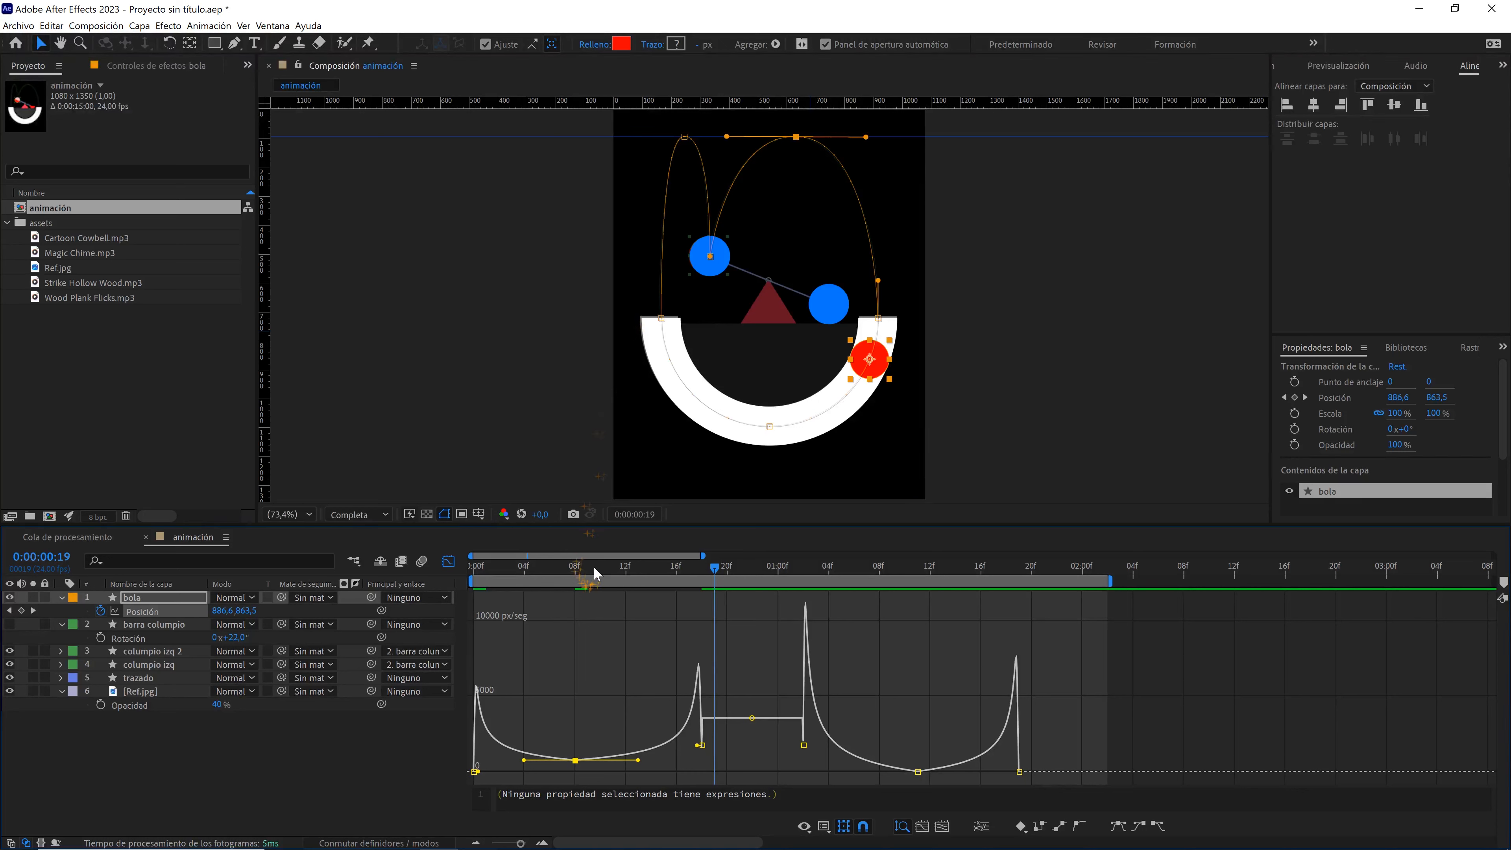
- Deselect the keyframes and preview the ball's motion from the start to check the wide arc
{"action": "key", "text": "Home"}
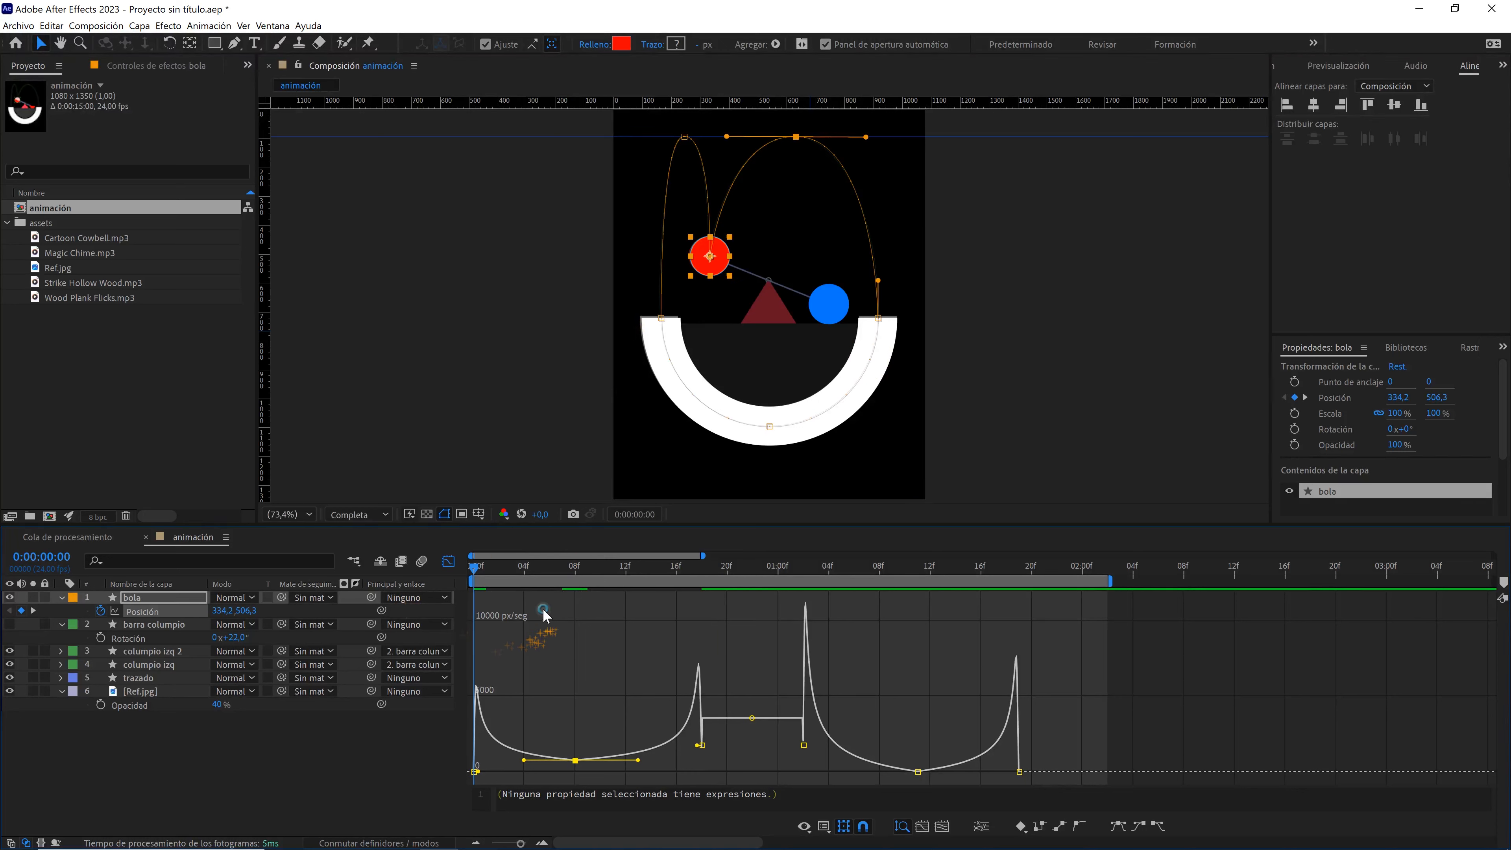
{"action": "left_click", "coordinate": [543, 613]}
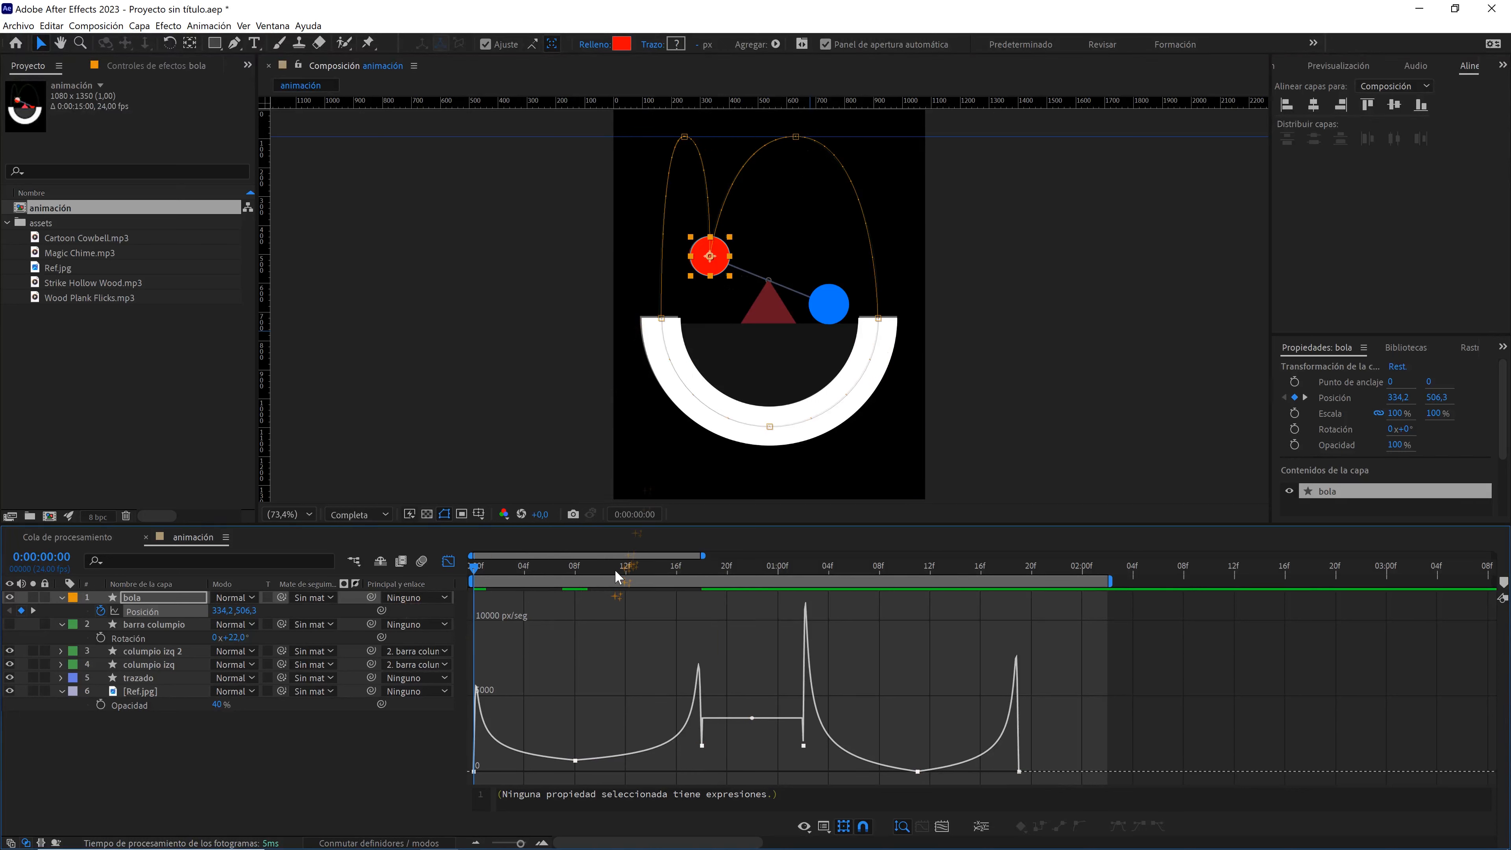
{"action": "key", "text": "space"}
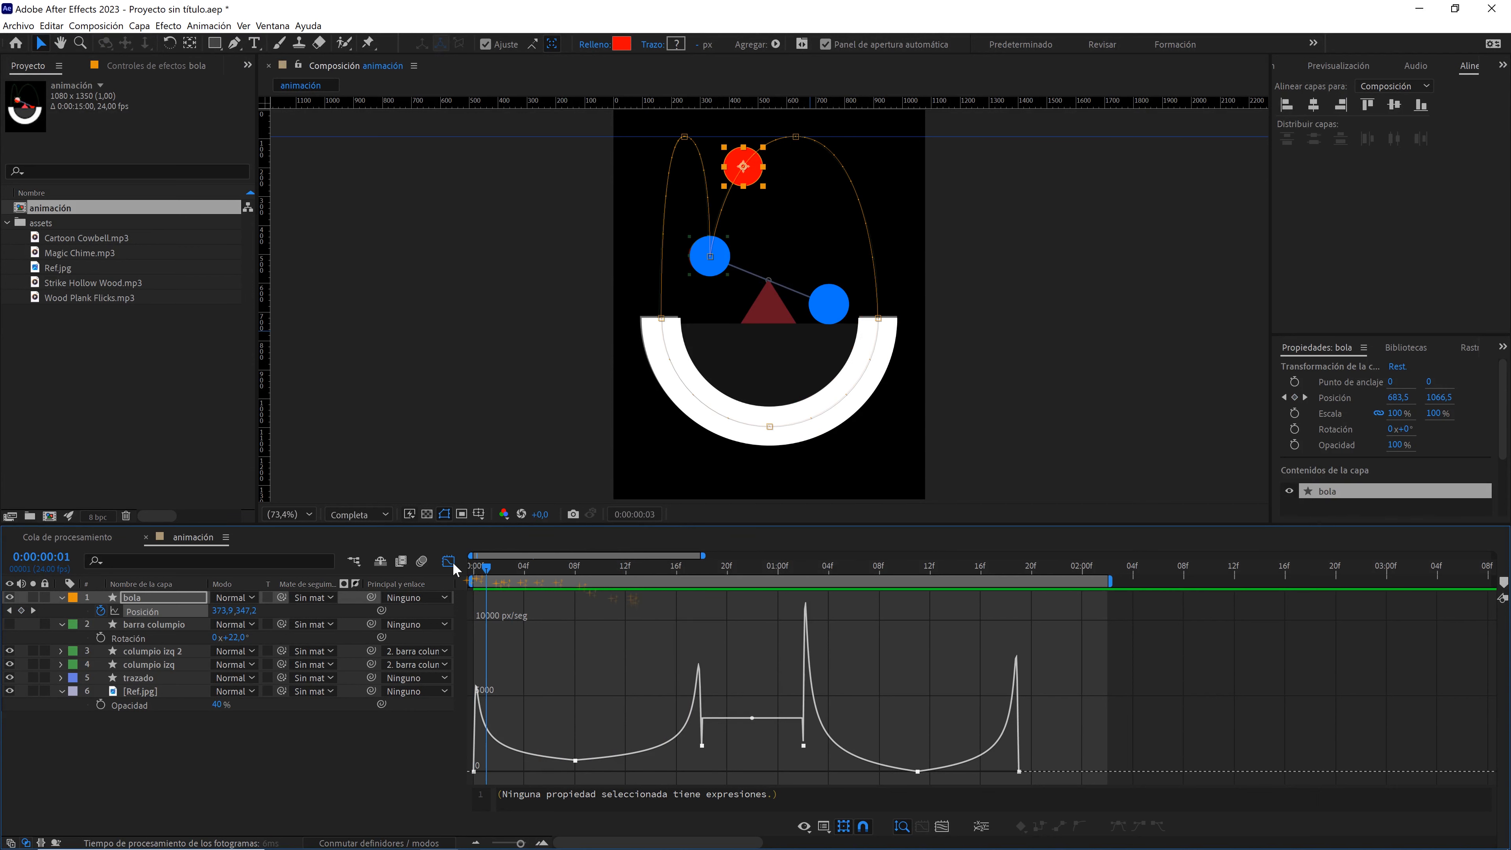
{"action": "key", "text": "space"}
{"action": "key", "text": "space"}
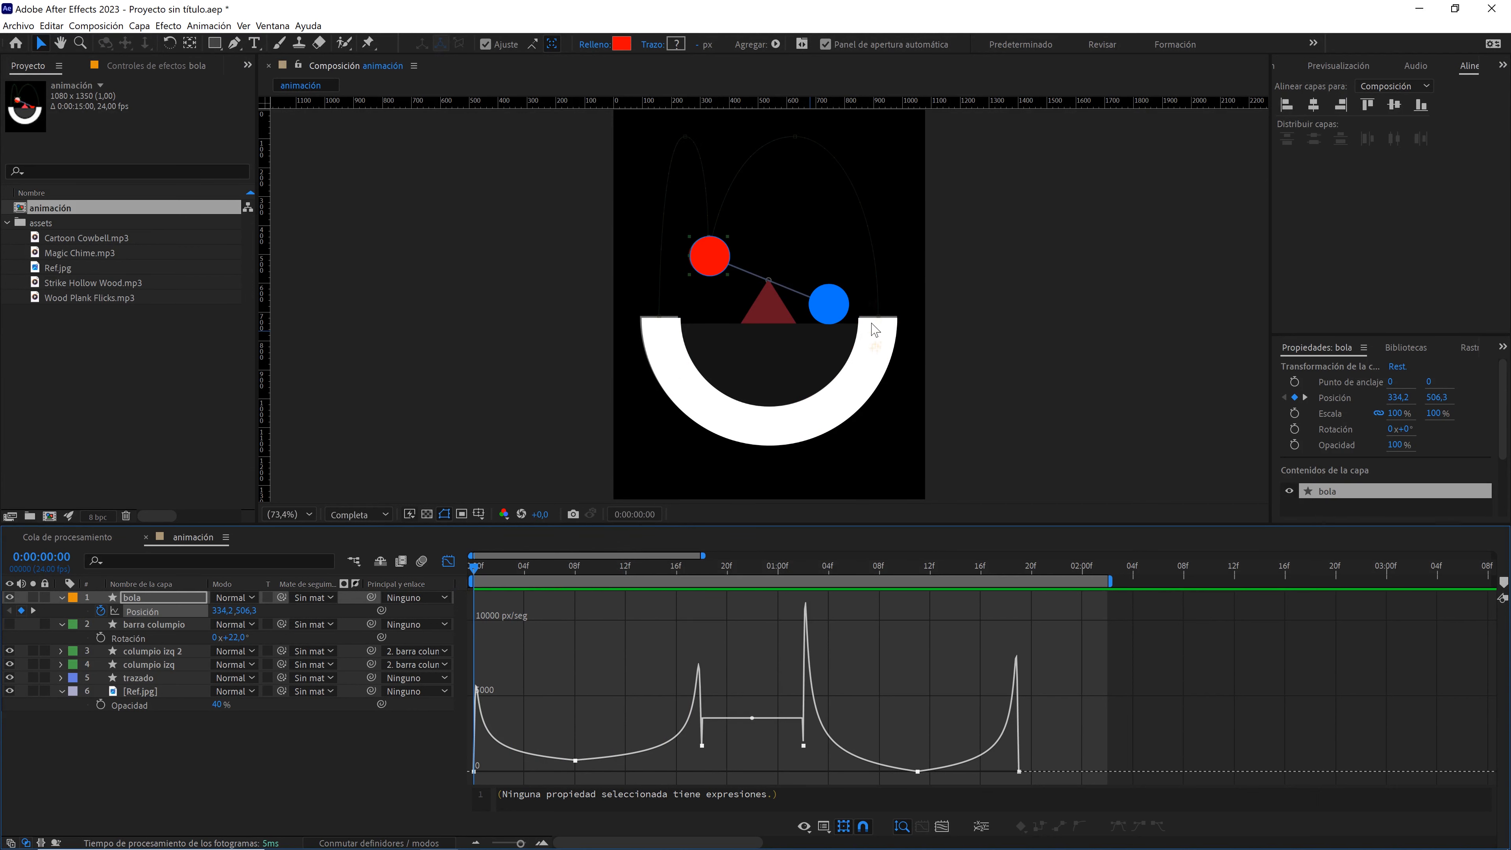
{"action": "key", "text": "space"}
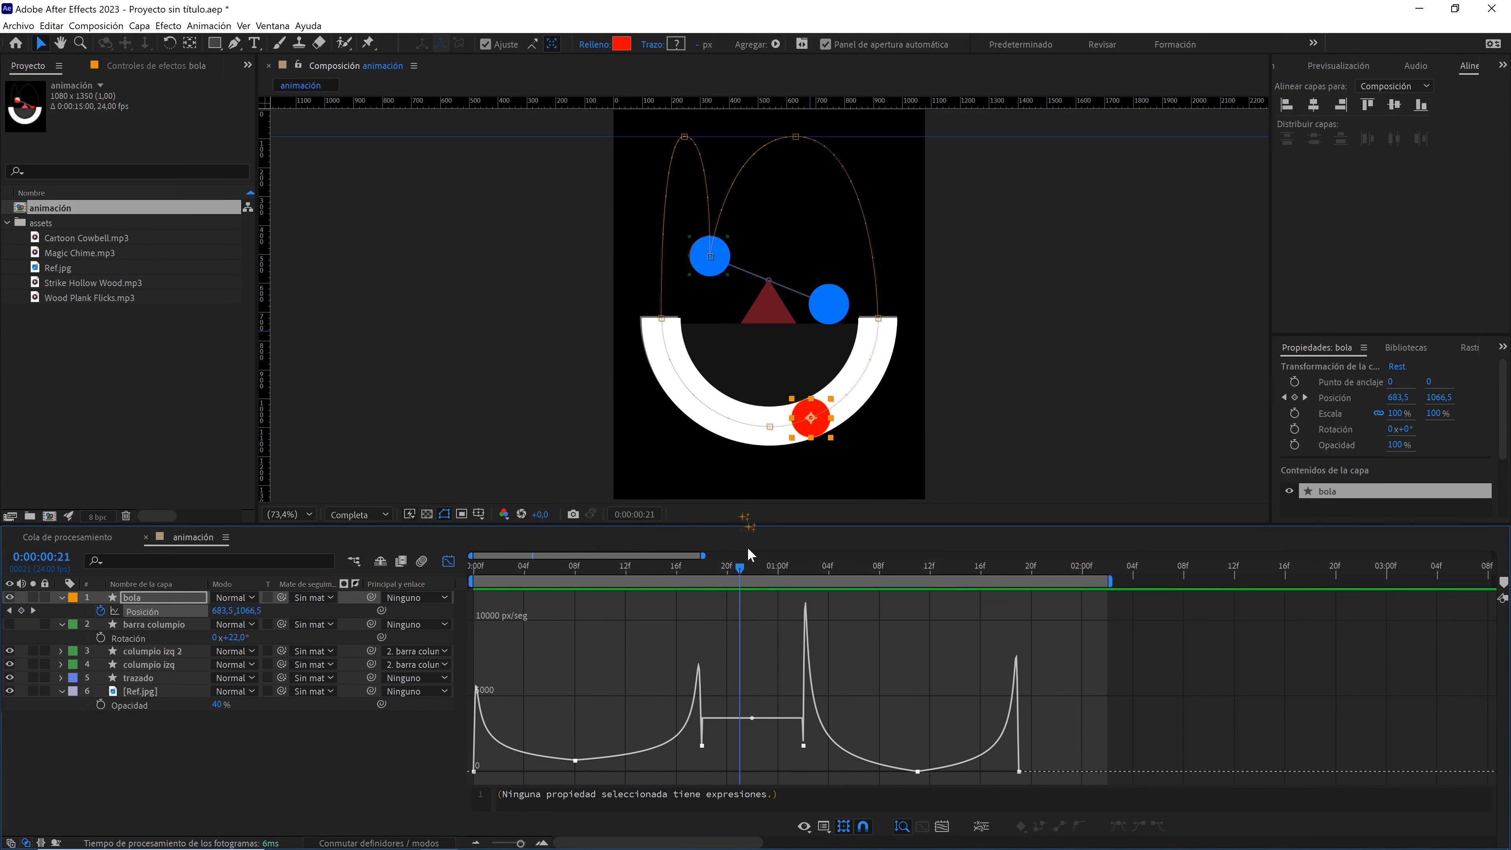
- Examine the ball's speed through the narrow arc around the 0:00:01:11 peak and replay the motion from 0:00:01:02
{"action": "left_click_drag", "start_coordinate": [789, 572], "coordinate": [892, 580]}
{"action": "left_click_drag", "start_coordinate": [930, 749], "coordinate": [905, 790]}
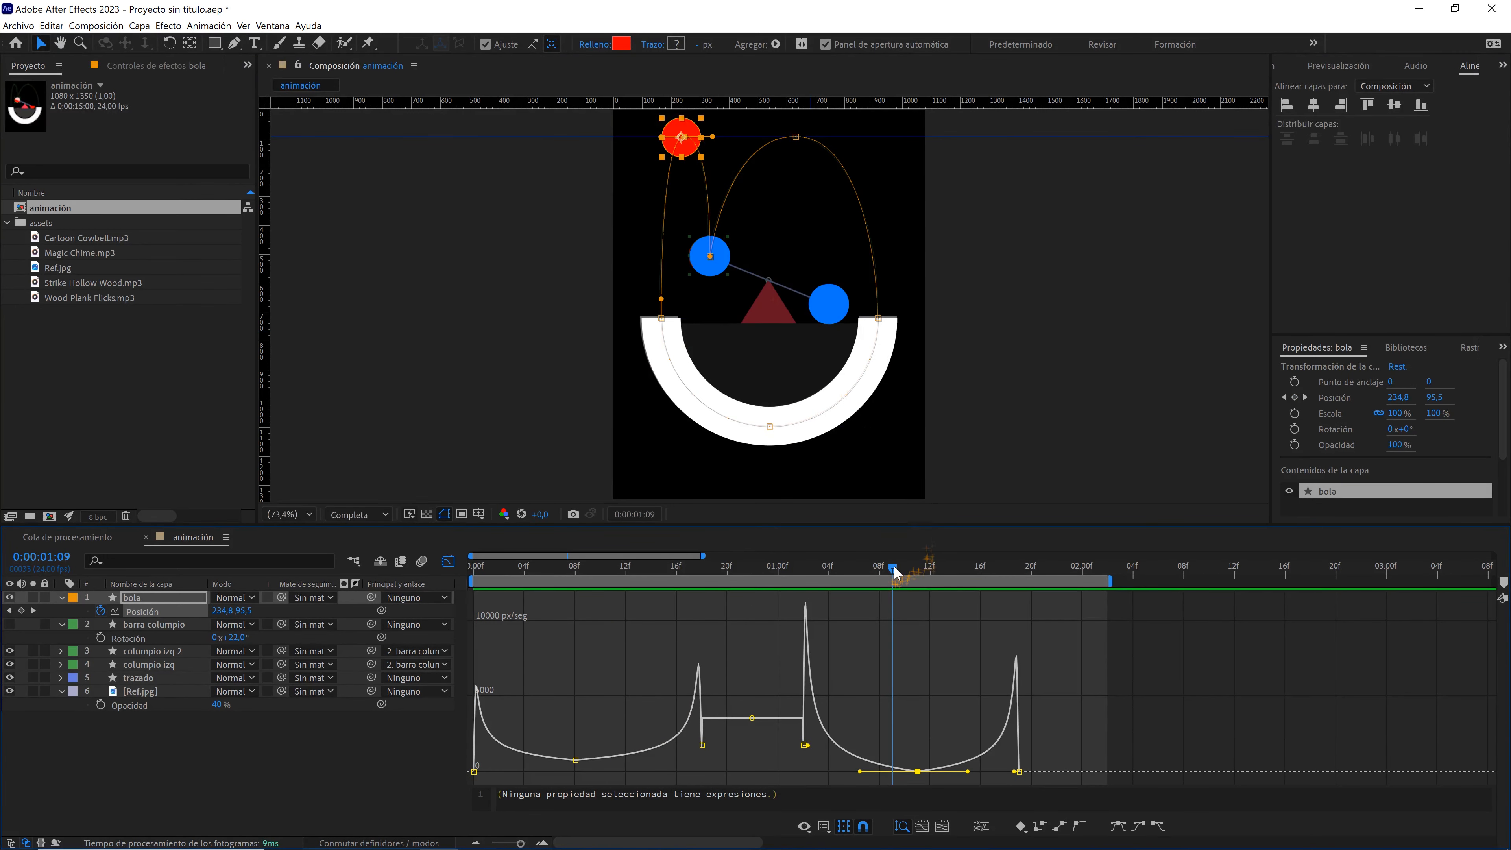
{"action": "left_click", "coordinate": [881, 568]}
{"action": "left_click", "coordinate": [926, 622]}
{"action": "key", "text": "space"}
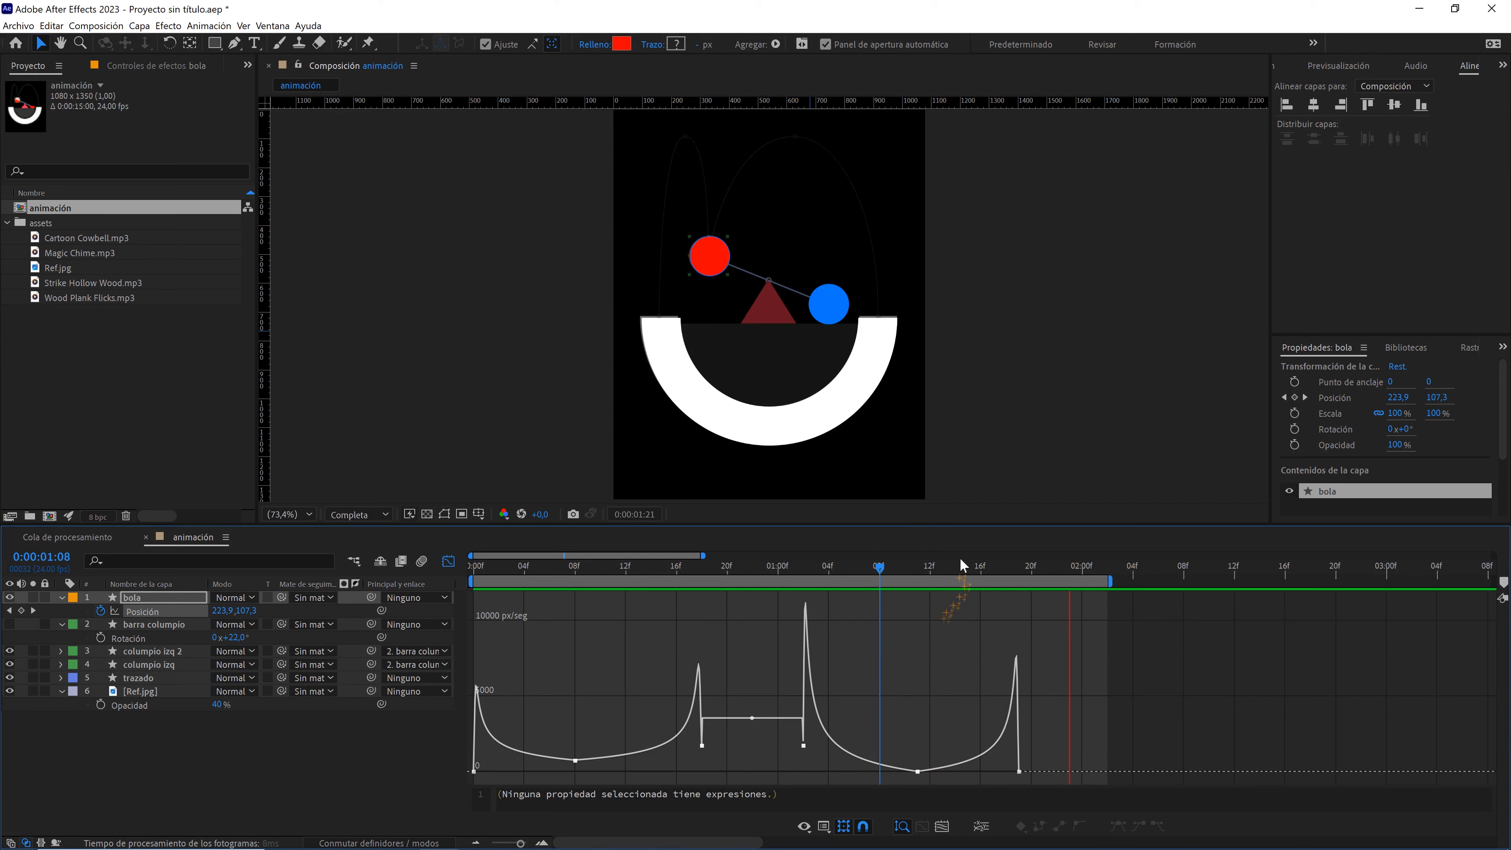
{"action": "left_click_drag", "start_coordinate": [958, 565], "coordinate": [808, 567]}
{"action": "key", "text": "space"}
{"action": "key", "text": "space"}
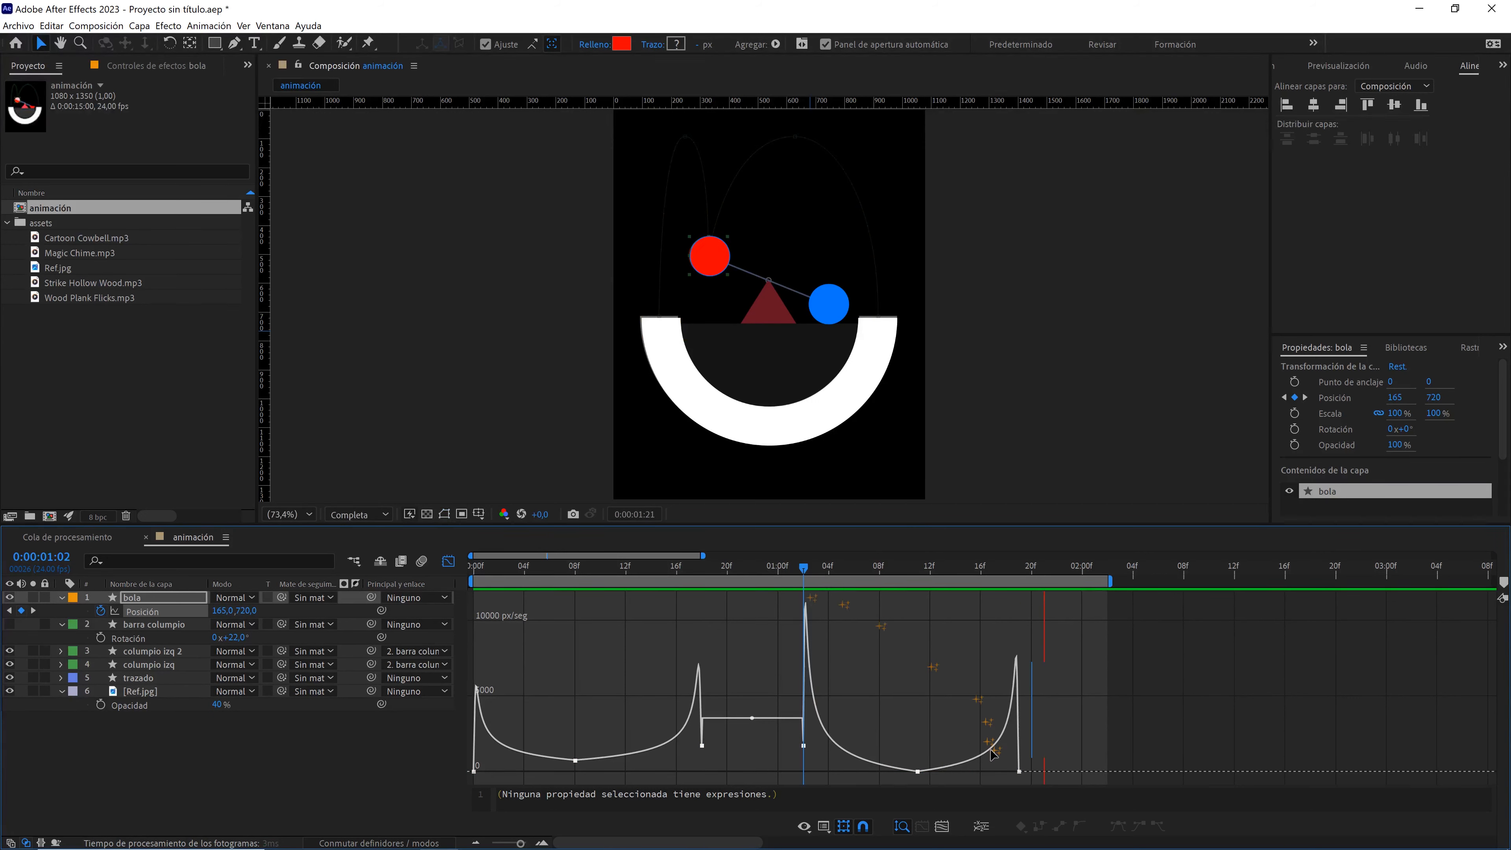
- Make the velocity of bola's narrow-arc peak keyframe at 0:00:01:11 continuous and set it to 350 pixels/sec
{"action": "double_click", "coordinate": [917, 771]}
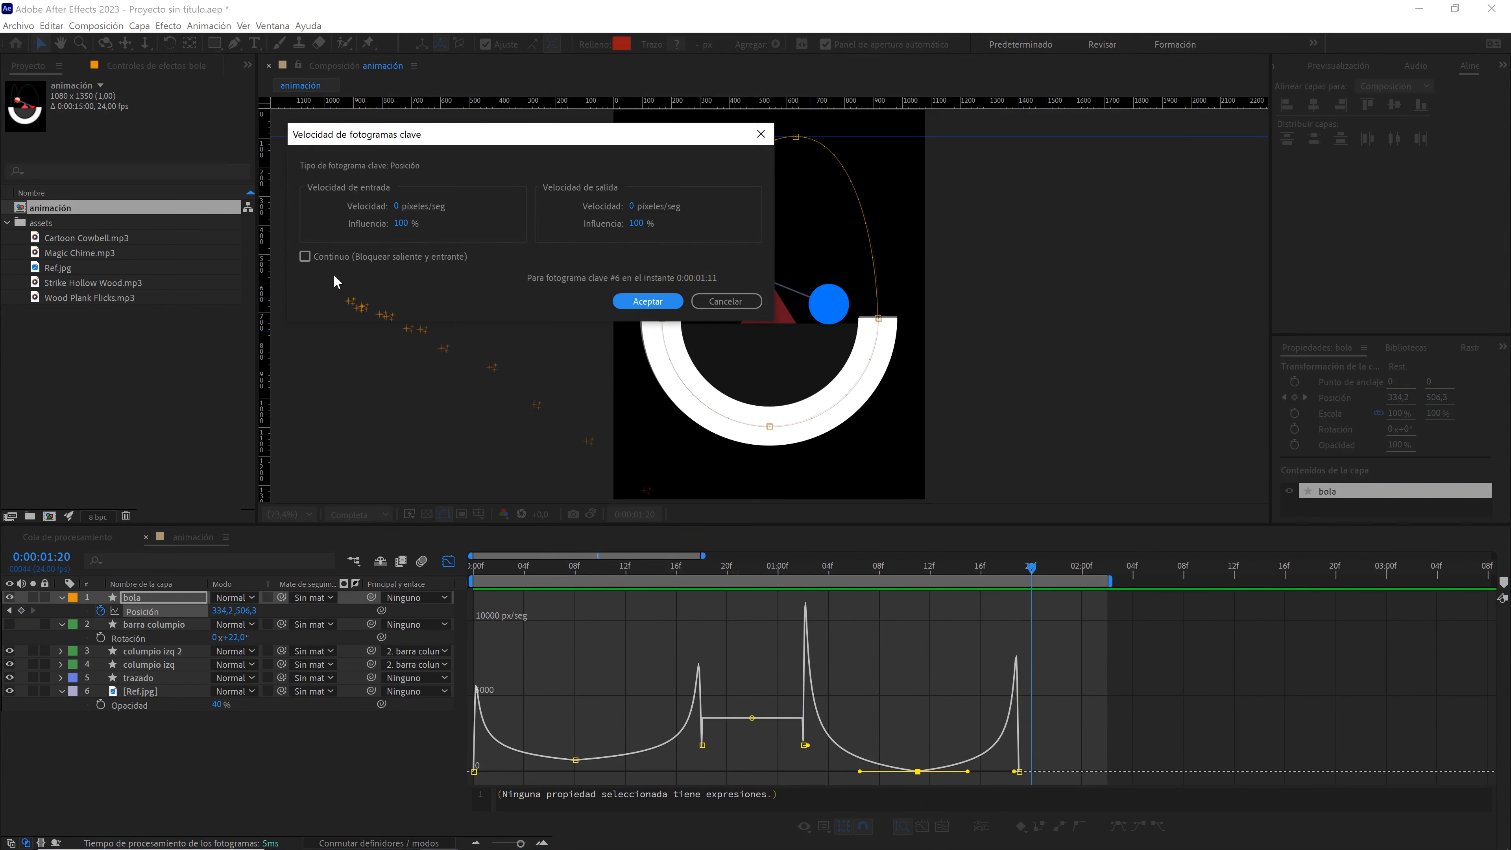
{"action": "left_click", "coordinate": [396, 205]}
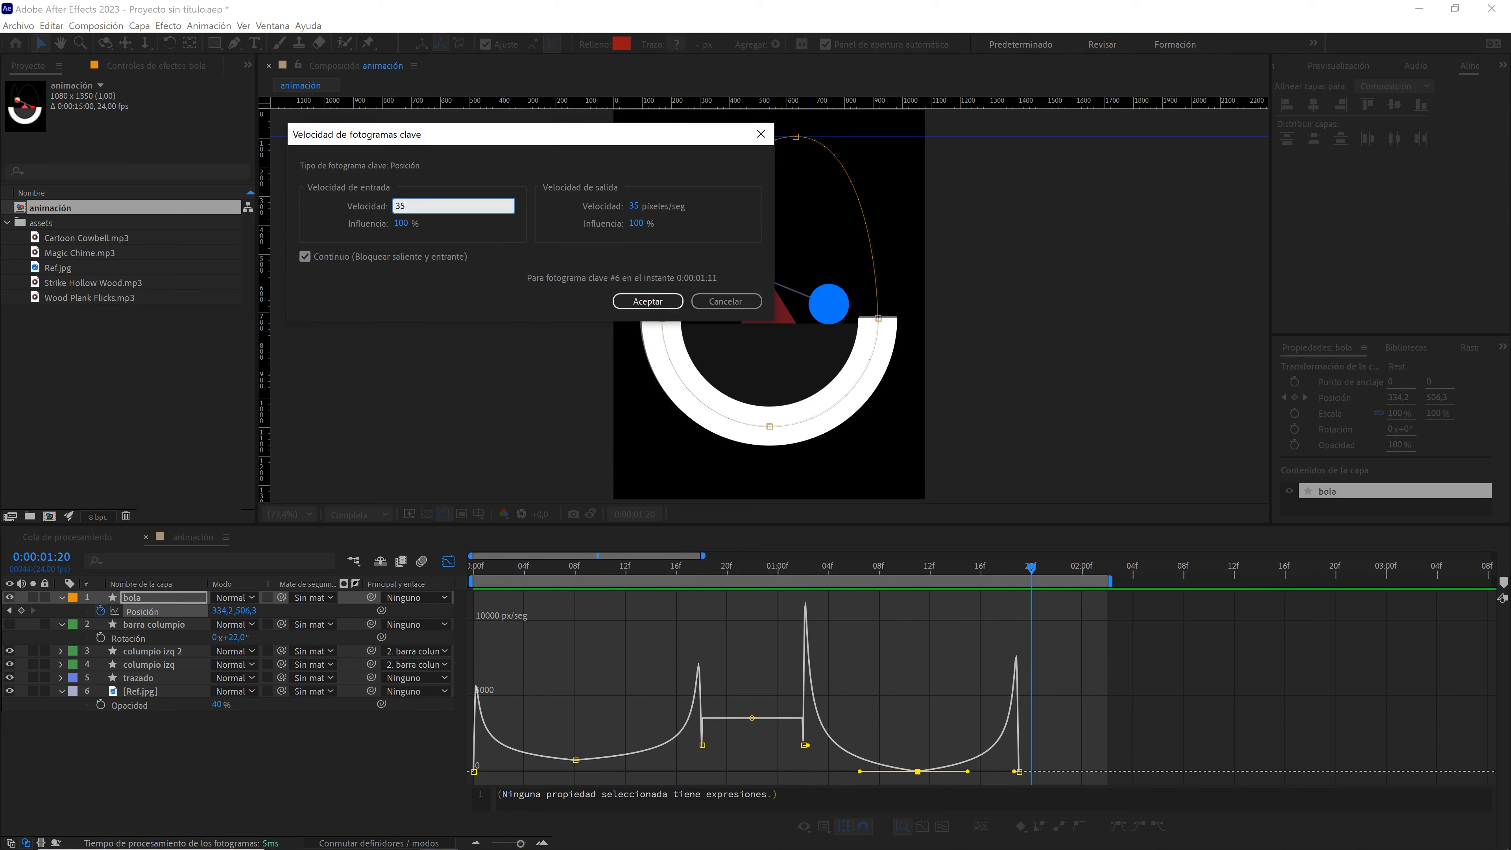
{"action": "type", "text": "350"}
{"action": "left_click", "coordinate": [637, 300]}
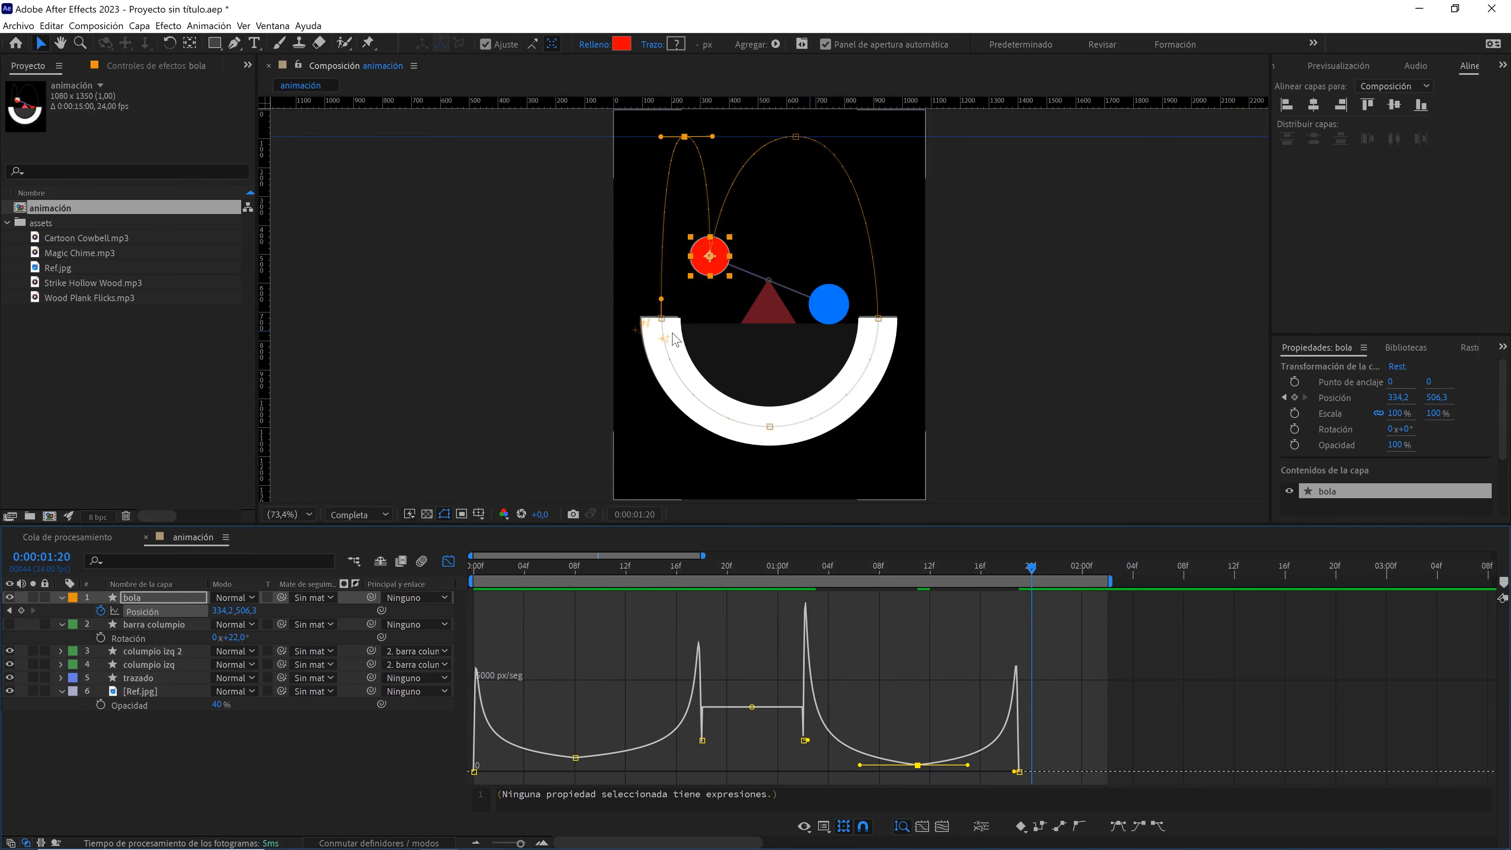
- Deselect everything and preview the ball's full motion from the beginning of the composition
{"action": "left_click", "coordinate": [422, 720]}
{"action": "key", "text": "Home"}
{"action": "key", "text": "space"}
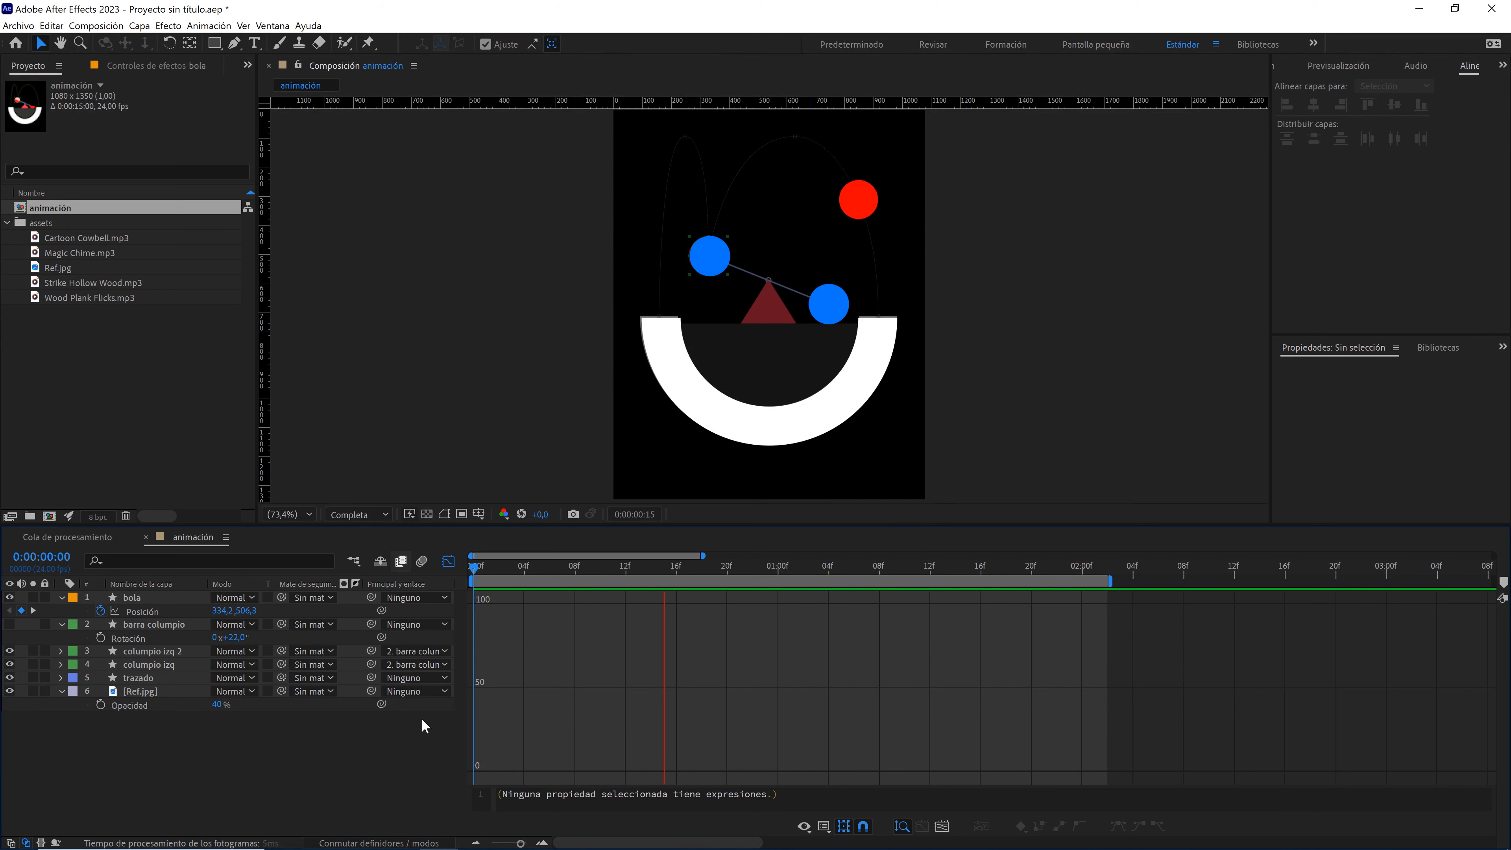
{"action": "key", "text": "space"}
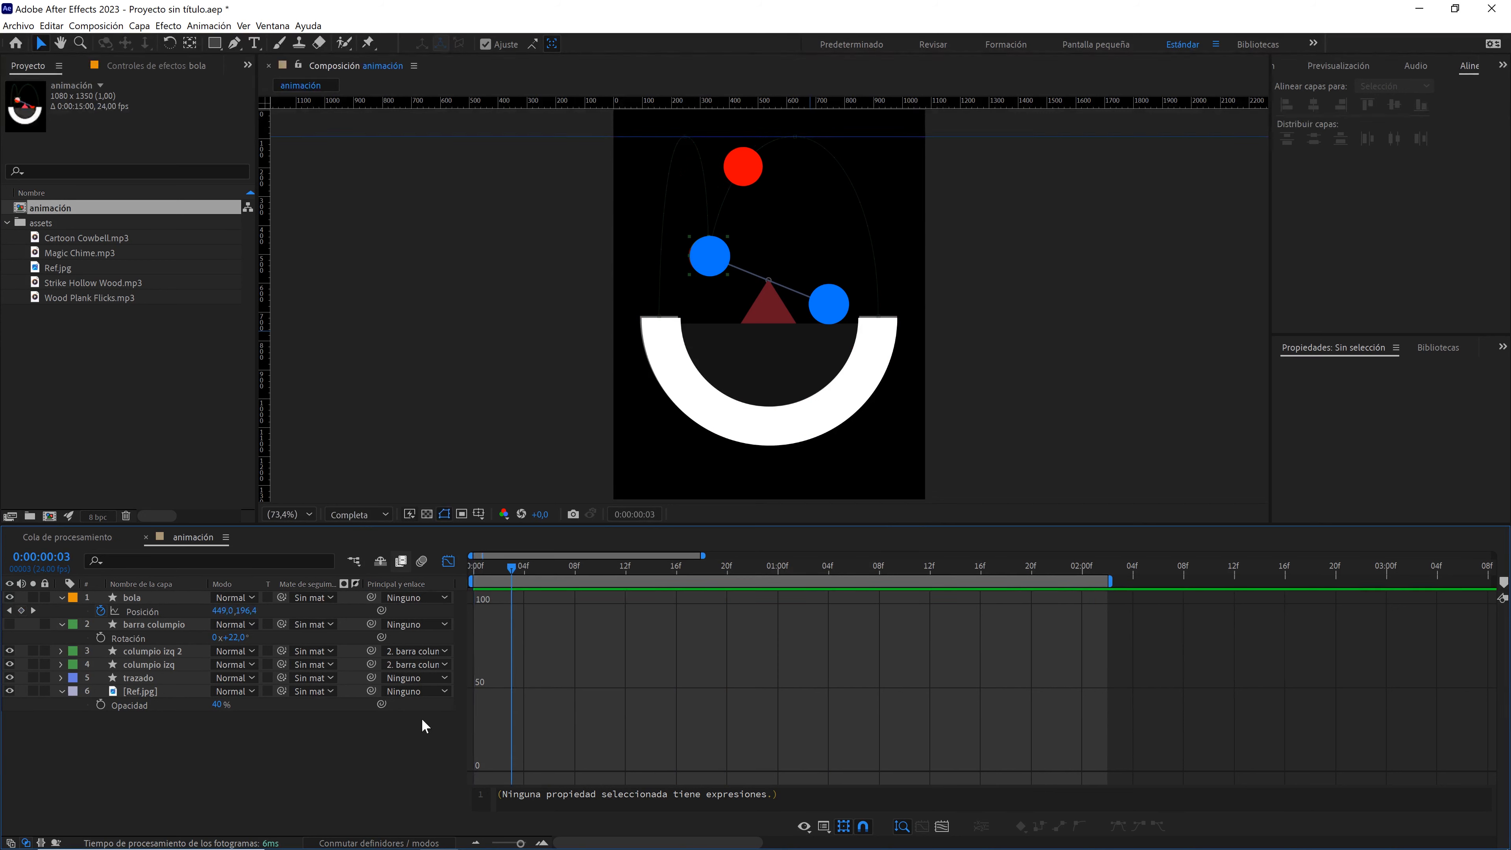
- Switch the timeline from the graph editor to layer bars and scrub the ball's path to 0:00:01:17
{"action": "left_click_drag", "start_coordinate": [592, 566], "coordinate": [533, 569]}
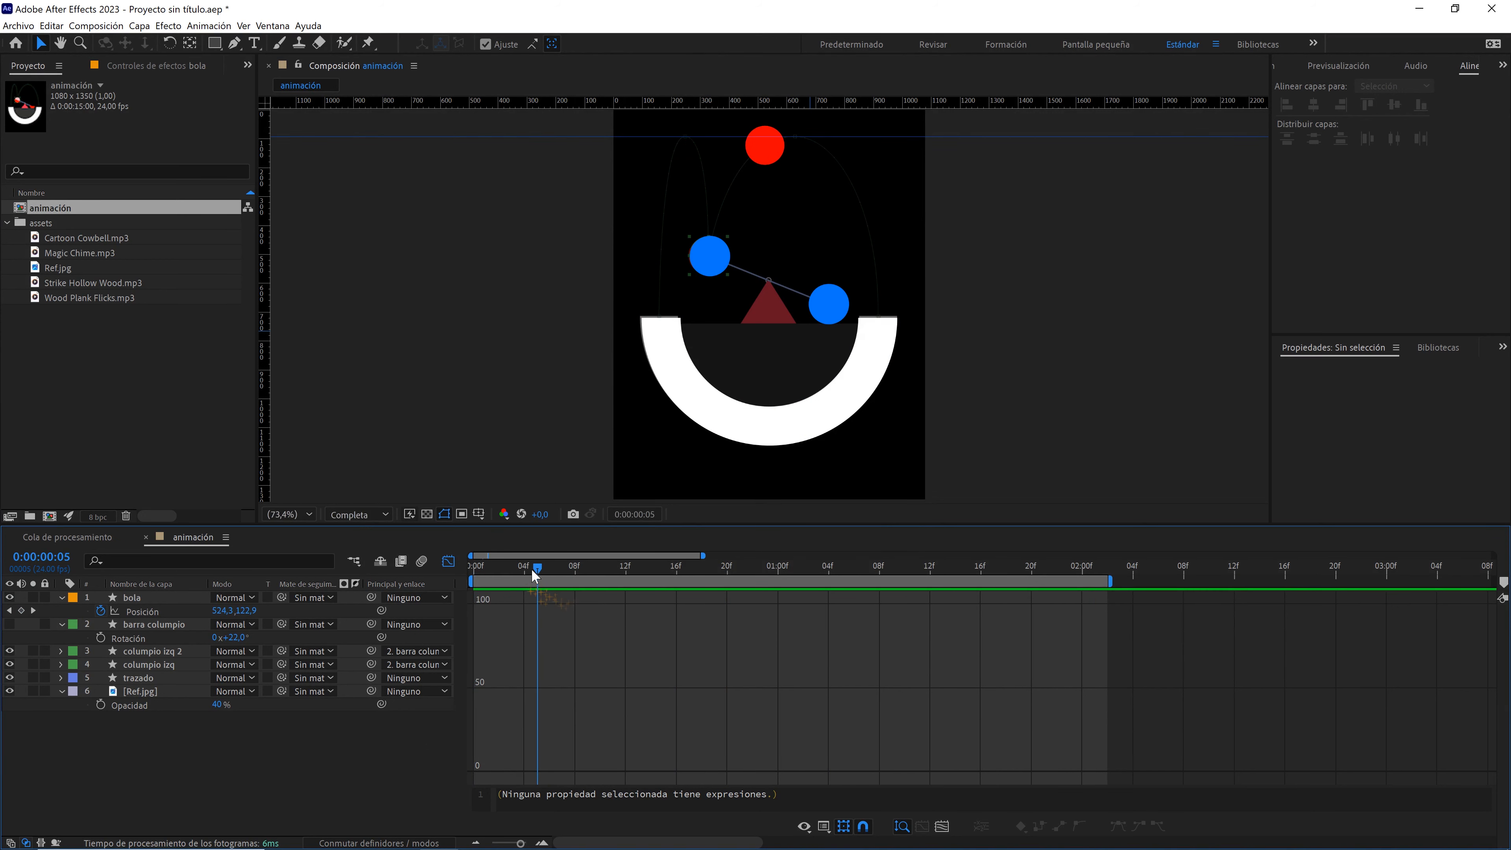
{"action": "left_click", "coordinate": [449, 560]}
{"action": "left_click", "coordinate": [576, 611]}
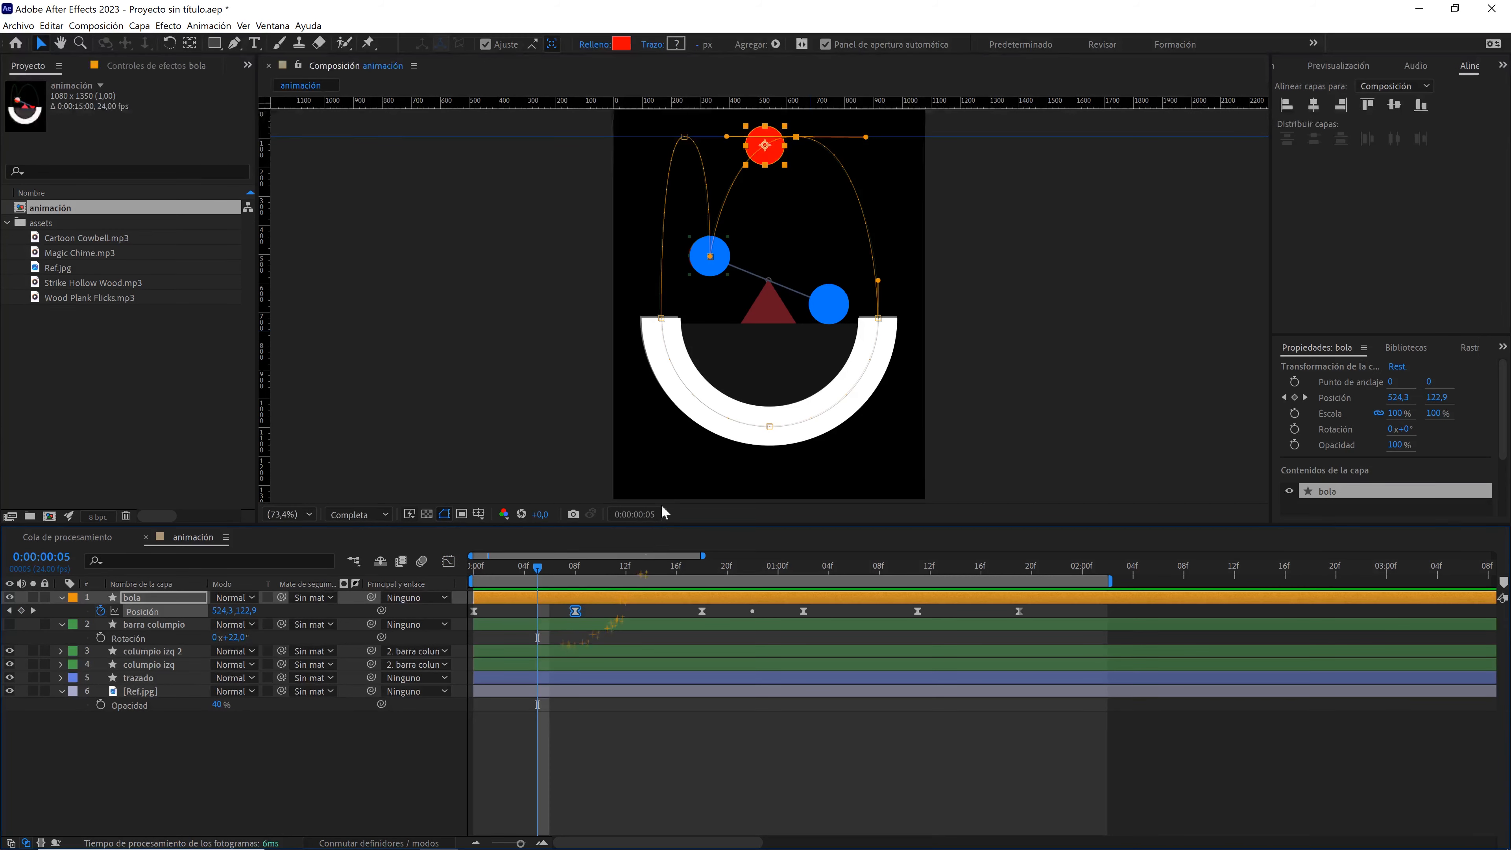
{"action": "left_click_drag", "start_coordinate": [553, 568], "coordinate": [995, 573]}
- Nudge the narrow arc's peak point slightly to the right and adjust both of its path handles to balance the curve
{"action": "left_click", "coordinate": [918, 611]}
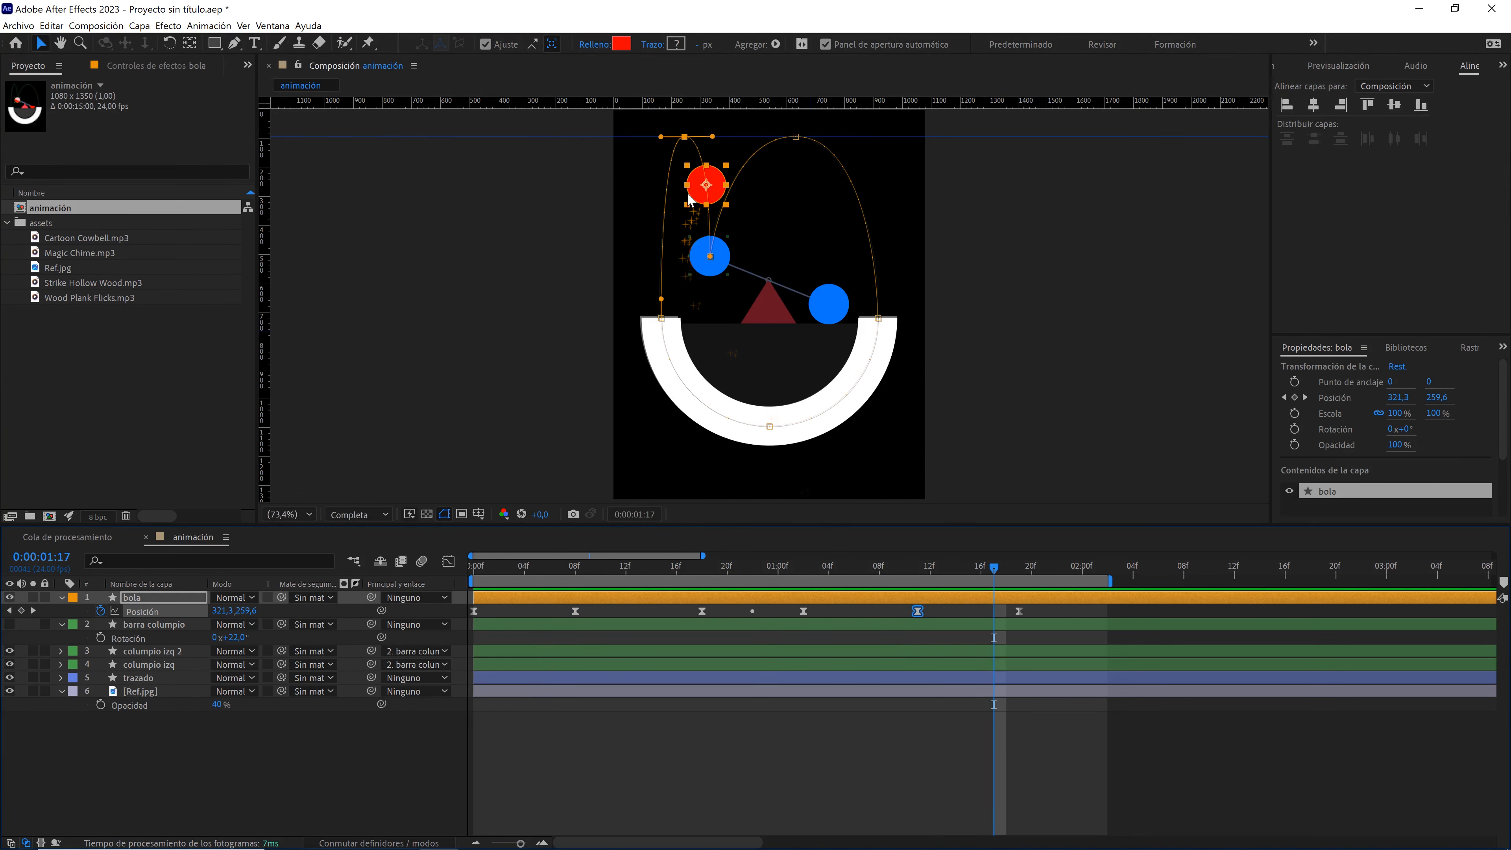
{"action": "scroll", "coordinate": [690, 201], "scroll_direction": "up", "scroll_amount": 1}
{"action": "key", "text": "space"}
{"action": "left_click_drag", "start_coordinate": [668, 138], "coordinate": [680, 279]}
{"action": "scroll", "coordinate": [680, 279], "scroll_direction": "up", "scroll_amount": 1}
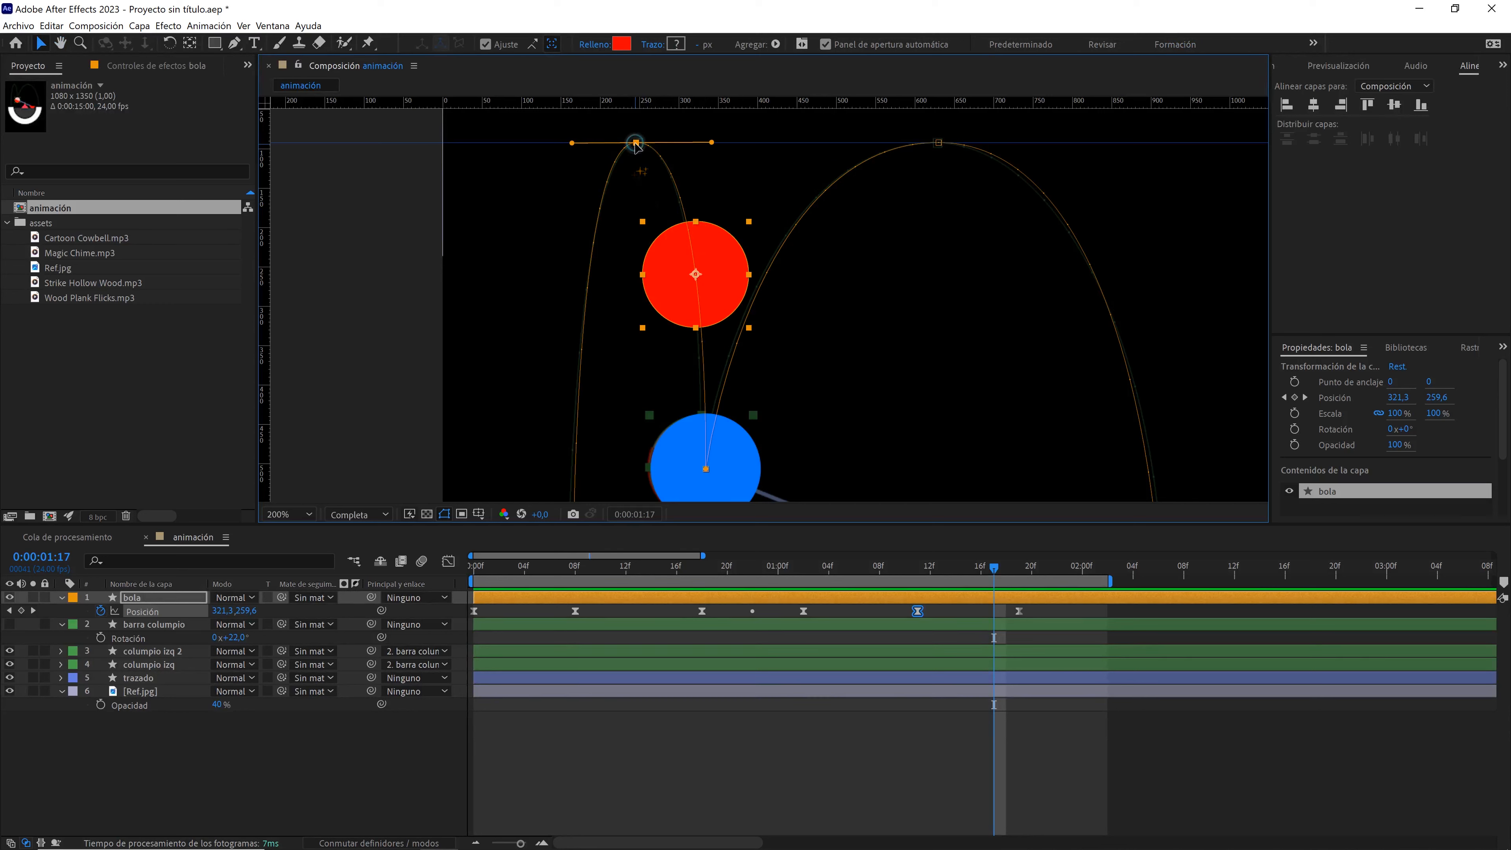
{"action": "left_click_drag", "start_coordinate": [636, 144], "coordinate": [640, 144]}
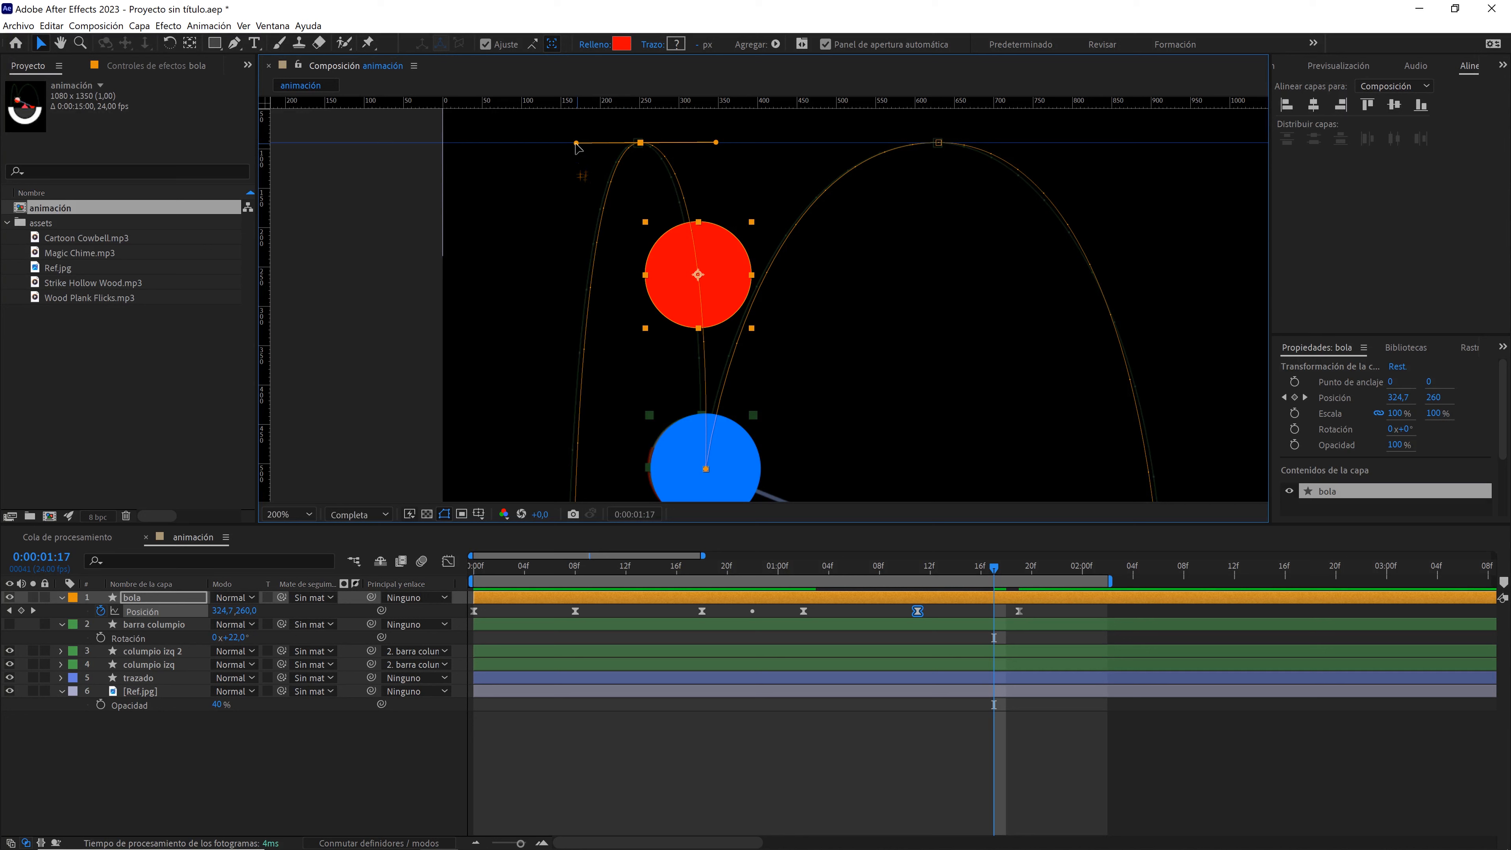
{"action": "left_click_drag", "start_coordinate": [575, 144], "coordinate": [569, 142]}
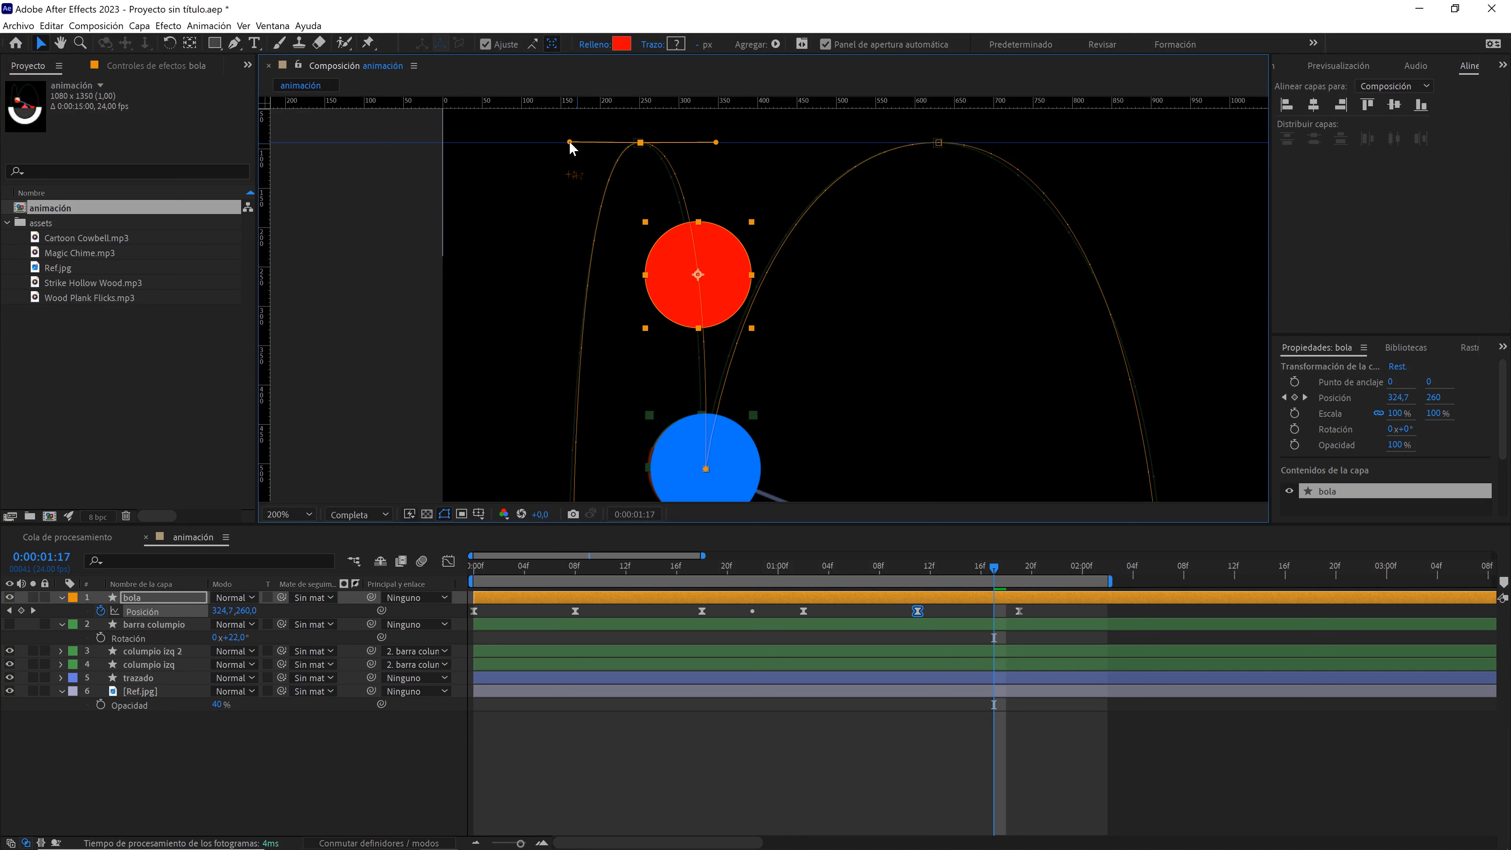
{"action": "left_click_drag", "start_coordinate": [716, 143], "coordinate": [709, 143]}
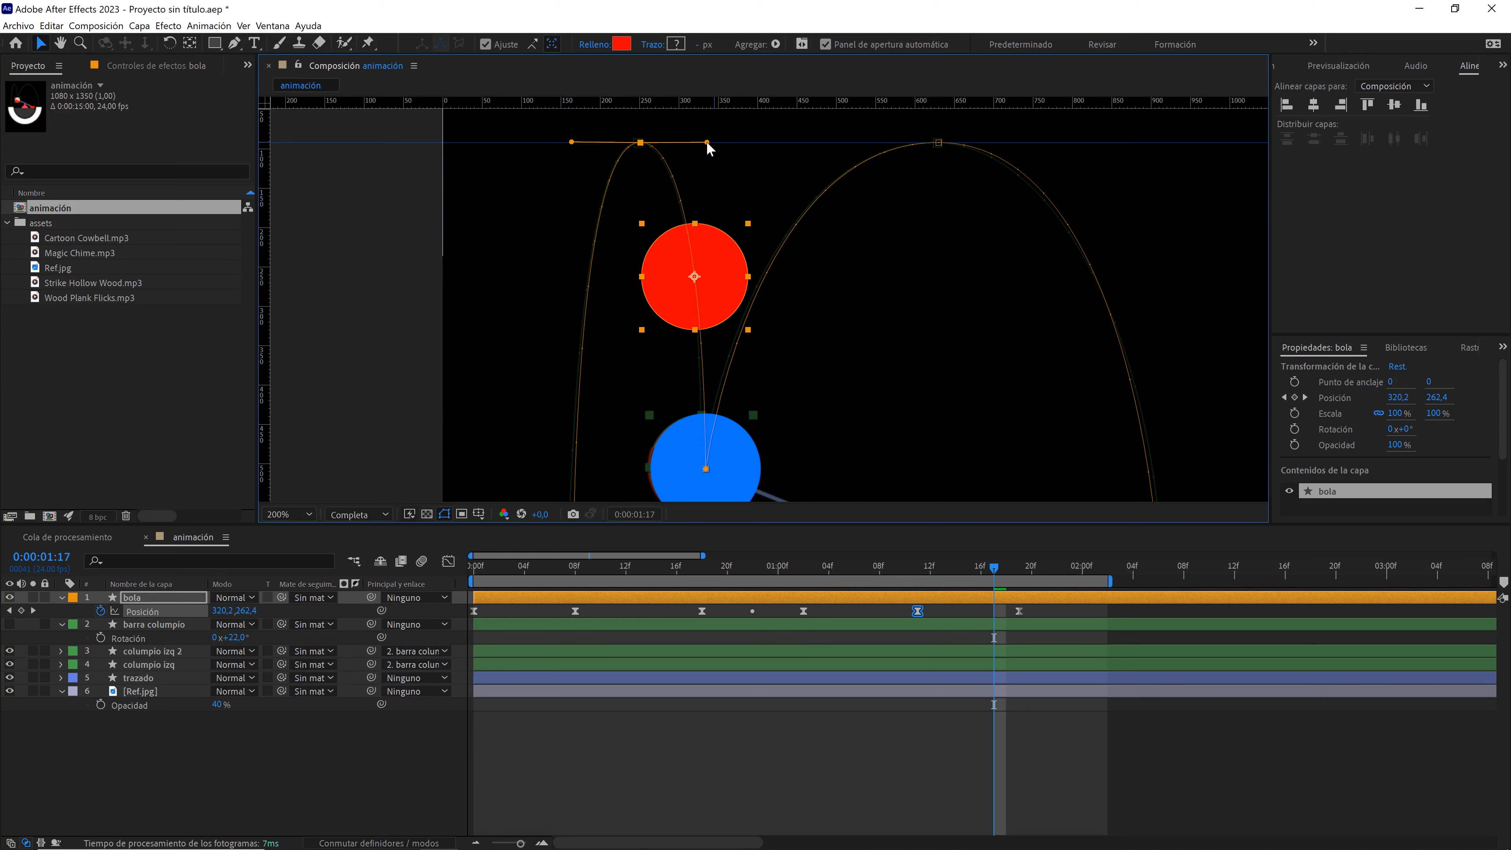
- Fit the composition in the viewer and preview the reshaped ball path from the start
{"action": "key", "text": "comma"}
{"action": "scroll", "coordinate": [767, 220], "scroll_direction": "down", "scroll_amount": 3}
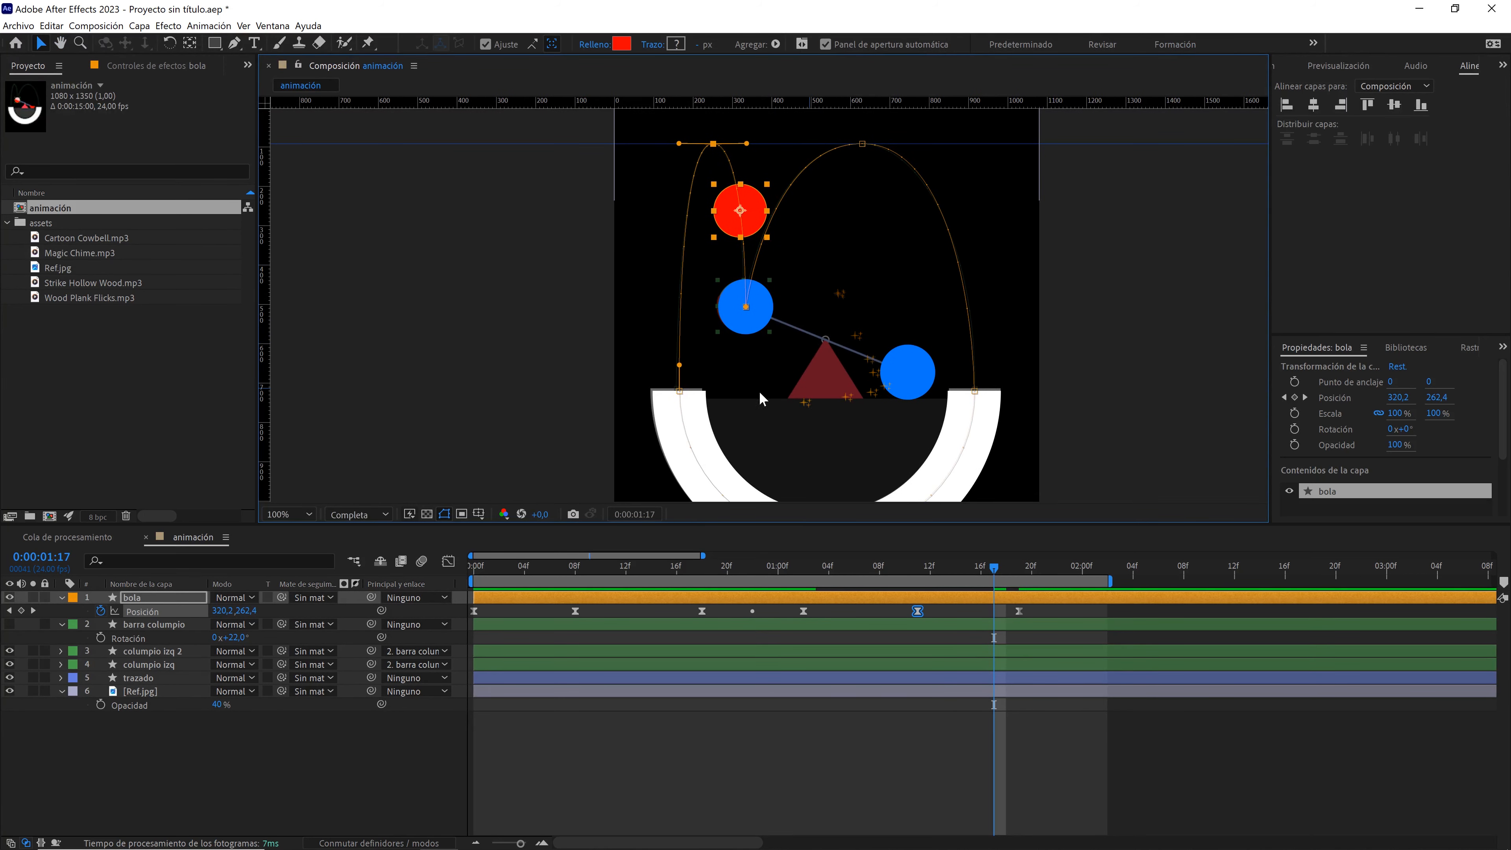
{"action": "left_click_drag", "start_coordinate": [992, 573], "coordinate": [471, 573]}
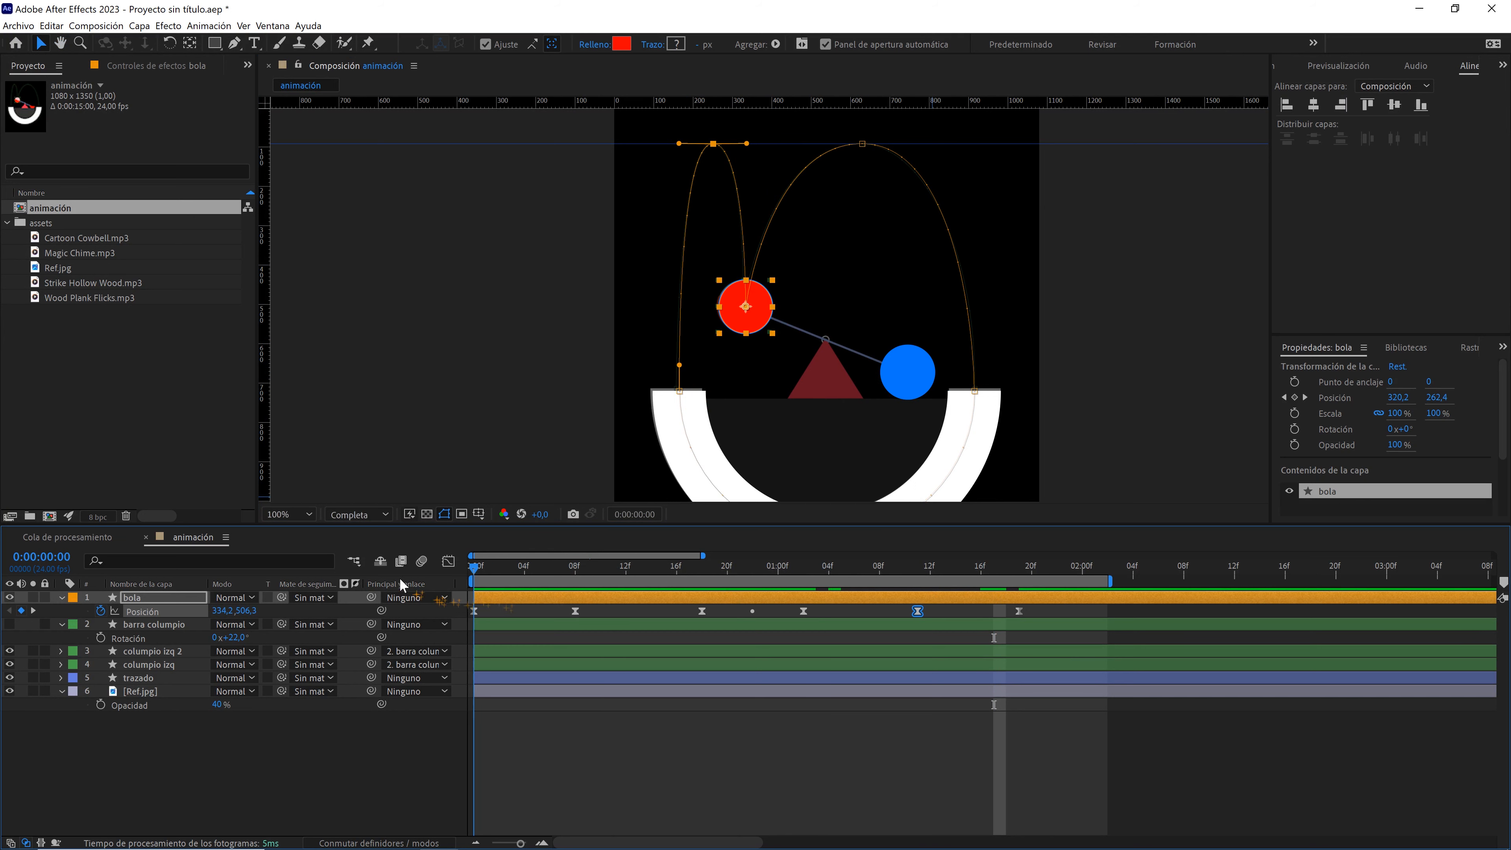
{"action": "left_click", "coordinate": [310, 513]}
{"action": "left_click", "coordinate": [313, 528]}
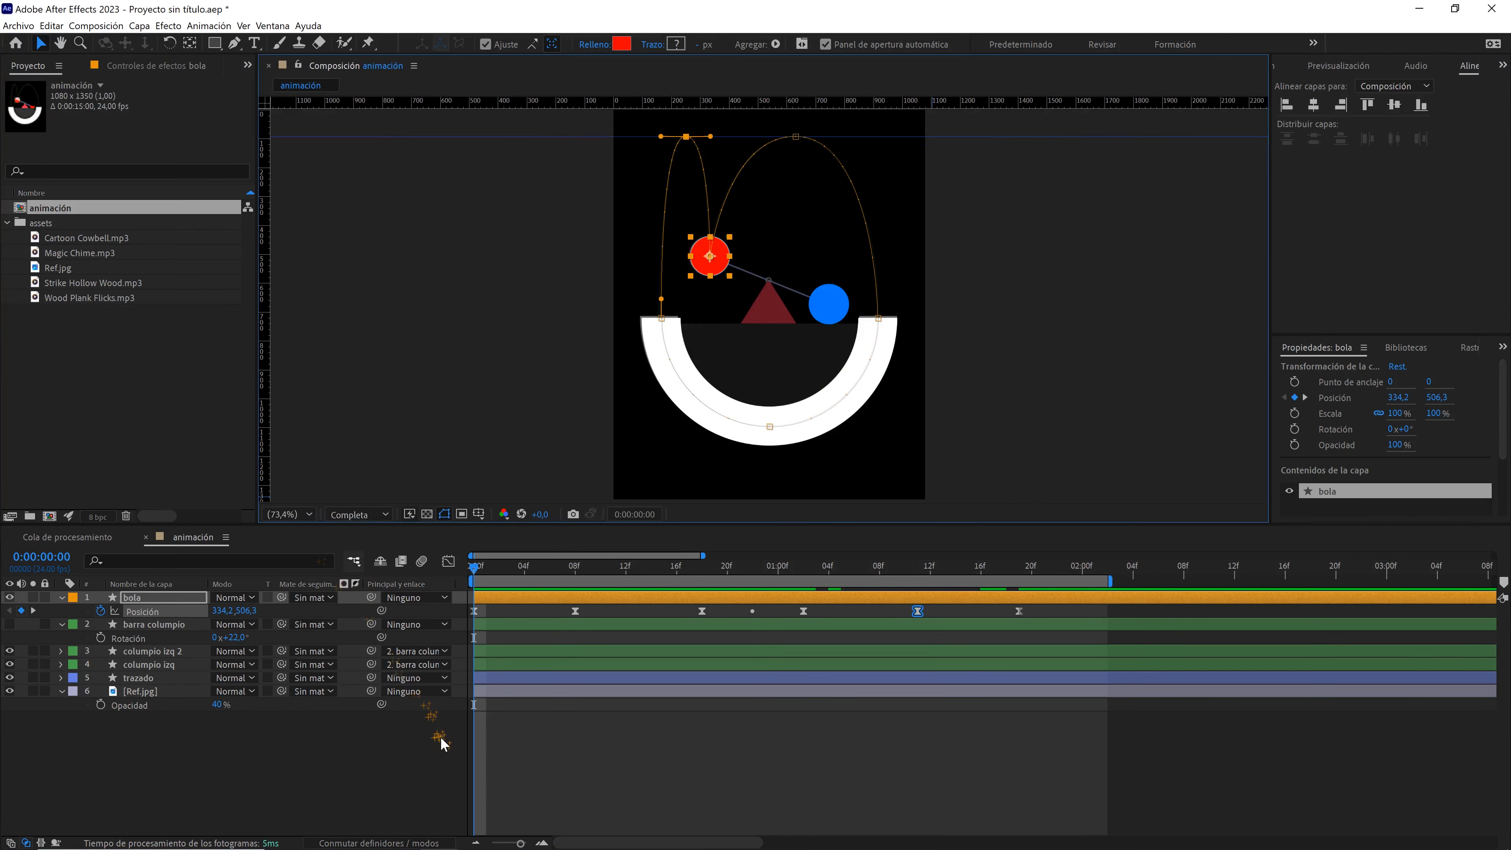
{"action": "left_click", "coordinate": [421, 731]}
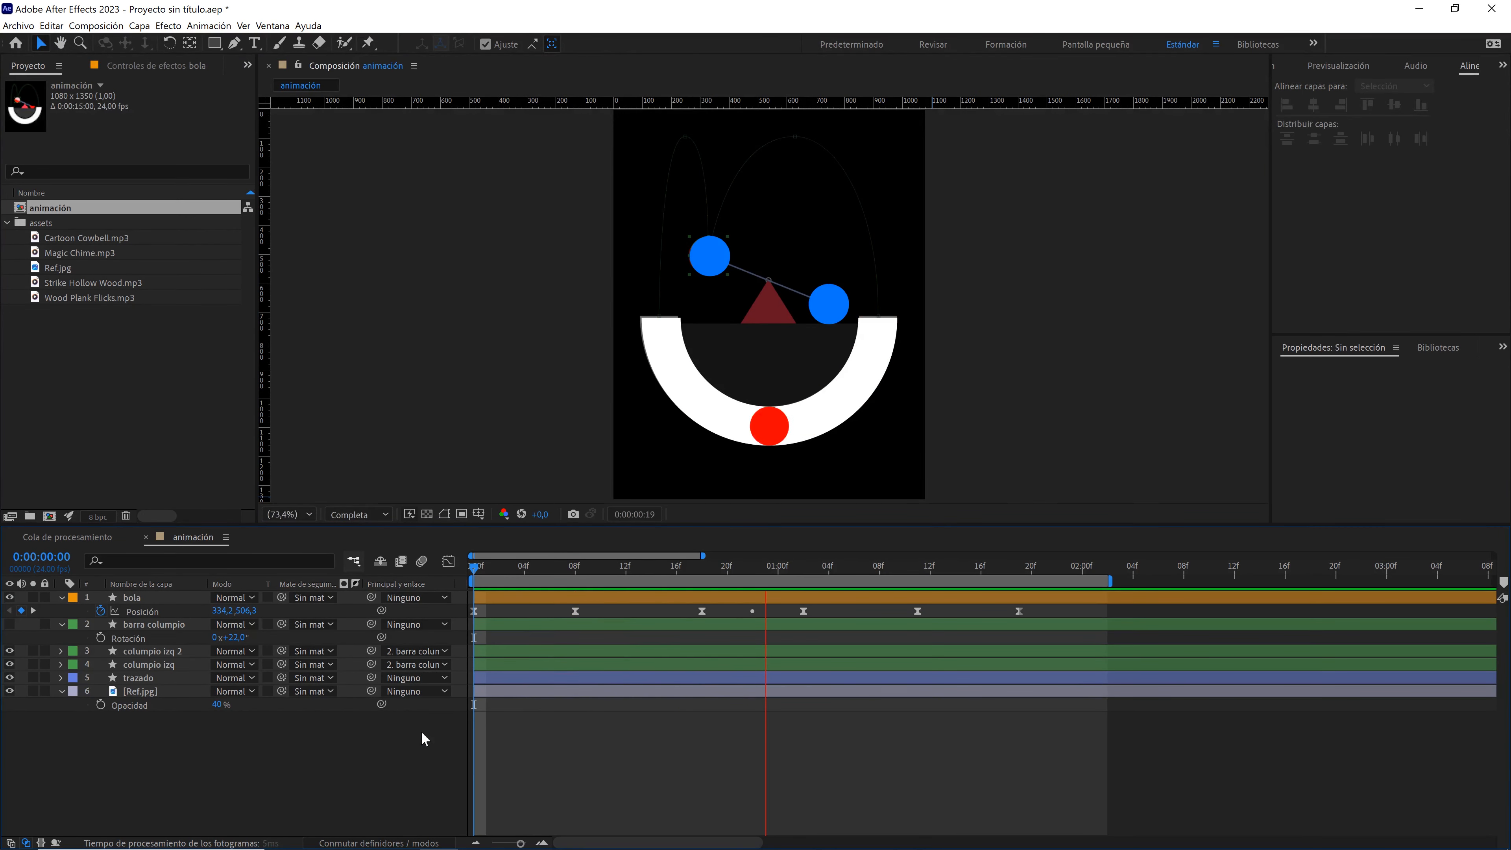
{"action": "key", "text": "space"}
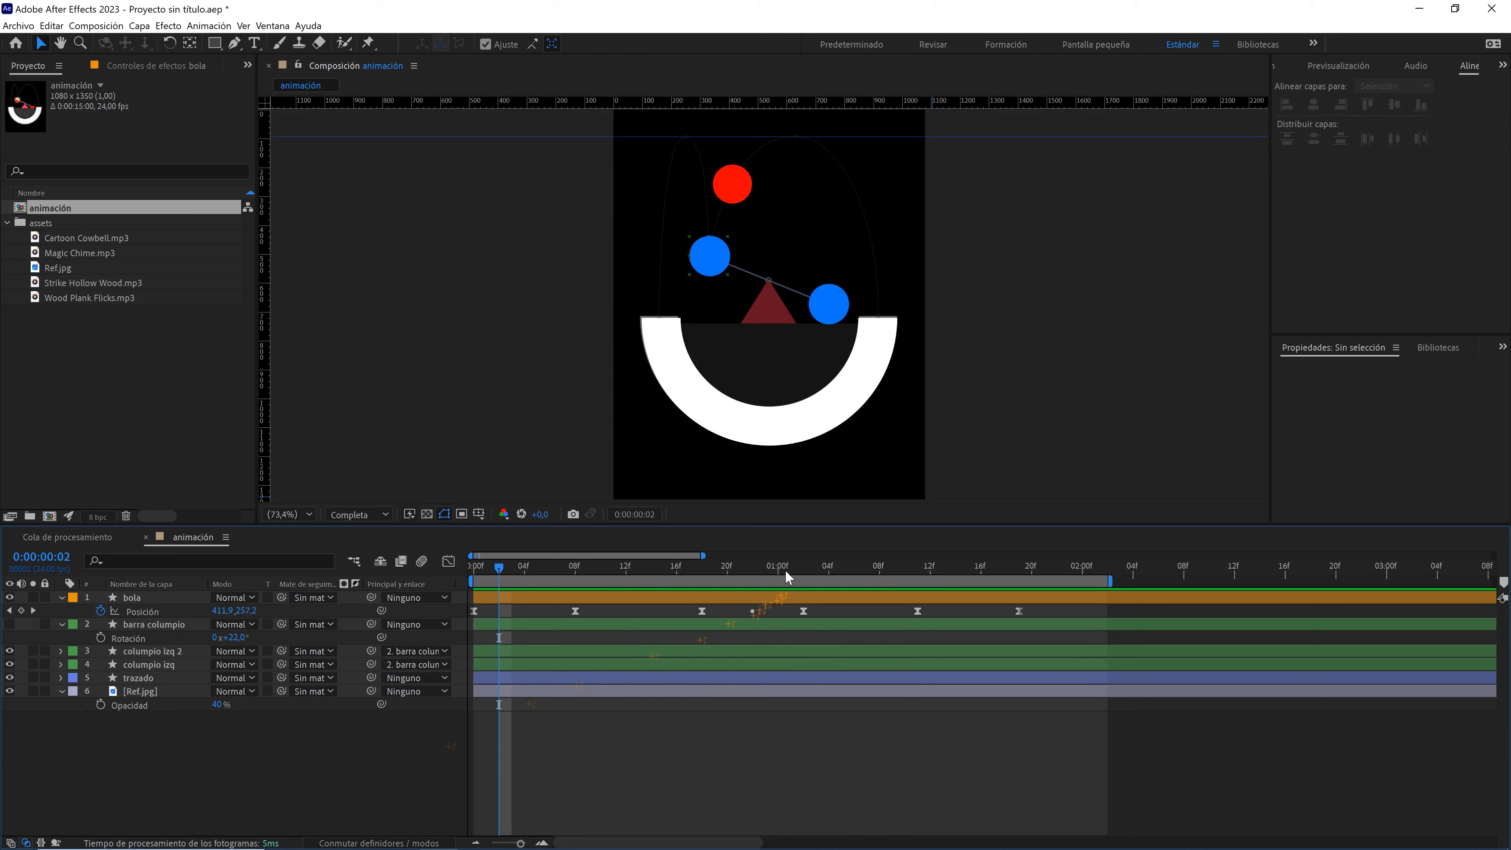
{"action": "left_click_drag", "start_coordinate": [786, 573], "coordinate": [539, 551]}
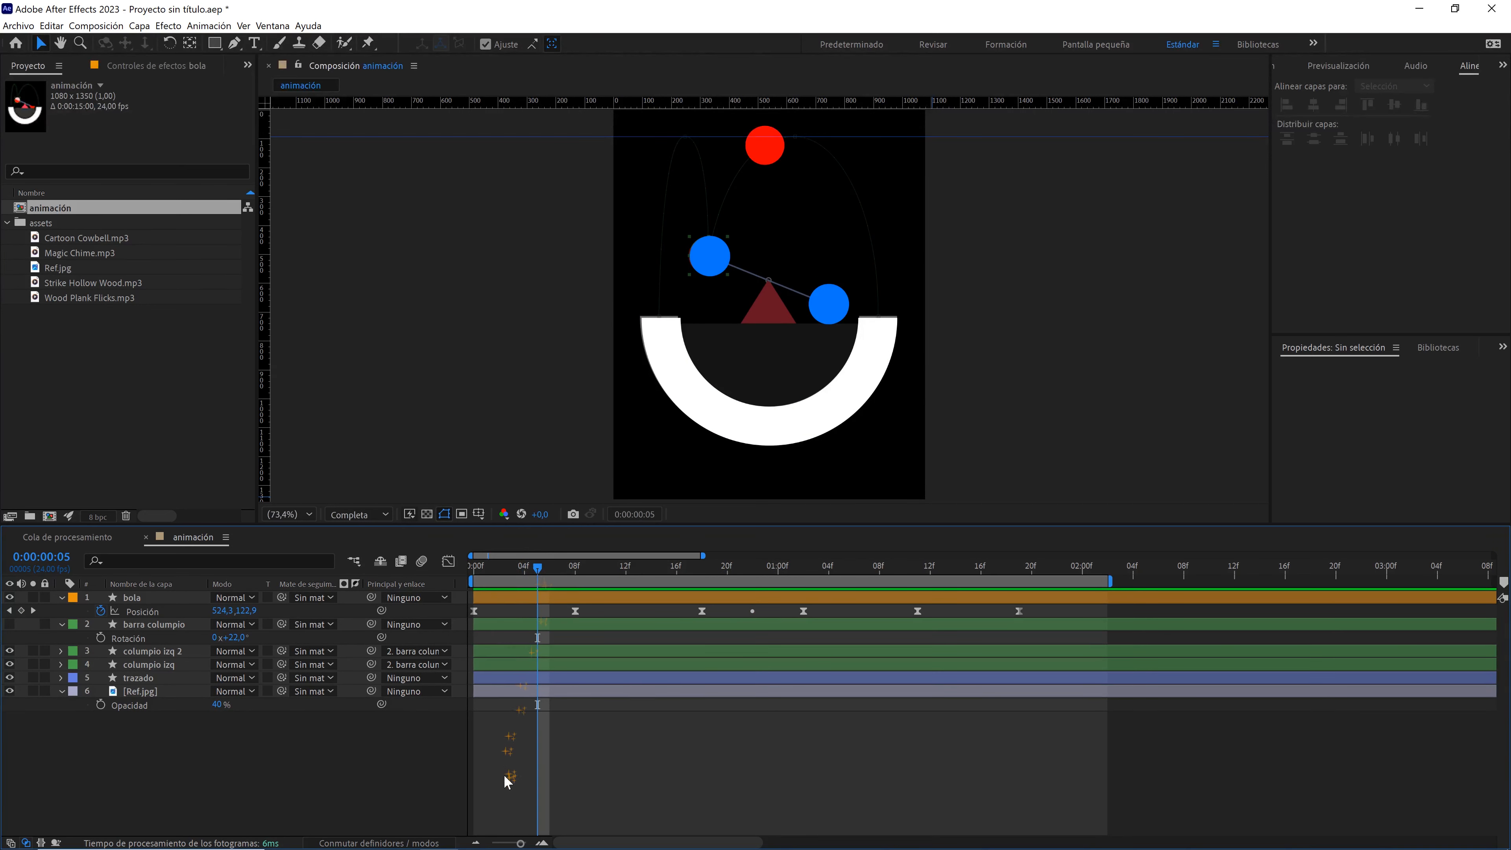
- Show the full composition duration in the timeline and extend the work area's end to about 11 seconds
{"action": "left_click_drag", "start_coordinate": [520, 844], "coordinate": [473, 844]}
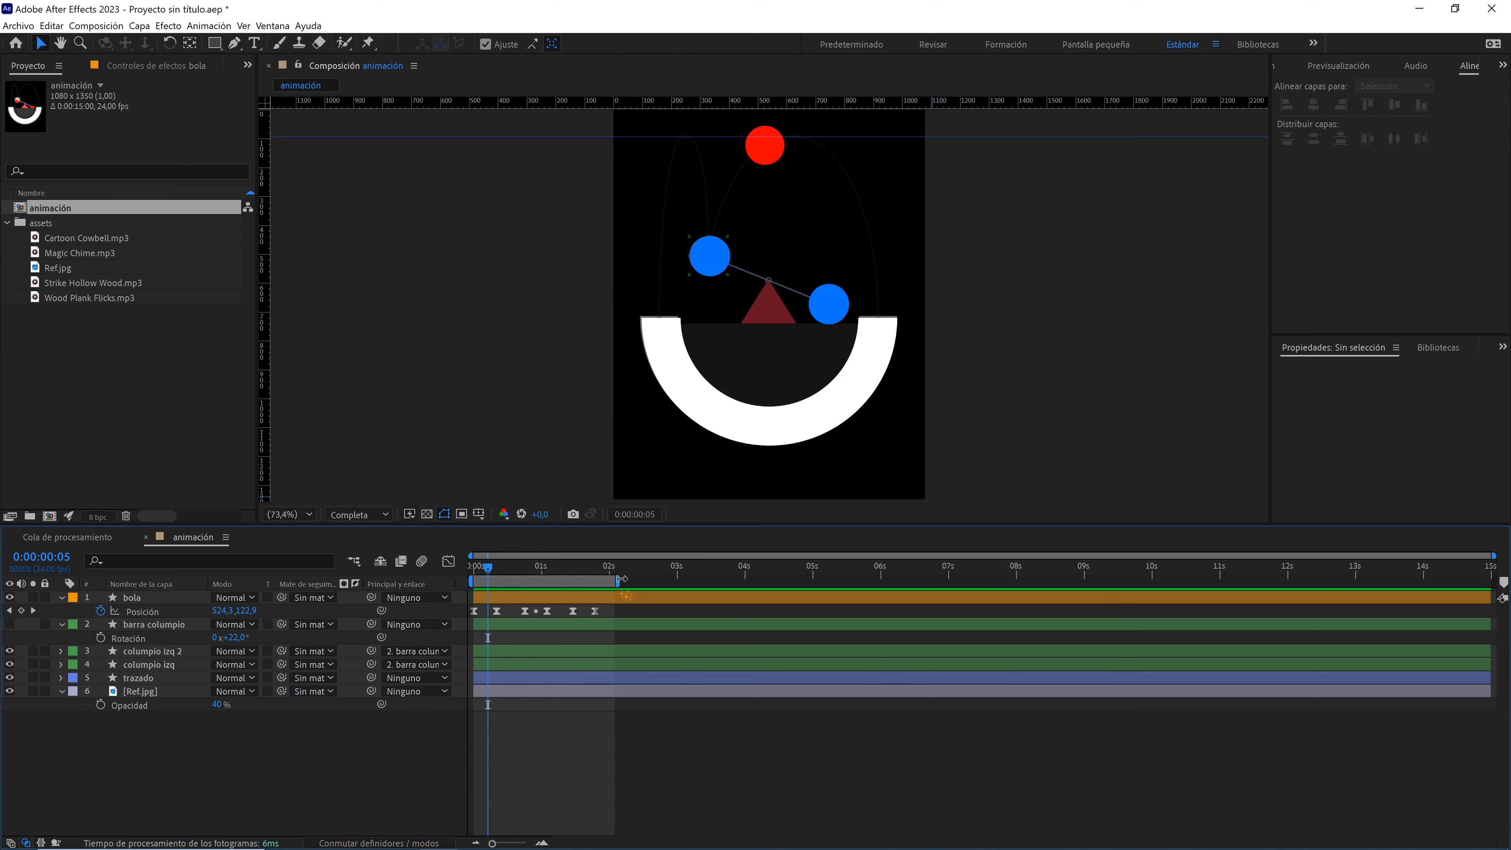
{"action": "left_click_drag", "start_coordinate": [621, 579], "coordinate": [1235, 573]}
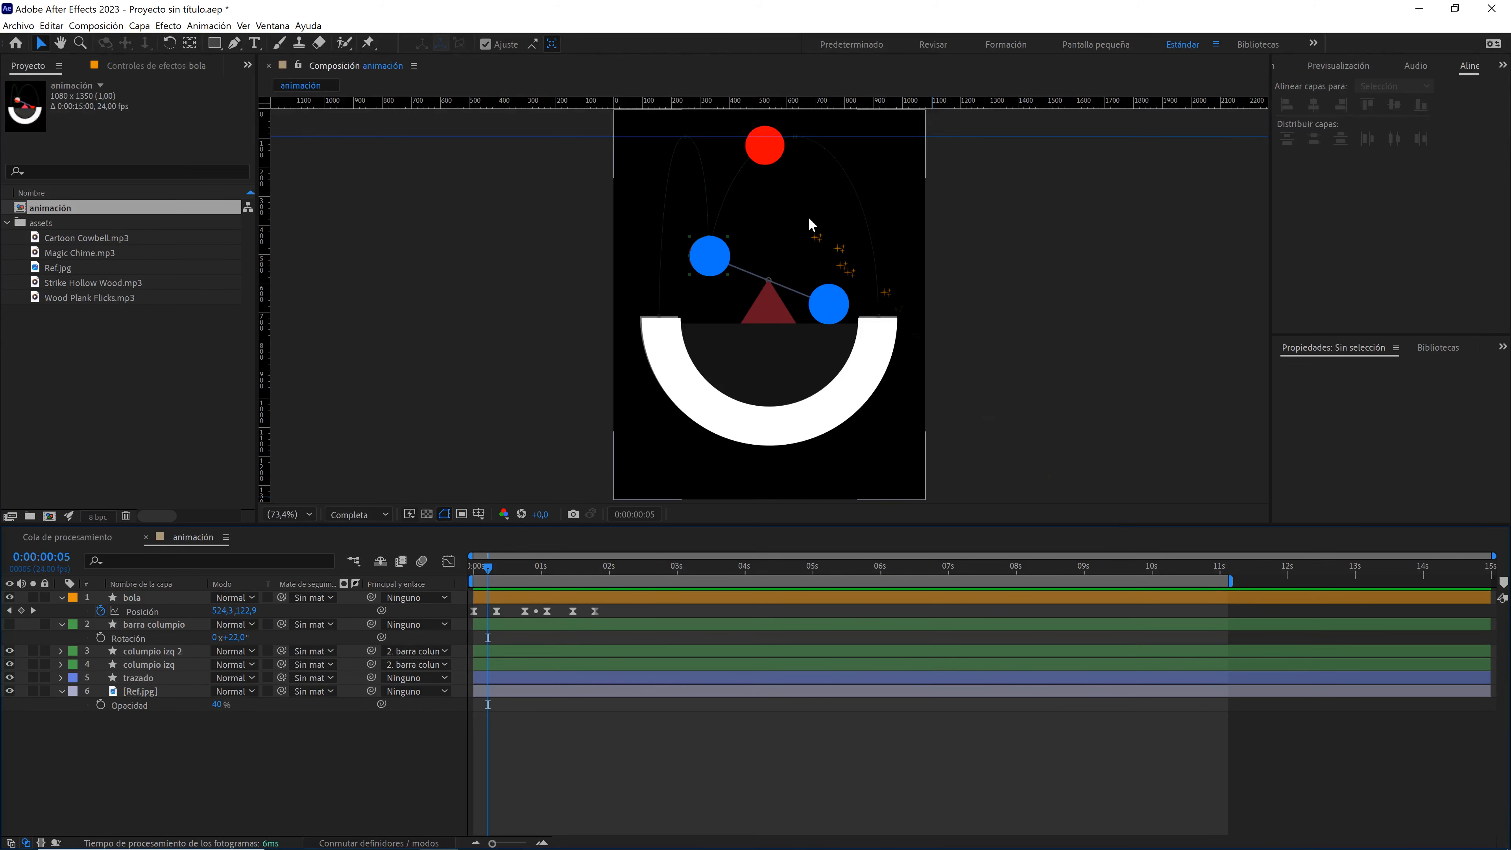
- Make the barra columpio layer visible and start its rotation animation with a keyframe at 0:00:01:19, when the ball lands
{"action": "left_click_drag", "start_coordinate": [519, 569], "coordinate": [595, 570]}
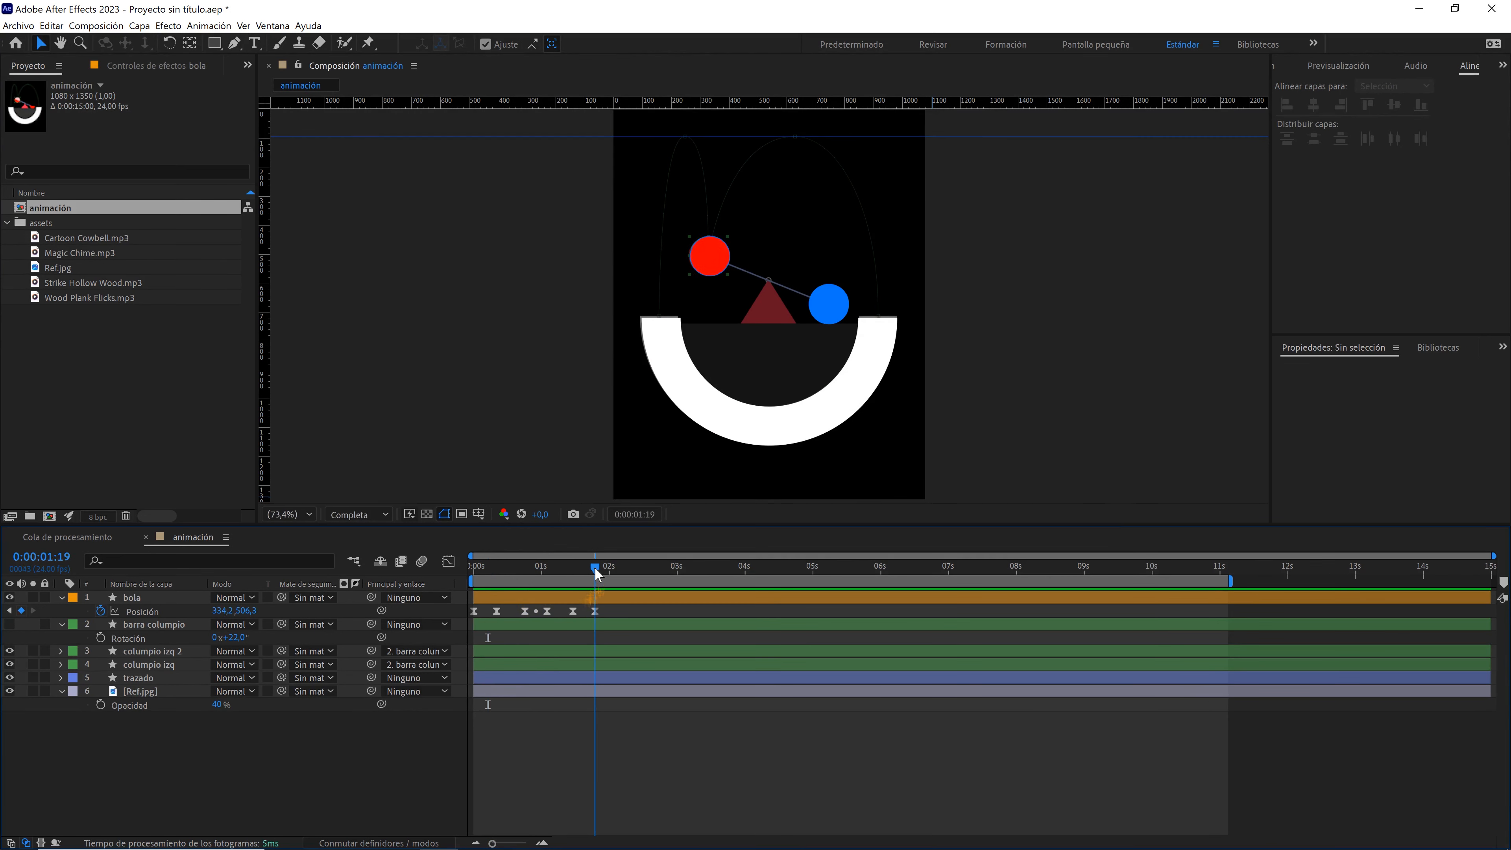
{"action": "left_click", "coordinate": [720, 272]}
{"action": "left_click", "coordinate": [9, 625]}
{"action": "left_click", "coordinate": [142, 626]}
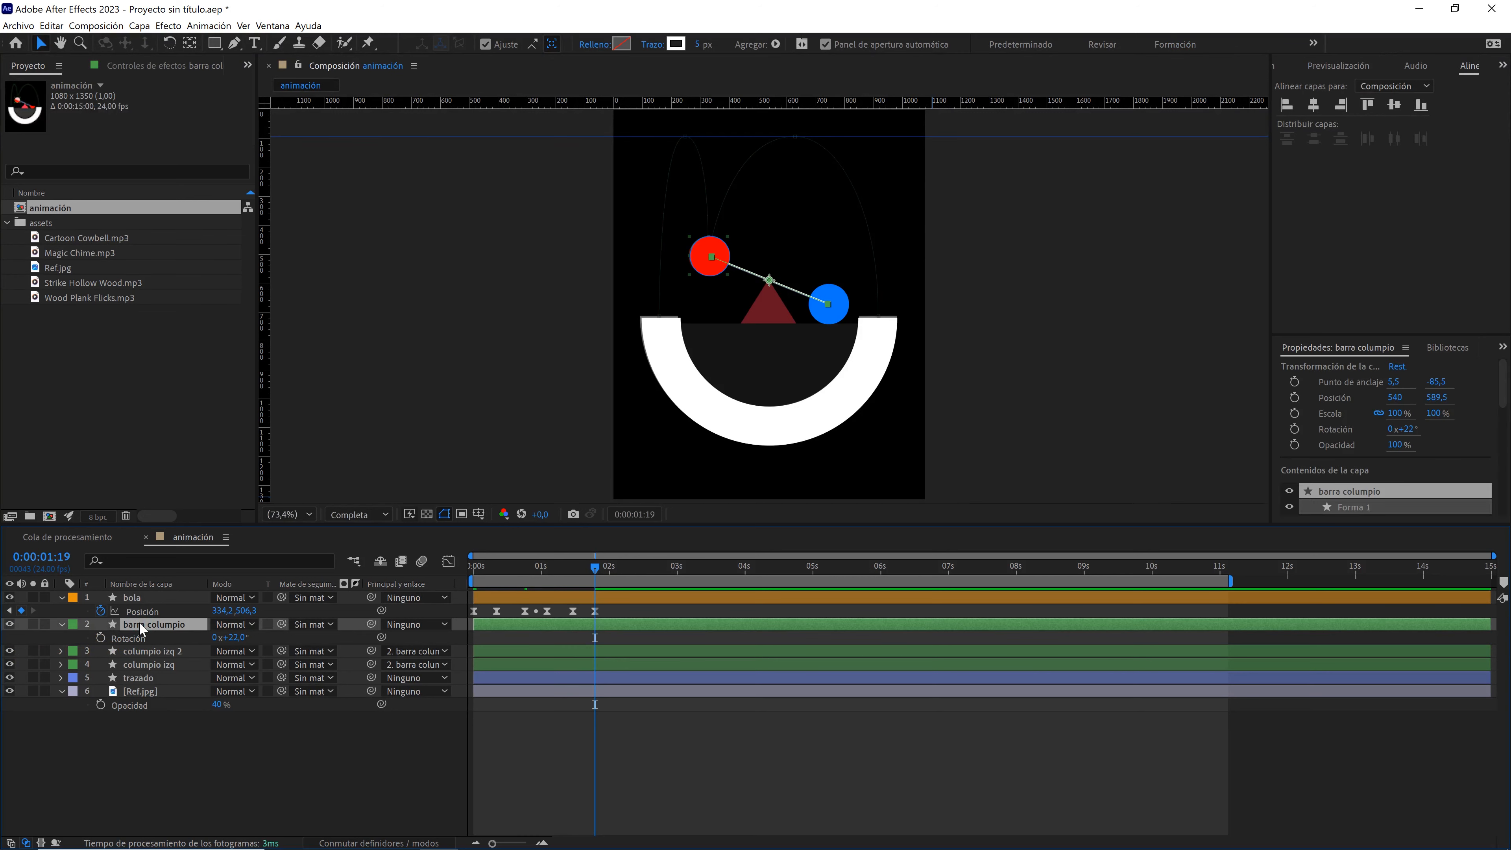
{"action": "key", "text": "r"}
{"action": "key", "text": "r"}
{"action": "left_click", "coordinate": [101, 639]}
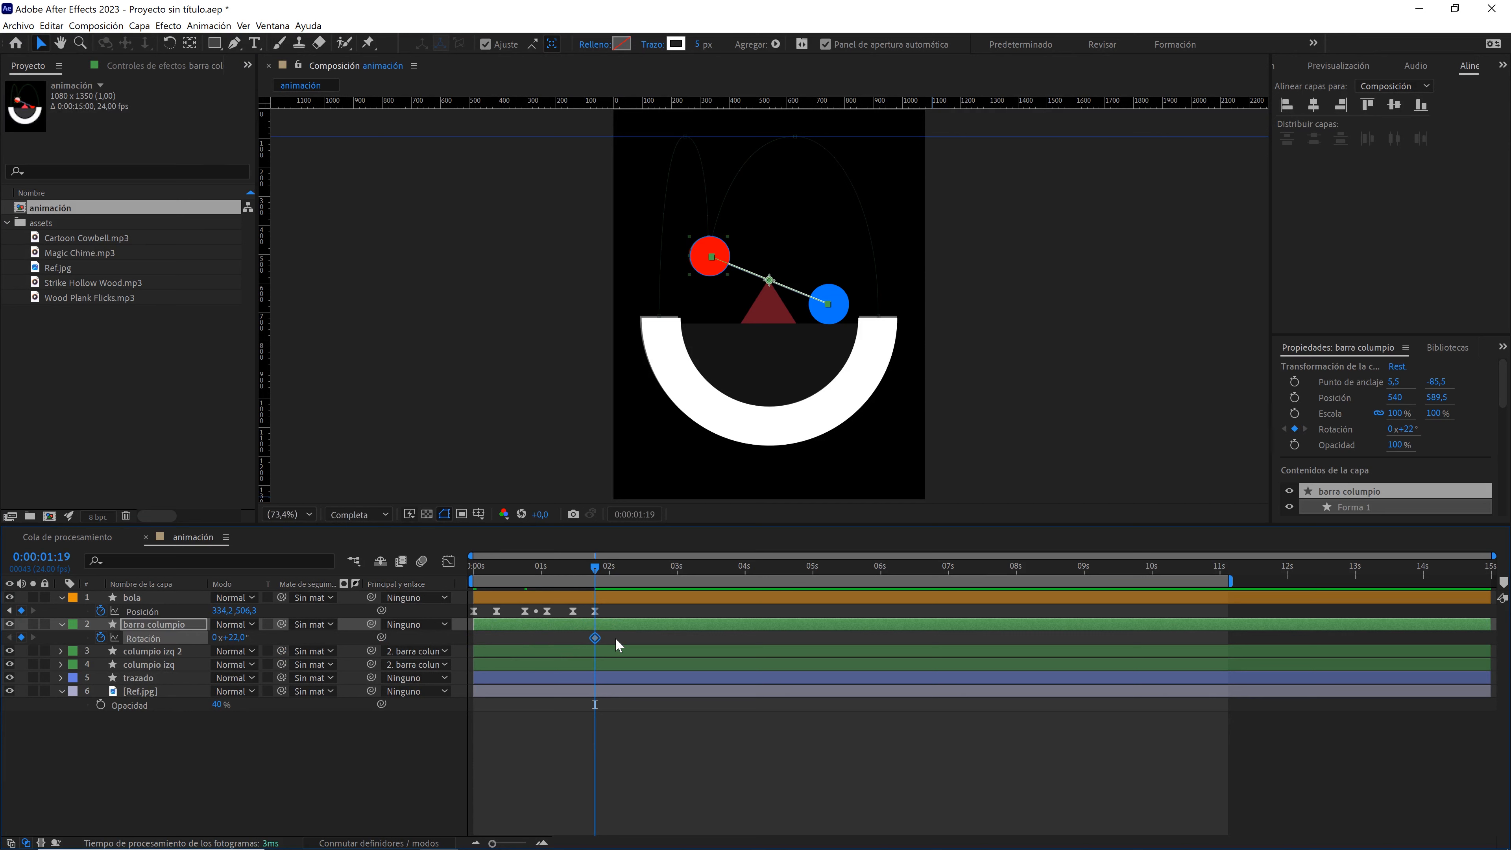
- Set barra columpio's rotation to -22° at 0:00:01:21, two frames after its first rotation keyframe
{"action": "key", "text": "Page_Down"}
{"action": "key", "text": "Page_Down"}
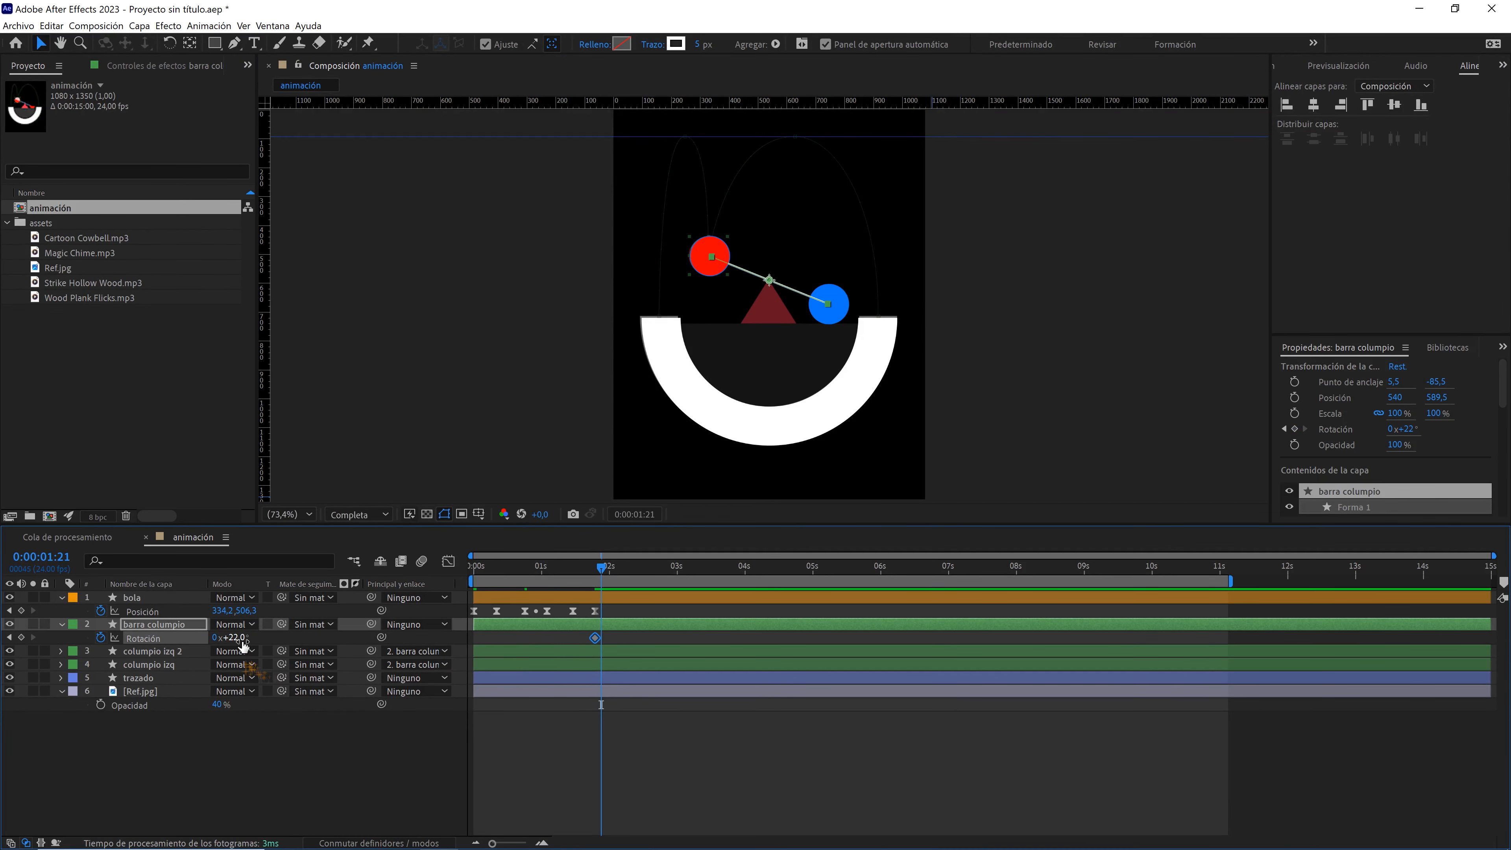
{"action": "left_click", "coordinate": [231, 637]}
{"action": "type", "text": "-22"}
{"action": "left_click", "coordinate": [332, 755]}
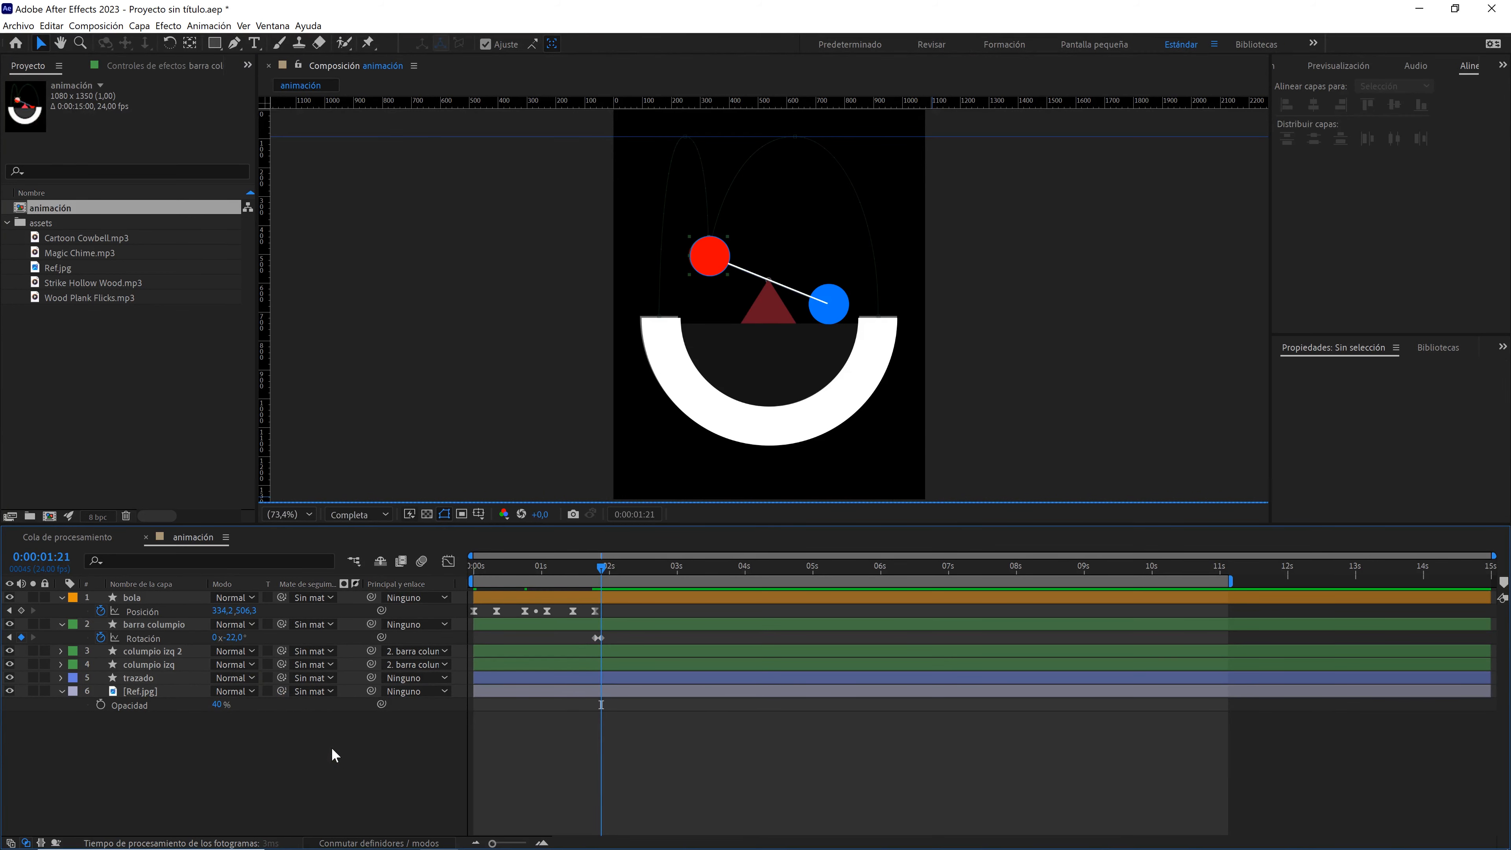
- Lower the preview resolution to Cuarto and set barra columpio's rotation to -15° at 0:00:01:23
{"action": "left_click", "coordinate": [347, 517]}
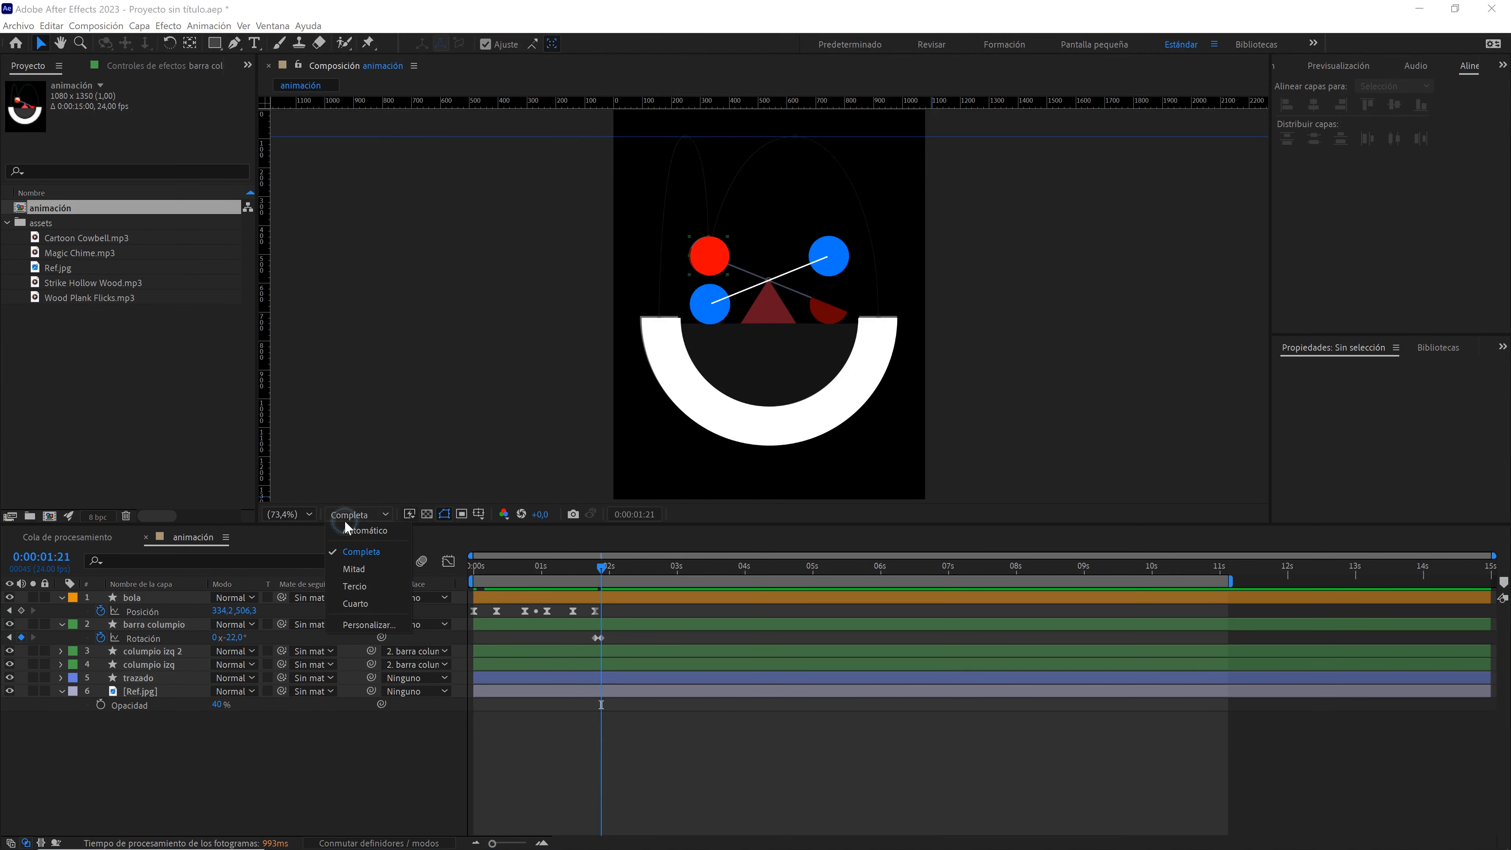
{"action": "left_click", "coordinate": [356, 603]}
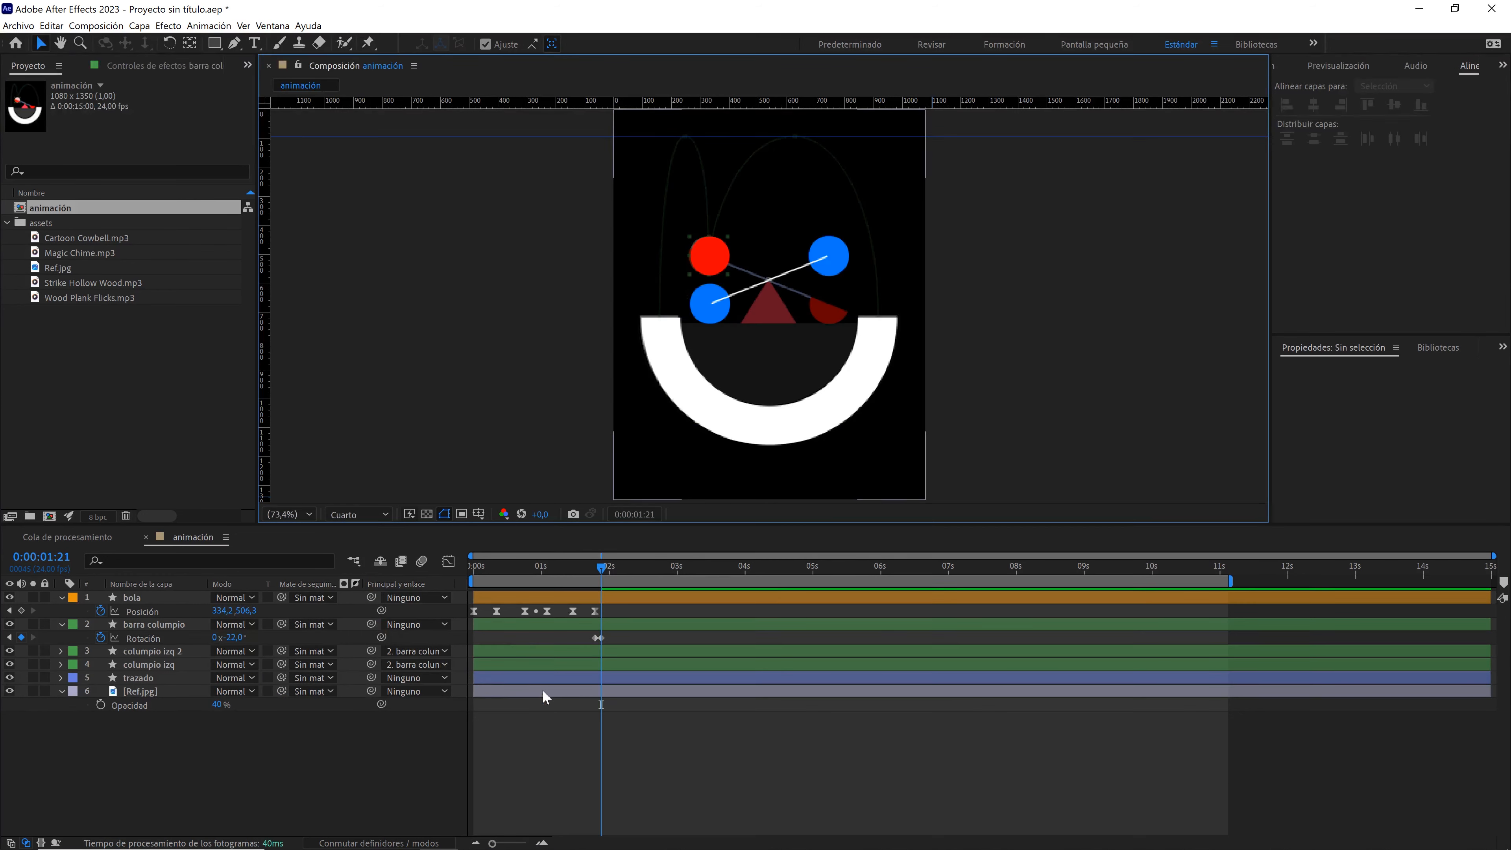
{"action": "key", "text": "Page_Down"}
{"action": "key", "text": "Page_Down"}
{"action": "left_click_drag", "start_coordinate": [233, 637], "coordinate": [245, 639]}
- Copy barra columpio's -22° rotation keyframe from 0:00:01:21 to 0:00:02:01 and apply Easy Ease to its last two rotation keyframes
{"action": "key", "text": "Page_Down"}
{"action": "key", "text": "Page_Down"}
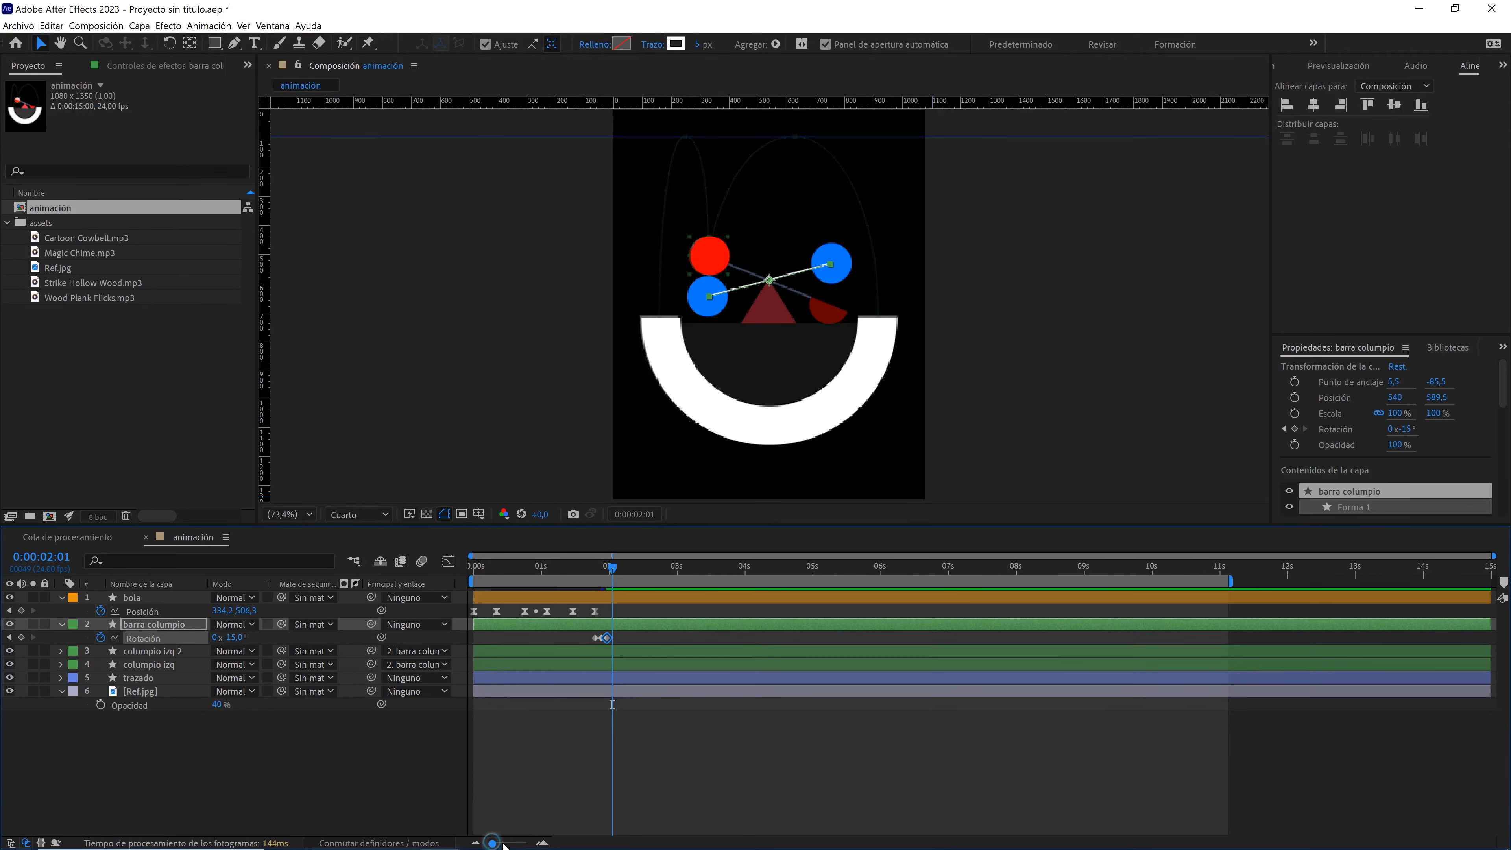
{"action": "left_click_drag", "start_coordinate": [503, 844], "coordinate": [523, 844]}
{"action": "left_click", "coordinate": [778, 638]}
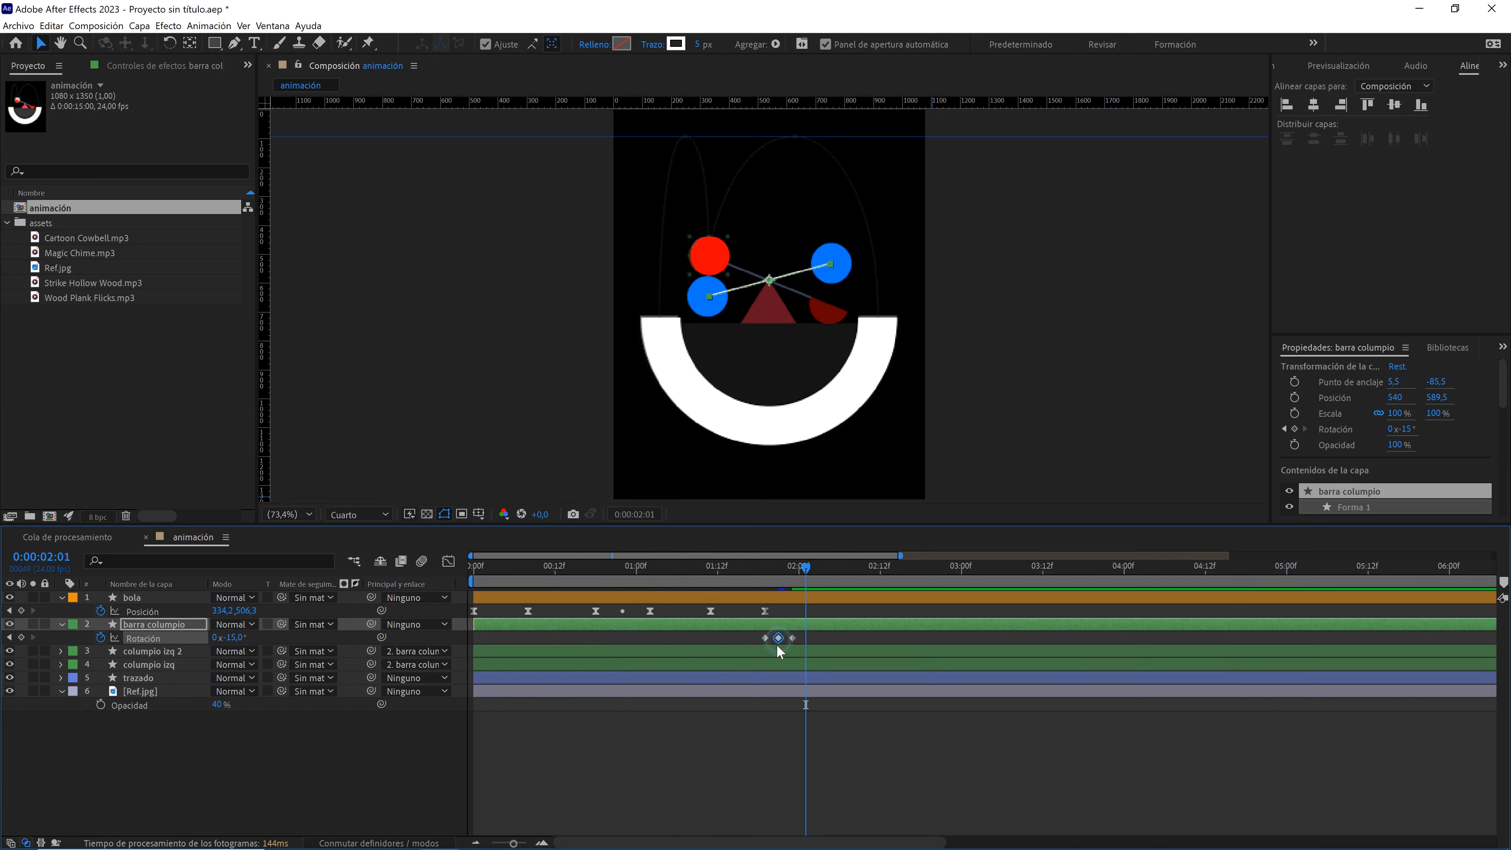
{"action": "key", "text": "ctrl+c"}
{"action": "key", "text": "ctrl+v"}
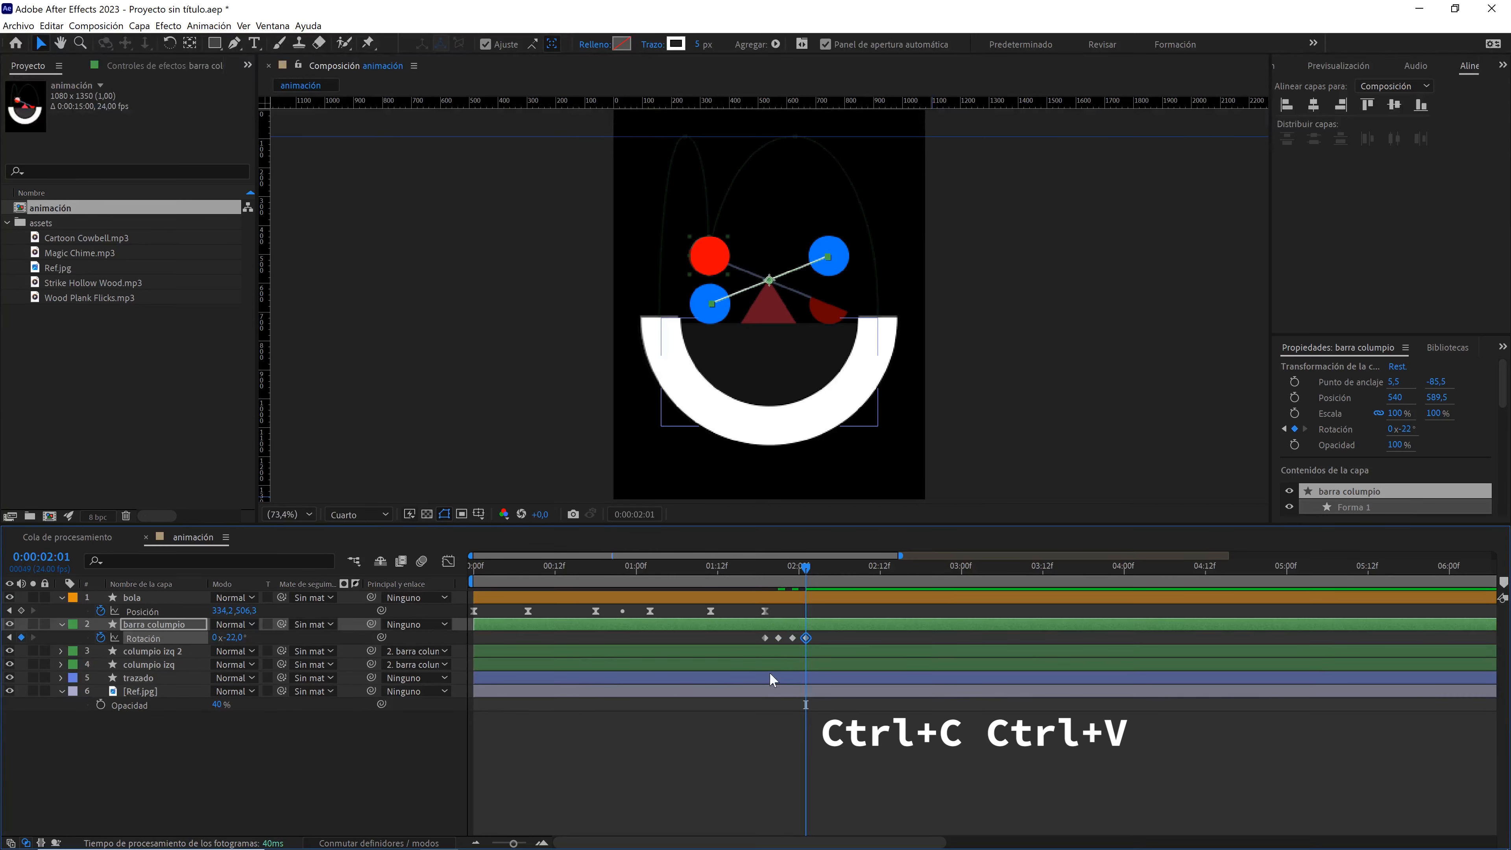
{"action": "left_click_drag", "start_coordinate": [827, 635], "coordinate": [780, 643]}
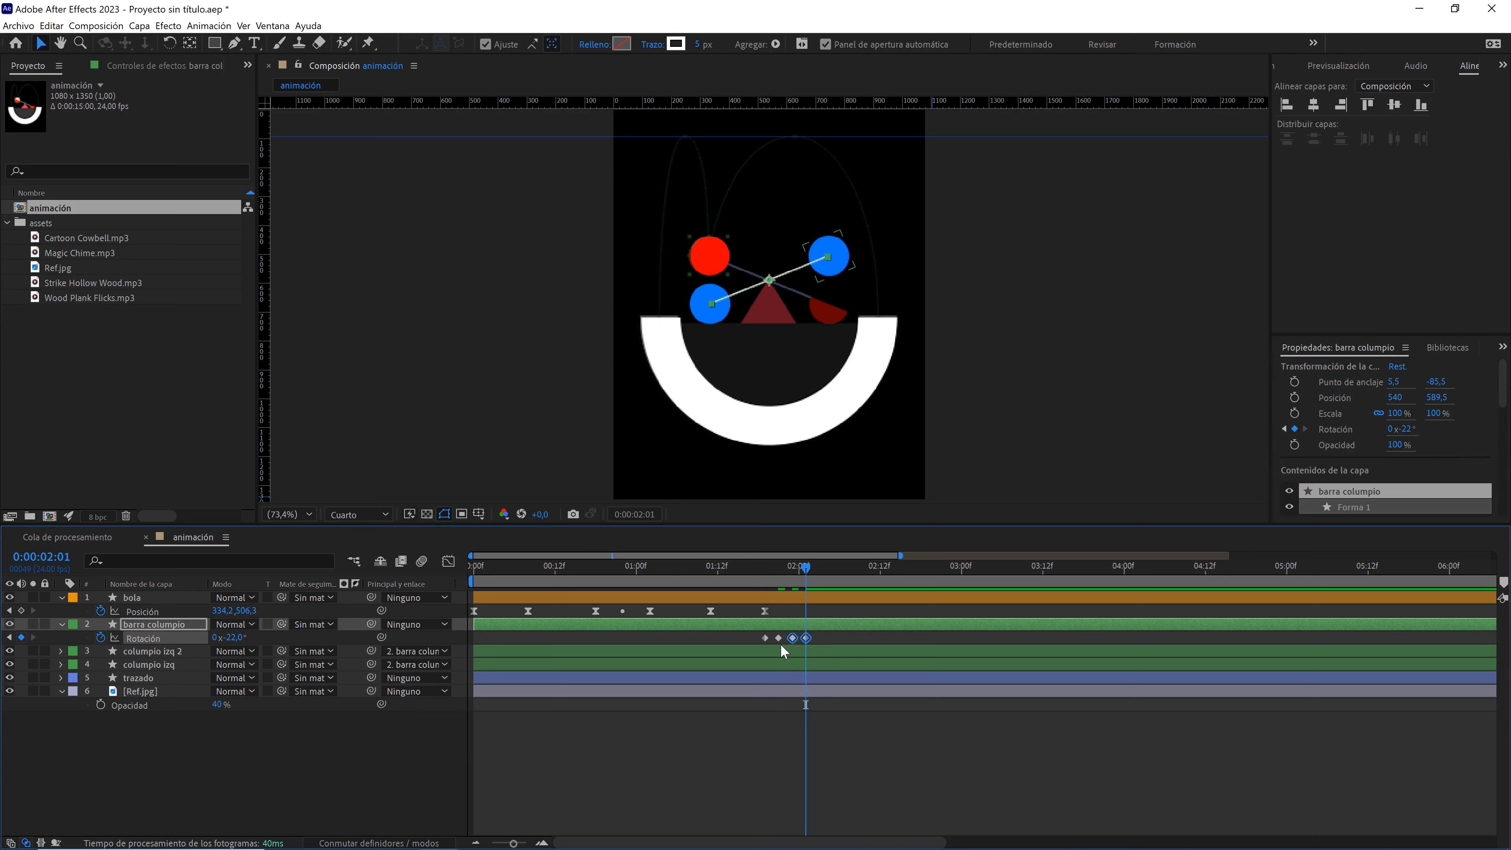
{"action": "key", "text": "F9"}
- Split the bola layer at 0:00:01:19, when the ball lands, and parent the resulting bola 2 layer to columpio izq
{"action": "left_click_drag", "start_coordinate": [776, 578], "coordinate": [758, 569]}
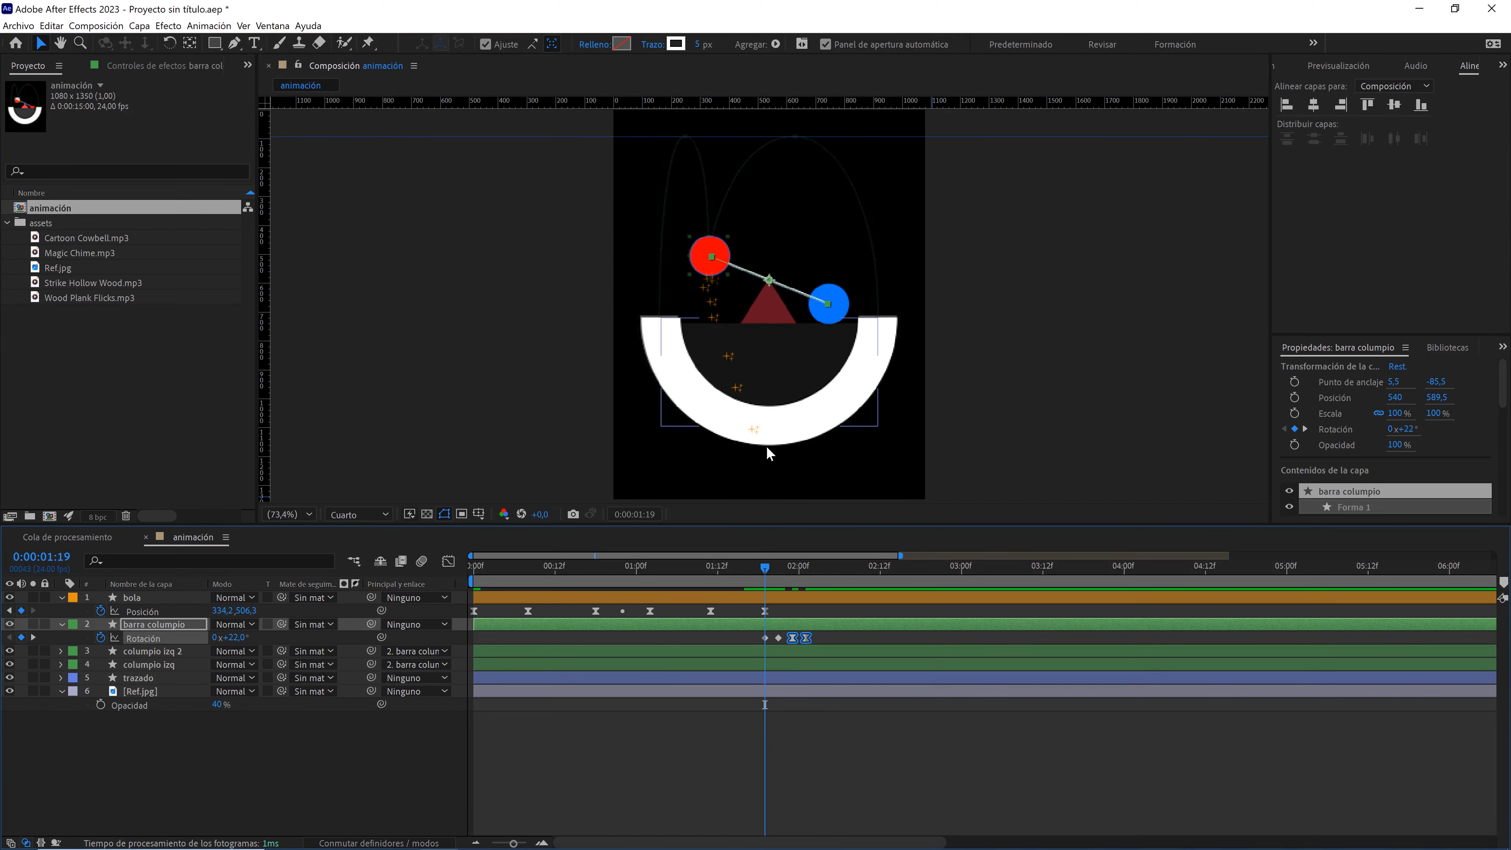
{"action": "left_click", "coordinate": [782, 597]}
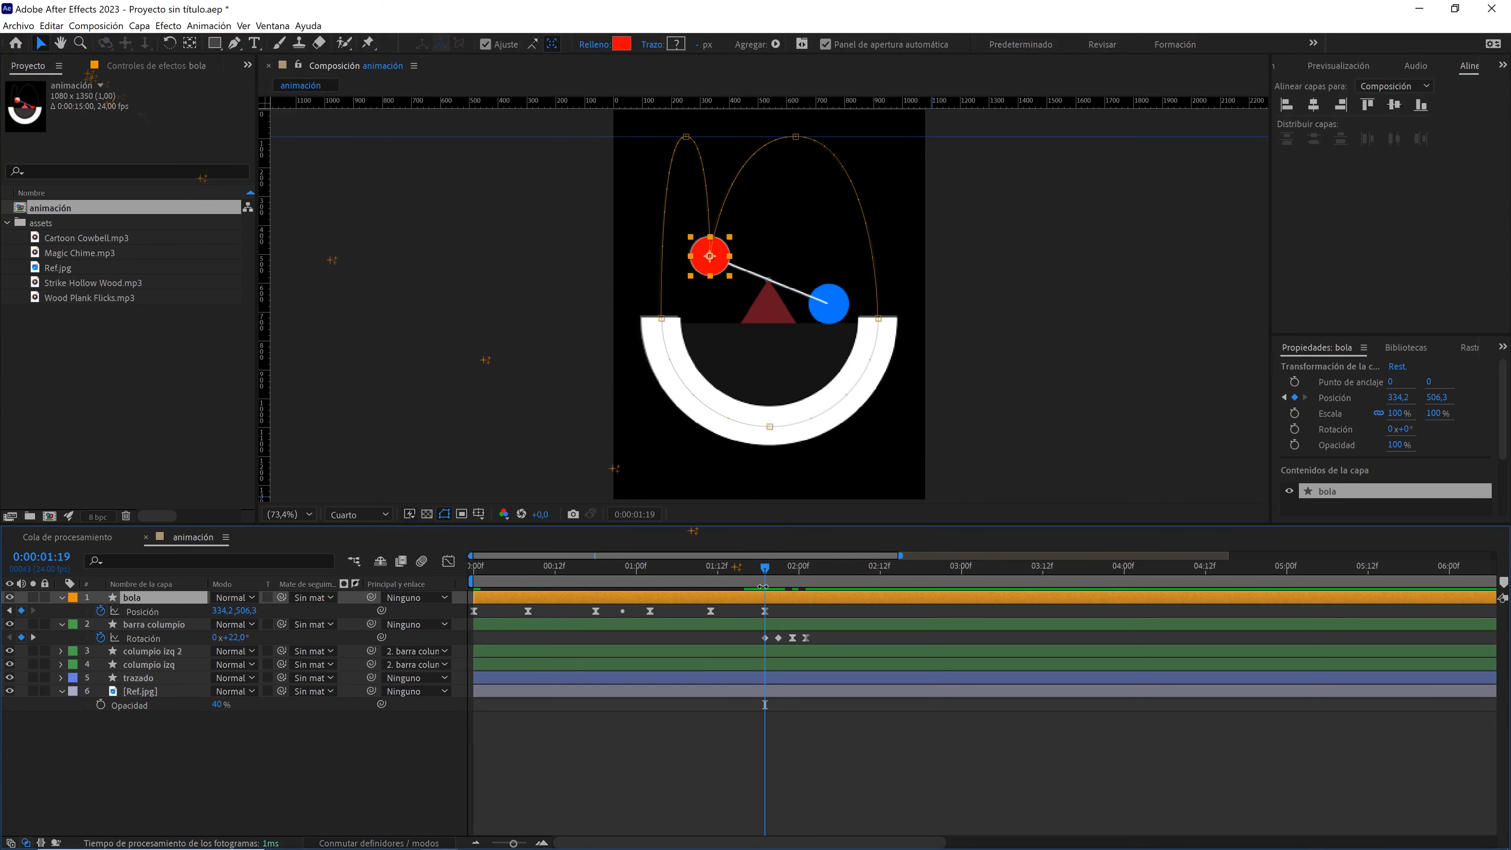
{"action": "left_click", "coordinate": [51, 25]}
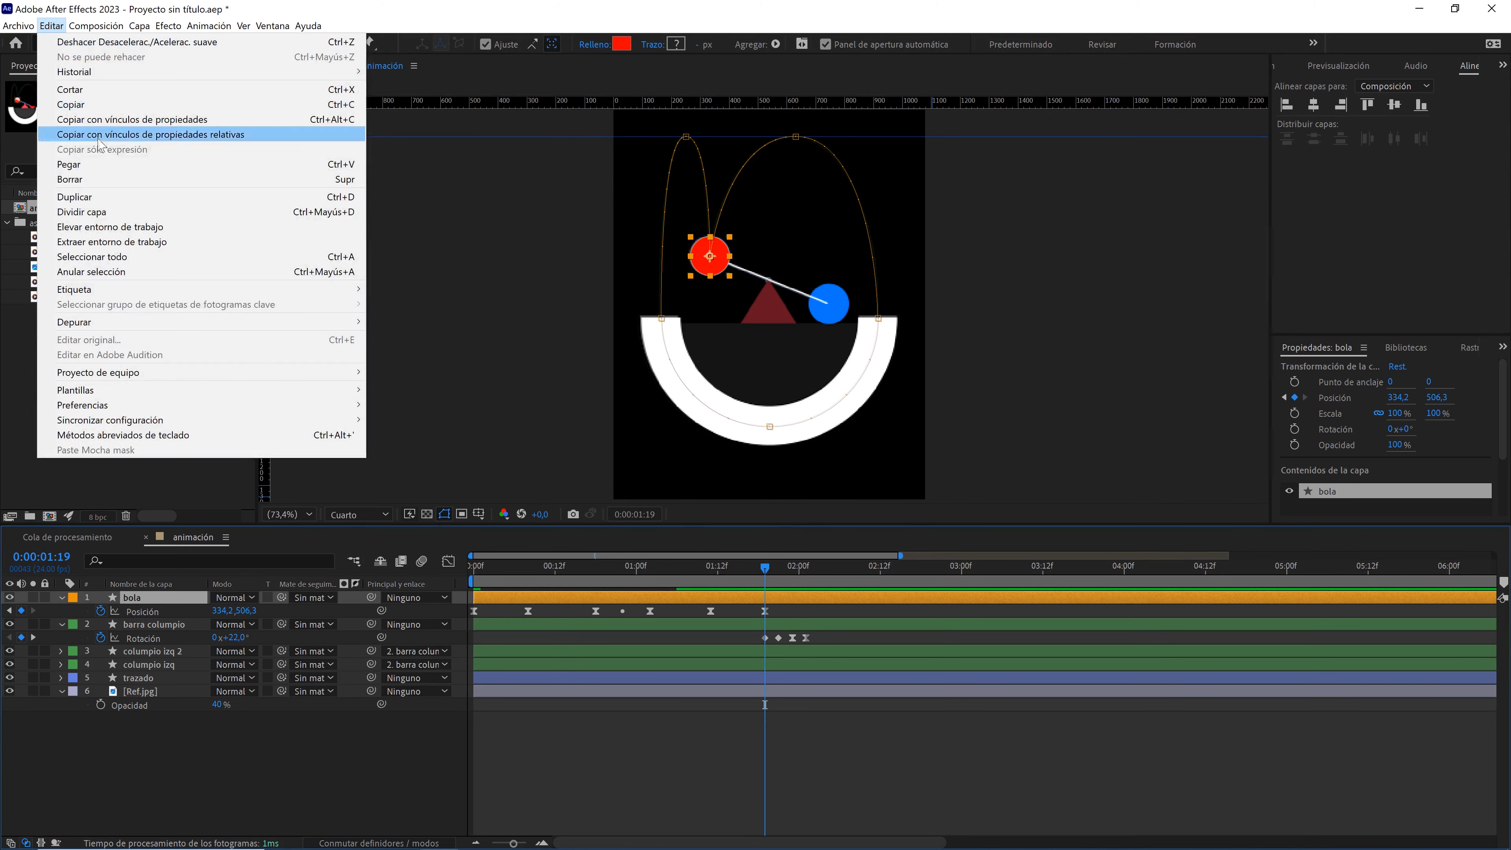
{"action": "left_click", "coordinate": [113, 213]}
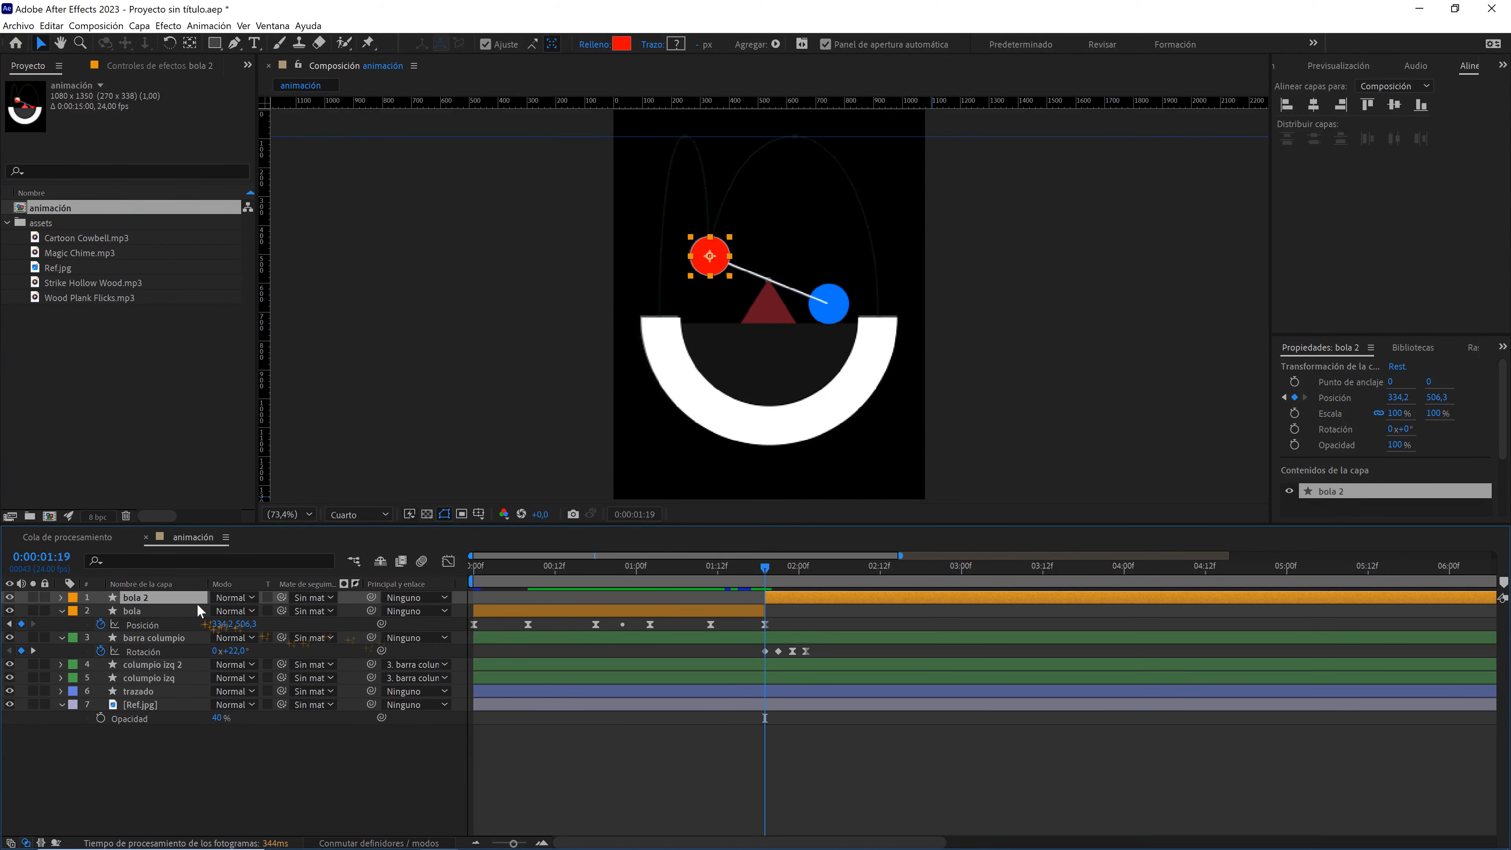
{"action": "left_click_drag", "start_coordinate": [371, 597], "coordinate": [165, 676]}
- Rename the columpio izq 2 layer as columpio der
{"action": "left_click", "coordinate": [168, 665]}
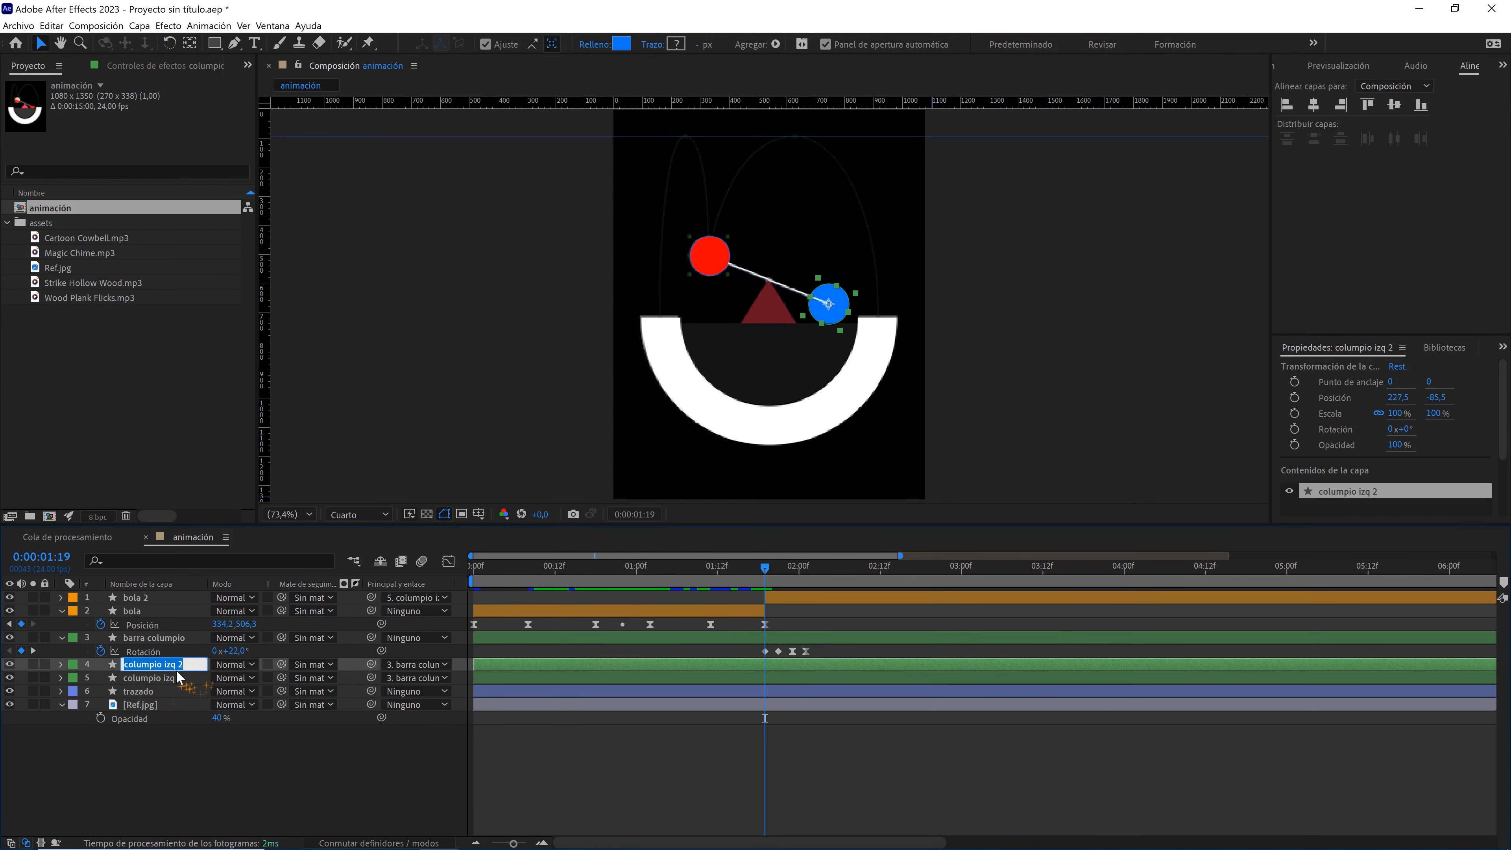
{"action": "left_click_drag", "start_coordinate": [165, 663], "coordinate": [192, 662]}
{"action": "left_click", "coordinate": [240, 744]}
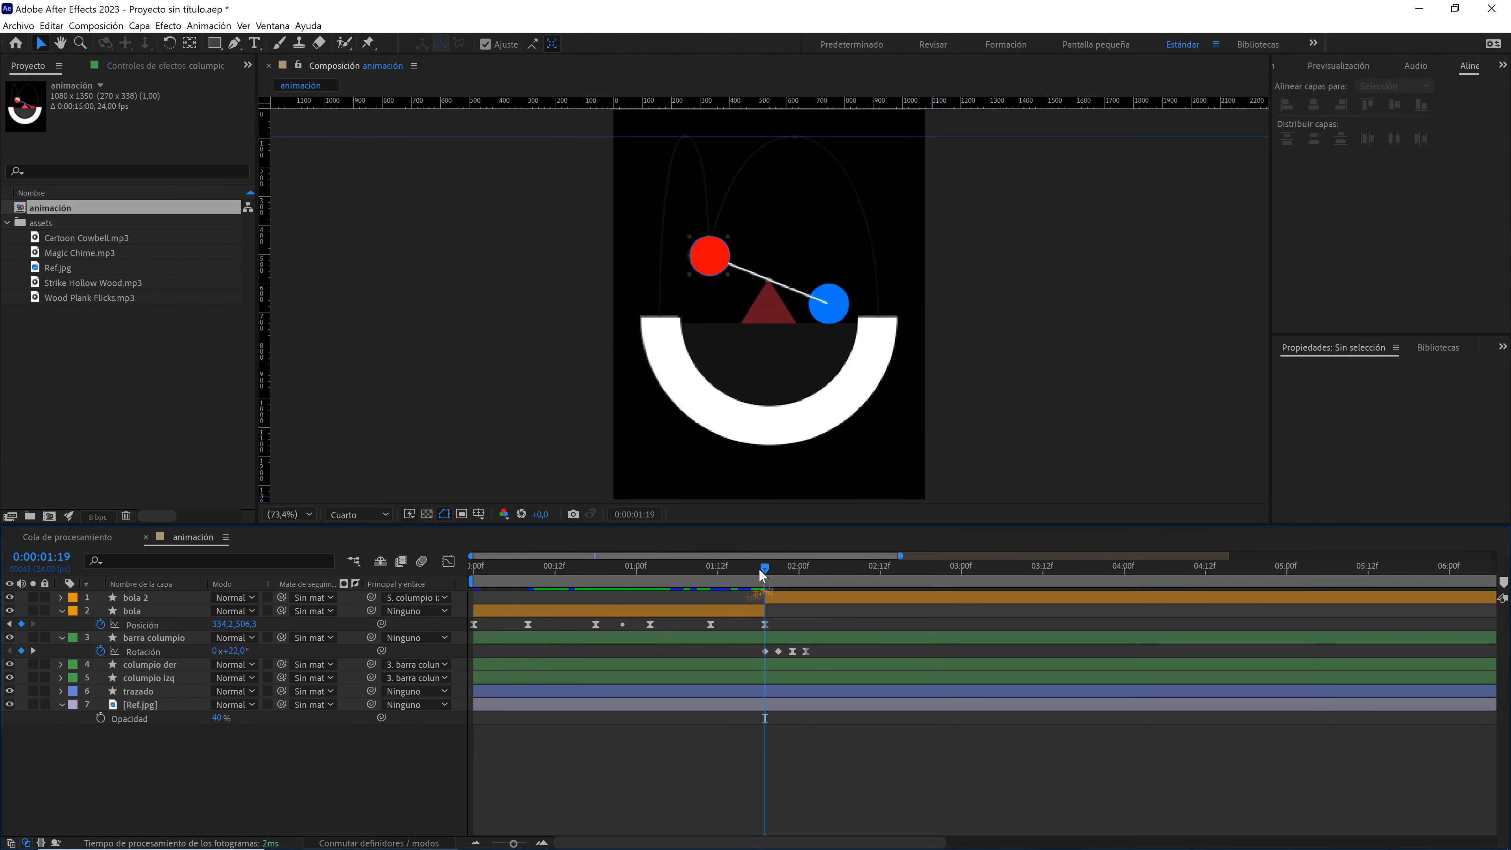
- Preview the ball landing and moving with the seesaw, playing from 0:00:01:07
{"action": "mouse_move", "coordinate": [760, 570]}
{"action": "left_mouse_down"}
{"action": "mouse_move", "coordinate": [747, 568]}
{"action": "mouse_move", "coordinate": [767, 574]}
{"action": "left_mouse_up"}
{"action": "left_click_drag", "start_coordinate": [780, 572], "coordinate": [684, 578]}
{"action": "key", "text": "space"}
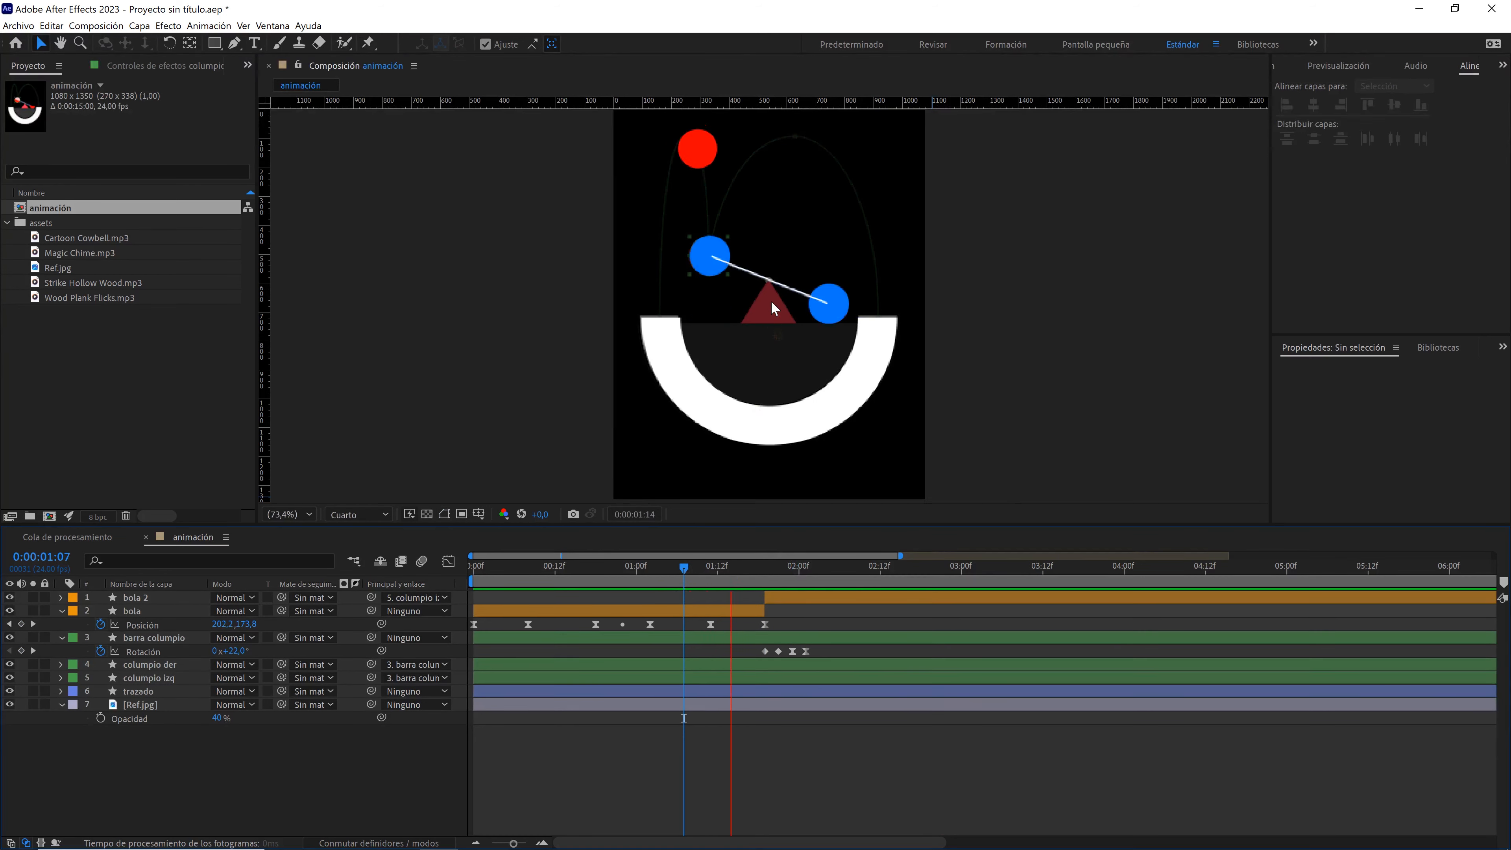
{"action": "left_click", "coordinate": [810, 570]}
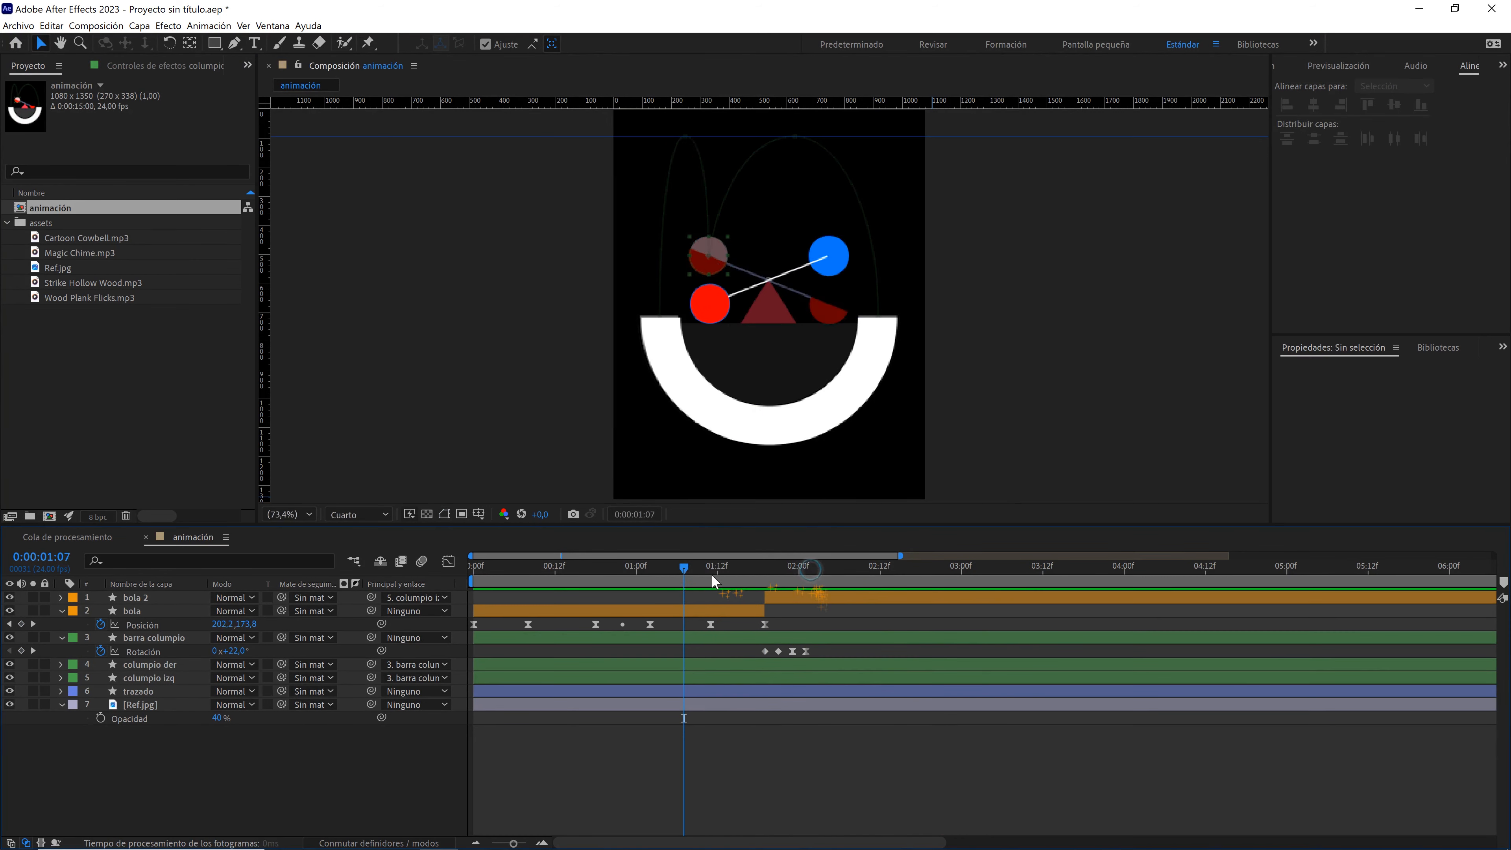
- Duplicate the bola layer and extend the copy's end to about 5 seconds
{"action": "left_click", "coordinate": [712, 570]}
{"action": "key", "text": "space"}
{"action": "key", "text": "space"}
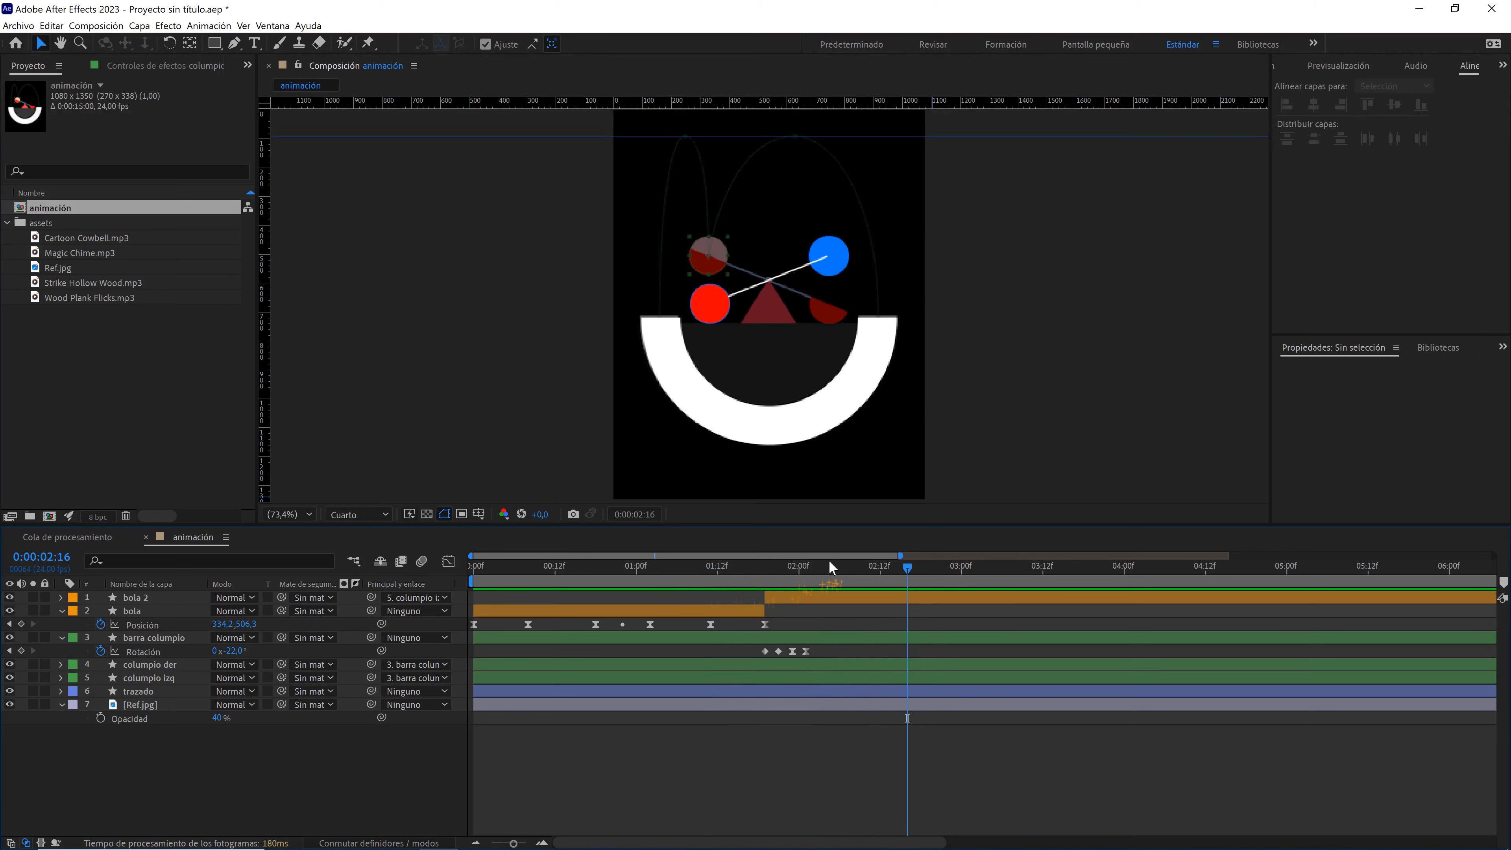
{"action": "left_click", "coordinate": [806, 569]}
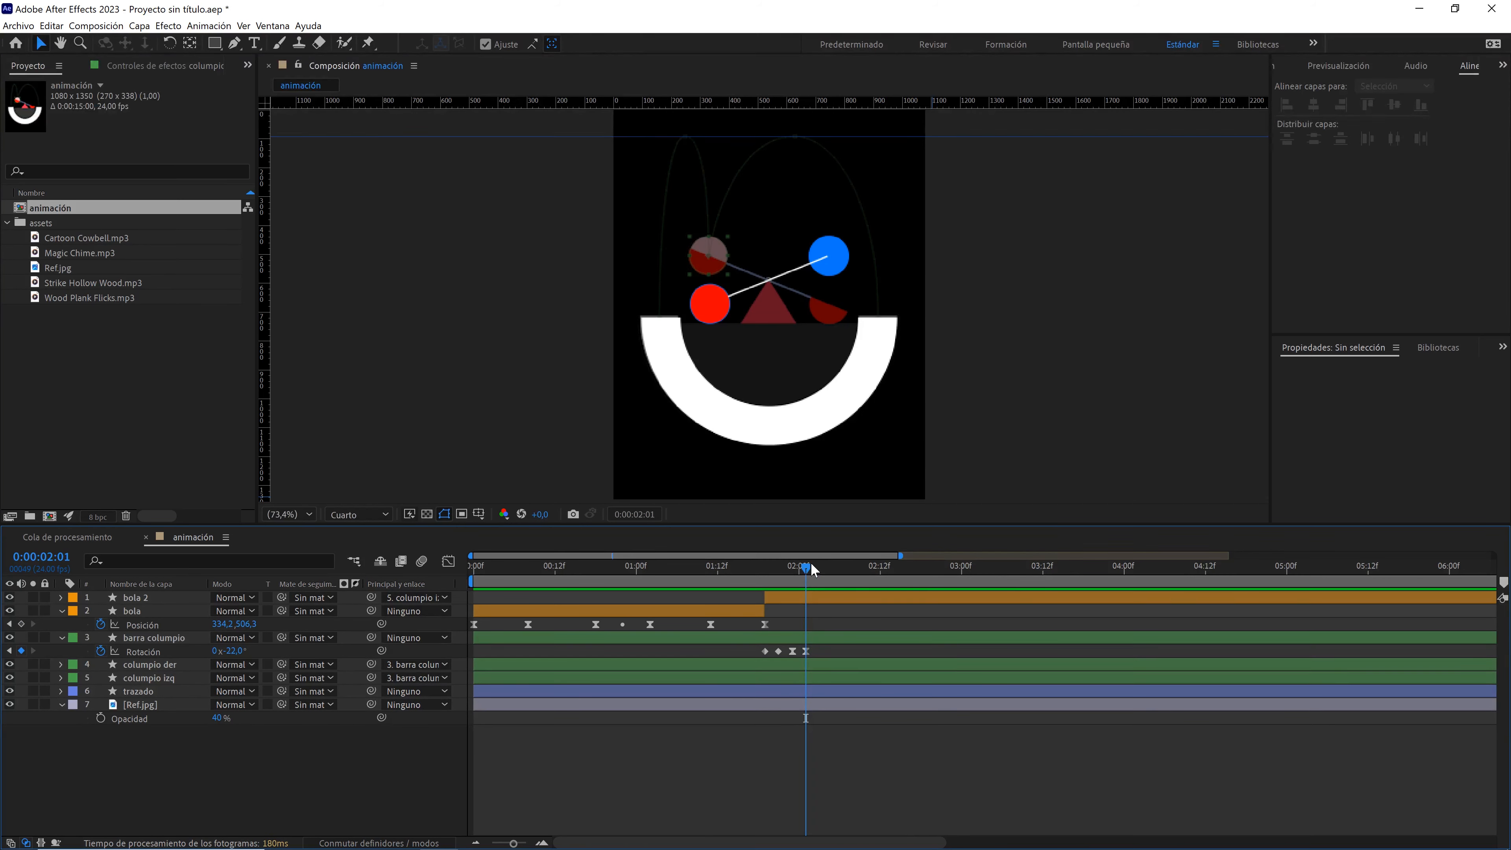
{"action": "left_click", "coordinate": [534, 612]}
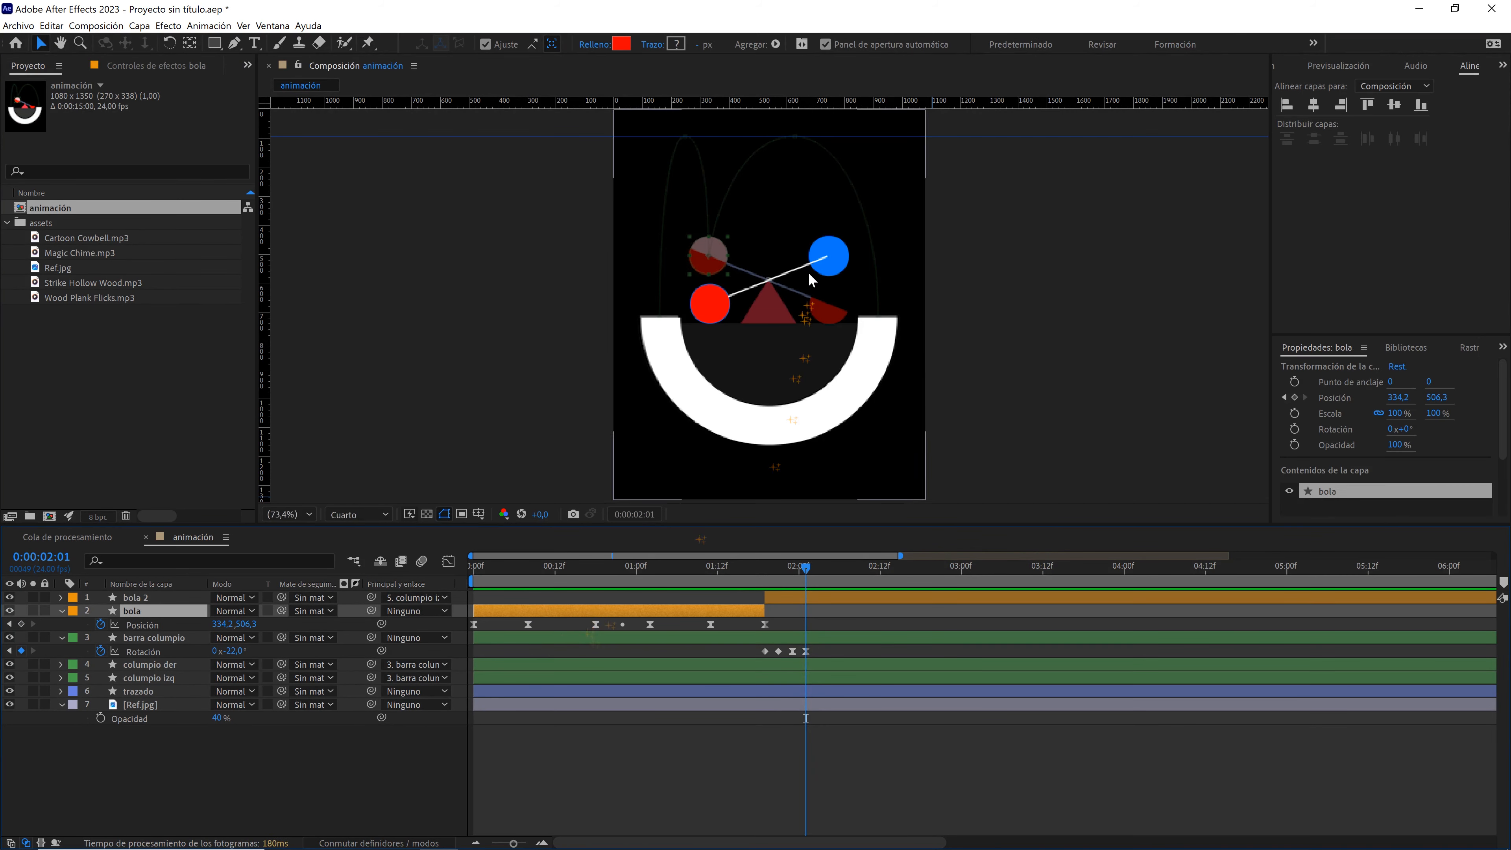
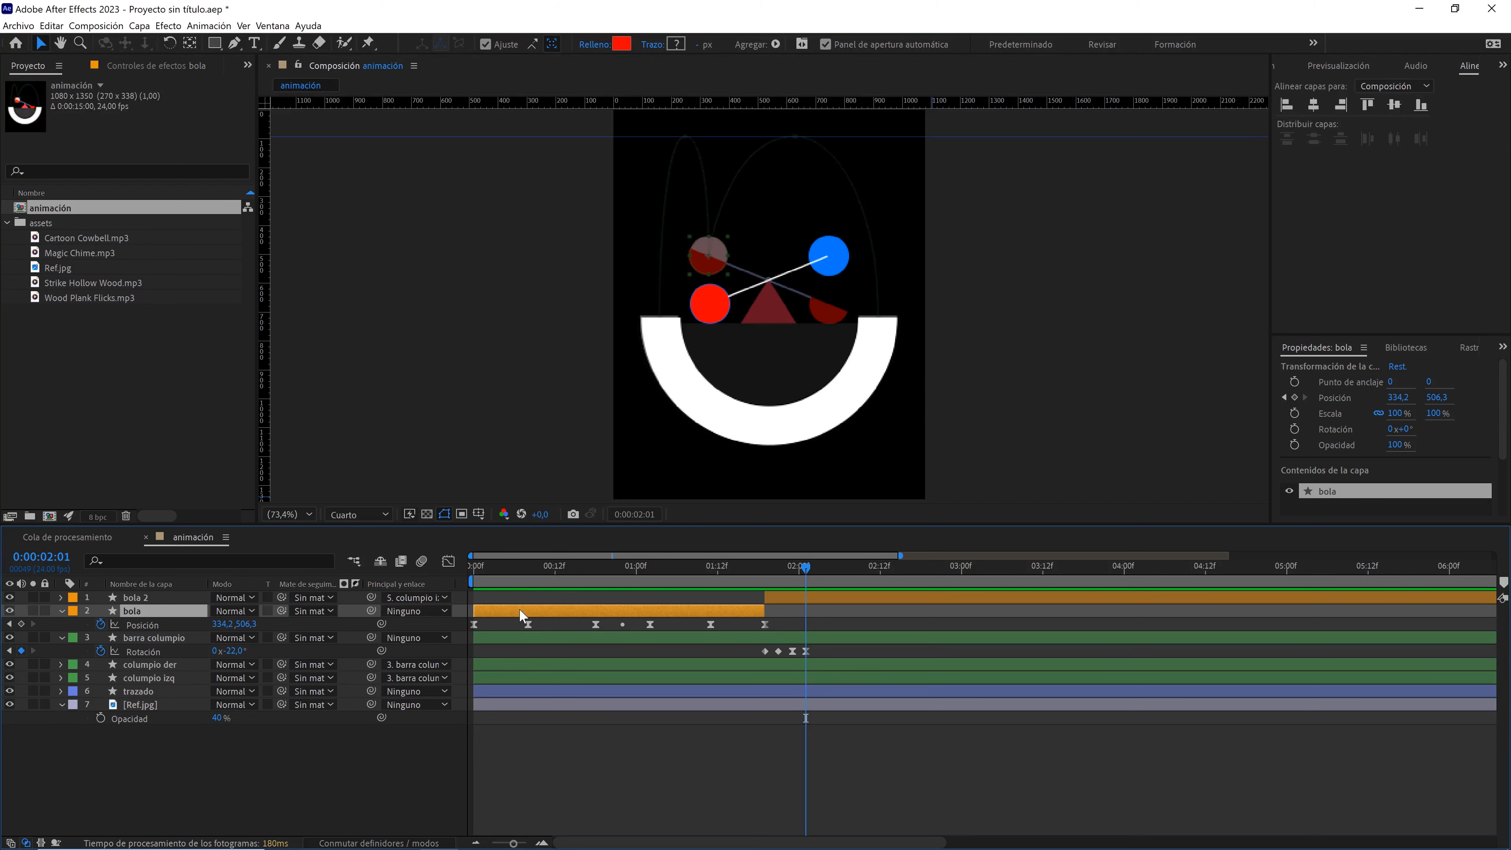
{"action": "key", "text": "ctrl+d"}
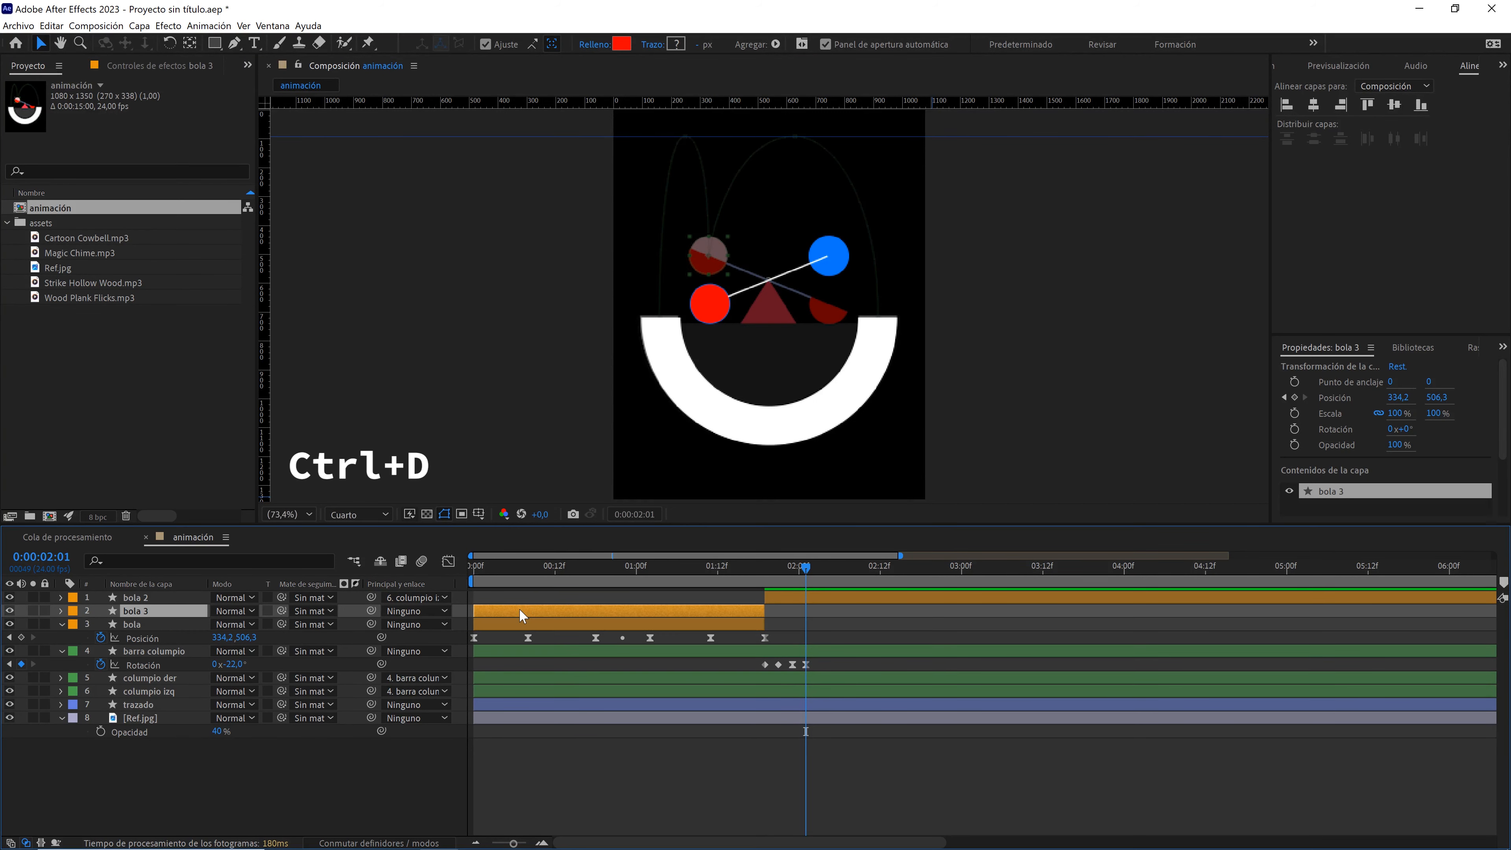
{"action": "left_click_drag", "start_coordinate": [765, 610], "coordinate": [1296, 612]}
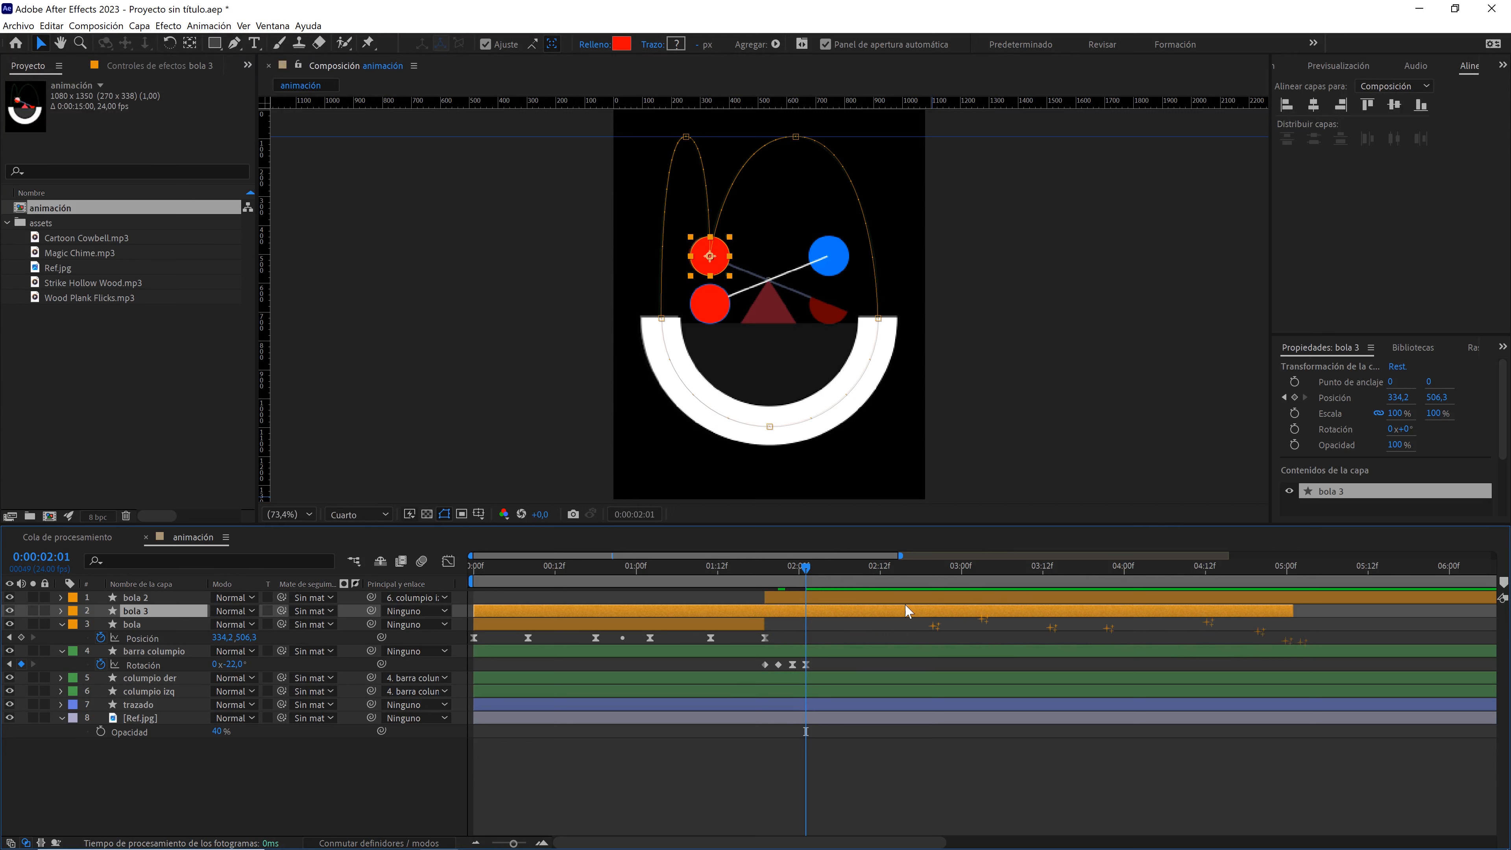
- Precompose the bola 3 layer as "bola derecha", moving all attributes into the new composition
{"action": "right_click", "coordinate": [703, 615]}
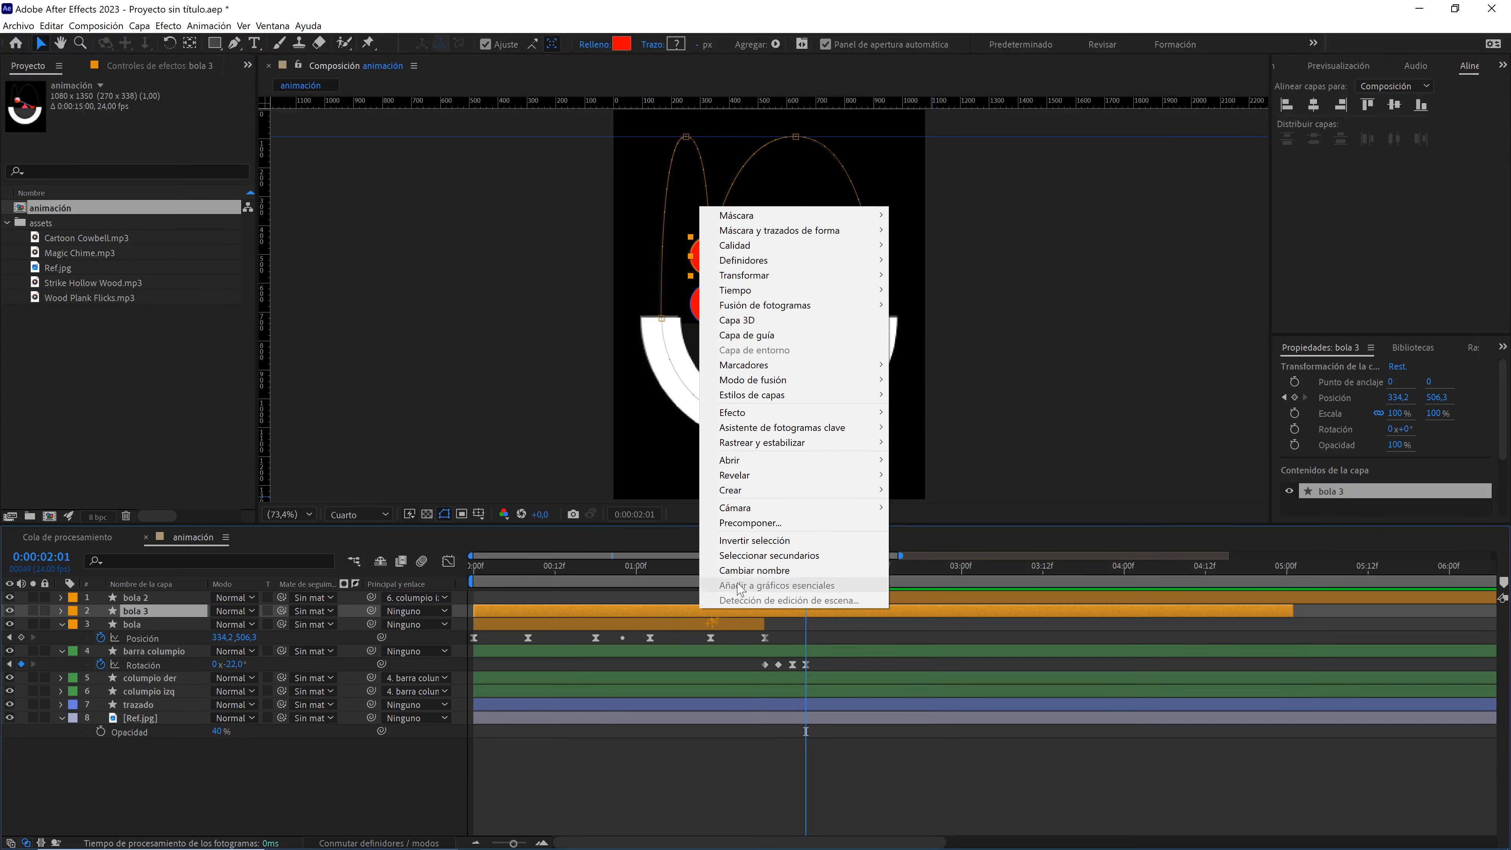
{"action": "left_click", "coordinate": [784, 522]}
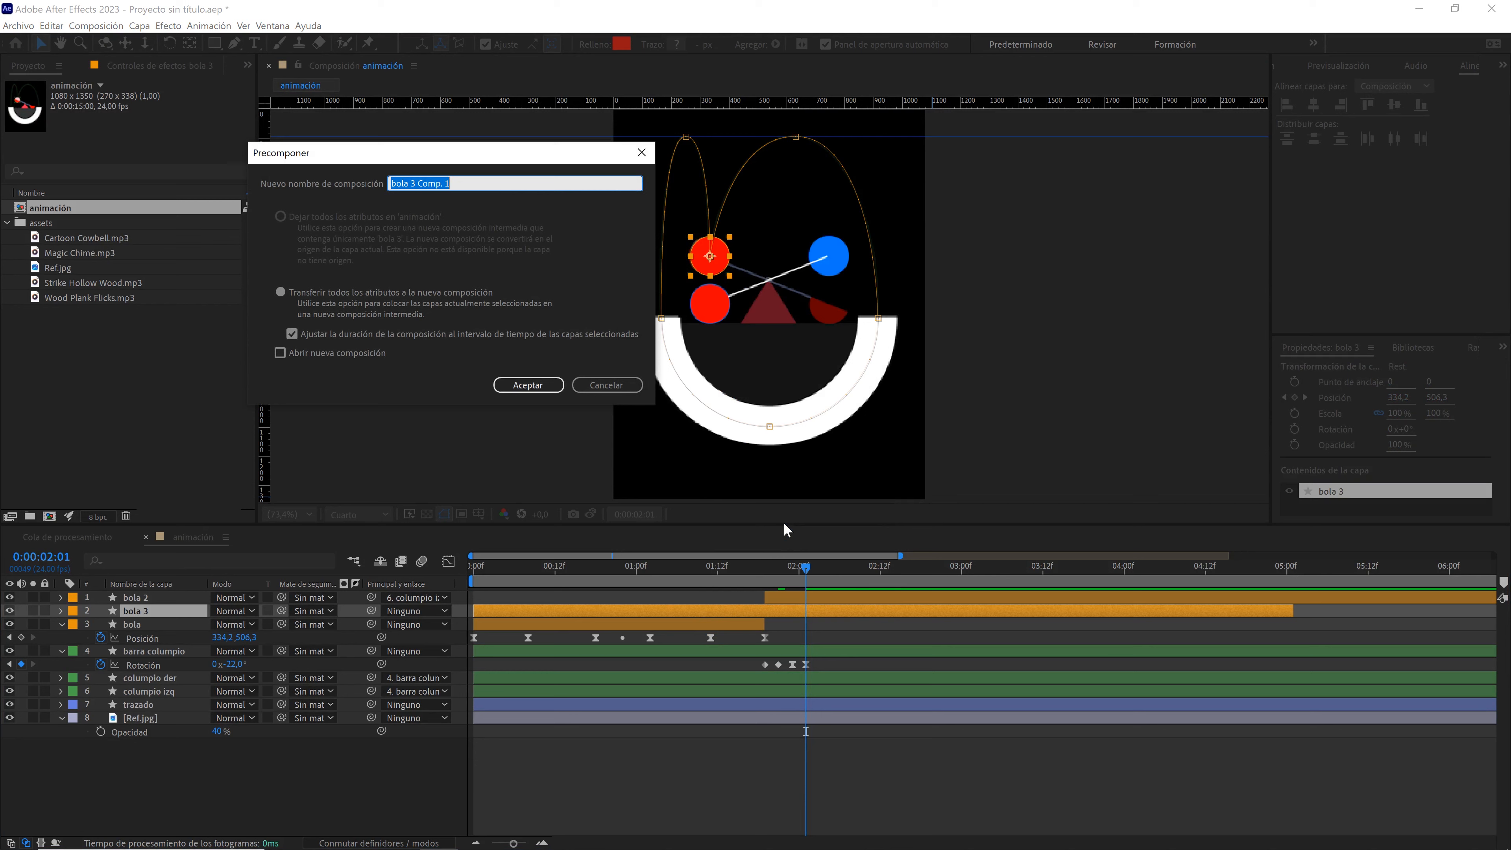
{"action": "type", "text": "bola derecha"}
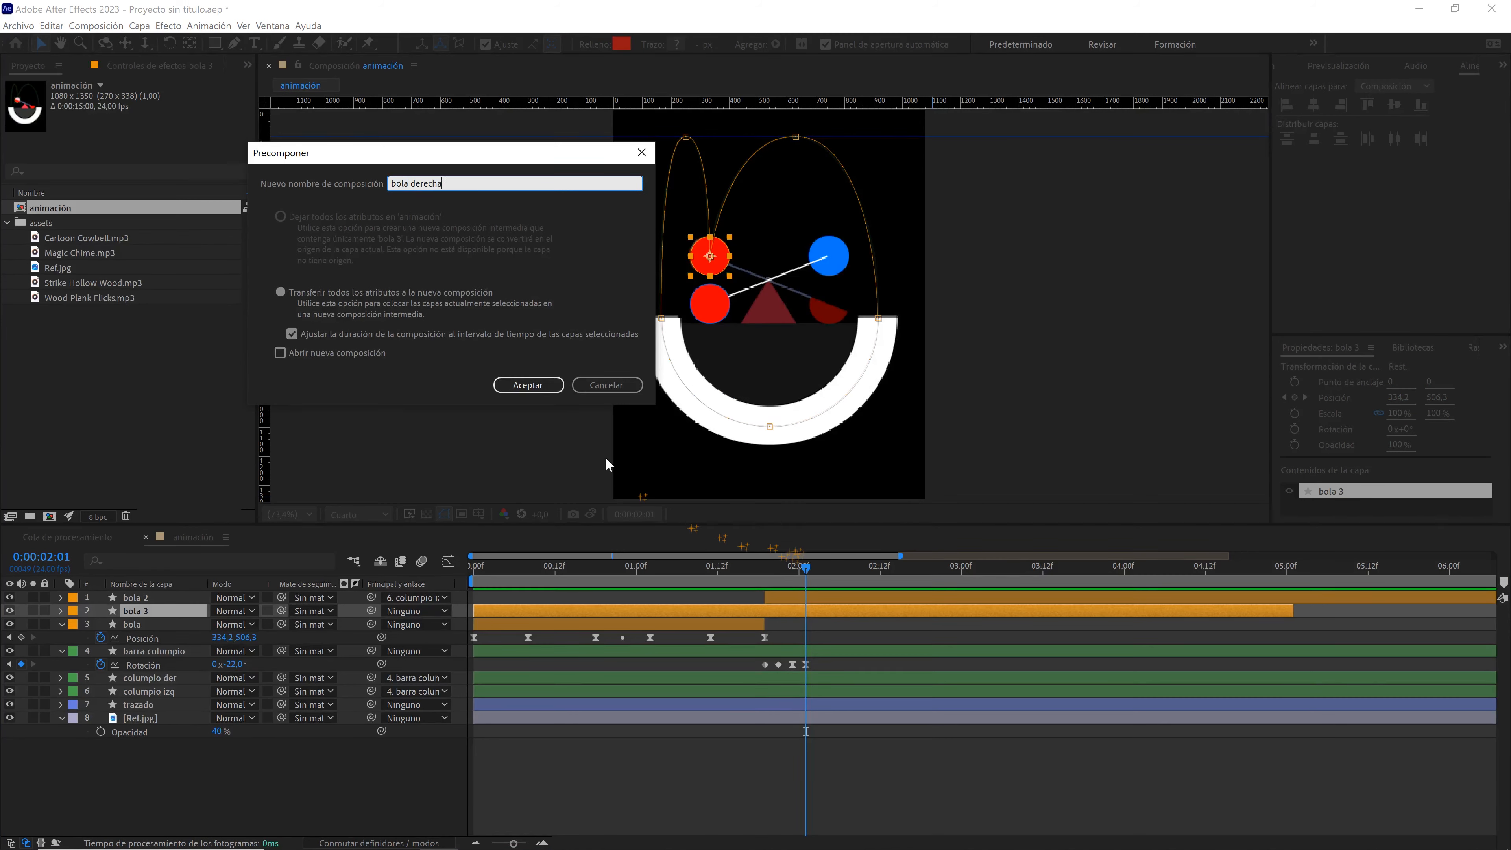
{"action": "left_click", "coordinate": [316, 293]}
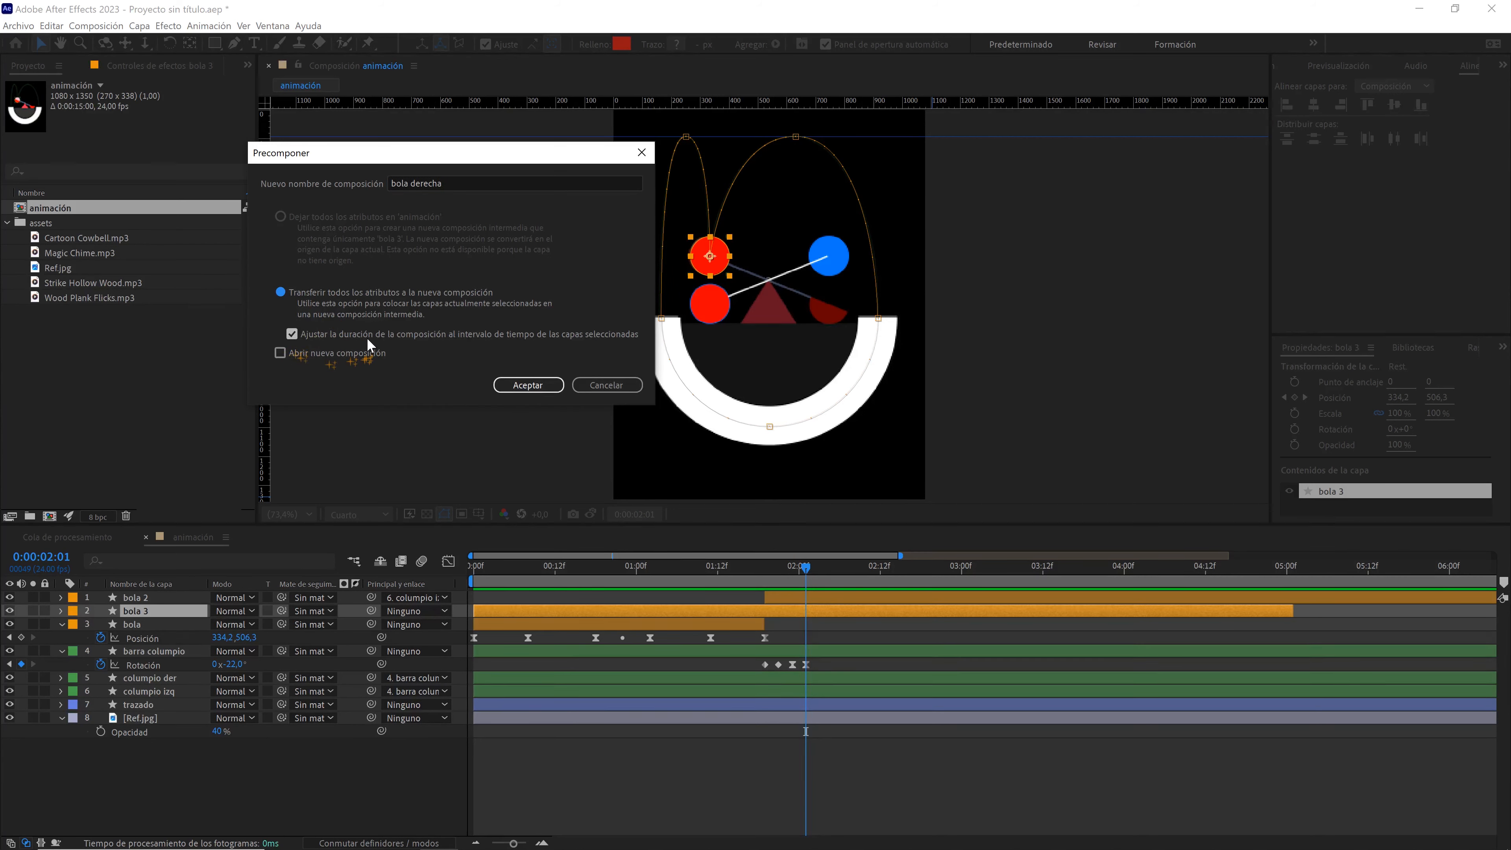
{"action": "left_click", "coordinate": [535, 386]}
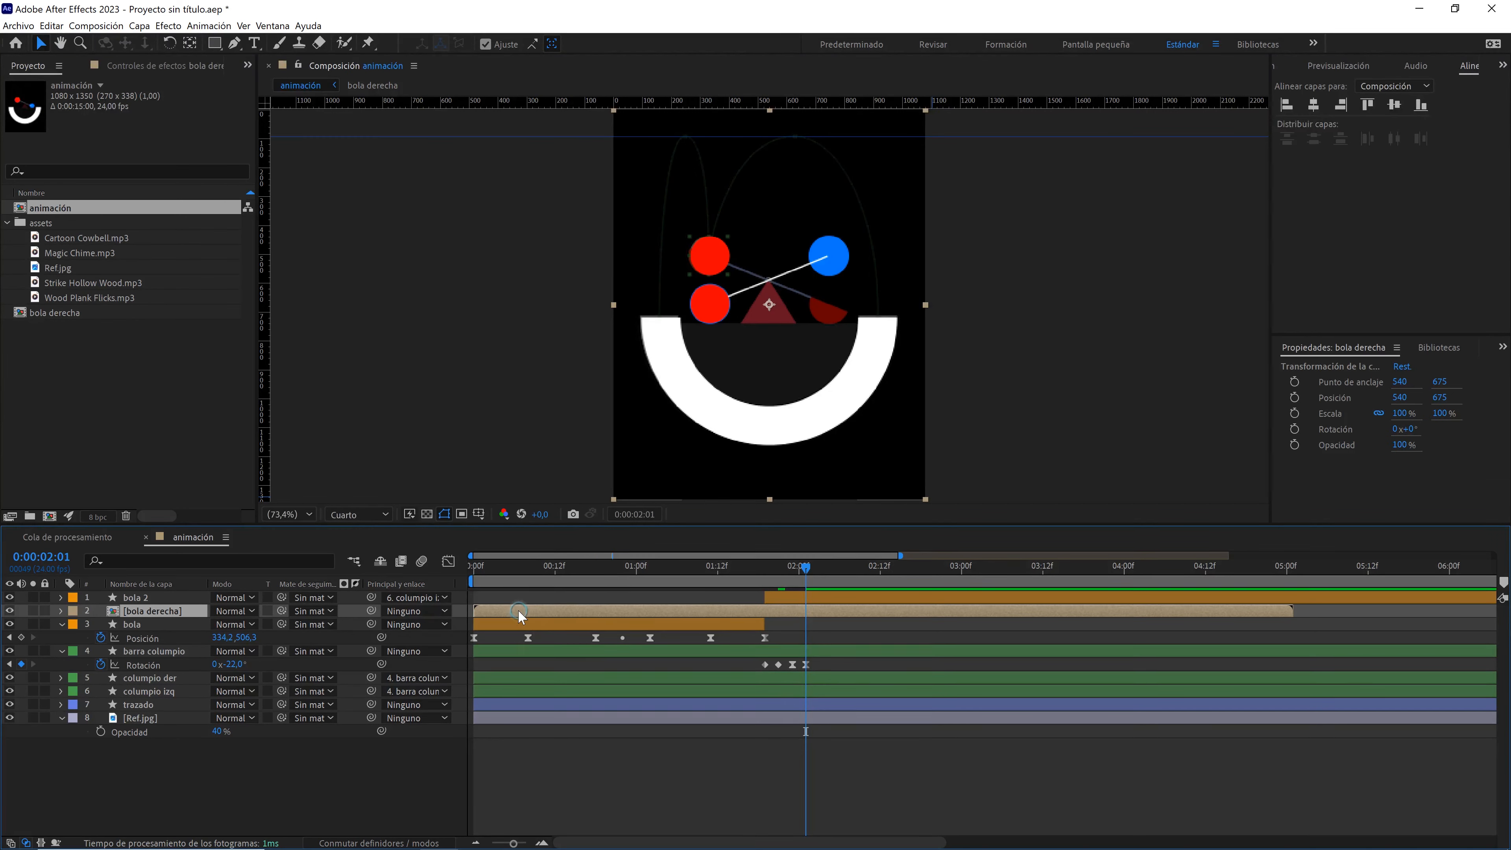
- Shift the bola derecha layer's start to about 0:00:01:12 and flip the layer horizontally
{"action": "left_click_drag", "start_coordinate": [518, 610], "coordinate": [763, 622]}
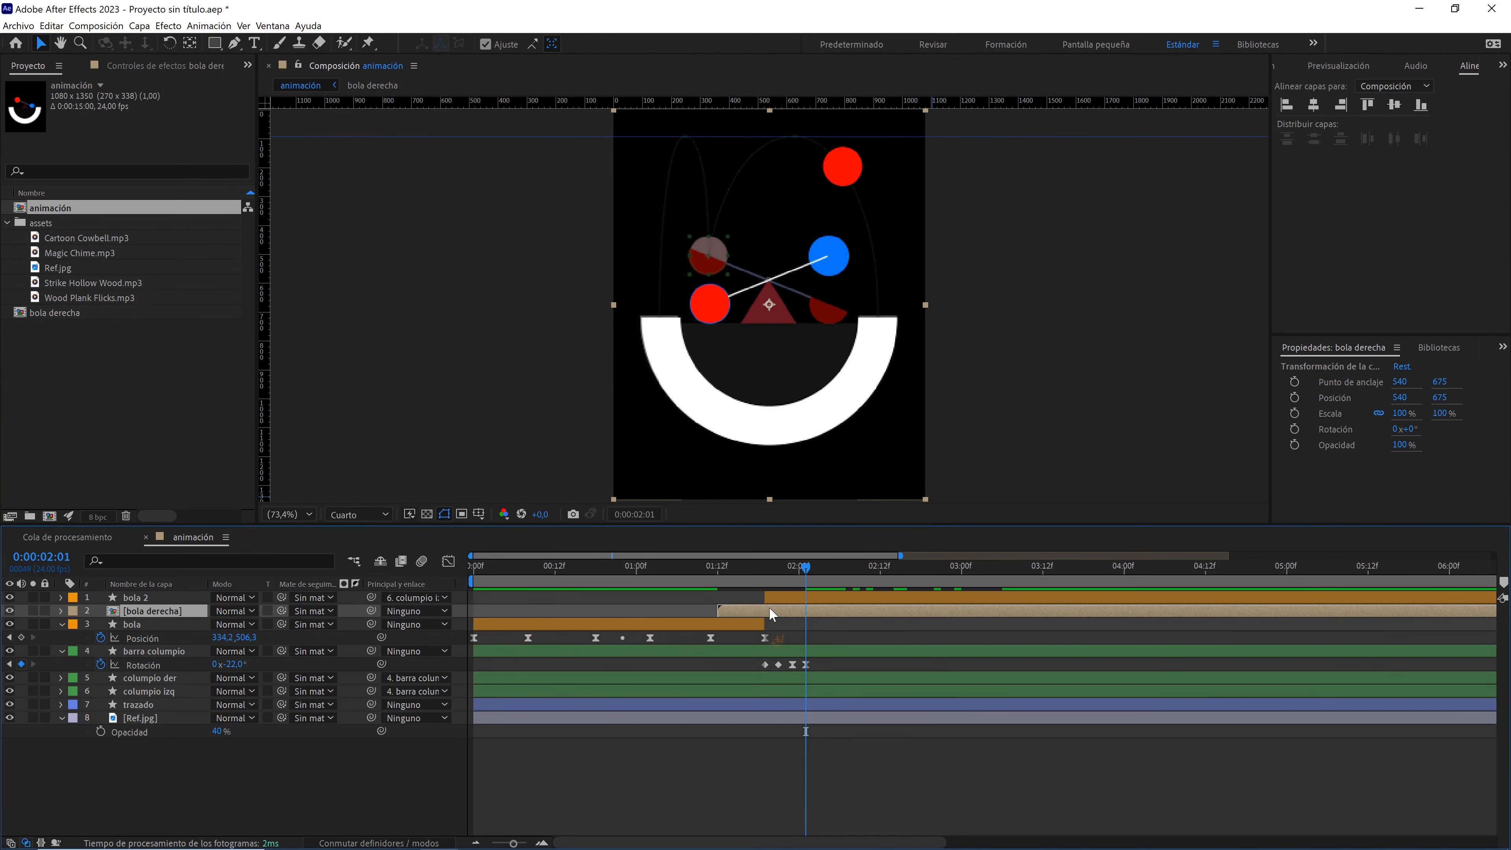
{"action": "right_click", "coordinate": [770, 611]}
{"action": "mouse_move", "coordinate": [898, 280]}
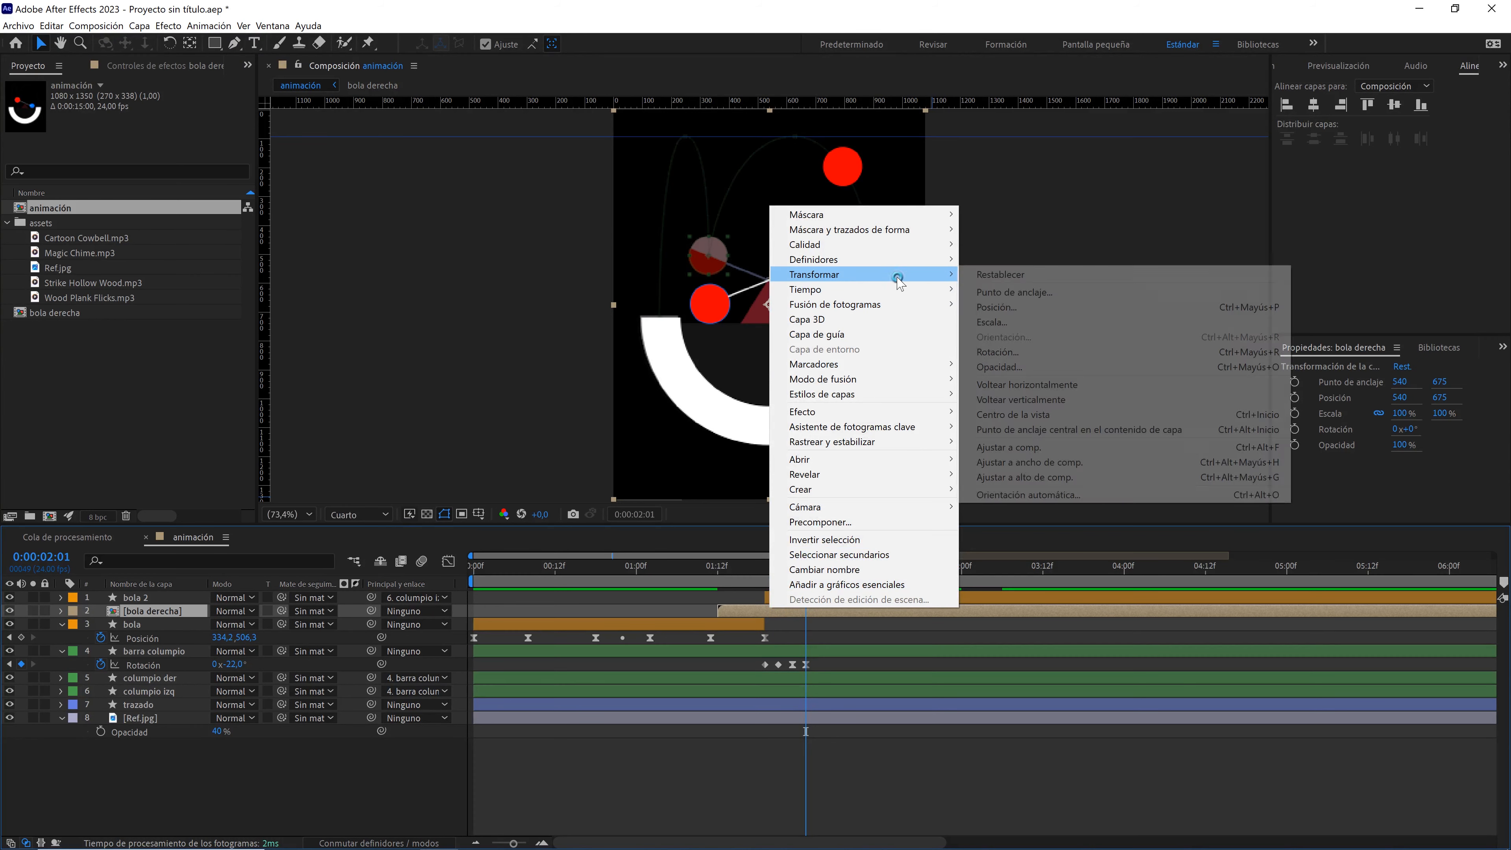
{"action": "left_click", "coordinate": [1031, 385]}
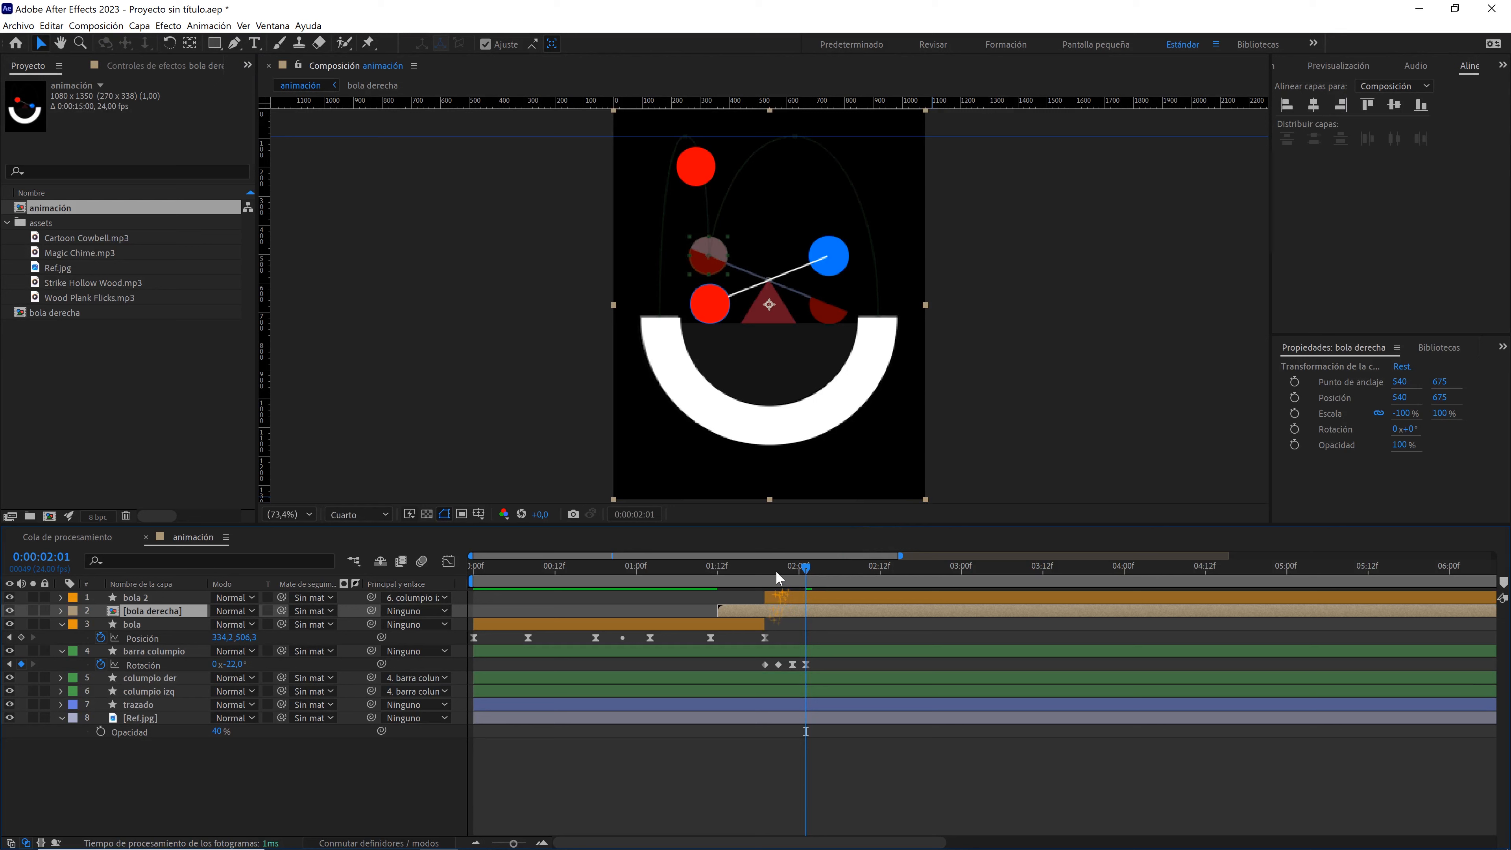
- Align the start of bola derecha with barra columpio's second rotation keyframe at 0:00:01:21 and preview the motion
{"action": "mouse_move", "coordinate": [777, 577]}
{"action": "left_mouse_down"}
{"action": "mouse_move", "coordinate": [815, 608]}
{"action": "mouse_move", "coordinate": [868, 608]}
{"action": "mouse_move", "coordinate": [775, 577]}
{"action": "left_mouse_up"}
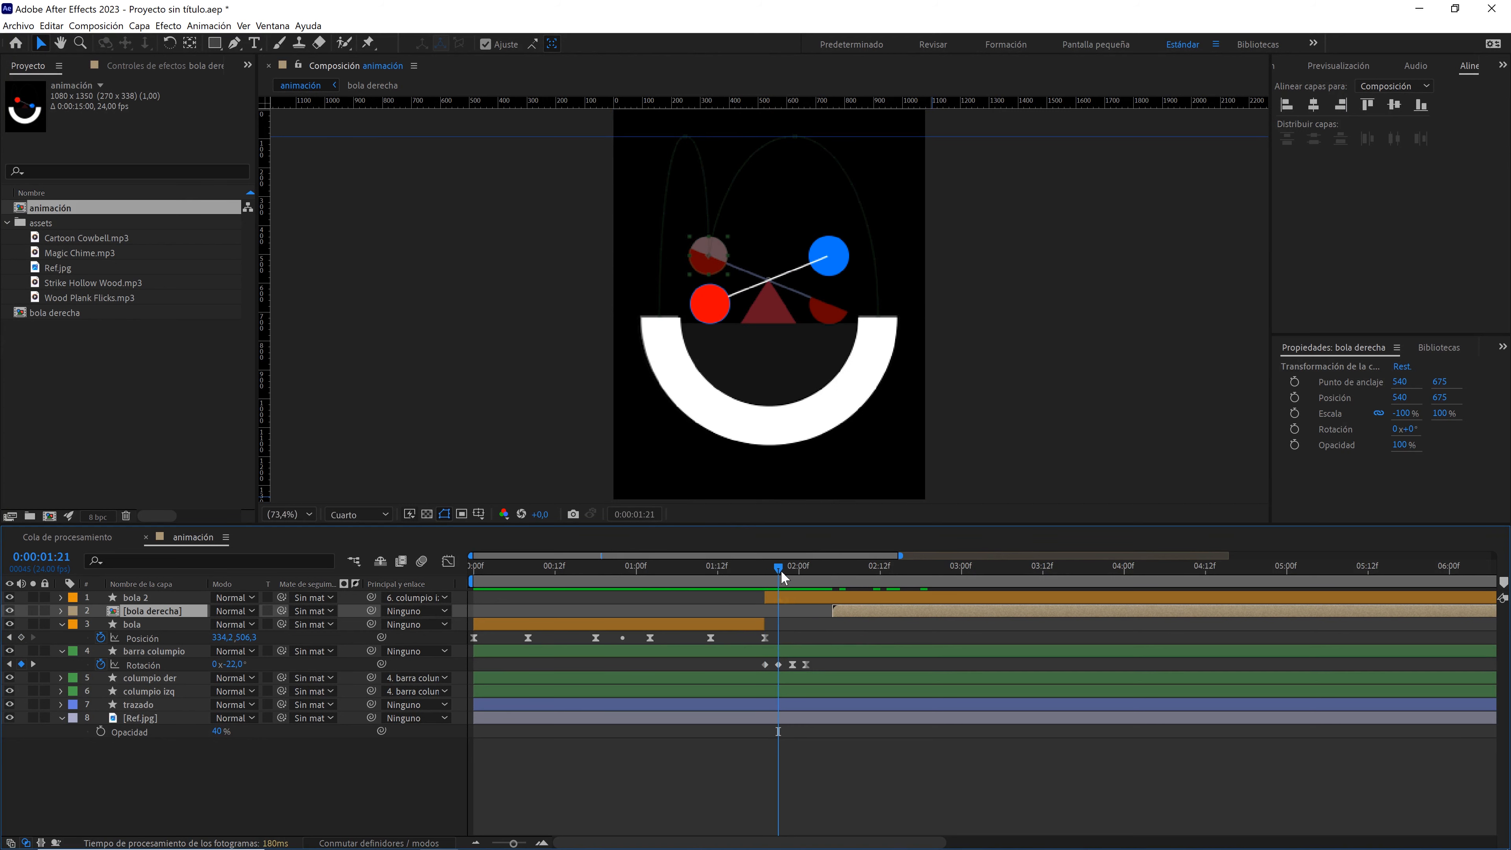
{"action": "left_click", "coordinate": [778, 665]}
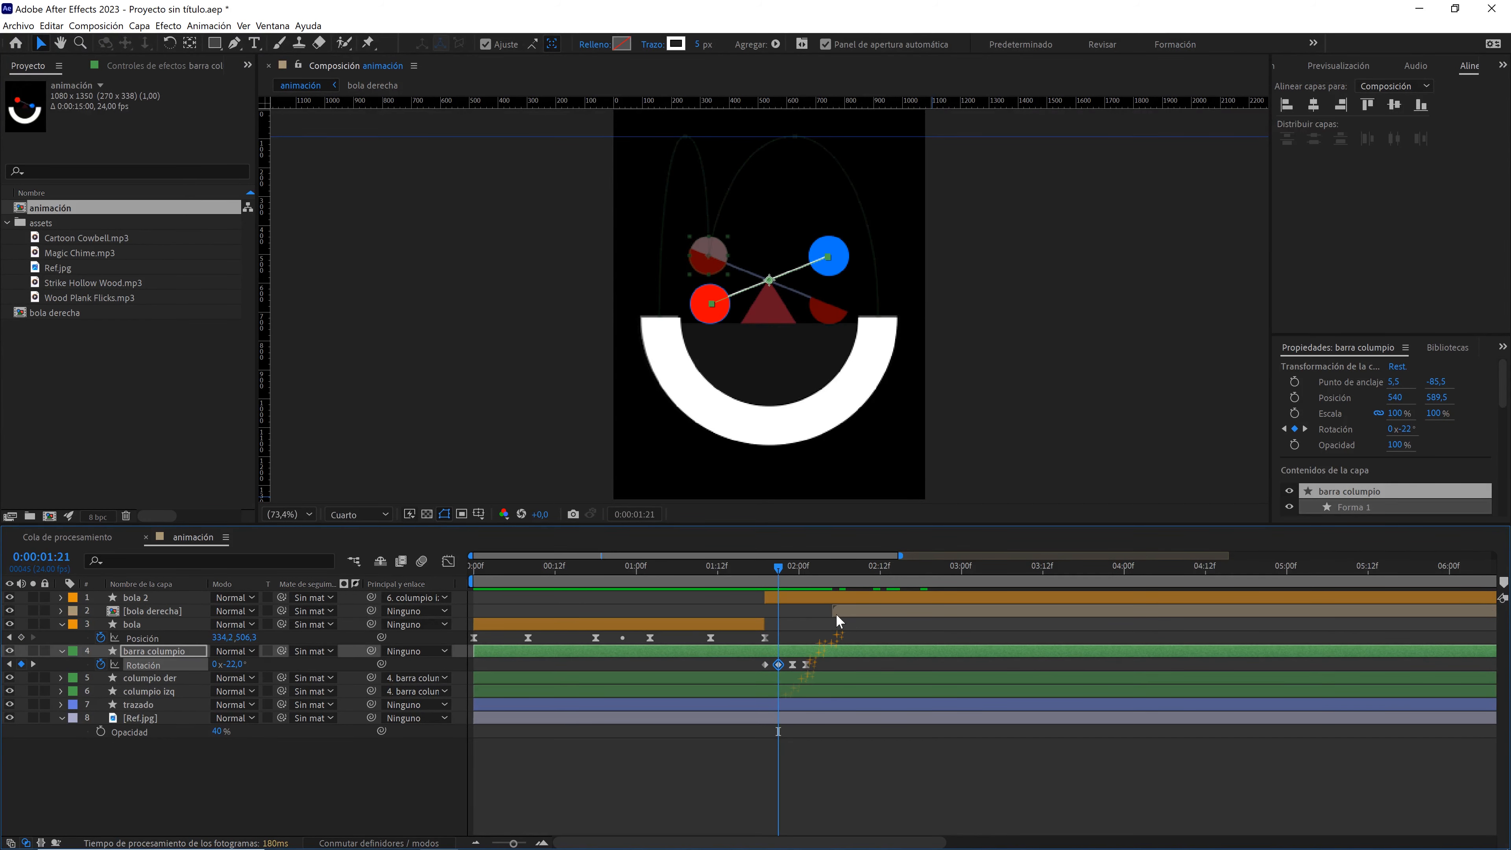
{"action": "left_click_drag", "start_coordinate": [837, 616], "coordinate": [798, 611]}
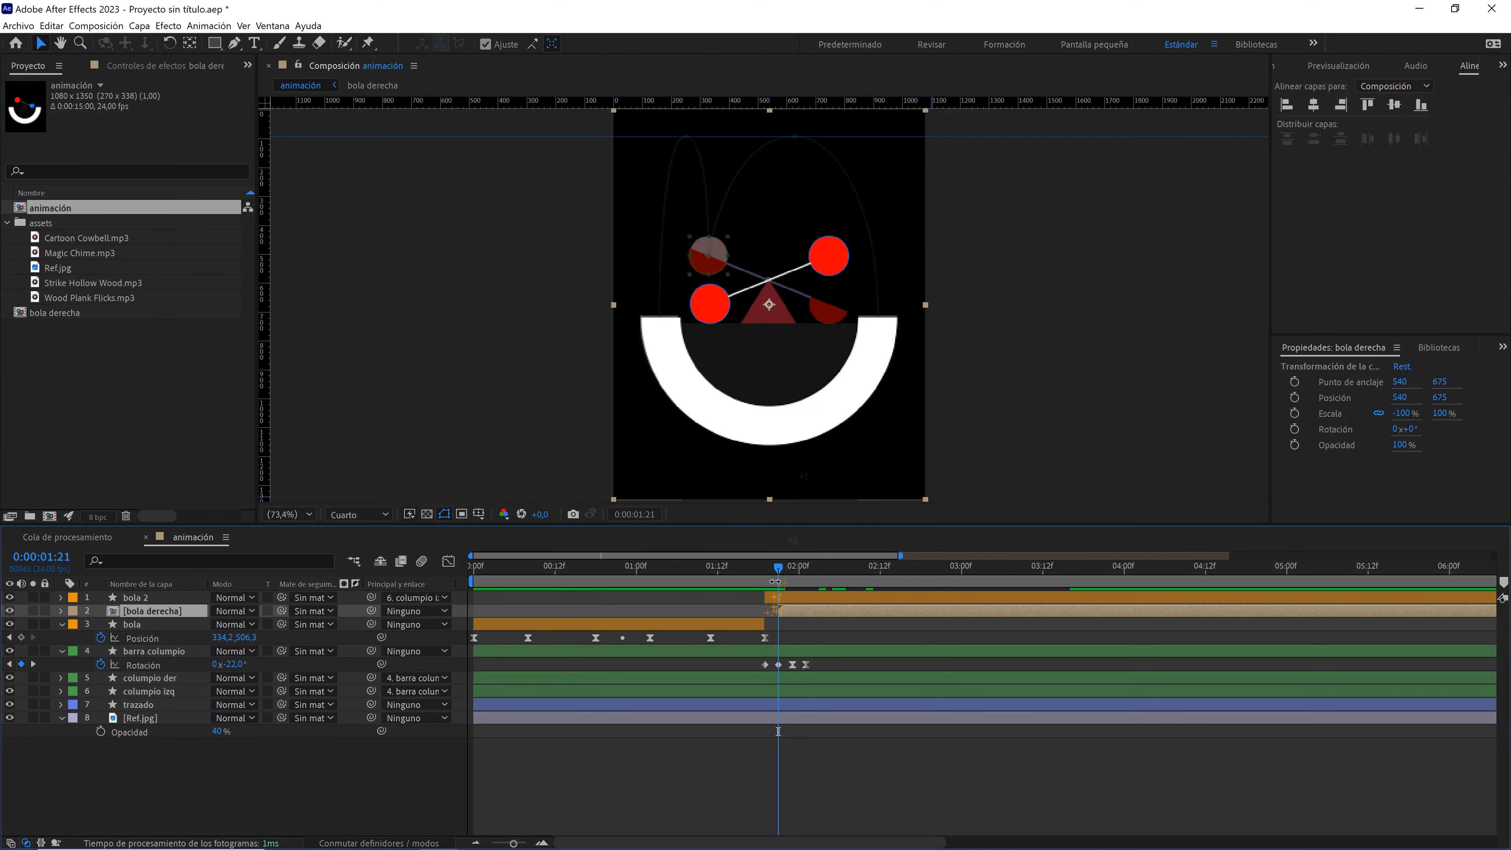
{"action": "mouse_move", "coordinate": [776, 572]}
{"action": "left_mouse_down"}
{"action": "mouse_move", "coordinate": [762, 569]}
{"action": "mouse_move", "coordinate": [954, 570]}
{"action": "mouse_move", "coordinate": [751, 569]}
{"action": "left_mouse_up"}
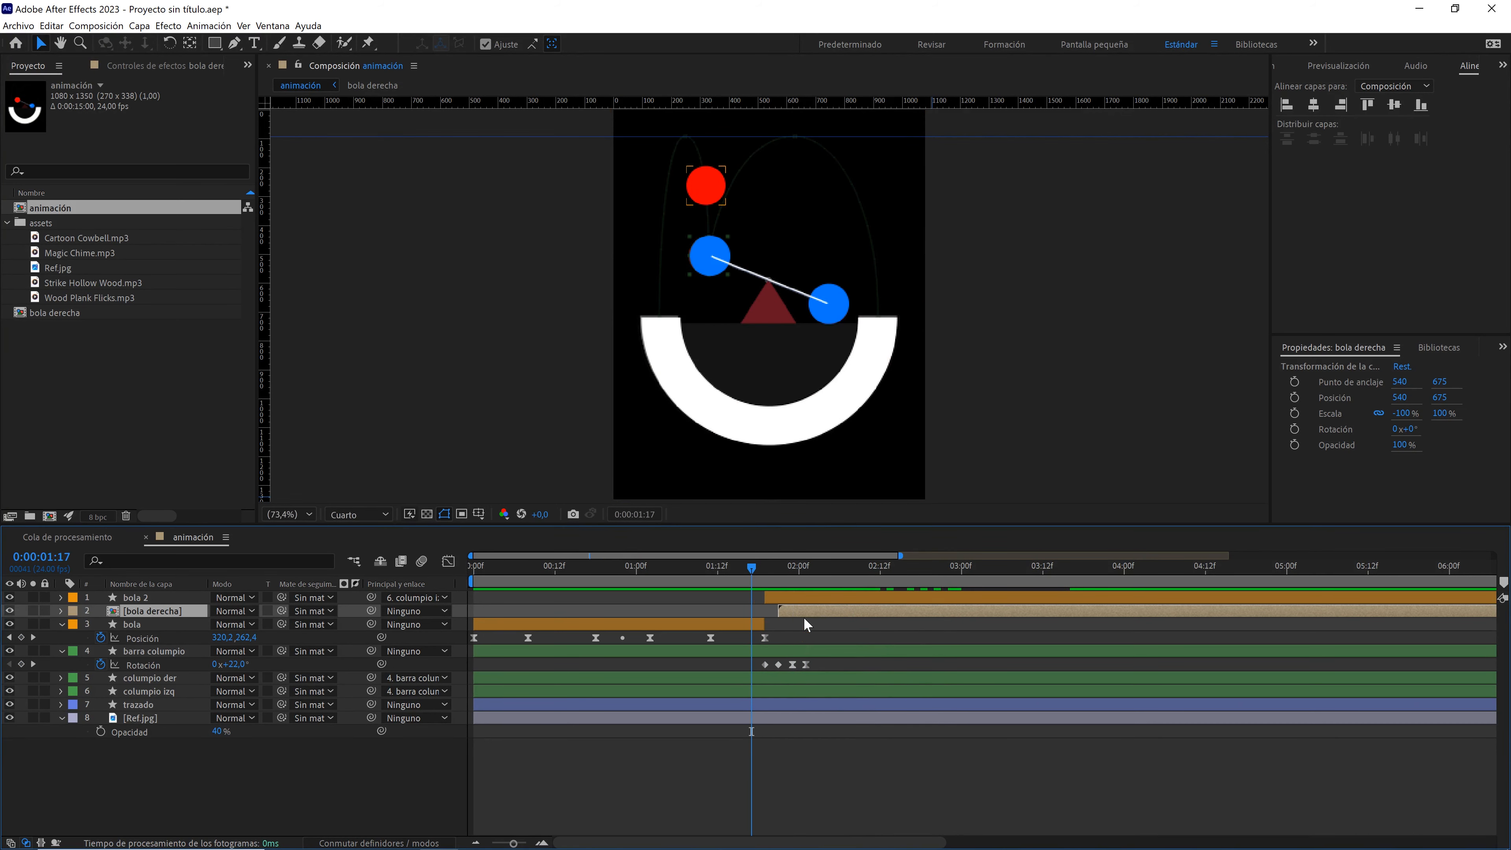
{"action": "key", "text": "space"}
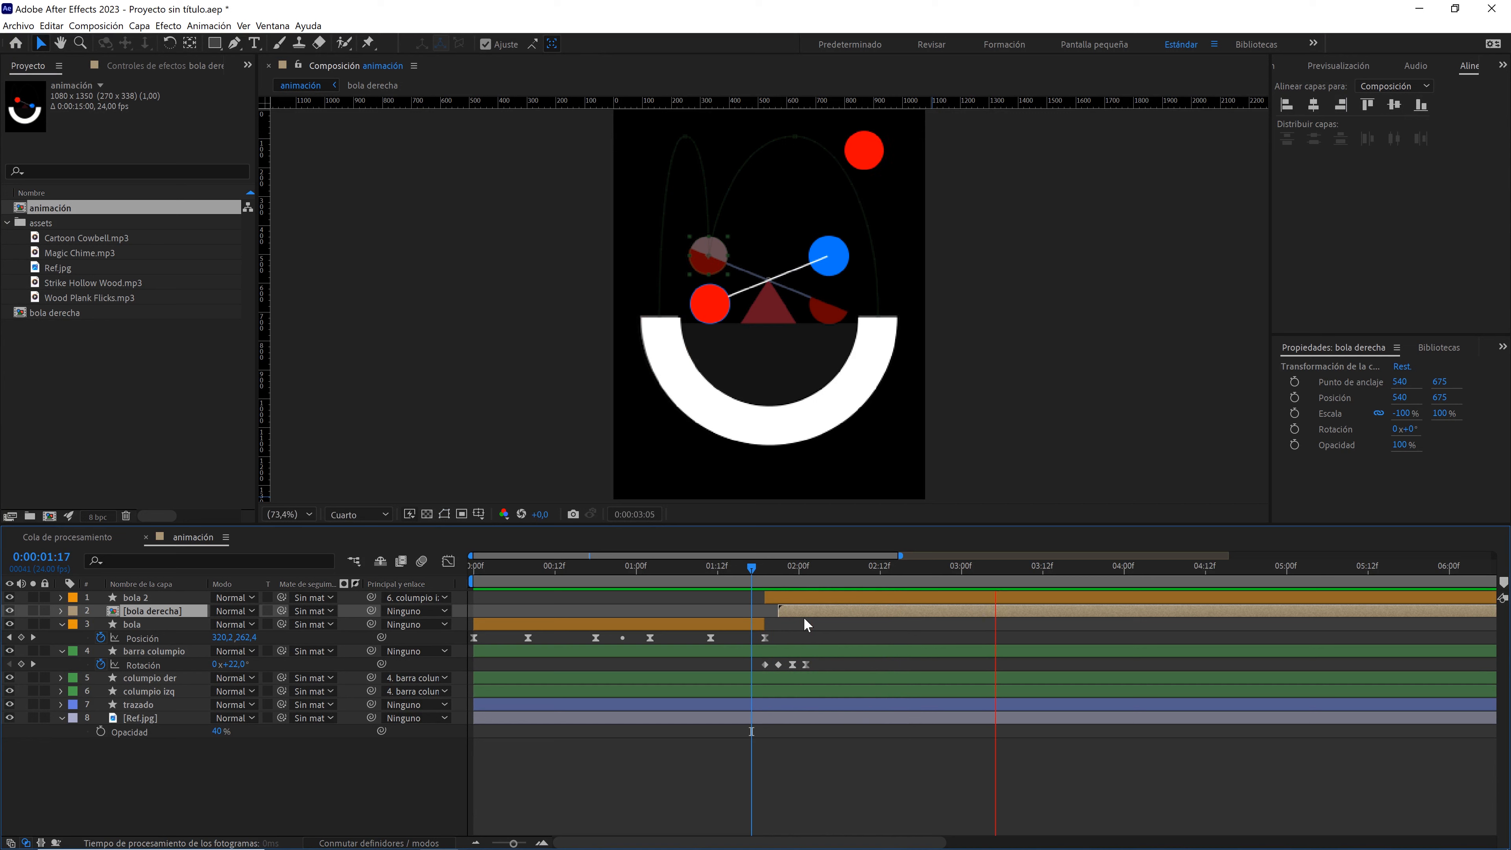
{"action": "key", "text": "space"}
{"action": "left_click_drag", "start_coordinate": [827, 562], "coordinate": [735, 557]}
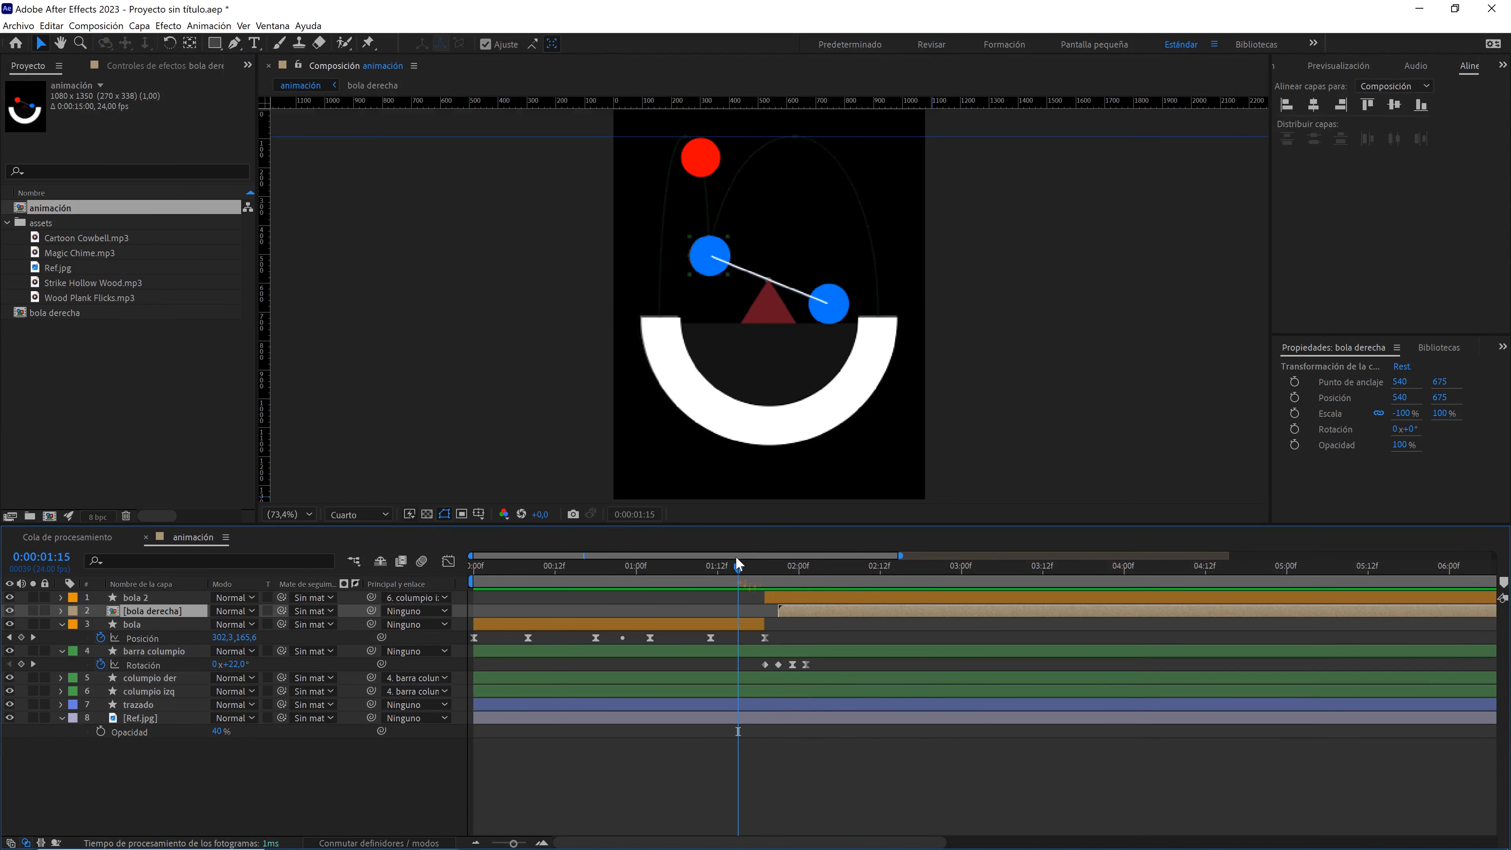
{"action": "key", "text": "space"}
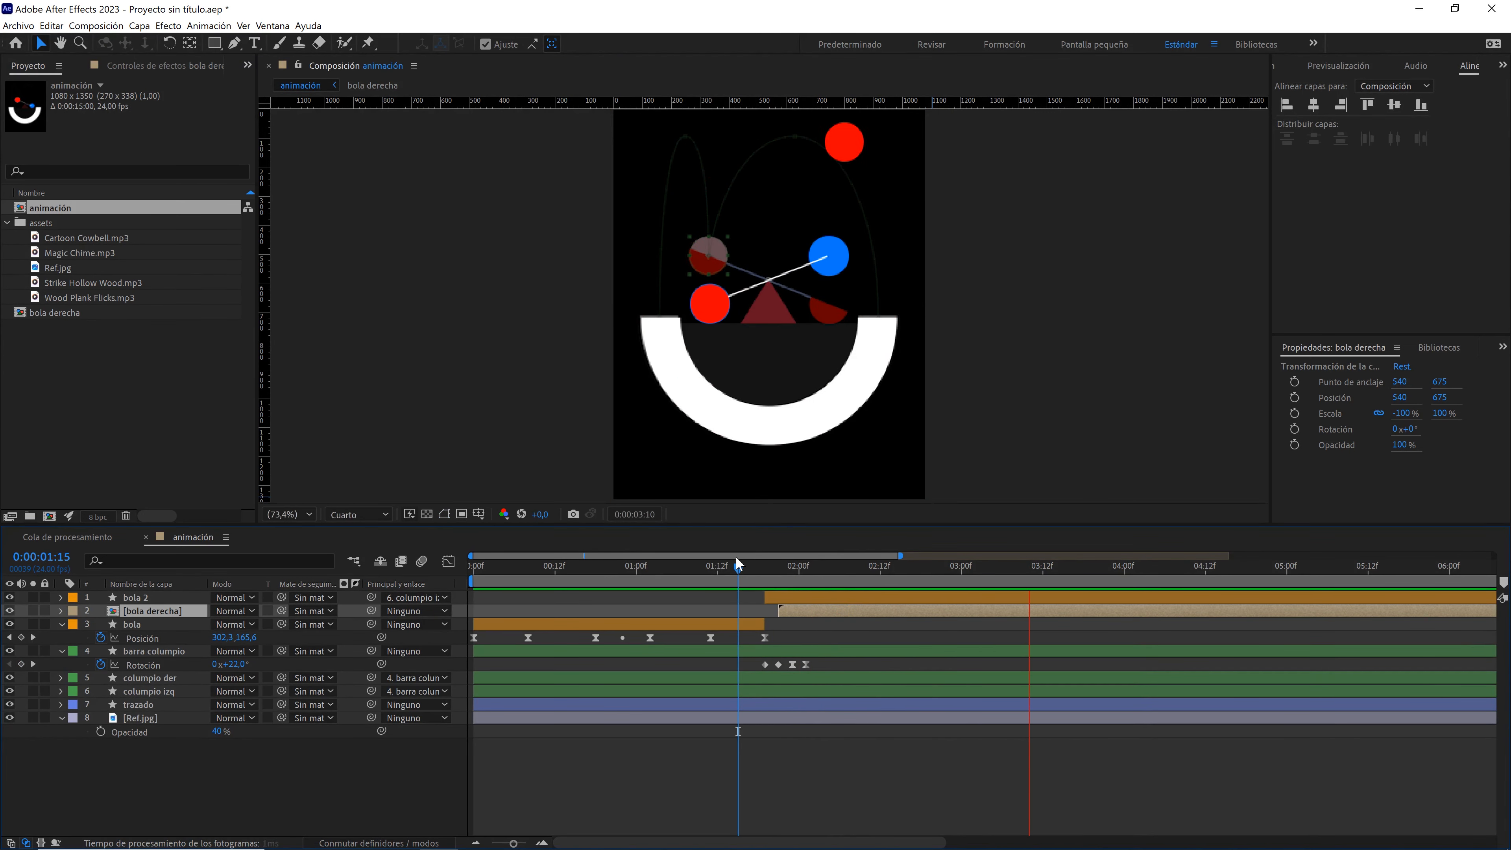
{"action": "key", "text": "space"}
- Add a barra columpio rotation keyframe at 0:00:03:16 holding its current angle, and set the rotation to 22° at 0:00:03:18
{"action": "left_click_drag", "start_coordinate": [1071, 565], "coordinate": [1068, 572]}
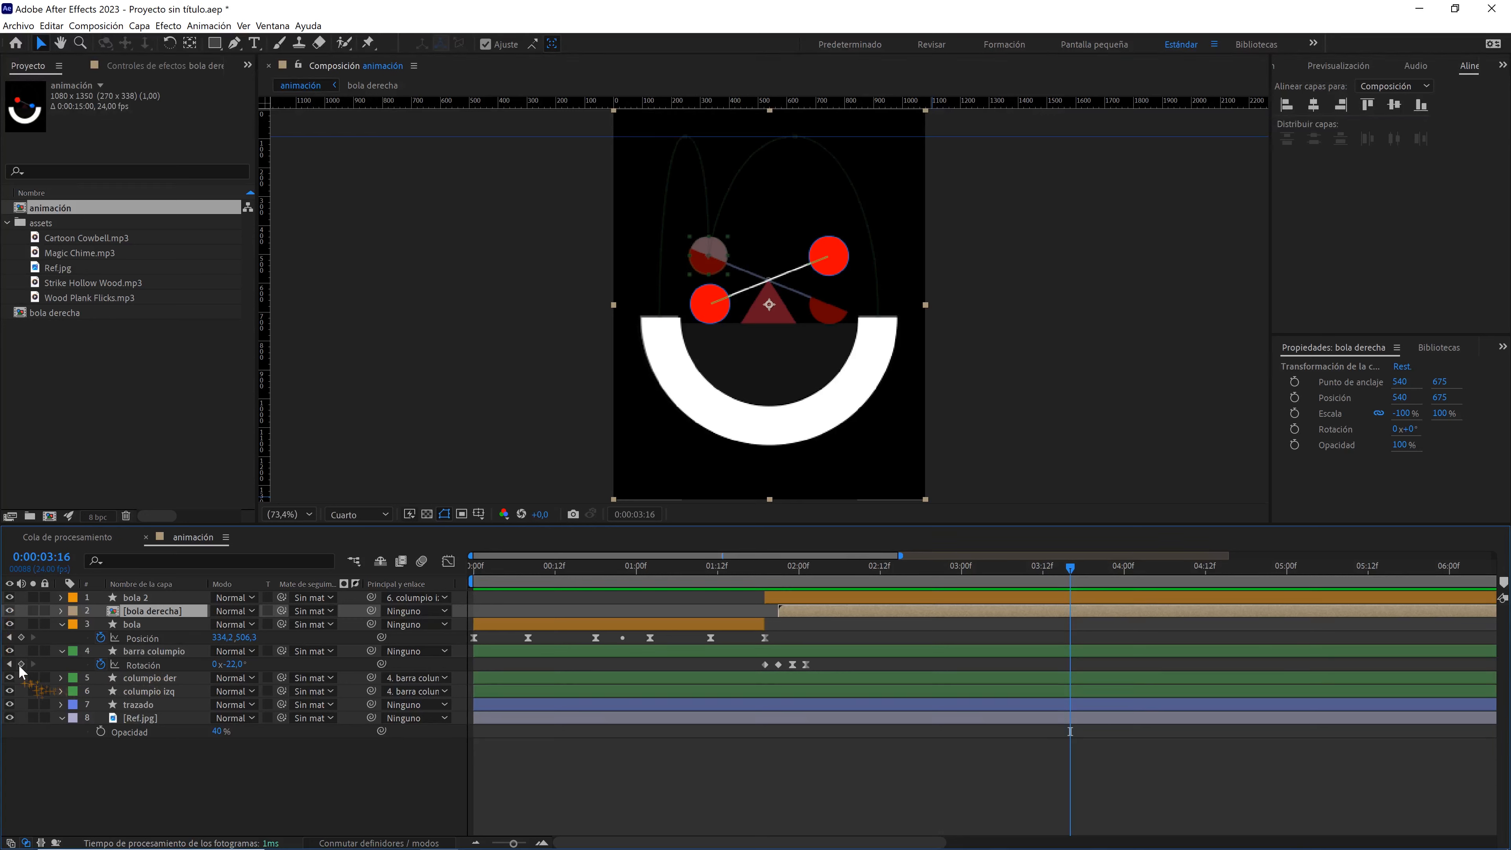
{"action": "left_click", "coordinate": [22, 664]}
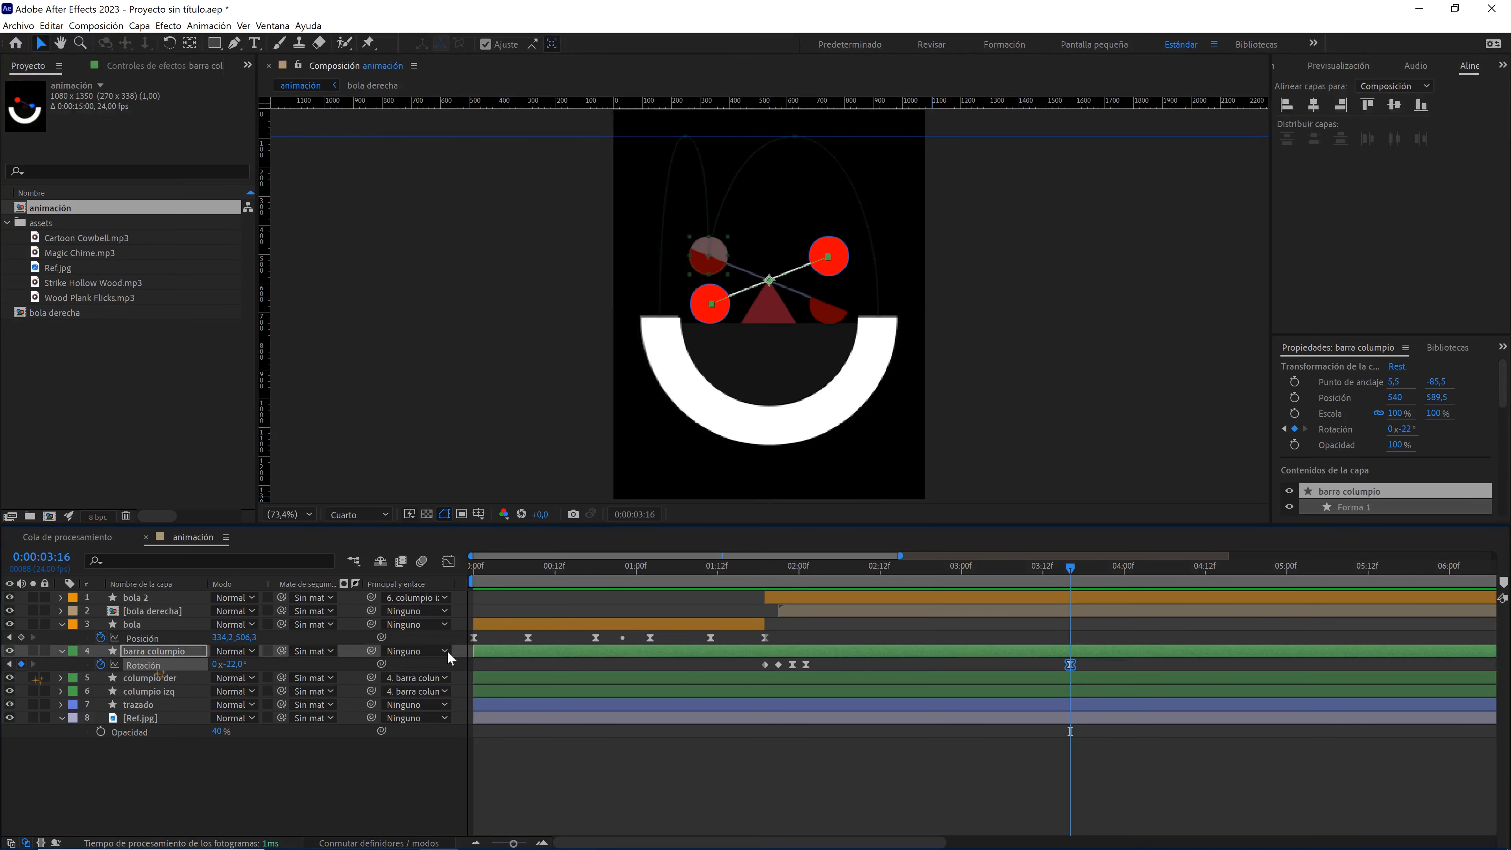
{"action": "key", "text": "Page_Down"}
{"action": "key", "text": "Page_Down"}
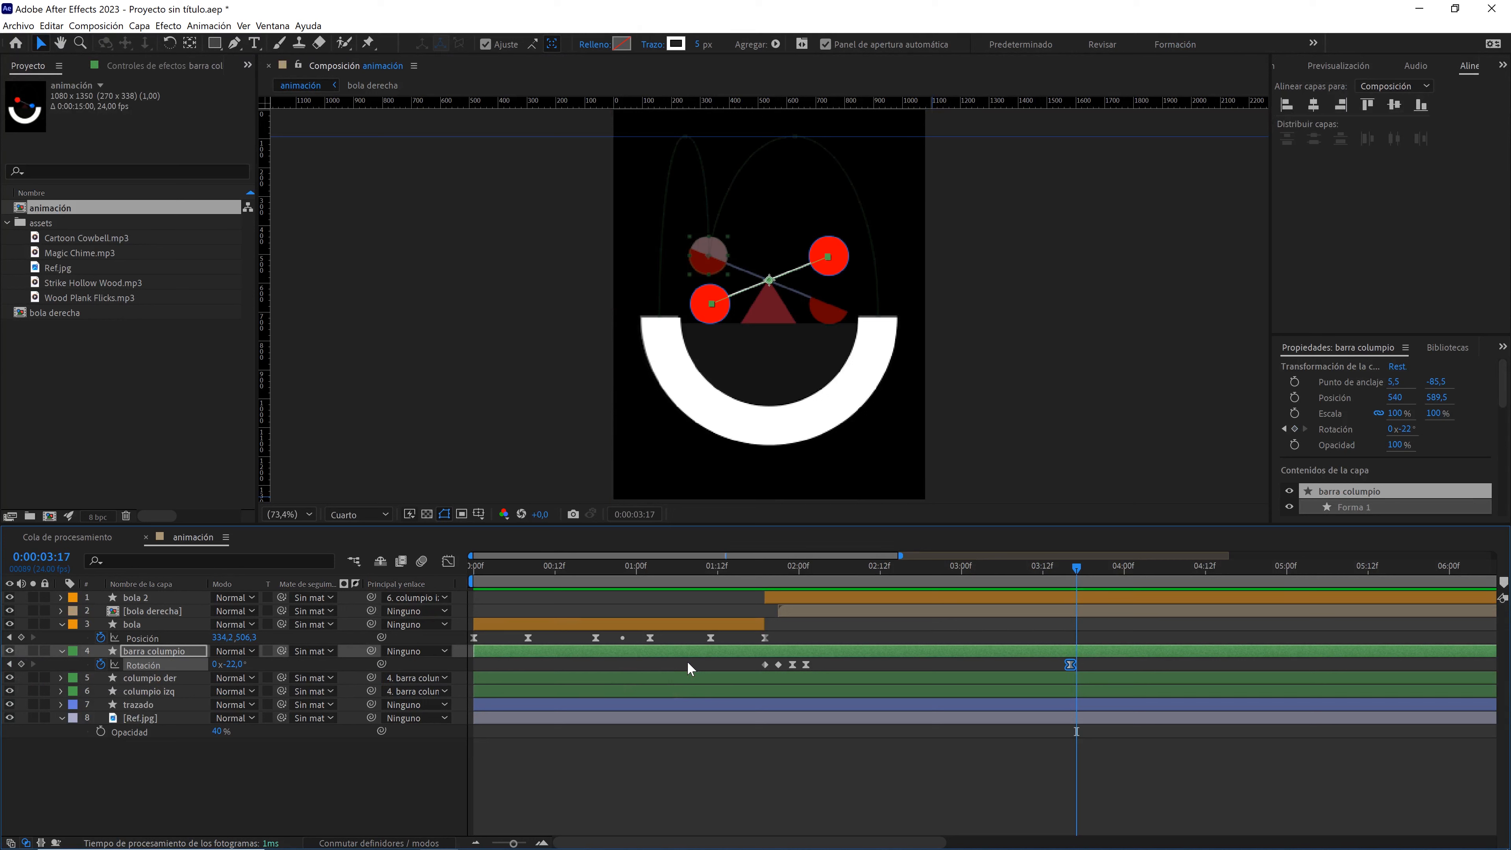
{"action": "left_click", "coordinate": [237, 663]}
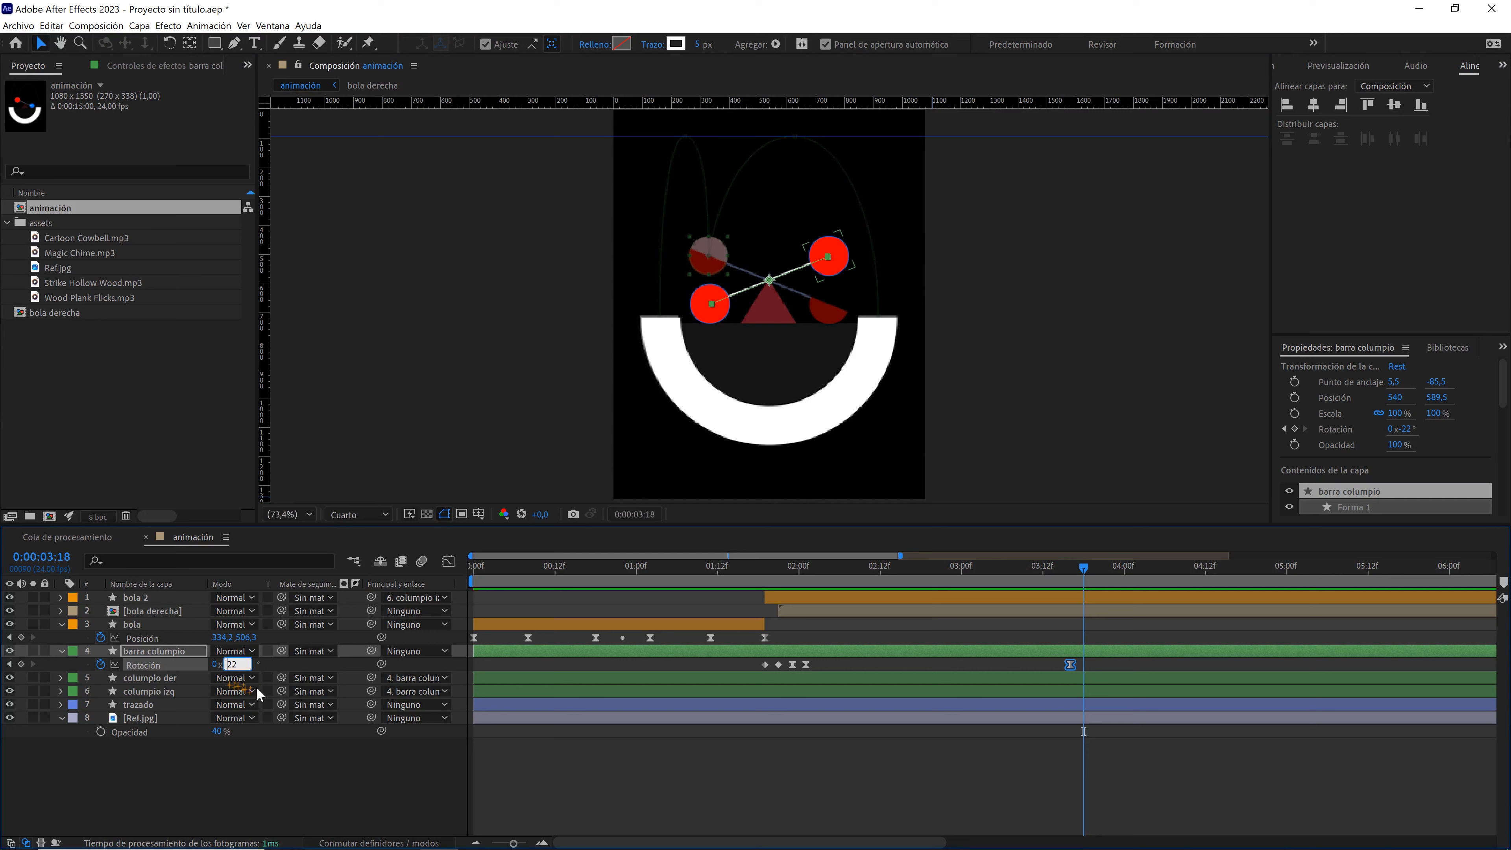
{"action": "left_click", "coordinate": [346, 765]}
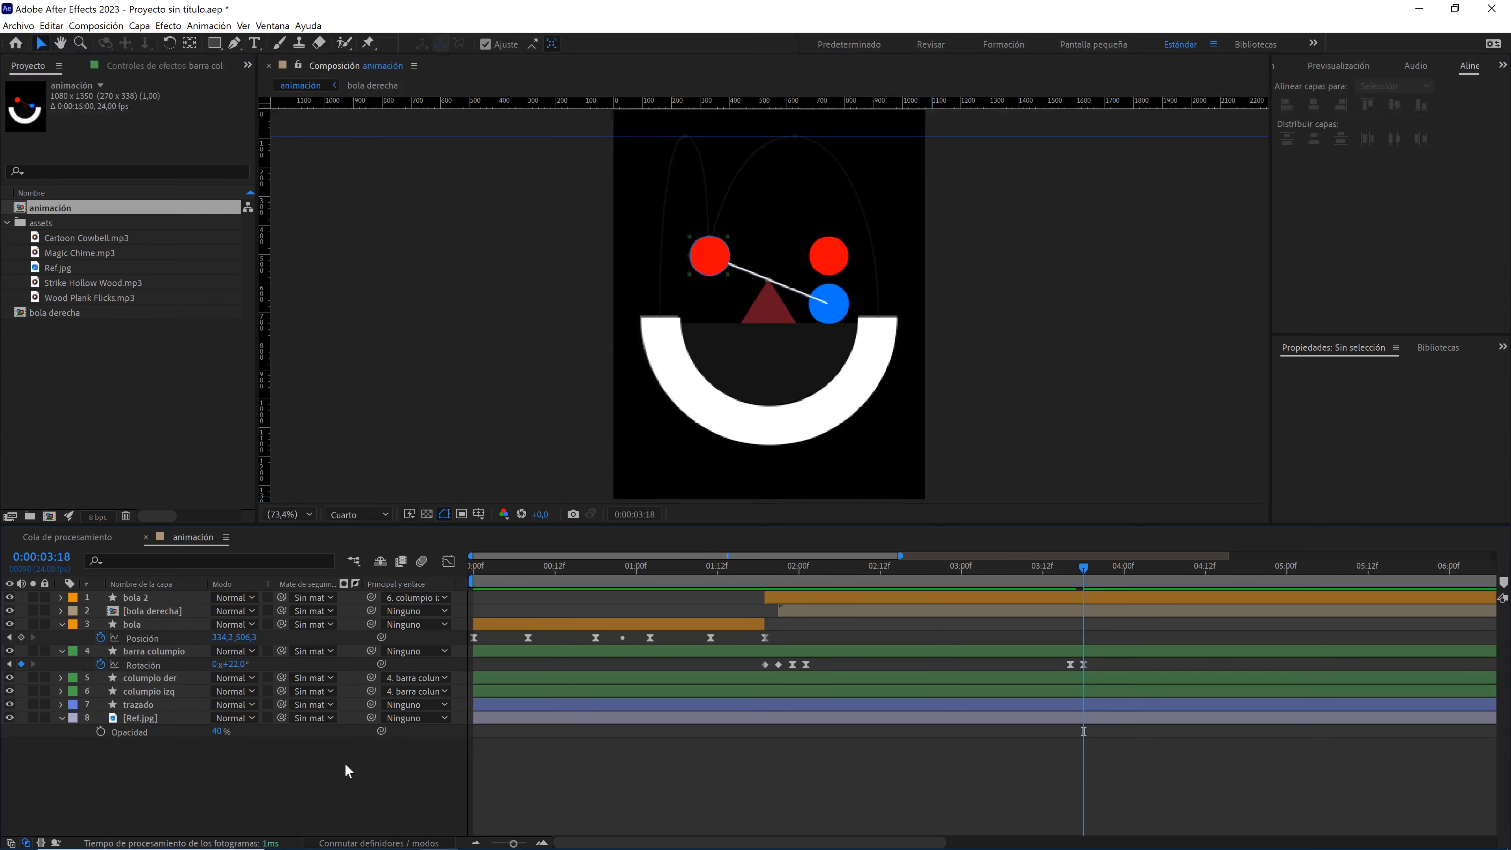
- Set barra columpio's rotation to 15° at 0:00:03:20 and paste a copy of the 22° keyframe at 0:00:03:22
{"action": "key", "text": "Page_Down"}
{"action": "key", "text": "Page_Down"}
{"action": "left_click_drag", "start_coordinate": [236, 664], "coordinate": [233, 667]}
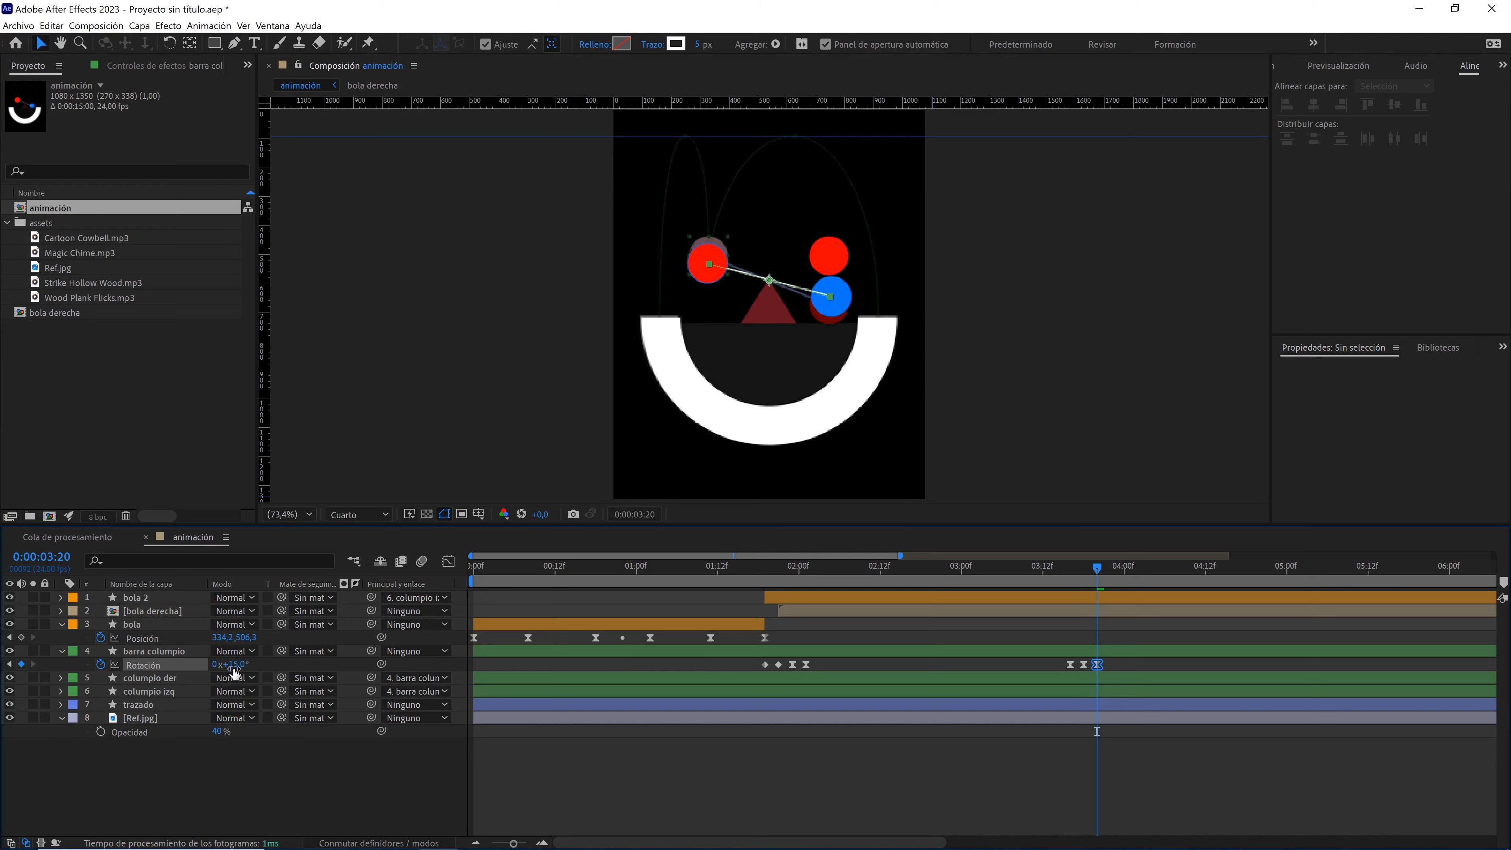
{"action": "key", "text": "Page_Down"}
{"action": "key", "text": "Page_Down"}
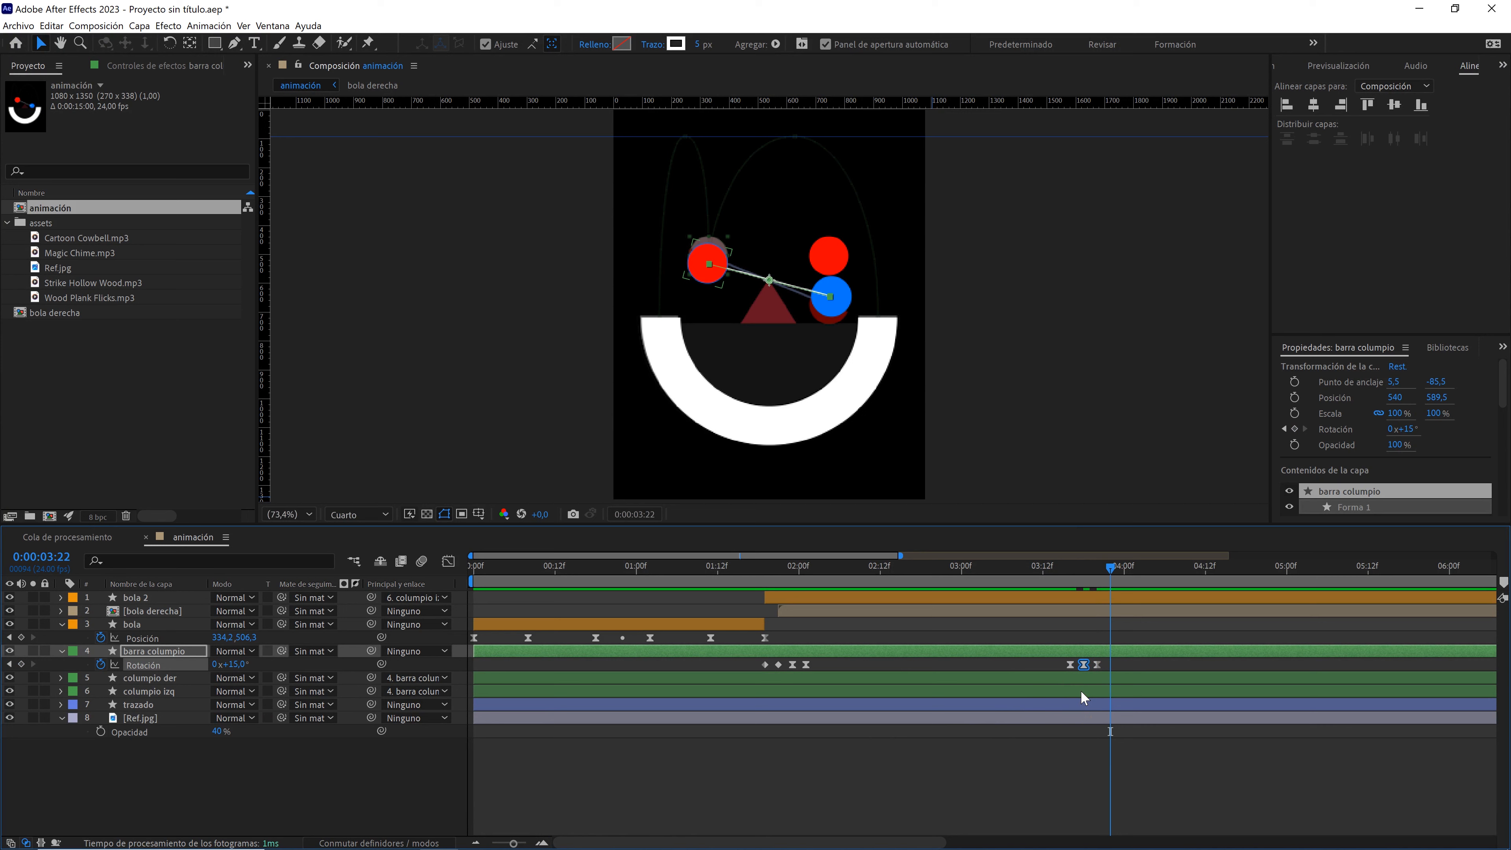
{"action": "key", "text": "ctrl+v"}
- Make barra columpio's four newest rotation keyframes linear, and apply Easy Ease to the last two
{"action": "left_click_drag", "start_coordinate": [1131, 660], "coordinate": [1068, 676]}
{"action": "left_click", "coordinate": [1070, 665], "text": "ctrl"}
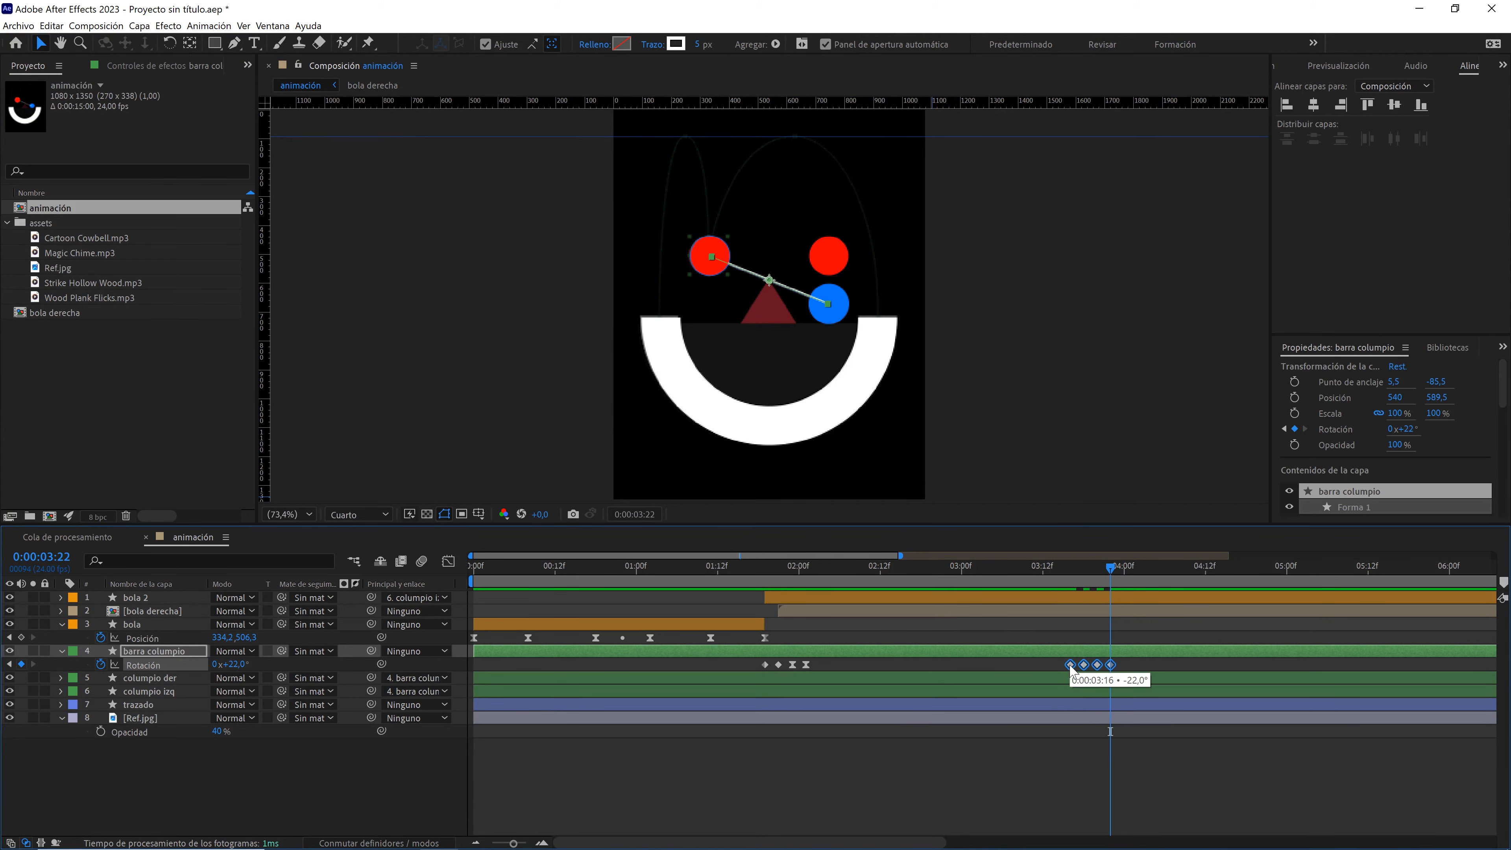
{"action": "left_click", "coordinate": [1131, 662]}
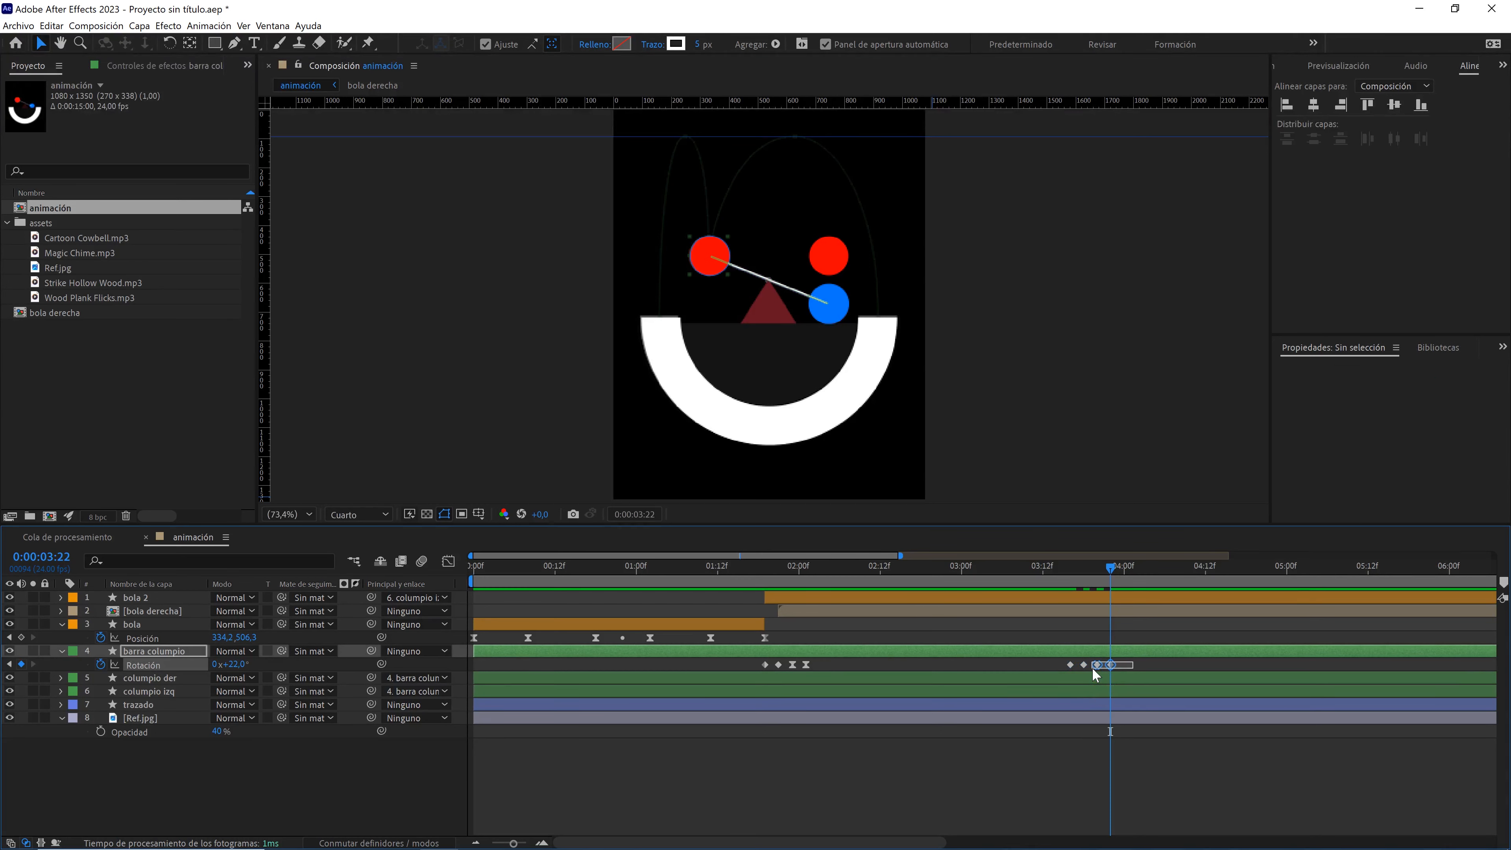
{"action": "left_click_drag", "start_coordinate": [1093, 667], "coordinate": [1093, 668]}
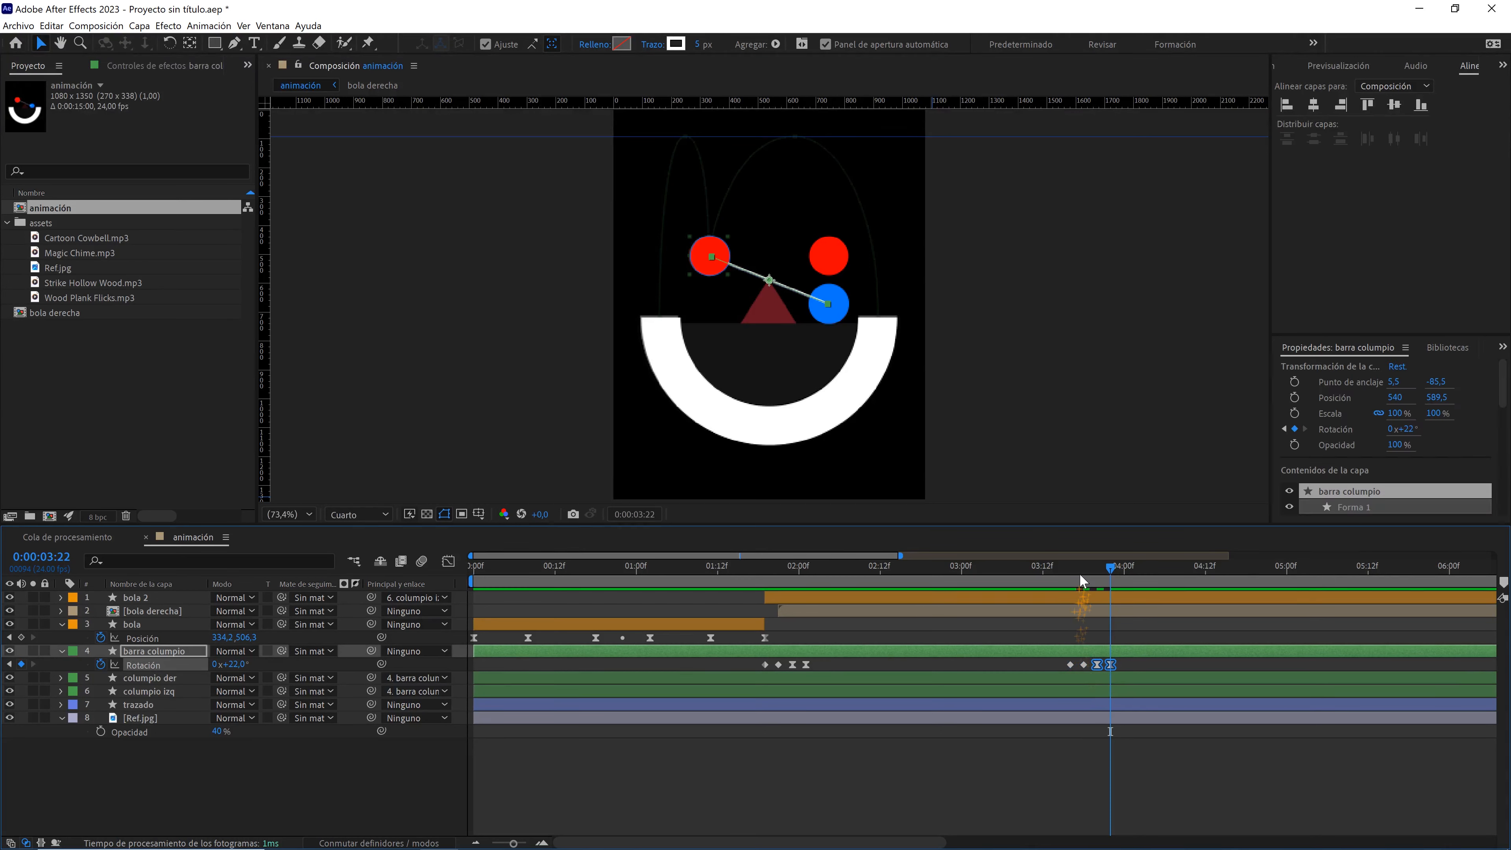
- Split the bola derecha layer at 0:00:03:16 and parent its second part to columpio der
{"action": "mouse_move", "coordinate": [1081, 575]}
{"action": "left_mouse_down"}
{"action": "mouse_move", "coordinate": [1053, 571]}
{"action": "mouse_move", "coordinate": [1071, 567]}
{"action": "left_mouse_up"}
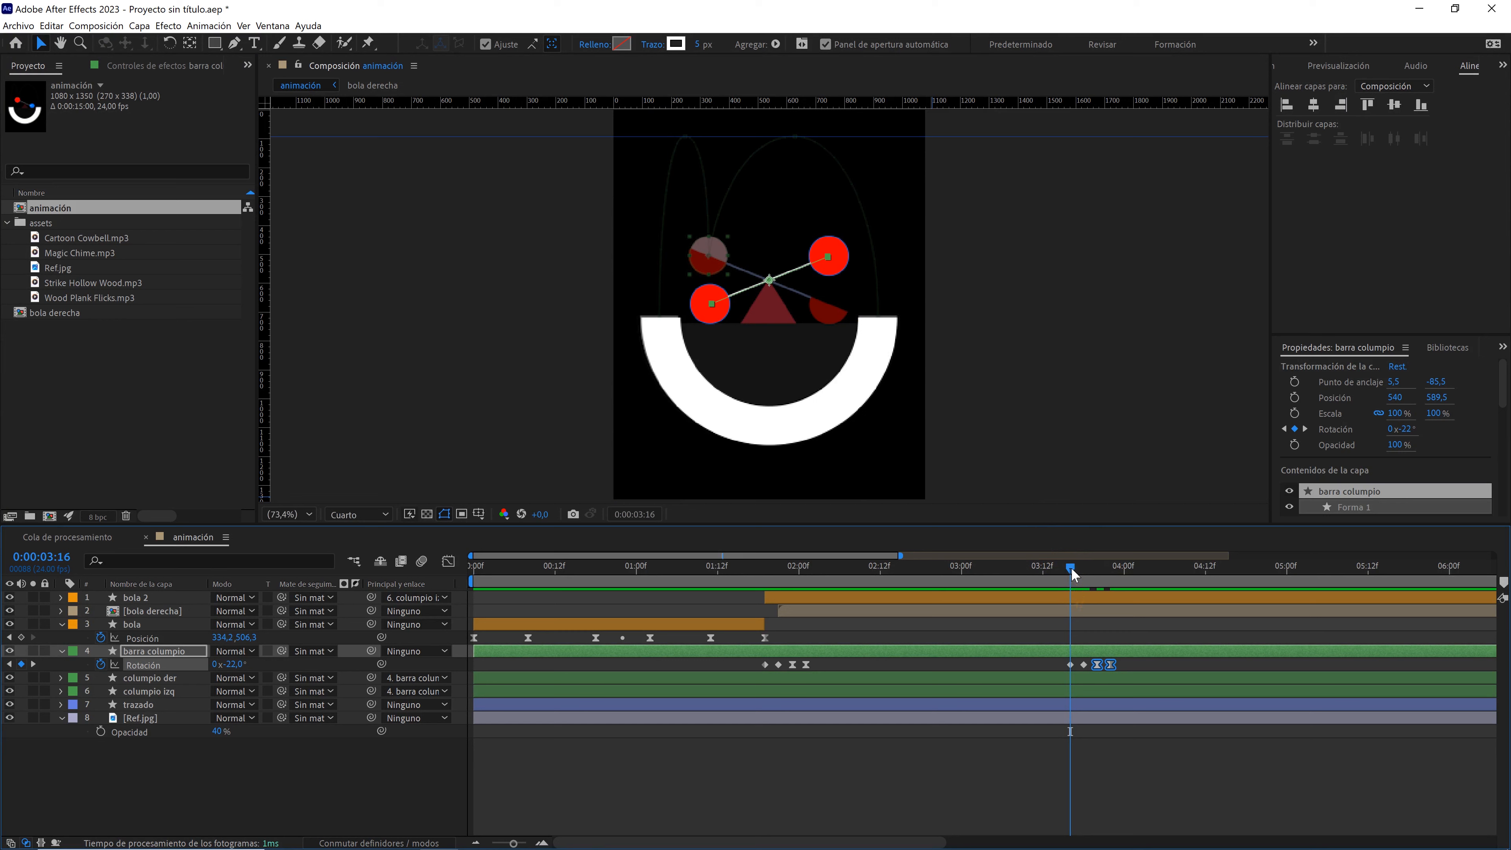
{"action": "left_click", "coordinate": [1070, 612]}
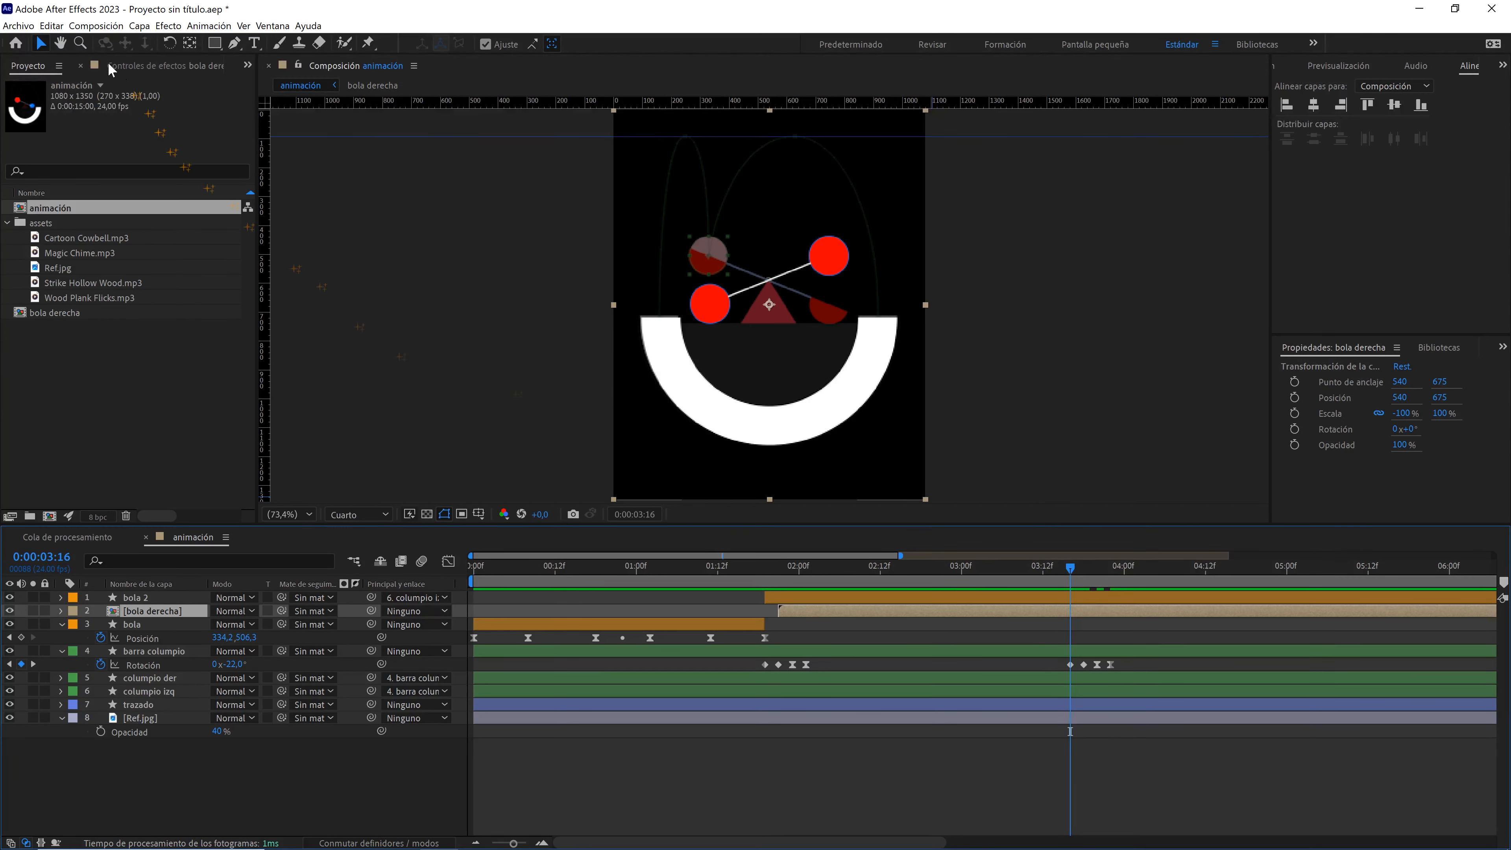
{"action": "left_click", "coordinate": [51, 25]}
{"action": "left_click", "coordinate": [119, 196]}
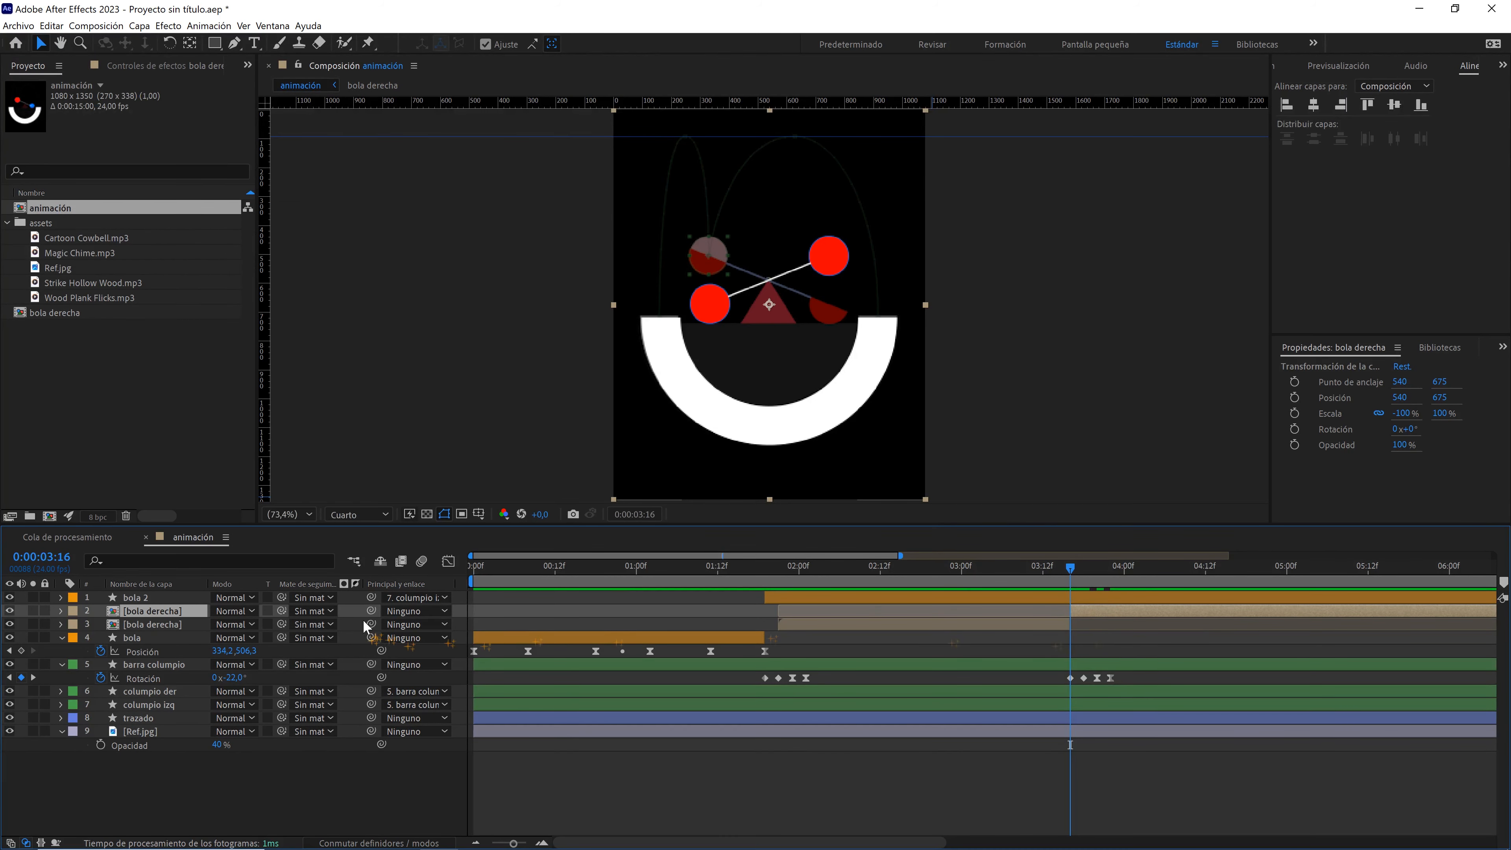
{"action": "left_click_drag", "start_coordinate": [371, 611], "coordinate": [168, 690]}
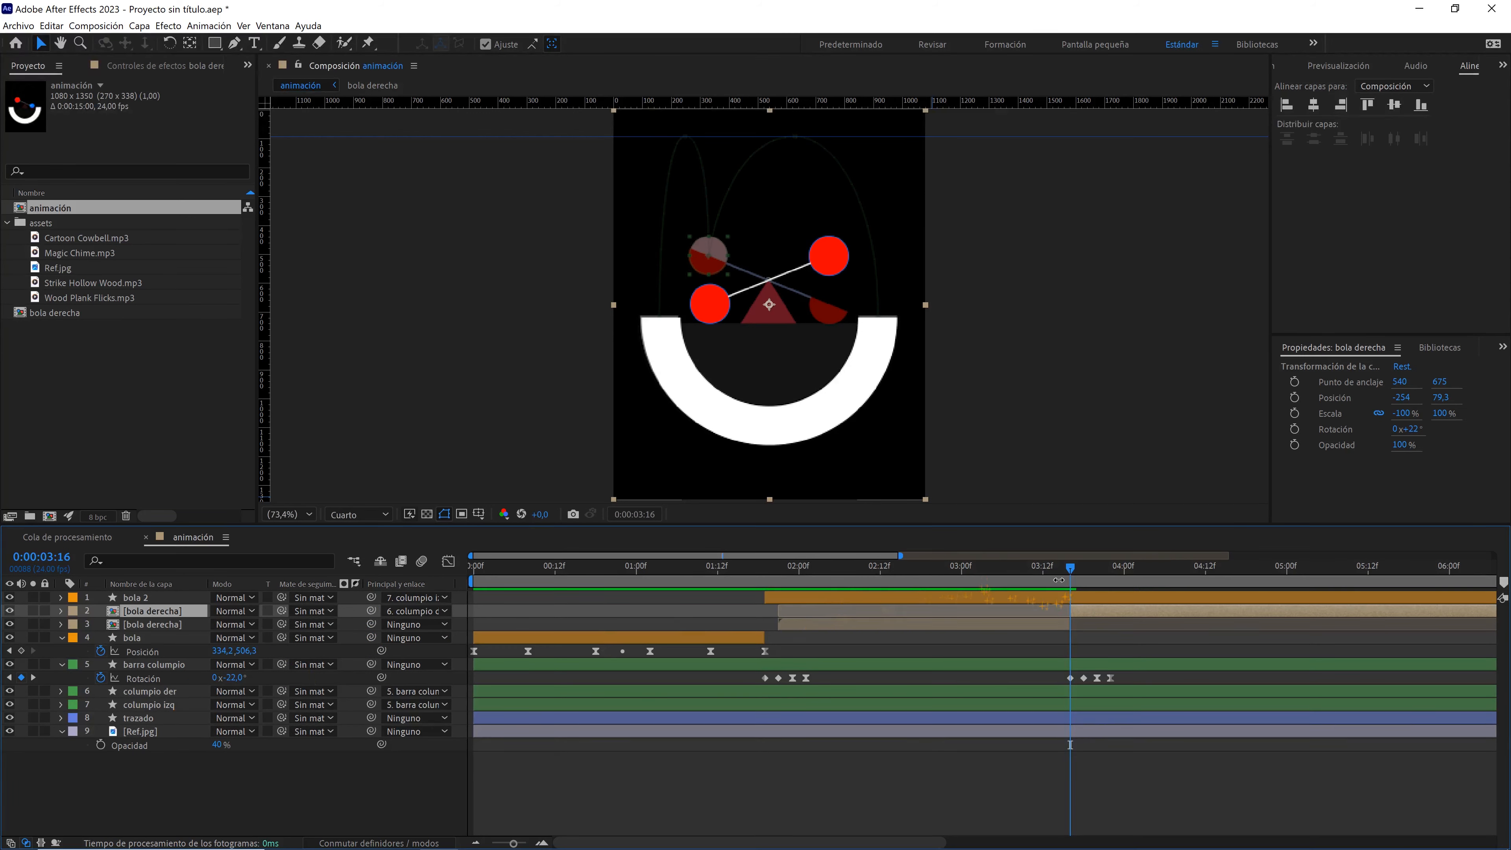
- Duplicate the bola layer and move the copy along the timeline so it starts at 0:00:03:18
{"action": "mouse_move", "coordinate": [1070, 575]}
{"action": "left_mouse_down"}
{"action": "mouse_move", "coordinate": [1094, 574]}
{"action": "mouse_move", "coordinate": [1042, 574]}
{"action": "mouse_move", "coordinate": [1100, 575]}
{"action": "left_mouse_up"}
{"action": "key", "text": "space"}
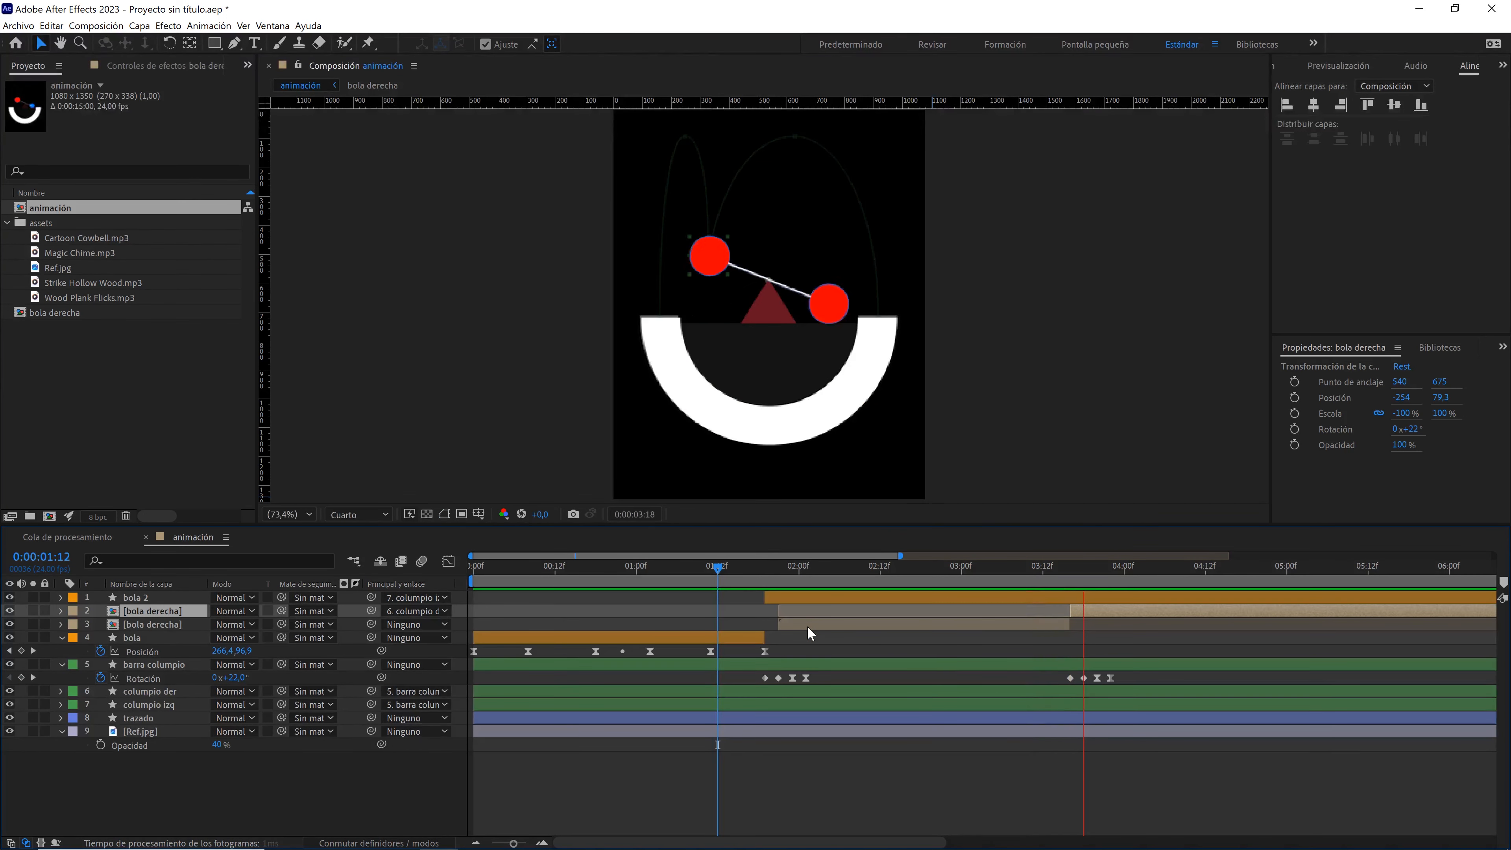
{"action": "left_click_drag", "start_coordinate": [1042, 566], "coordinate": [1083, 563]}
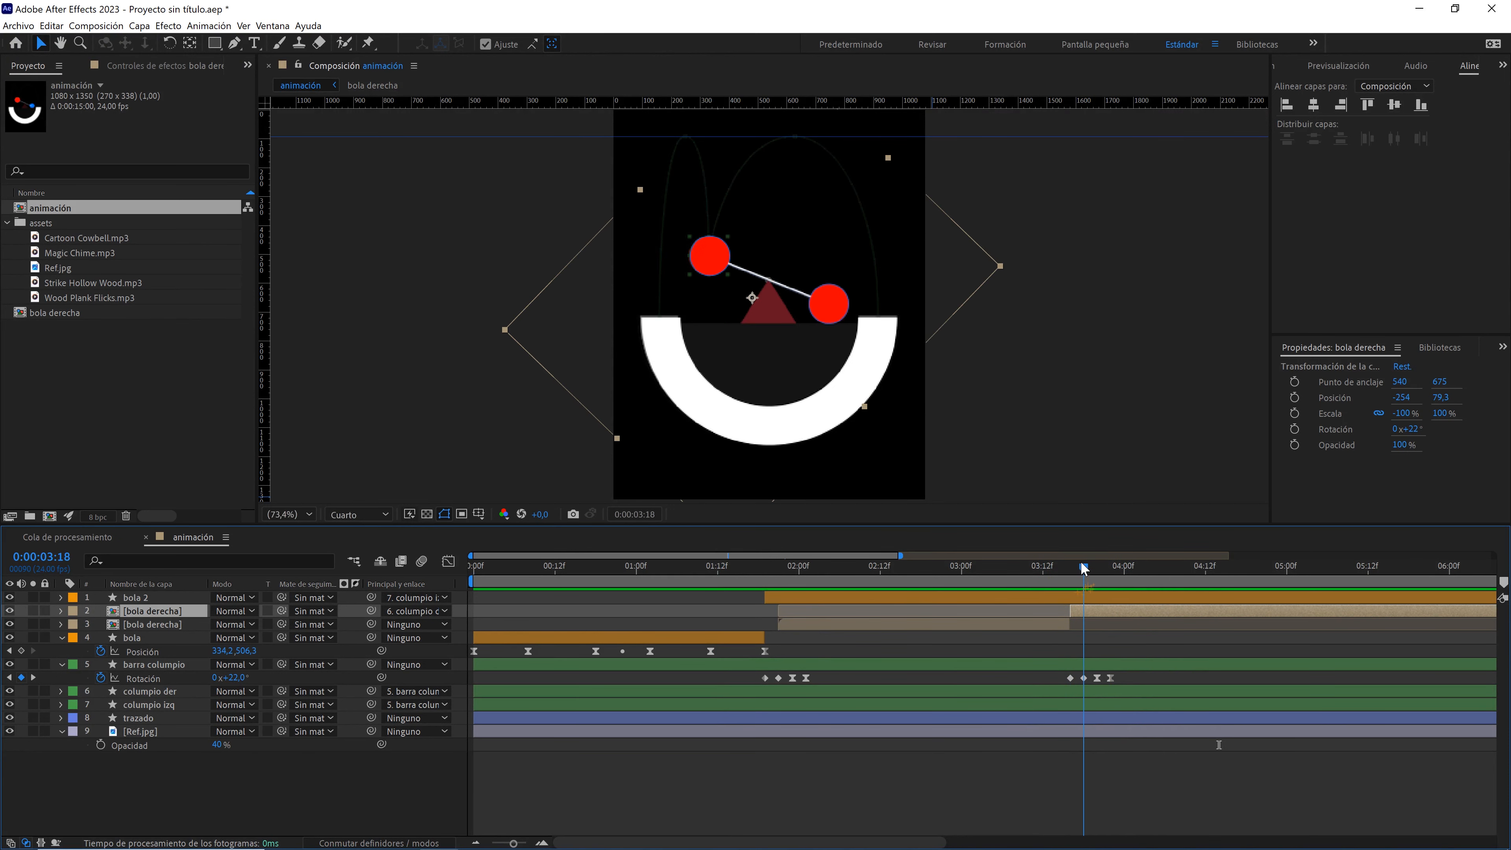
{"action": "left_click", "coordinate": [1084, 679]}
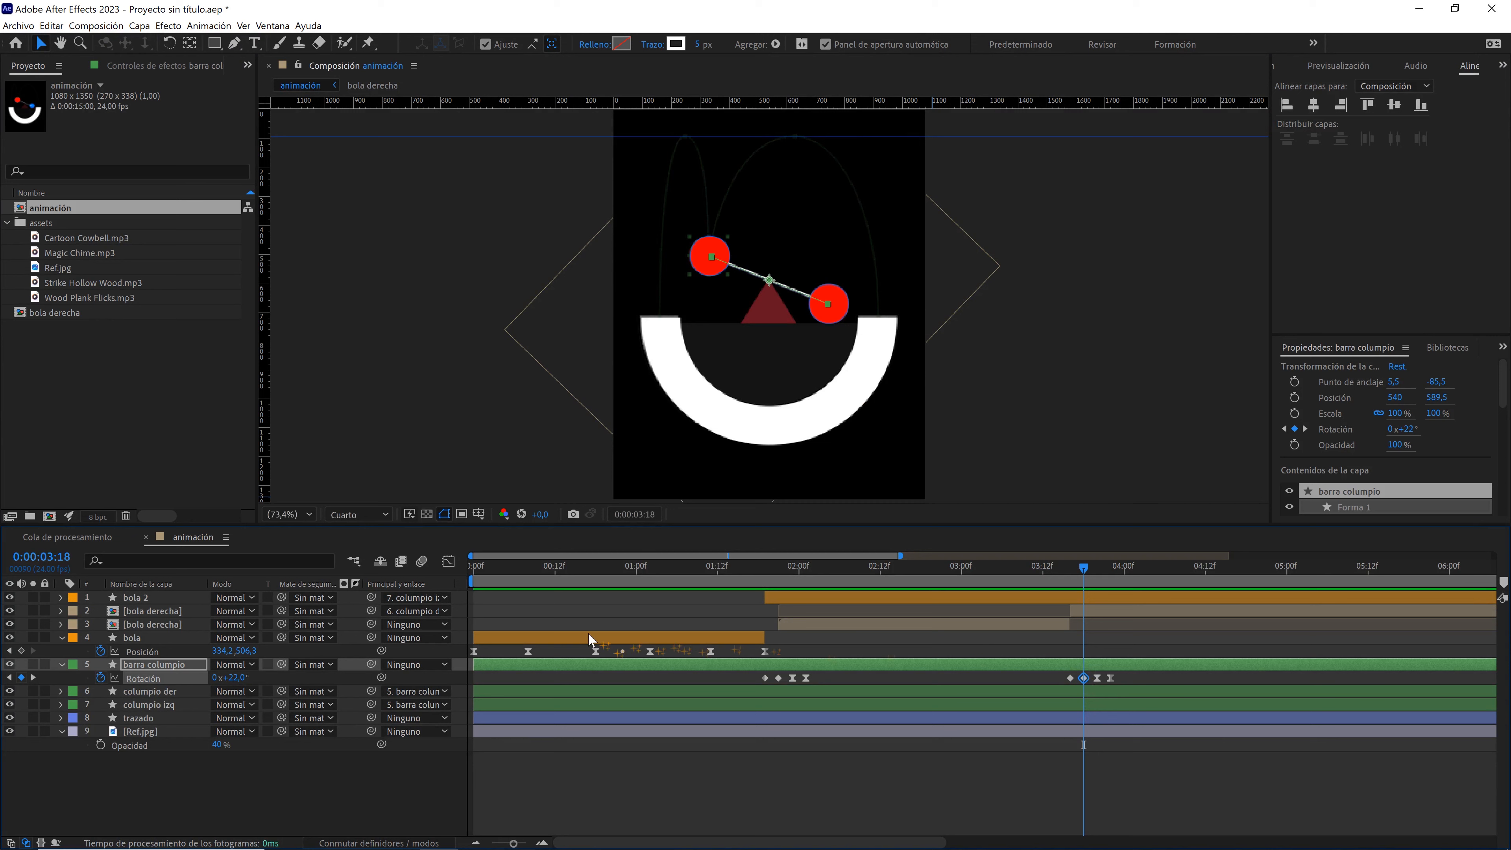
{"action": "left_click", "coordinate": [550, 638]}
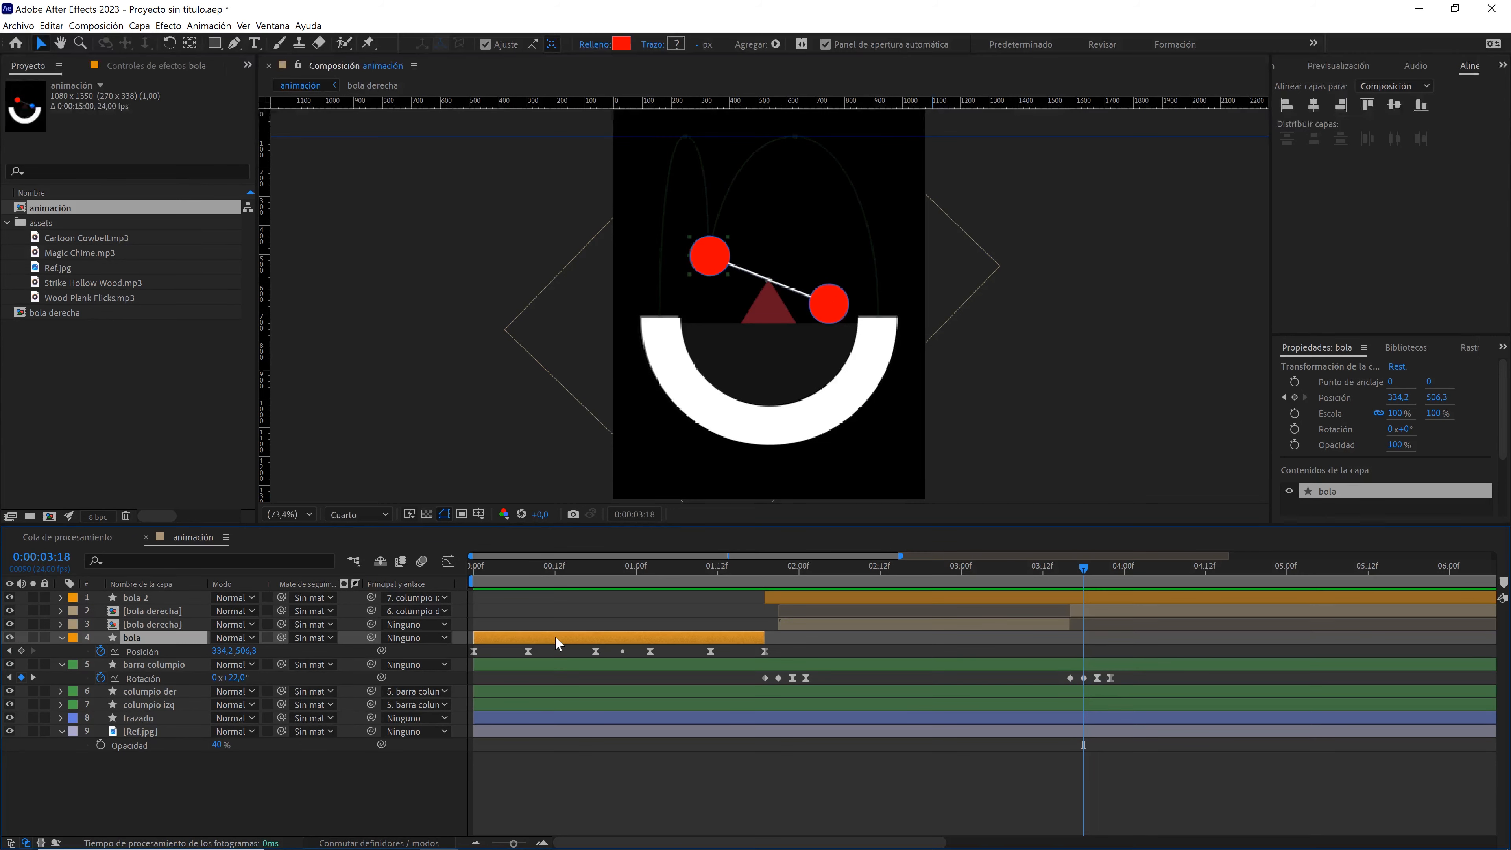
{"action": "key", "text": "ctrl+d"}
{"action": "left_click_drag", "start_coordinate": [555, 636], "coordinate": [1170, 634]}
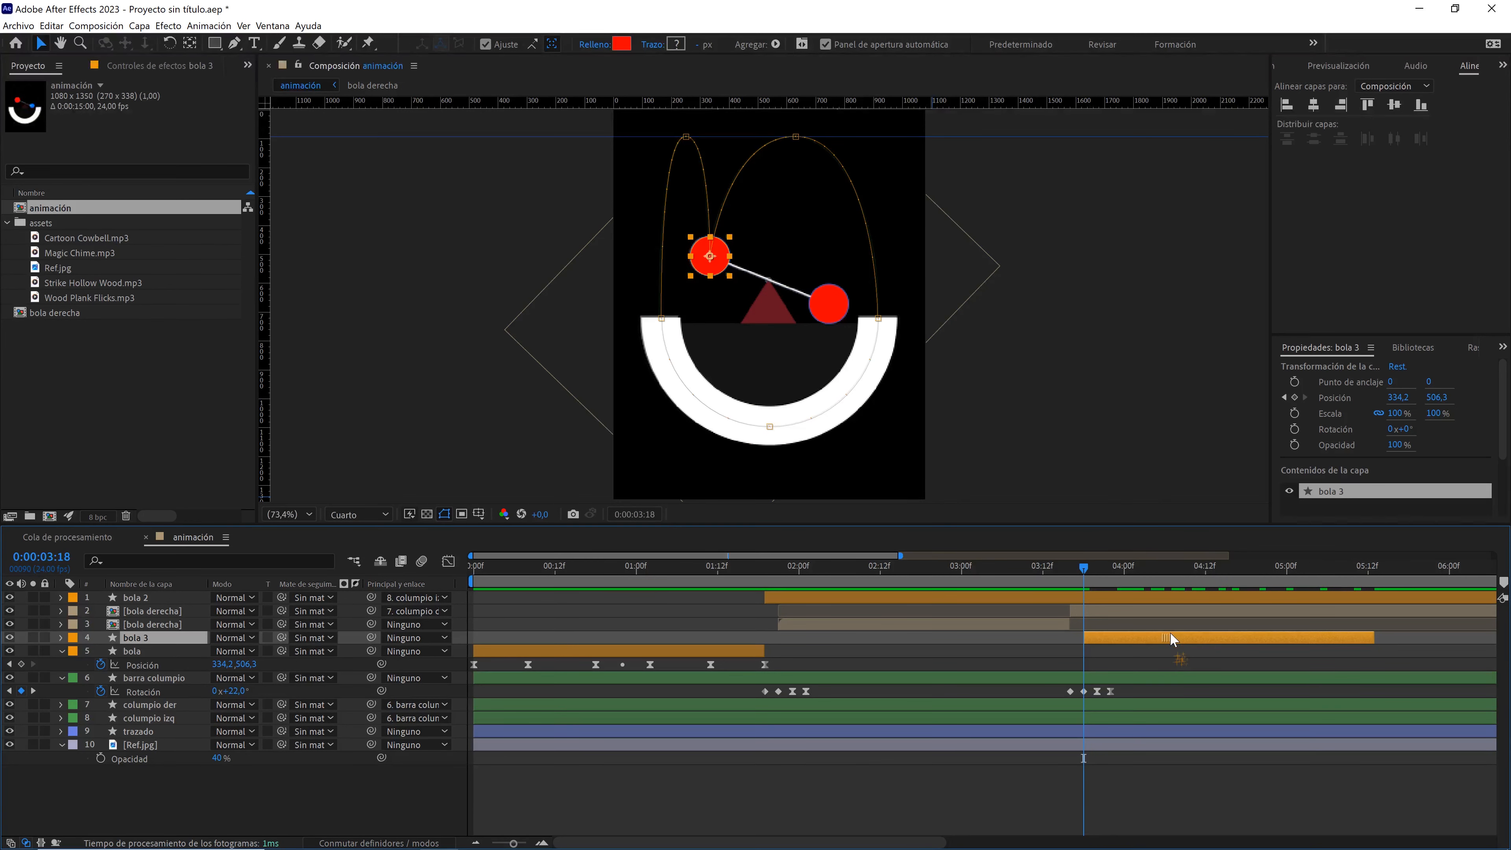
- Split the bola 2 layer at 0:00:03:18 and delete its second part
{"action": "left_click", "coordinate": [1096, 596]}
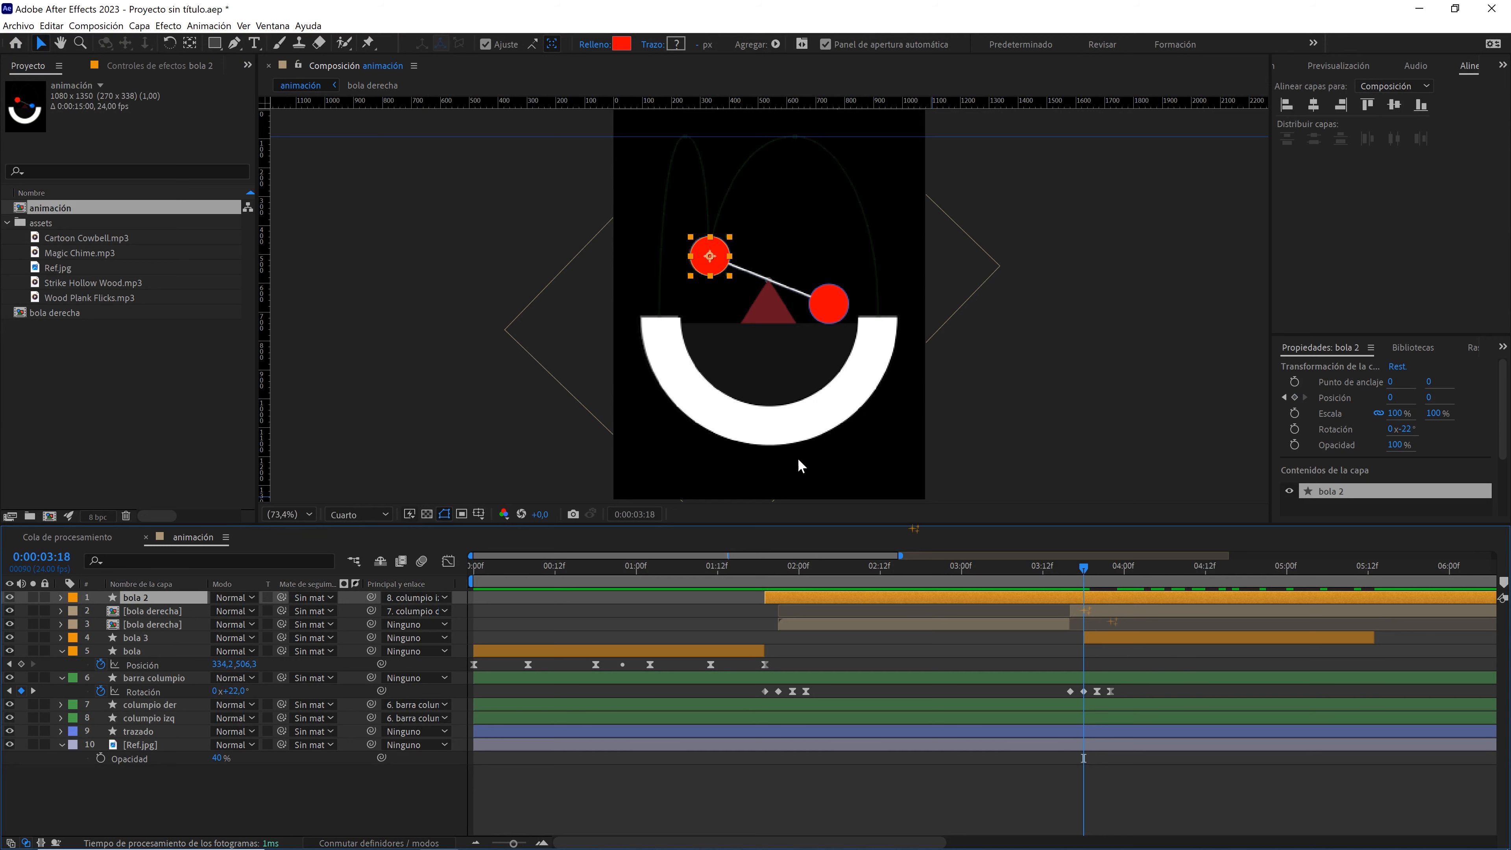
{"action": "left_click", "coordinate": [52, 26]}
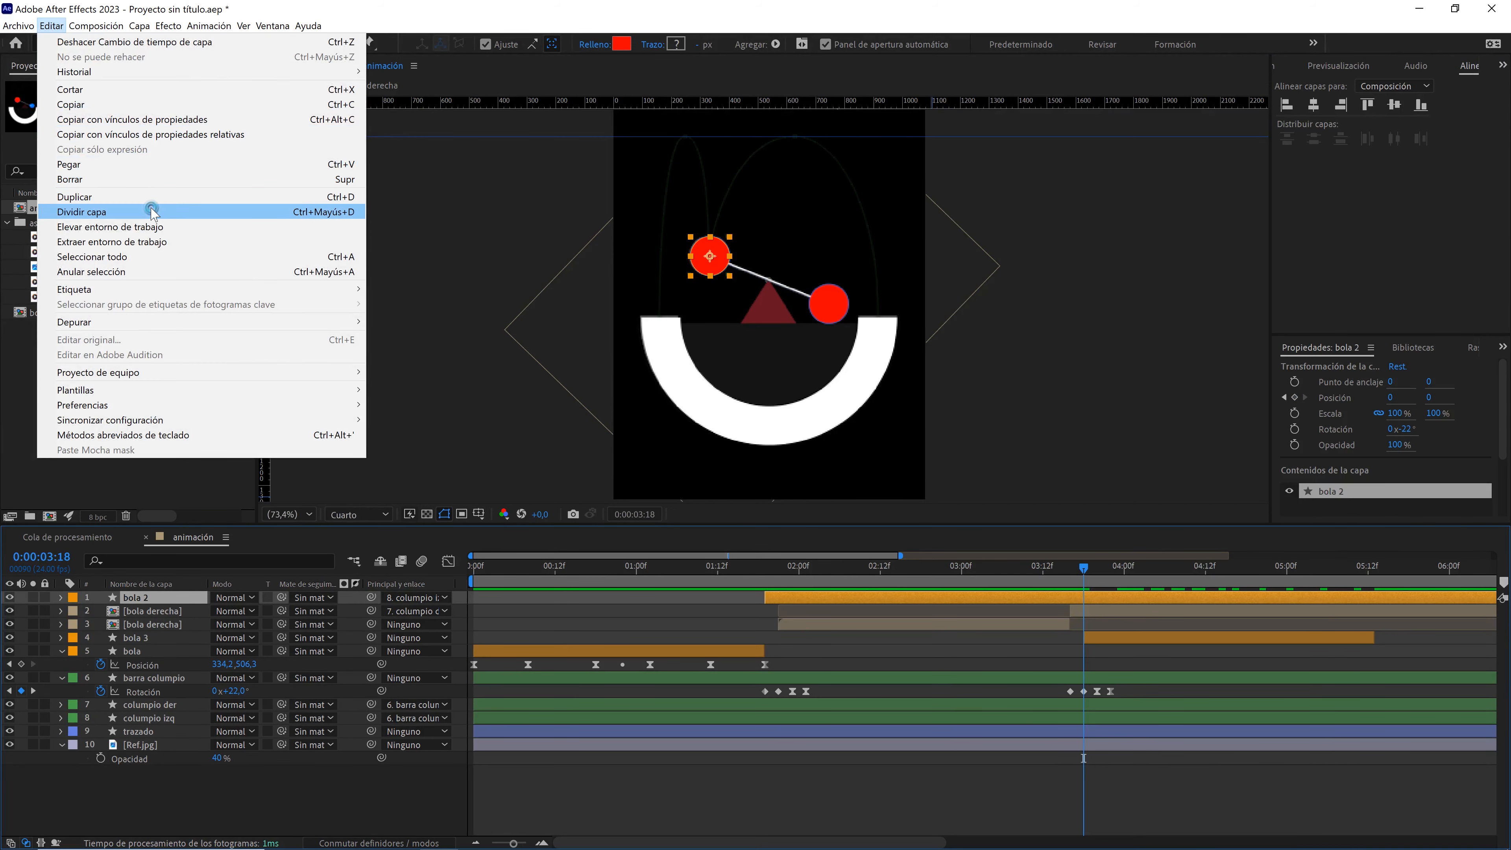
{"action": "left_click", "coordinate": [65, 207]}
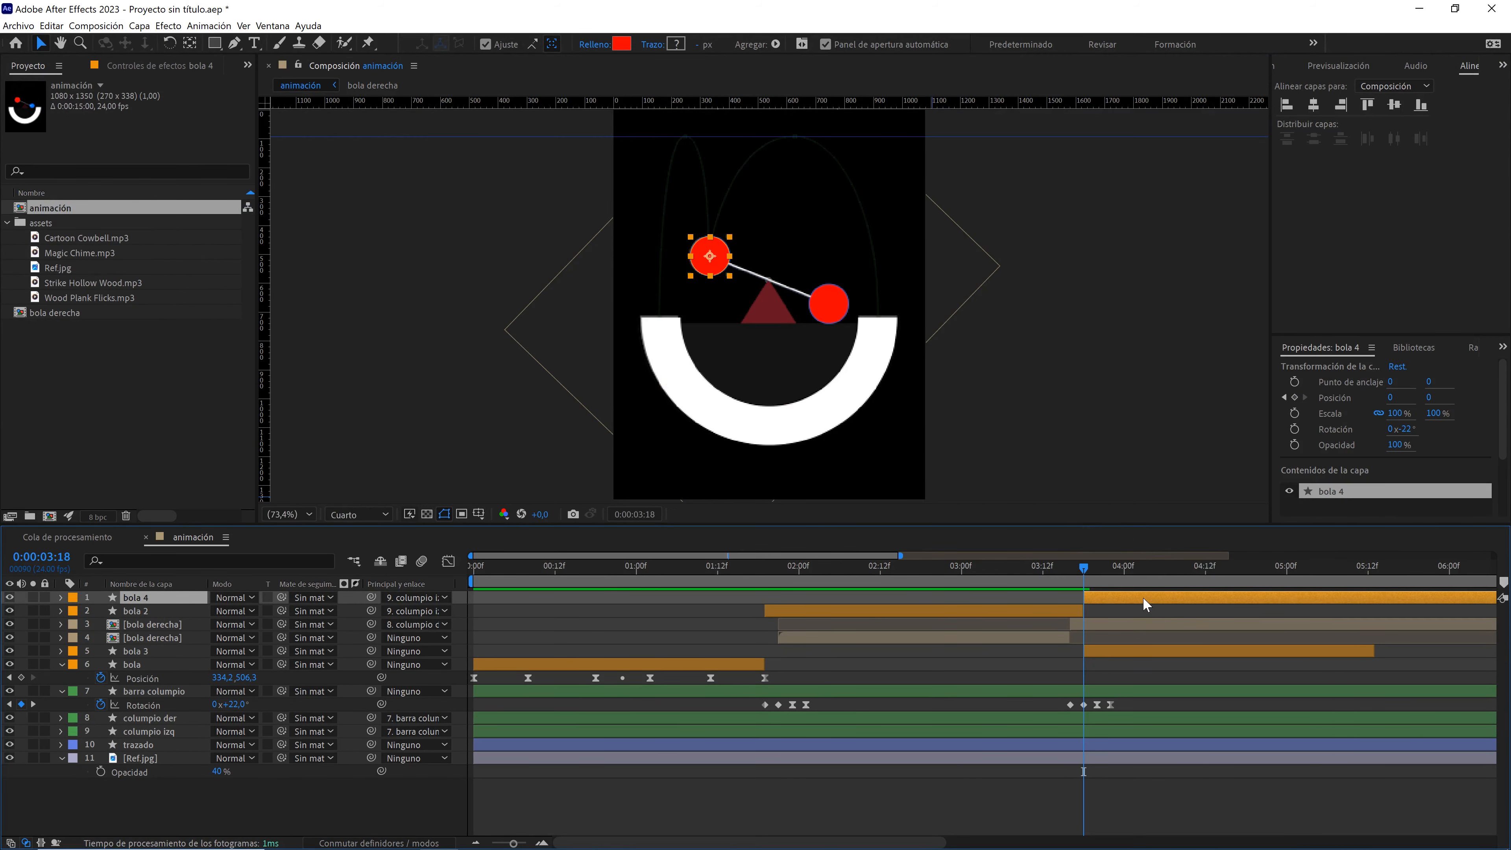
{"action": "key", "text": "Delete"}
- Preview the animation from 0:00:01:14 to check the handover between the ball layers
{"action": "left_click_drag", "start_coordinate": [513, 843], "coordinate": [514, 844]}
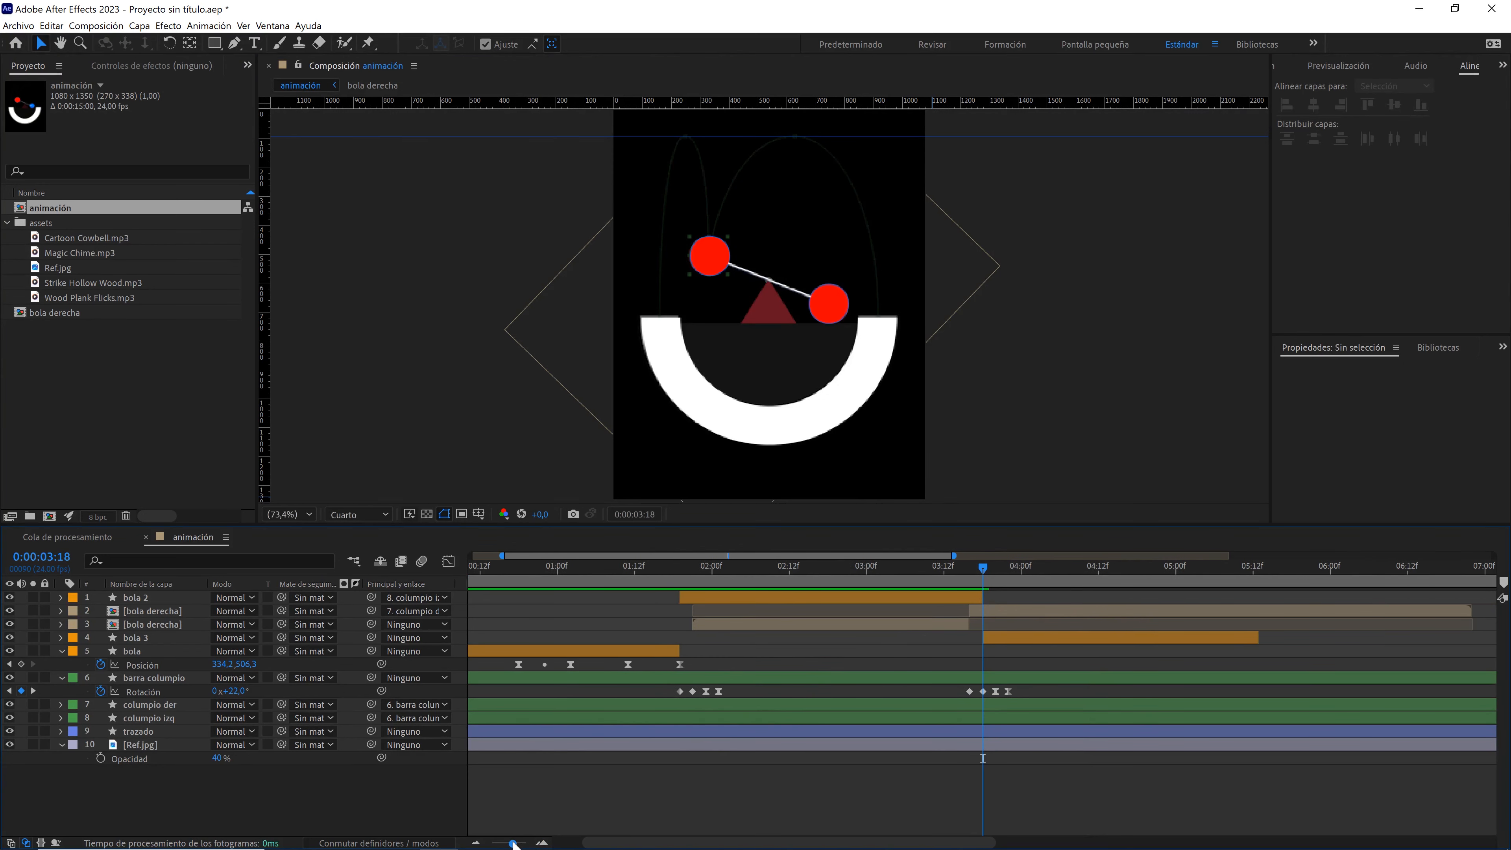
{"action": "left_click_drag", "start_coordinate": [901, 563], "coordinate": [647, 566]}
{"action": "key", "text": "space"}
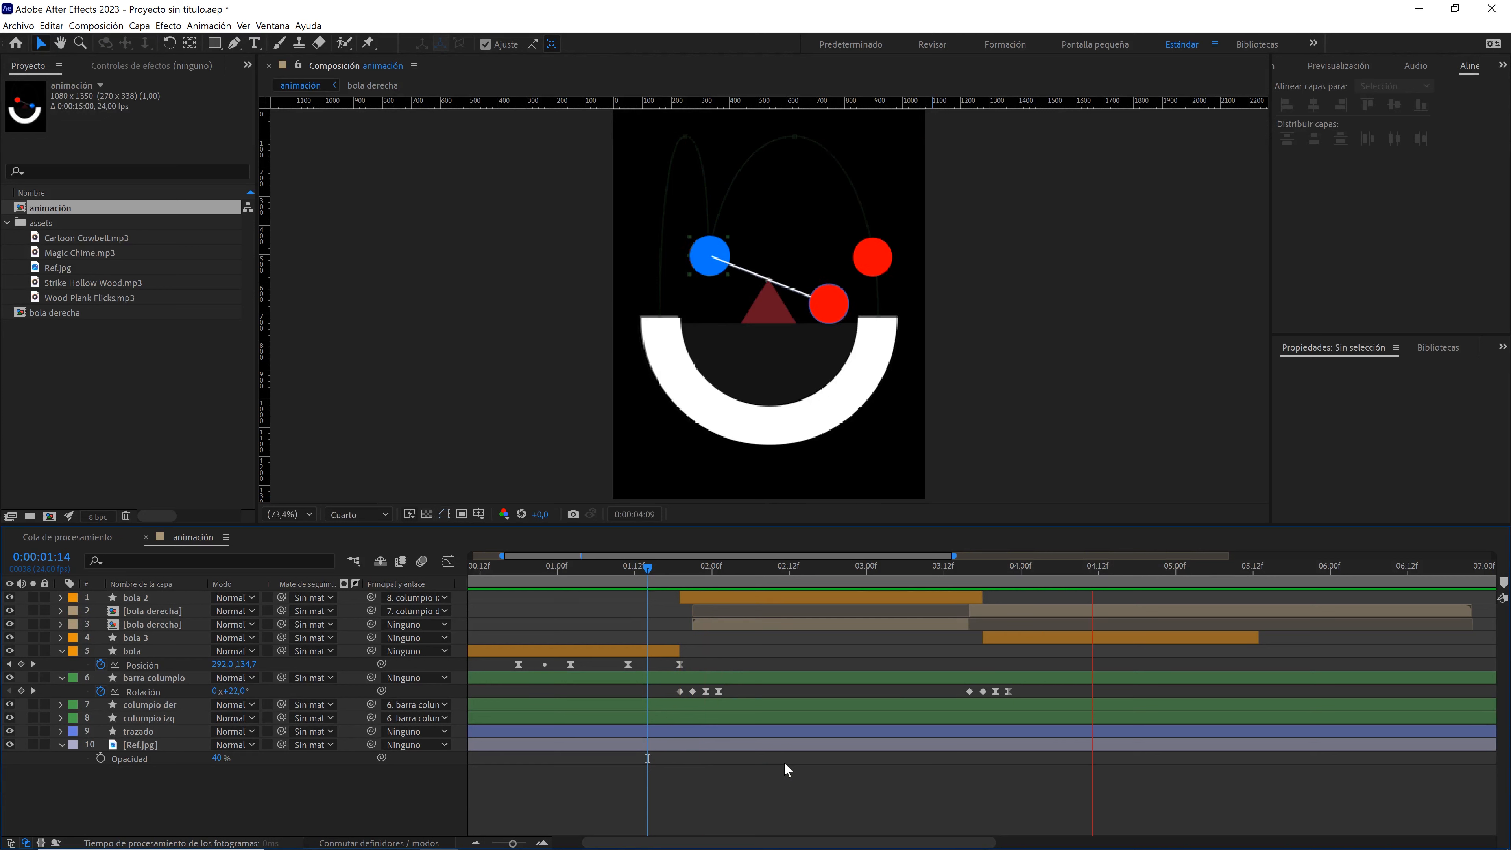
{"action": "key", "text": "space"}
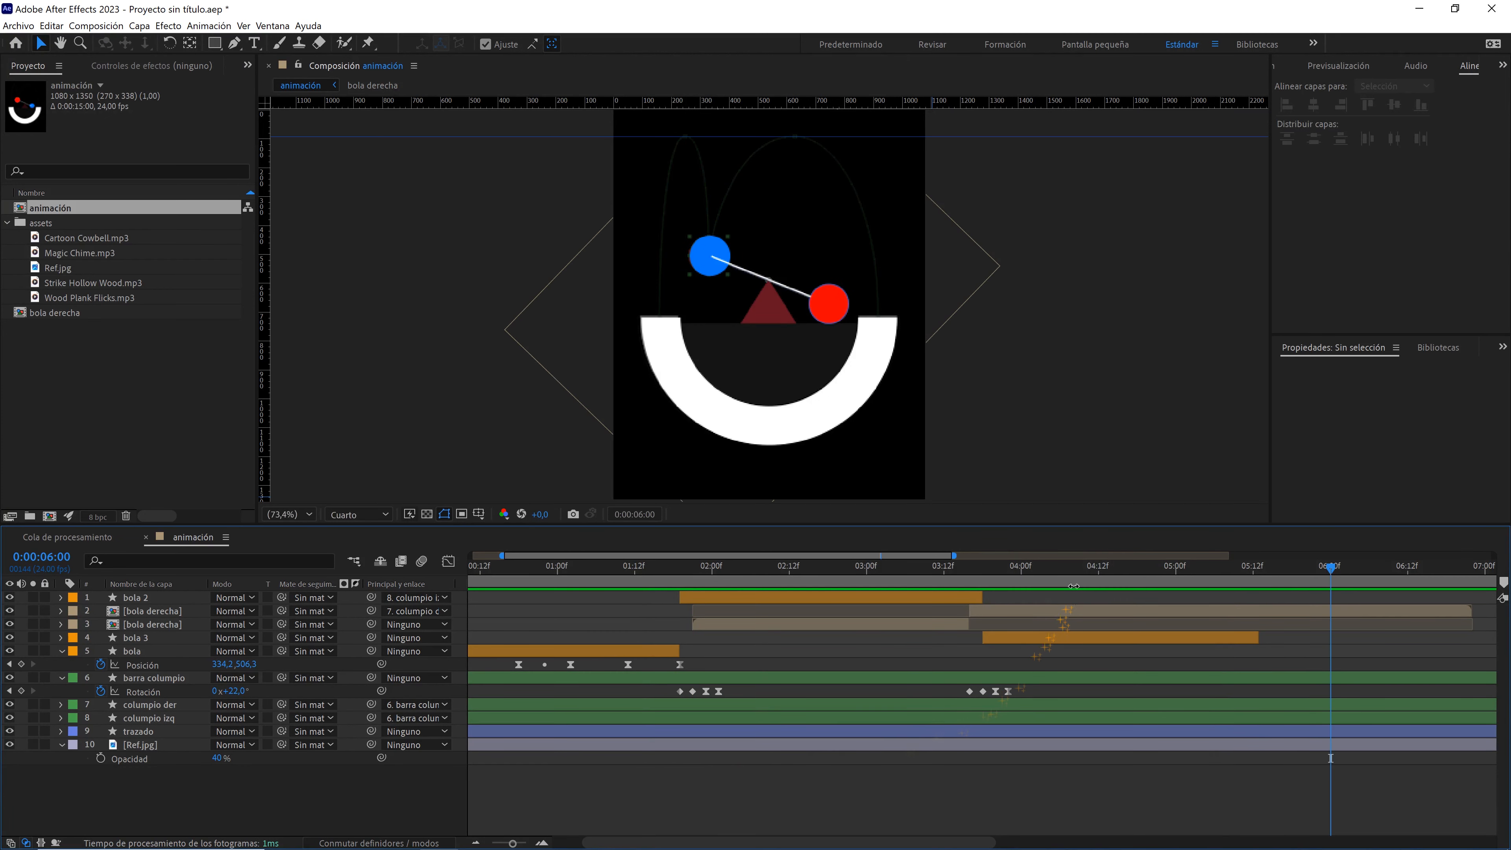
{"action": "left_click", "coordinate": [1087, 570]}
{"action": "left_click", "coordinate": [1014, 566]}
- Reveal bola 3's position keyframes and preview the whole animation from the beginning
{"action": "left_click", "coordinate": [1064, 643]}
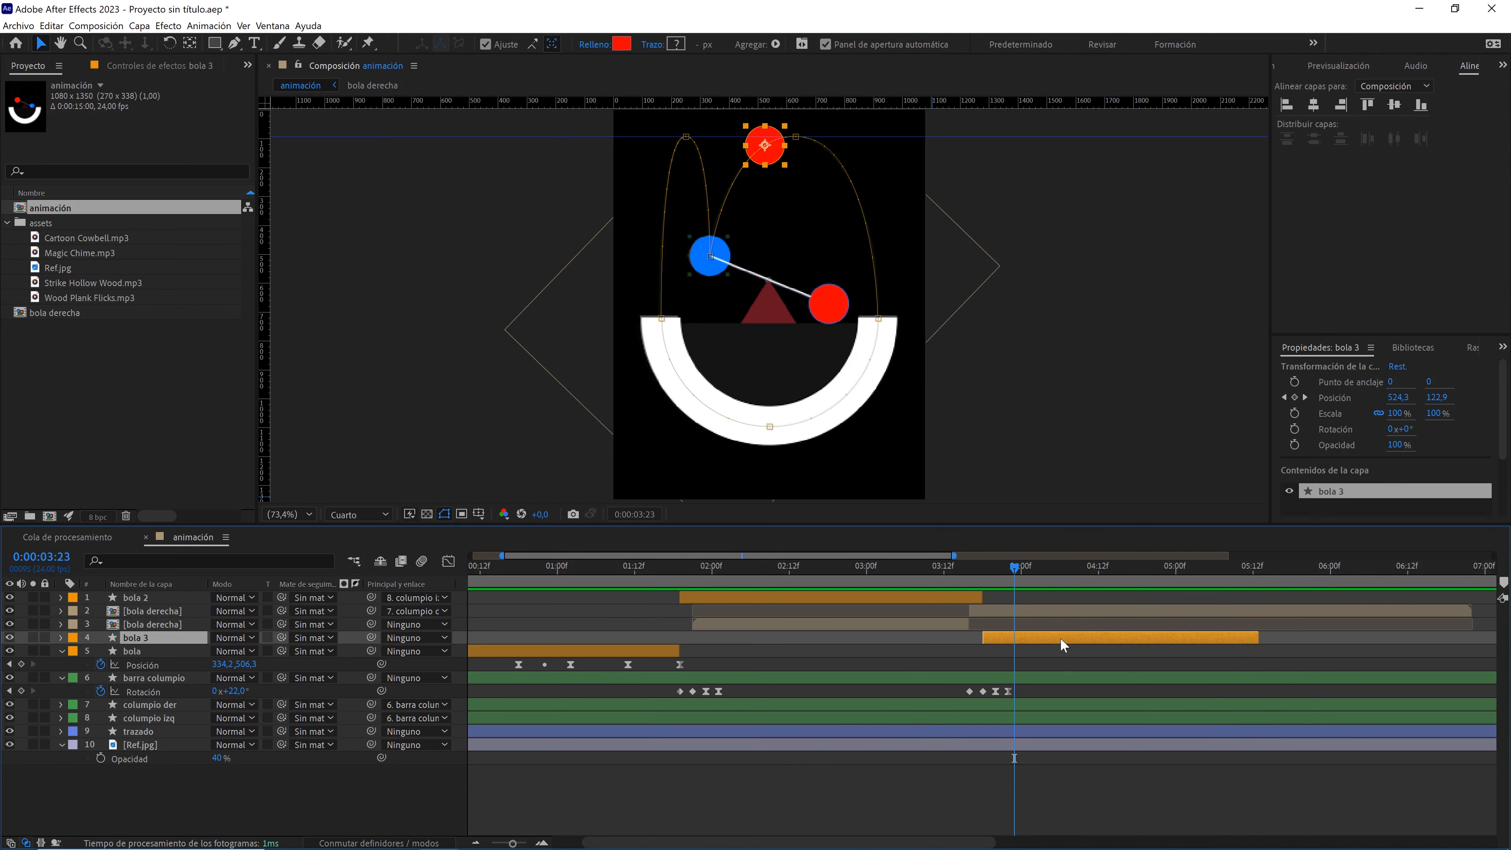
{"action": "key", "text": "p"}
{"action": "left_click_drag", "start_coordinate": [1063, 567], "coordinate": [450, 581]}
{"action": "key", "text": "space"}
{"action": "key", "text": "space"}
{"action": "left_click_drag", "start_coordinate": [512, 843], "coordinate": [479, 844]}
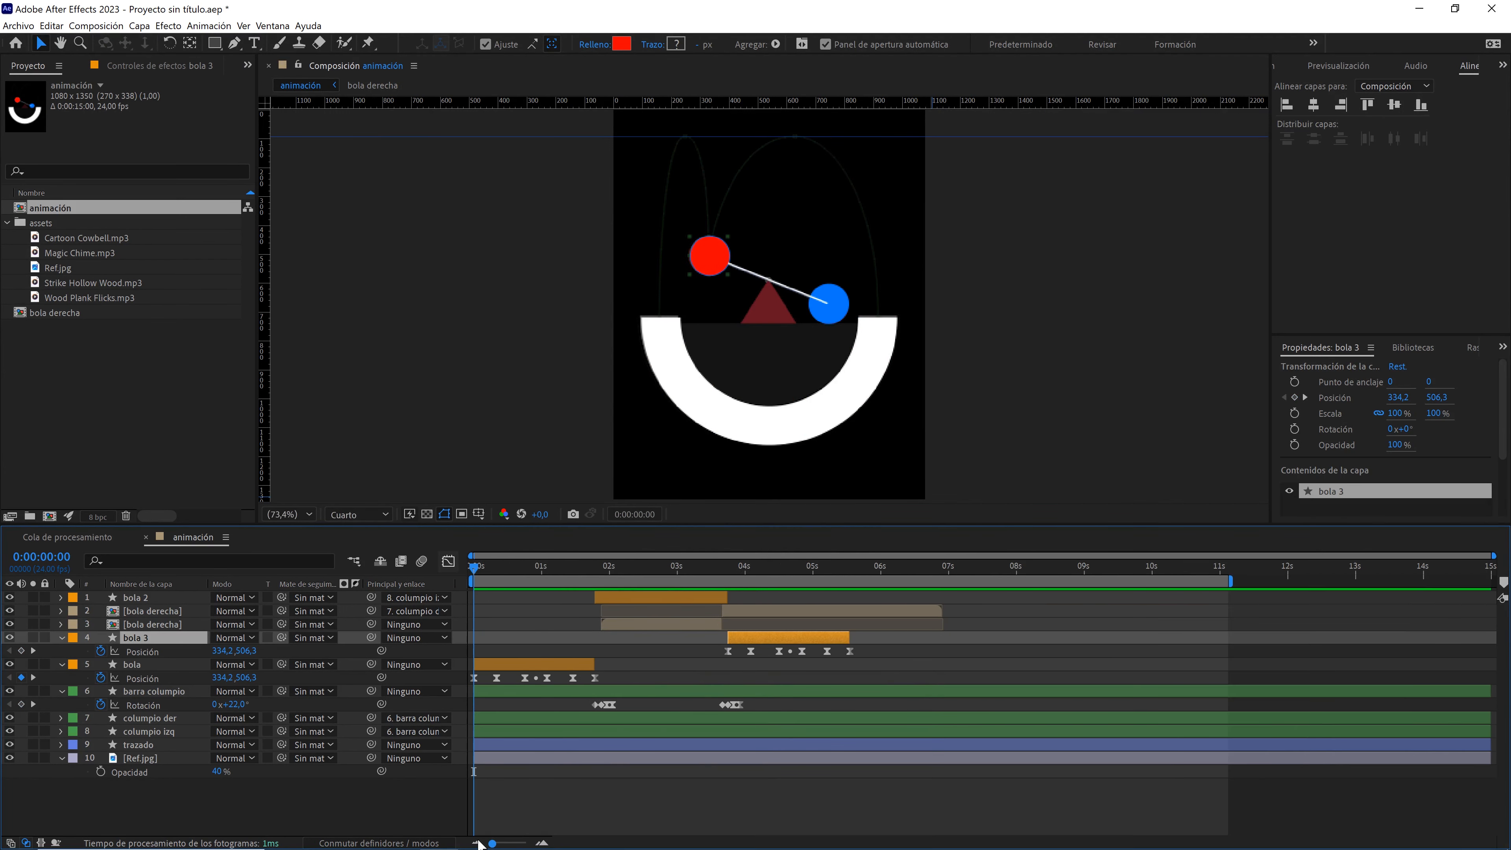
{"action": "key", "text": "space"}
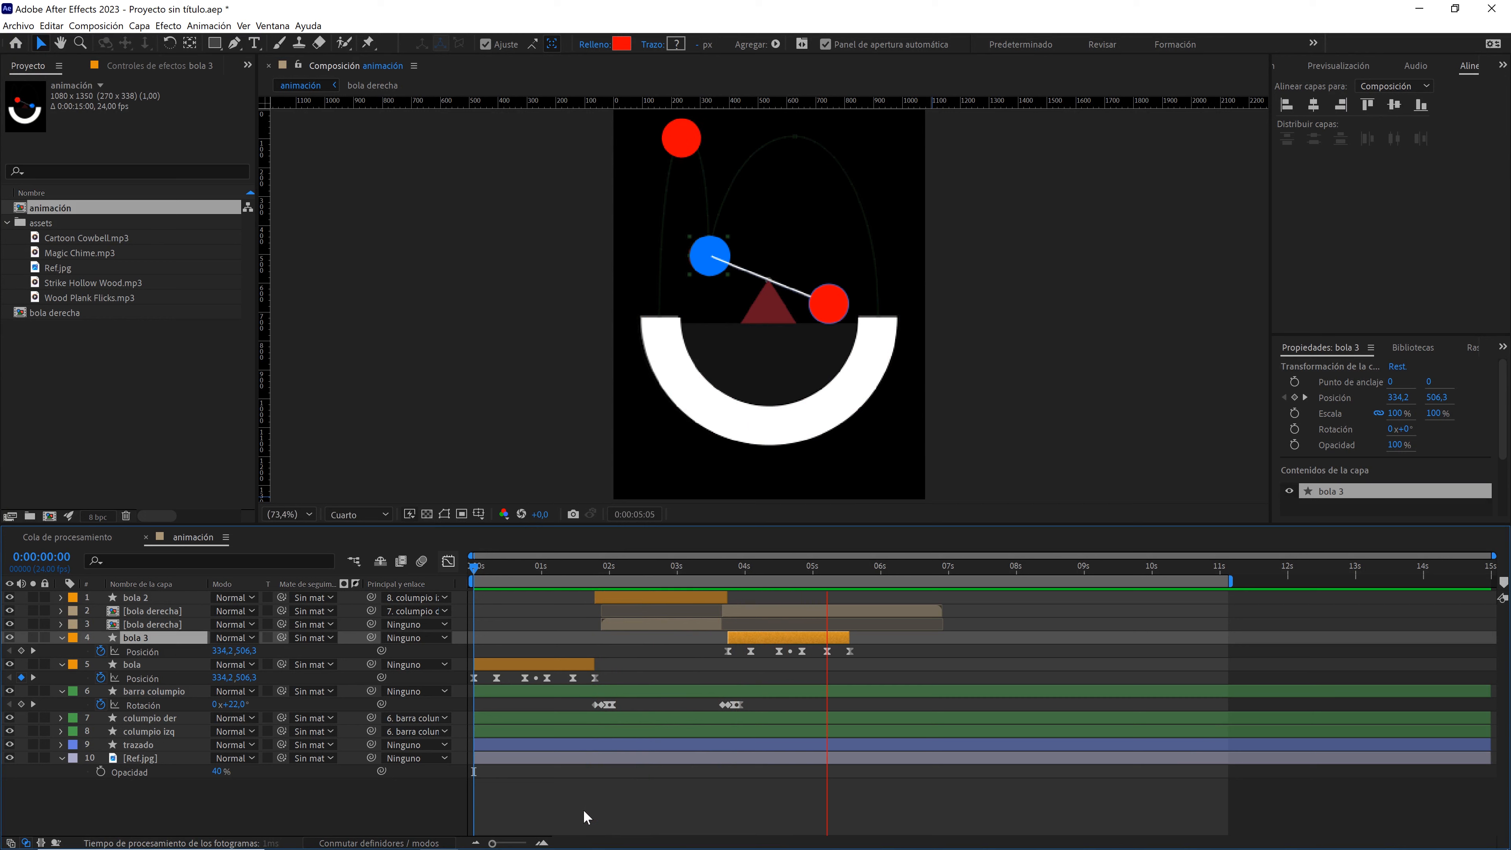
{"action": "key", "text": "space"}
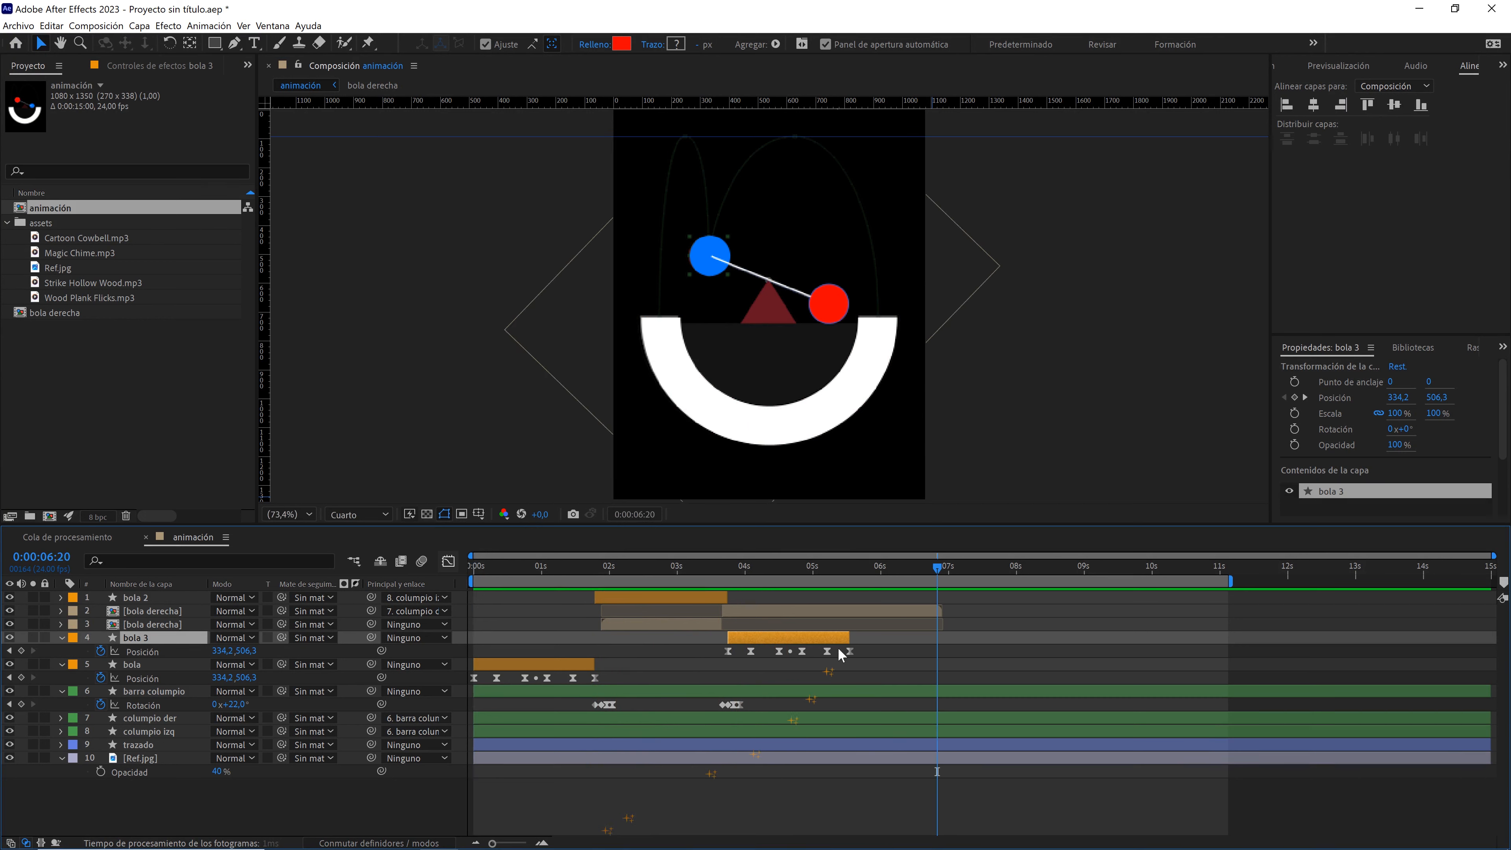
- Extend the end of bola 3 past its last position keyframe at 0:00:05:13, to about 0:00:06:08
{"action": "left_click_drag", "start_coordinate": [943, 565], "coordinate": [851, 572]}
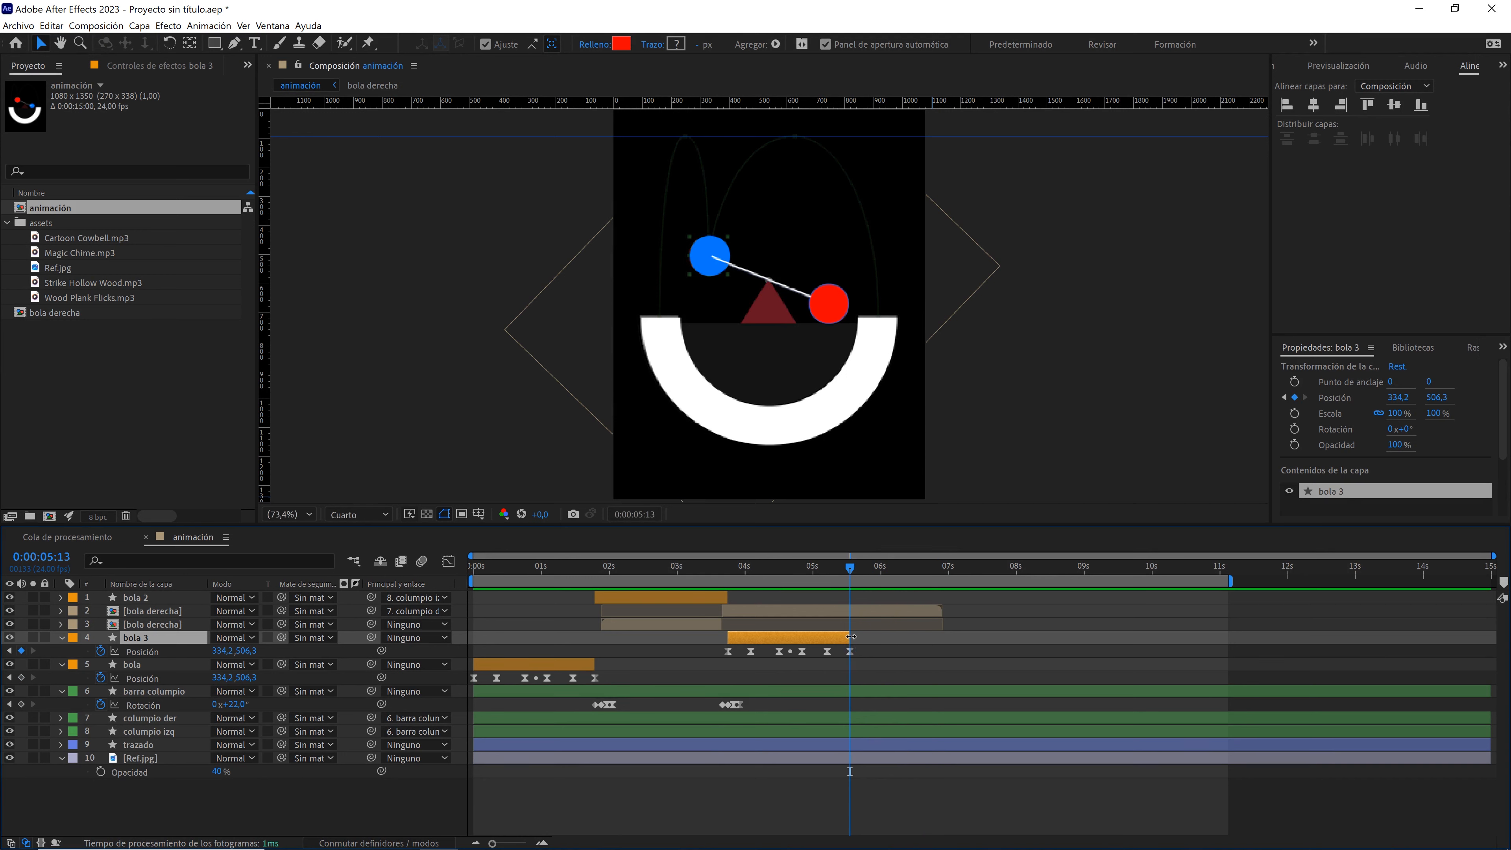
{"action": "left_click_drag", "start_coordinate": [851, 636], "coordinate": [900, 635]}
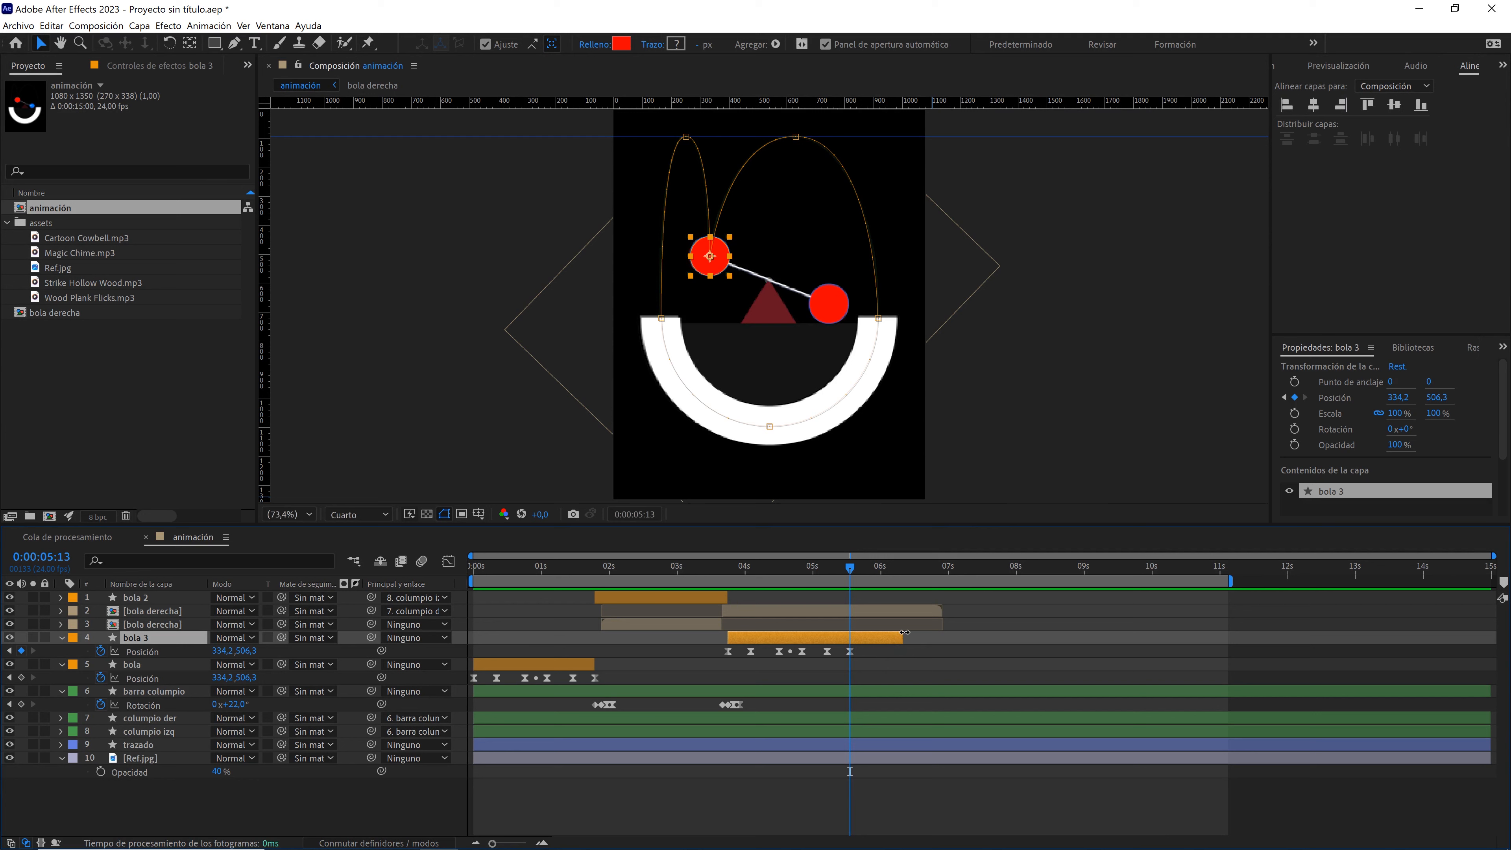
{"action": "left_click", "coordinate": [675, 799]}
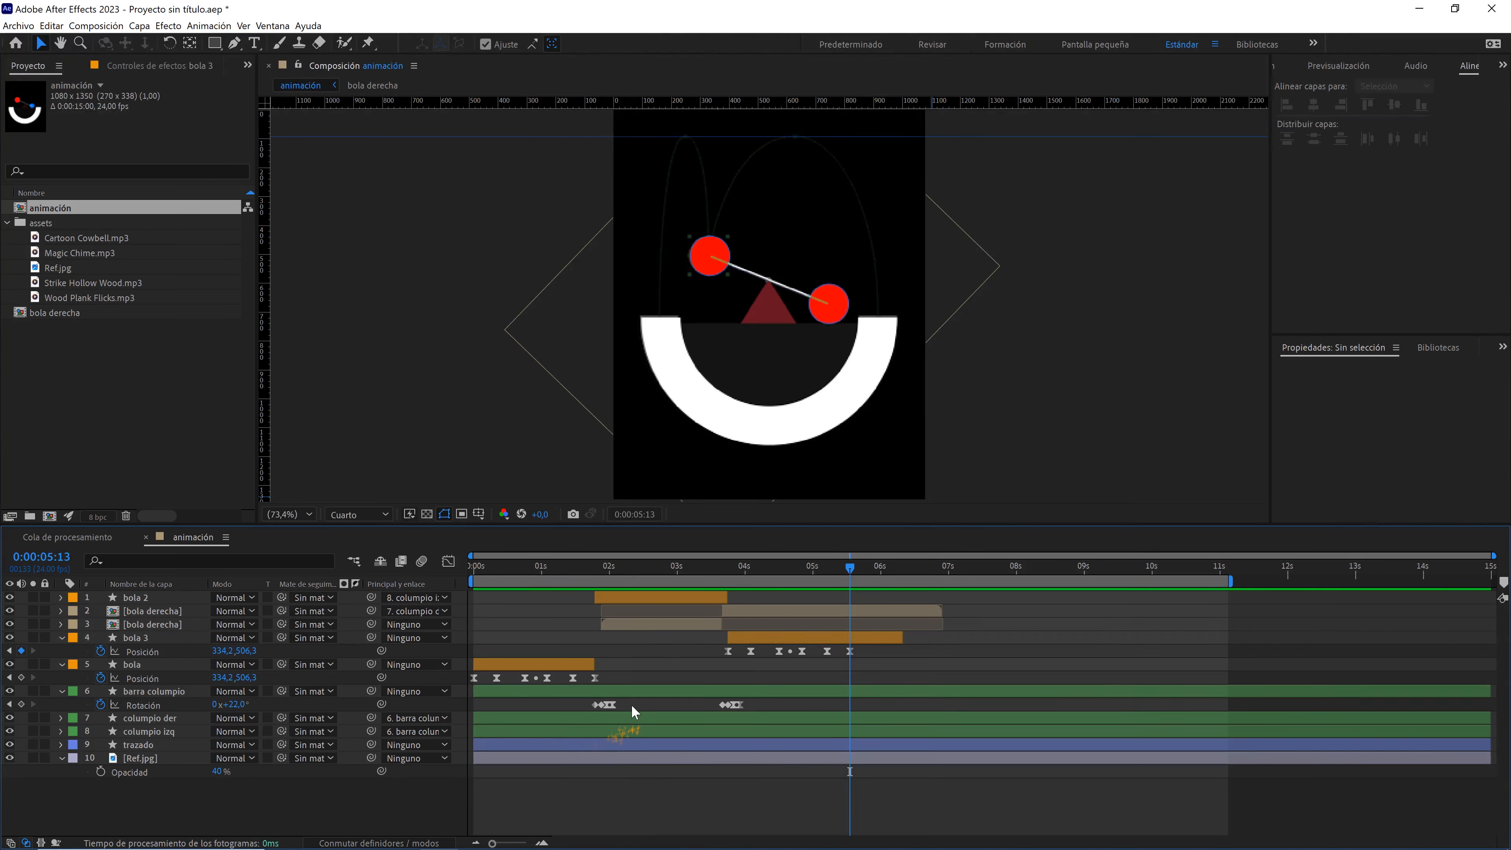
- Copy barra columpio's first four rotation keyframes and paste them at 0:00:05:13
{"action": "left_click_drag", "start_coordinate": [632, 704], "coordinate": [561, 708]}
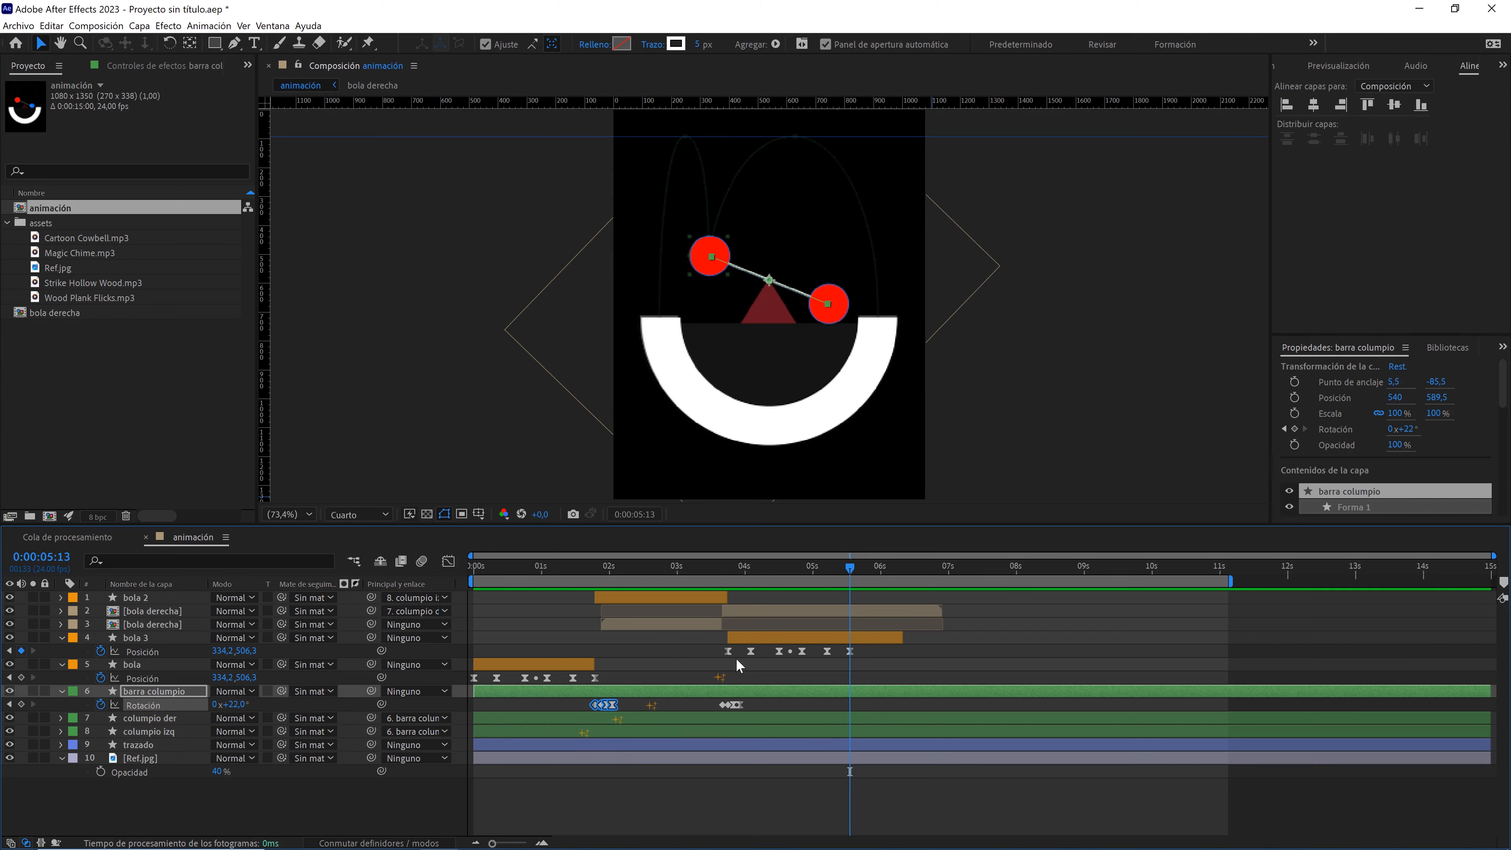
{"action": "left_click", "coordinate": [857, 651]}
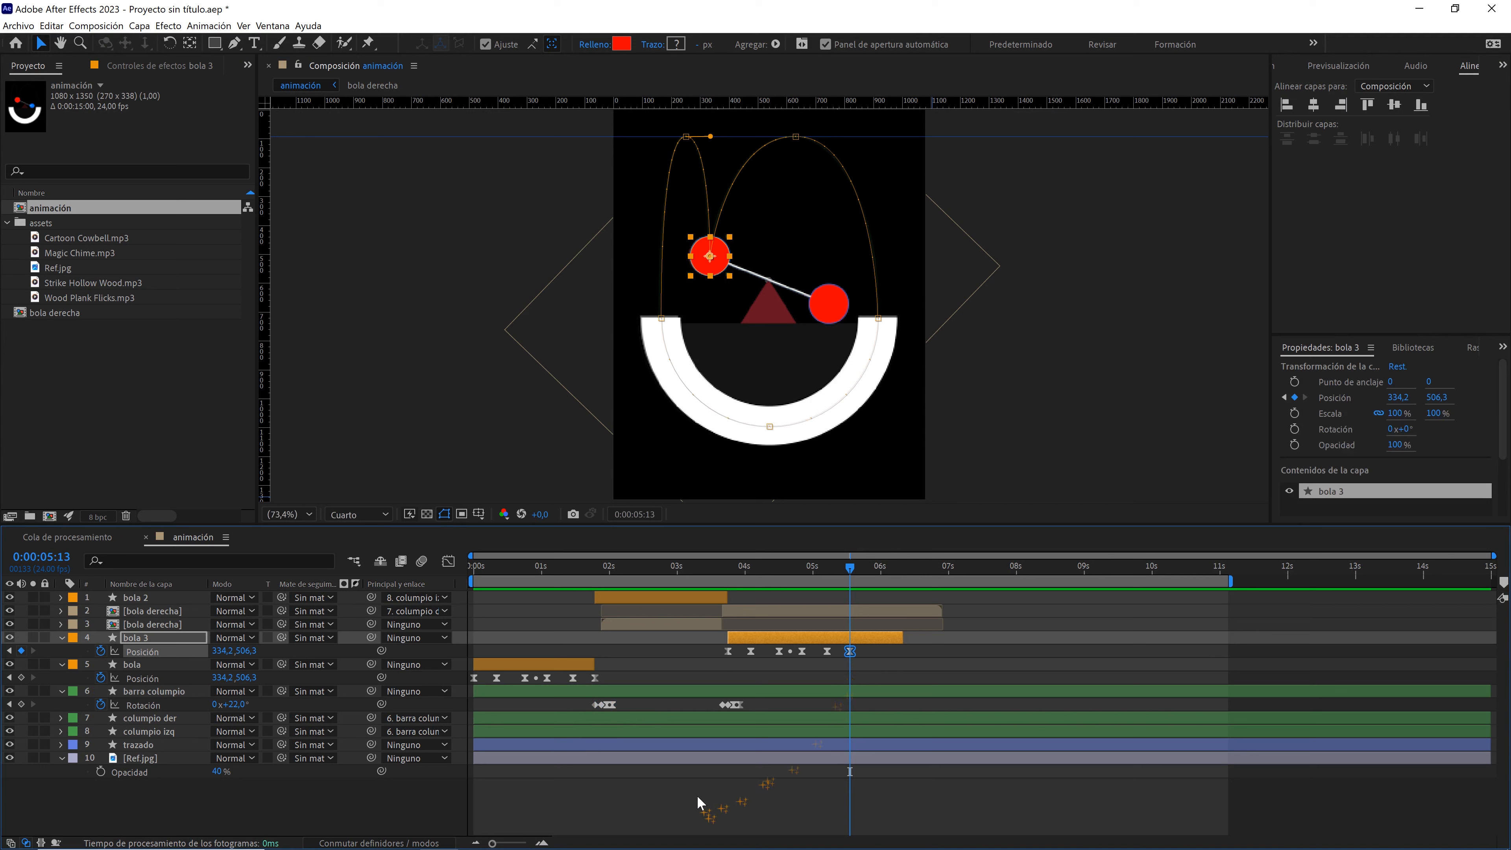
{"action": "left_click_drag", "start_coordinate": [653, 712], "coordinate": [566, 708]}
{"action": "key", "text": "ctrl+c"}
{"action": "key", "text": "ctrl+v"}
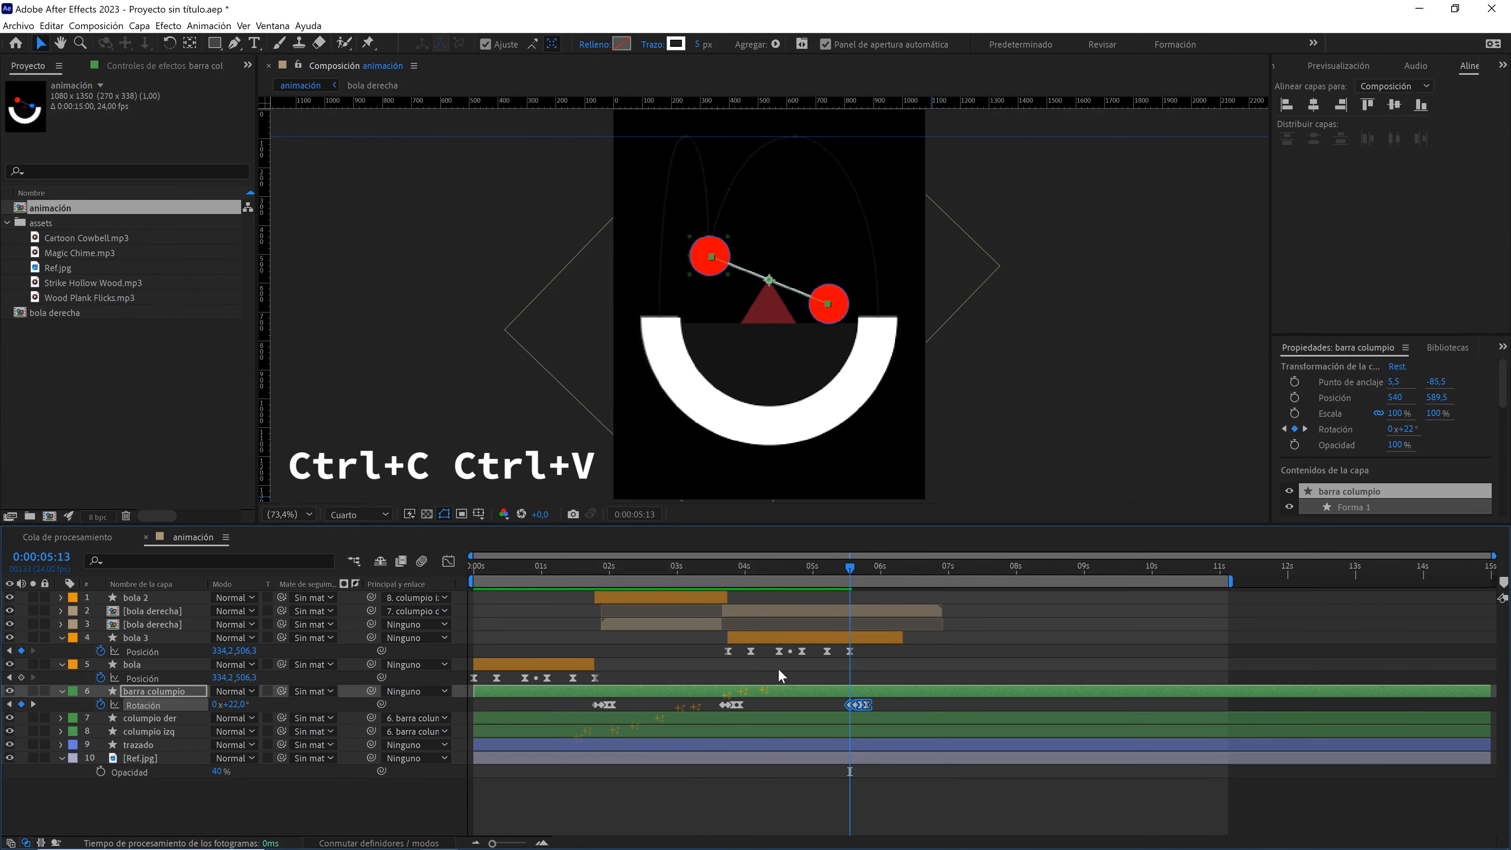
- Split bola 3, extended to about 0:00:08:05, at 0:00:05:13 and parent its second part to columpio izq
{"action": "left_click", "coordinate": [857, 637]}
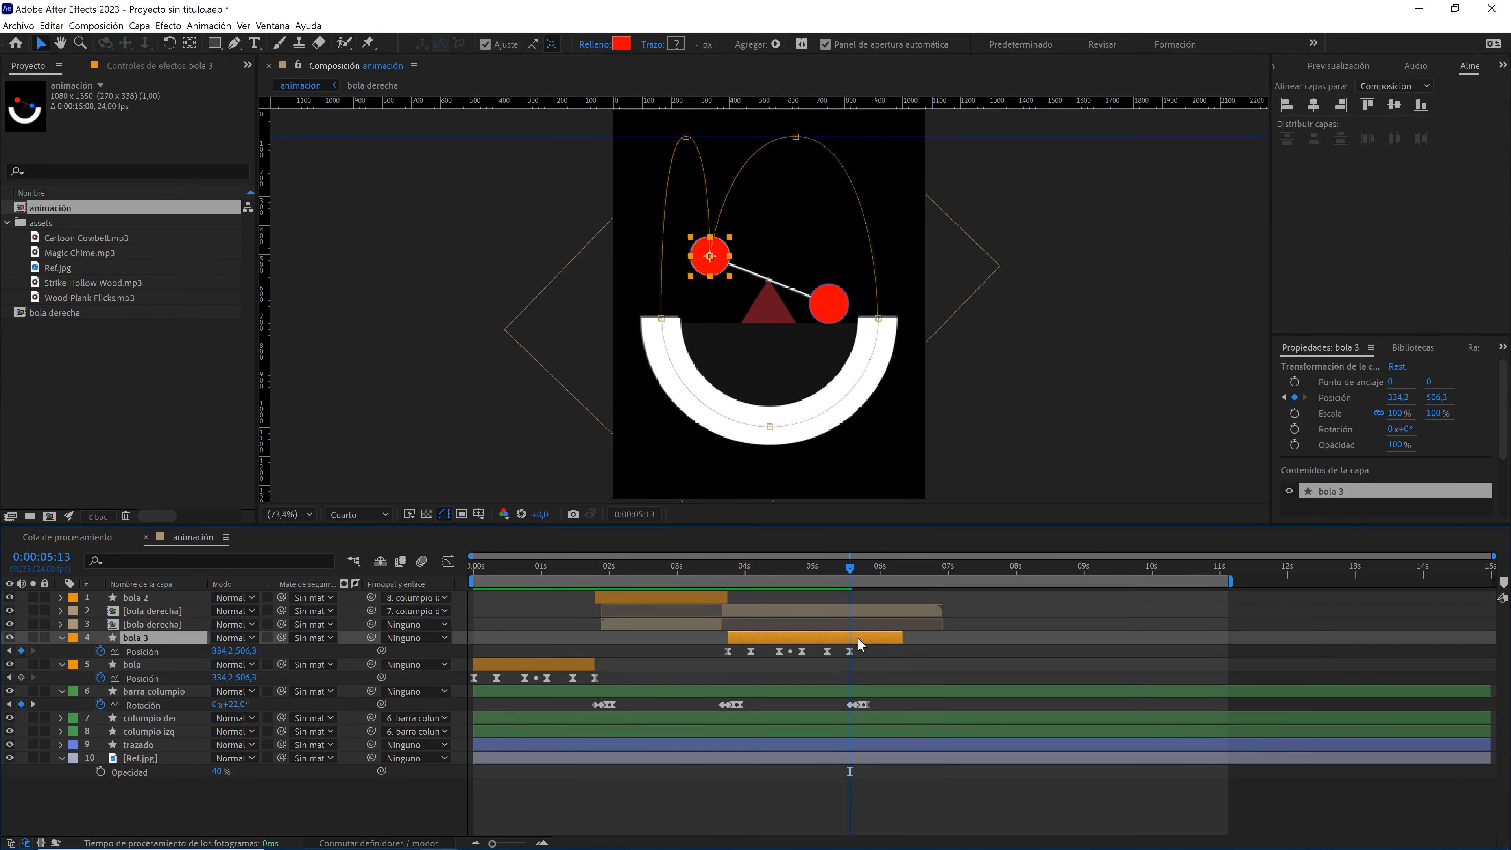
{"action": "left_click_drag", "start_coordinate": [902, 637], "coordinate": [1030, 634]}
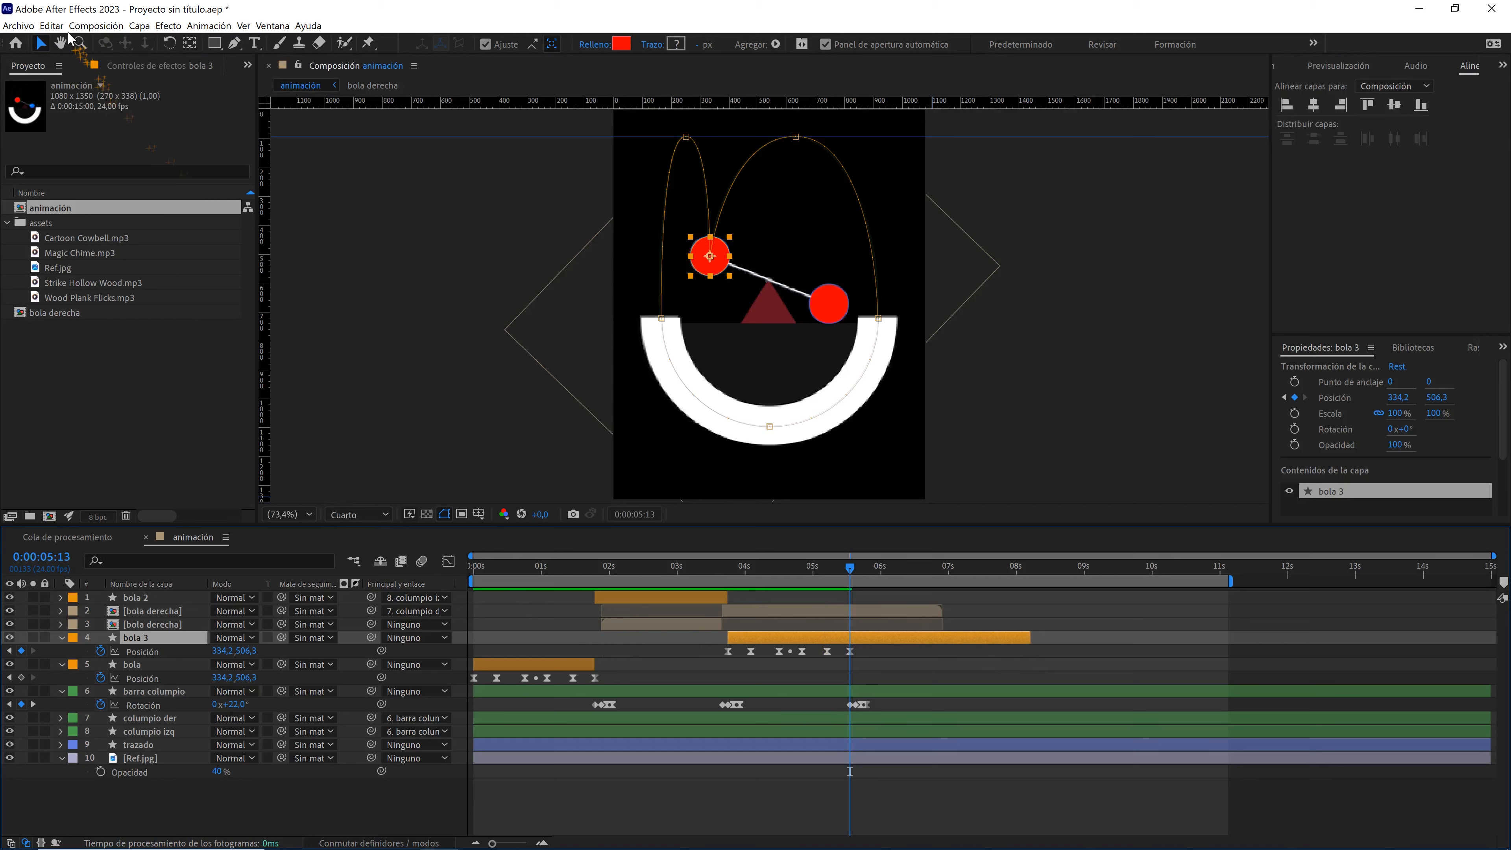
{"action": "left_click", "coordinate": [51, 25]}
{"action": "left_click", "coordinate": [97, 211]}
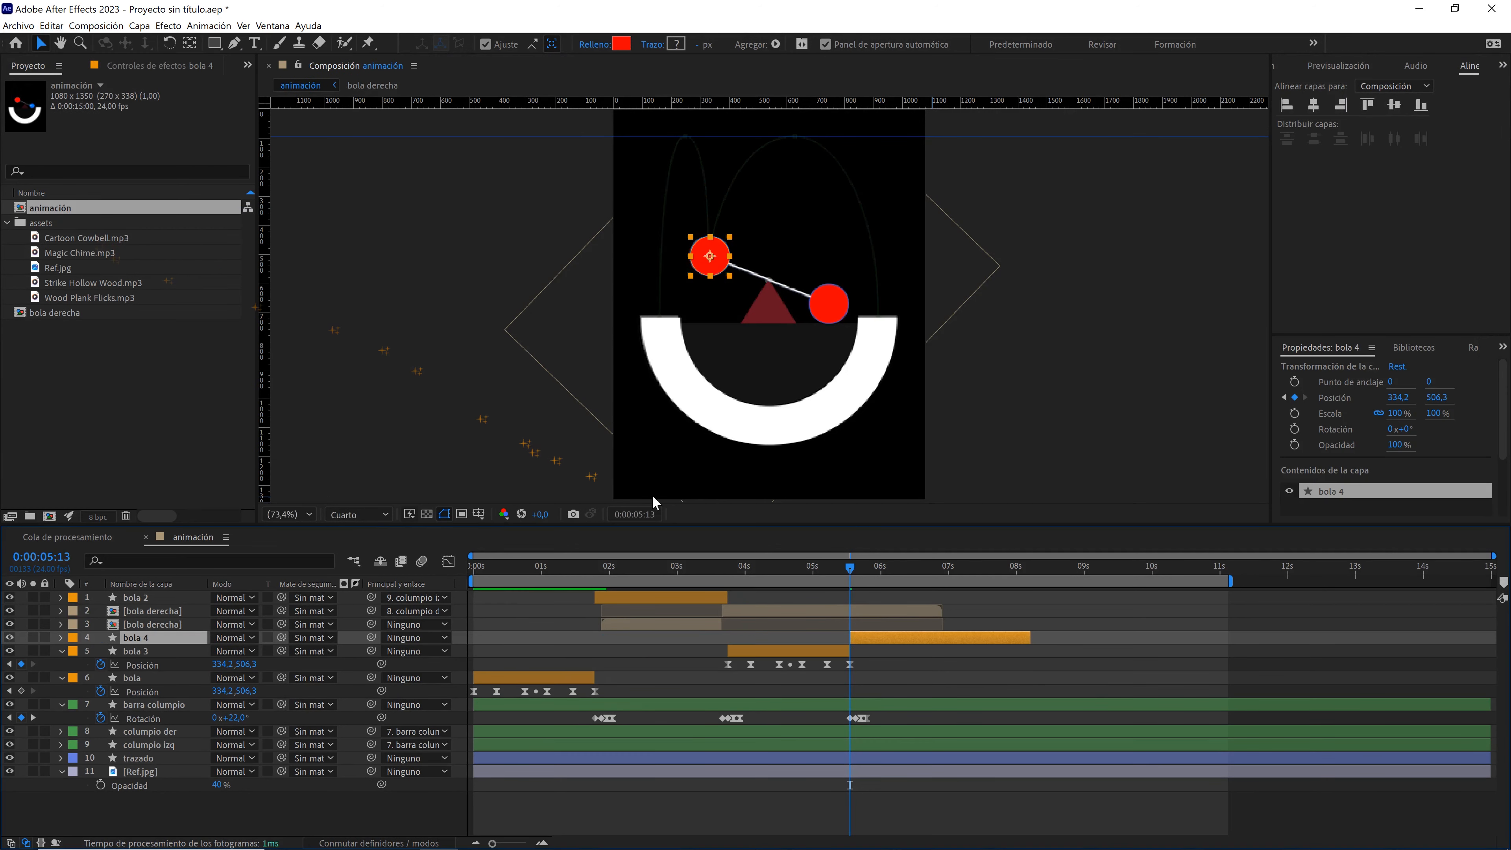
{"action": "left_click", "coordinate": [871, 638]}
{"action": "left_click_drag", "start_coordinate": [371, 637], "coordinate": [160, 745]}
- Duplicate the earliest bola derecha layer and move the copy so it starts at 0:00:05:15
{"action": "mouse_move", "coordinate": [853, 572]}
{"action": "left_mouse_down"}
{"action": "mouse_move", "coordinate": [871, 572]}
{"action": "mouse_move", "coordinate": [817, 573]}
{"action": "mouse_move", "coordinate": [869, 568]}
{"action": "mouse_move", "coordinate": [856, 568]}
{"action": "left_mouse_up"}
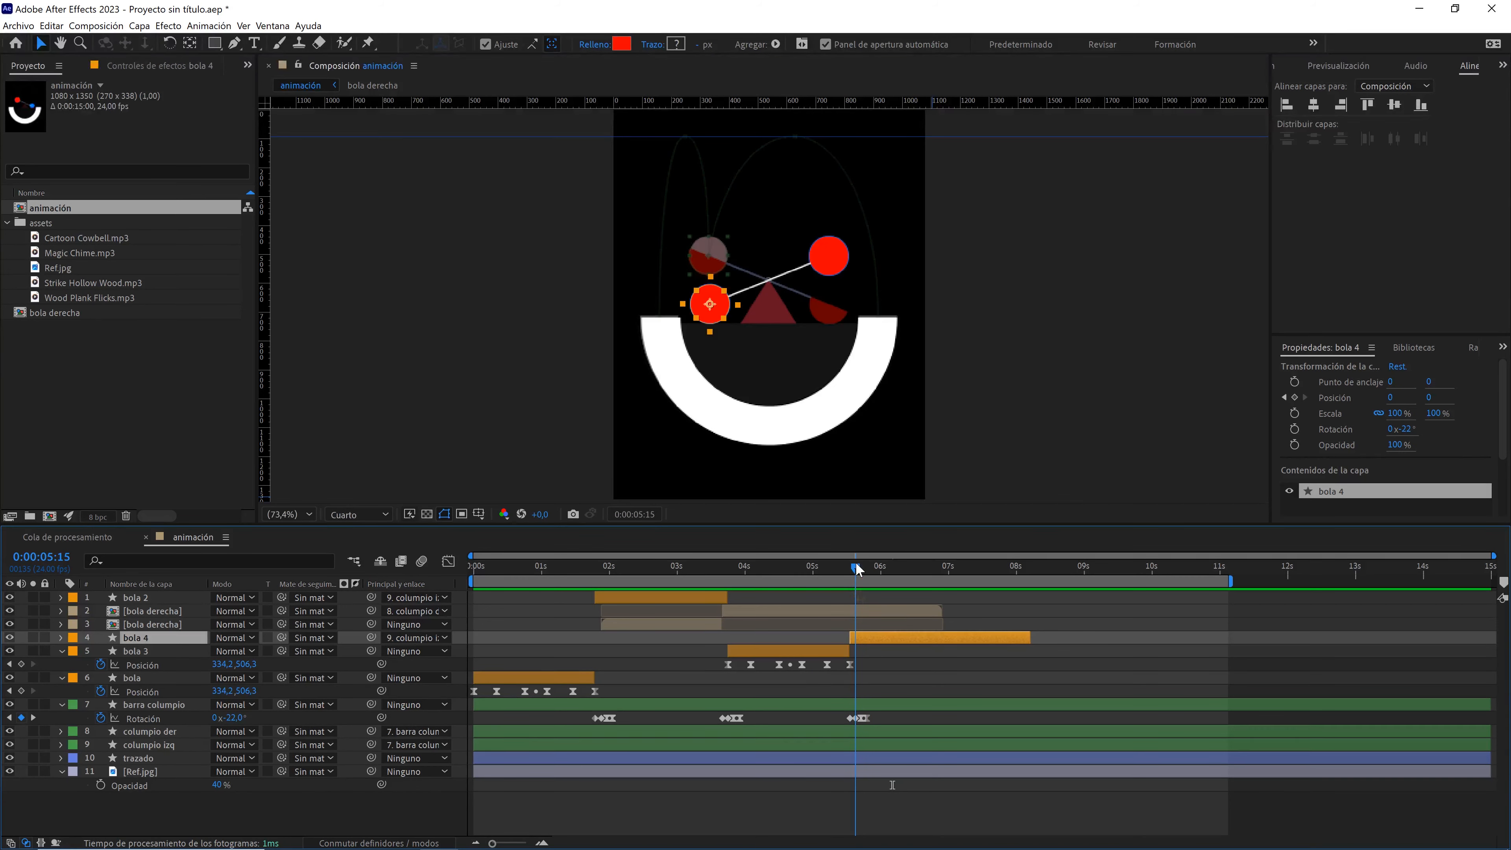
{"action": "left_click", "coordinate": [831, 249]}
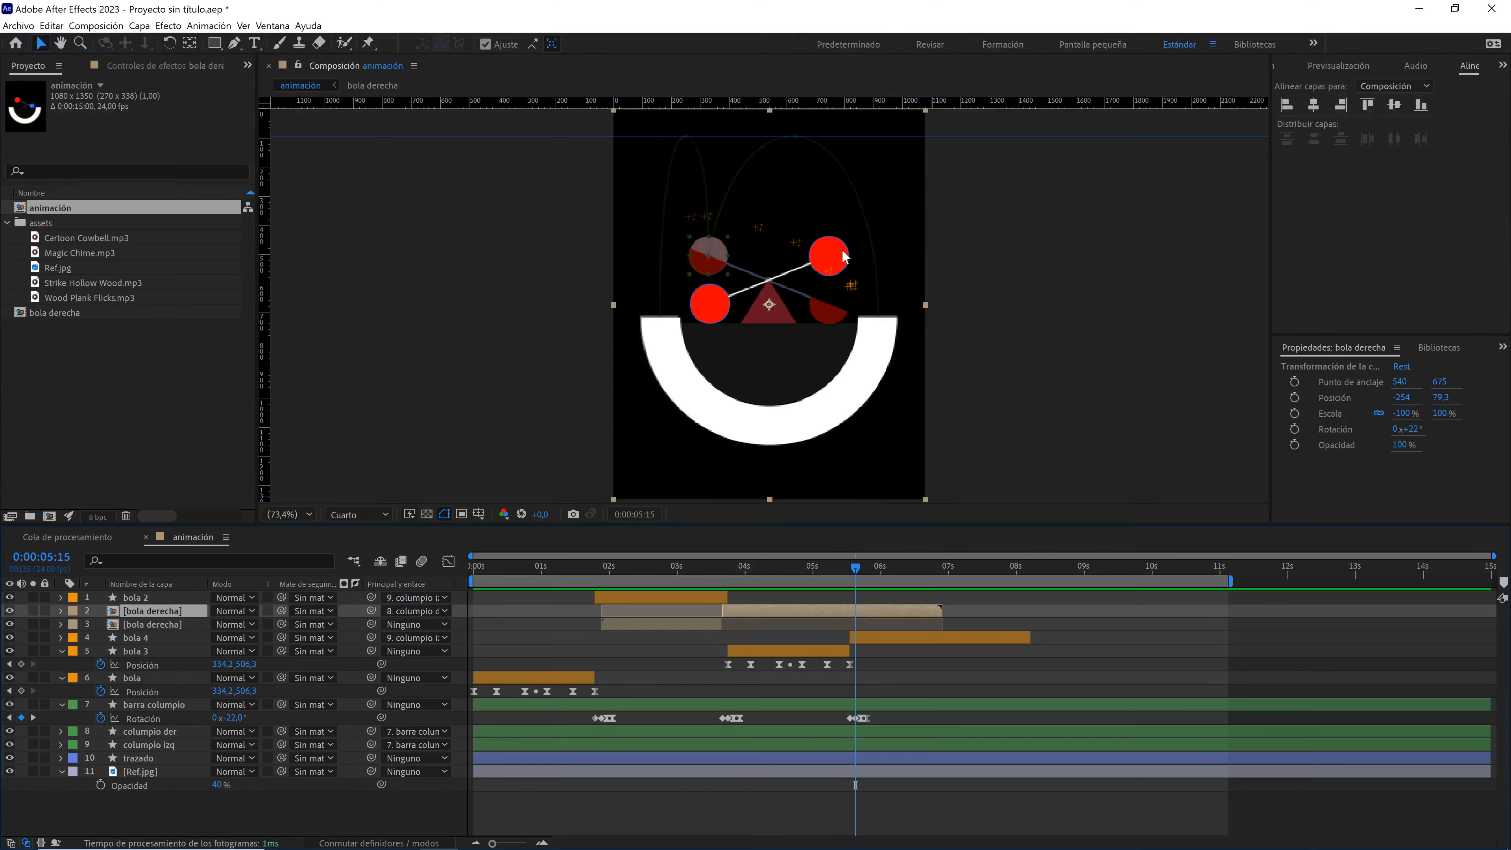
{"action": "left_click", "coordinate": [640, 622]}
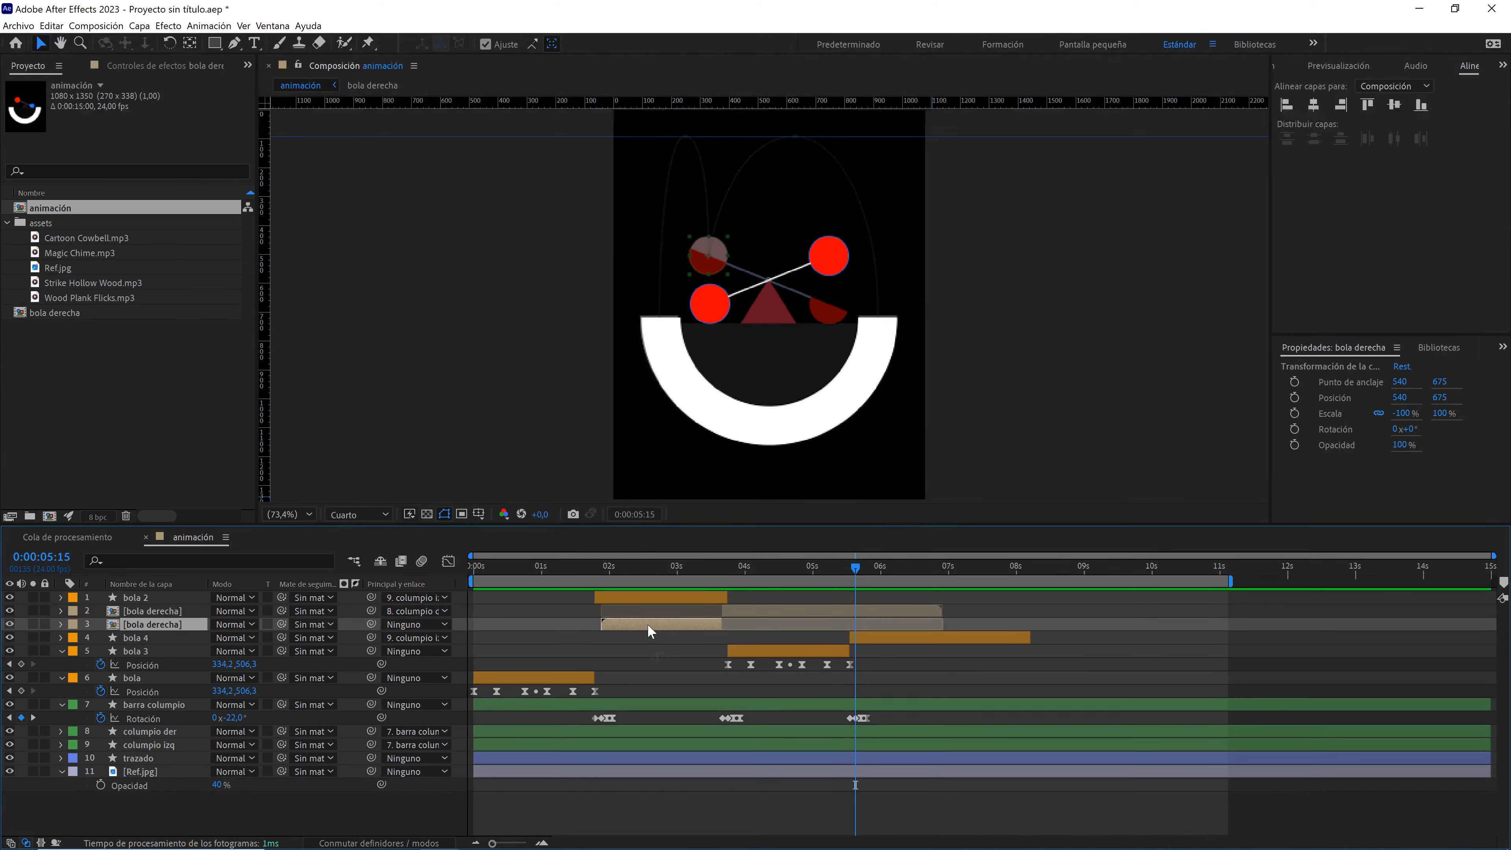
{"action": "key", "text": "ctrl+d"}
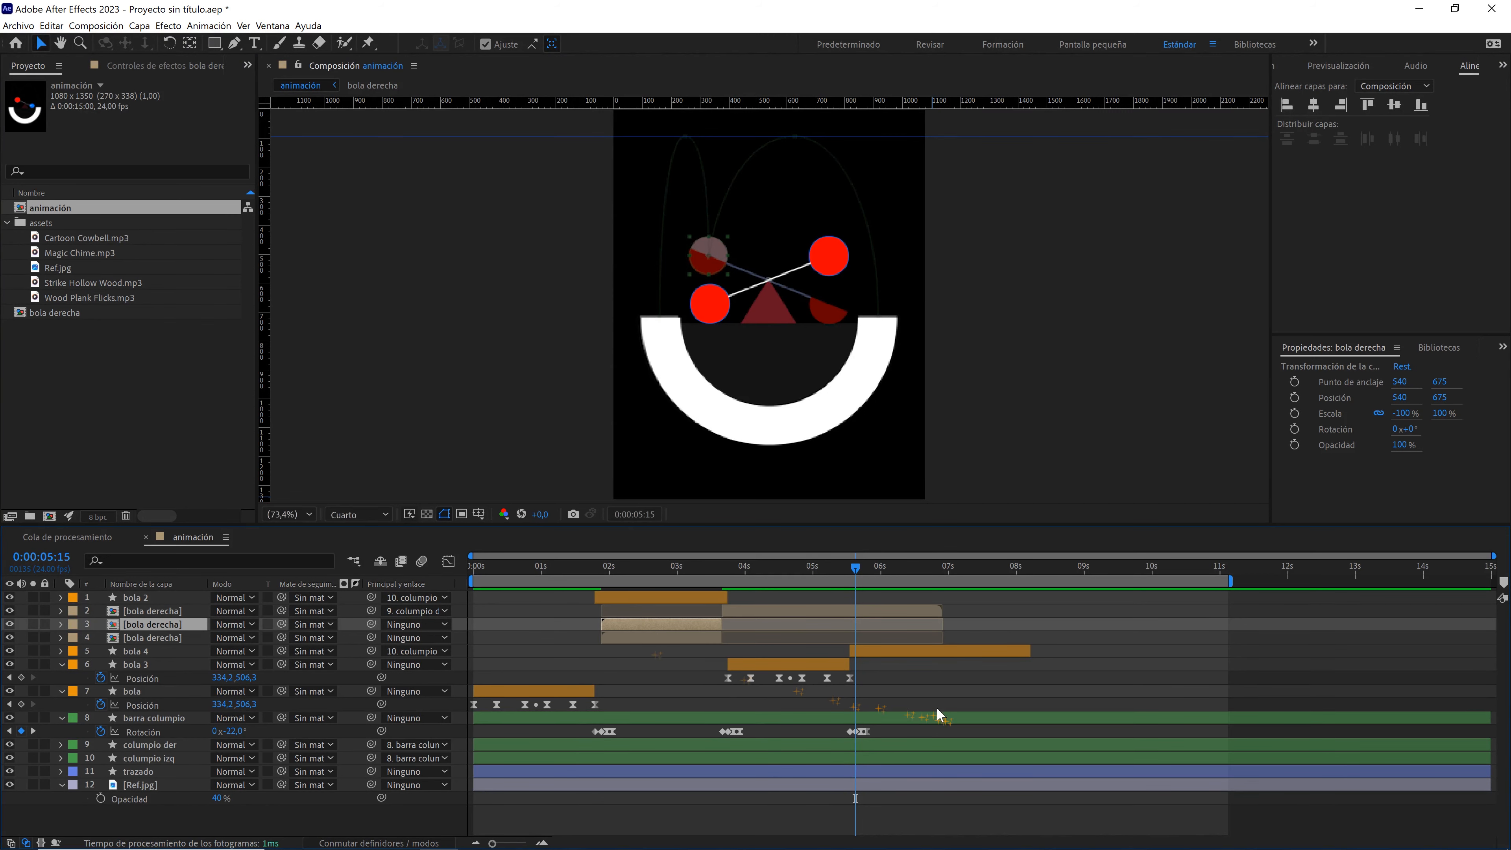
{"action": "left_click", "coordinate": [519, 843]}
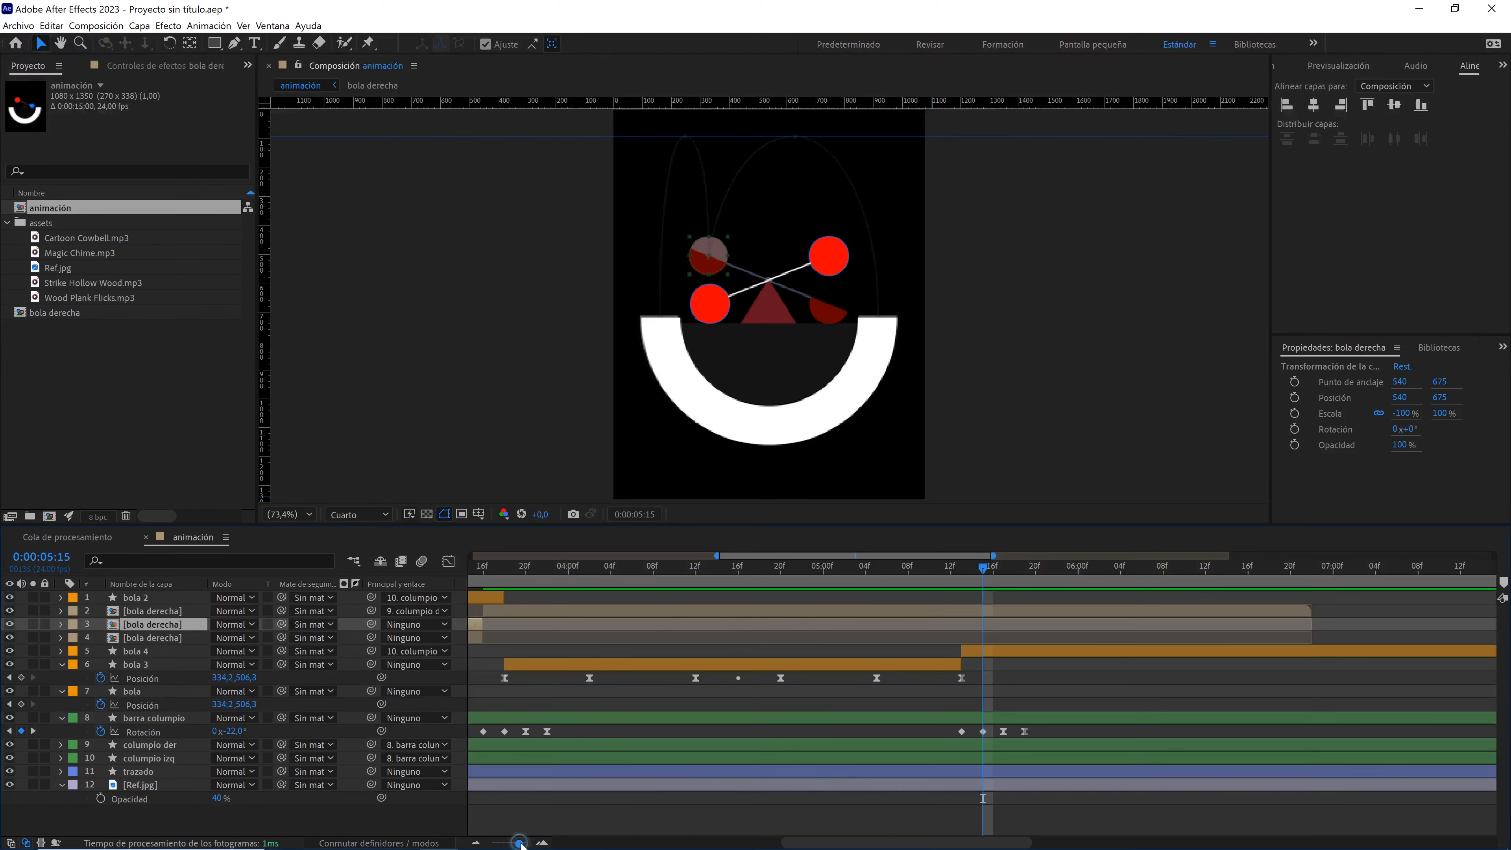
{"action": "left_click", "coordinate": [983, 731]}
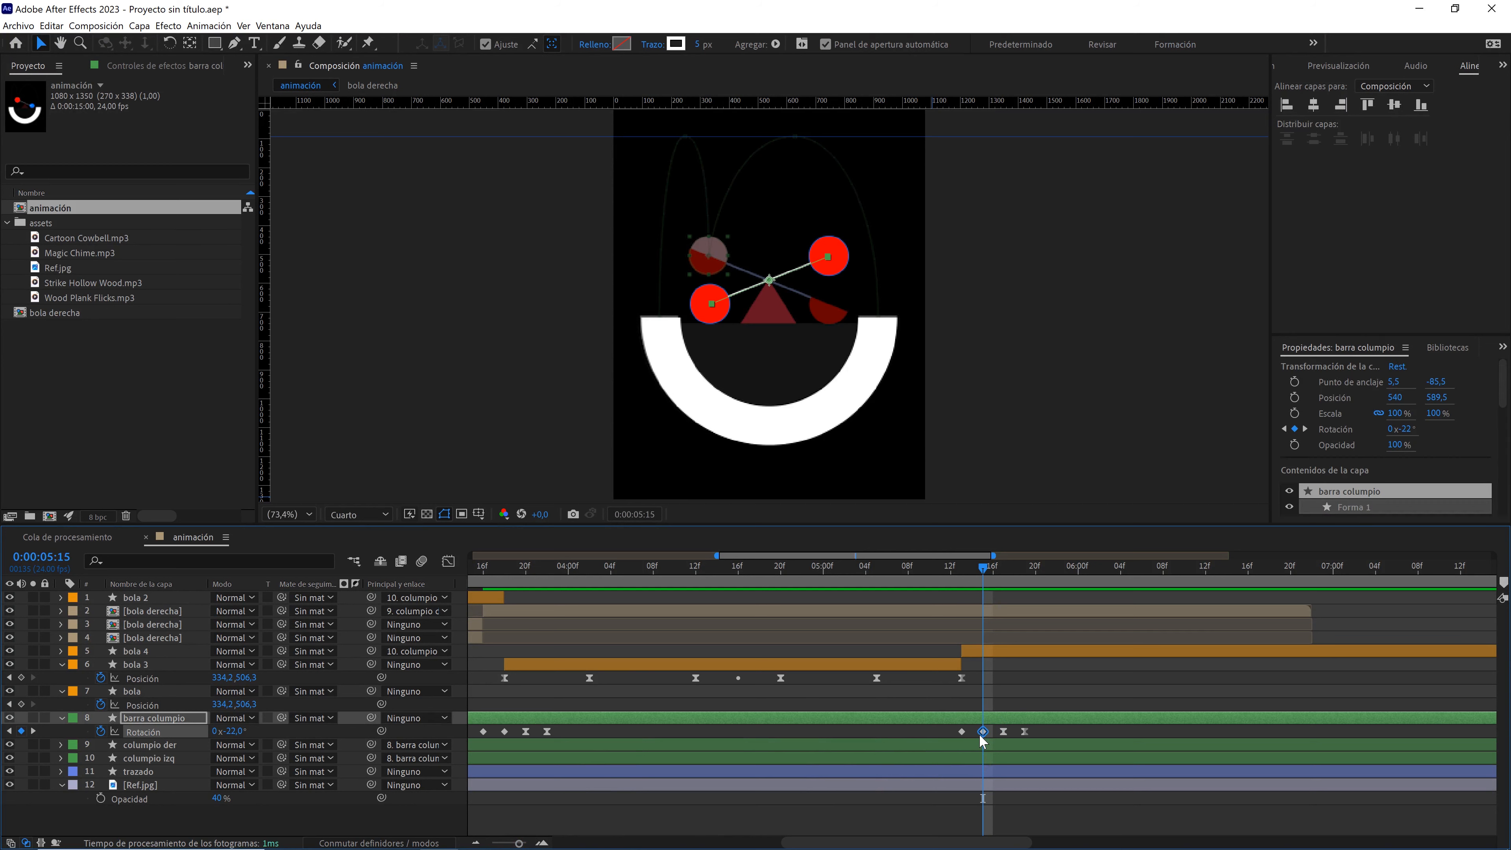
{"action": "left_click_drag", "start_coordinate": [519, 843], "coordinate": [516, 843]}
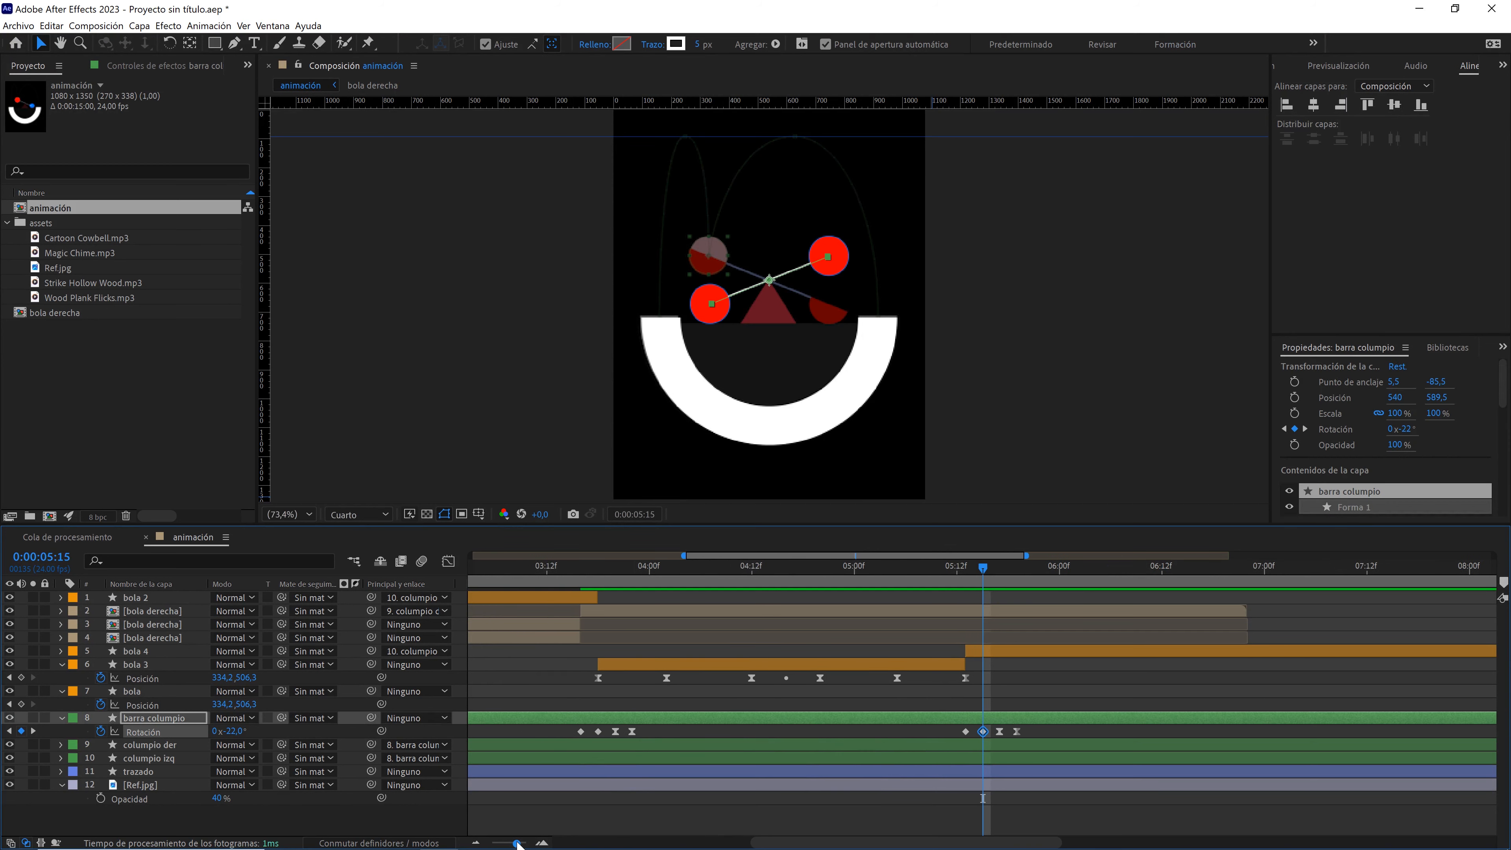
{"action": "left_click_drag", "start_coordinate": [538, 627], "coordinate": [1084, 616]}
- Split the bola derecha layer parented to columpio der at 0:00:05:15 and delete its second part
{"action": "left_click", "coordinate": [991, 609]}
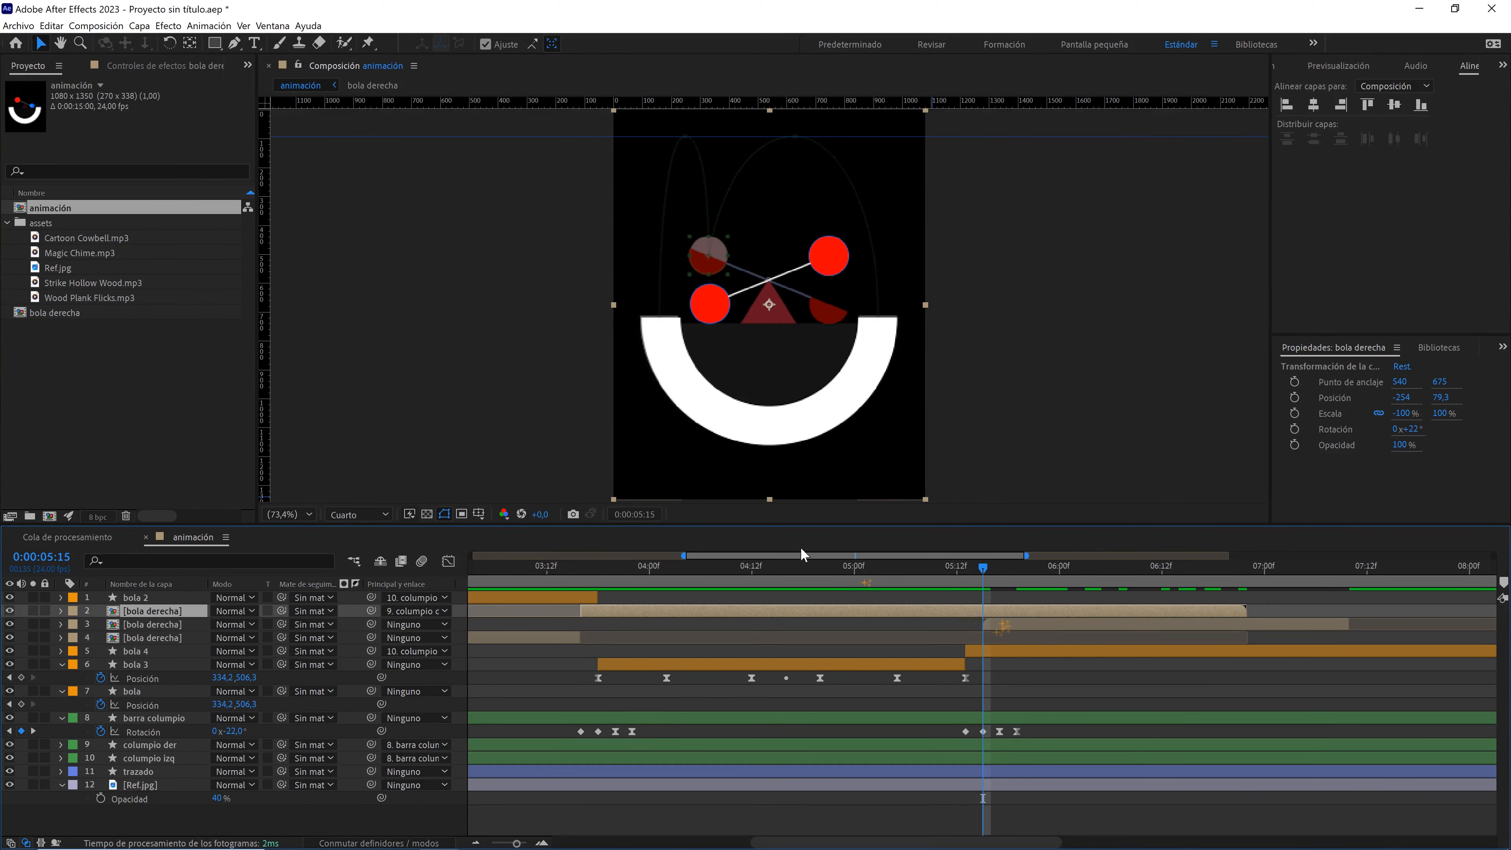
{"action": "left_click", "coordinate": [51, 25]}
{"action": "left_click", "coordinate": [133, 212]}
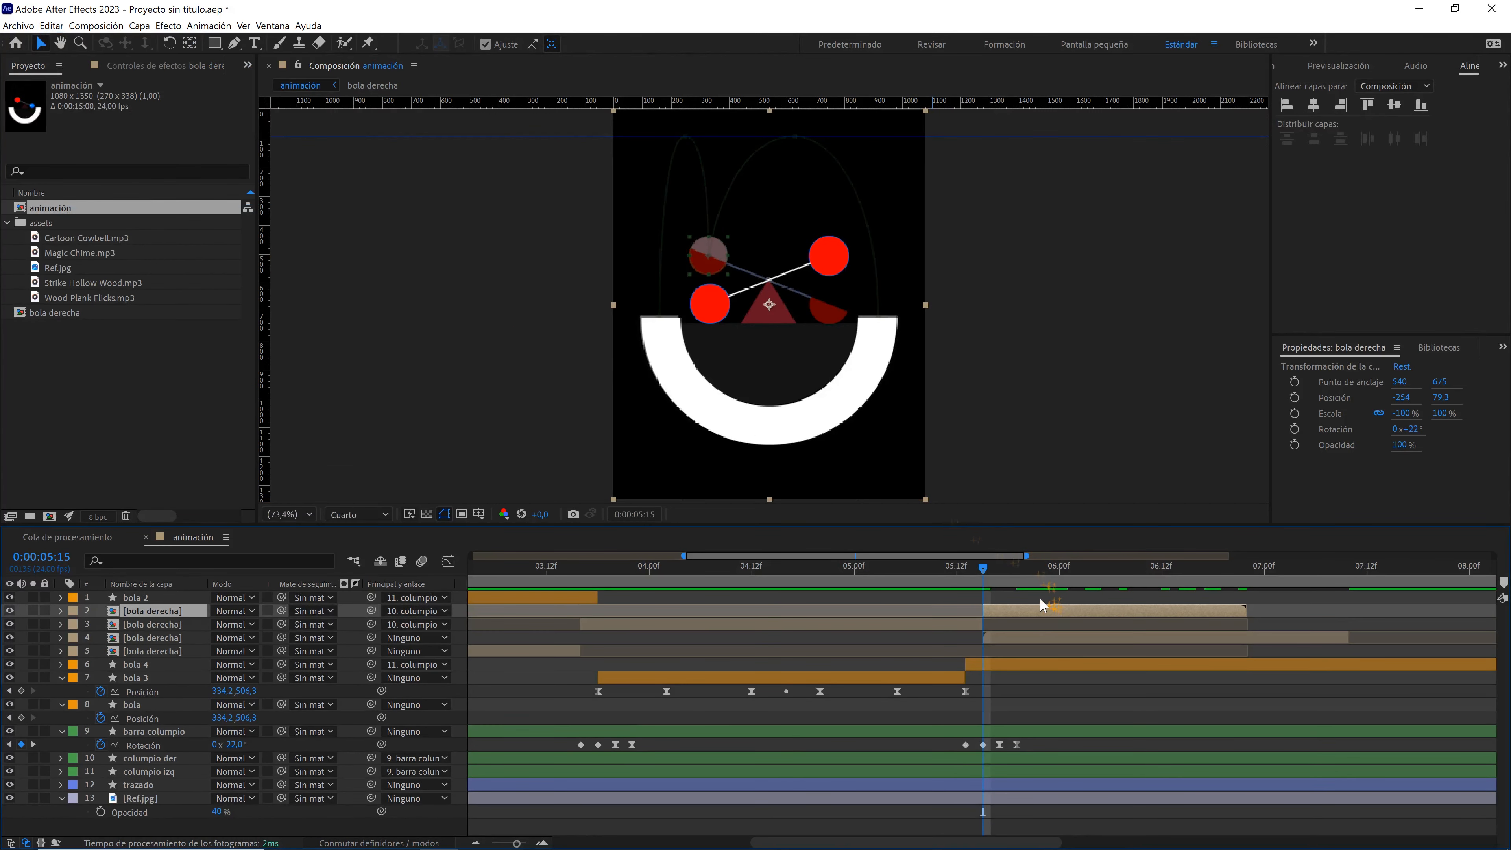
{"action": "key", "text": "Delete"}
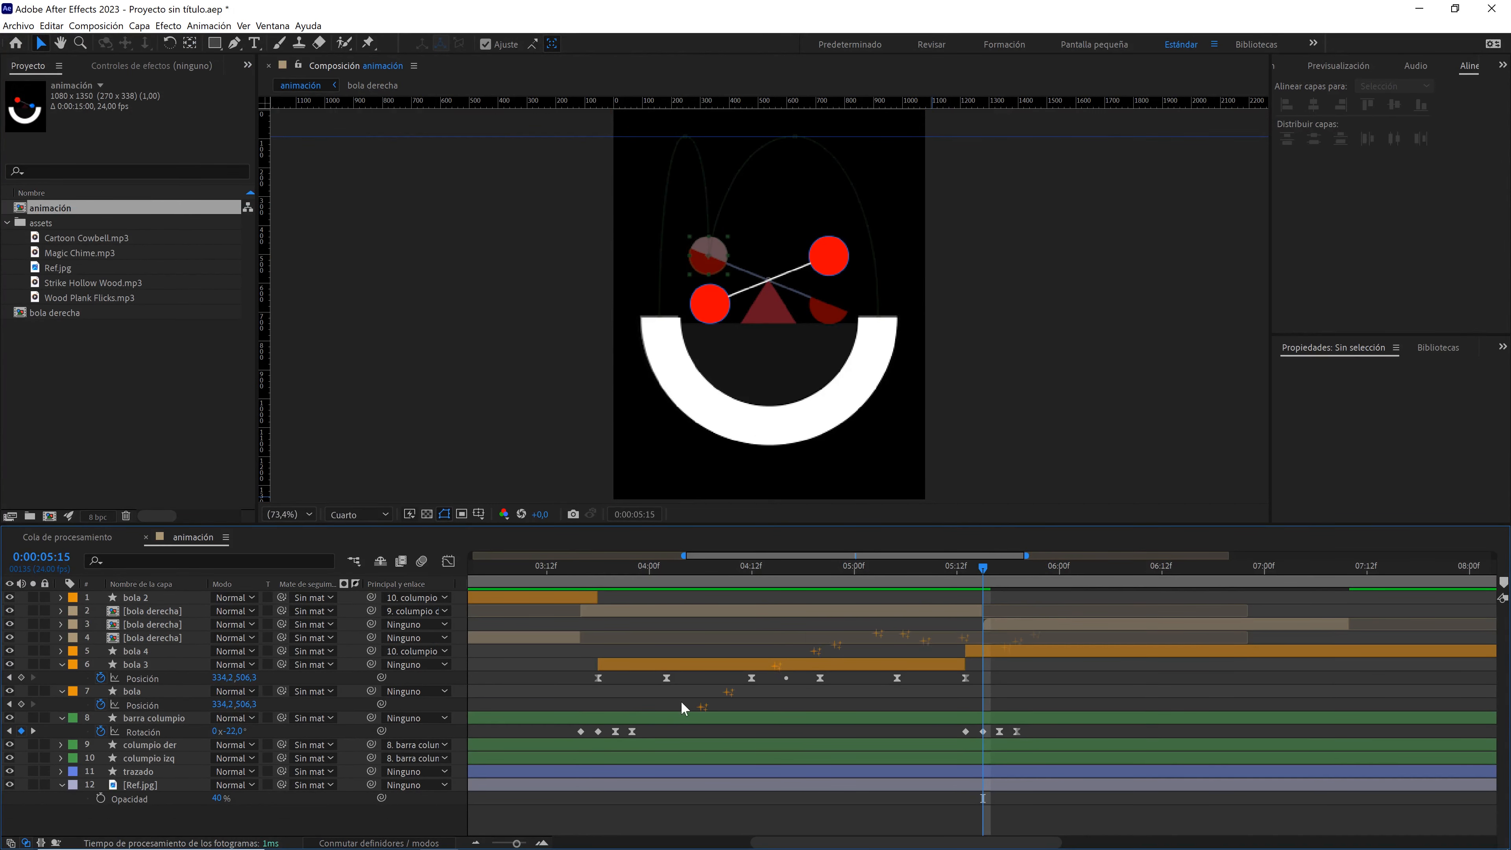
- Set the work area to start at 0:00:02:15 and end at 0:00:06:08
{"action": "left_click_drag", "start_coordinate": [519, 844], "coordinate": [501, 844]}
{"action": "left_click_drag", "start_coordinate": [676, 570], "coordinate": [708, 548]}
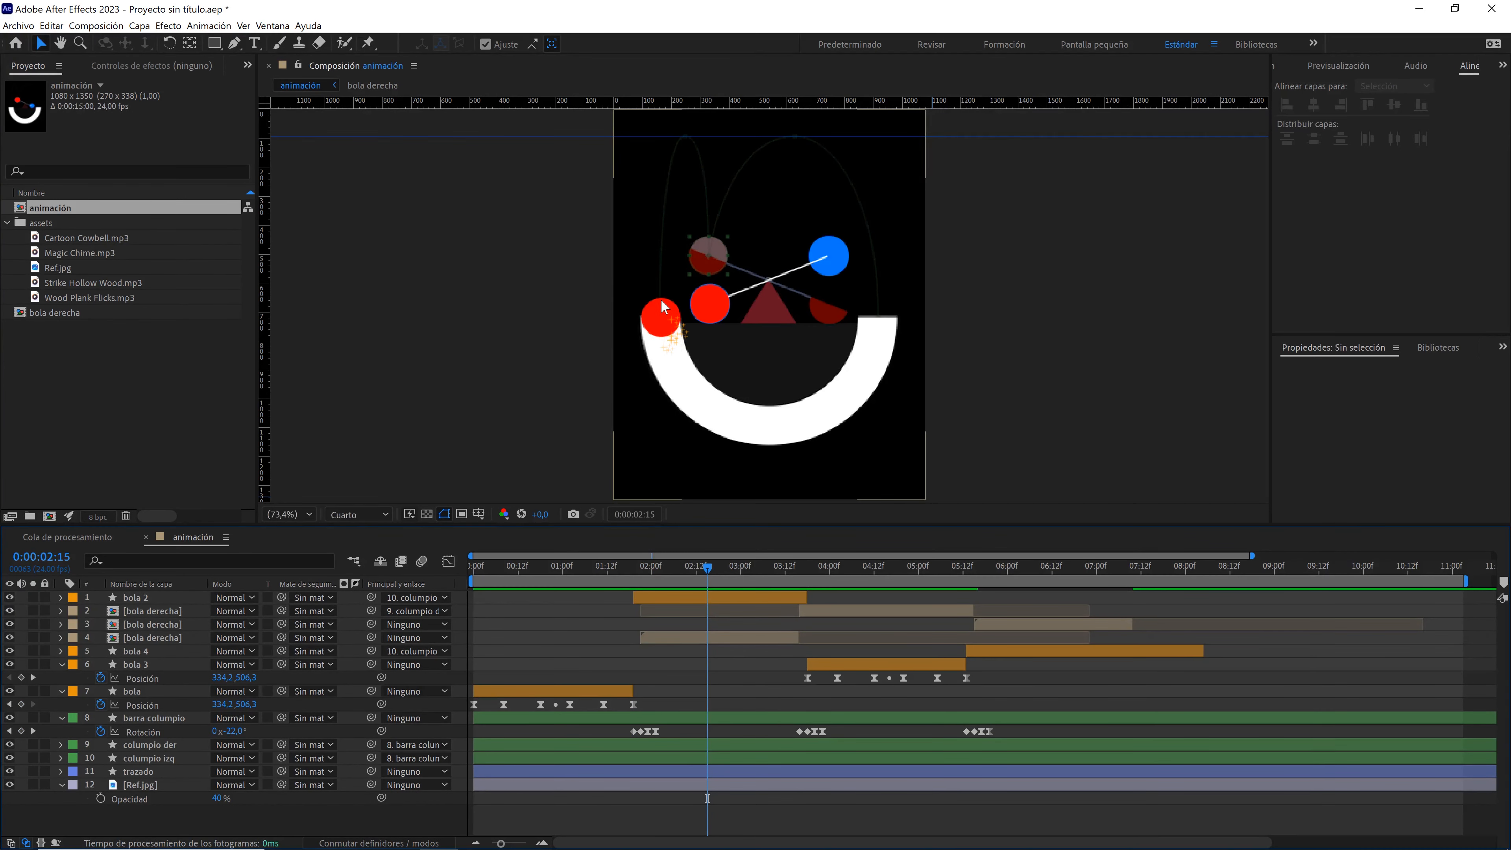
{"action": "key", "text": "b"}
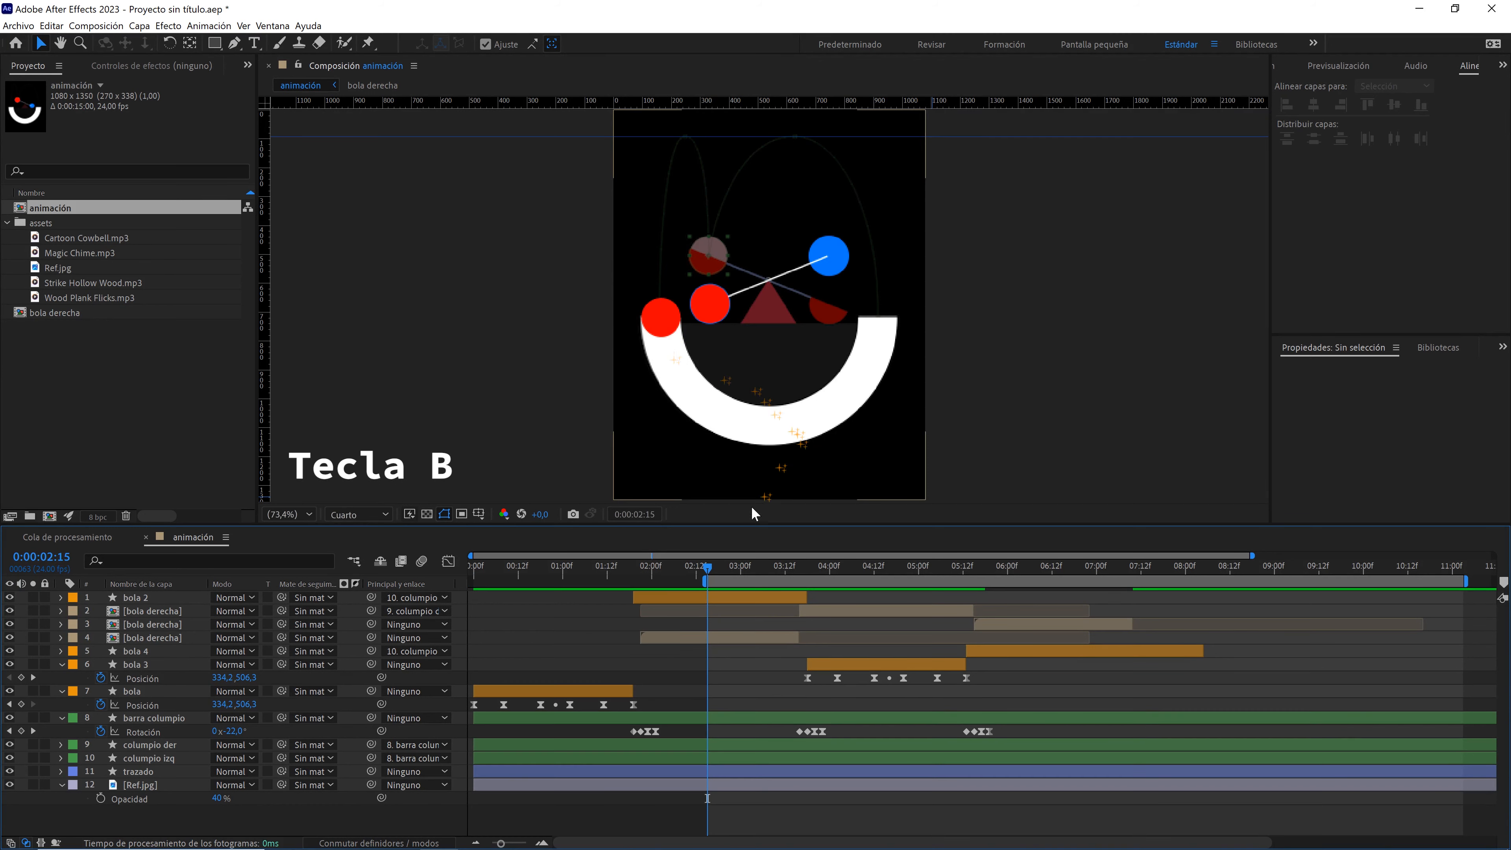
{"action": "left_click_drag", "start_coordinate": [718, 569], "coordinate": [1041, 568]}
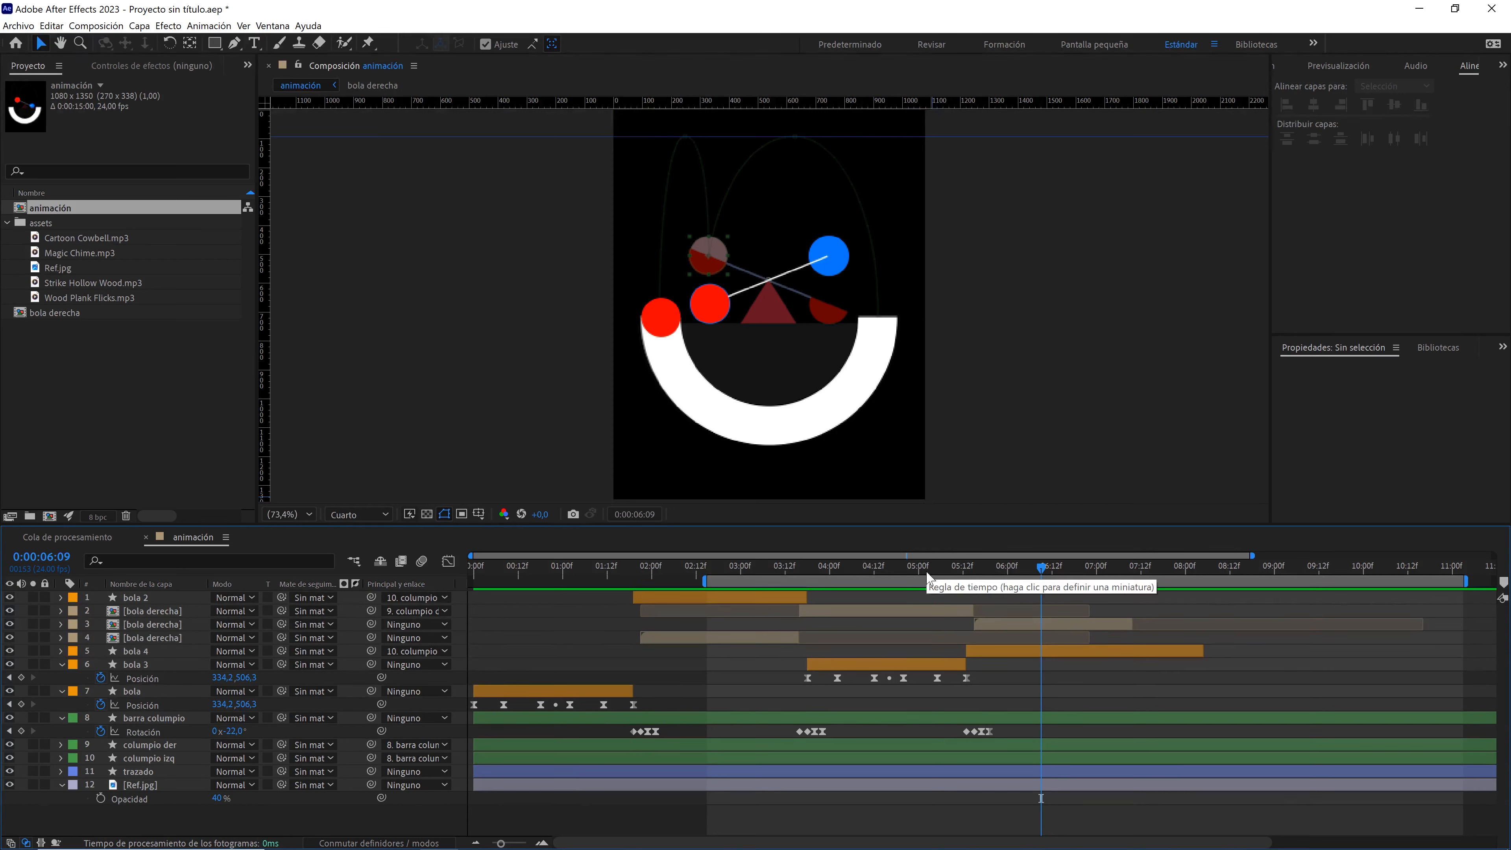
{"action": "key", "text": "Page_Up"}
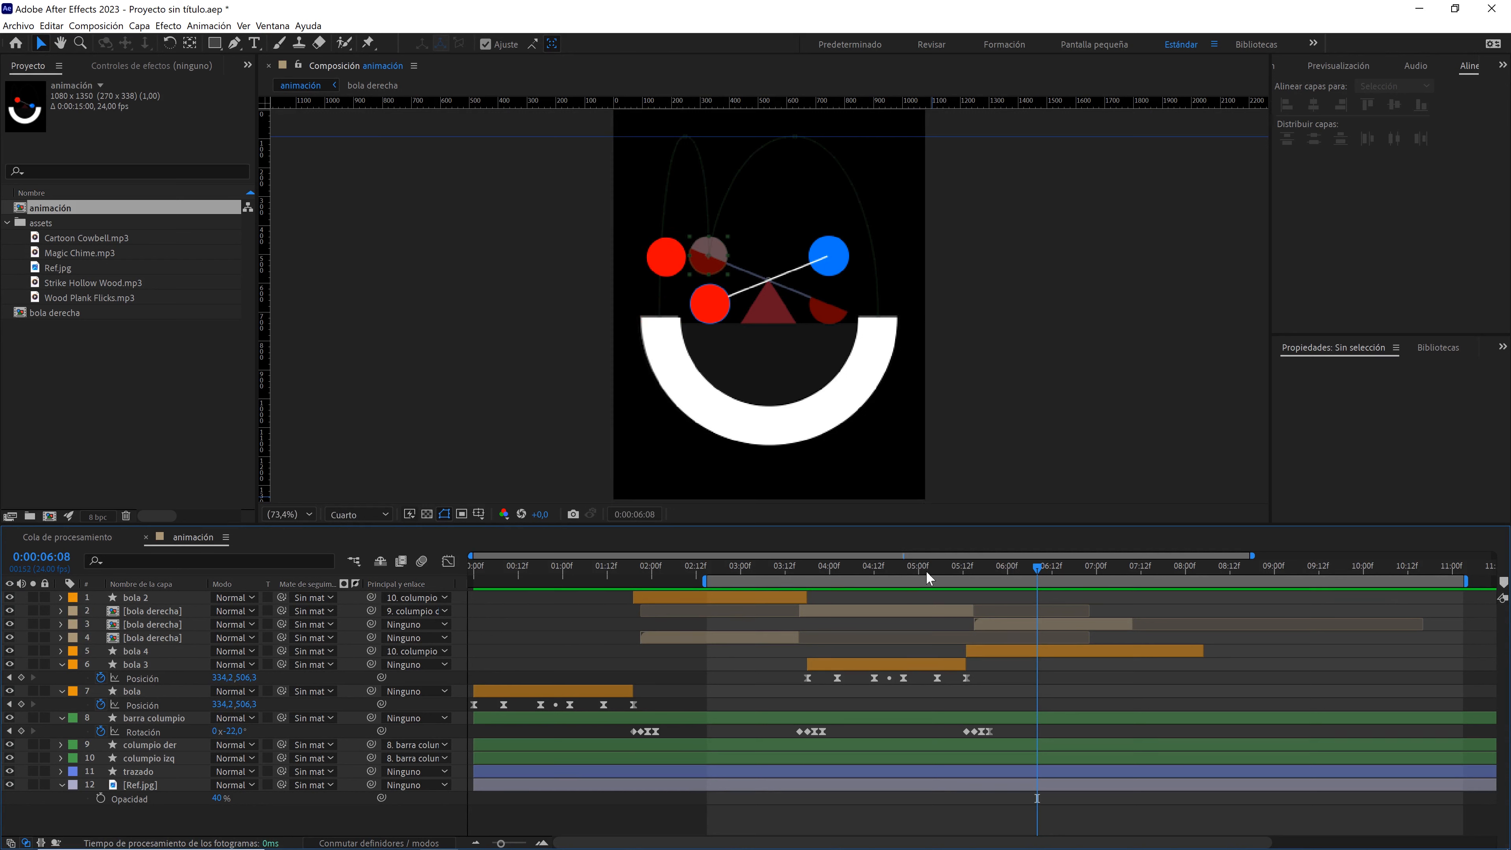
{"action": "key", "text": "n"}
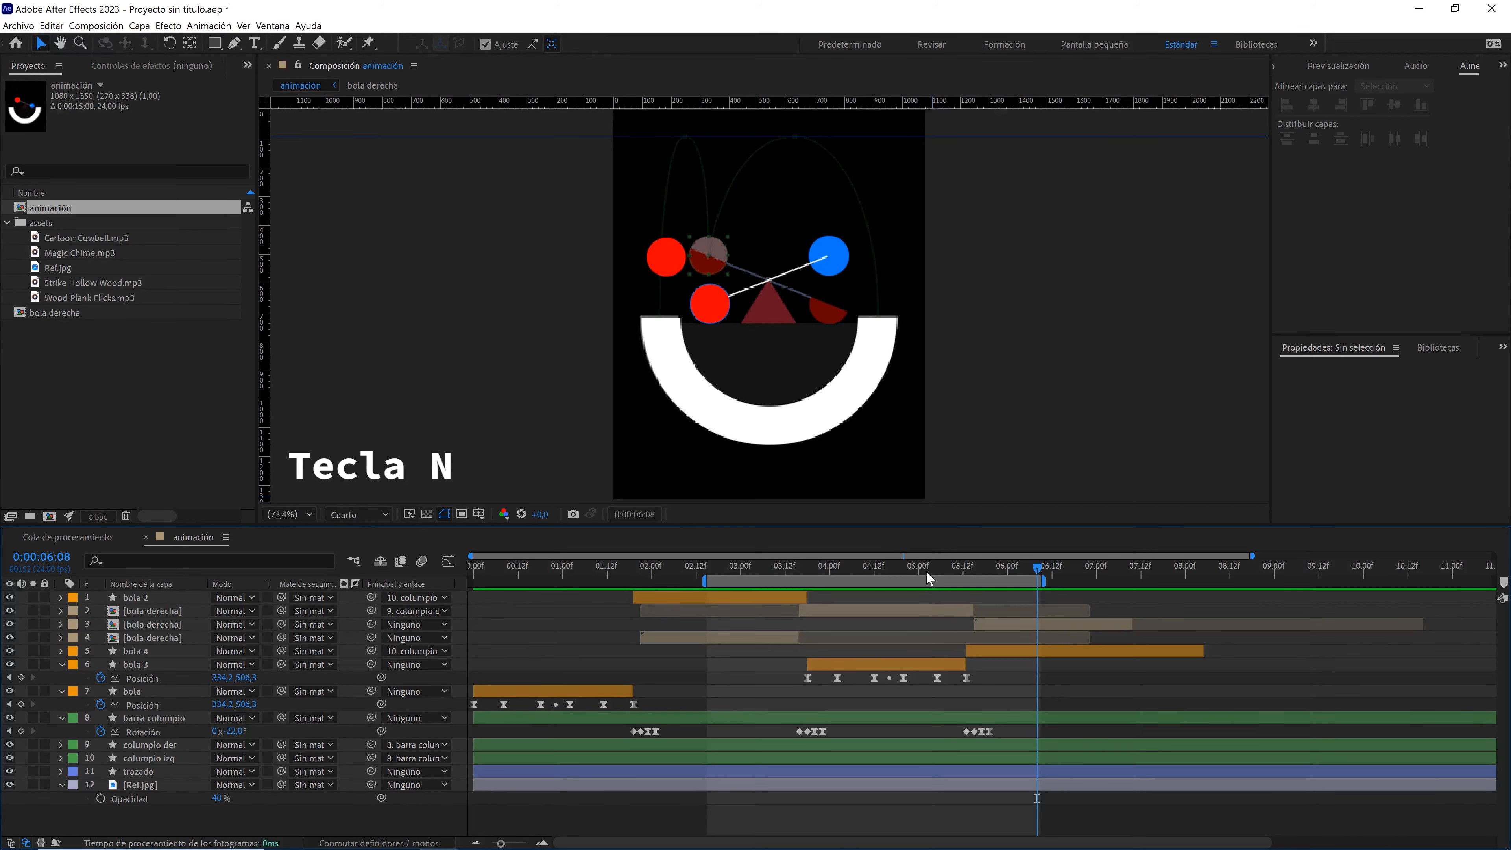
- Hide the Ref.jpg reference layer and preview the animation within the work area from 0:00:02:15
{"action": "left_click_drag", "start_coordinate": [865, 565], "coordinate": [707, 552]}
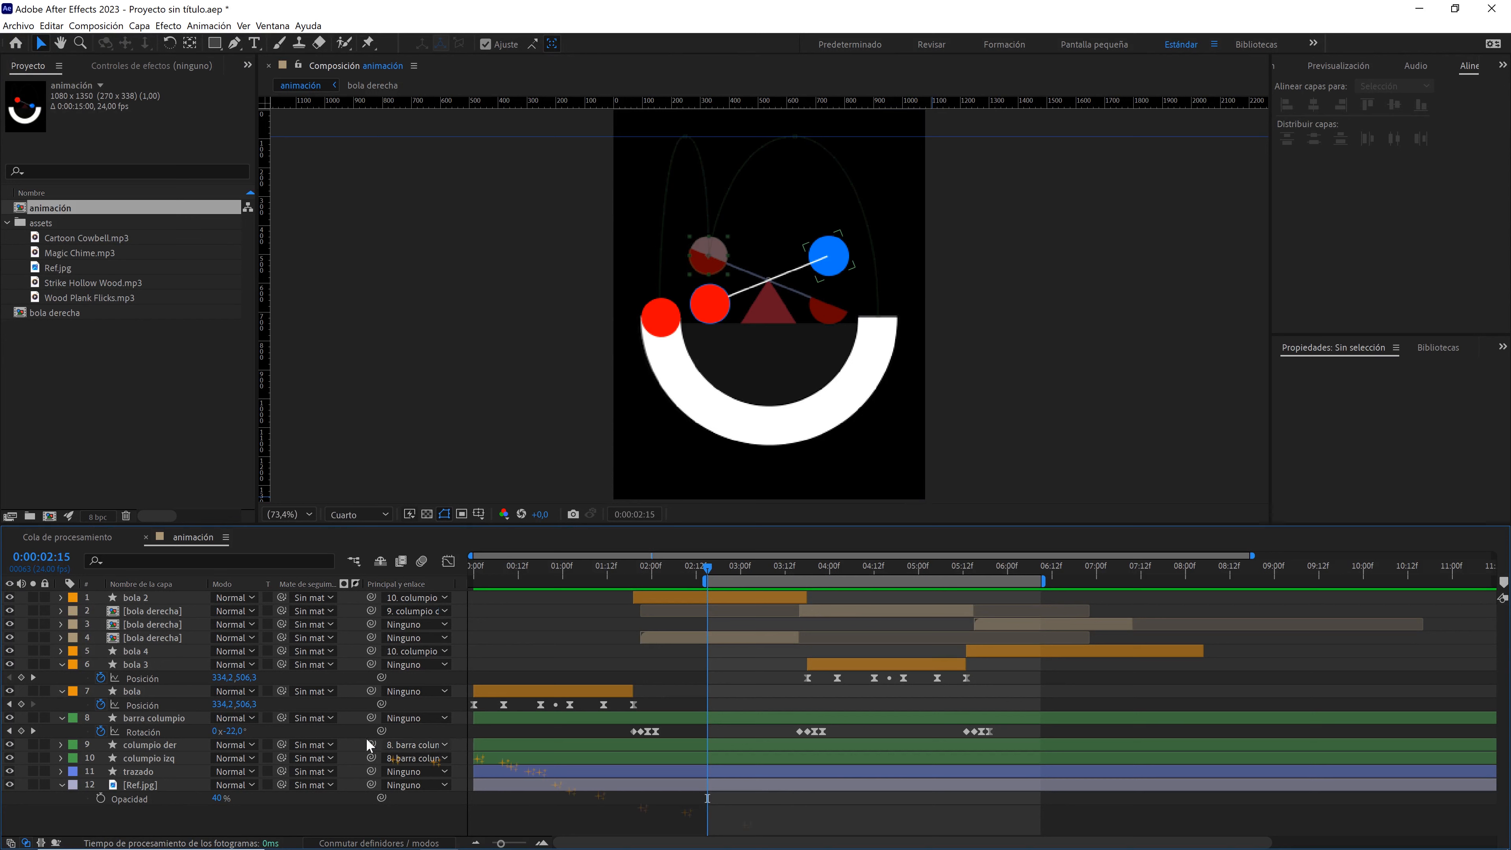
{"action": "left_click", "coordinate": [143, 785]}
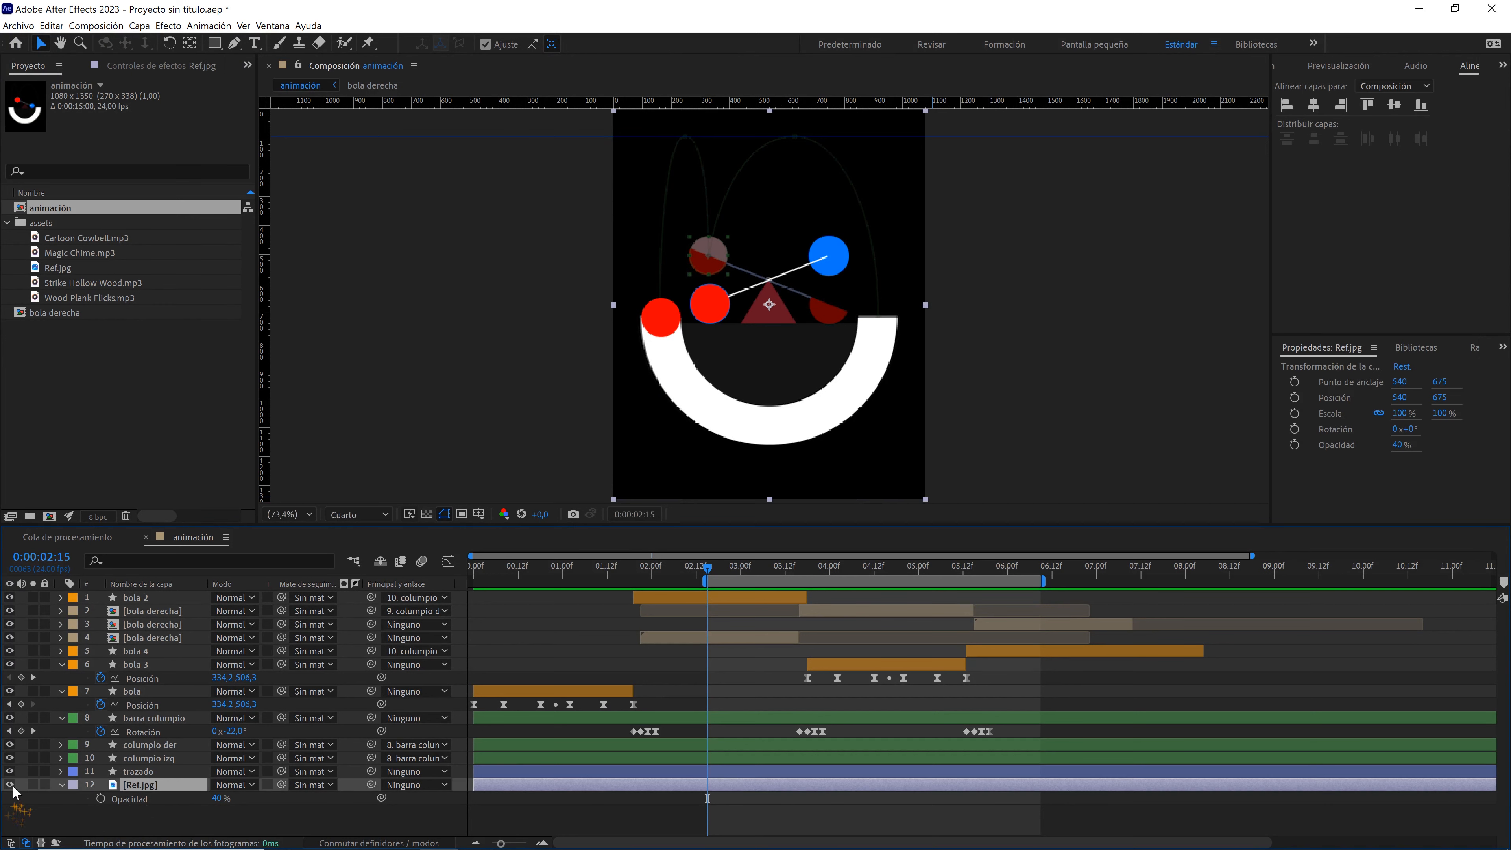
{"action": "left_click", "coordinate": [10, 784]}
{"action": "left_click", "coordinate": [278, 817]}
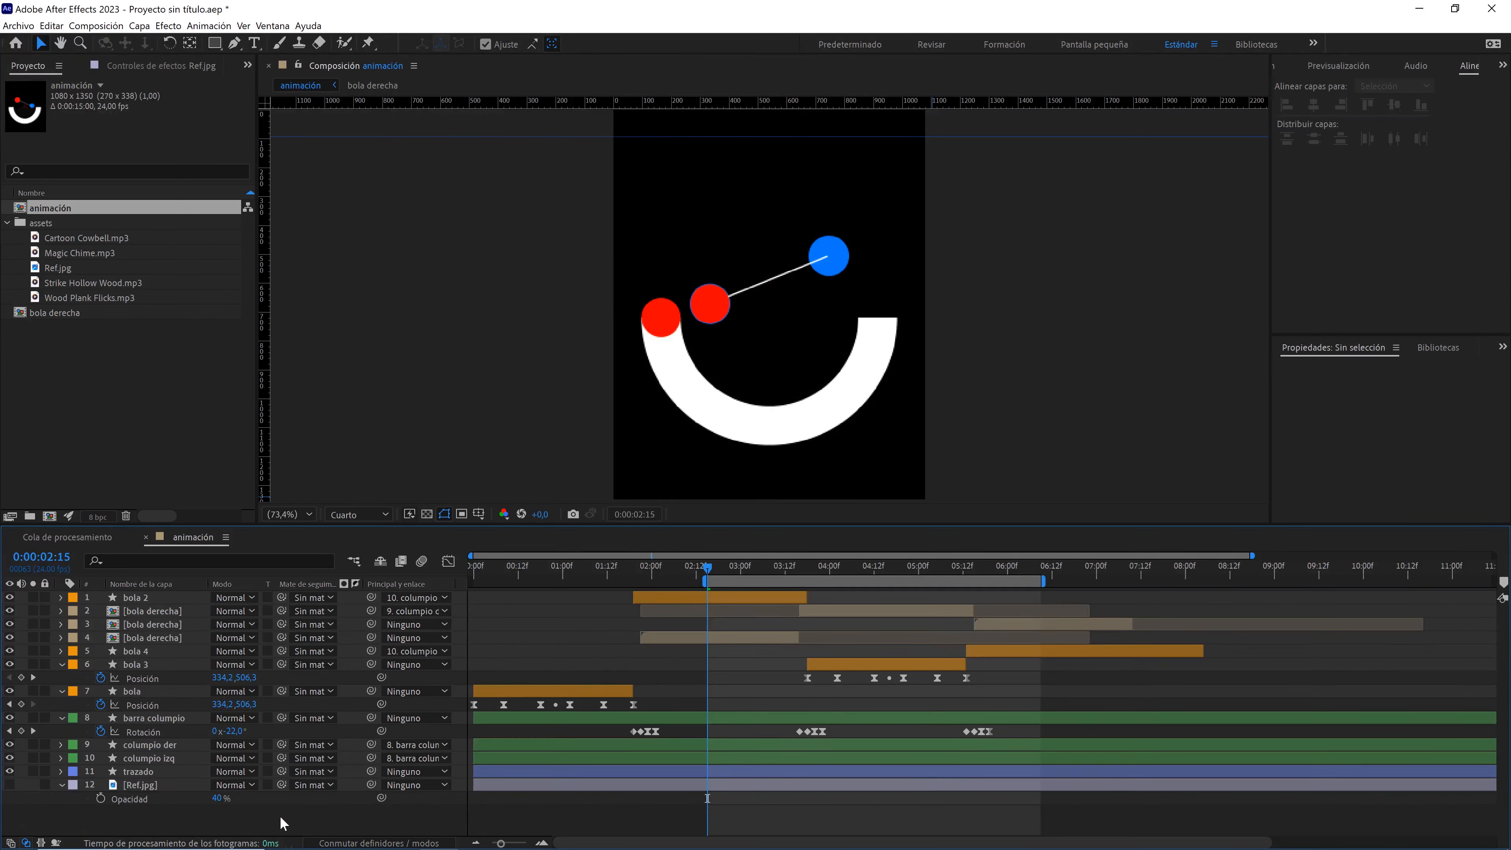
{"action": "key", "text": "space"}
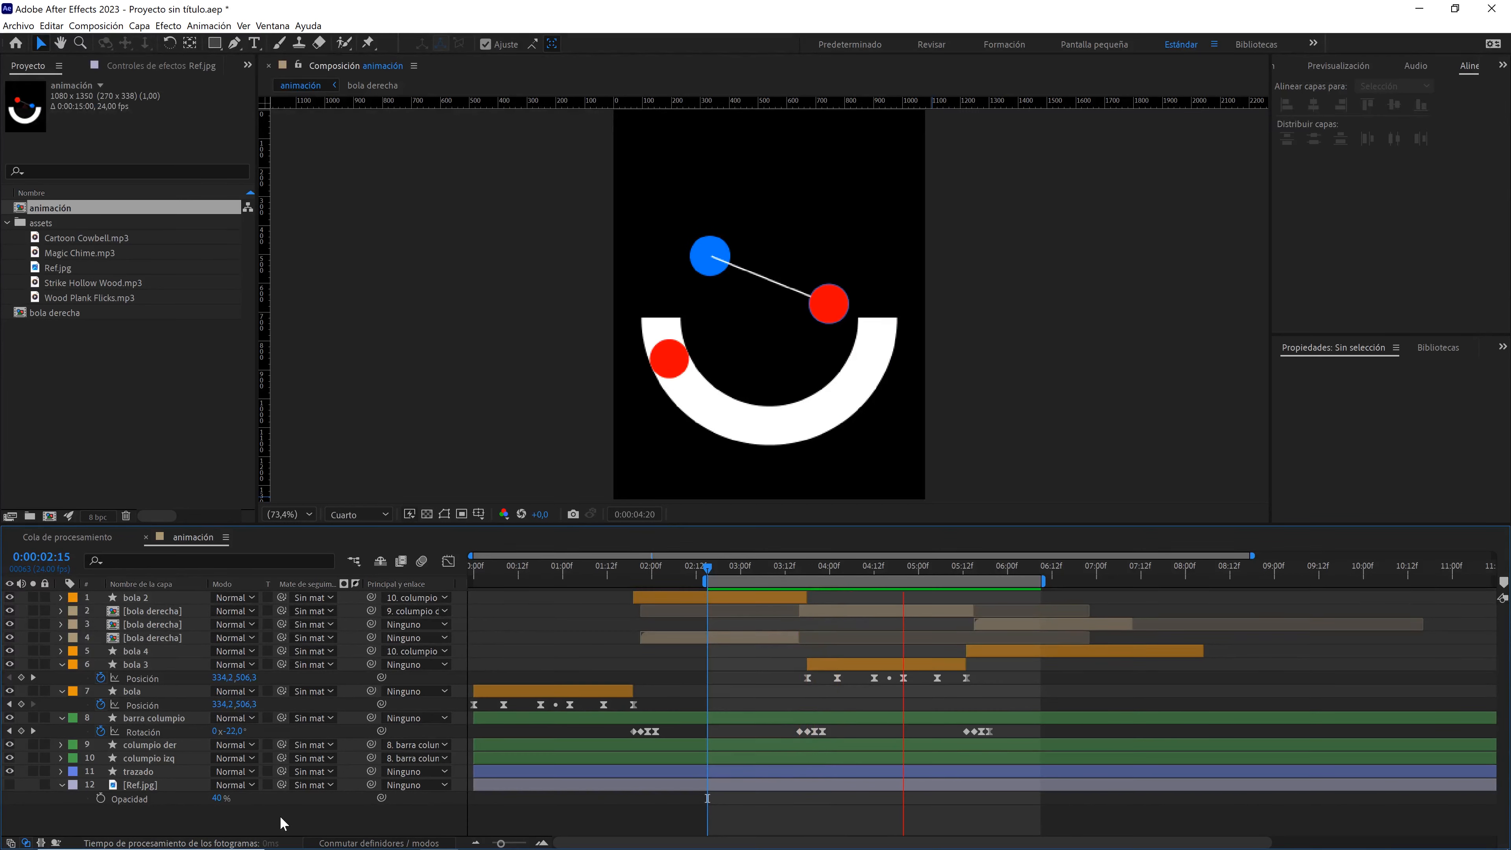
{"action": "key", "text": "space"}
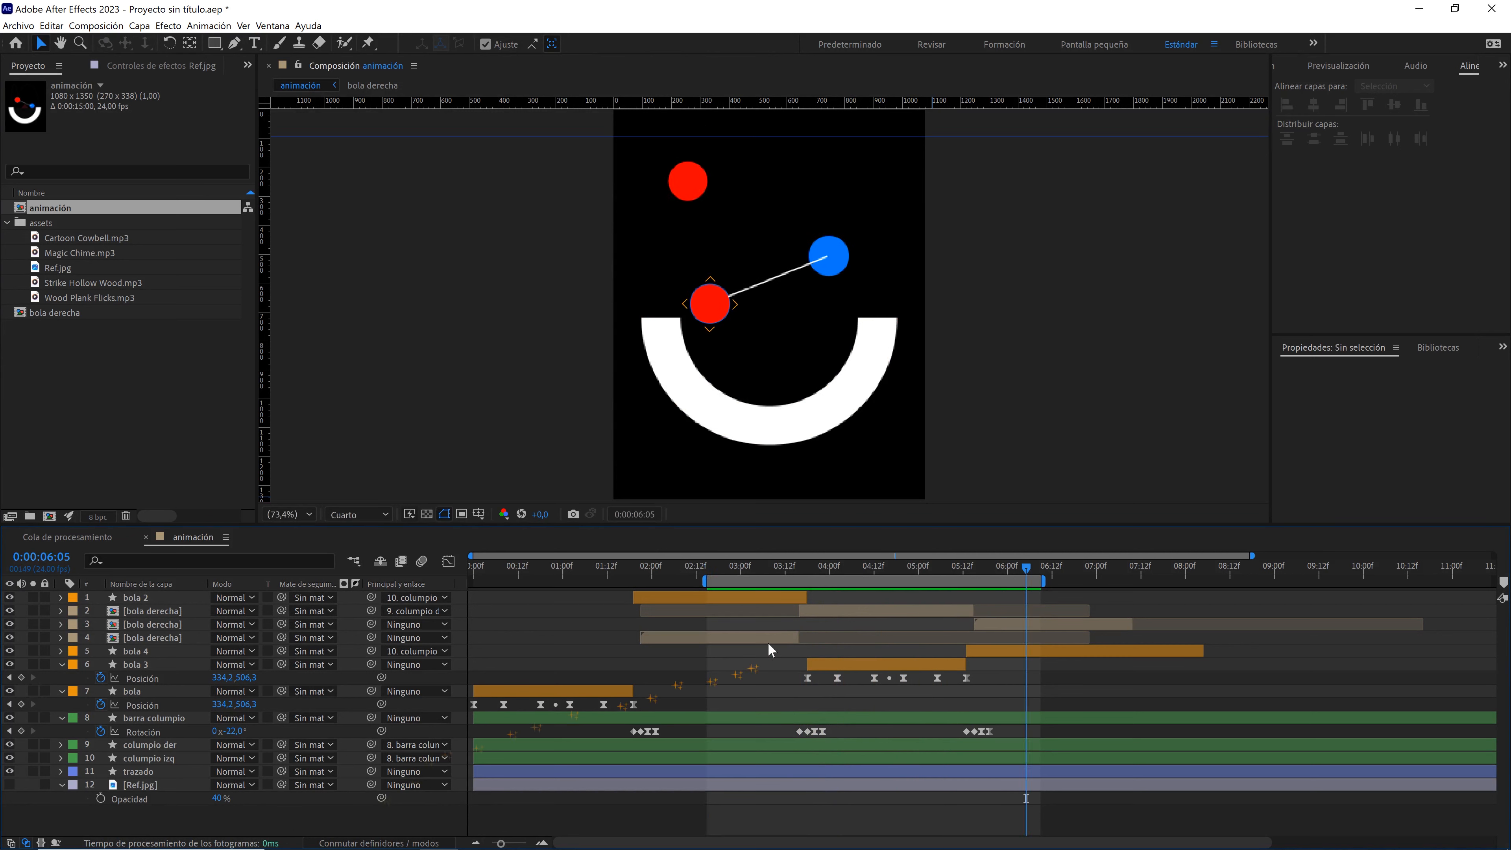
- Move barra columpio, columpio der and columpio izq together above all the ball layers in the layer stack
{"action": "left_click_drag", "start_coordinate": [899, 568], "coordinate": [819, 566]}
{"action": "left_click", "coordinate": [150, 718]}
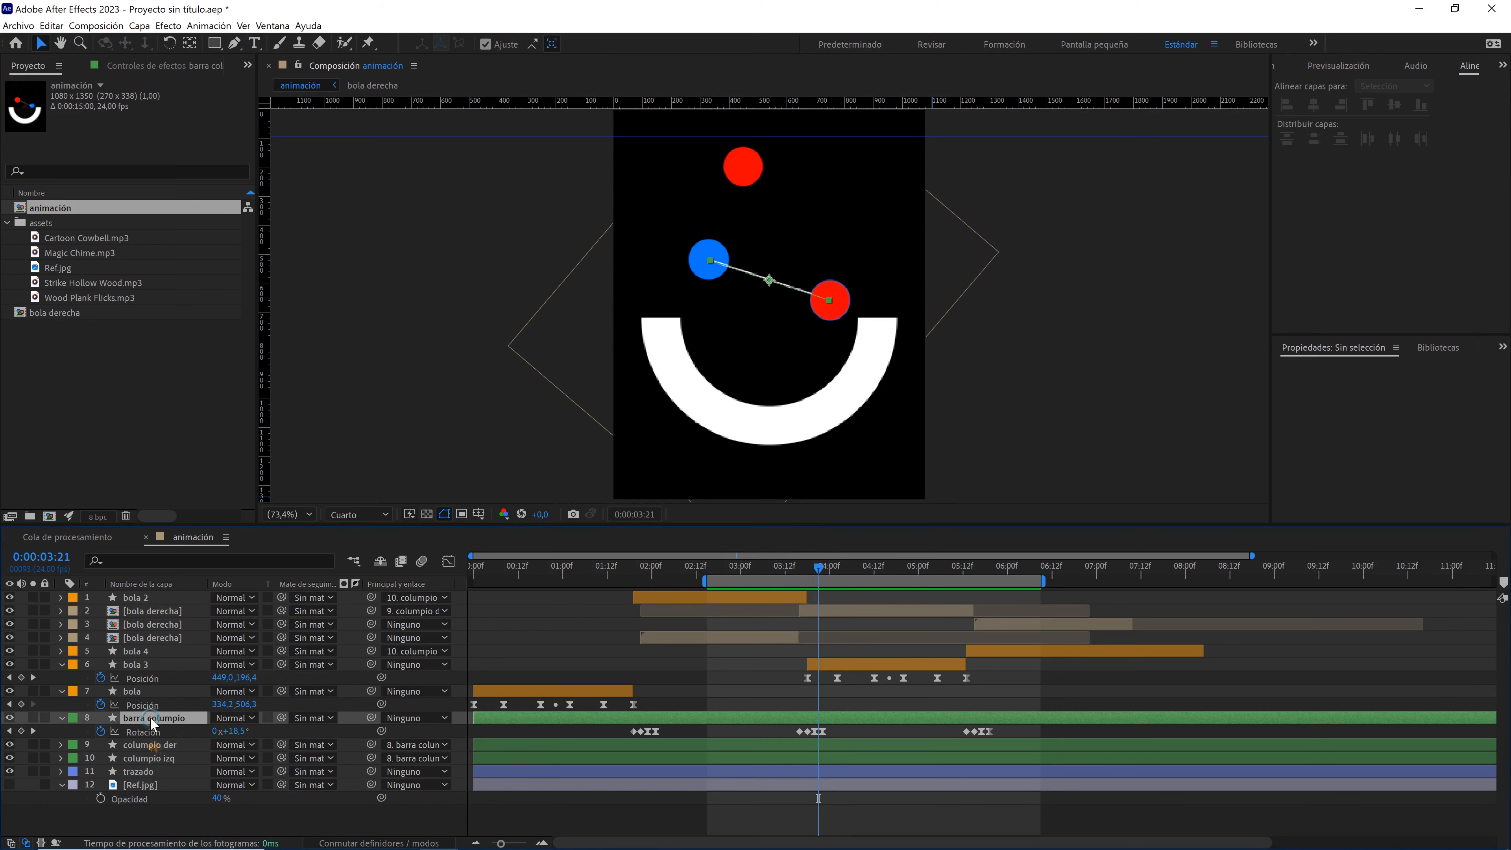
{"action": "left_click", "coordinate": [146, 755], "text": "shift"}
{"action": "left_click_drag", "start_coordinate": [158, 716], "coordinate": [160, 602]}
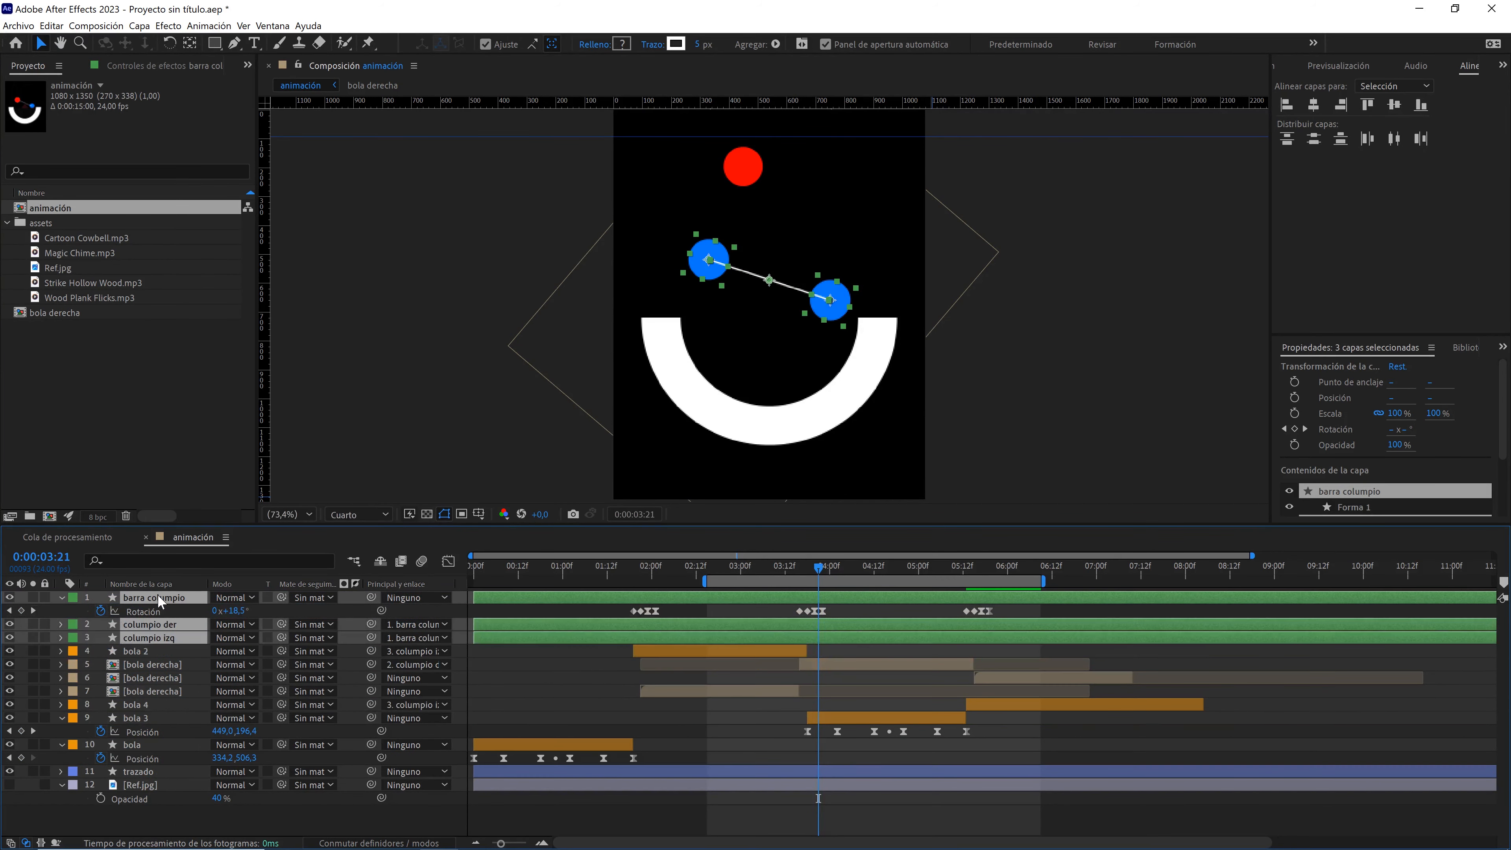
- At 0:00:04:13, convert columpio izq's elliptical path to an editable Bezier path
{"action": "left_click_drag", "start_coordinate": [815, 575], "coordinate": [878, 566]}
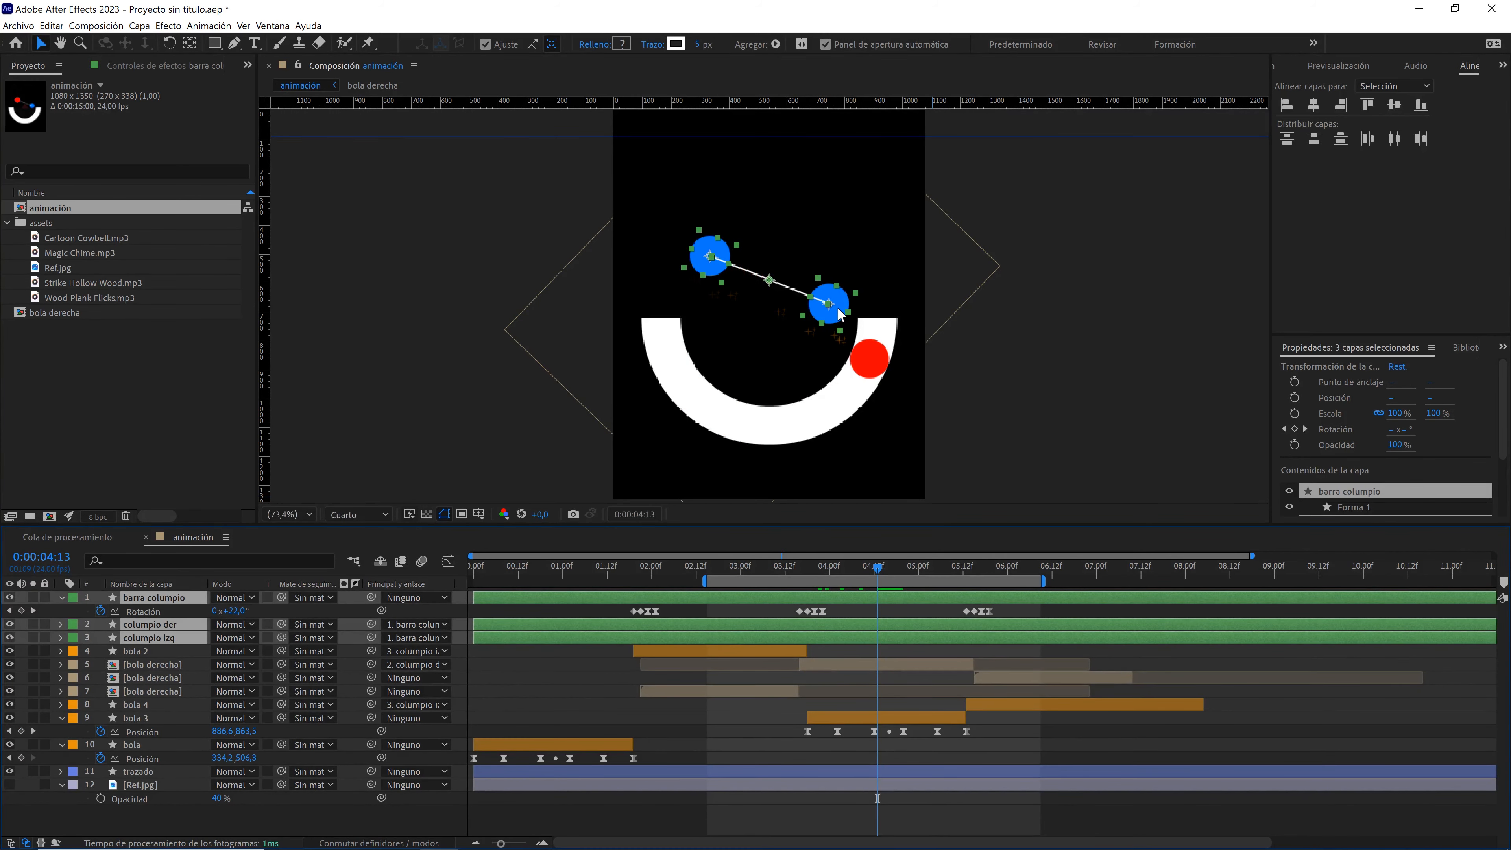
{"action": "left_click", "coordinate": [853, 610]}
{"action": "scroll", "coordinate": [737, 251], "scroll_direction": "up", "scroll_amount": 3}
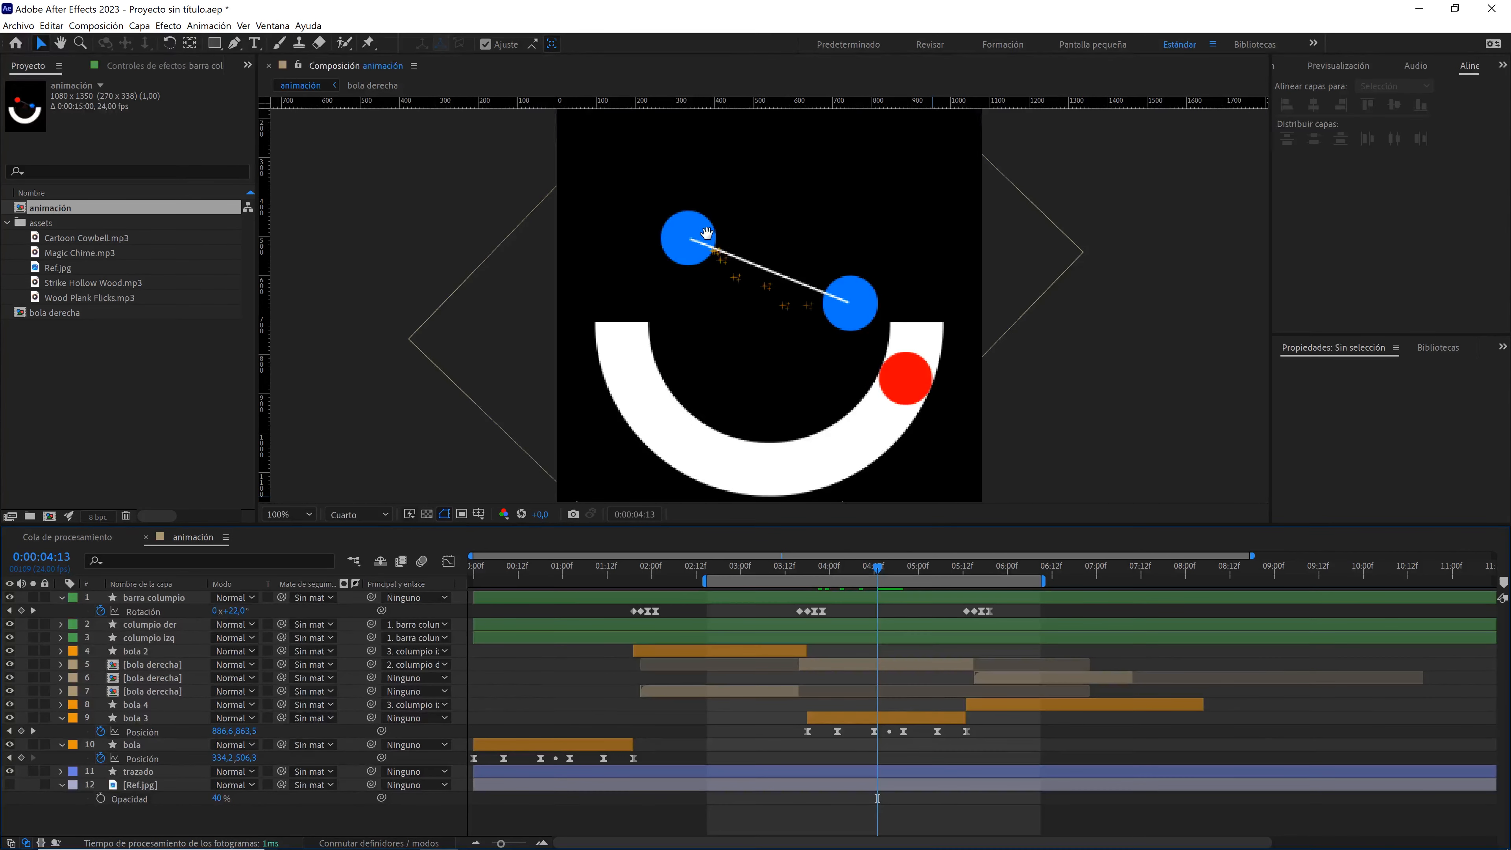
{"action": "left_click", "coordinate": [738, 251]}
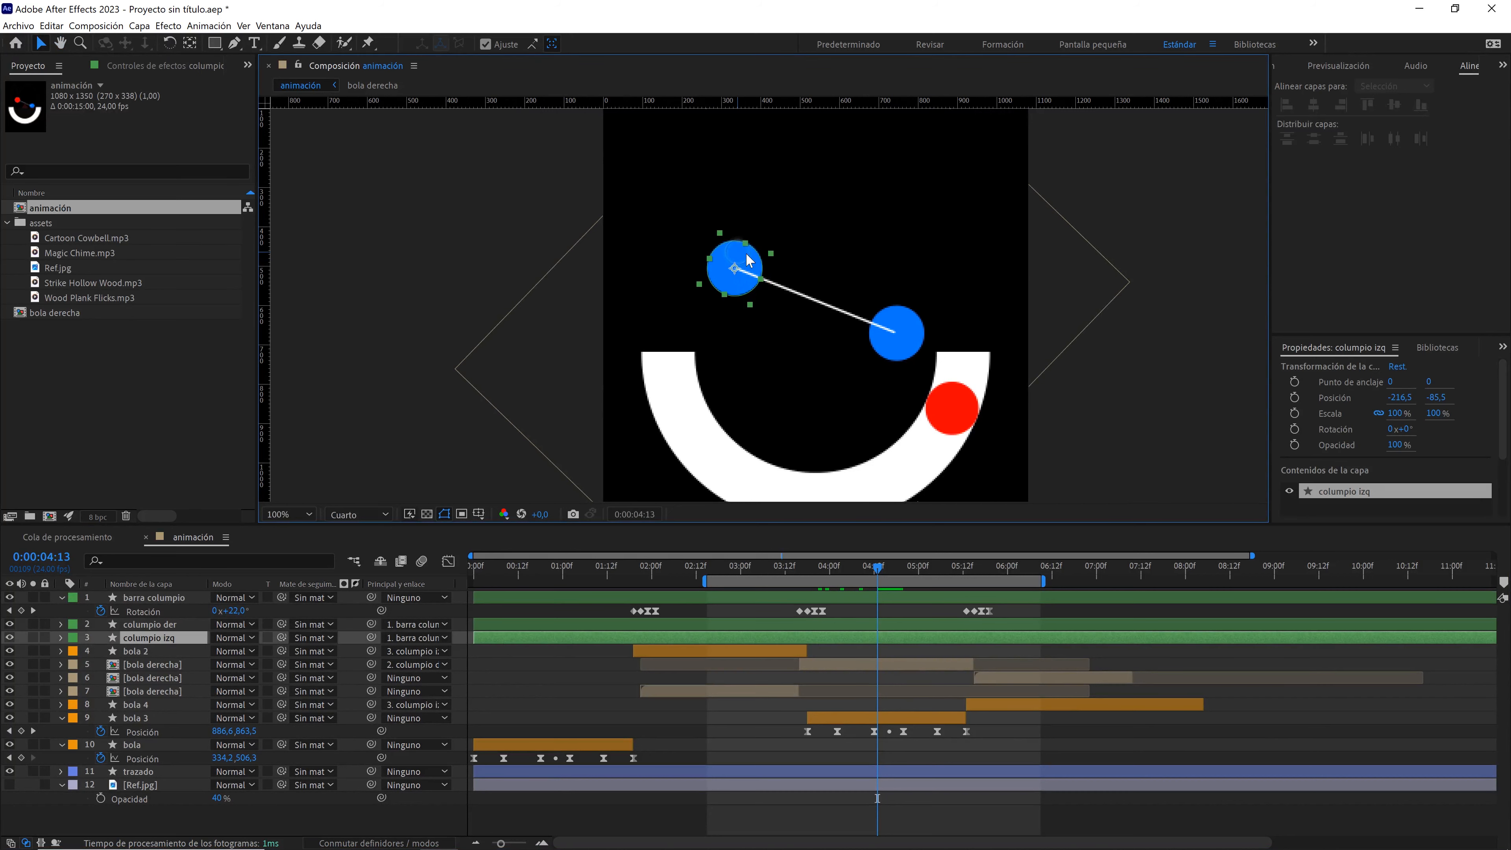
{"action": "left_click", "coordinate": [60, 638]}
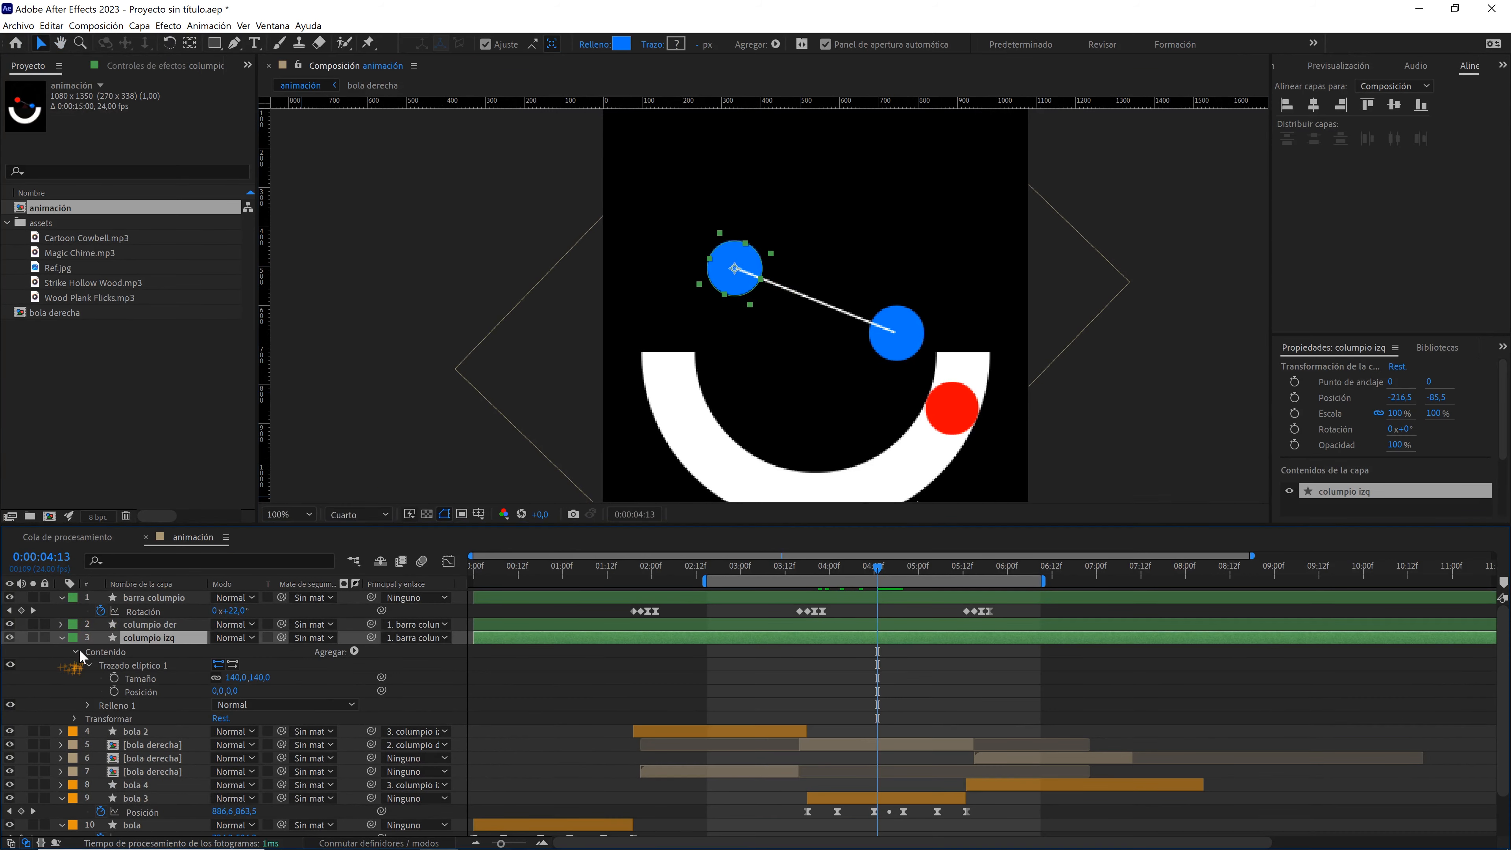
{"action": "right_click", "coordinate": [129, 663]}
{"action": "left_click", "coordinate": [219, 707]}
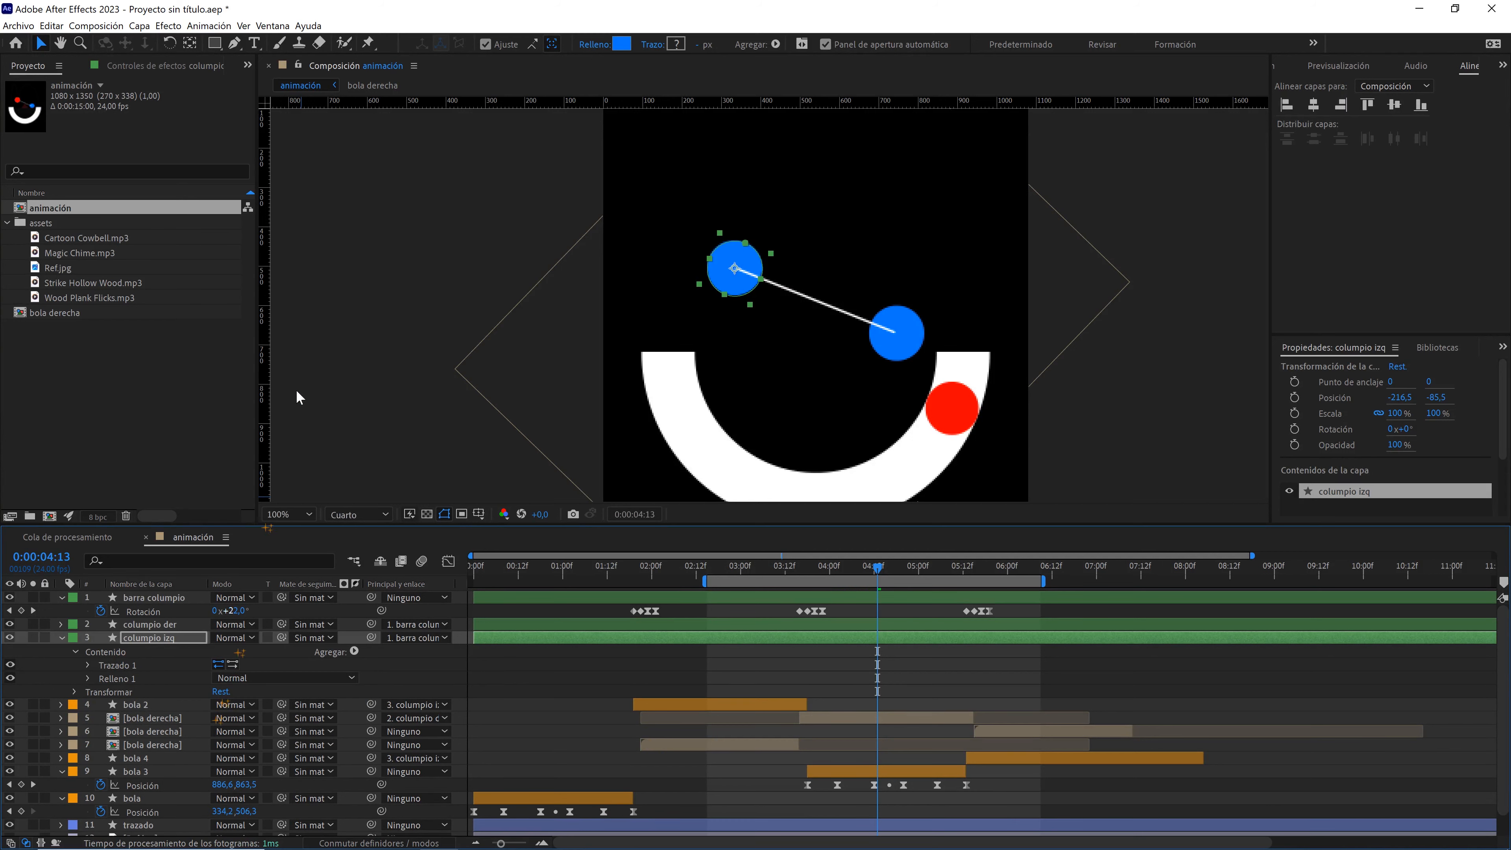
- Set the preview resolution to Completa and delete the top vertex of columpio izq's circle with the Pen tool
{"action": "left_click", "coordinate": [234, 43]}
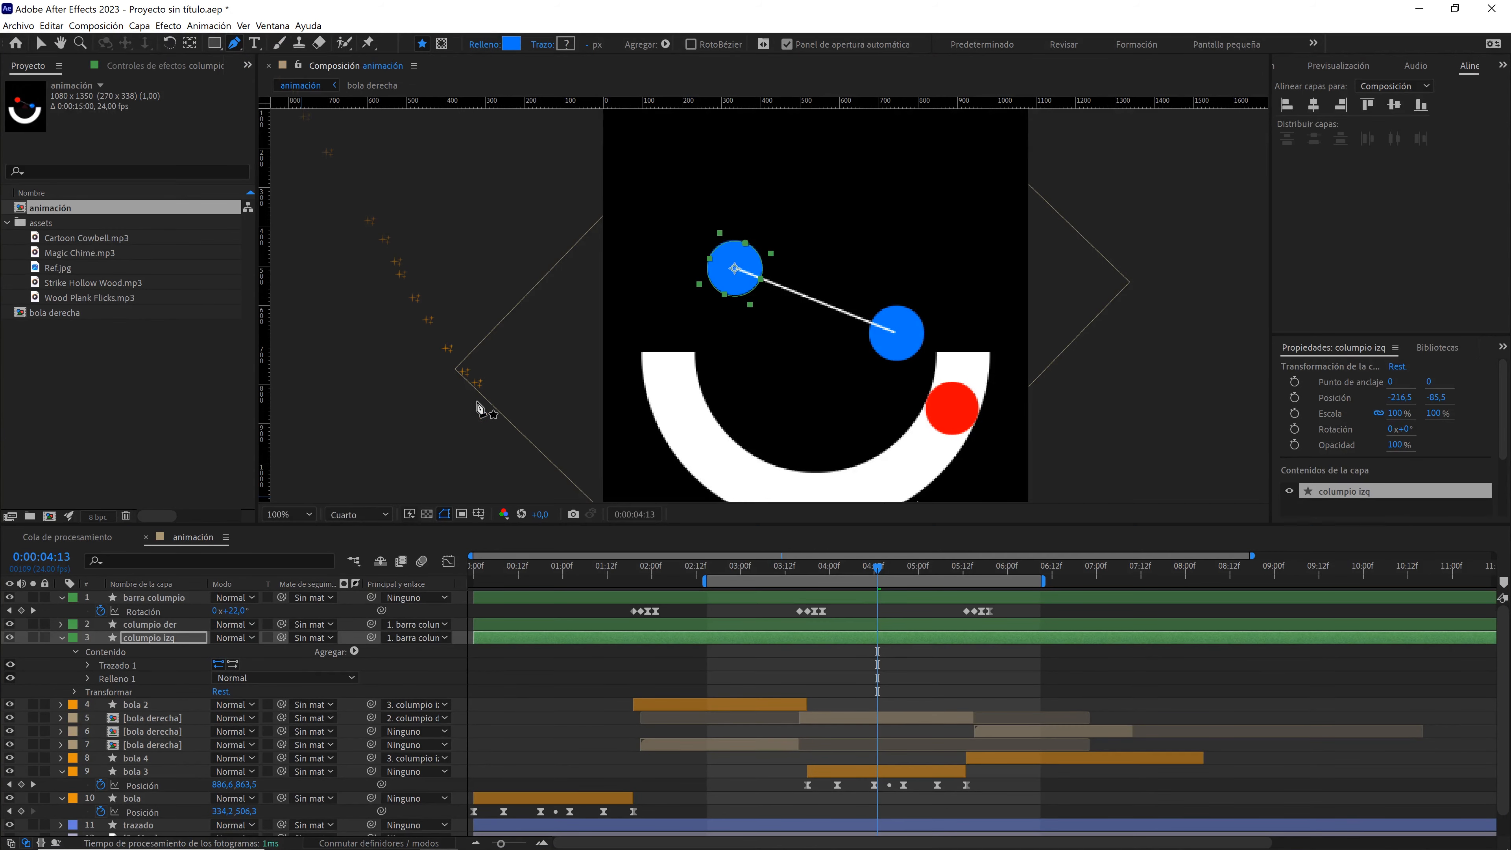
{"action": "left_click", "coordinate": [359, 515]}
{"action": "left_click", "coordinate": [370, 553]}
{"action": "scroll", "coordinate": [708, 303], "scroll_direction": "up", "scroll_amount": 1}
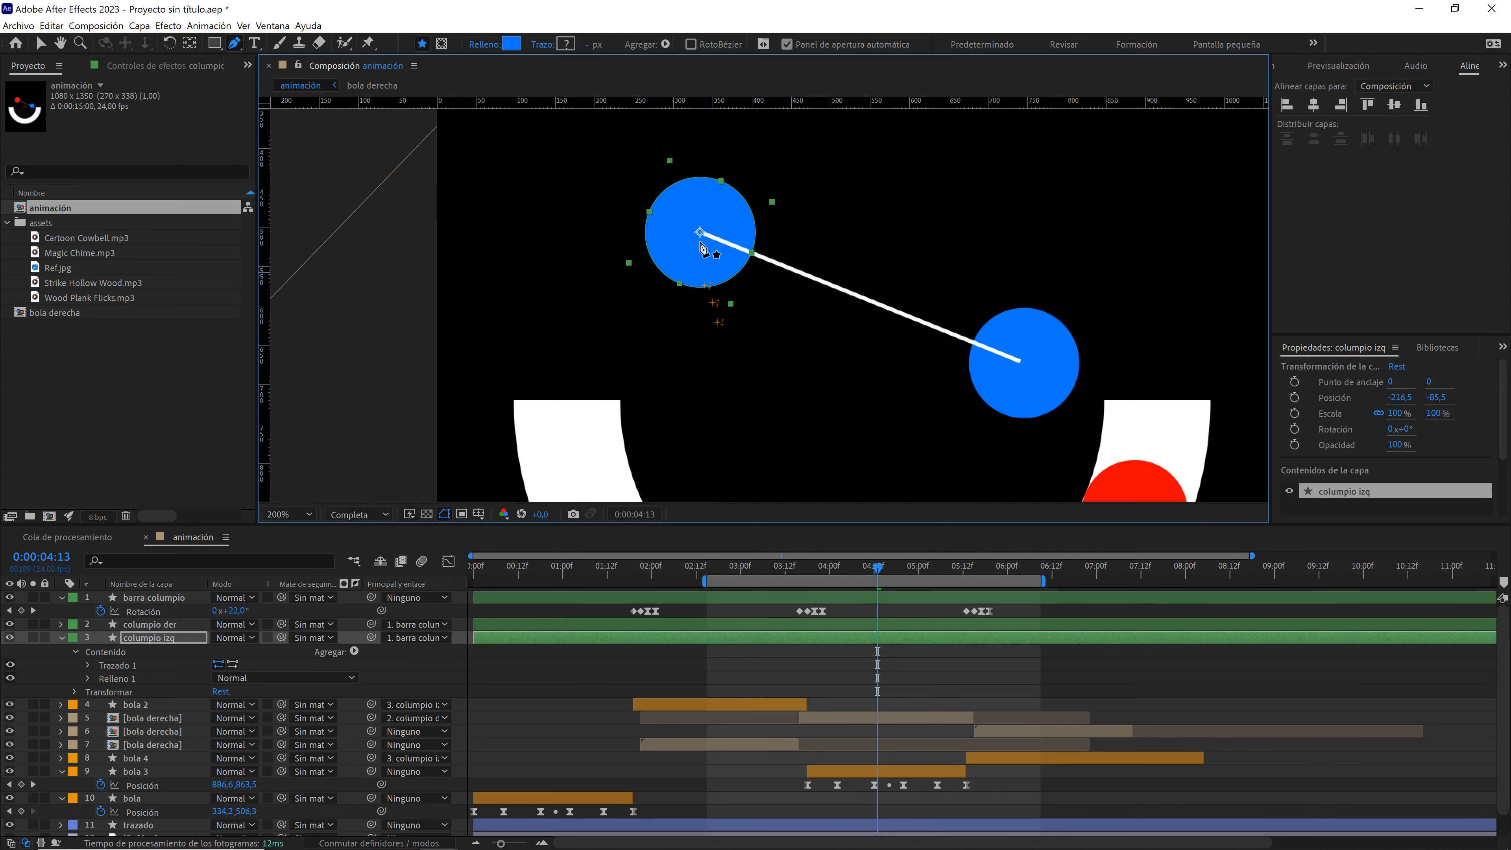
{"action": "left_click_drag", "start_coordinate": [700, 228], "coordinate": [723, 301]}
{"action": "left_click", "coordinate": [744, 260]}
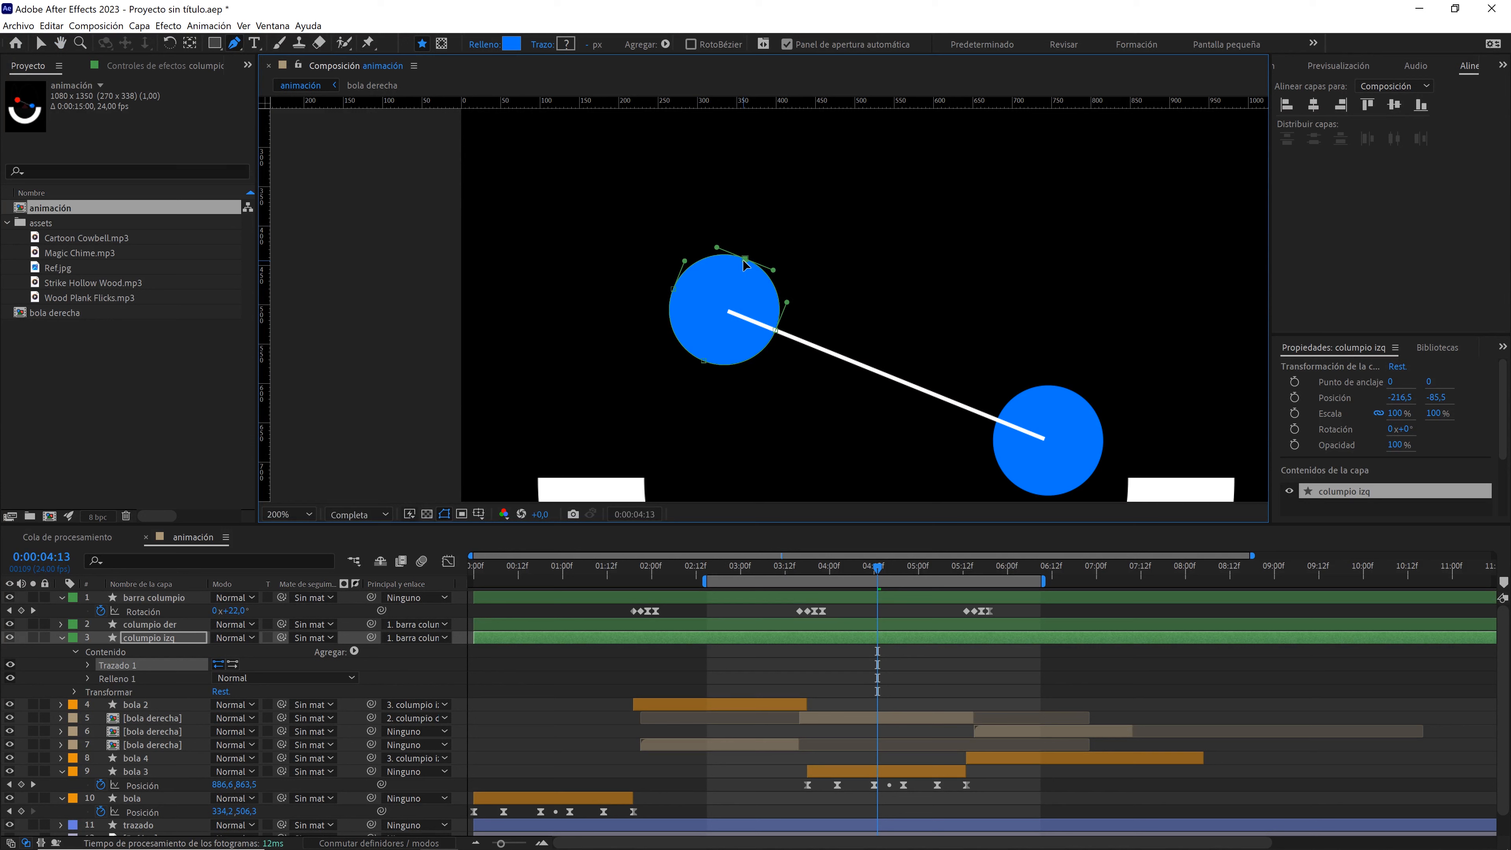
{"action": "key", "text": "Delete"}
{"action": "scroll", "coordinate": [811, 341], "scroll_direction": "up", "scroll_amount": 1}
{"action": "left_click", "coordinate": [782, 356]}
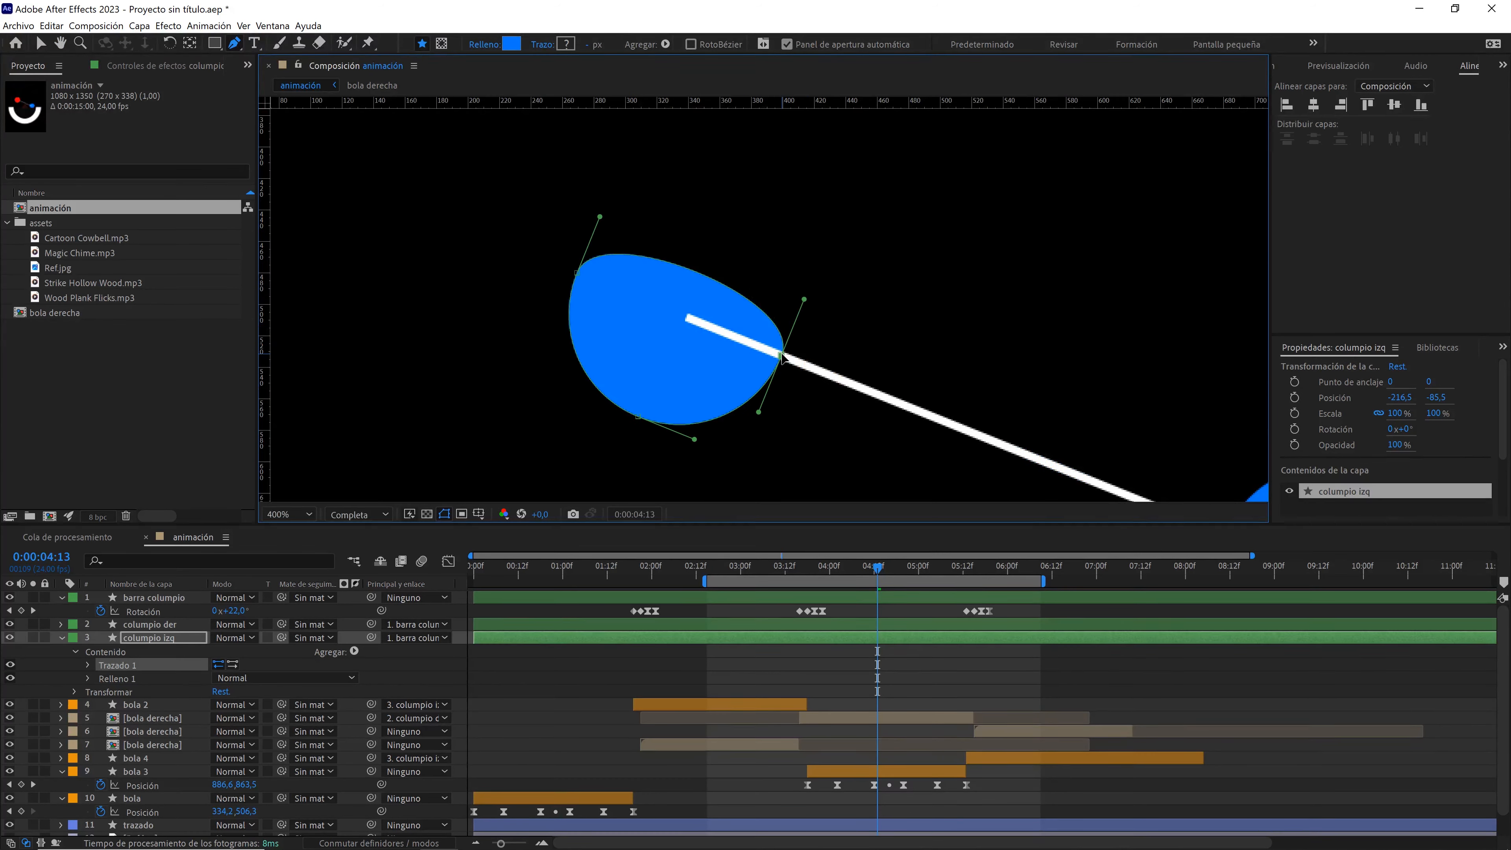
- Collapse the upper Bezier handles of columpio izq's two side vertices onto their points to form a flat-topped half circle
{"action": "key", "text": "alt"}
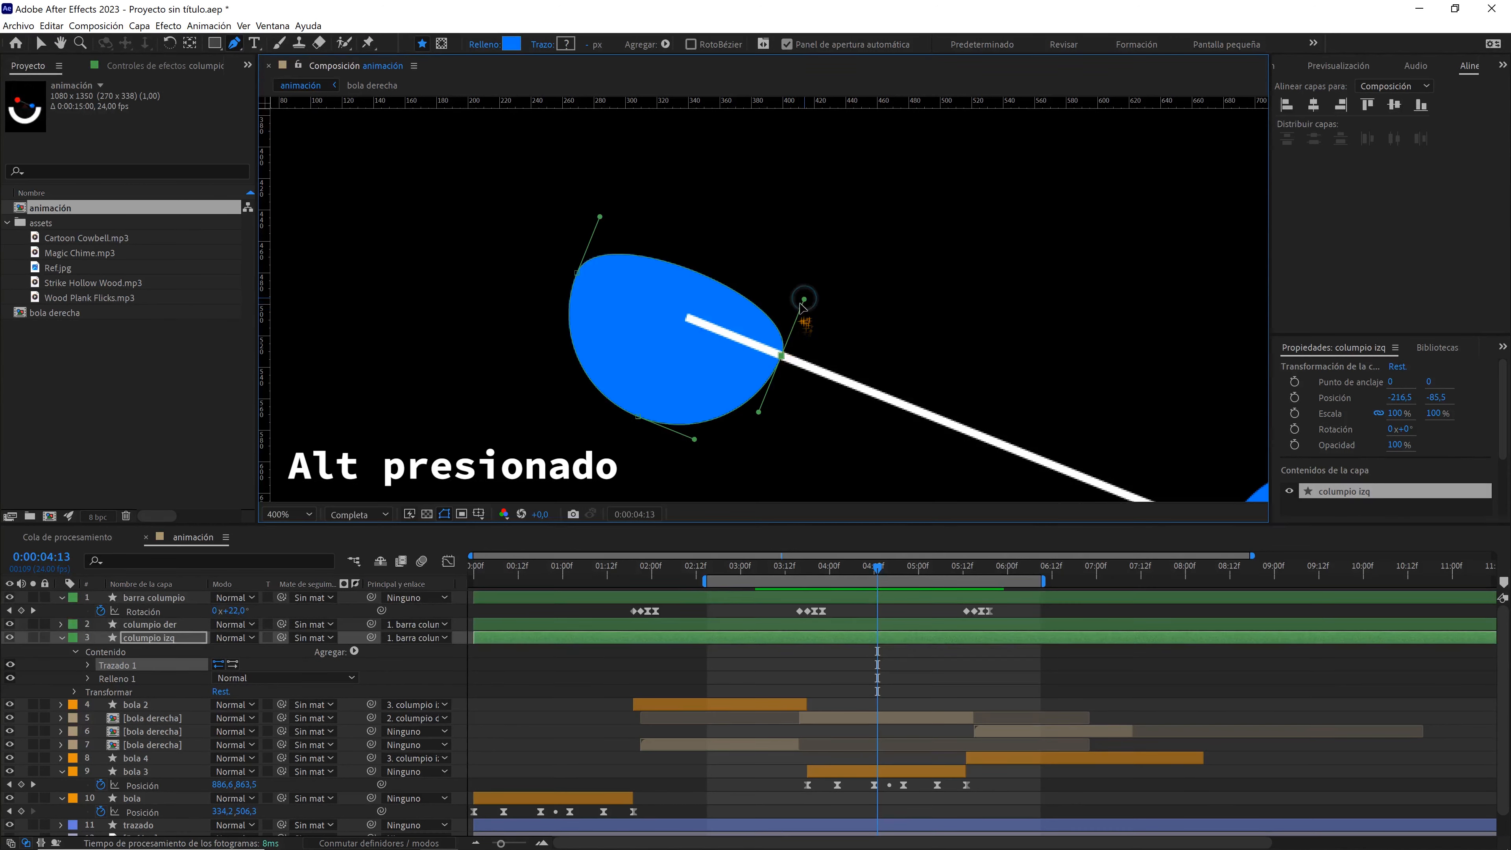
{"action": "left_click_drag", "start_coordinate": [803, 299], "coordinate": [776, 348]}
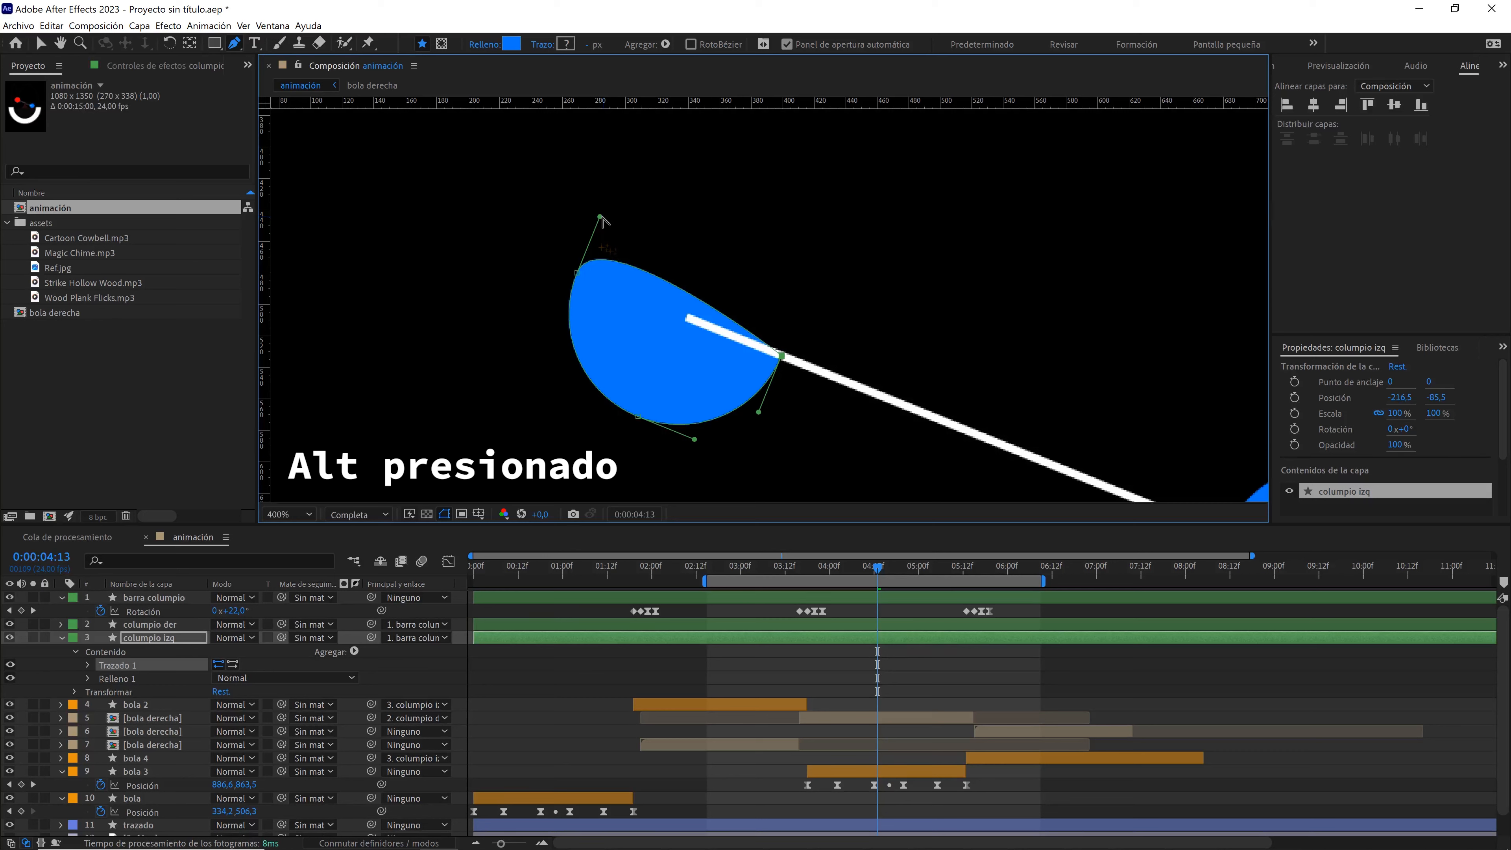
{"action": "left_click_drag", "start_coordinate": [603, 221], "coordinate": [581, 271]}
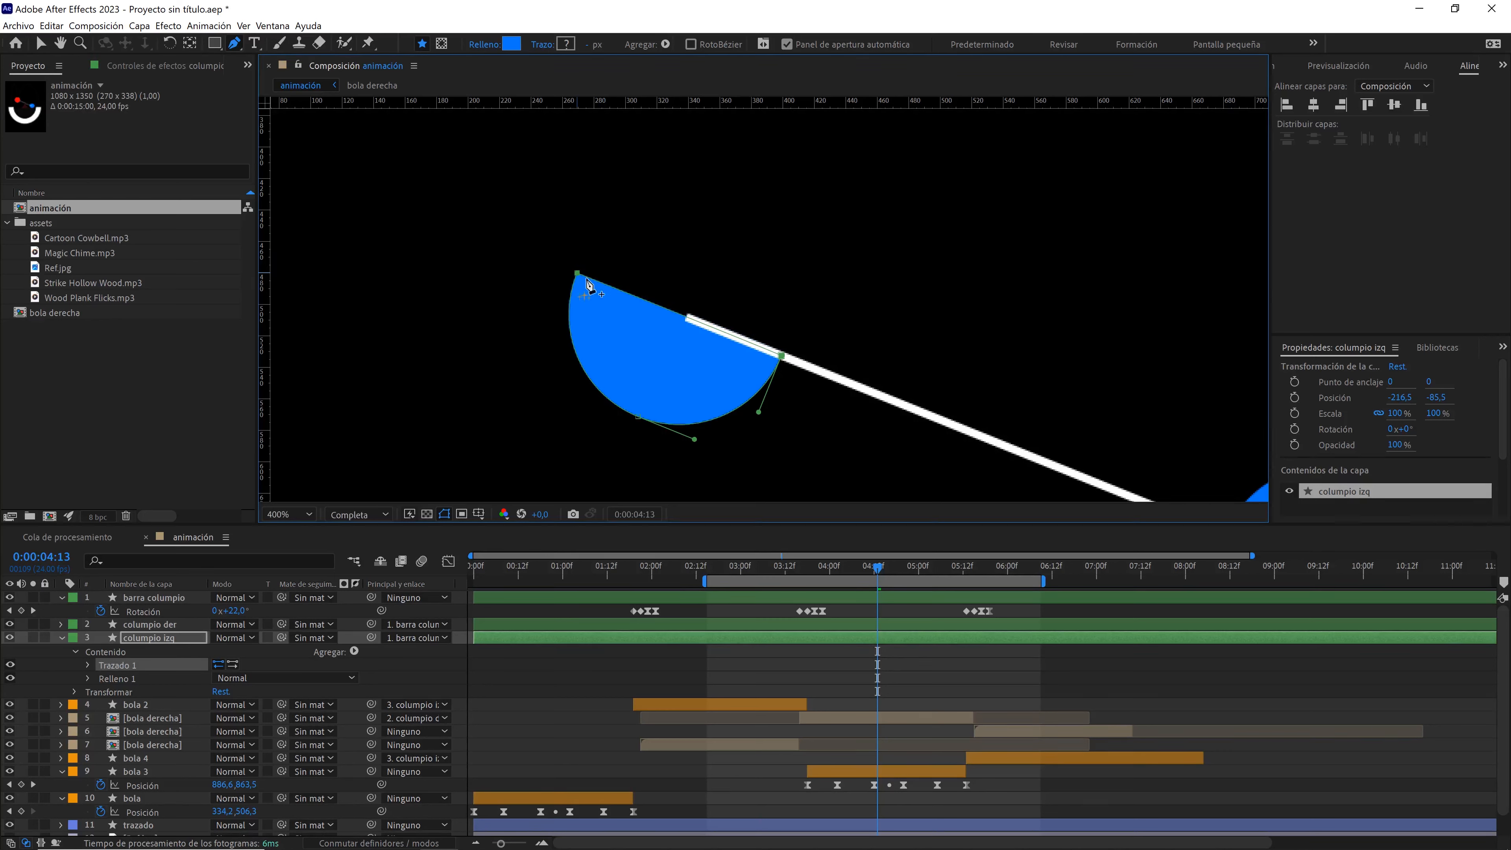
- Convert columpio der's elliptical path to an editable Bezier path
{"action": "key", "text": "comma"}
{"action": "left_click_drag", "start_coordinate": [881, 378], "coordinate": [713, 313]}
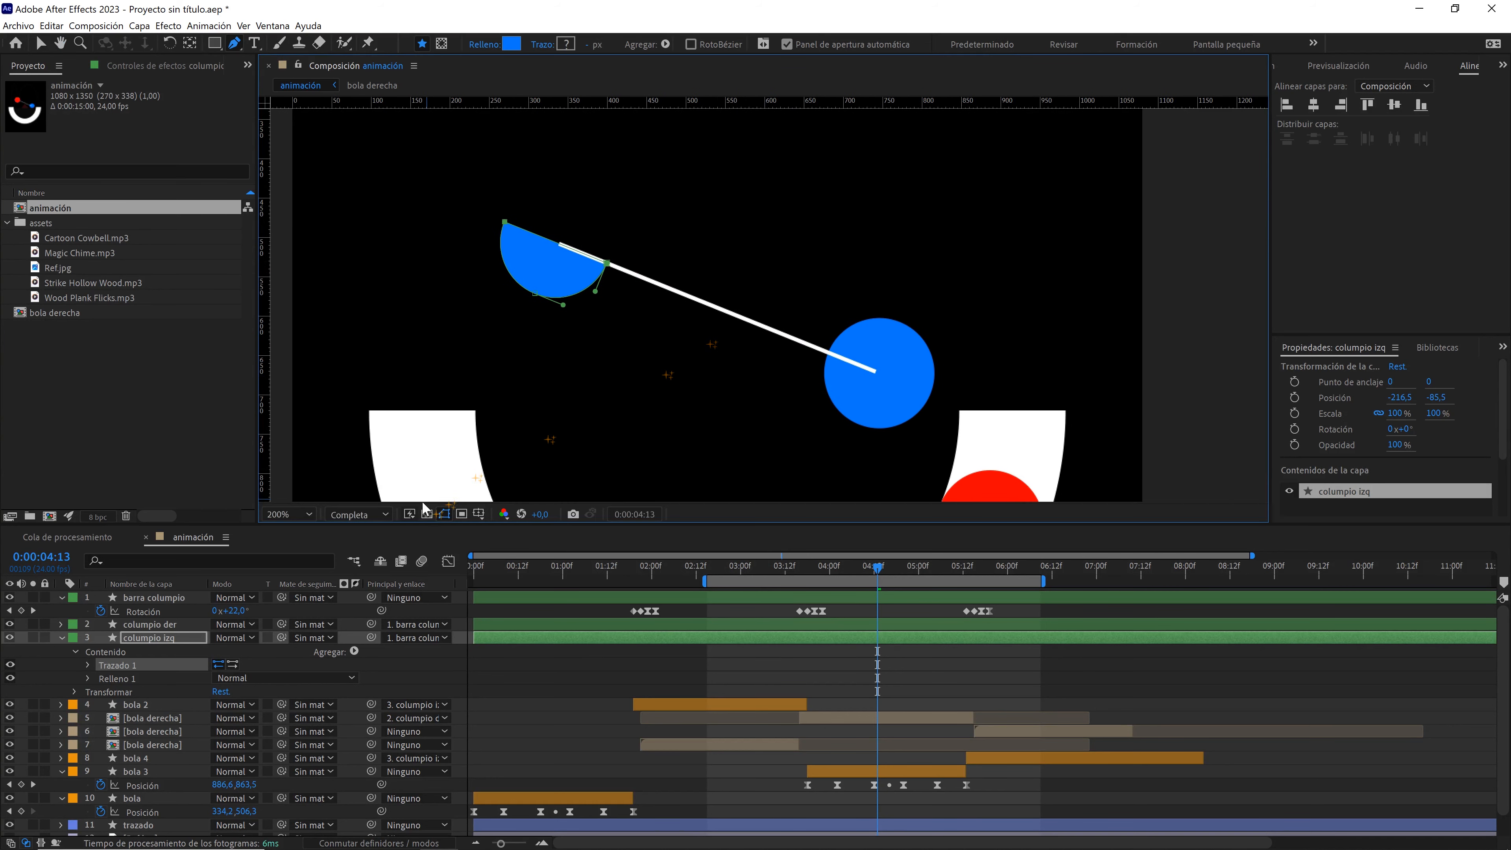
{"action": "key", "text": "v"}
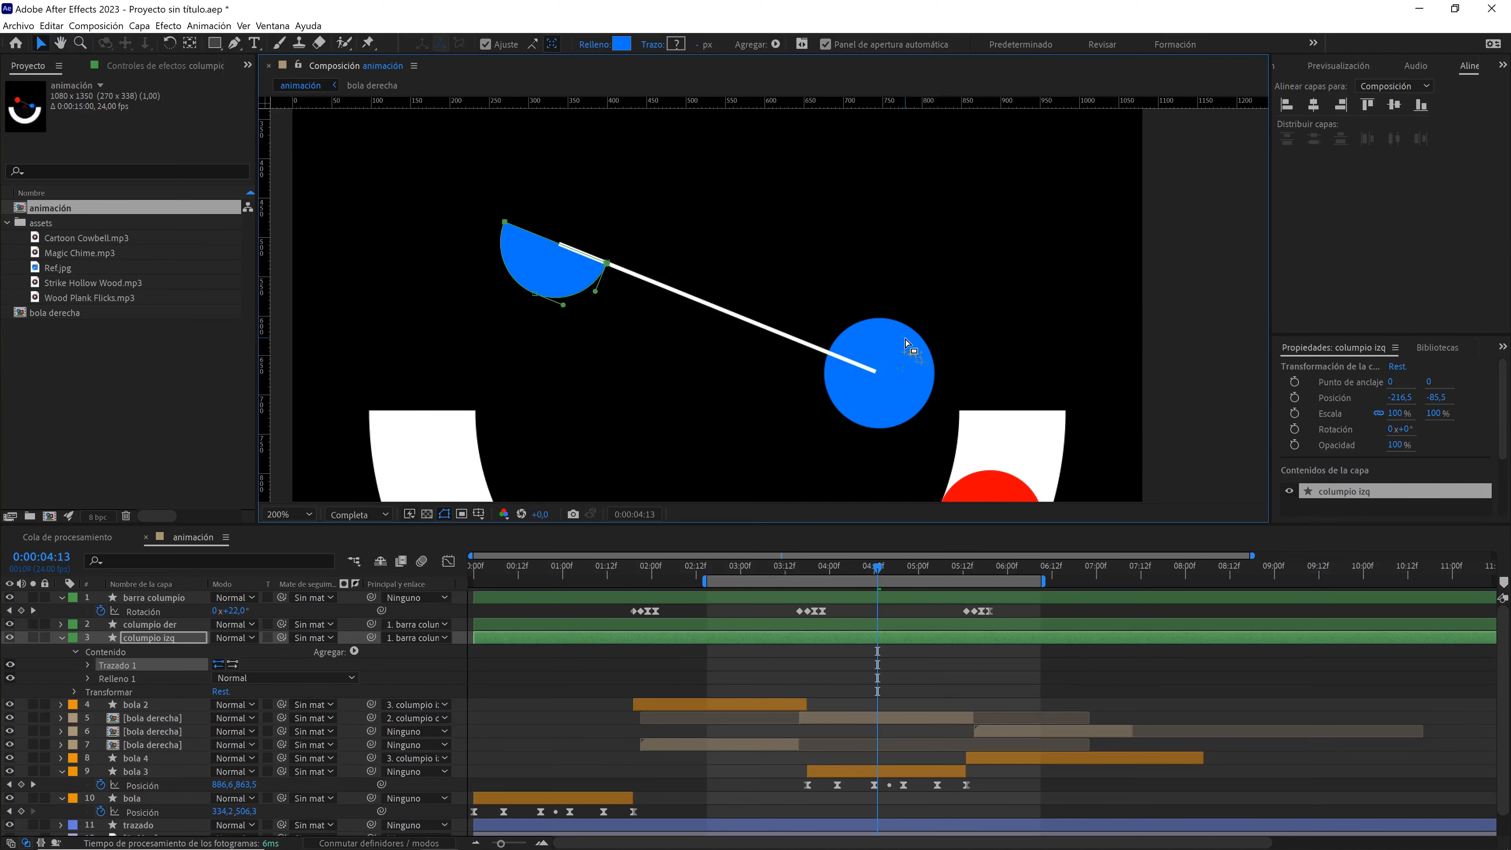
{"action": "left_click", "coordinate": [904, 337]}
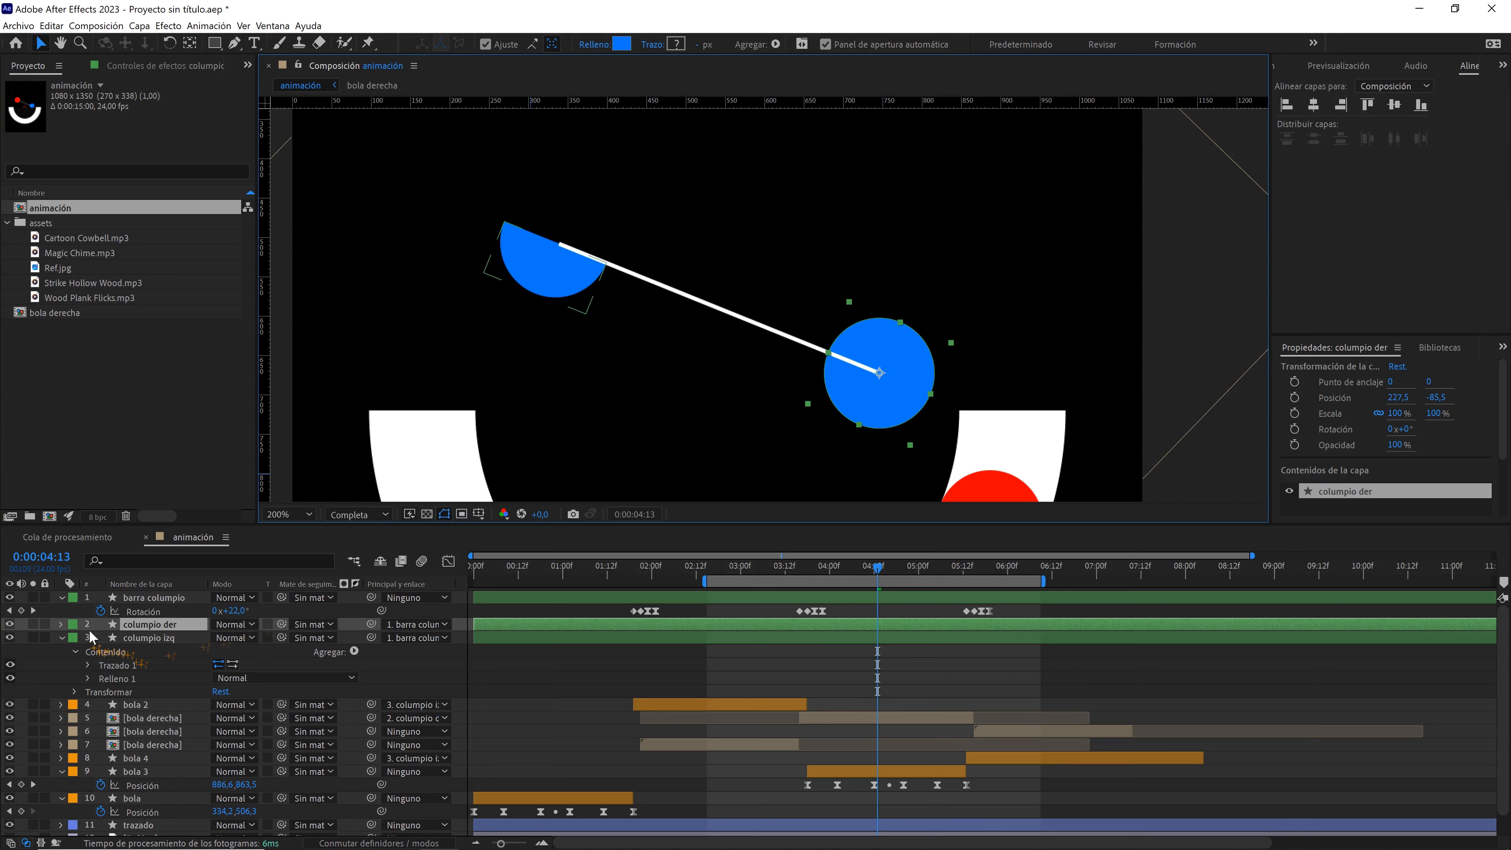
{"action": "left_click", "coordinate": [60, 625]}
{"action": "left_click", "coordinate": [74, 639]}
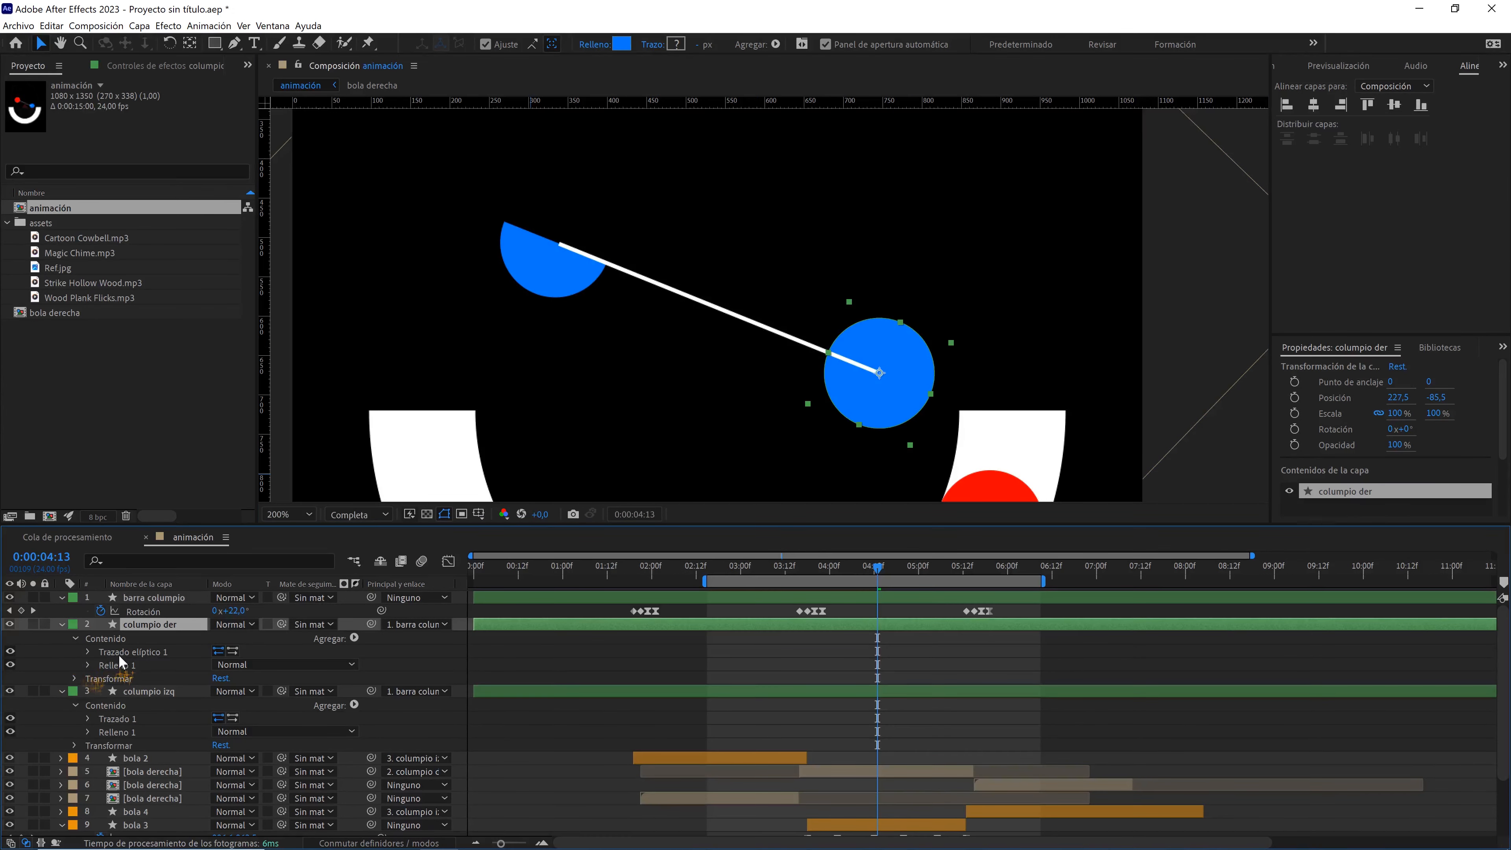
{"action": "right_click", "coordinate": [125, 651]}
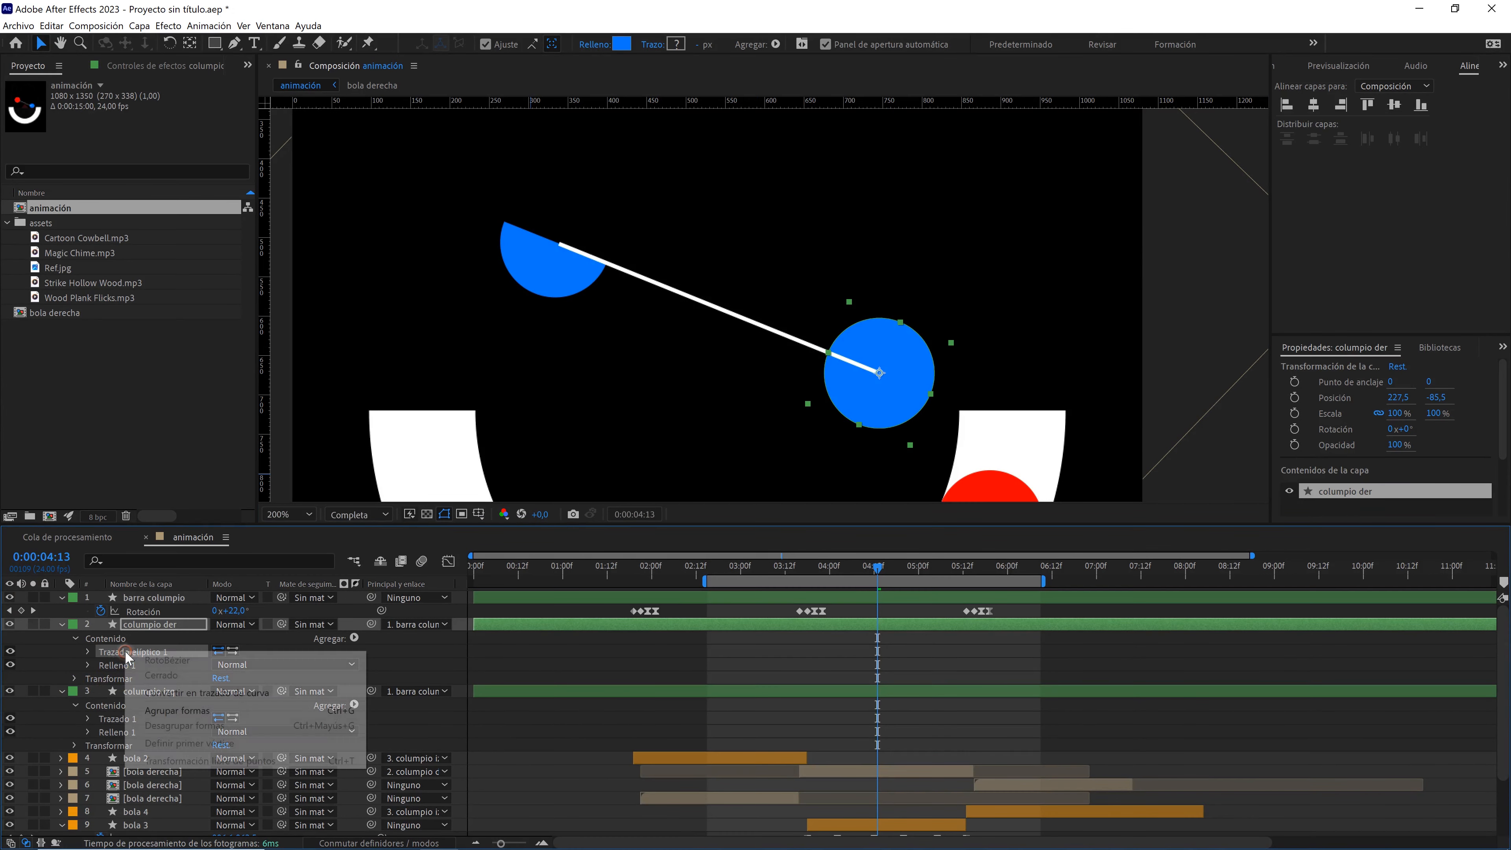
{"action": "left_click", "coordinate": [190, 692]}
- Delete the top vertex of columpio der's circle with the Pen tool
{"action": "left_click", "coordinate": [233, 47]}
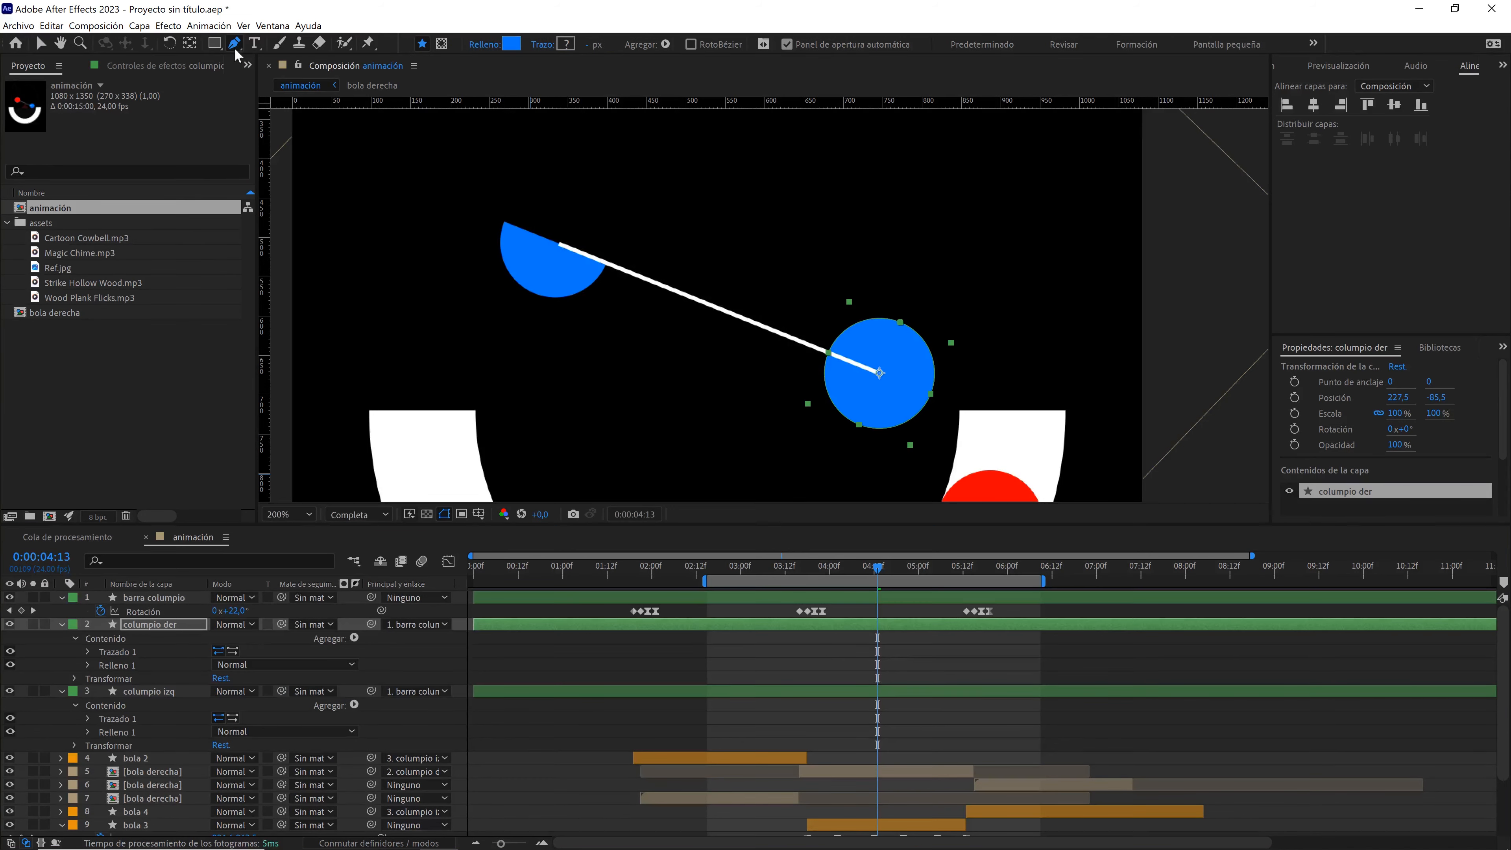
{"action": "scroll", "coordinate": [840, 276], "scroll_direction": "up", "scroll_amount": 1}
{"action": "key", "text": "space"}
{"action": "left_click_drag", "start_coordinate": [926, 296], "coordinate": [773, 241]}
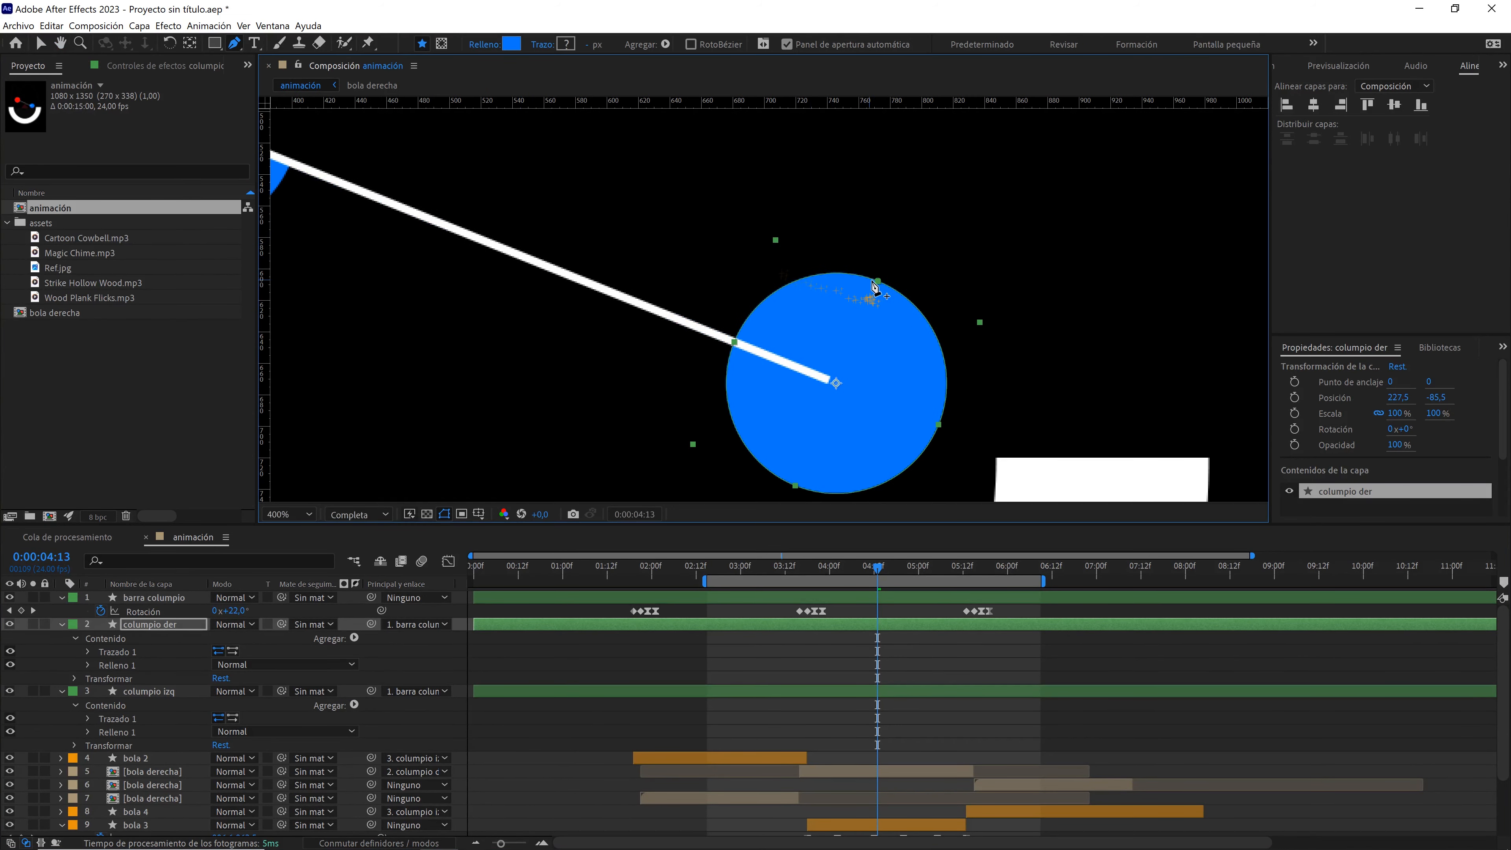
{"action": "left_click", "coordinate": [878, 282]}
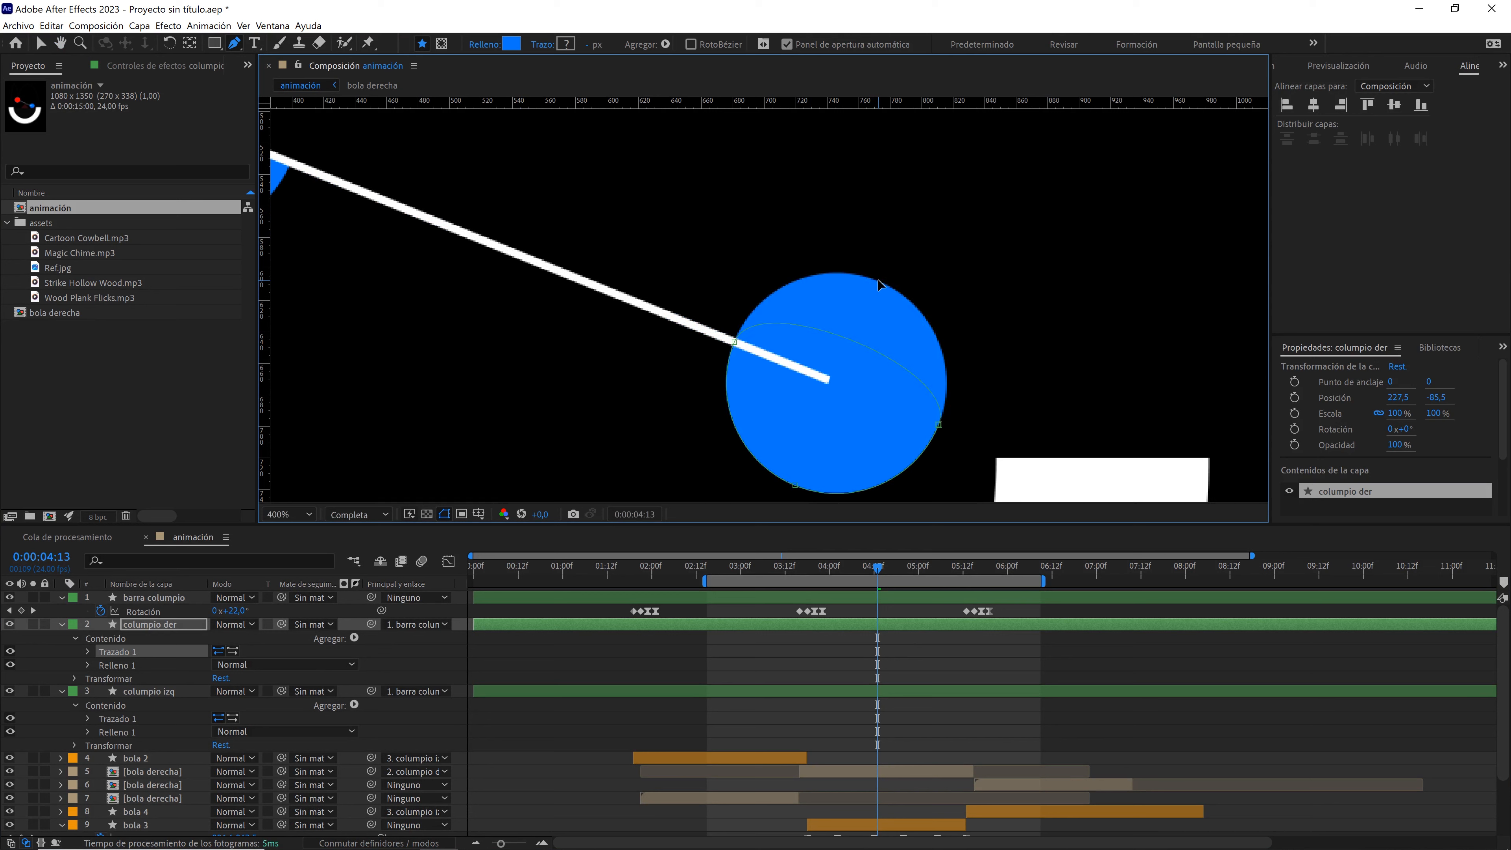
- Collapse the upper handles of columpio der's two side vertices onto their points, flattening its top into a half circle
{"action": "left_click_drag", "start_coordinate": [878, 281], "coordinate": [736, 341]}
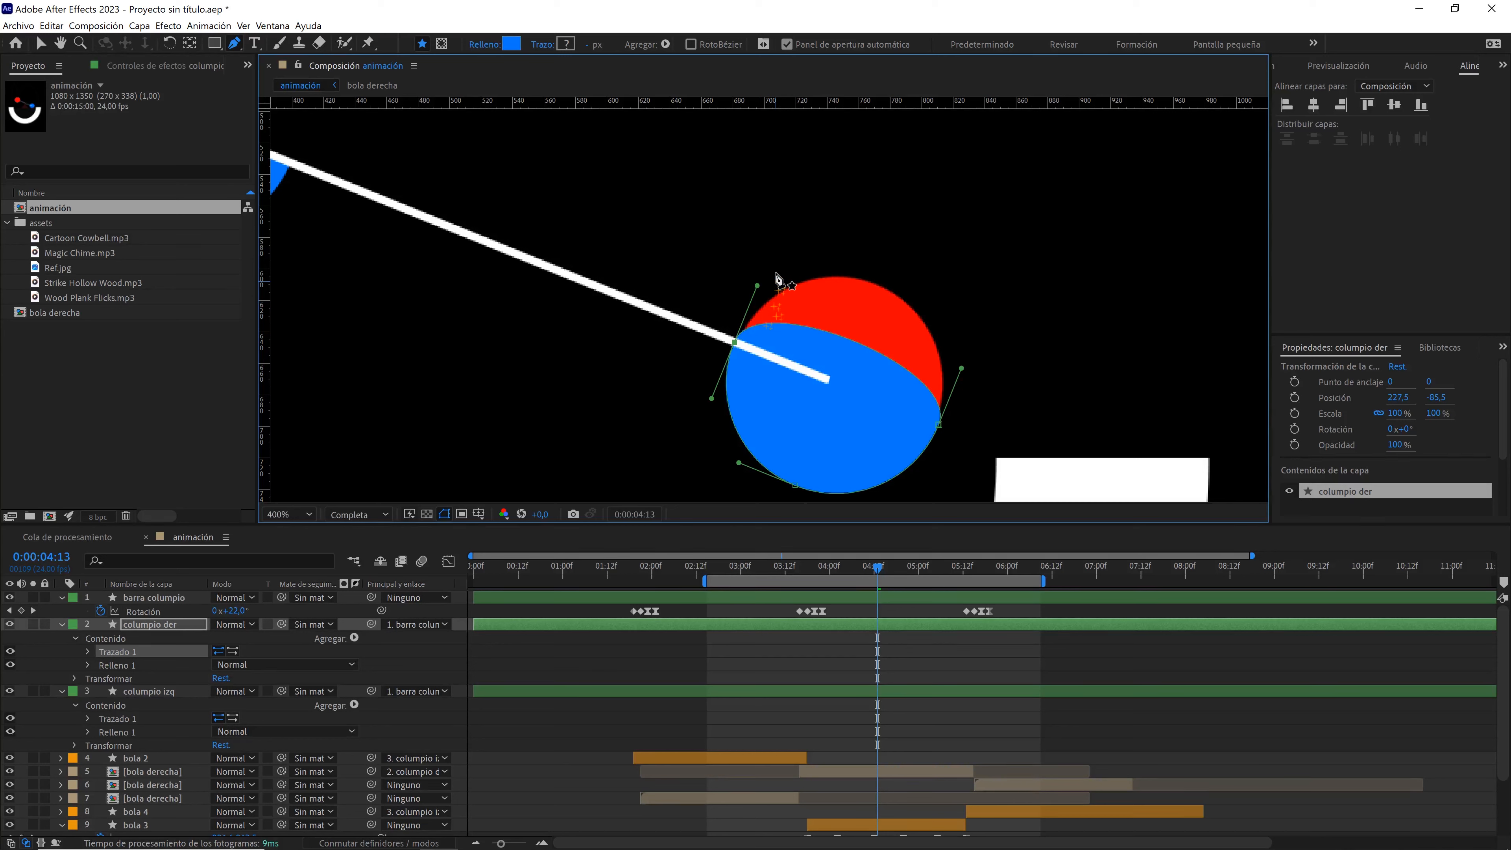
{"action": "left_click_drag", "start_coordinate": [758, 285], "coordinate": [735, 343]}
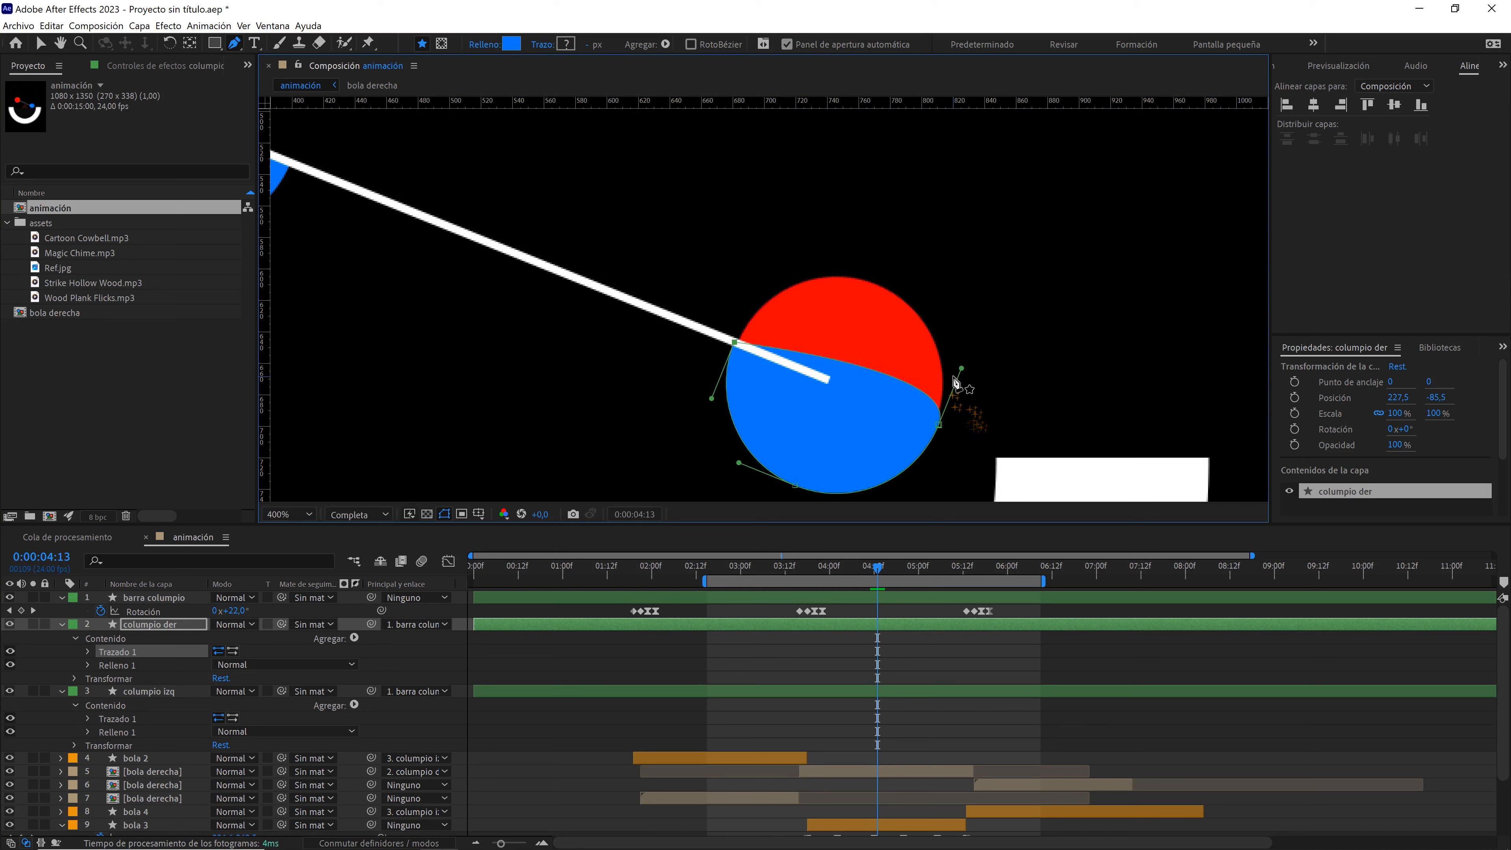
{"action": "left_click_drag", "start_coordinate": [962, 370], "coordinate": [939, 426]}
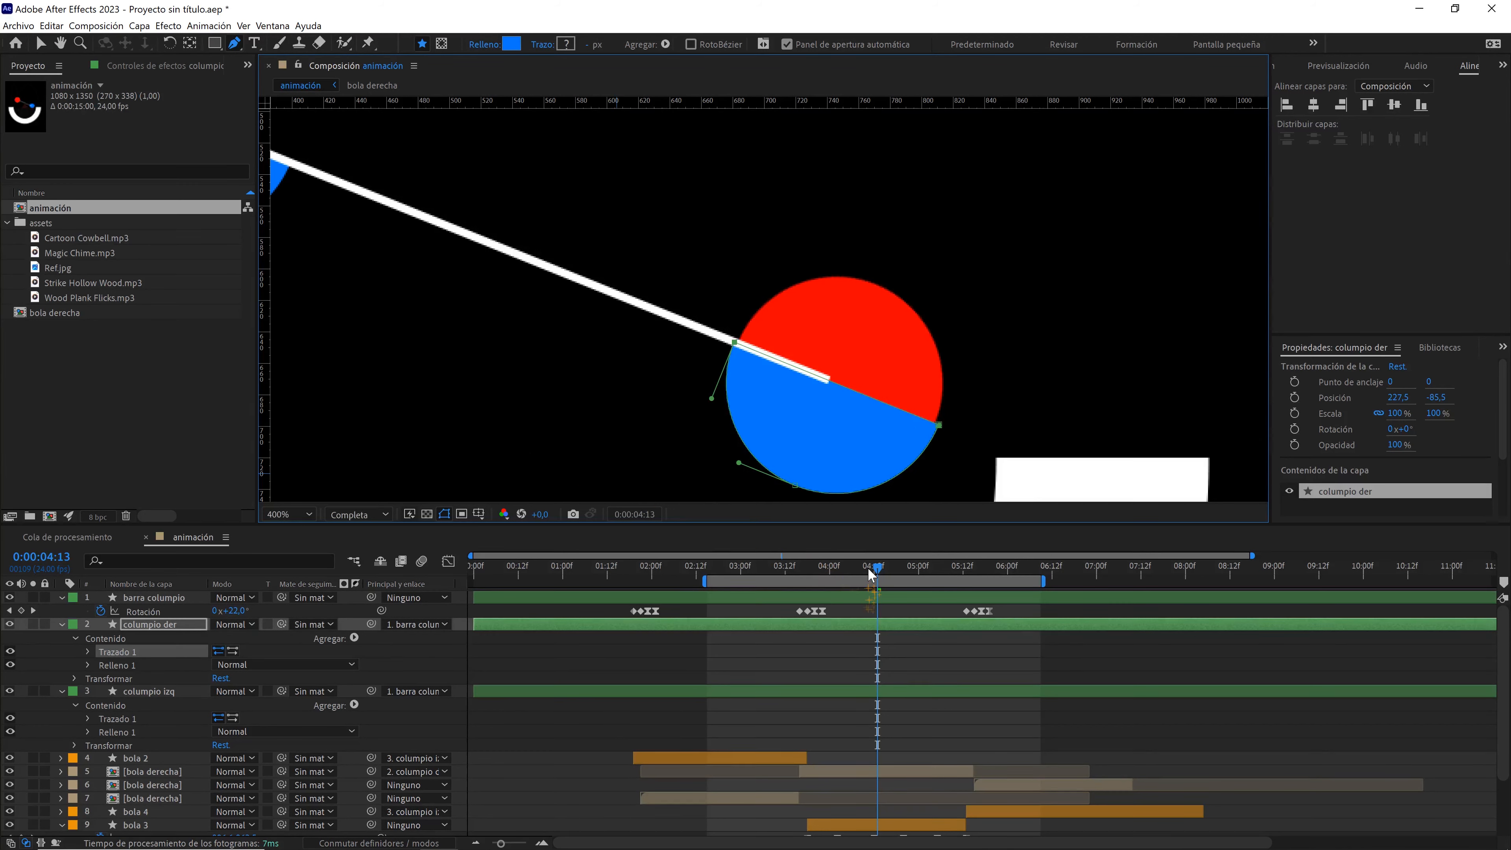
- Set barra columpio's rotation to 0° at 0:00:04:10 to level the seesaw bar
{"action": "mouse_move", "coordinate": [869, 569]}
{"action": "left_mouse_down"}
{"action": "mouse_move", "coordinate": [774, 575]}
{"action": "mouse_move", "coordinate": [868, 593]}
{"action": "left_mouse_up"}
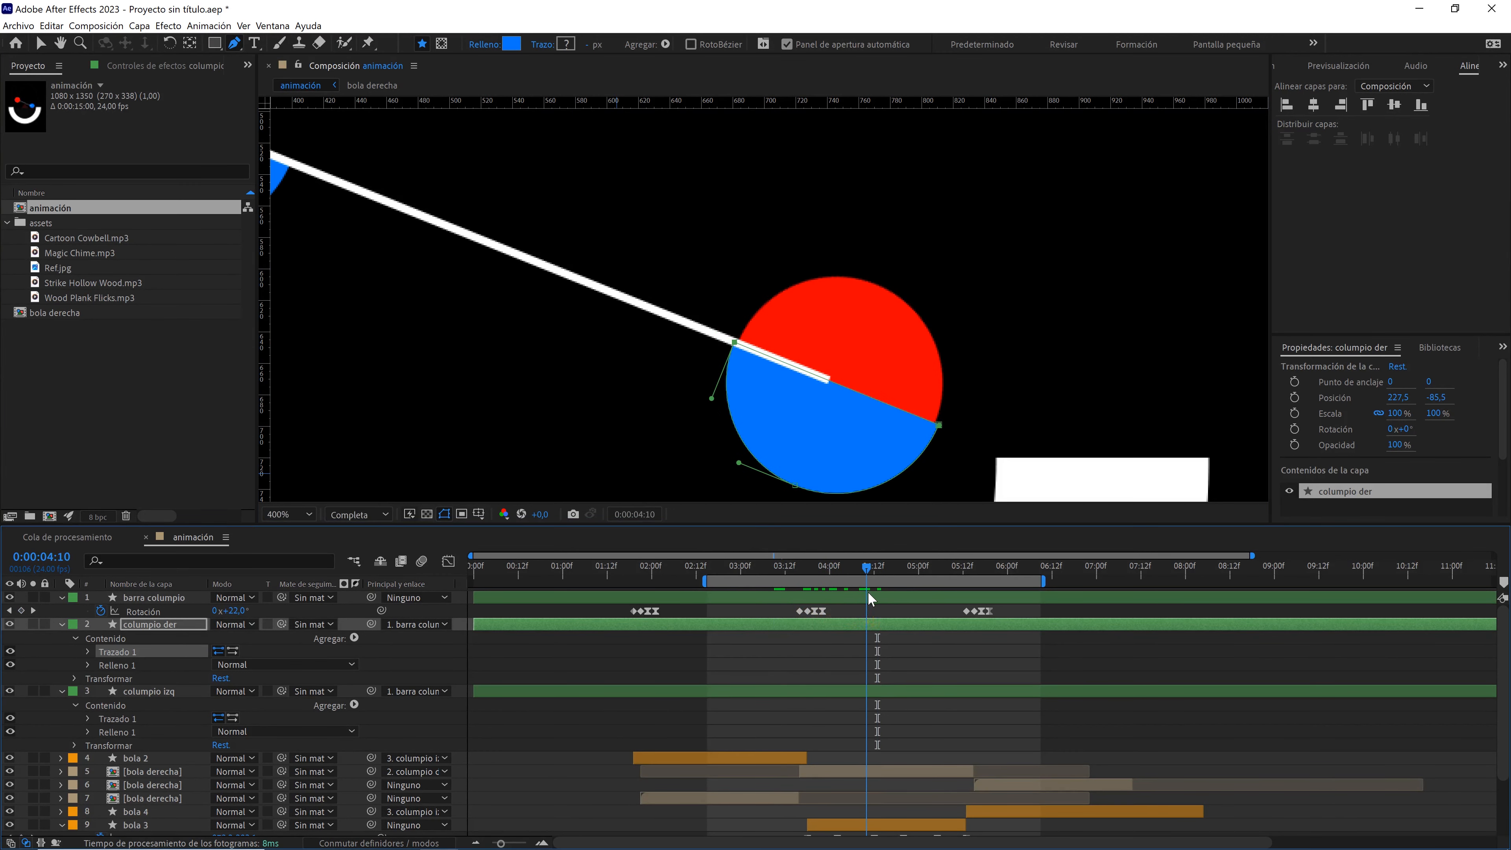
{"action": "left_click", "coordinate": [847, 598]}
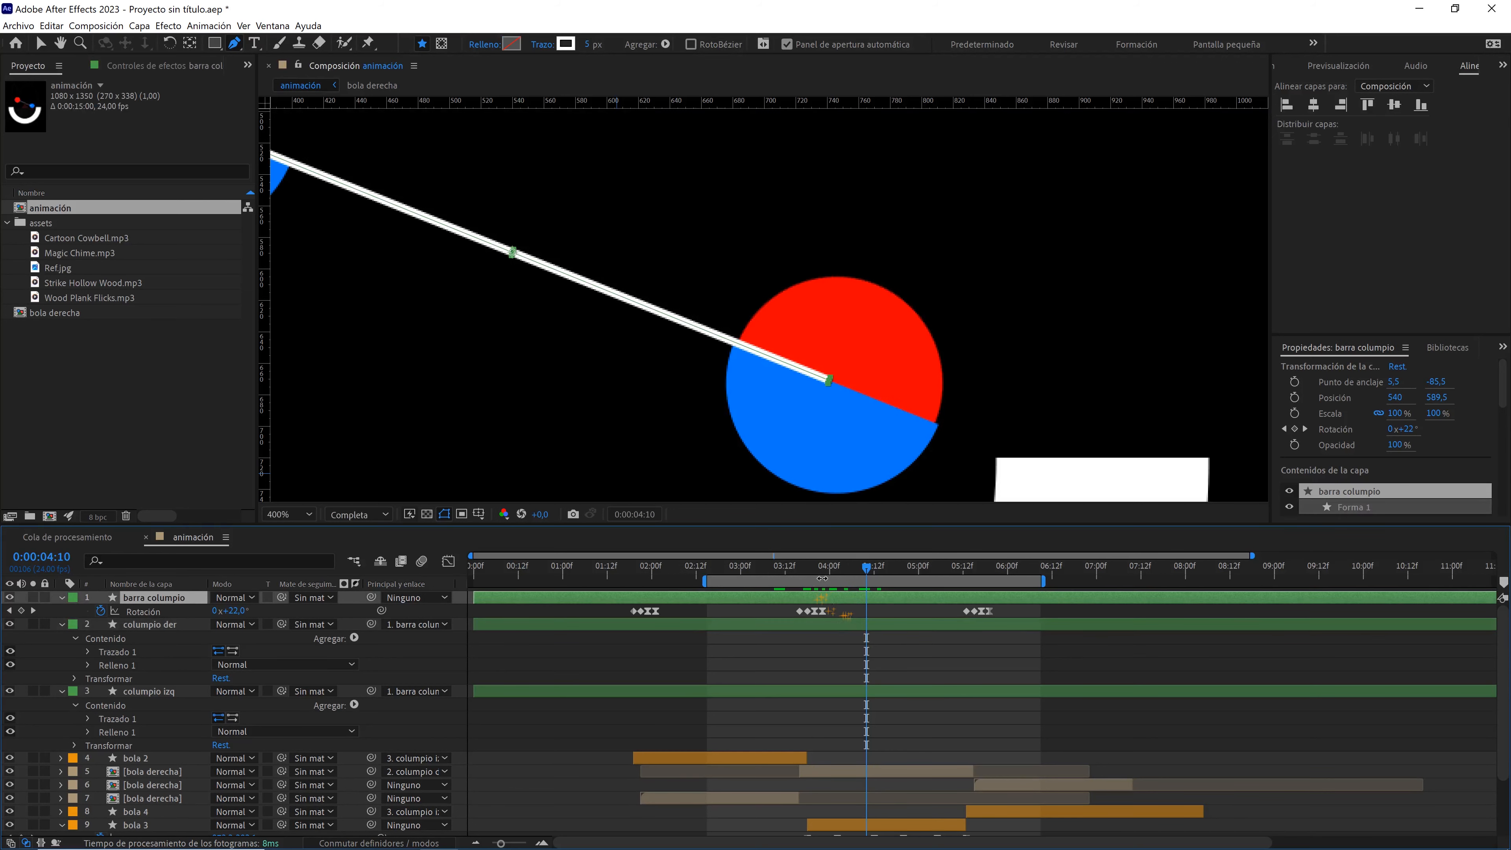
{"action": "scroll", "coordinate": [593, 448], "scroll_direction": "down", "scroll_amount": 2}
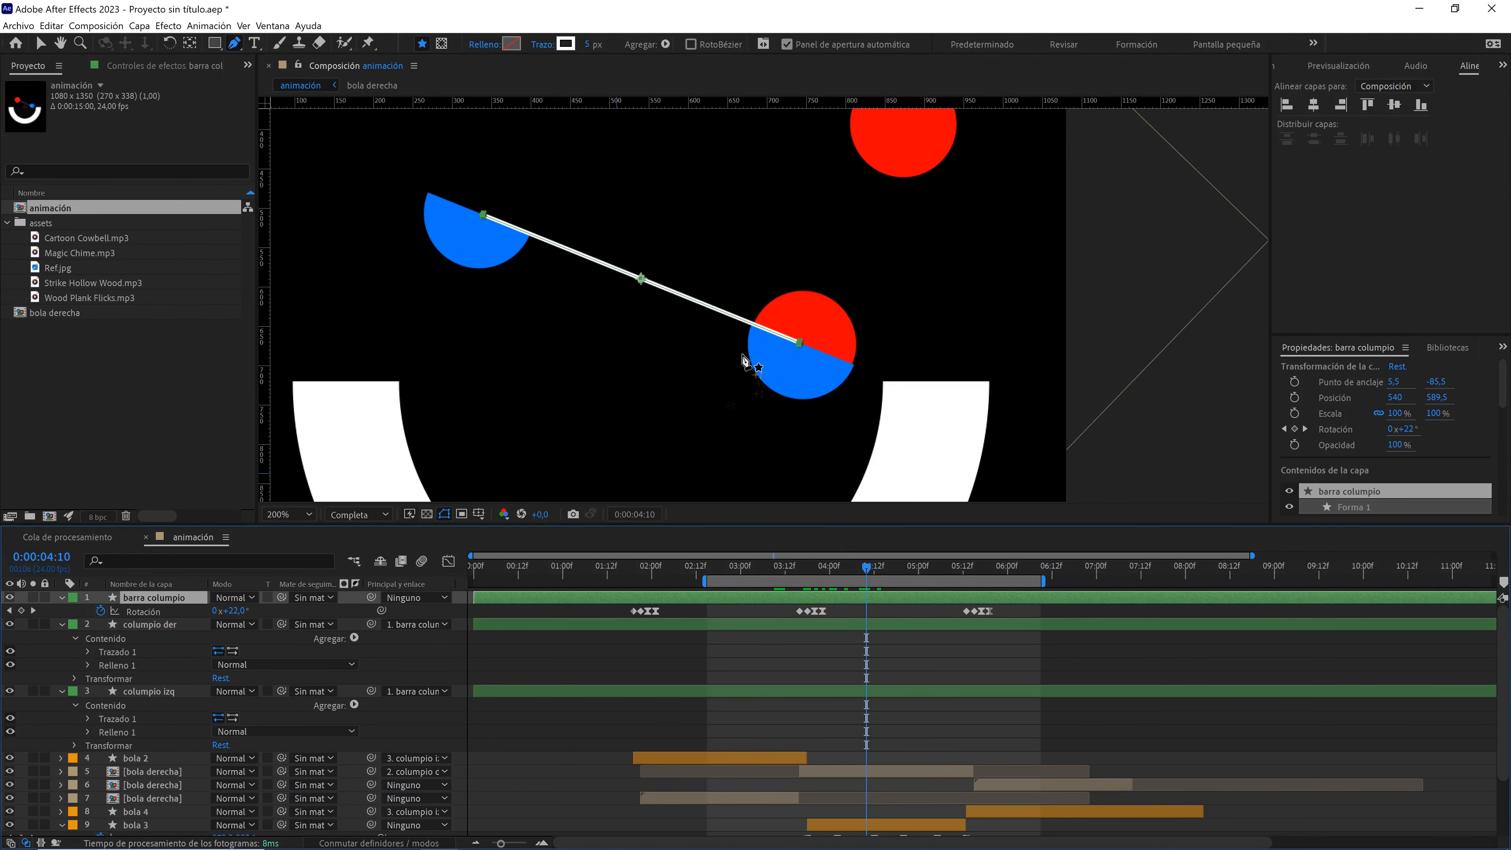
{"action": "left_click", "coordinate": [232, 610]}
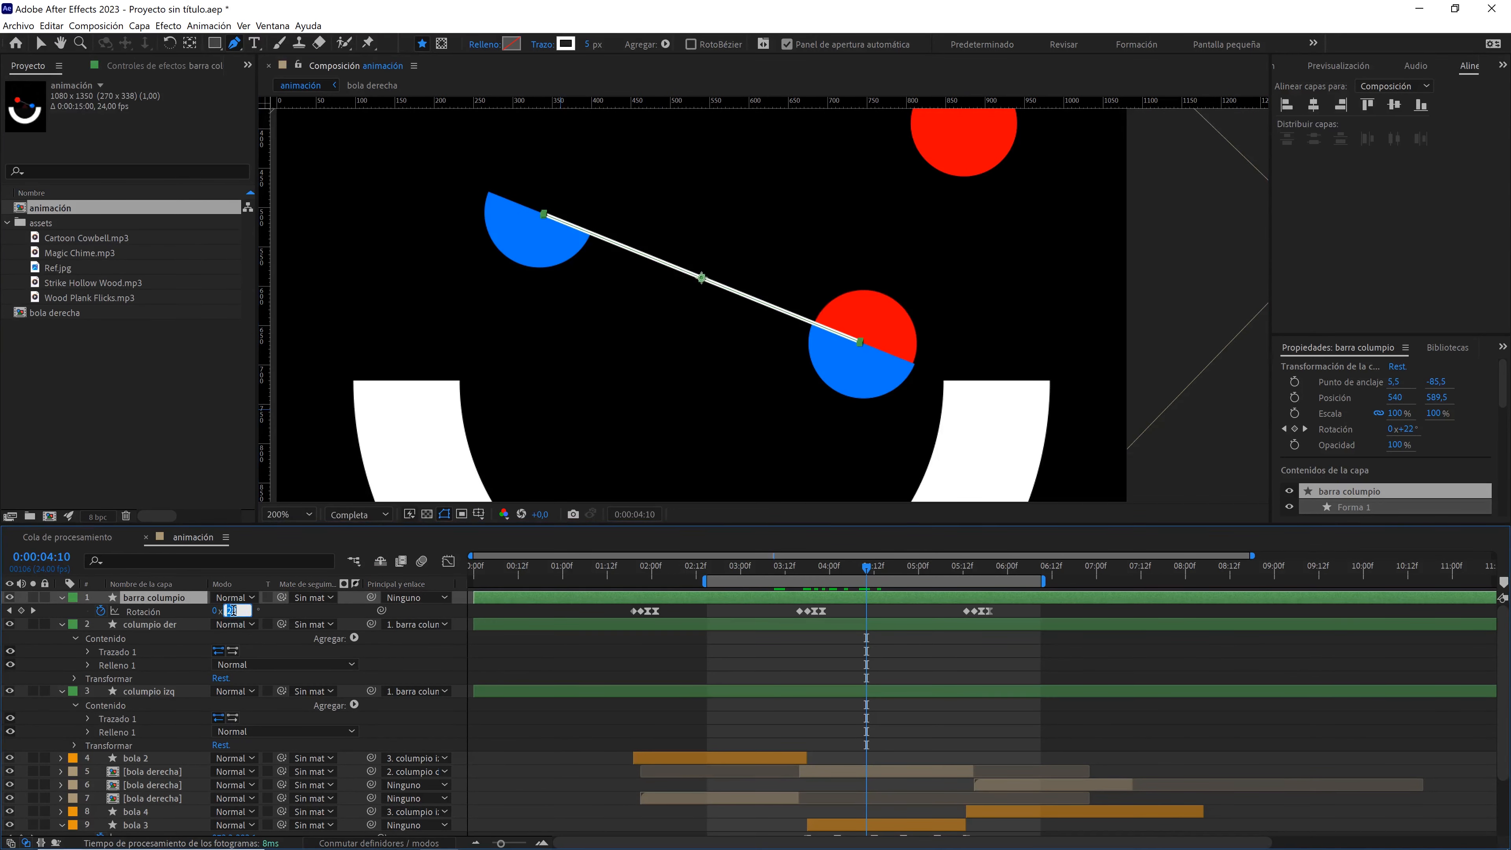
{"action": "type", "text": "0"}
{"action": "left_click", "coordinate": [725, 618]}
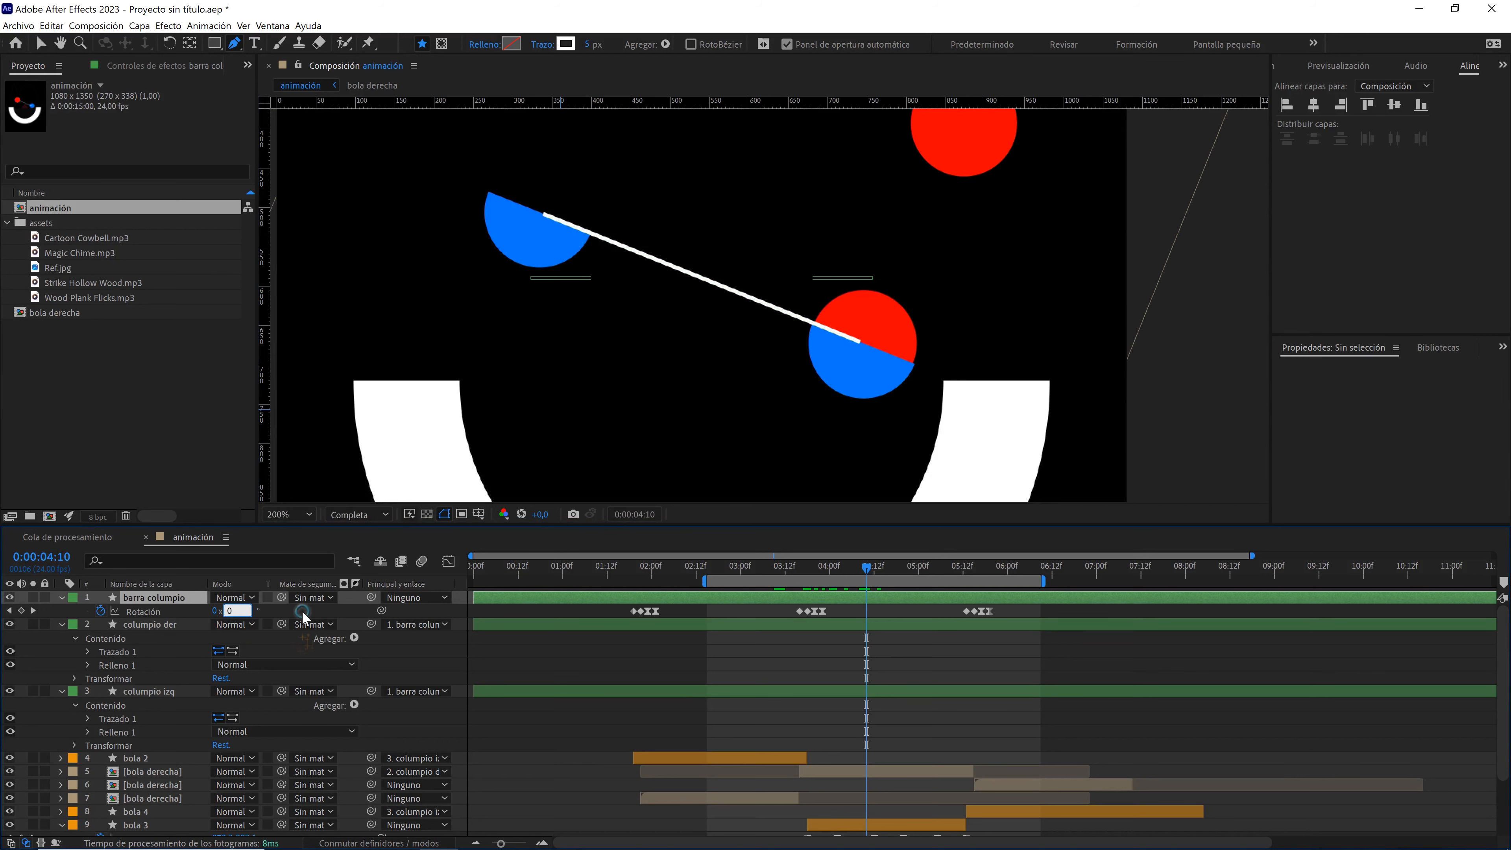
{"action": "left_click", "coordinate": [875, 611]}
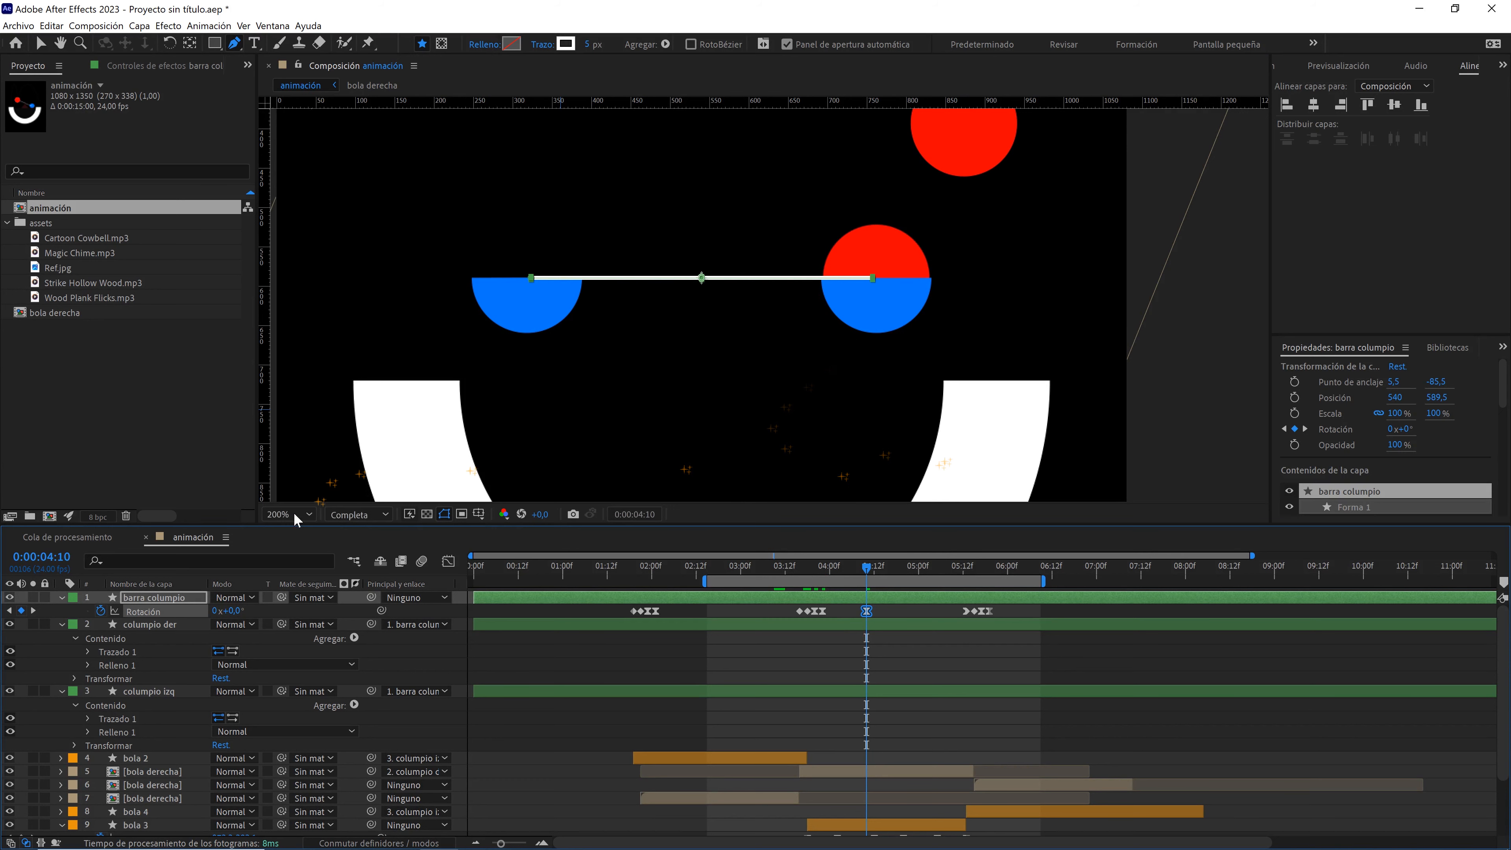
- Extend both end points of barra columpio's line horizontally to the outer edges of the two half-circle cups
{"action": "key", "text": "period"}
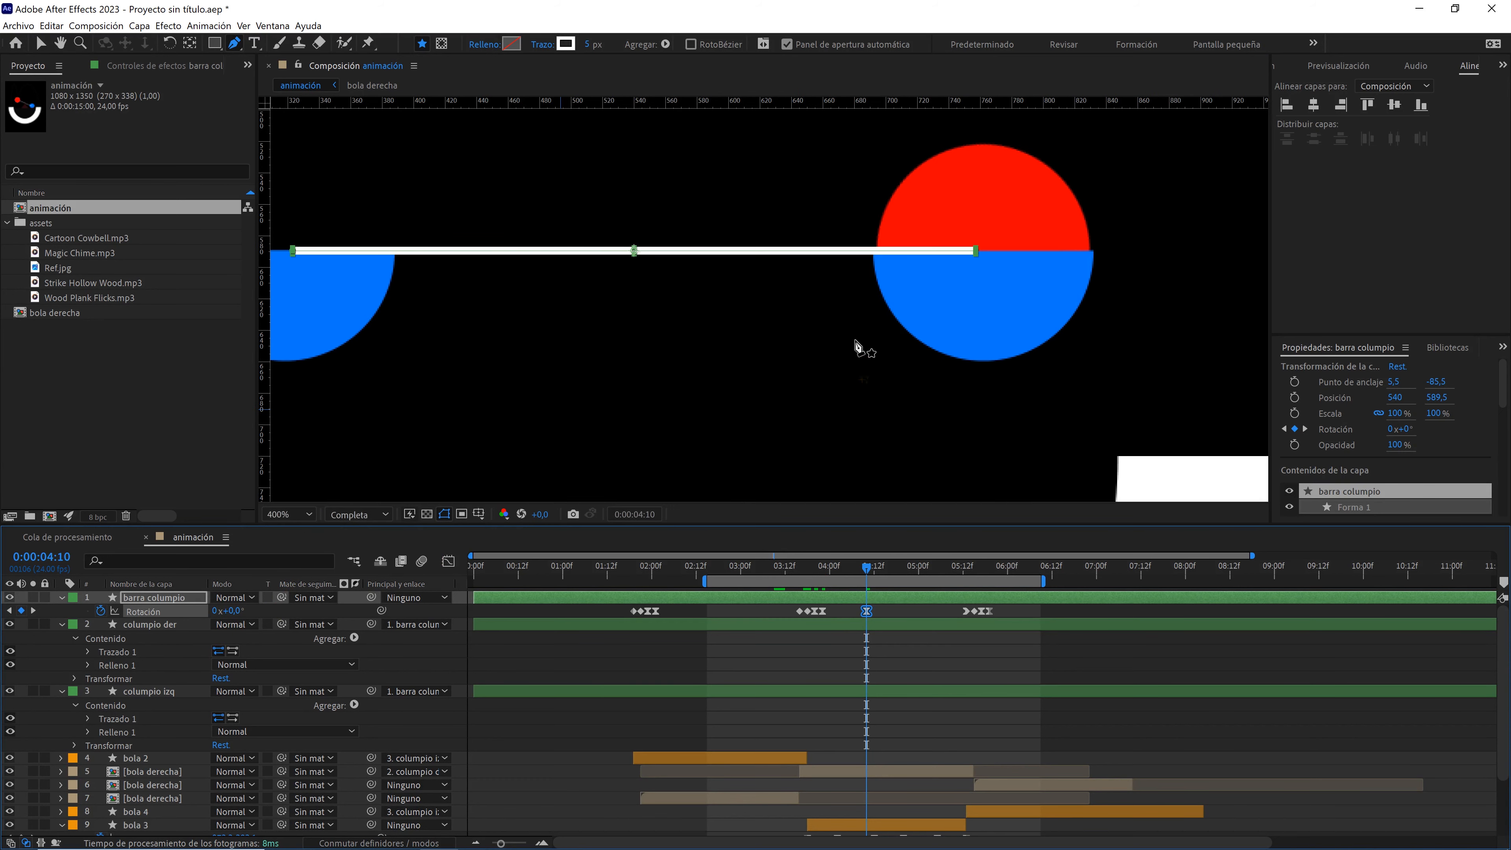
{"action": "left_click", "coordinate": [975, 251]}
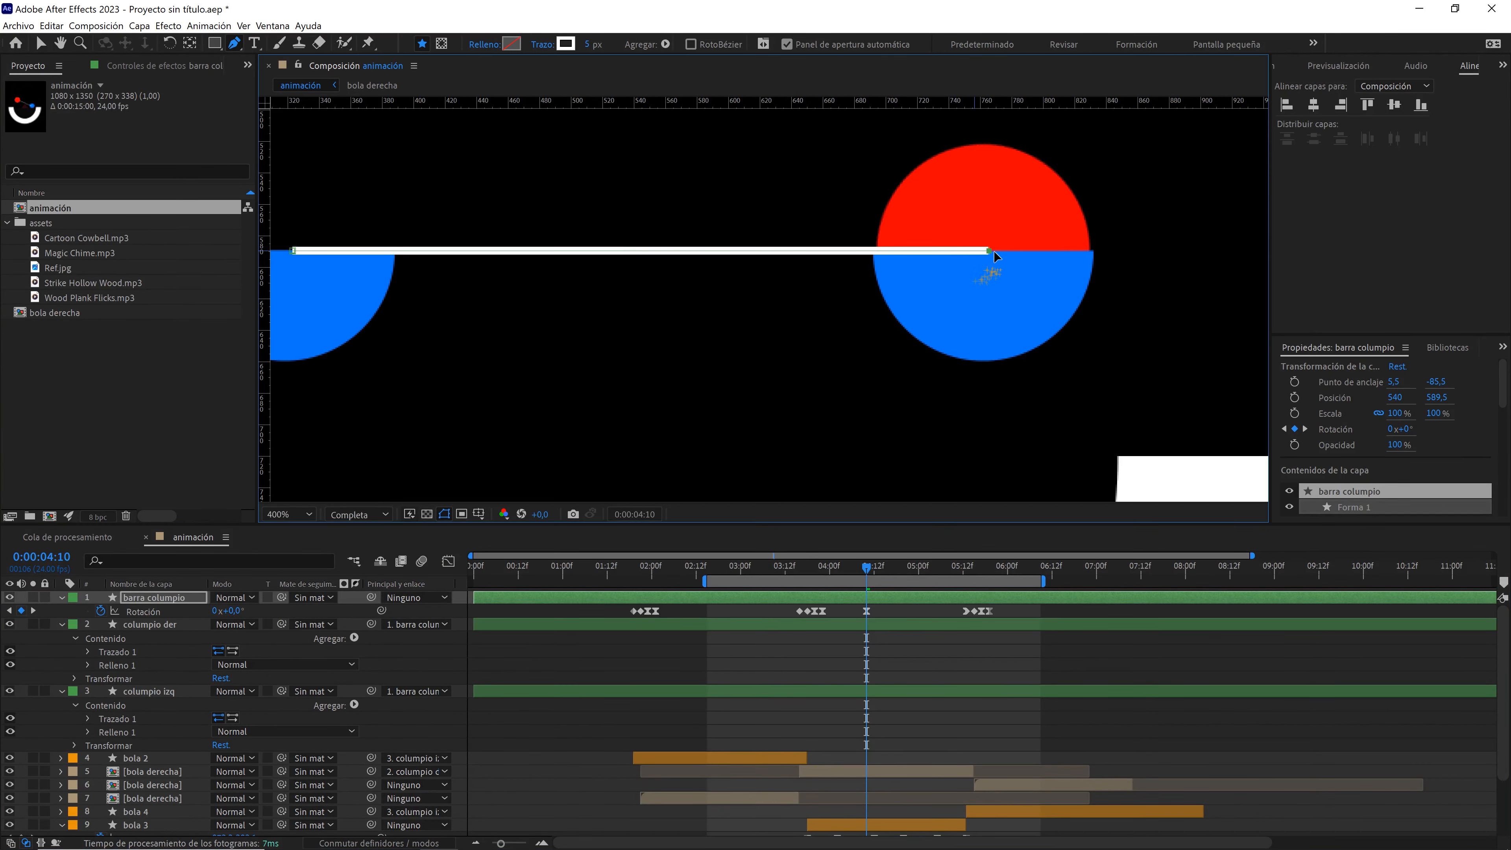
{"action": "left_click_drag", "start_coordinate": [994, 253], "coordinate": [1096, 255]}
{"action": "left_click_drag", "start_coordinate": [708, 290], "coordinate": [1082, 290]}
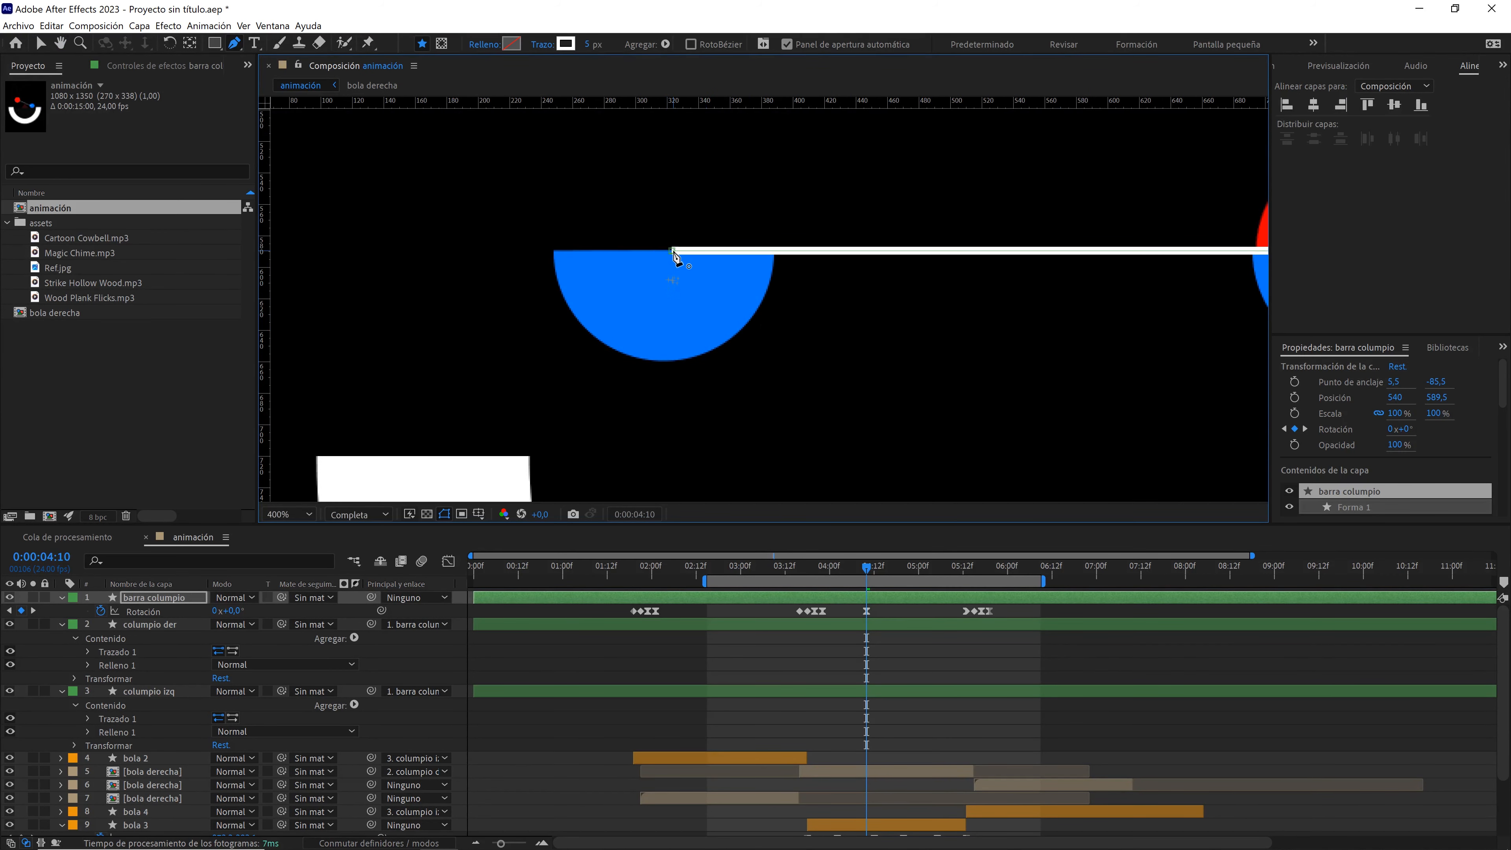
{"action": "key", "text": "v"}
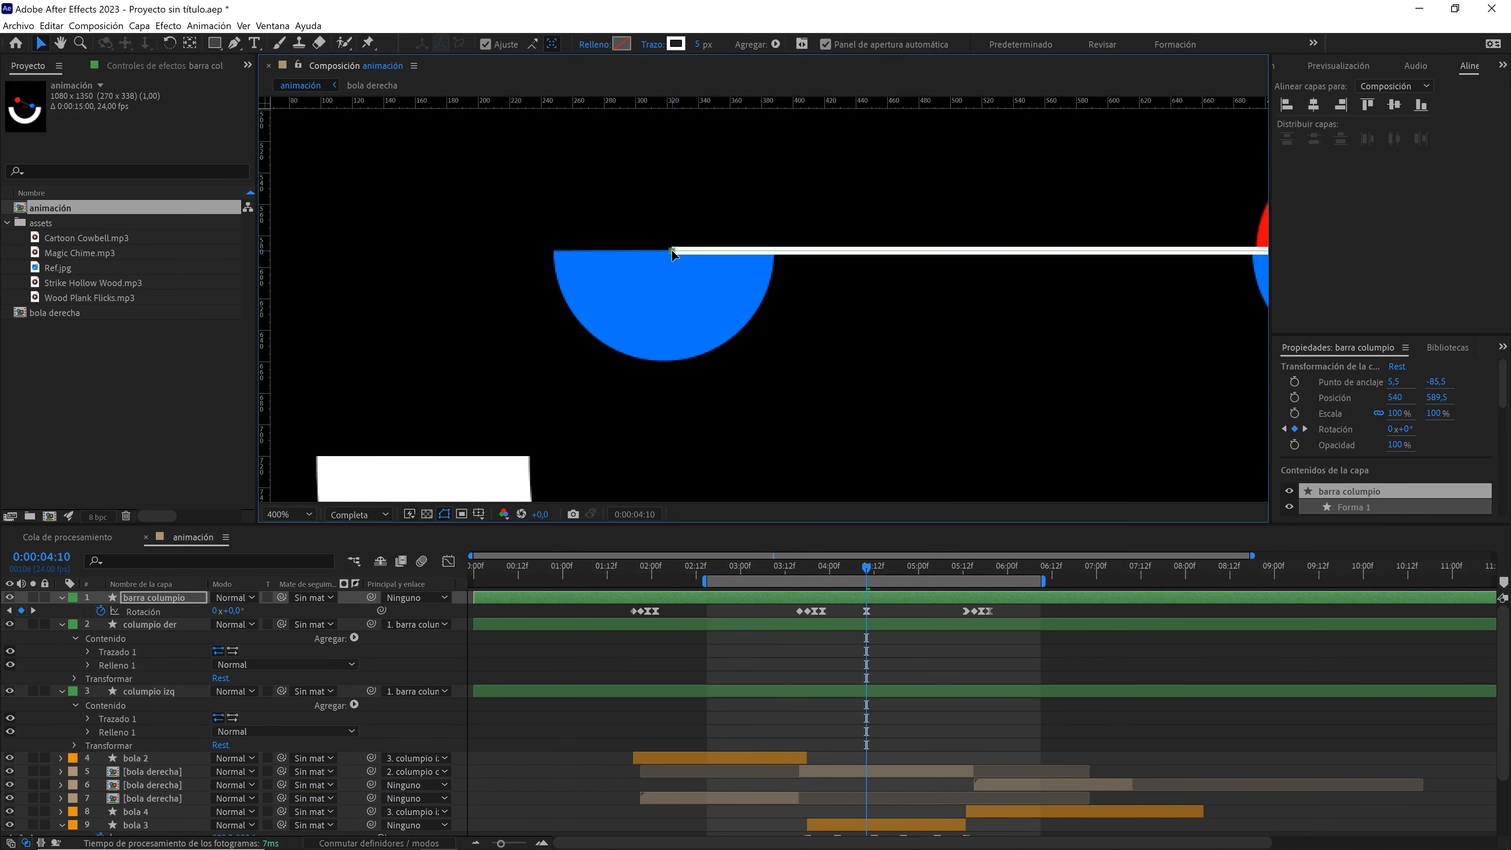
{"action": "left_click_drag", "start_coordinate": [672, 250], "coordinate": [550, 251]}
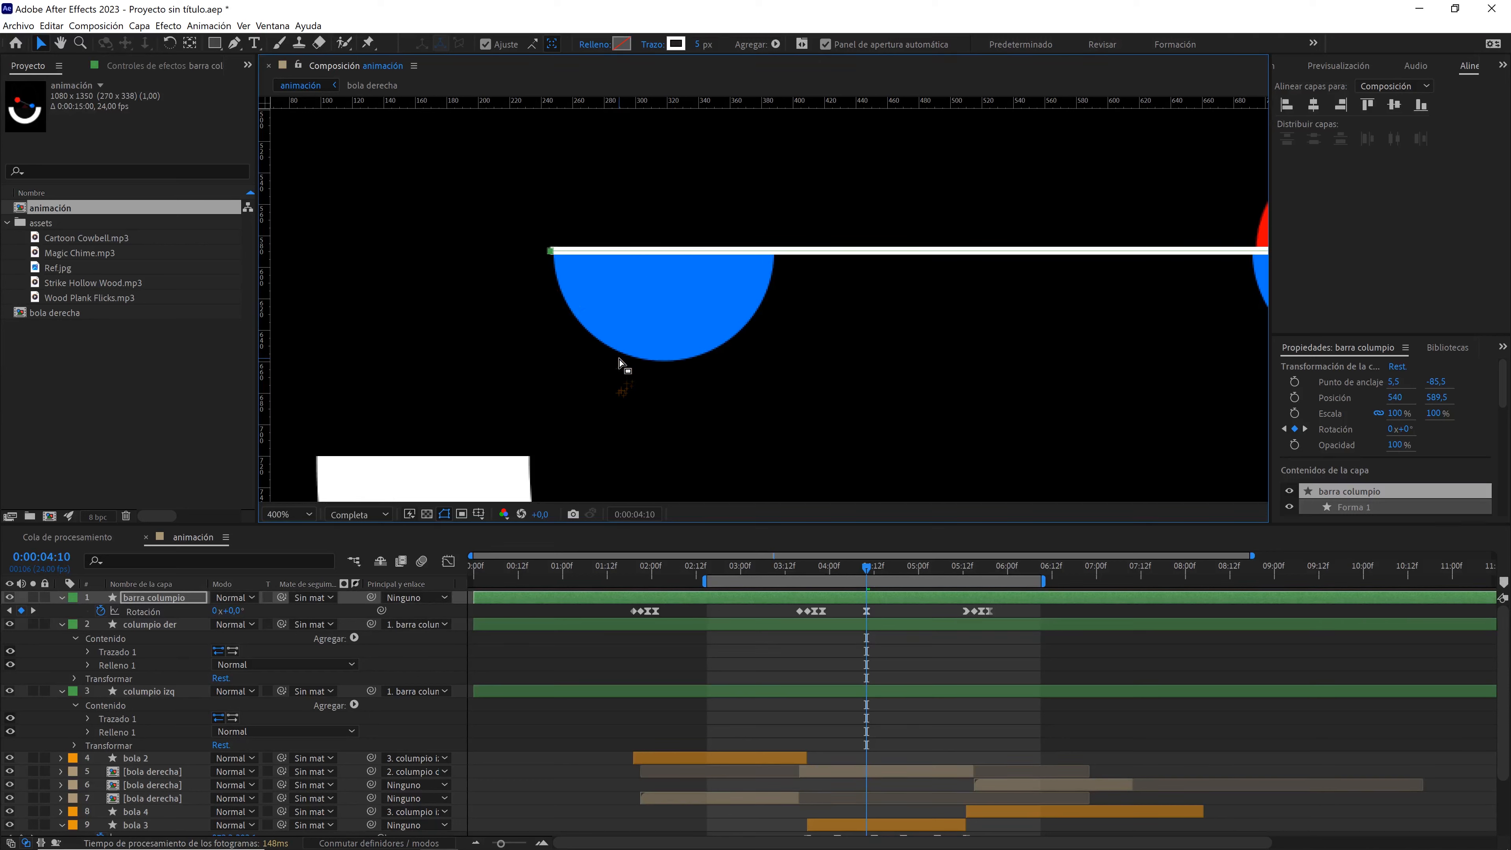
- Set the line cap of barra columpio's stroke, Trazo 1 in Forma 1, to Fin redondo
{"action": "left_click", "coordinate": [62, 598]}
{"action": "left_click", "coordinate": [62, 598]}
{"action": "left_click", "coordinate": [74, 611]}
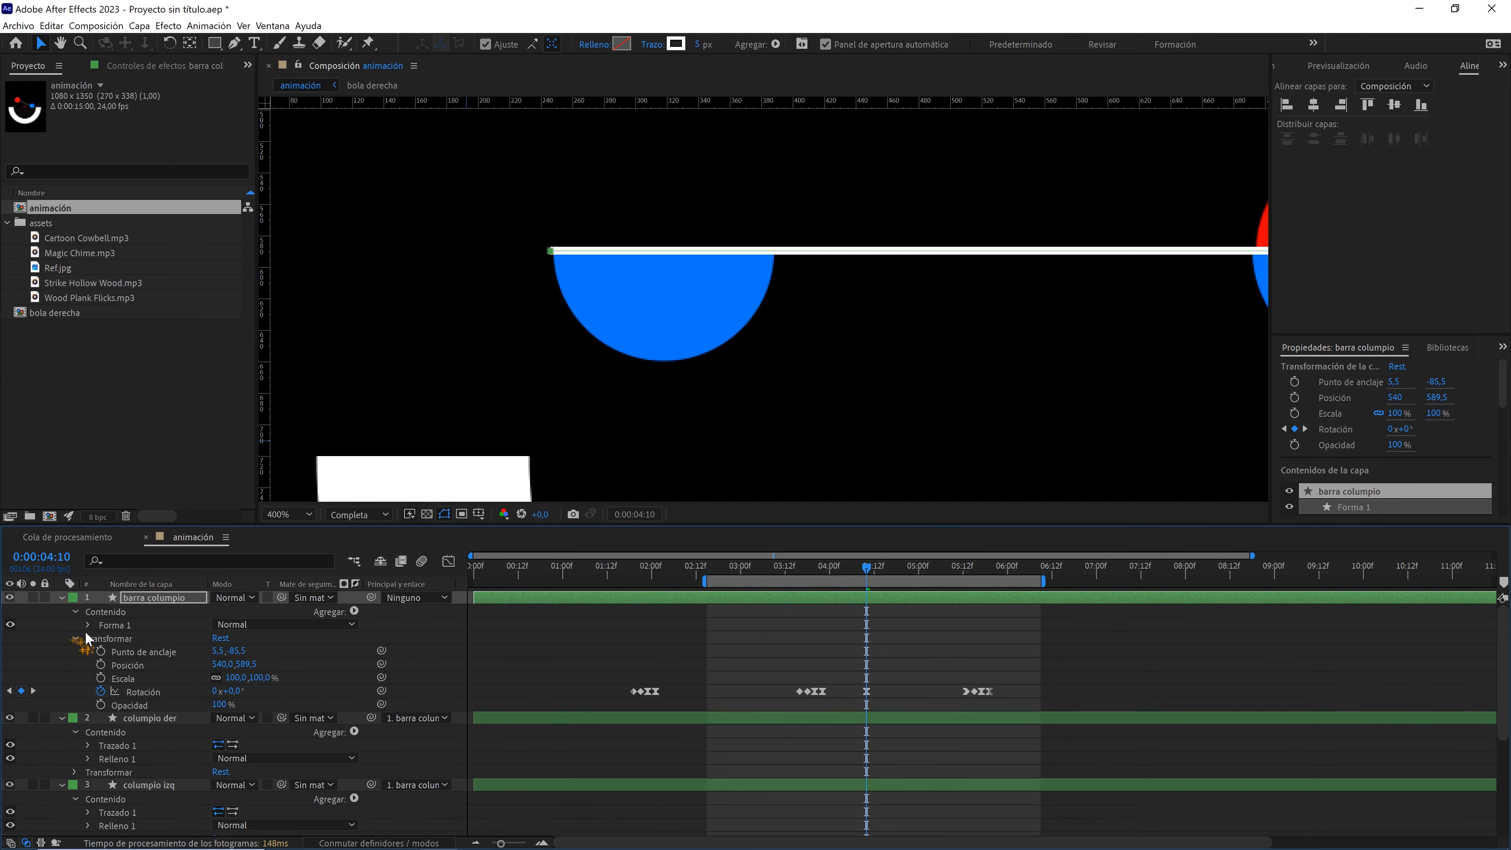
{"action": "left_click", "coordinate": [89, 625]}
{"action": "left_click", "coordinate": [101, 652]}
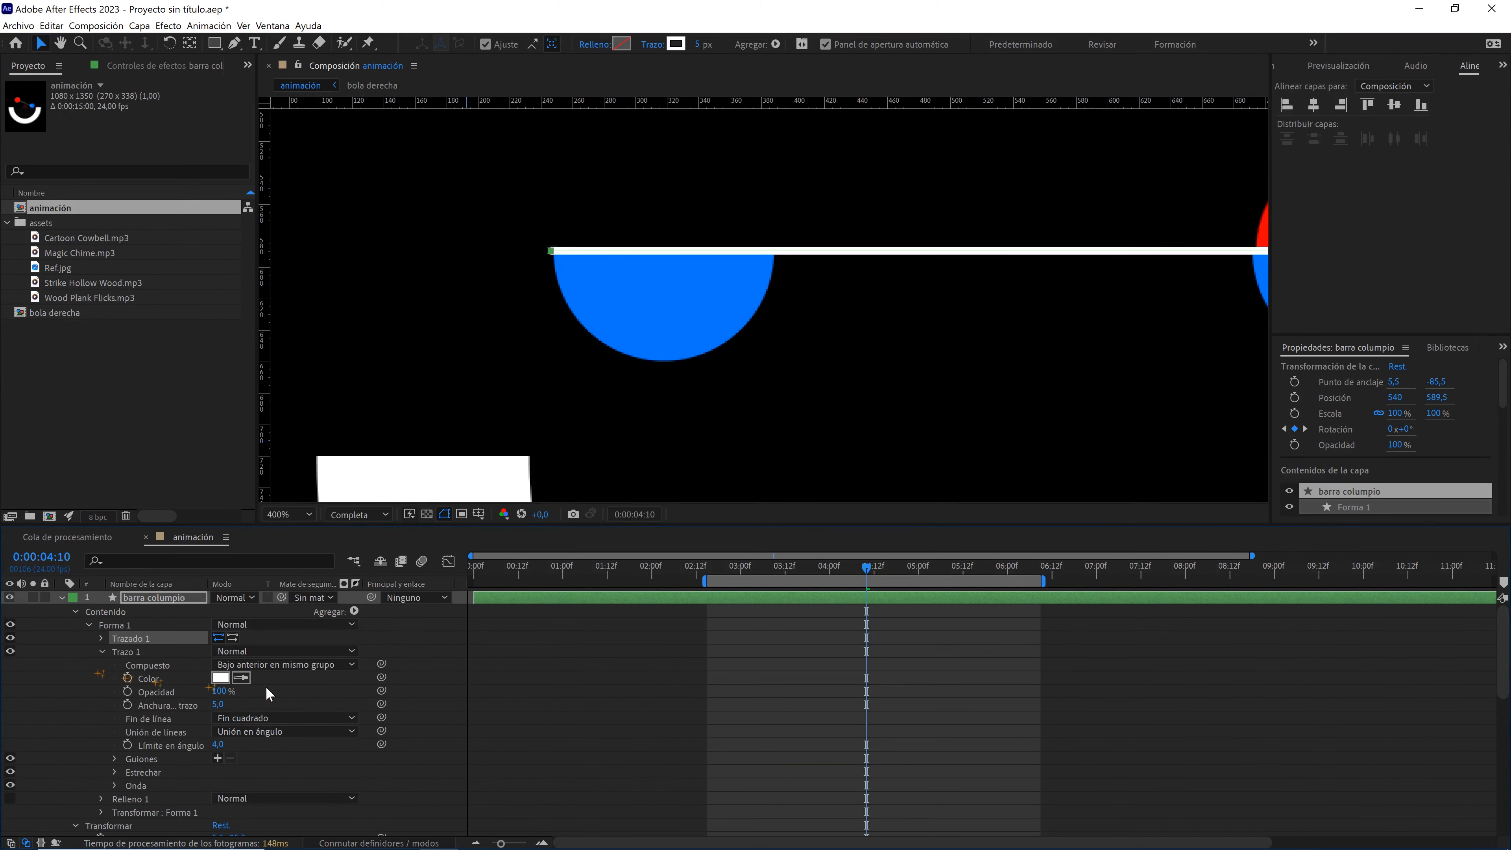
{"action": "left_click", "coordinate": [271, 718]}
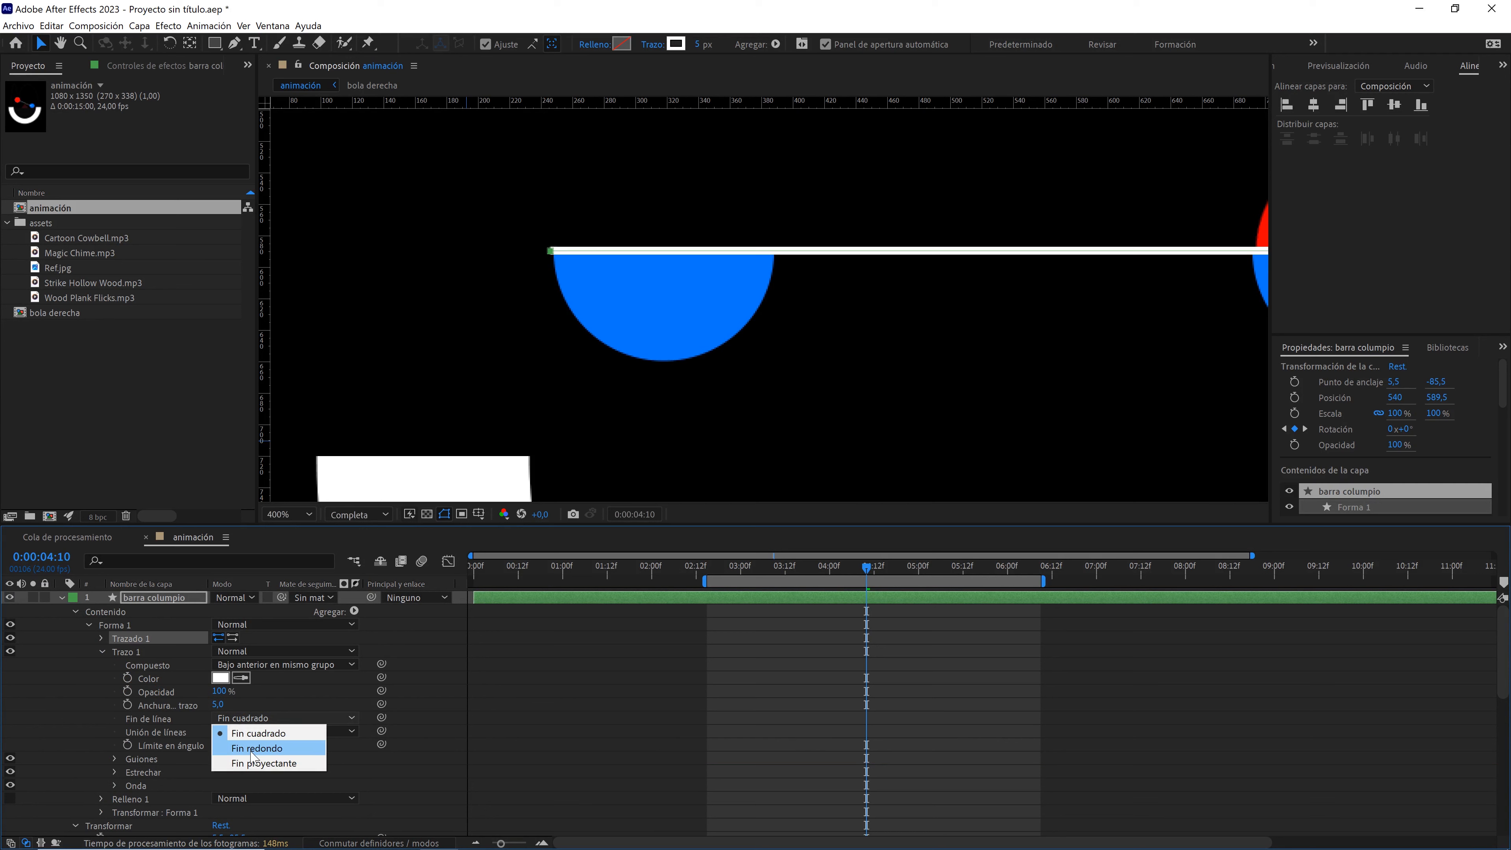
{"action": "left_click", "coordinate": [255, 749]}
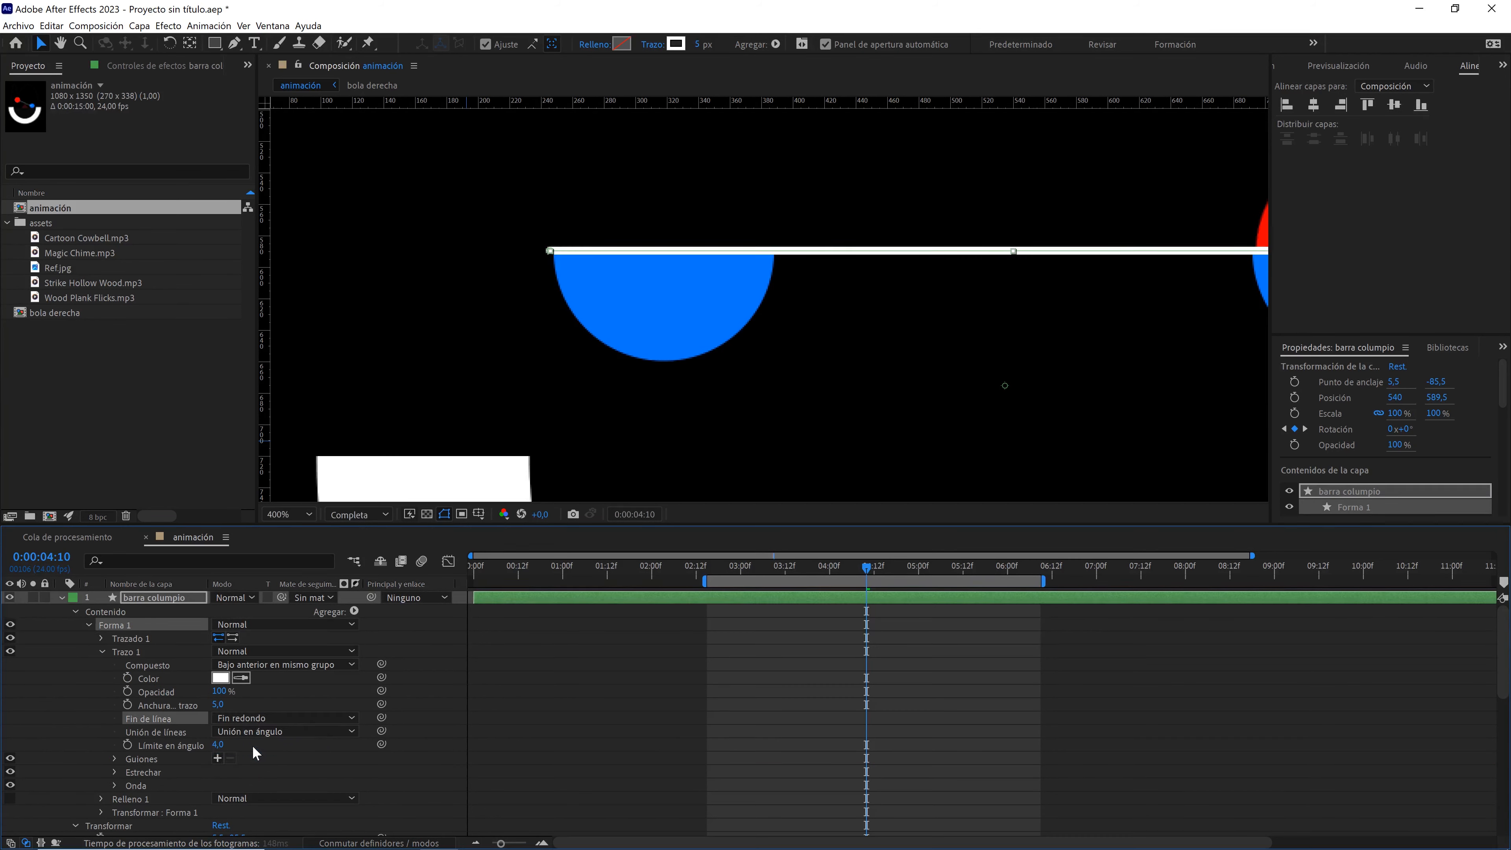
{"action": "left_click", "coordinate": [60, 597]}
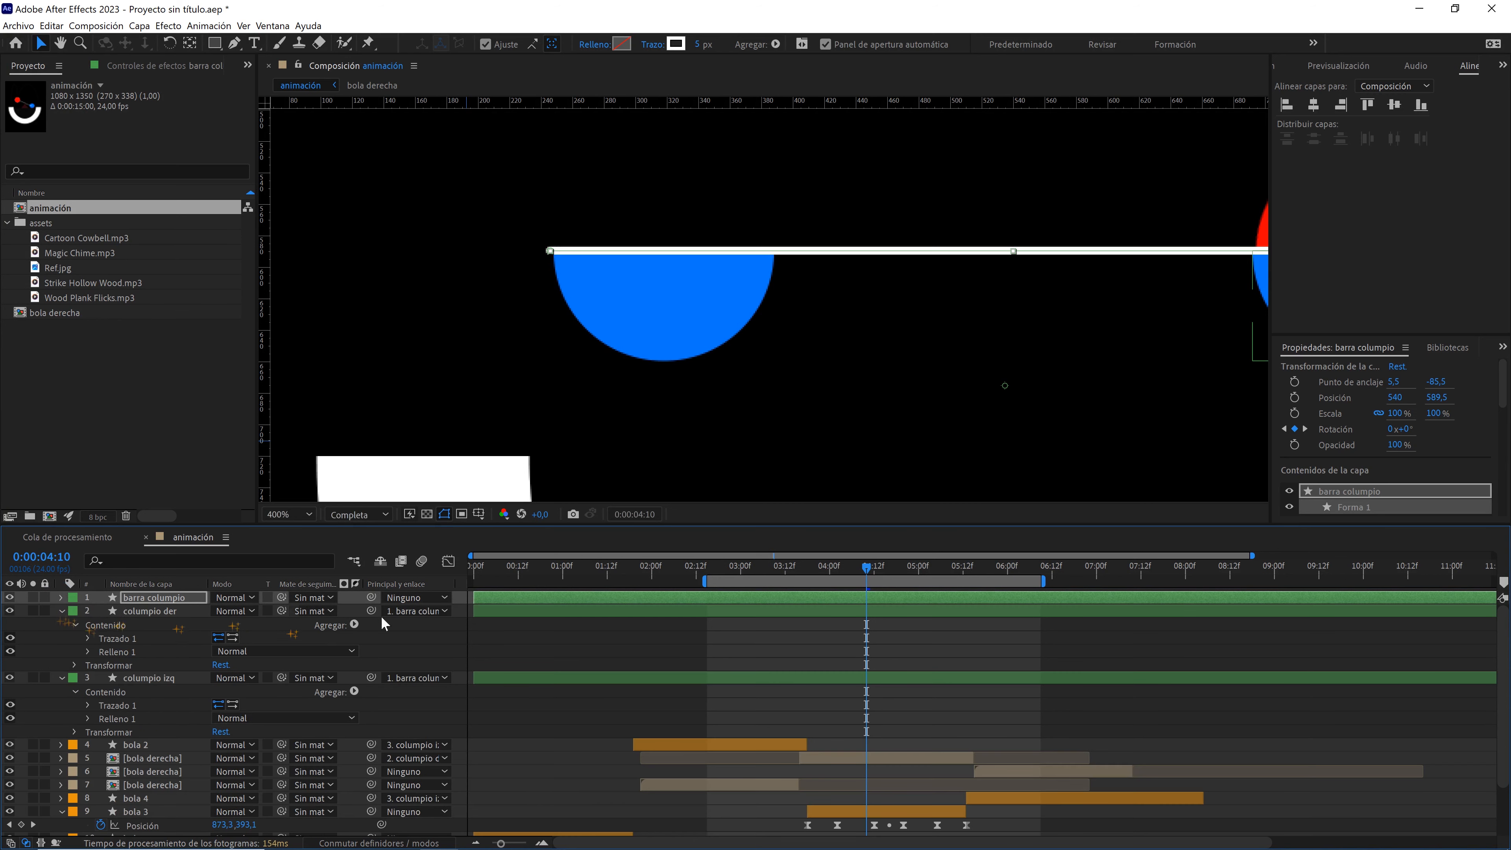
- Delete barra columpio's rotation keyframe at 0:00:04:10
{"action": "key", "text": "u"}
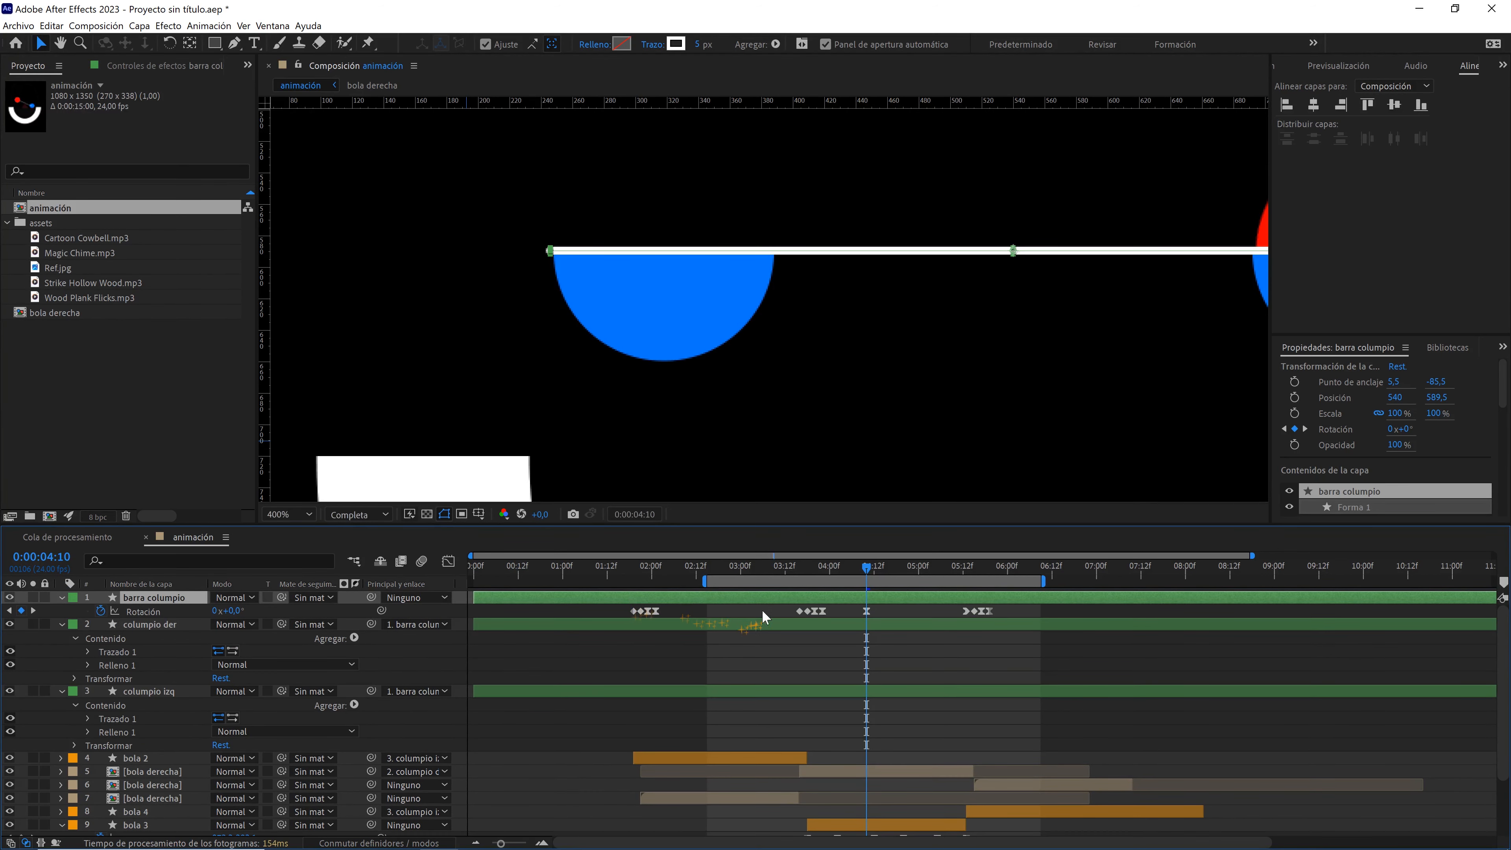
{"action": "left_click_drag", "start_coordinate": [894, 607], "coordinate": [863, 620]}
{"action": "key", "text": "comma"}
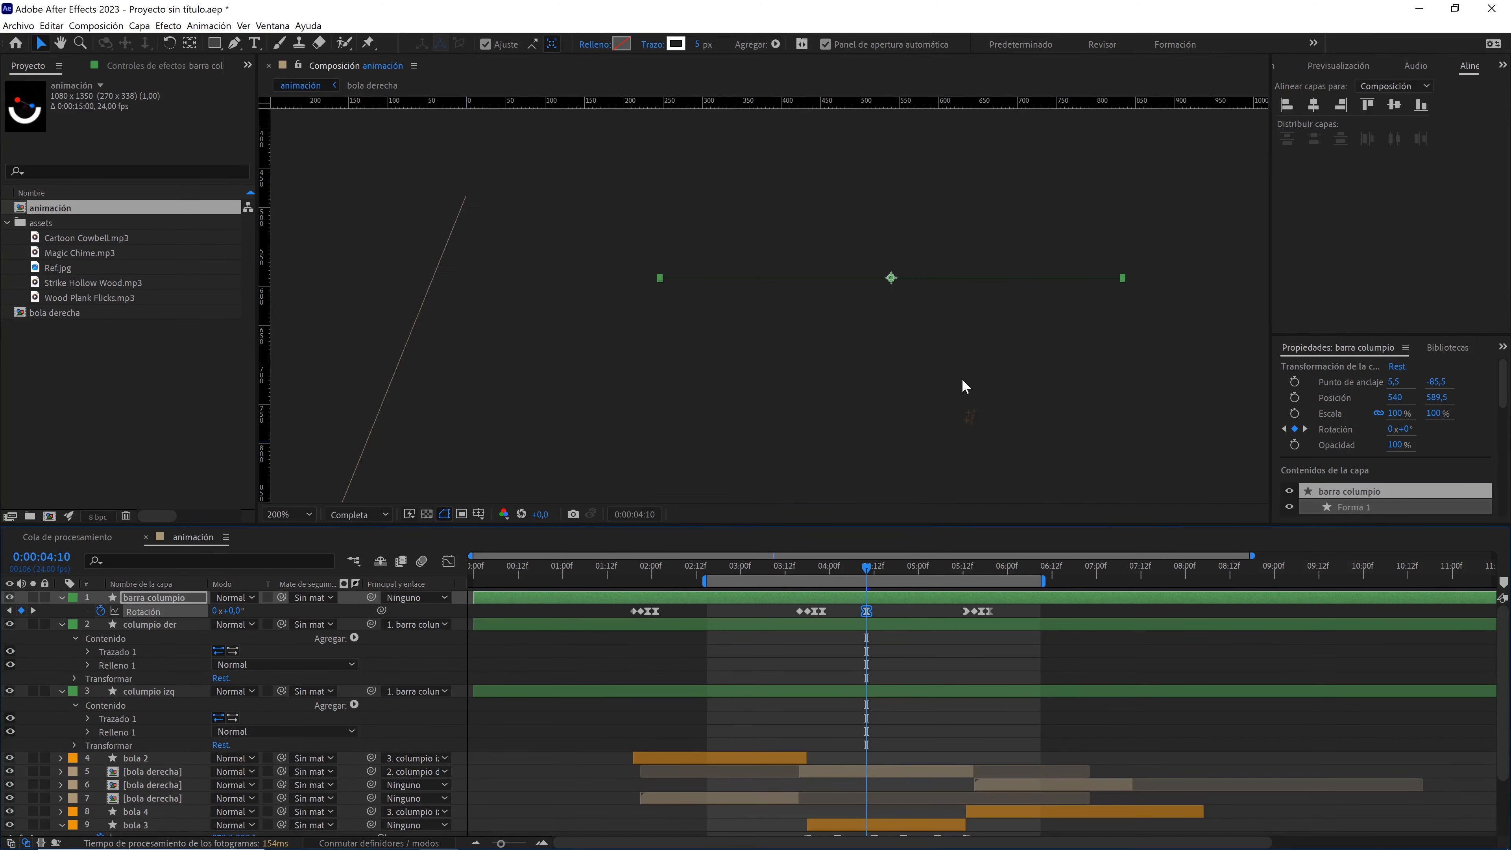
{"action": "left_click_drag", "start_coordinate": [895, 606], "coordinate": [850, 623]}
{"action": "key", "text": "Delete"}
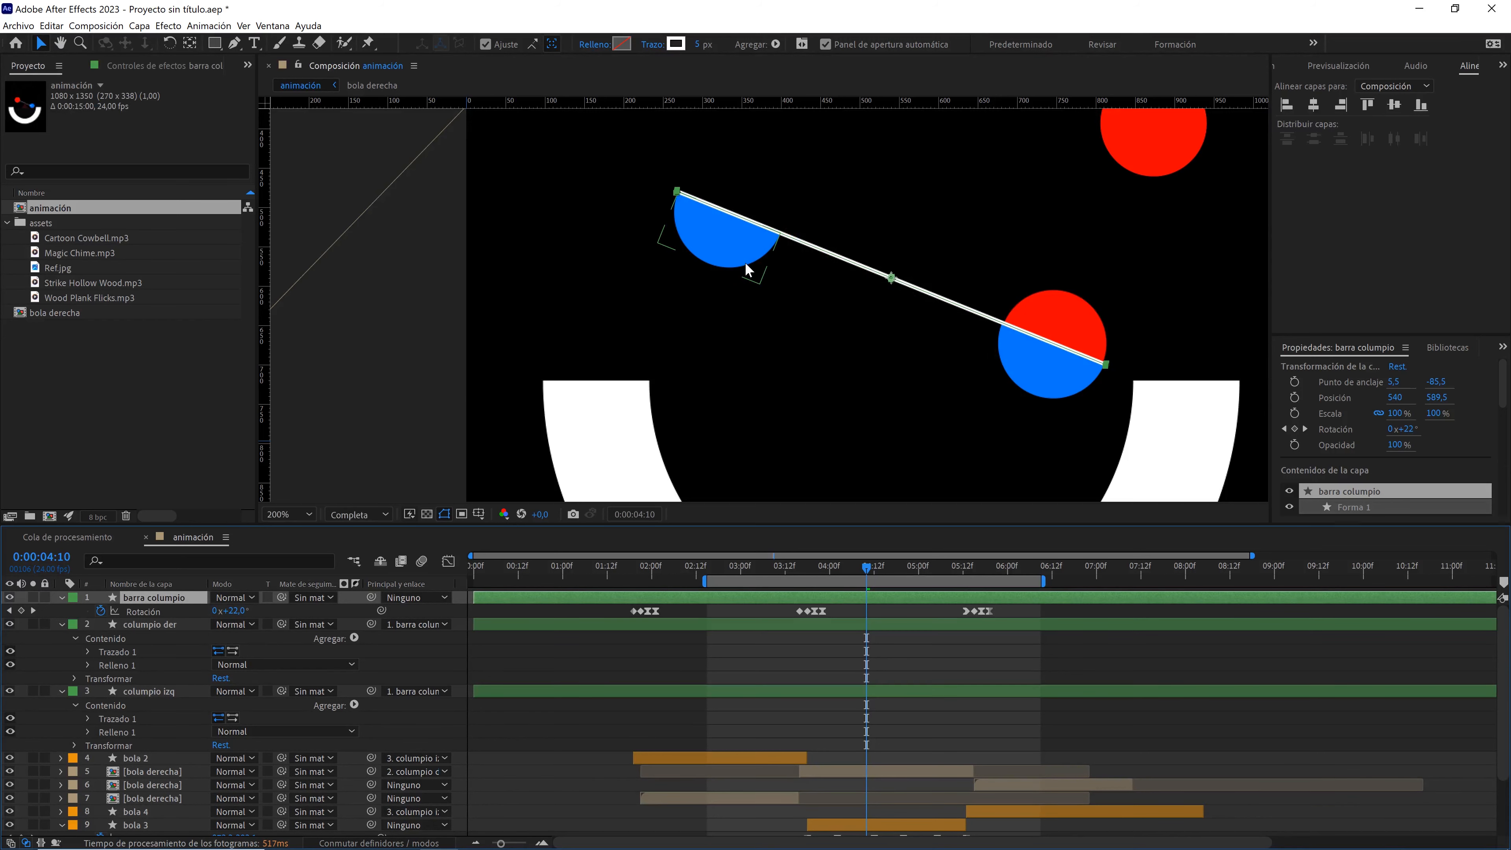
- Collapse the properties of all layers, deselect them and scrub the animation to 0:00:04:16 to check the seesaw
{"action": "key", "text": "comma"}
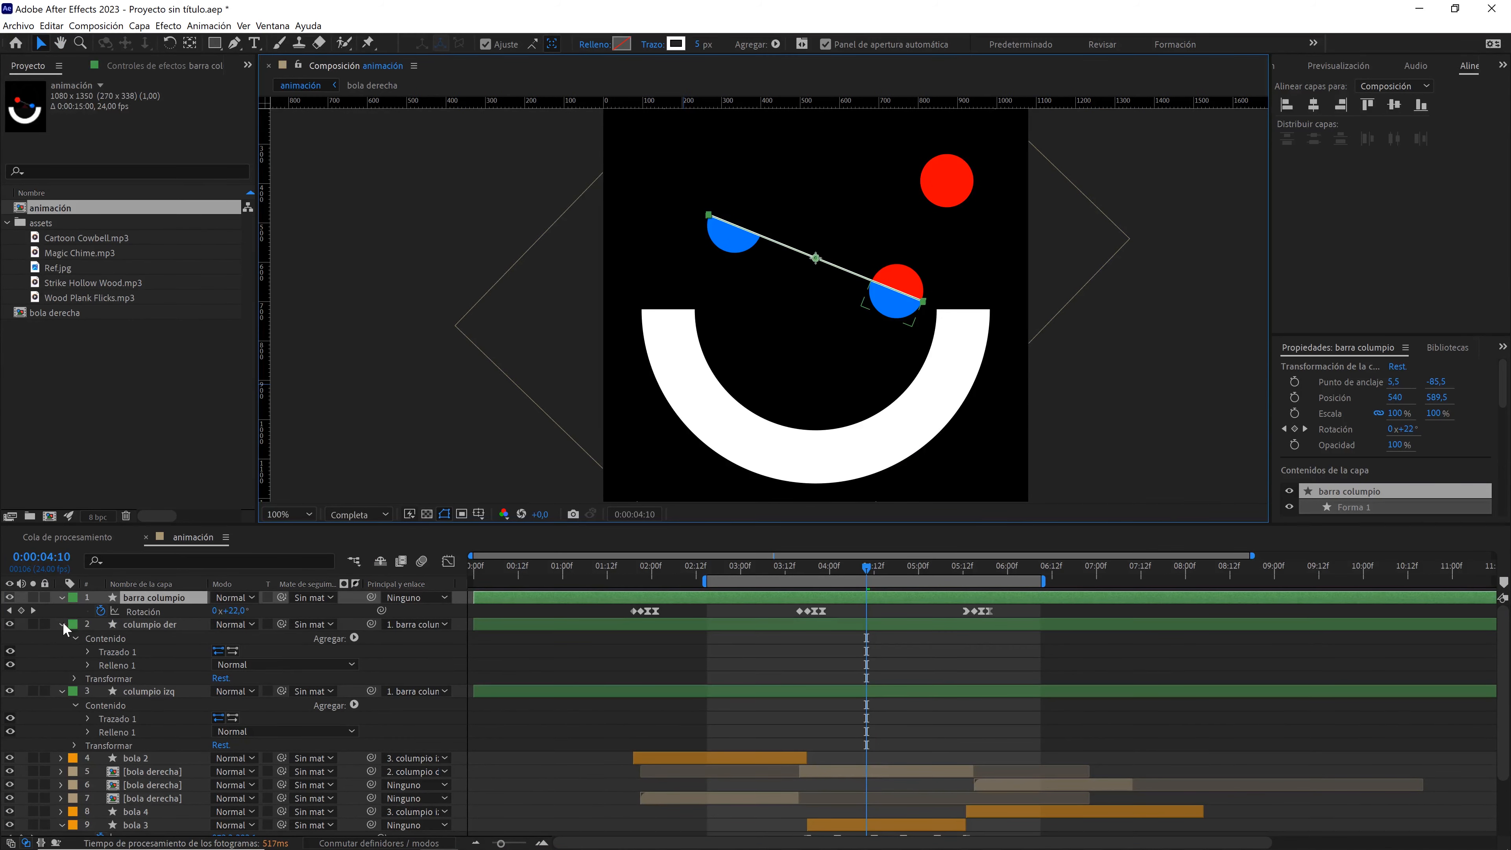
{"action": "key", "text": "ctrl+a"}
{"action": "left_click", "coordinate": [62, 599]}
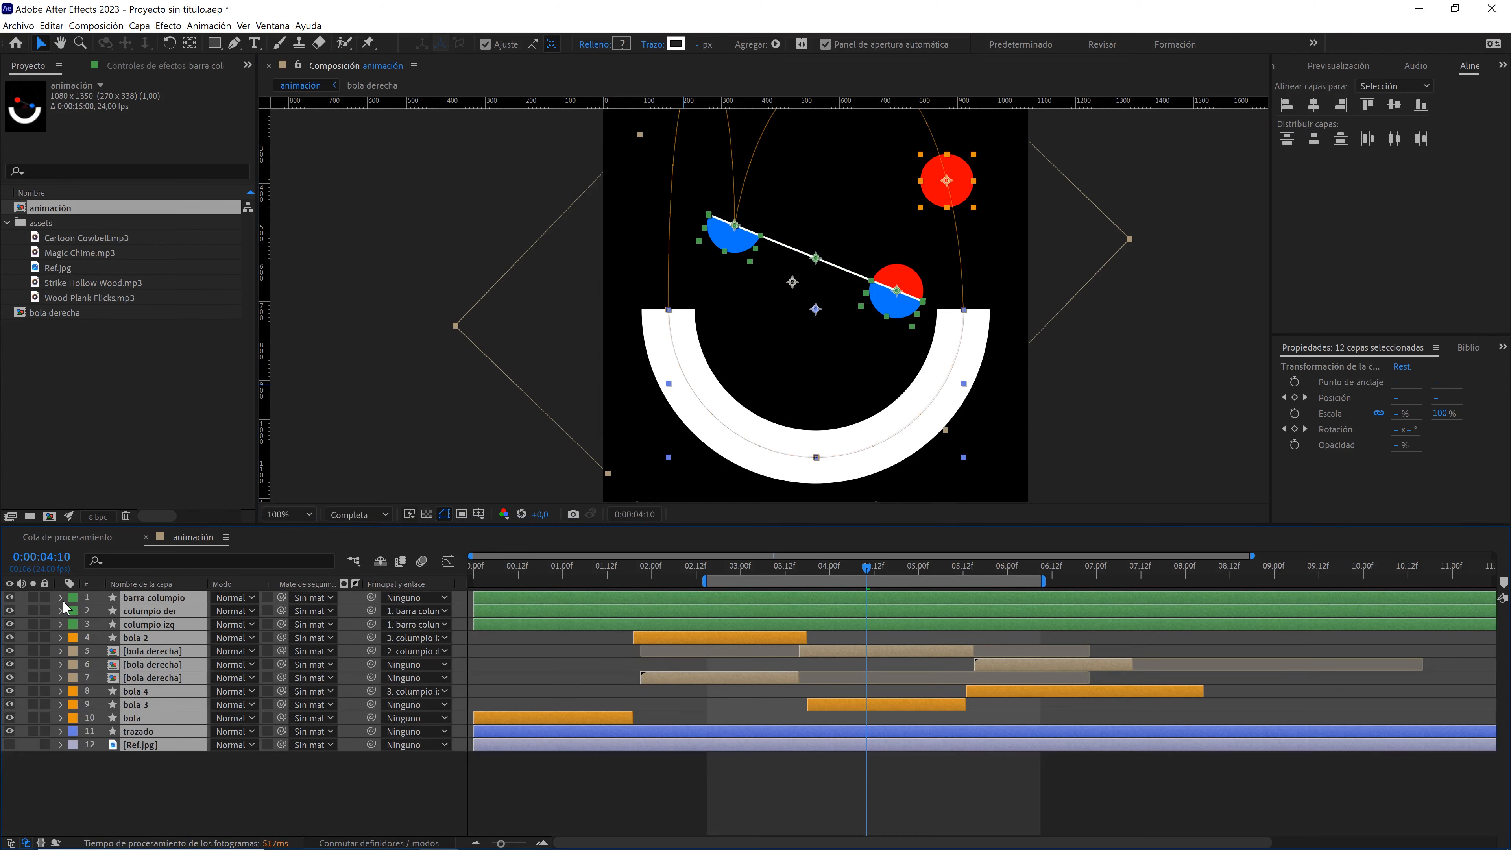
{"action": "left_click", "coordinate": [352, 762]}
{"action": "left_click_drag", "start_coordinate": [860, 288], "coordinate": [852, 301]}
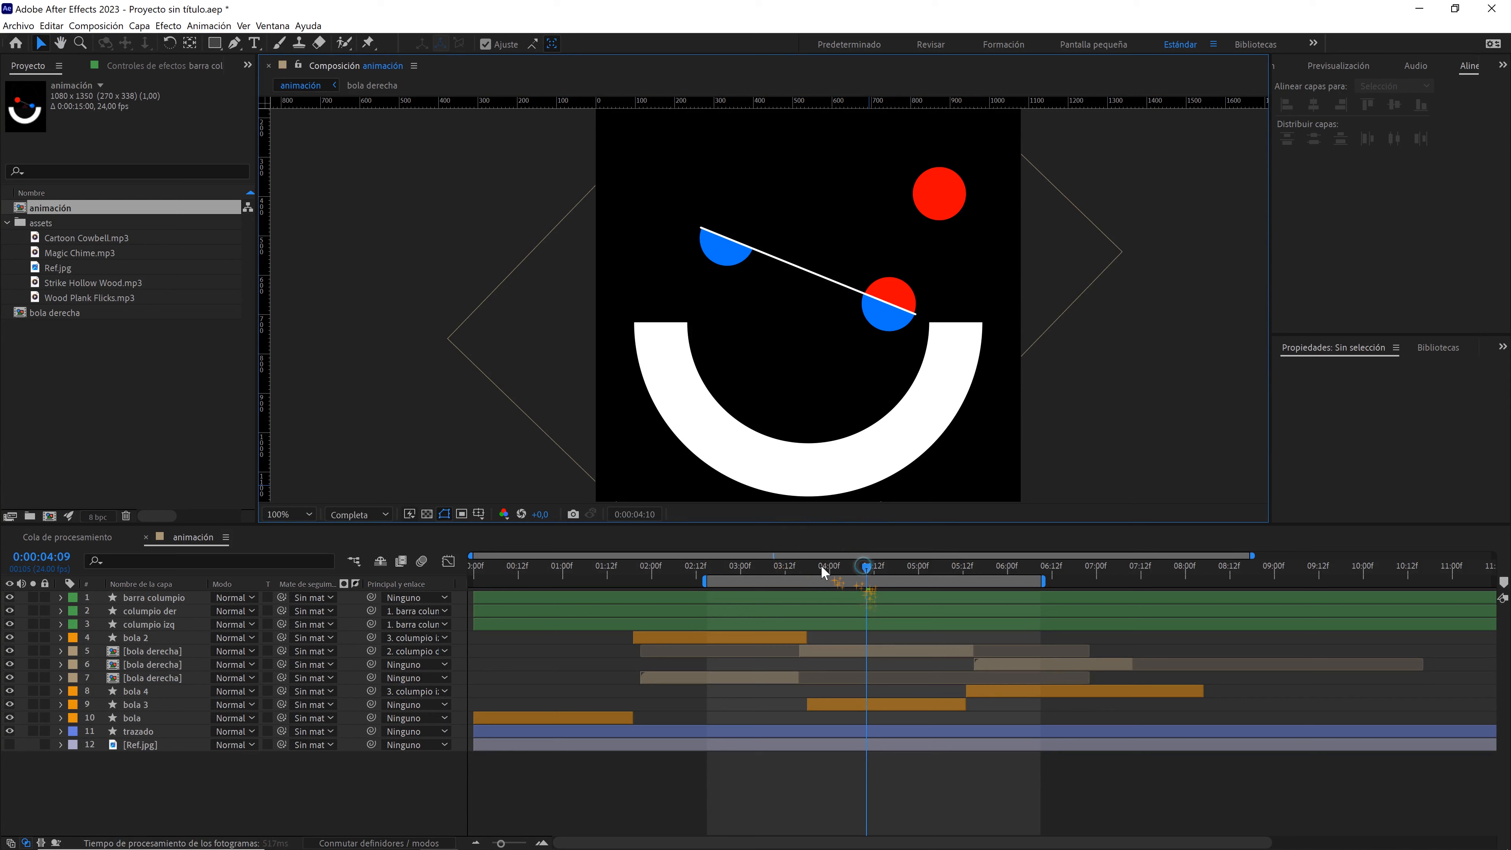
{"action": "left_click_drag", "start_coordinate": [820, 564], "coordinate": [884, 555]}
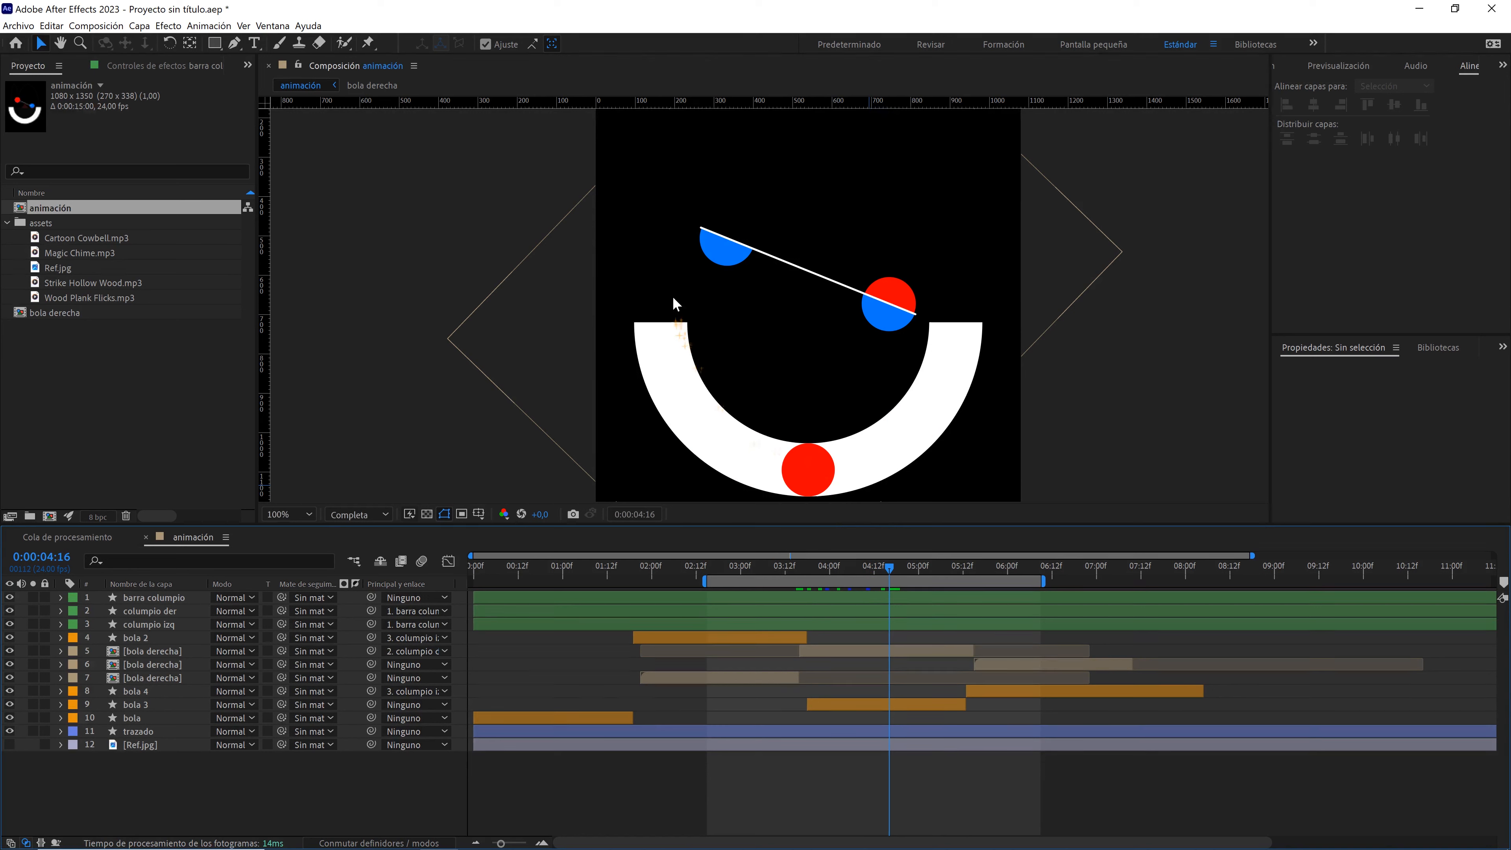
- Create a 1080 × 1350 px solid layer named "partículas"
{"action": "right_click", "coordinate": [253, 776]}
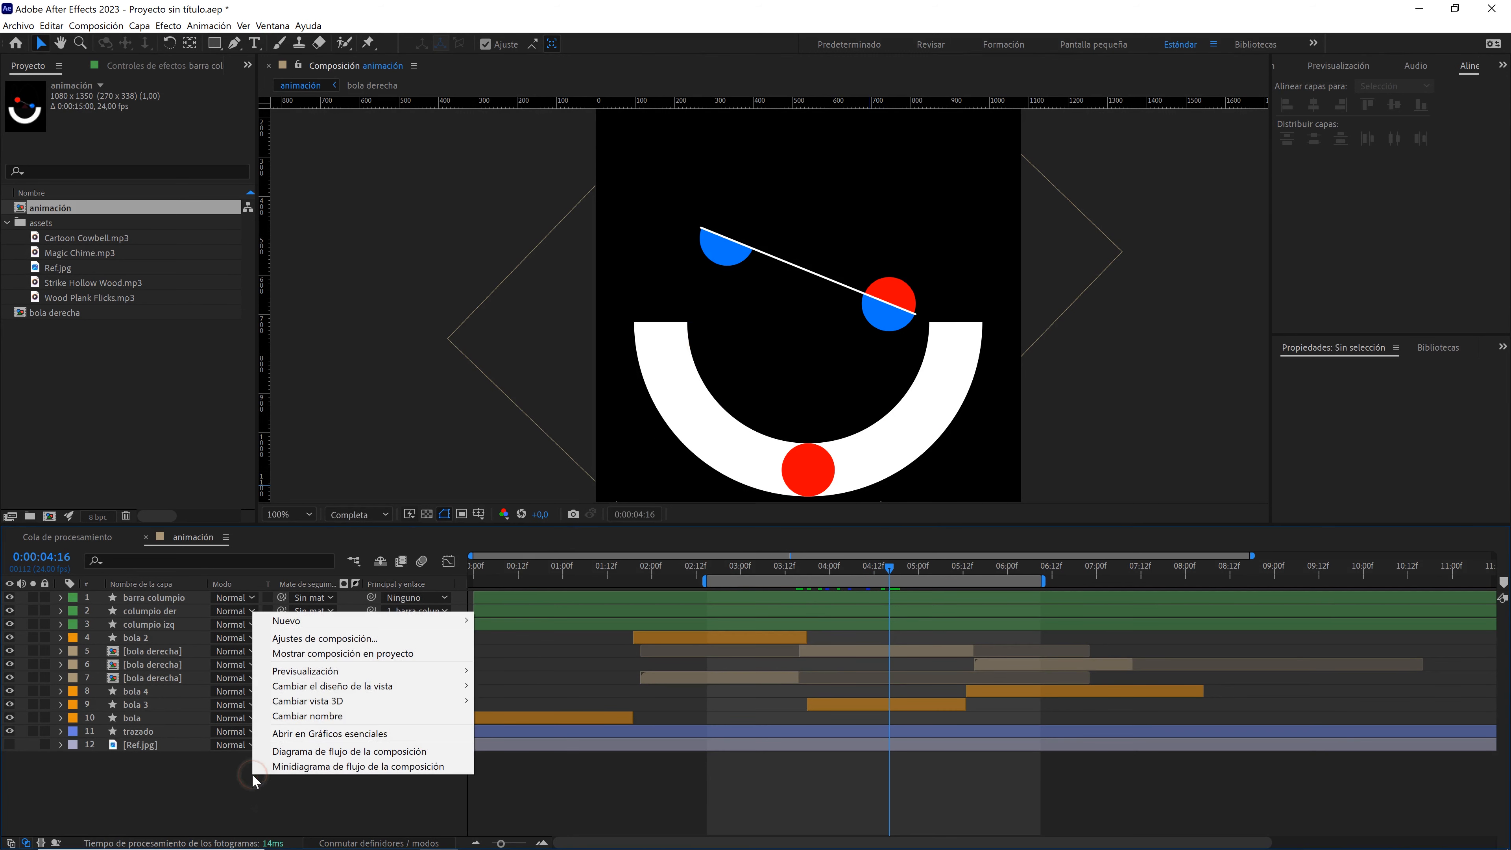
{"action": "mouse_move", "coordinate": [374, 620]}
{"action": "left_click", "coordinate": [534, 654]}
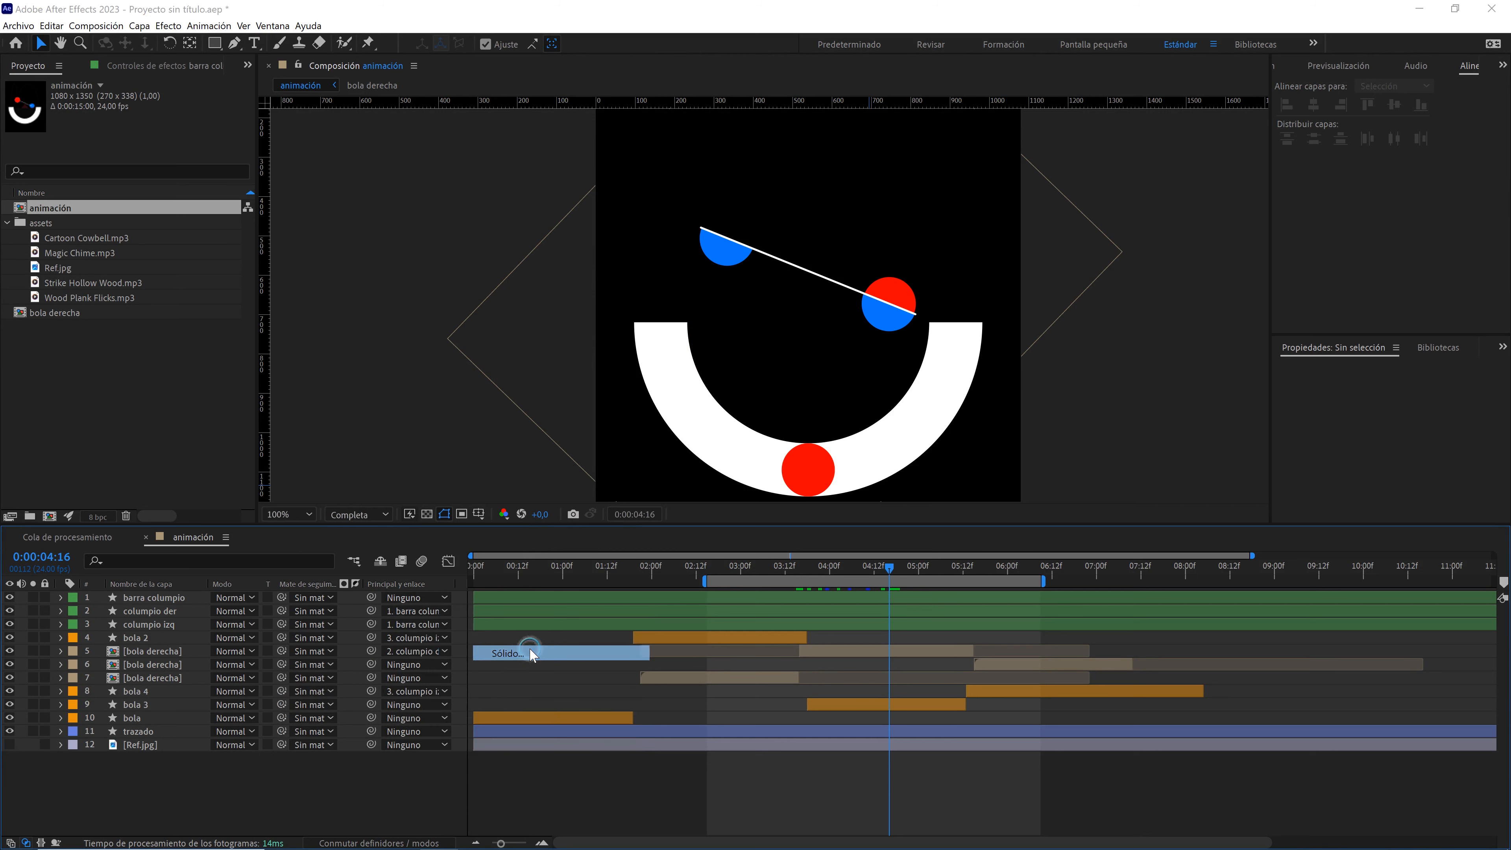
{"action": "type", "text": "partículas"}
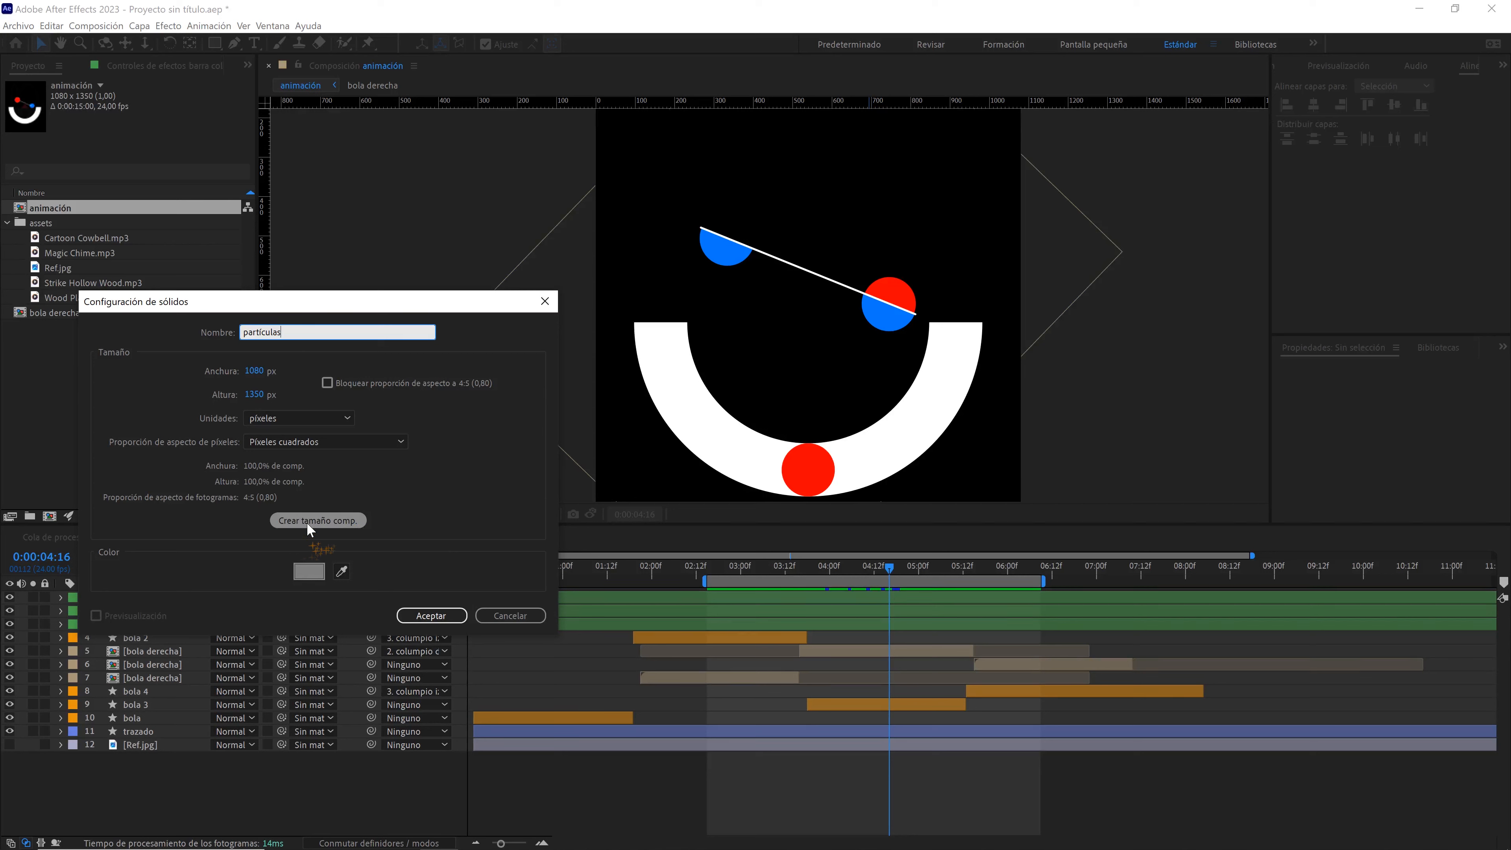
{"action": "left_click", "coordinate": [431, 615]}
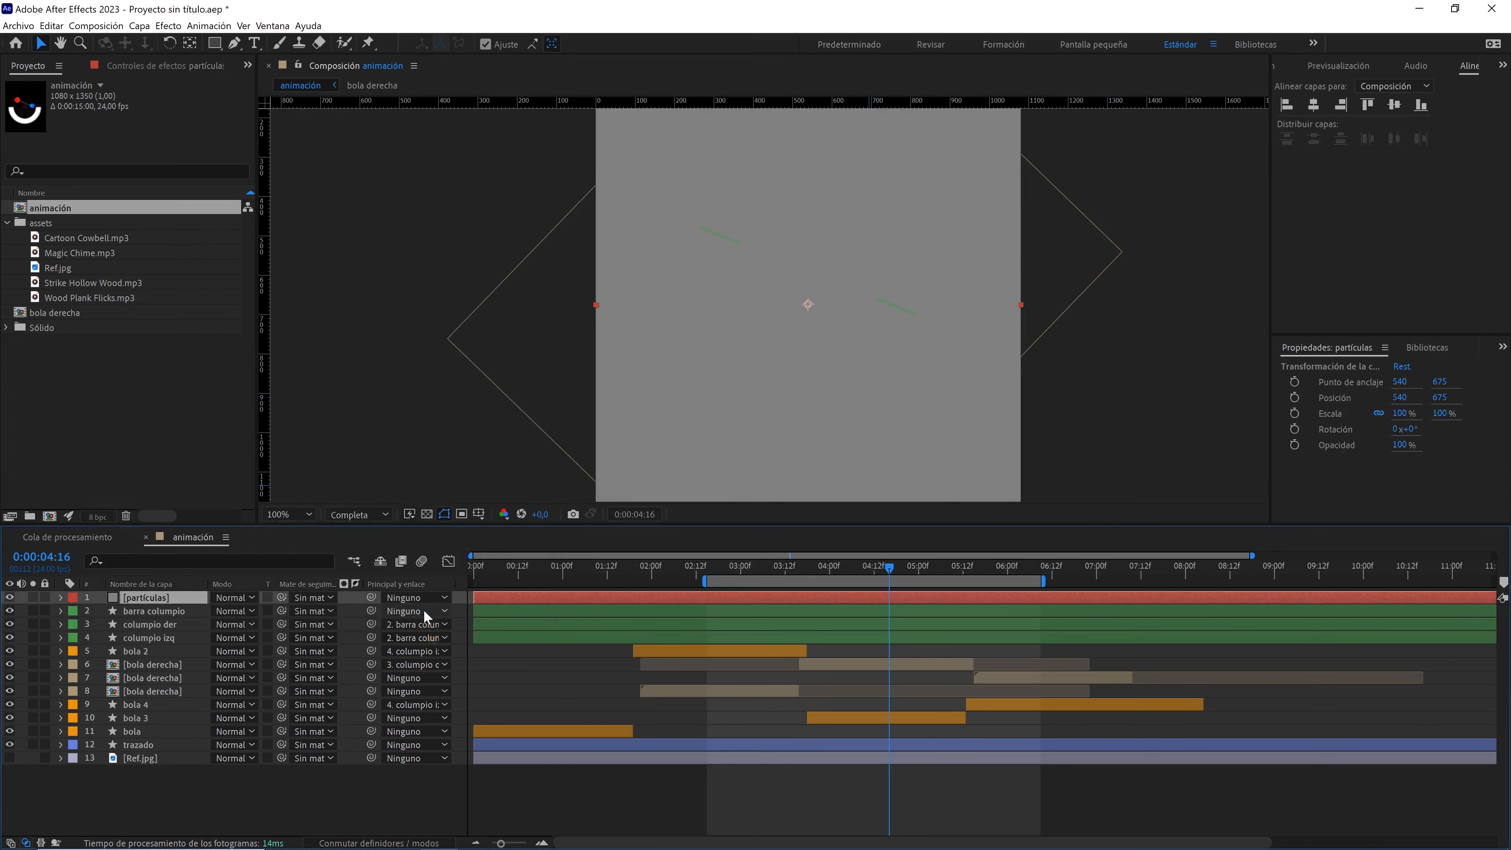
- Find CC Particle Systems II, apply it to the partículas solid and lower the preview resolution to Cuarto
{"action": "left_click", "coordinate": [281, 31]}
{"action": "left_click", "coordinate": [334, 229]}
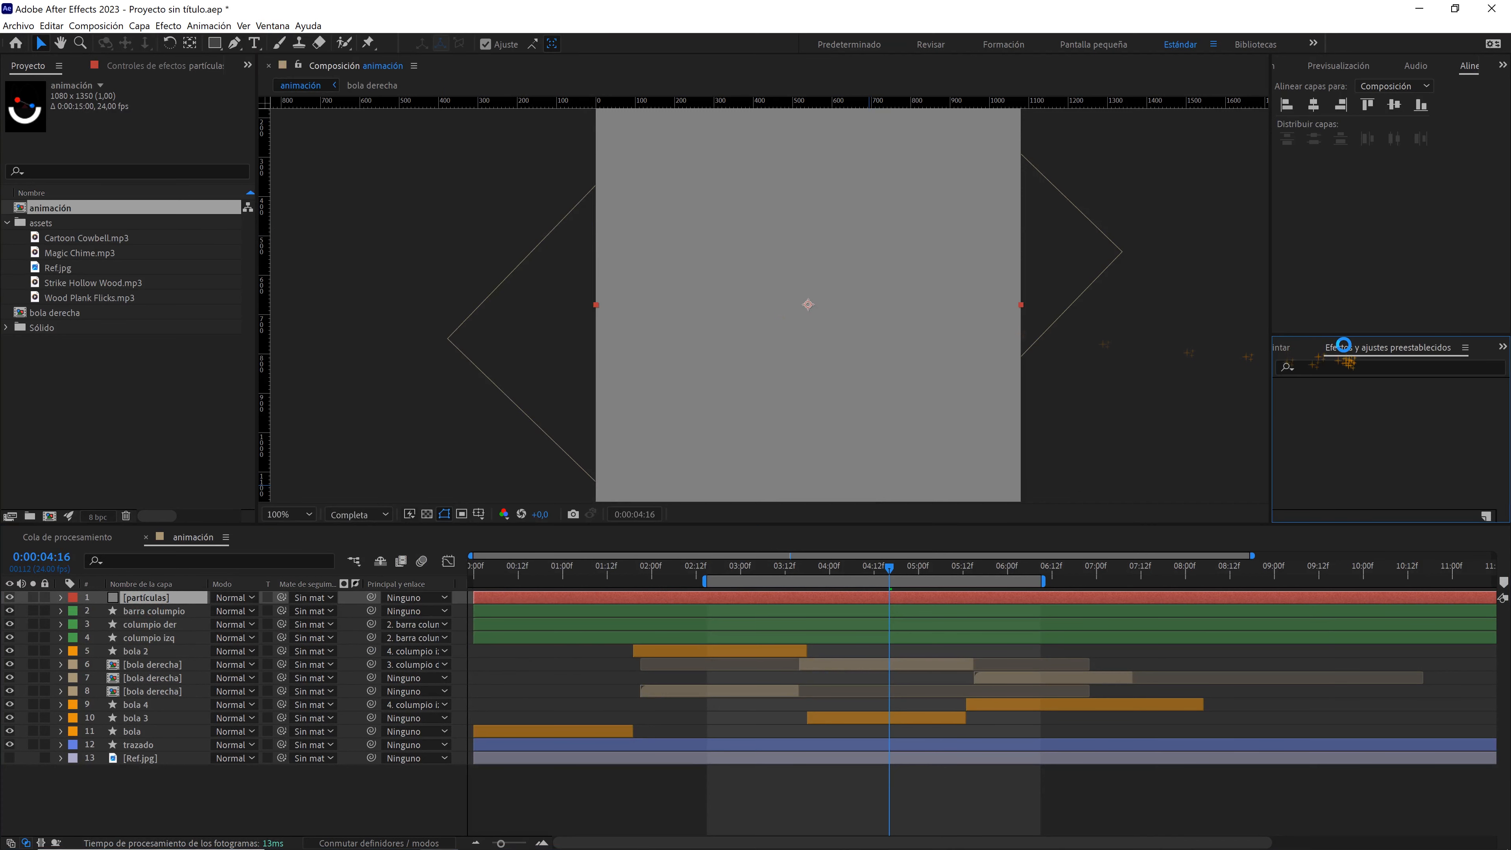
{"action": "left_click", "coordinate": [1324, 365]}
{"action": "type", "text": "cc"}
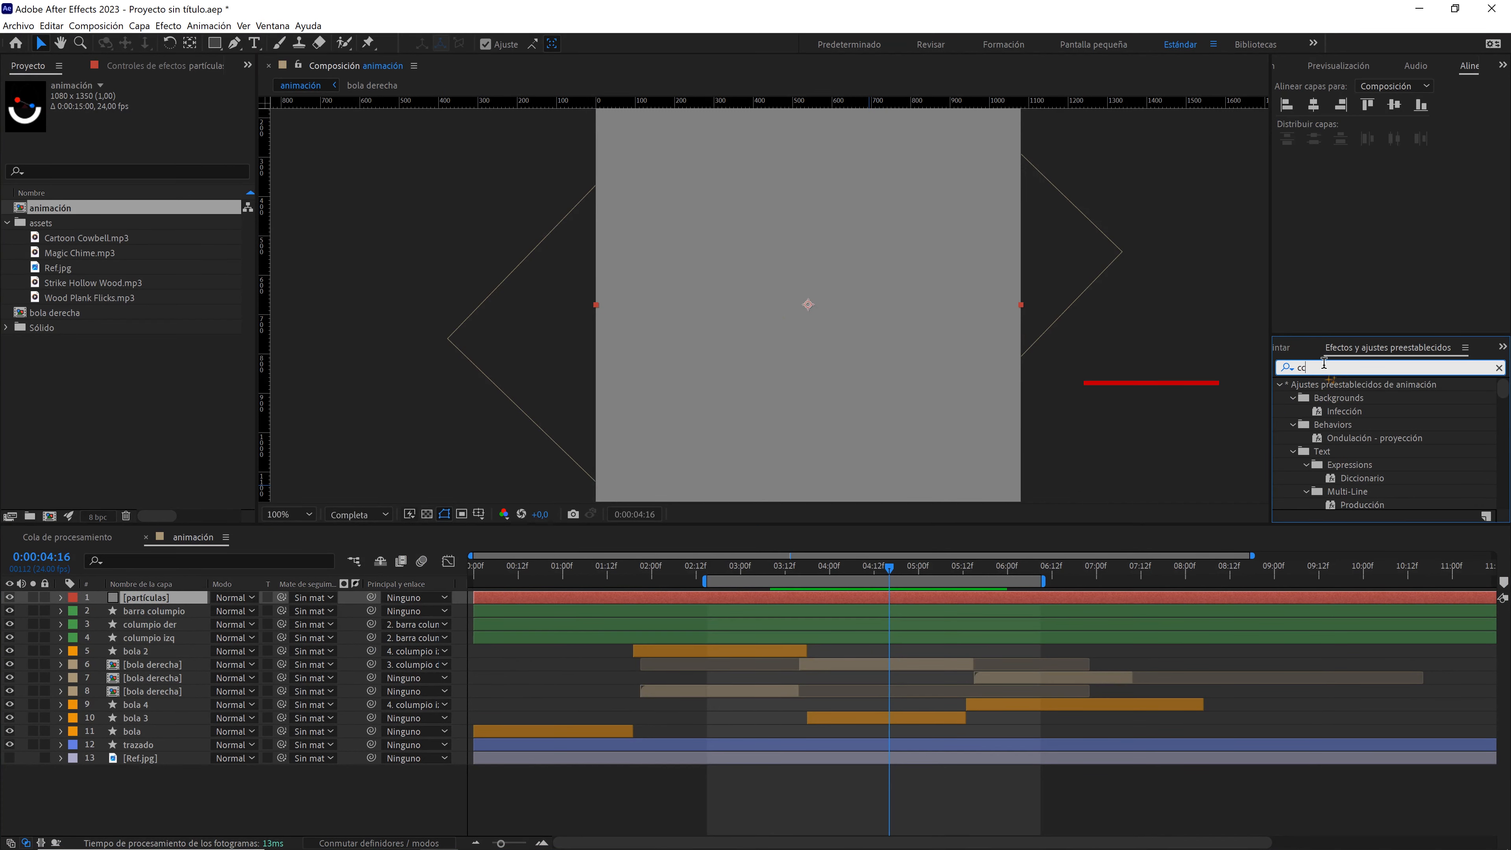
{"action": "type", "text": " parti"}
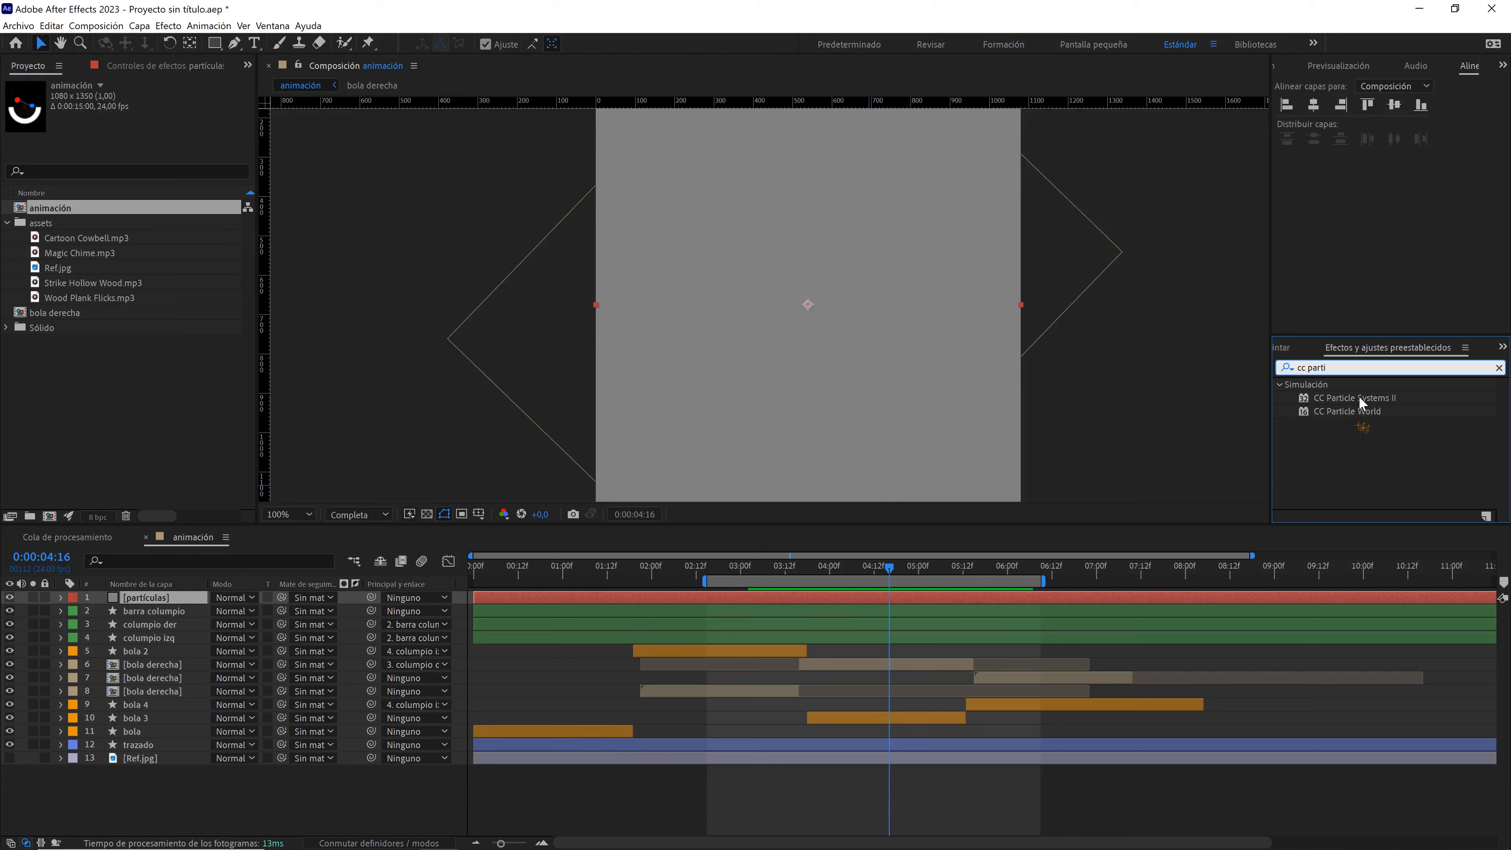
{"action": "left_click_drag", "start_coordinate": [1359, 396], "coordinate": [157, 598]}
{"action": "left_click", "coordinate": [359, 515]}
{"action": "left_click", "coordinate": [351, 488]}
- Link the particle effect's Producer Position to bola 3's position with the expression thisComp.layer("bola 3").transform.position
{"action": "left_click", "coordinate": [856, 567]}
{"action": "left_click", "coordinate": [136, 718]}
{"action": "key", "text": "p"}
{"action": "left_click", "coordinate": [157, 597]}
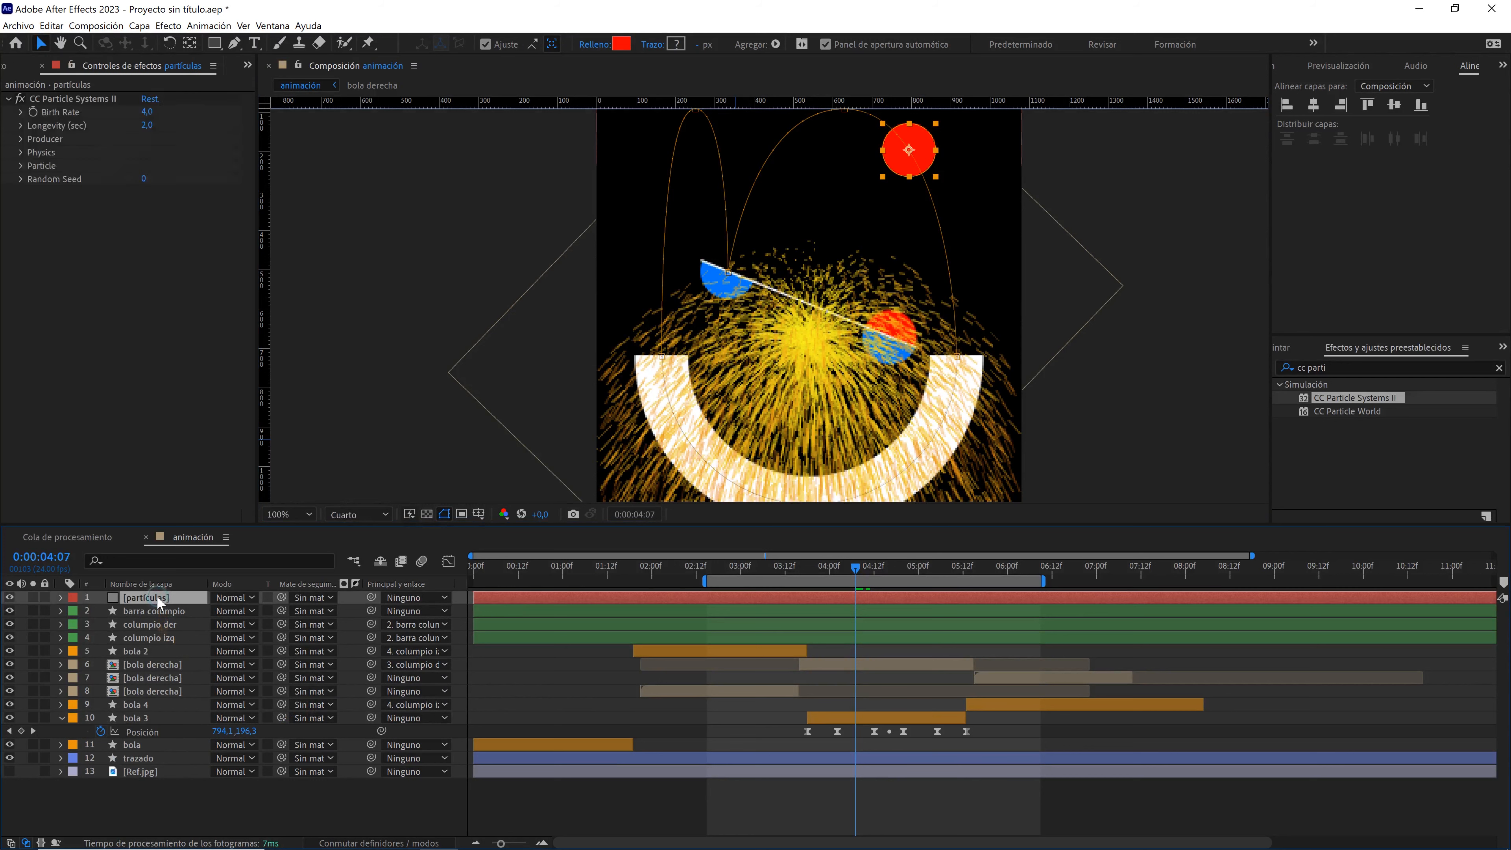
{"action": "left_click", "coordinate": [22, 140]}
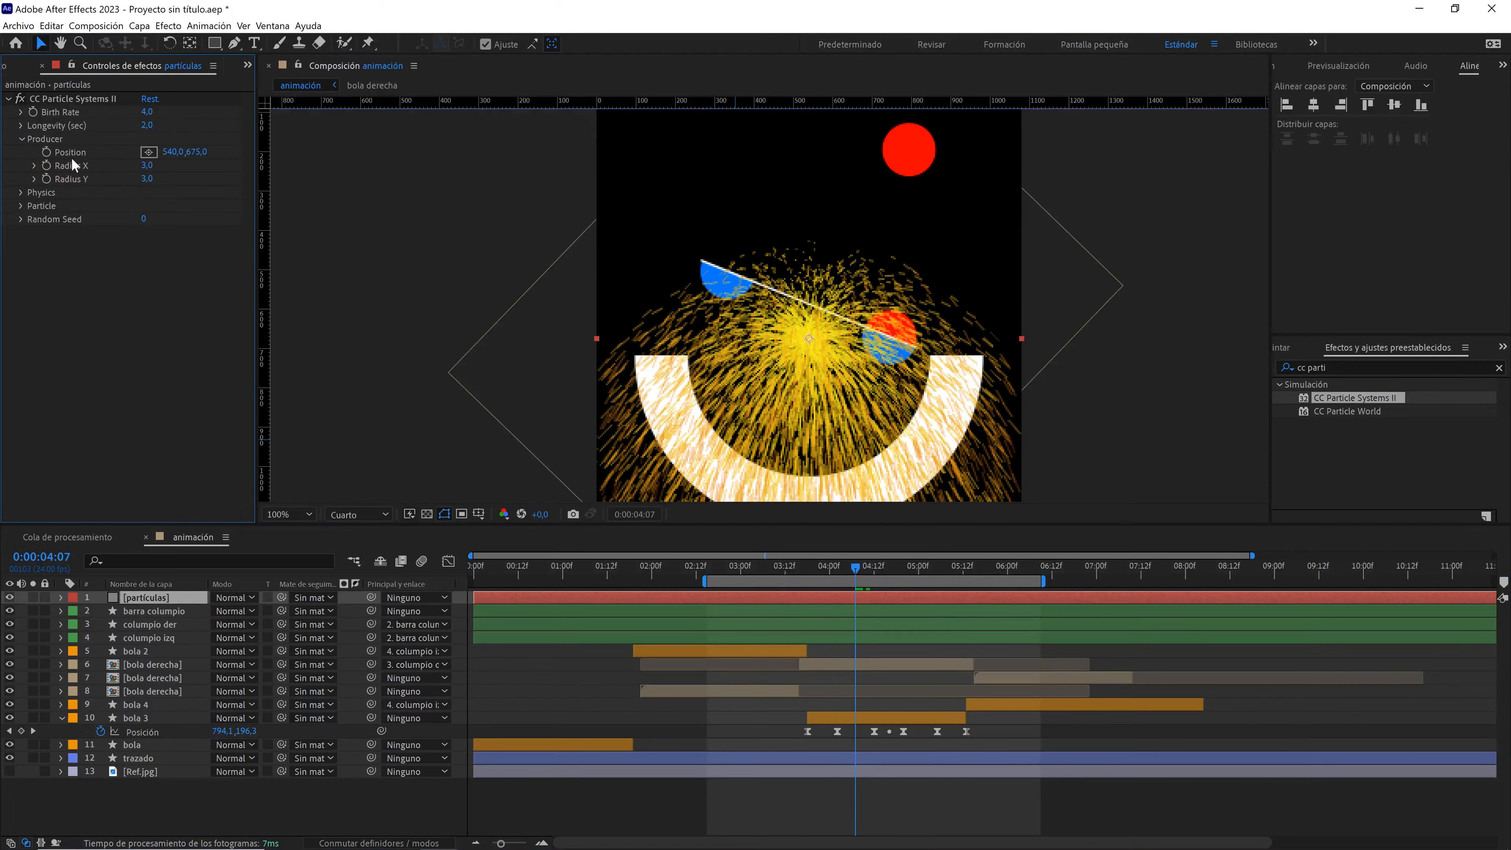
{"action": "left_click", "coordinate": [46, 151], "text": "alt"}
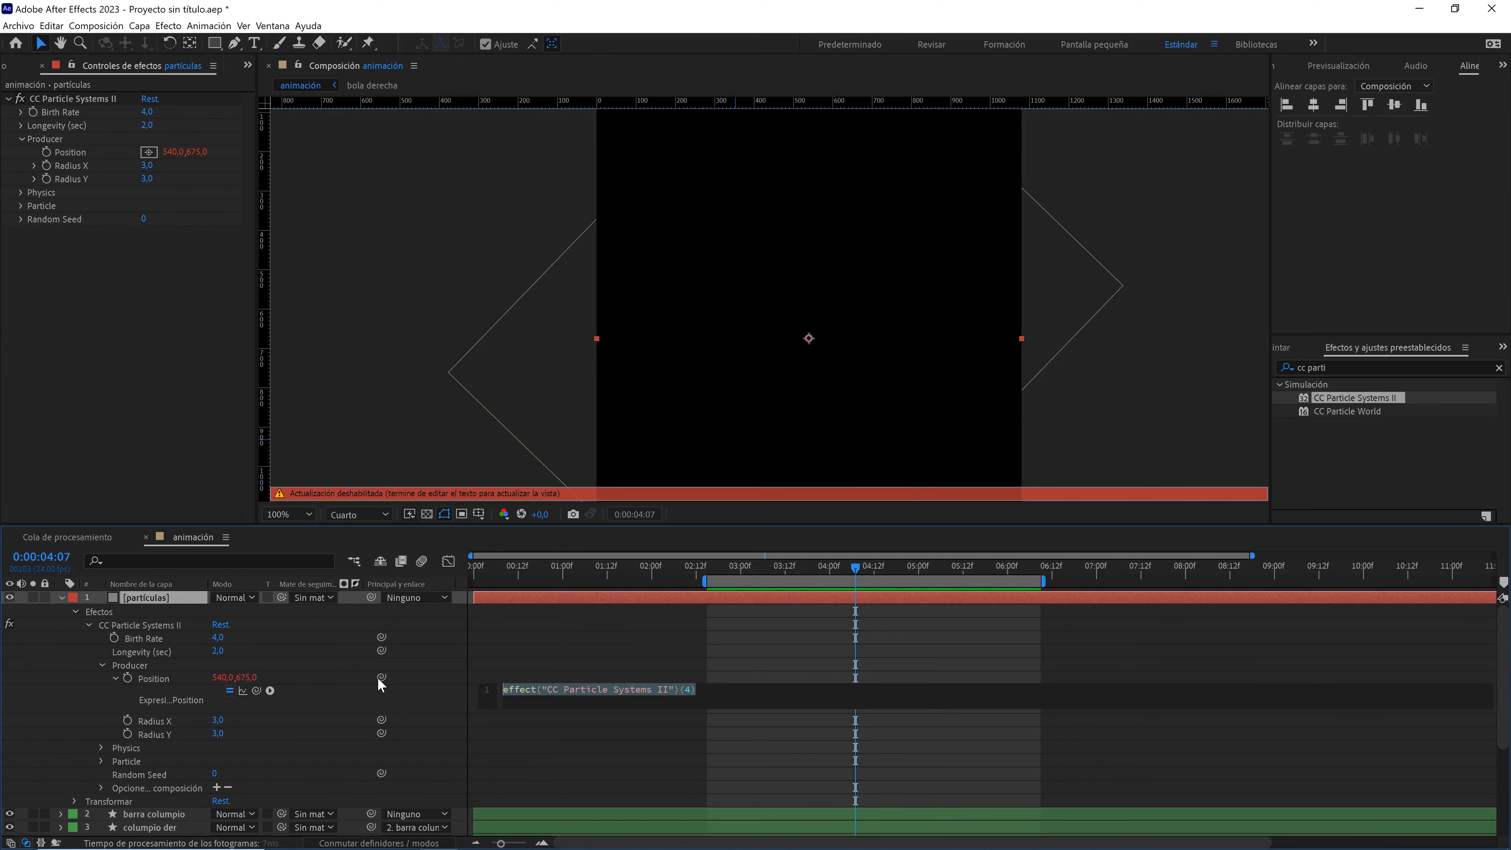
{"action": "left_click_drag", "start_coordinate": [381, 677], "coordinate": [160, 786]}
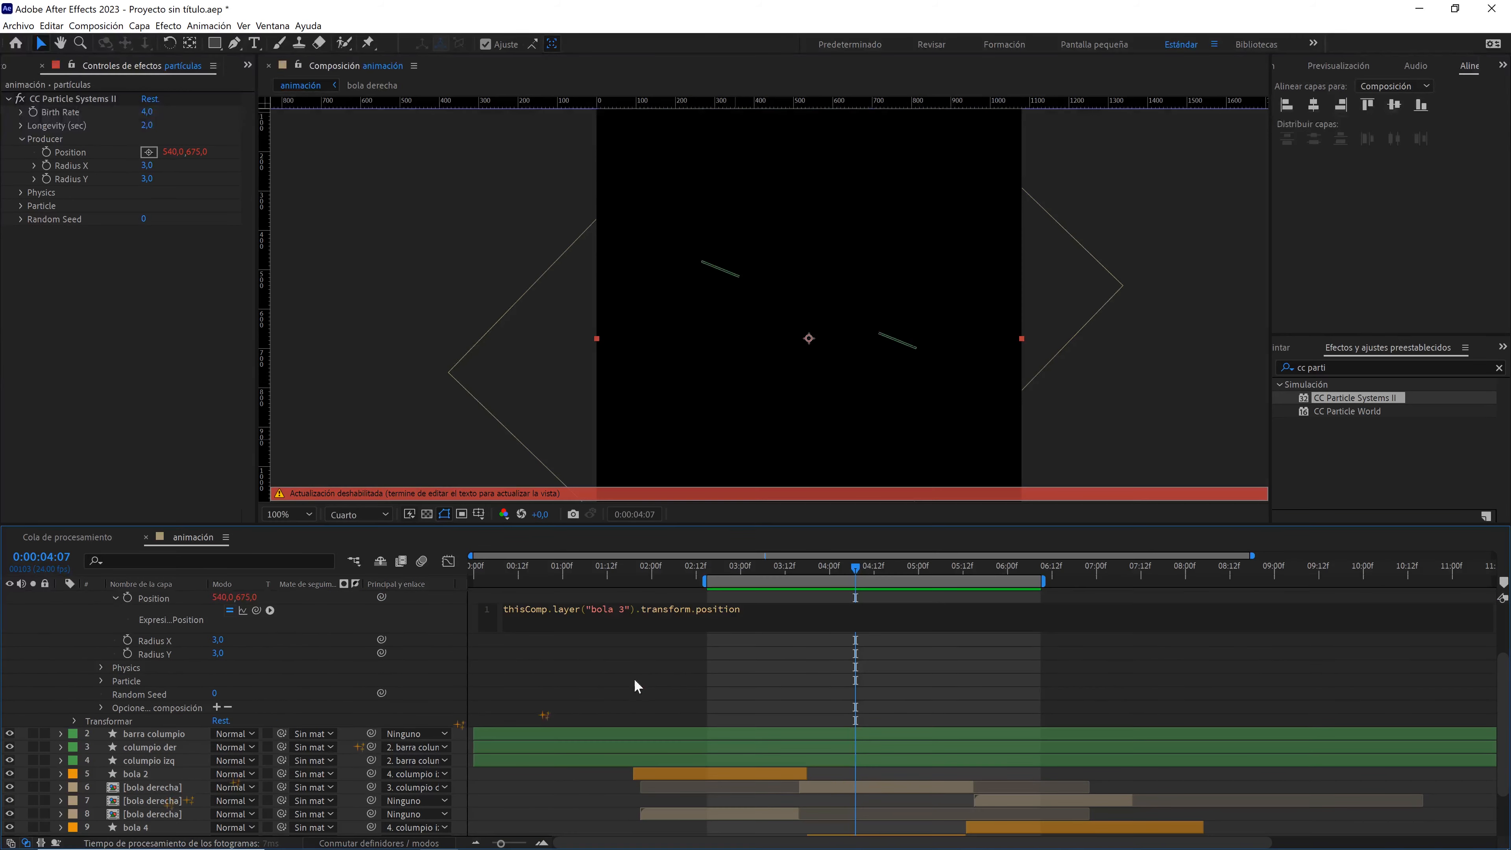
{"action": "left_click", "coordinate": [867, 341]}
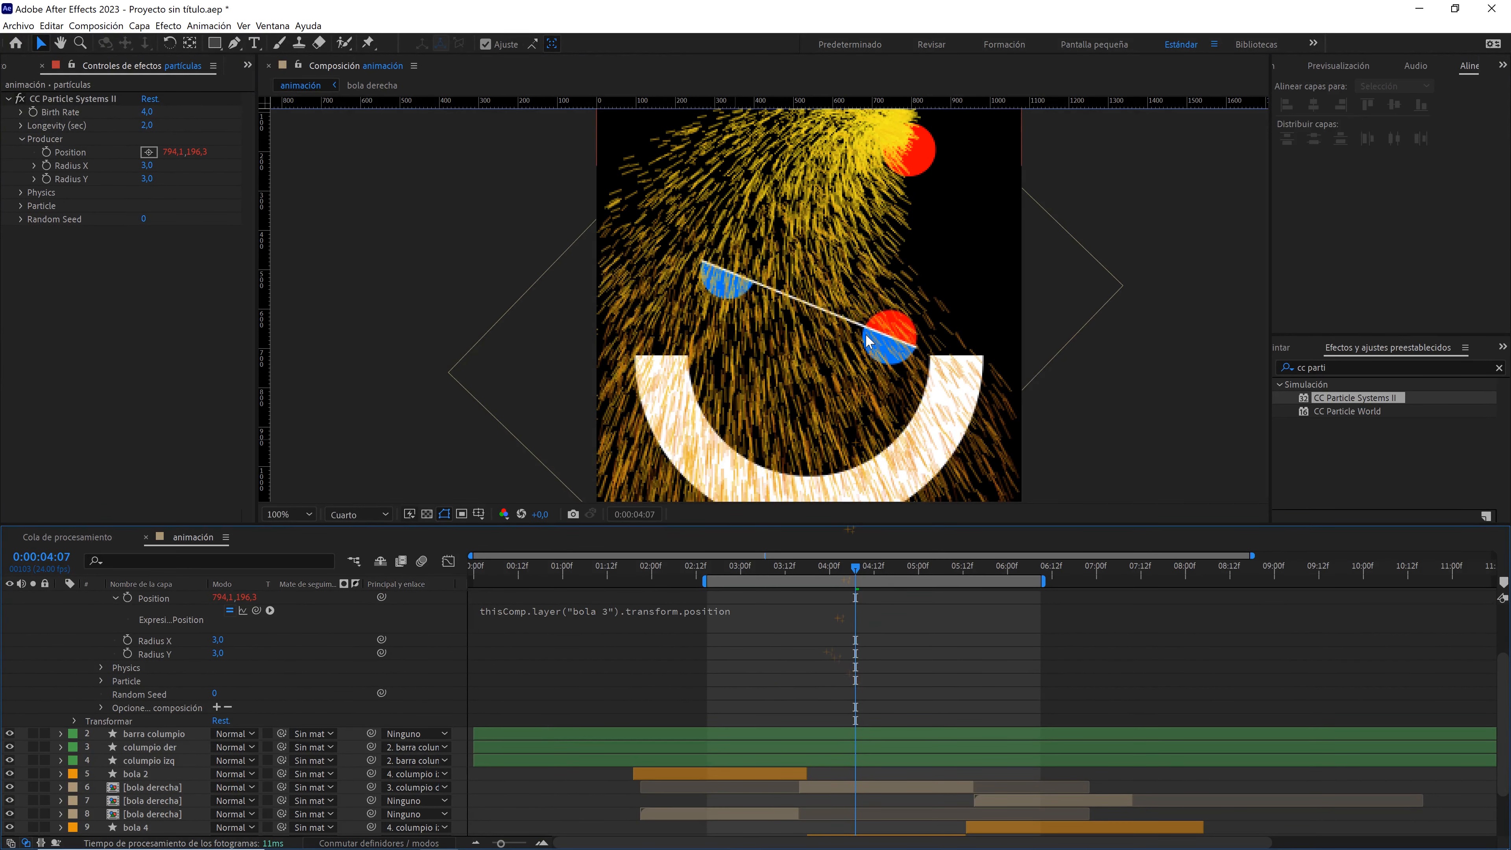
- Add a Birth Rate keyframe of 0 to the partículas layer's particle effect at 0:00:04:11
{"action": "key", "text": "comma"}
{"action": "left_click_drag", "start_coordinate": [856, 567], "coordinate": [870, 568]}
{"action": "key", "text": "period"}
{"action": "scroll", "coordinate": [769, 652], "scroll_direction": "up", "scroll_amount": 2}
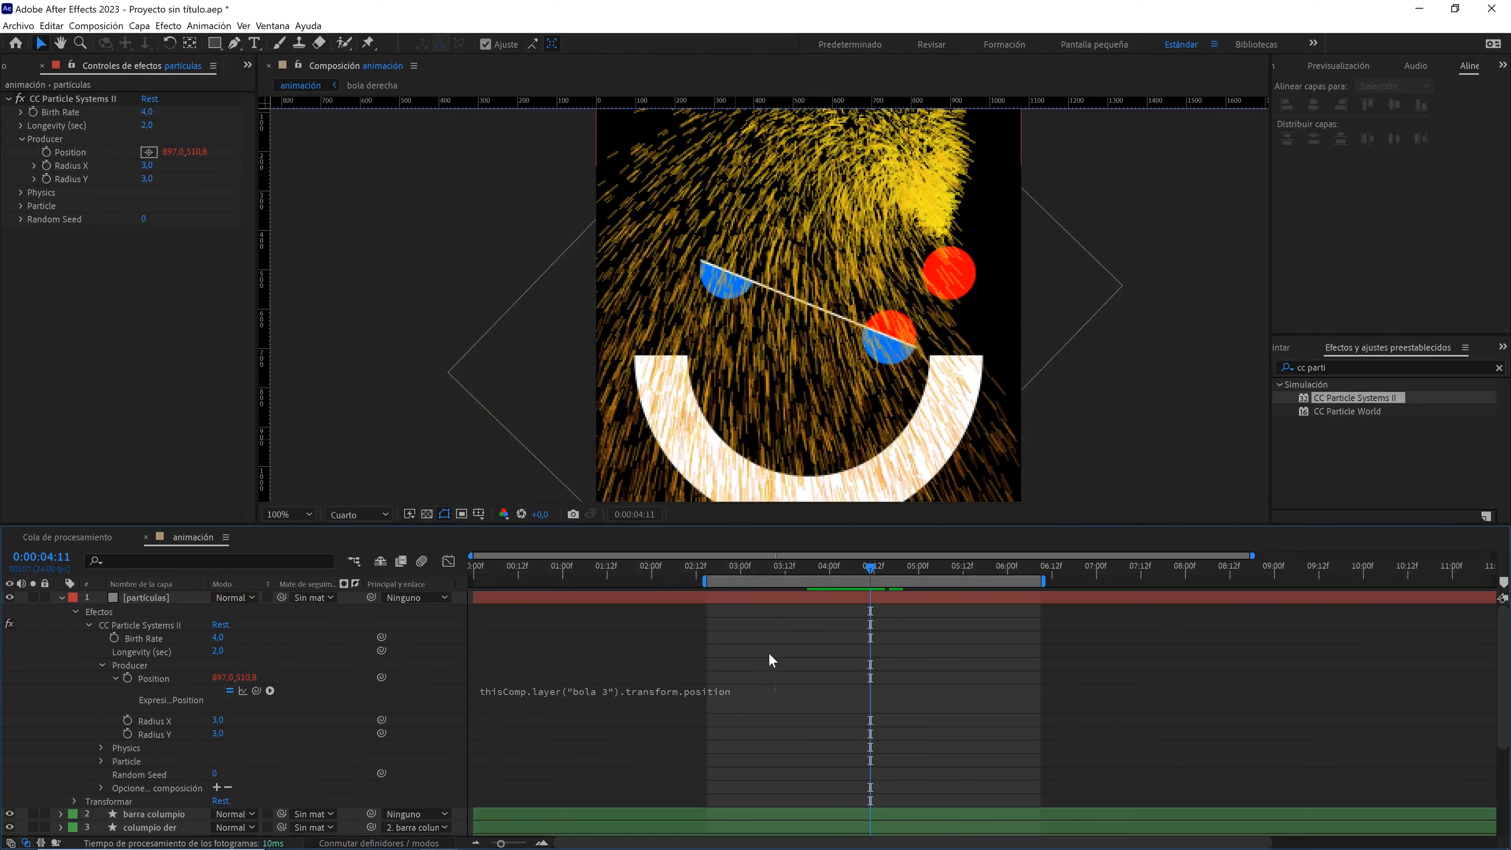
{"action": "left_click", "coordinate": [751, 598]}
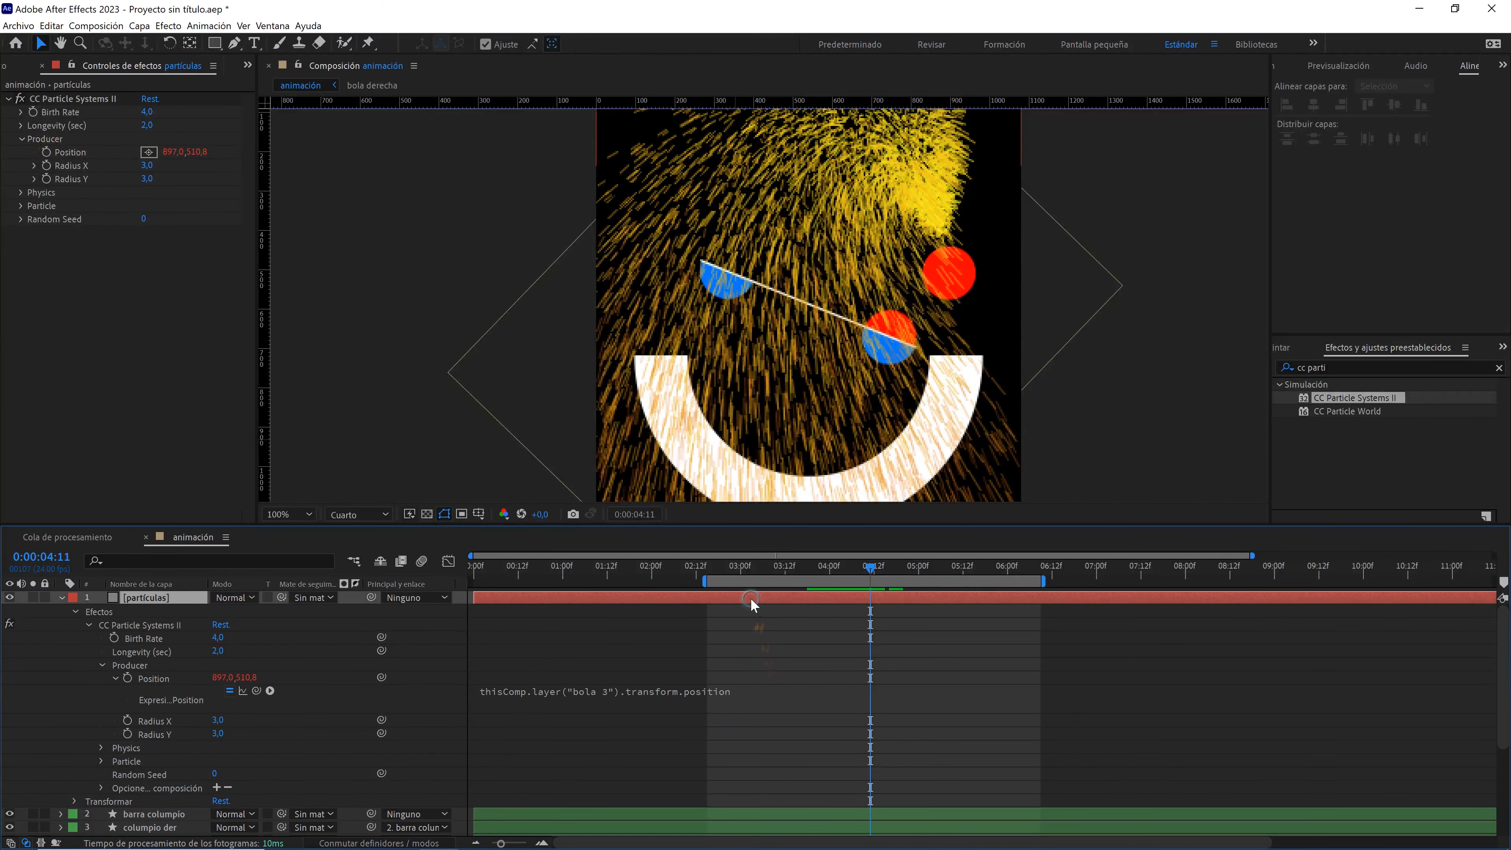
{"action": "left_click", "coordinate": [34, 113]}
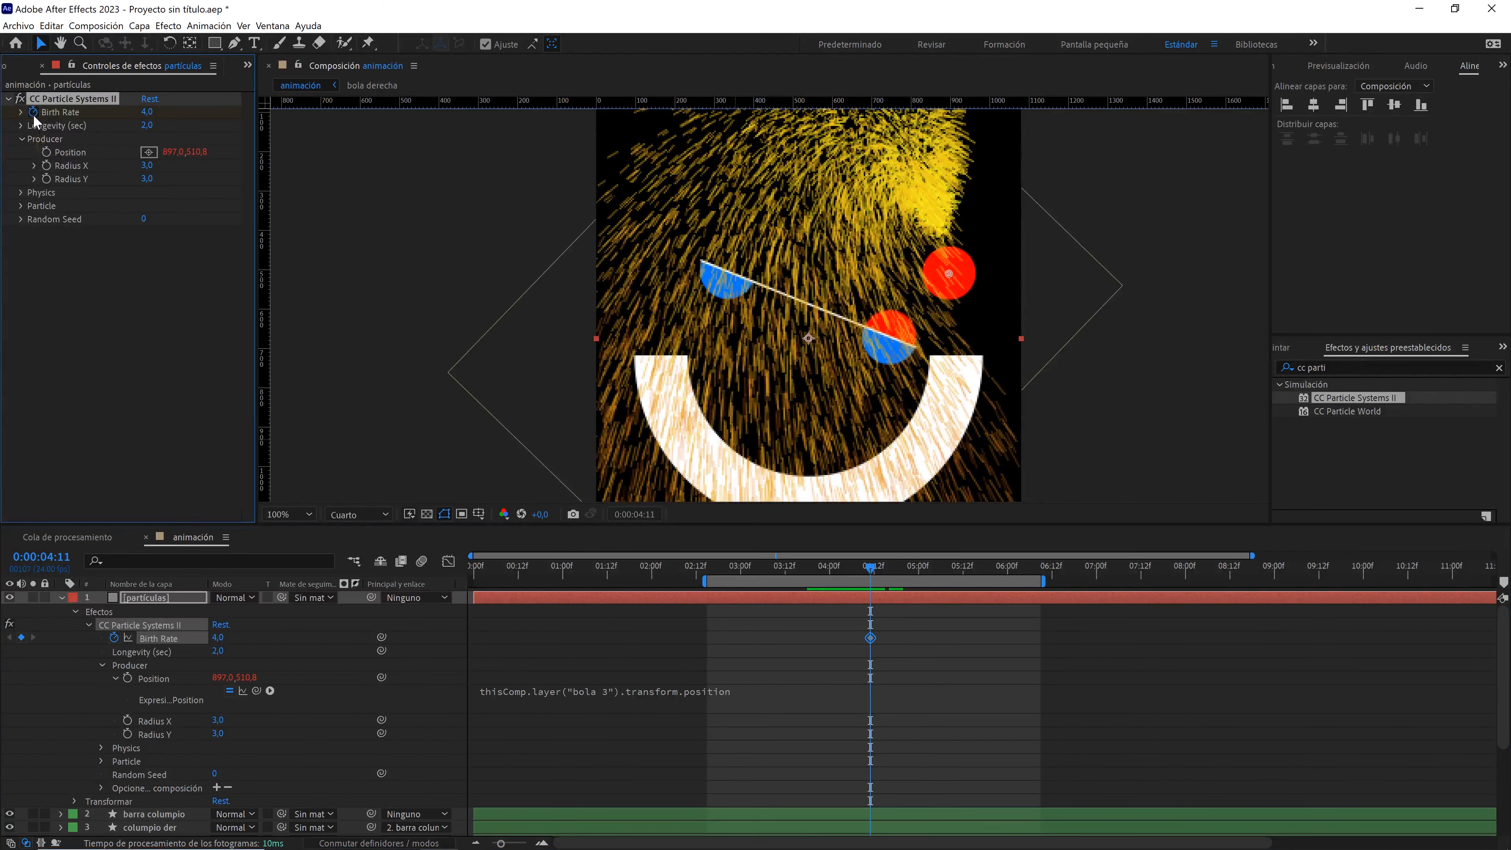
{"action": "left_click", "coordinate": [146, 112]}
{"action": "type", "text": "0"}
{"action": "key", "text": "Return"}
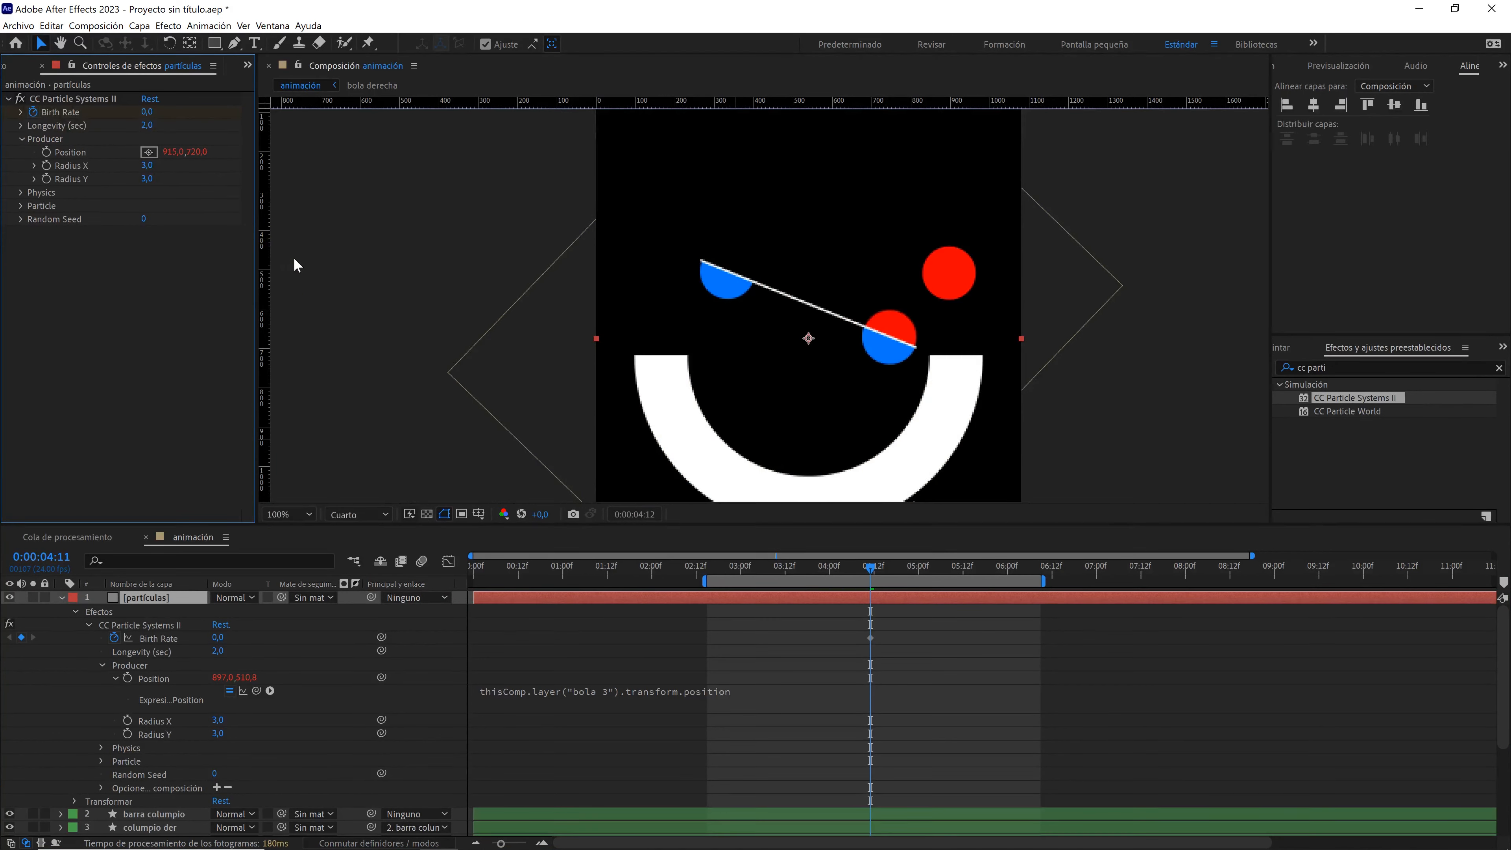
- Keyframe the particle Birth Rate at 1 on 0:00:04:12 and at 0 on 0:00:04:21
{"action": "key", "text": "Page_Down"}
{"action": "left_click", "coordinate": [152, 112]}
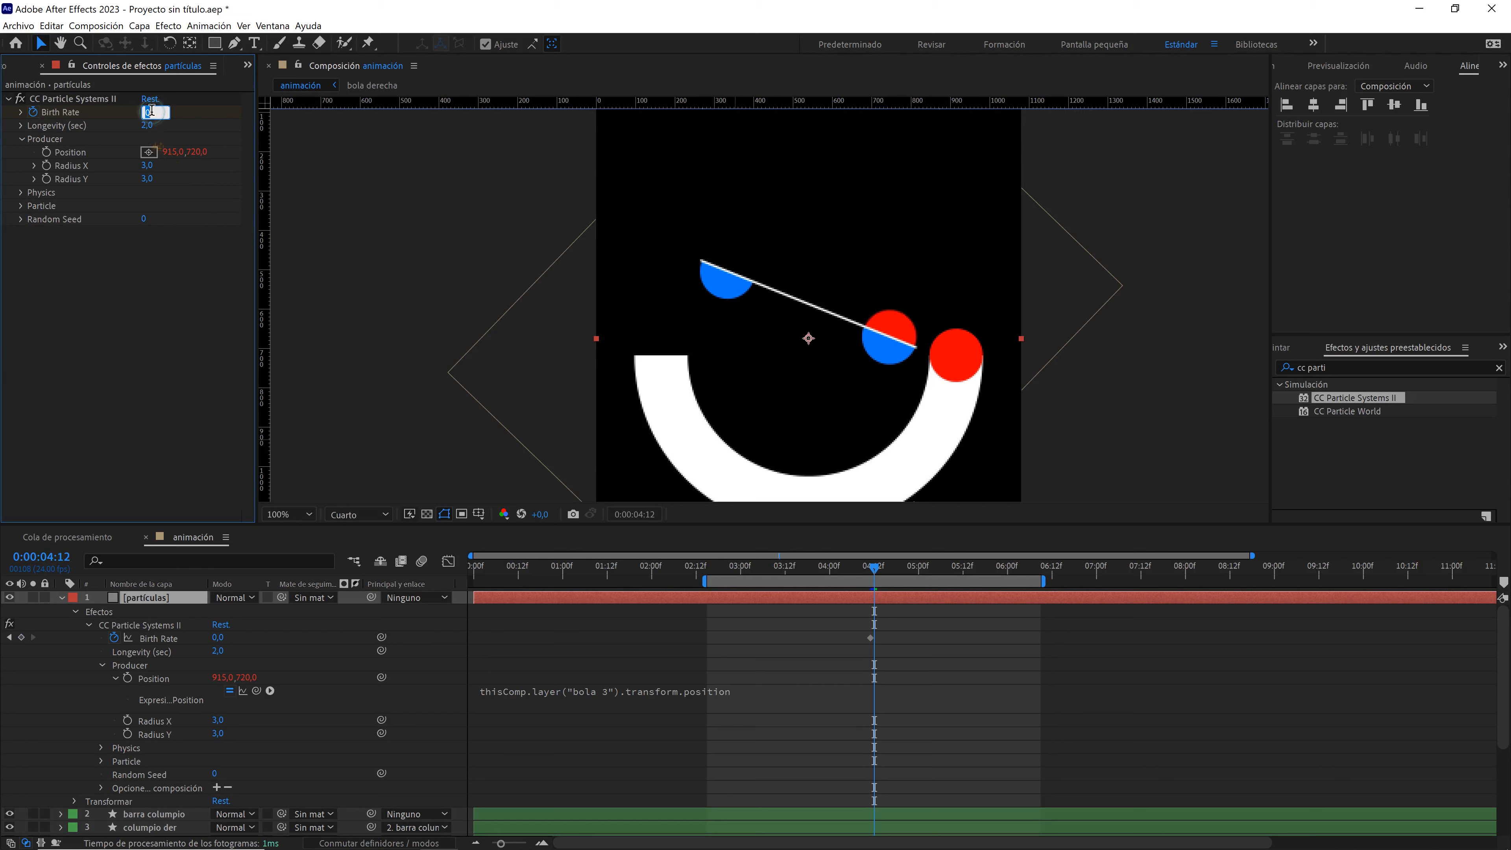
{"action": "type", "text": "1"}
{"action": "left_click_drag", "start_coordinate": [877, 570], "coordinate": [906, 572]}
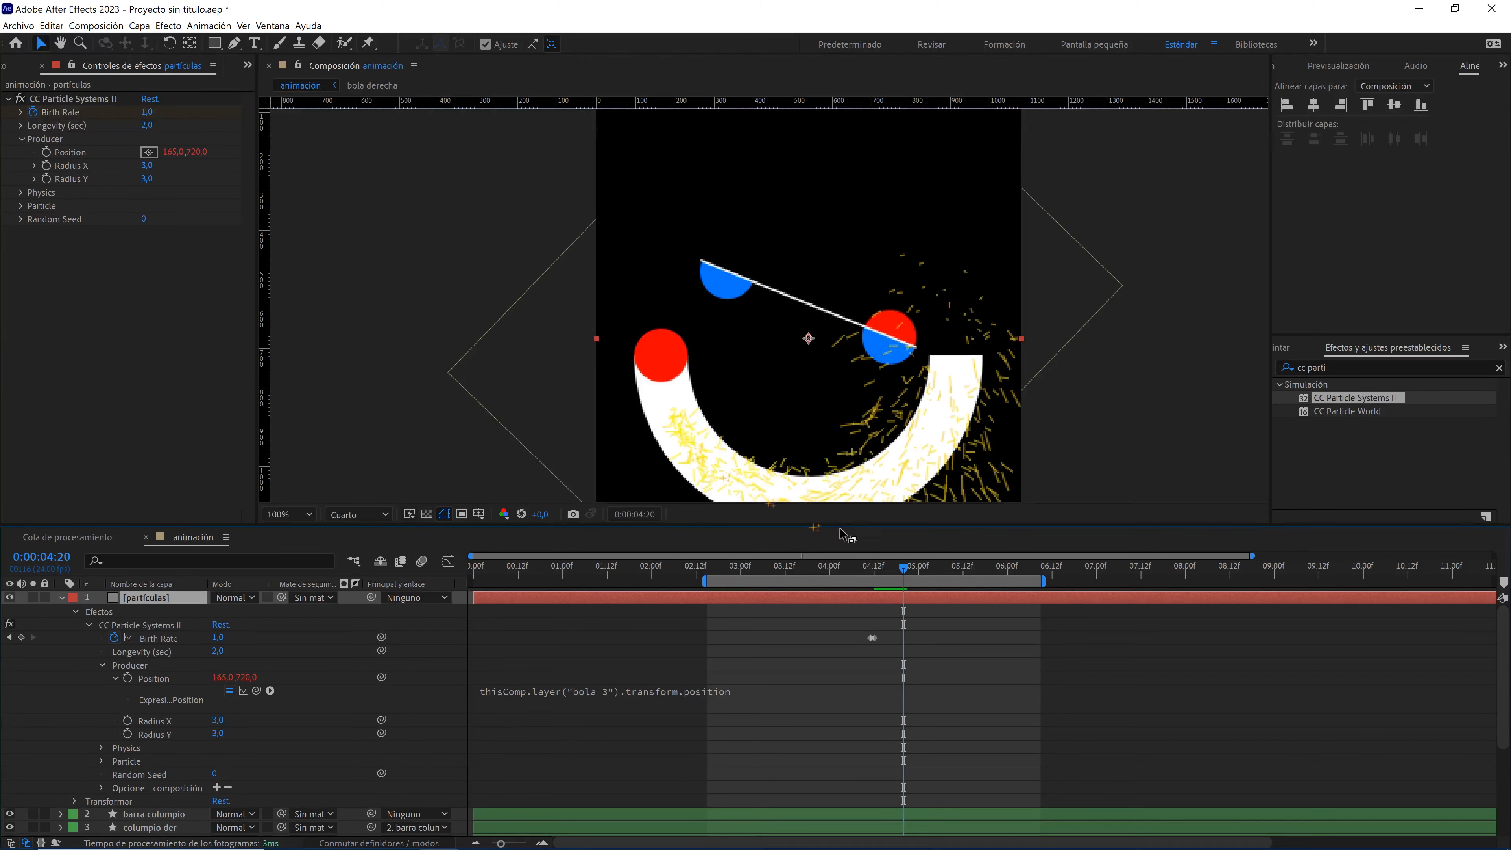
{"action": "left_click_drag", "start_coordinate": [907, 571], "coordinate": [909, 572]}
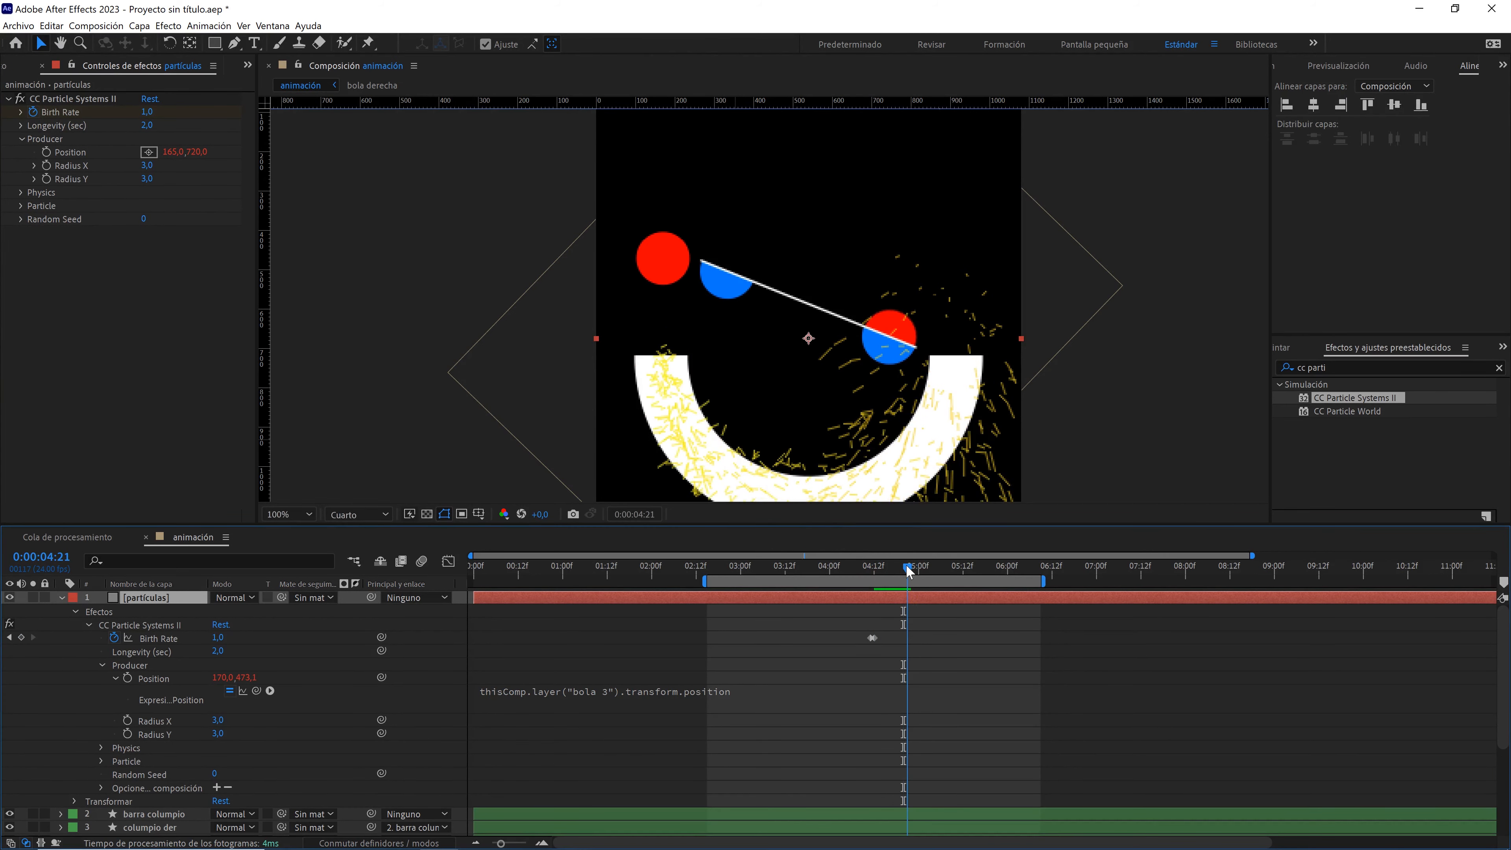
{"action": "left_click", "coordinate": [147, 112]}
{"action": "type", "text": "0"}
{"action": "key", "text": "Return"}
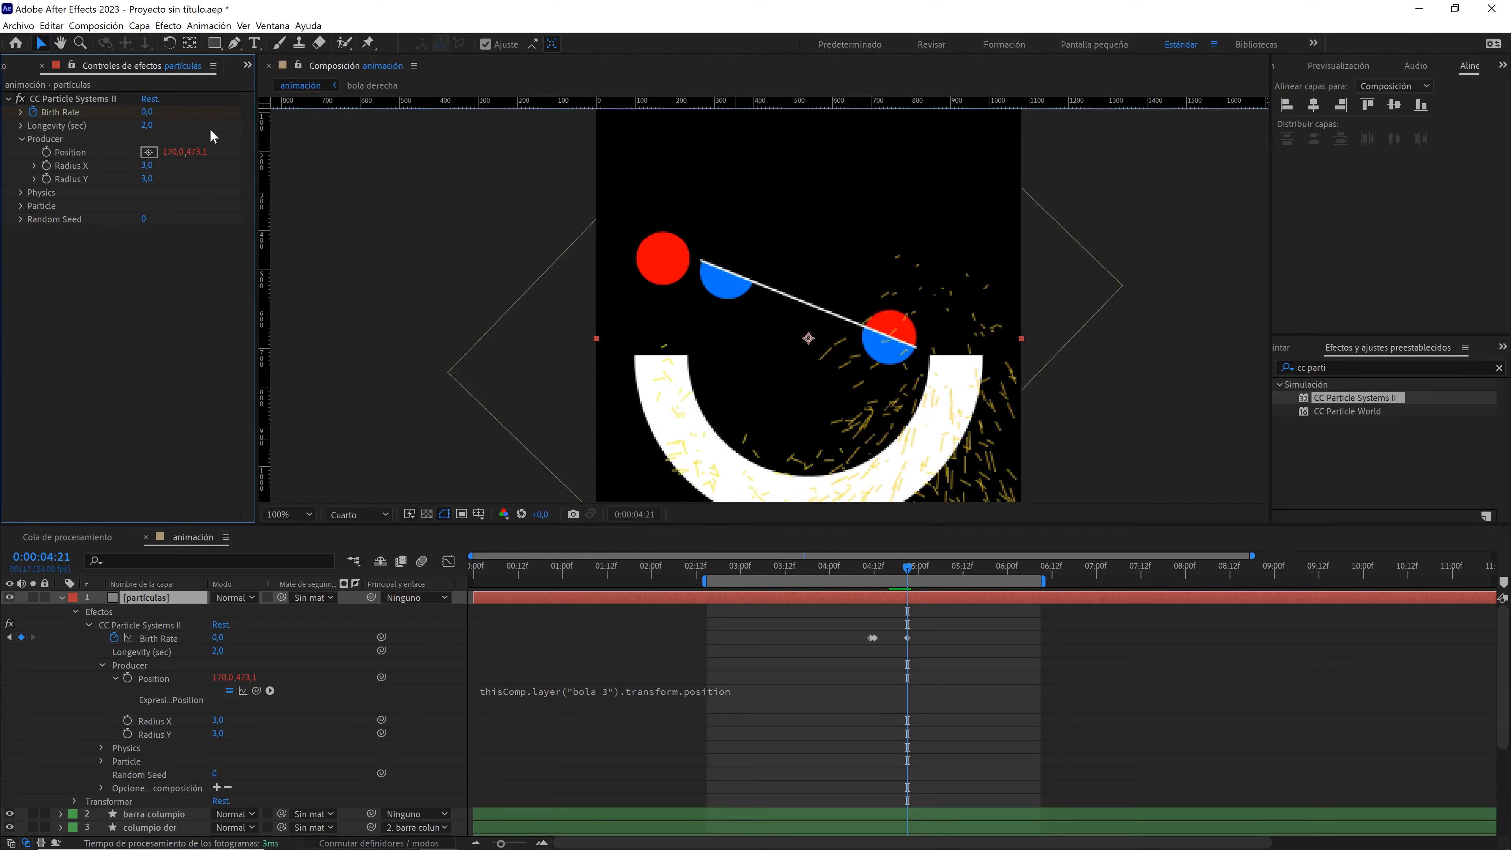
- Set the particle Longevity to 1,5 seconds and the Producer's Radius X and Radius Y to 0
{"action": "left_click", "coordinate": [147, 125]}
{"action": "type", "text": "1,5"}
{"action": "left_click", "coordinate": [147, 165]}
{"action": "type", "text": "0"}
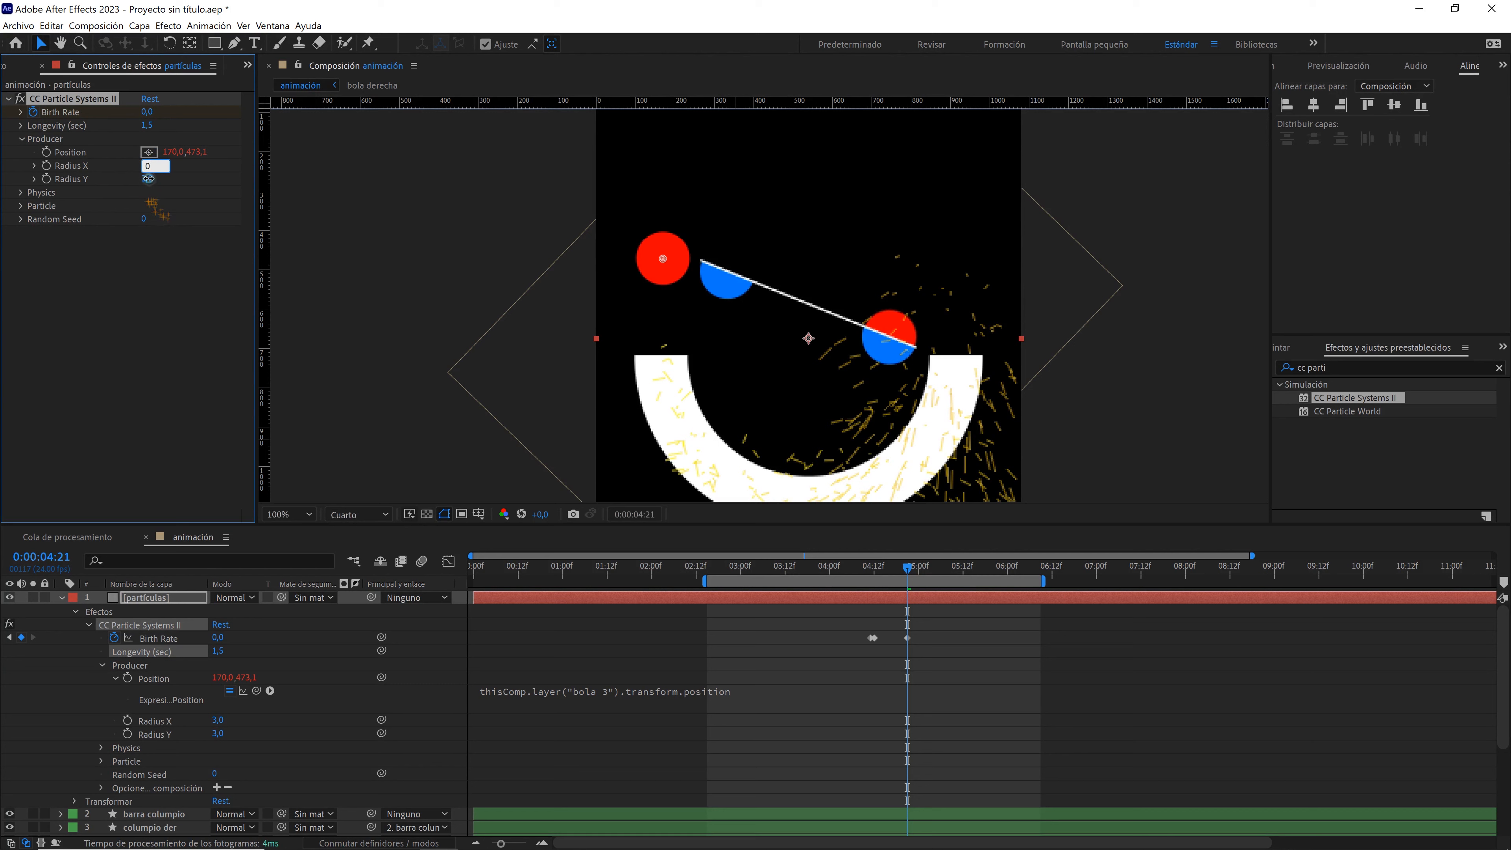
{"action": "key", "text": "Tab"}
{"action": "type", "text": "0"}
{"action": "key", "text": "Return"}
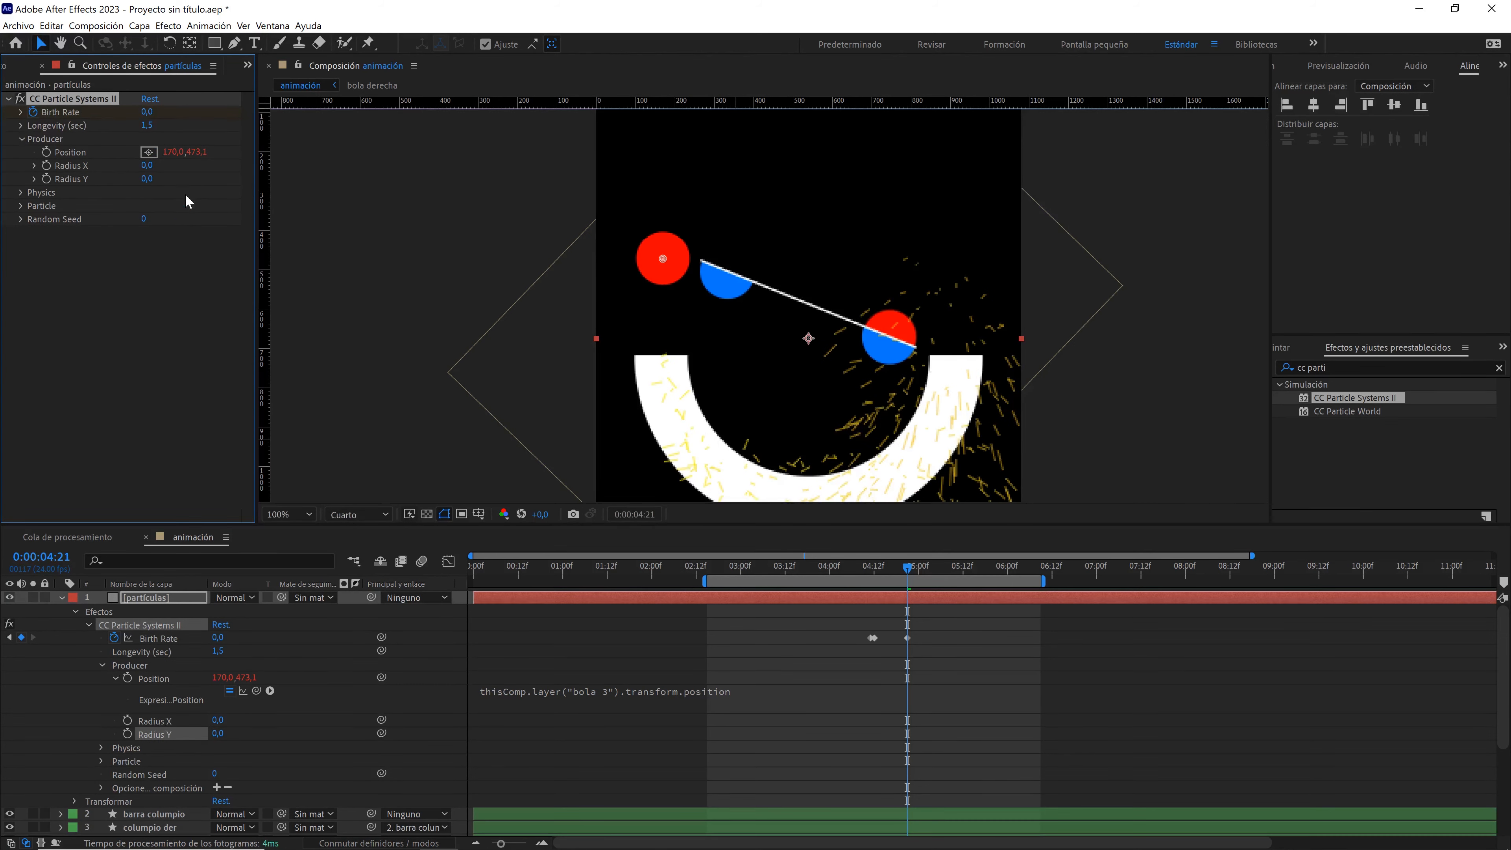
- Set the particle physics to Velocity 0,1 and Gravity 0
{"action": "left_click", "coordinate": [20, 193]}
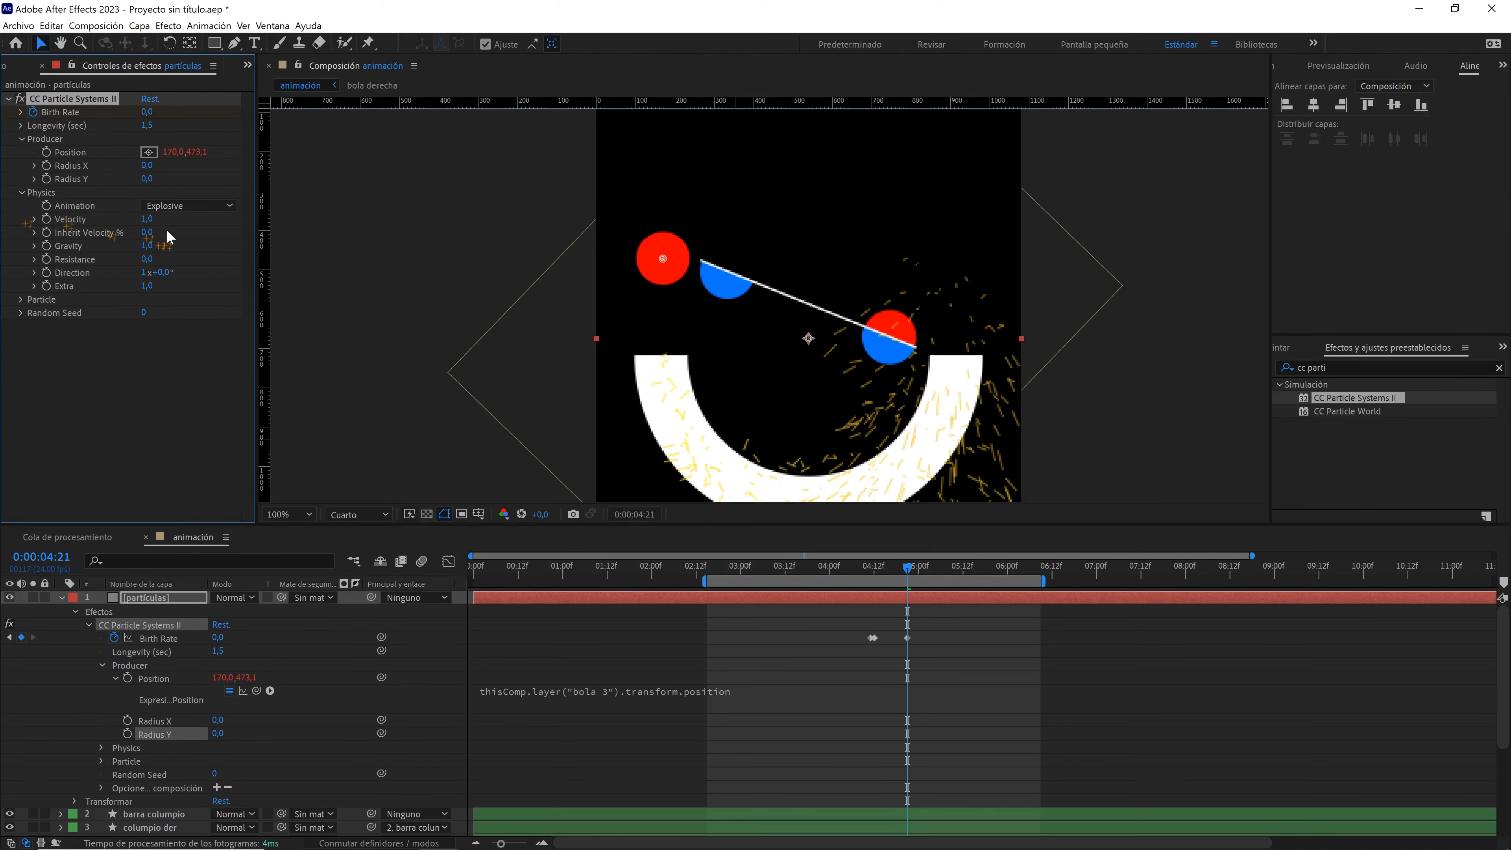
{"action": "left_click_drag", "start_coordinate": [133, 225], "coordinate": [80, 227]}
{"action": "left_click", "coordinate": [152, 249]}
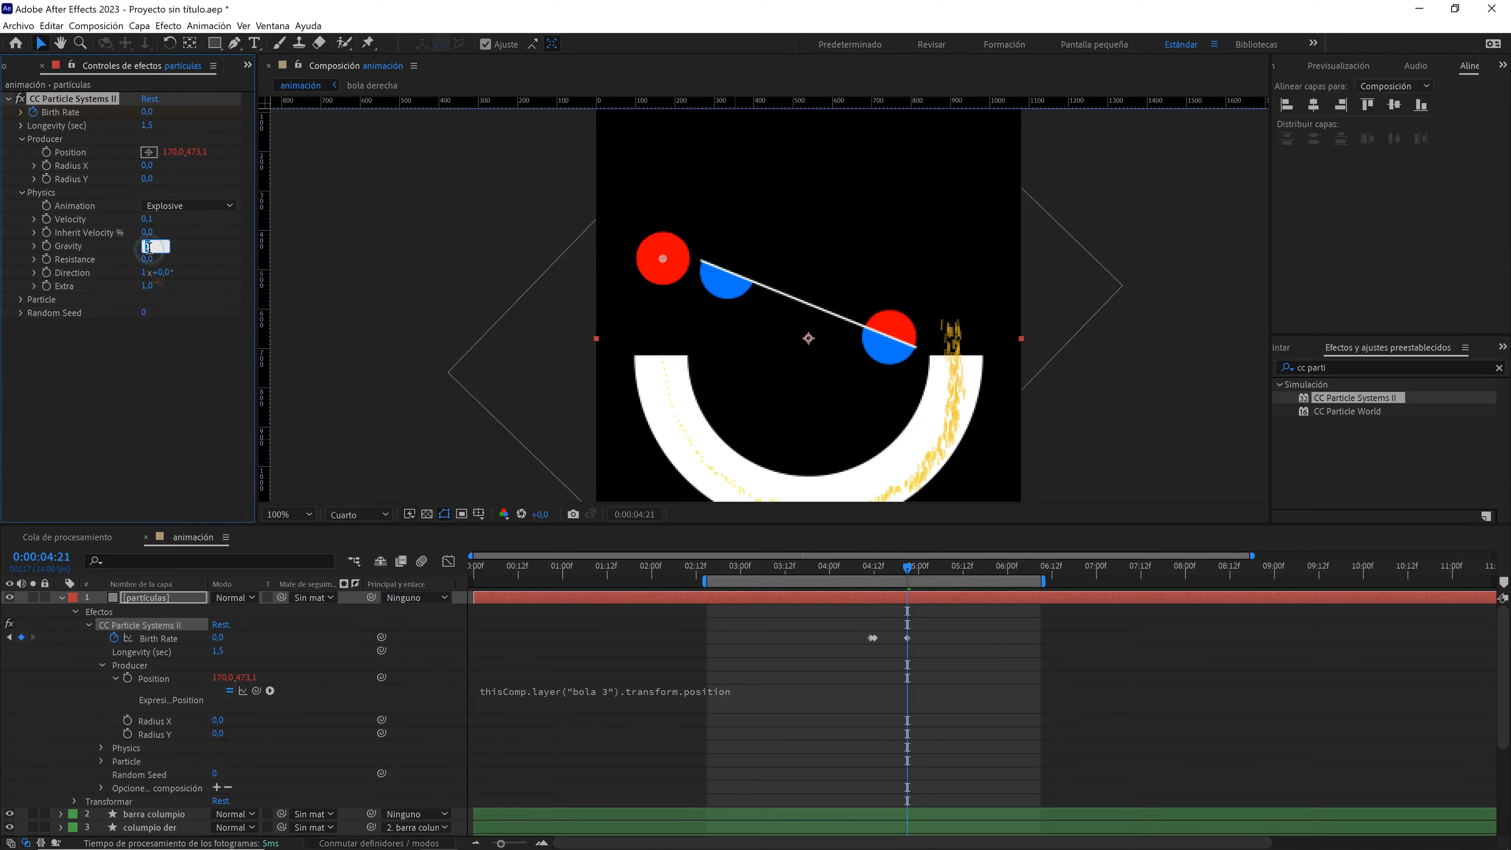
{"action": "type", "text": "0"}
{"action": "left_click", "coordinate": [208, 241]}
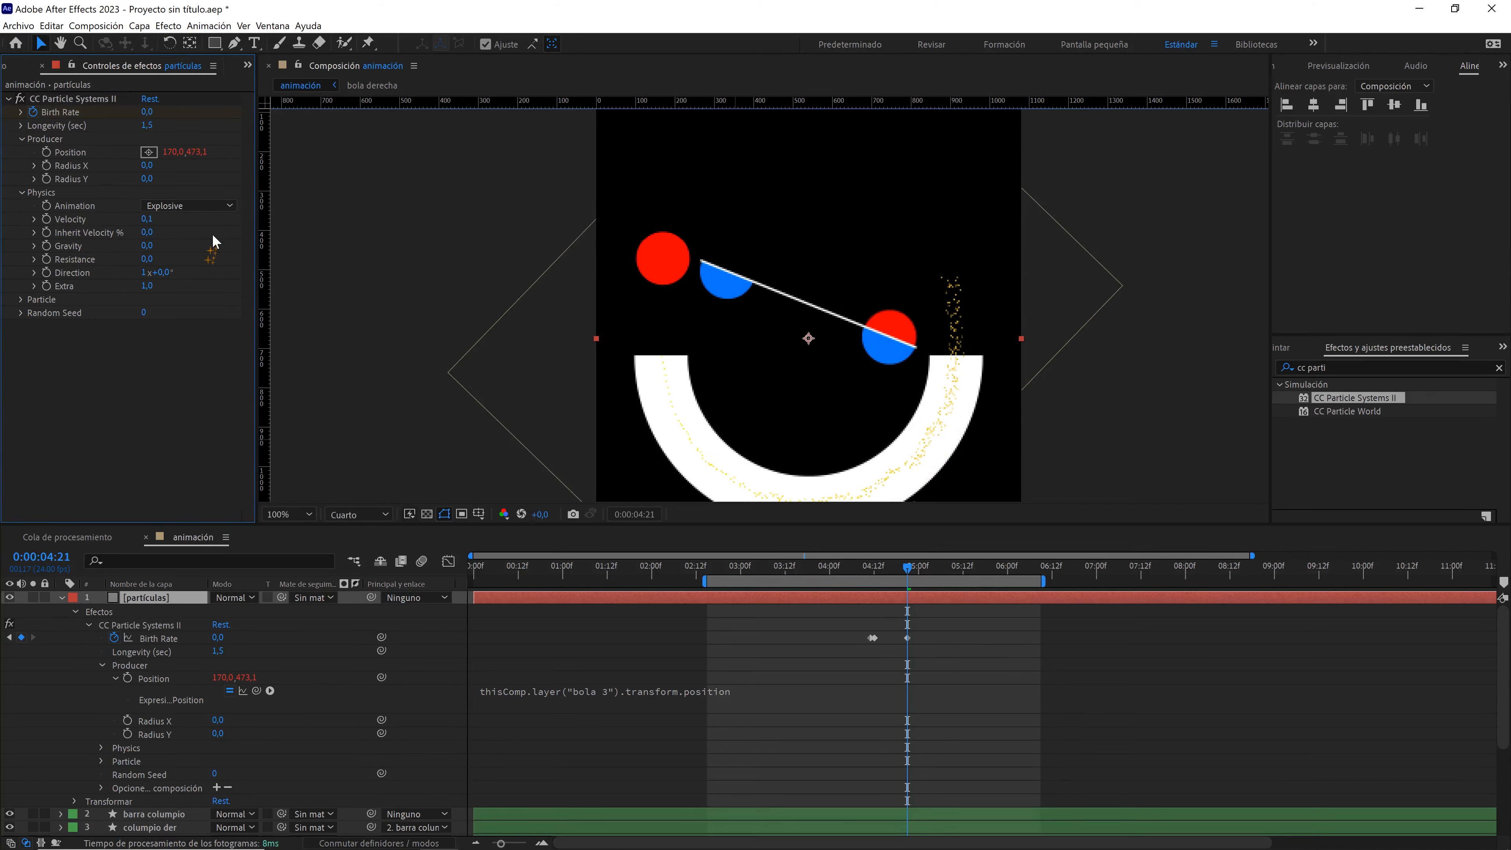
- Change the particle type from Line to Star
{"action": "left_click", "coordinate": [21, 299]}
{"action": "left_click", "coordinate": [170, 313]}
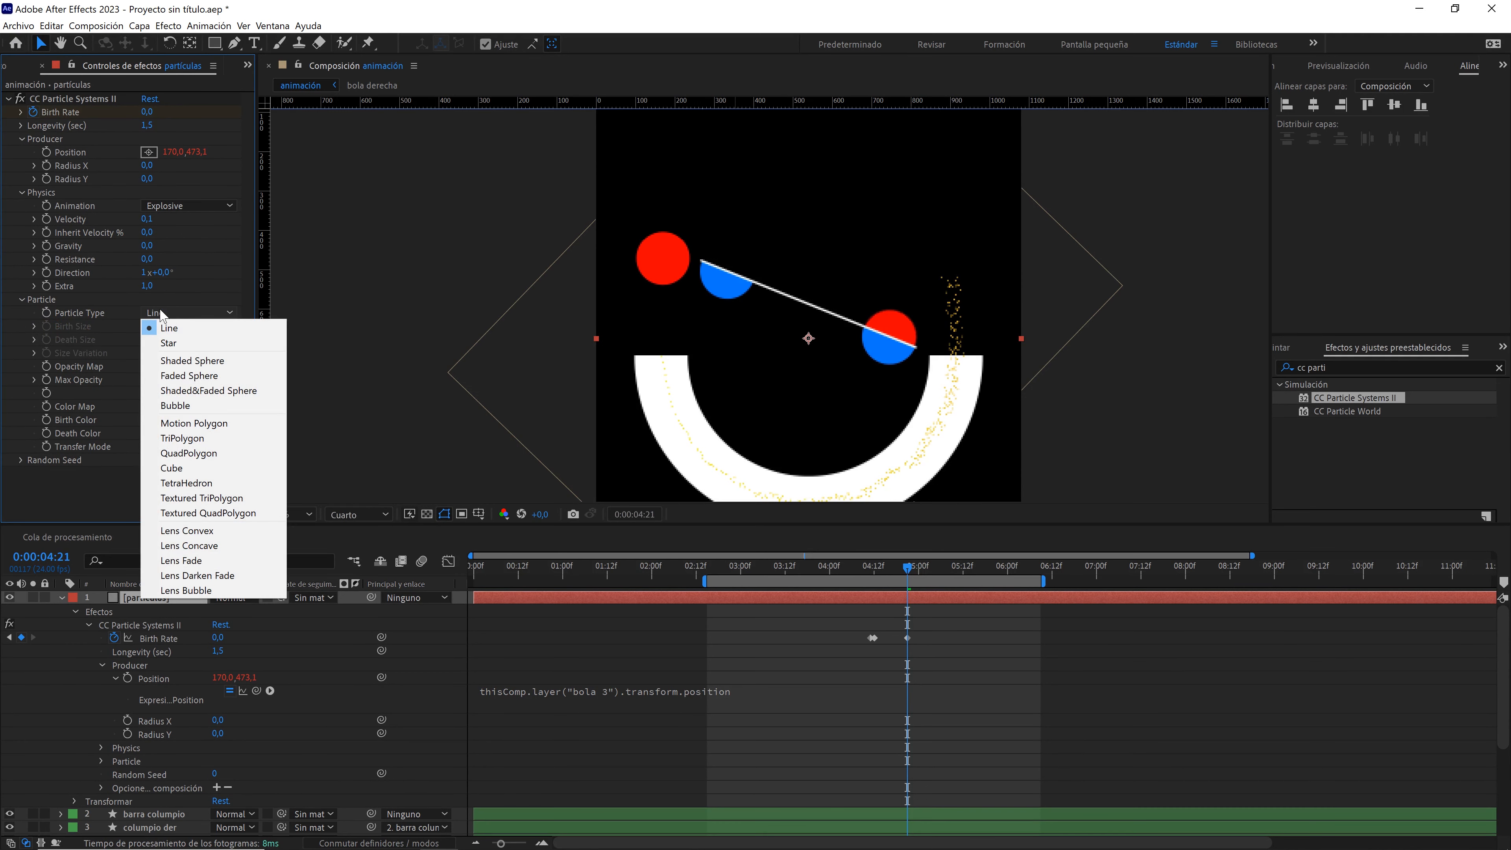
{"action": "left_click", "coordinate": [179, 344]}
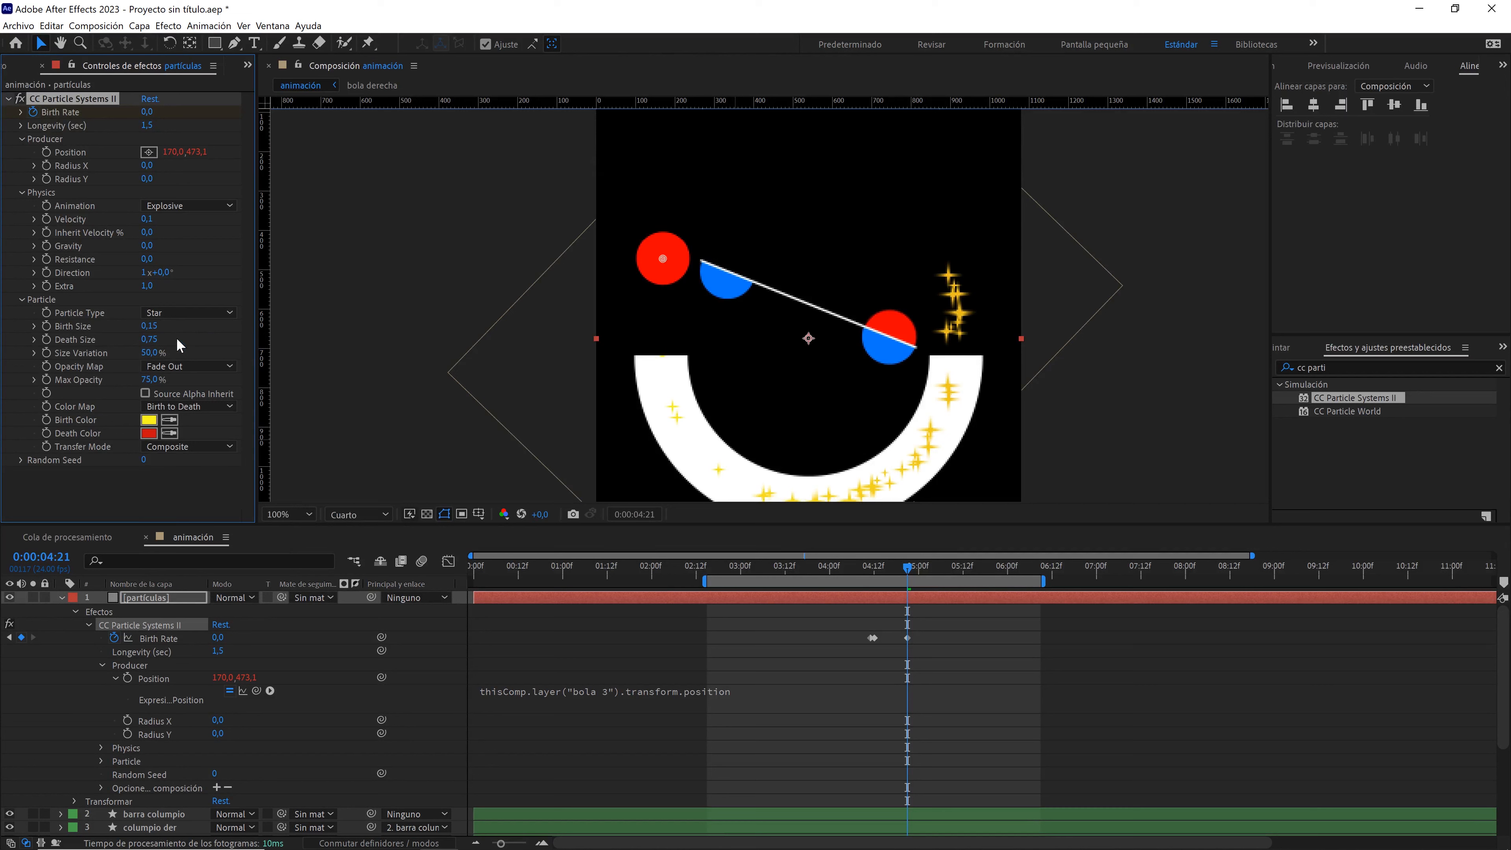
- Make both the Birth Color and the Death Color of the star particles white
{"action": "left_click", "coordinate": [149, 419]}
{"action": "left_click", "coordinate": [661, 570]}
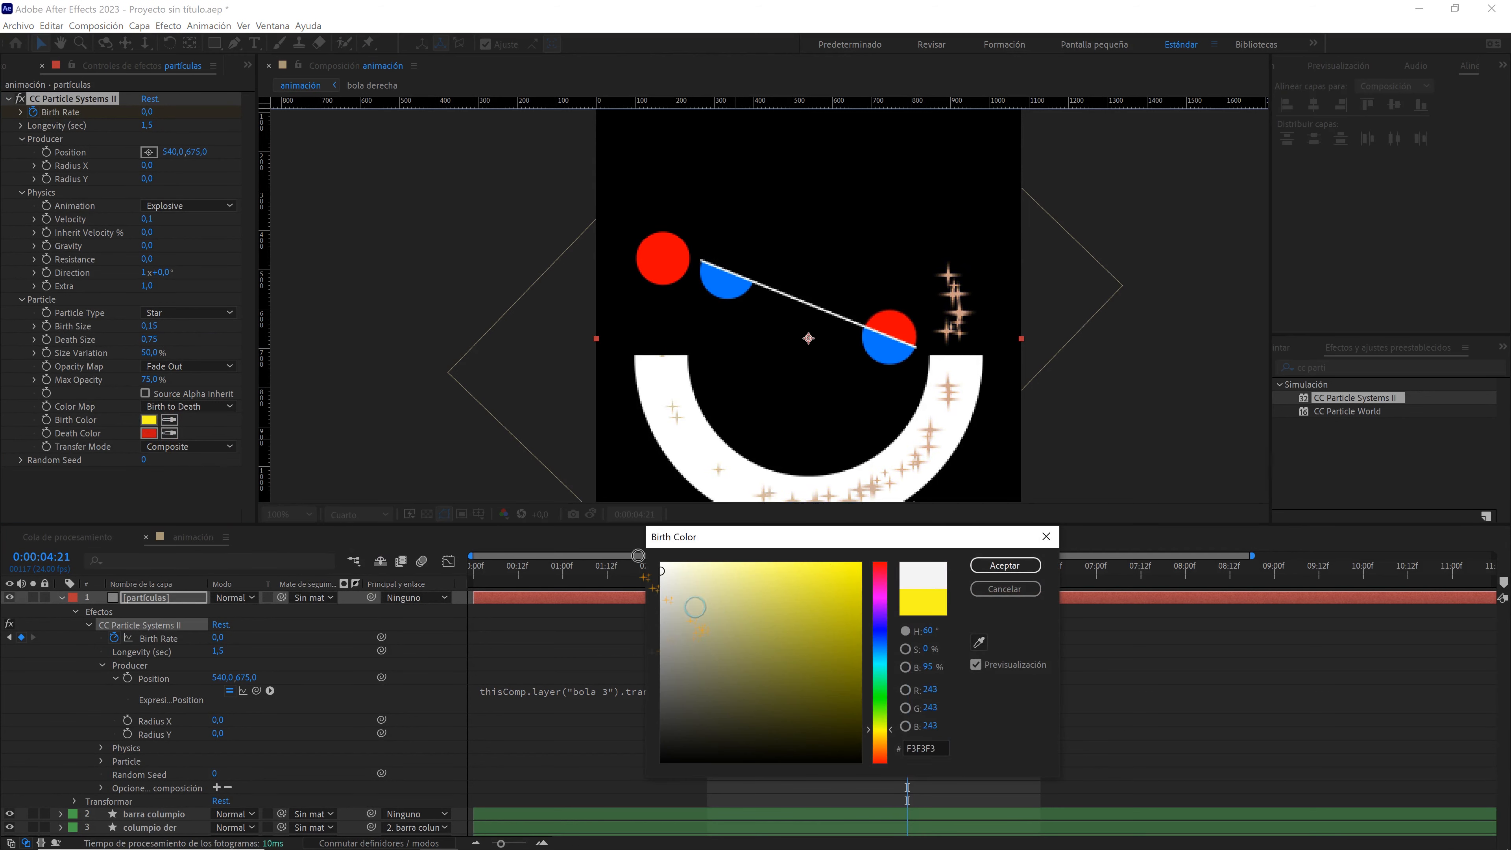
{"action": "left_click", "coordinate": [1005, 565]}
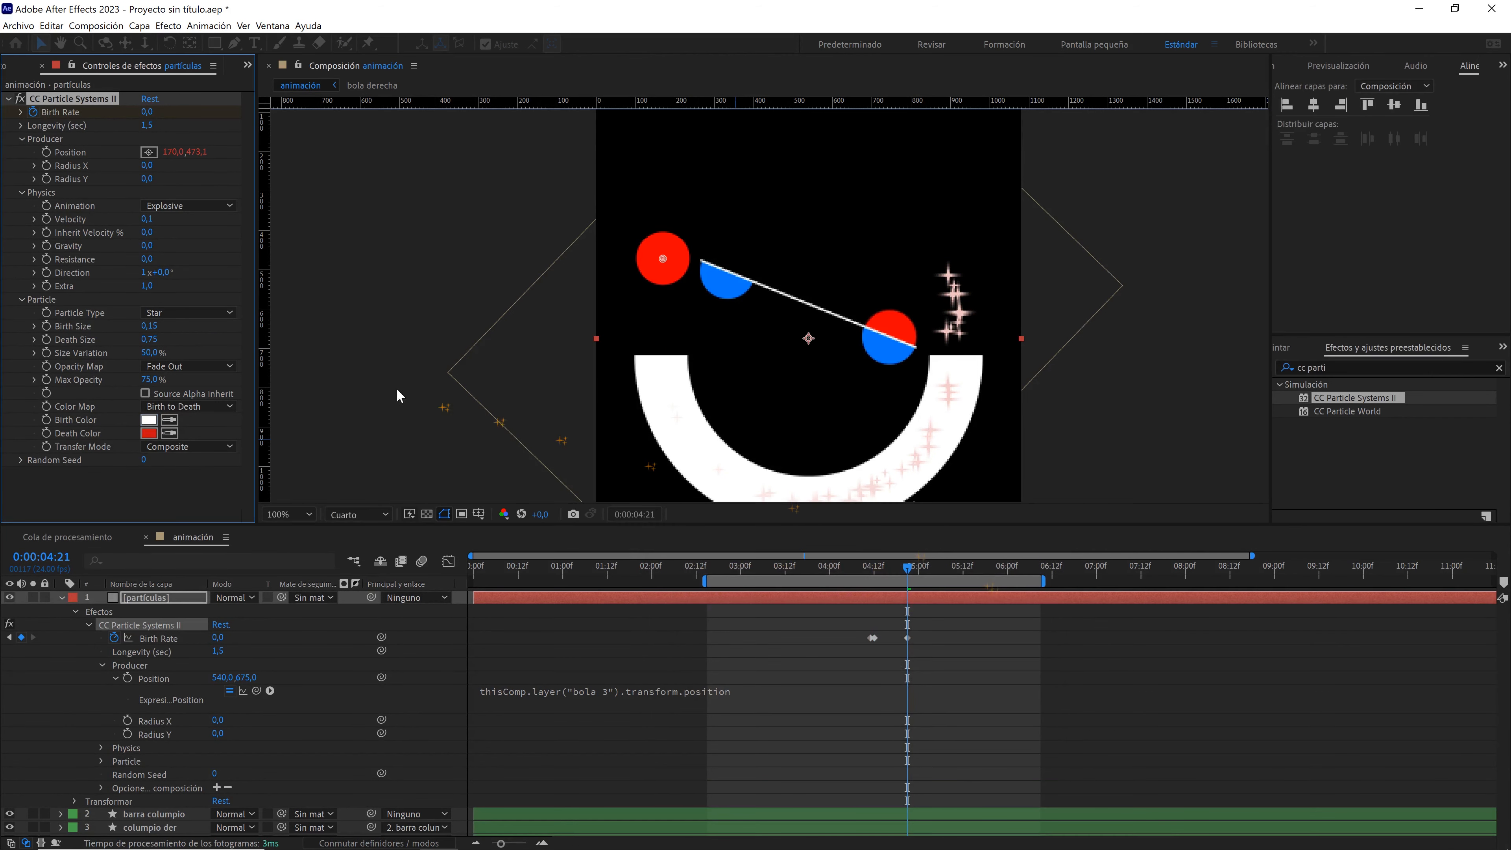
{"action": "left_click", "coordinate": [148, 433]}
{"action": "left_click", "coordinate": [662, 570]}
{"action": "left_click", "coordinate": [1005, 565]}
- Set the particles' Birth Size and Death Size to 0,07 and their Size Variation to 100%
{"action": "left_click_drag", "start_coordinate": [149, 325], "coordinate": [144, 326]}
{"action": "left_click_drag", "start_coordinate": [148, 339], "coordinate": [108, 340]}
{"action": "left_click_drag", "start_coordinate": [150, 352], "coordinate": [180, 353]}
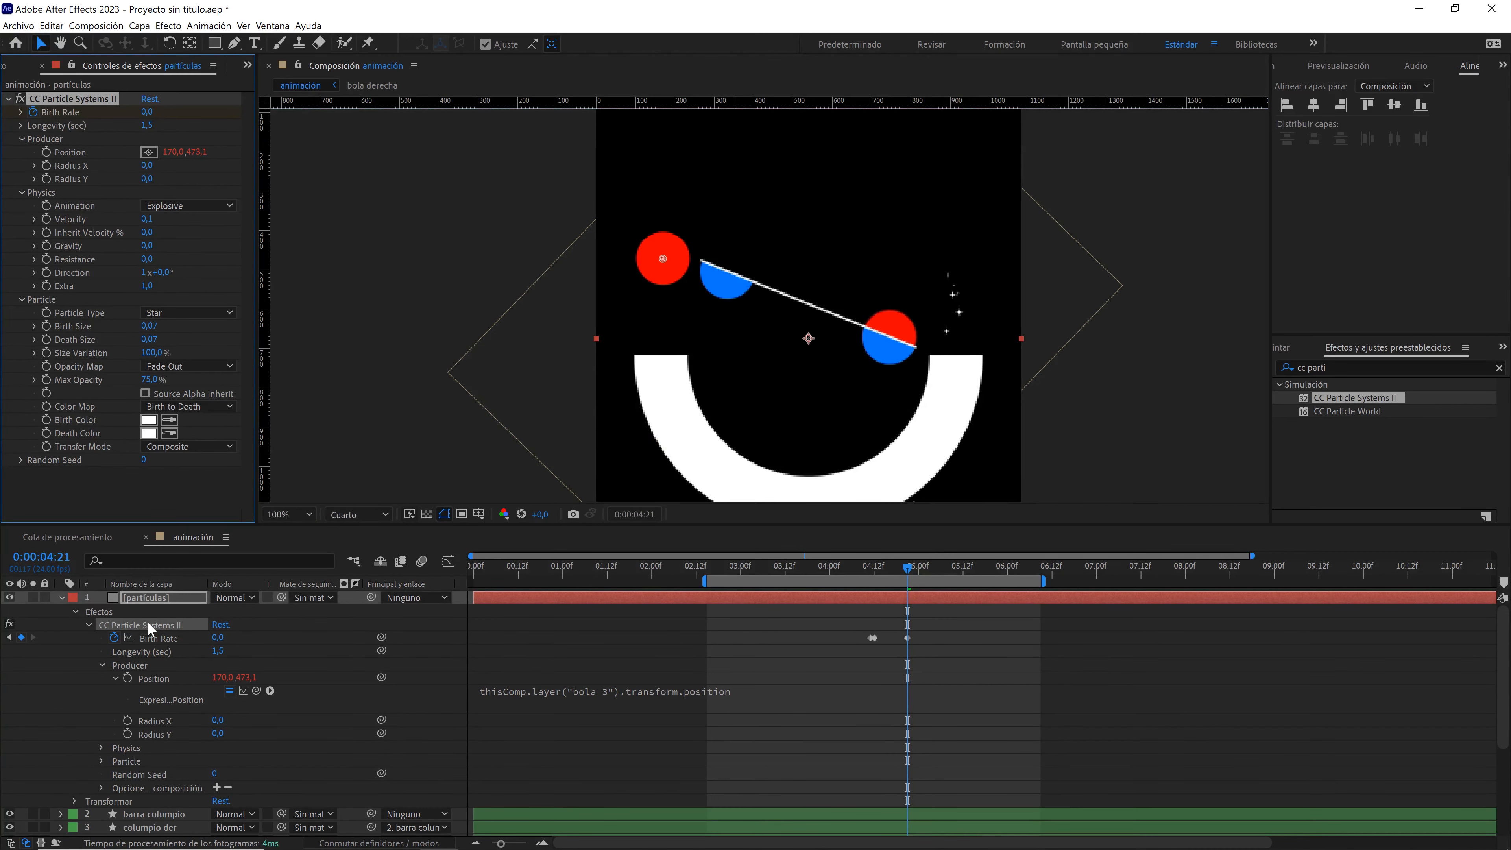
- Collapse the partículas layer's properties and change the trazado ramp's stroke colour to black (000000)
{"action": "left_click", "coordinate": [62, 598]}
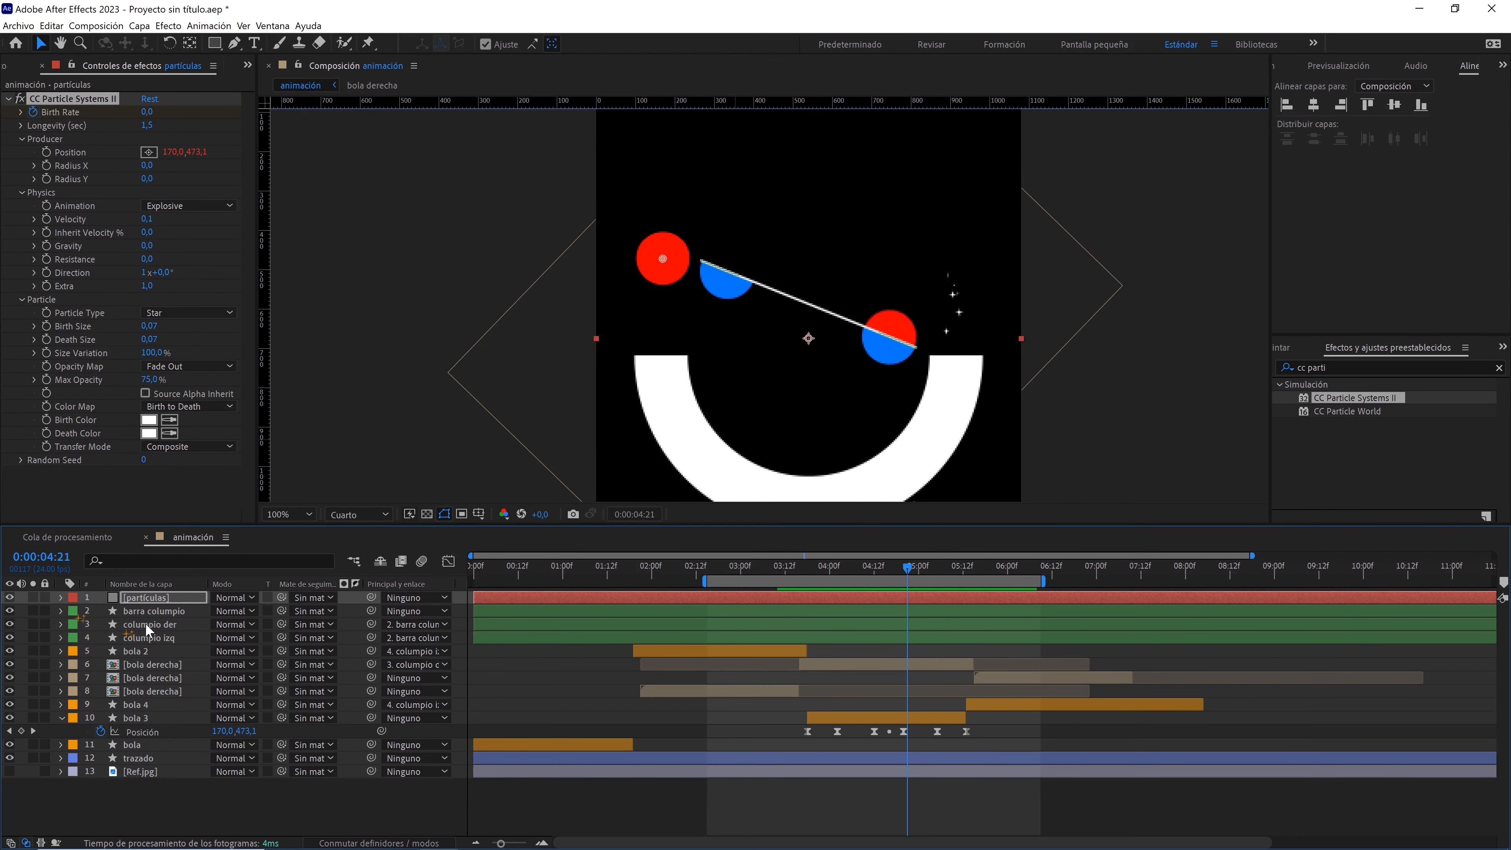
{"action": "left_click", "coordinate": [145, 758]}
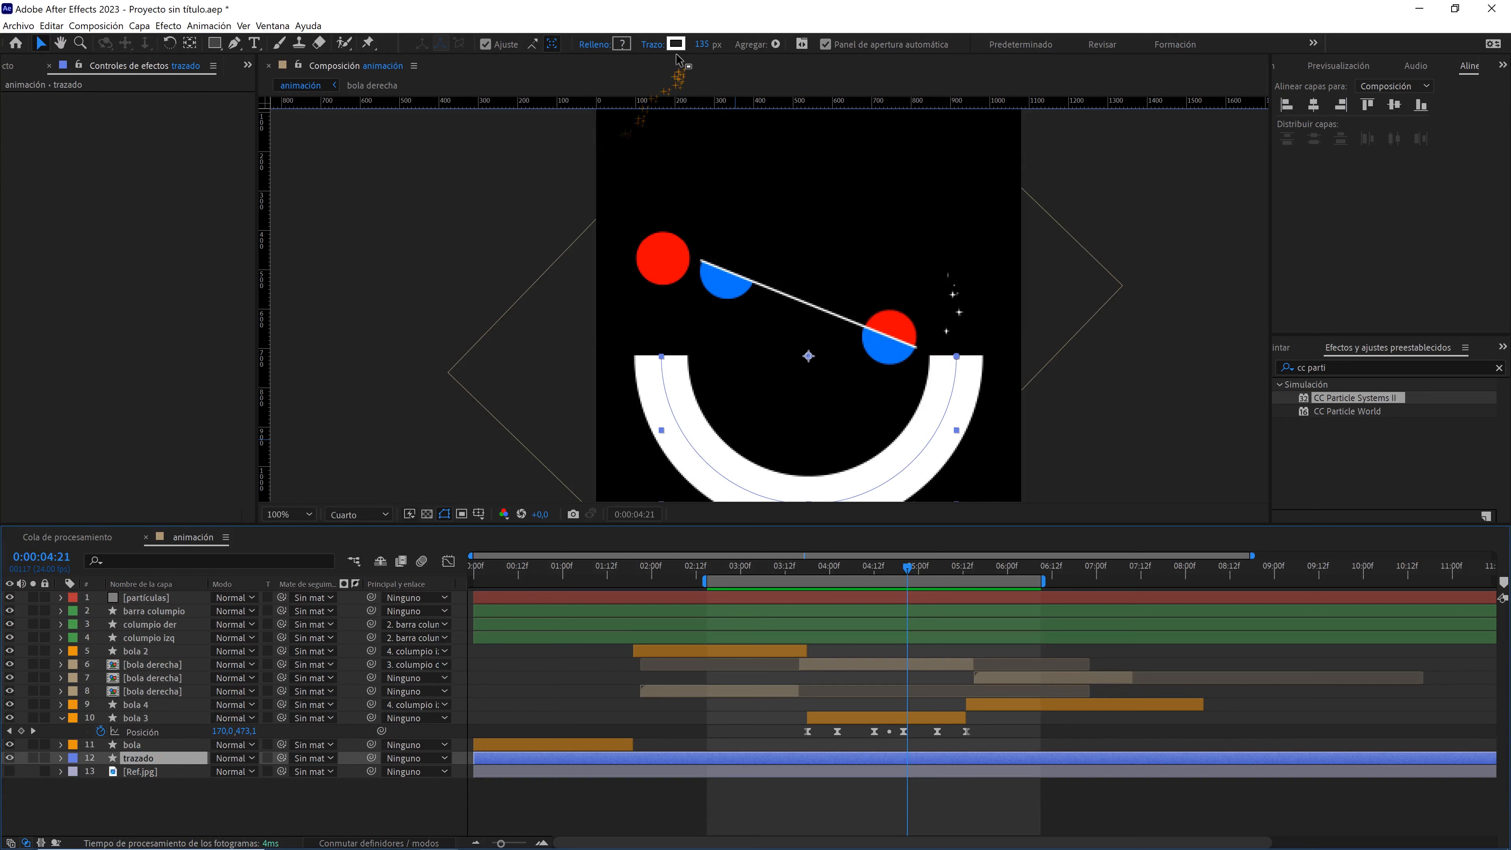
{"action": "left_click", "coordinate": [675, 44]}
{"action": "left_click_drag", "start_coordinate": [746, 650], "coordinate": [602, 799]}
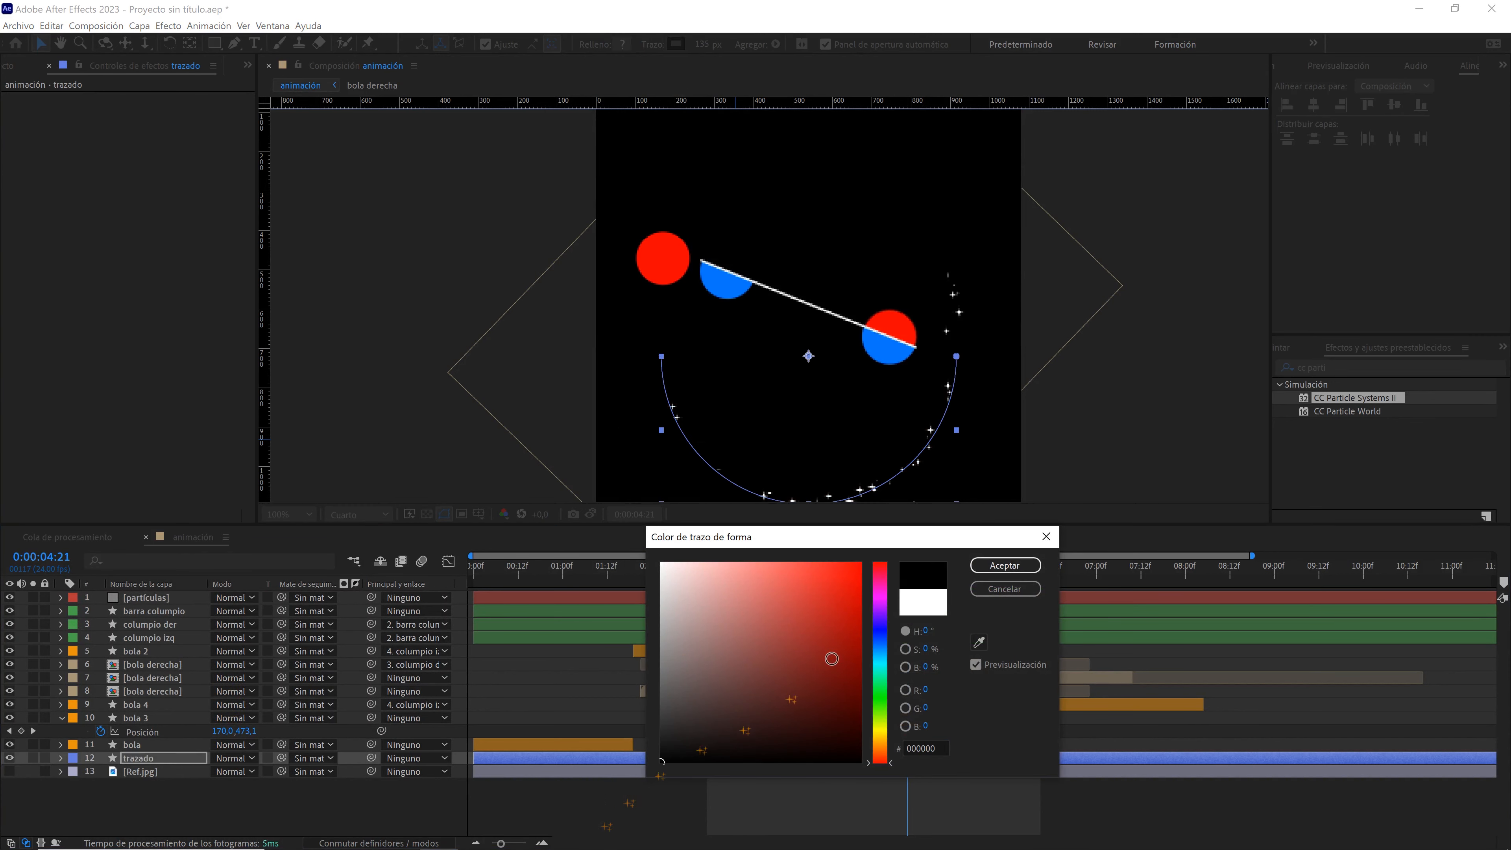
{"action": "left_click", "coordinate": [1005, 565]}
{"action": "left_click", "coordinate": [153, 786]}
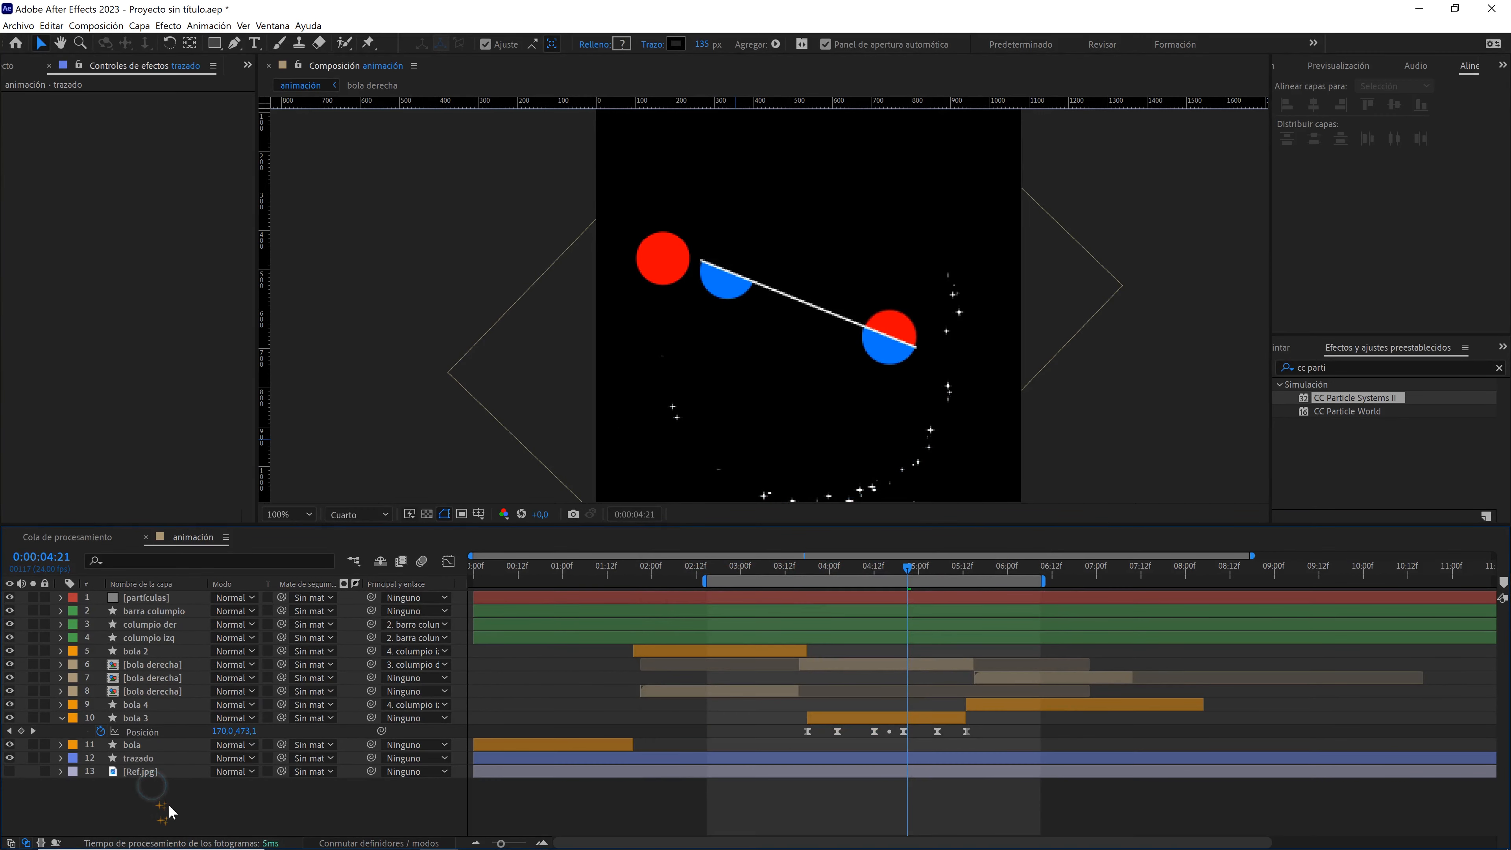
- Create a 1080 × 1350 px solid layer in dark grey 4F4F4F
{"action": "right_click", "coordinate": [170, 809]}
{"action": "mouse_move", "coordinate": [321, 651]}
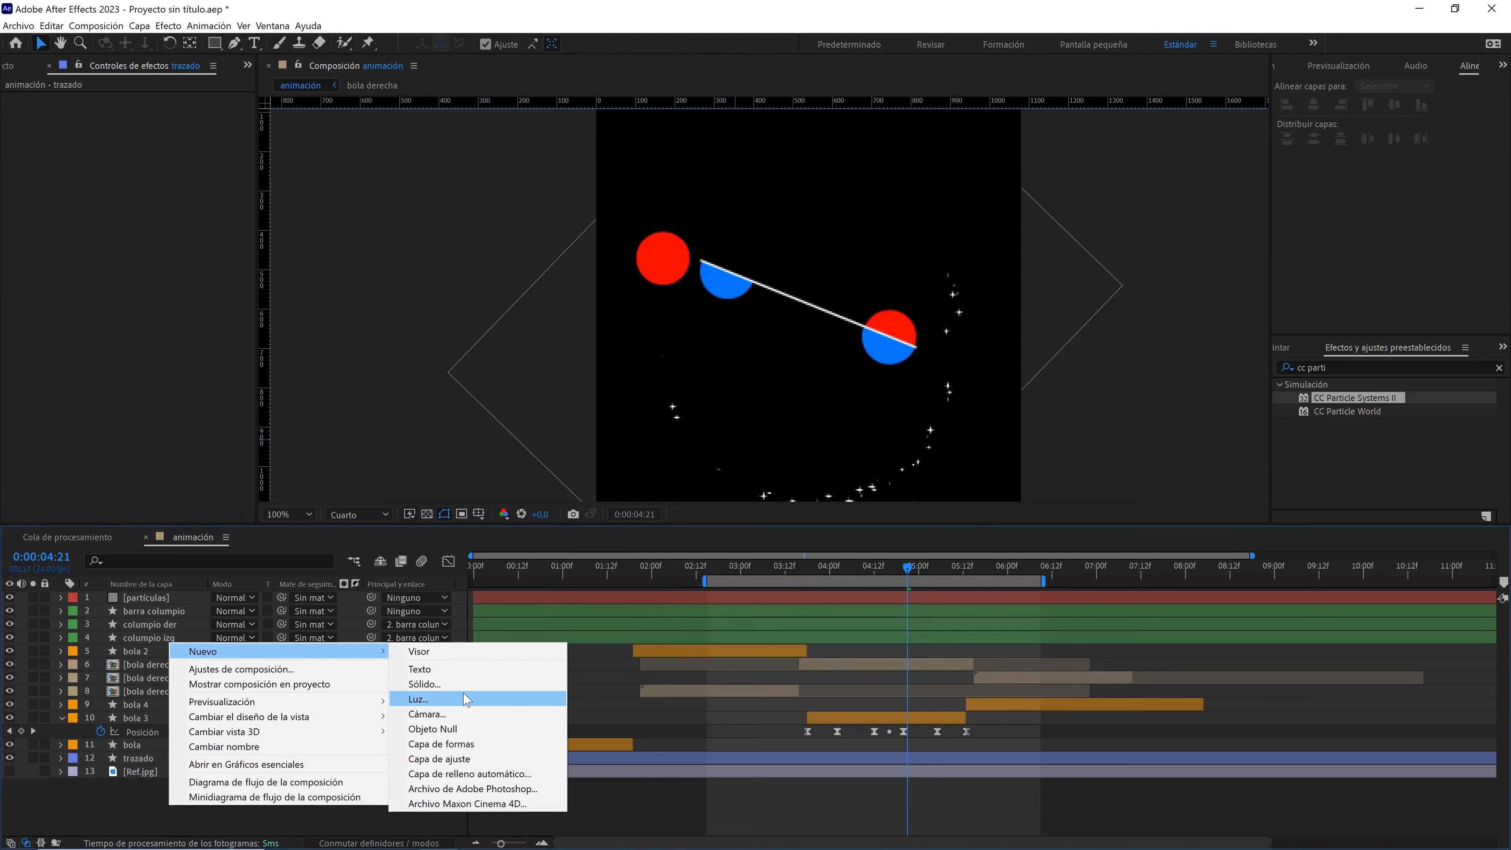
{"action": "left_click", "coordinate": [462, 685]}
{"action": "left_click", "coordinate": [309, 571]}
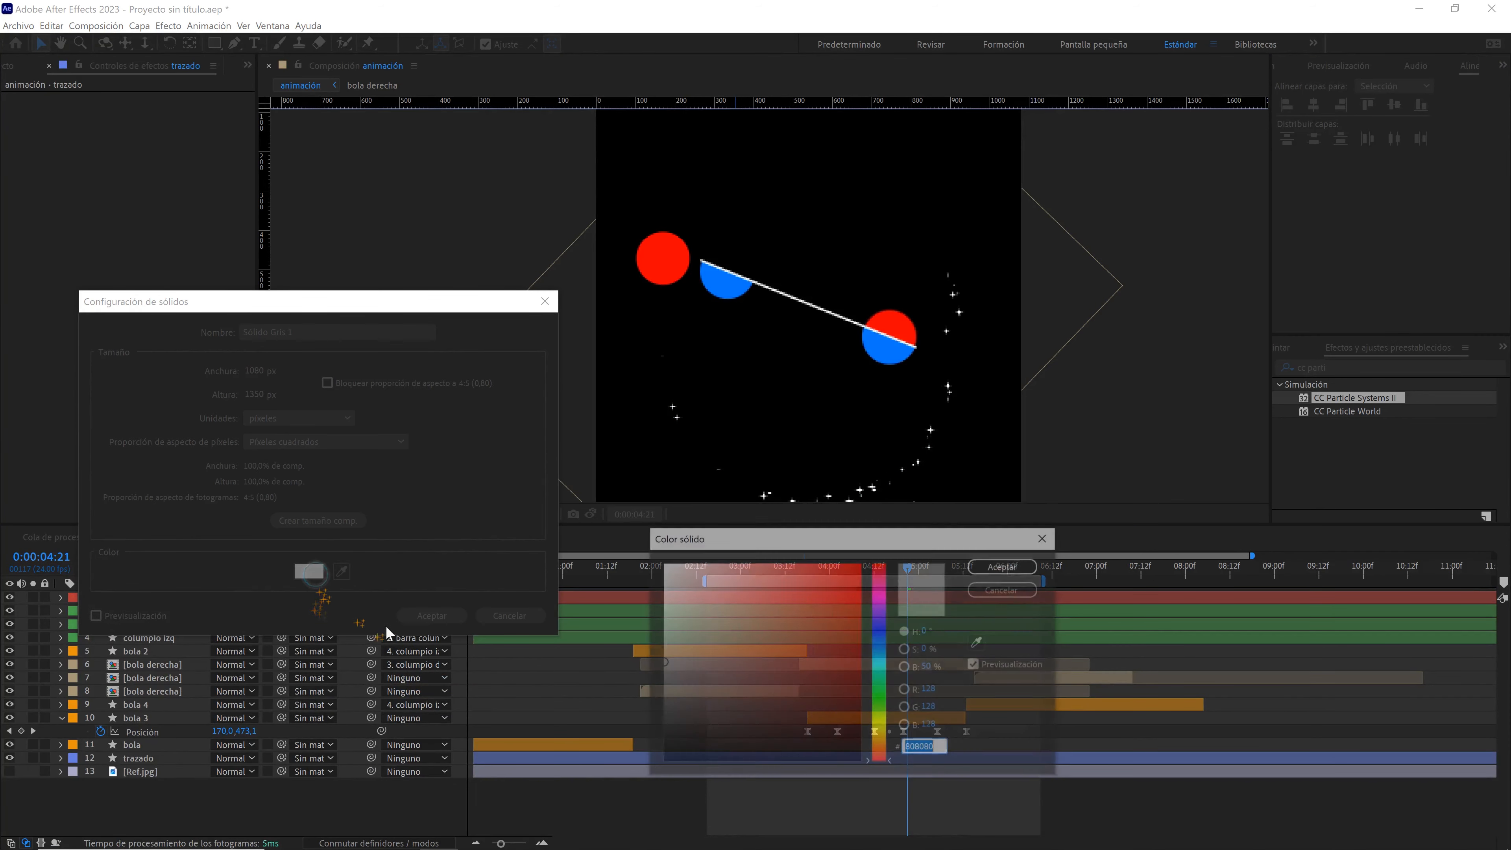
{"action": "left_click_drag", "start_coordinate": [693, 701], "coordinate": [636, 701]}
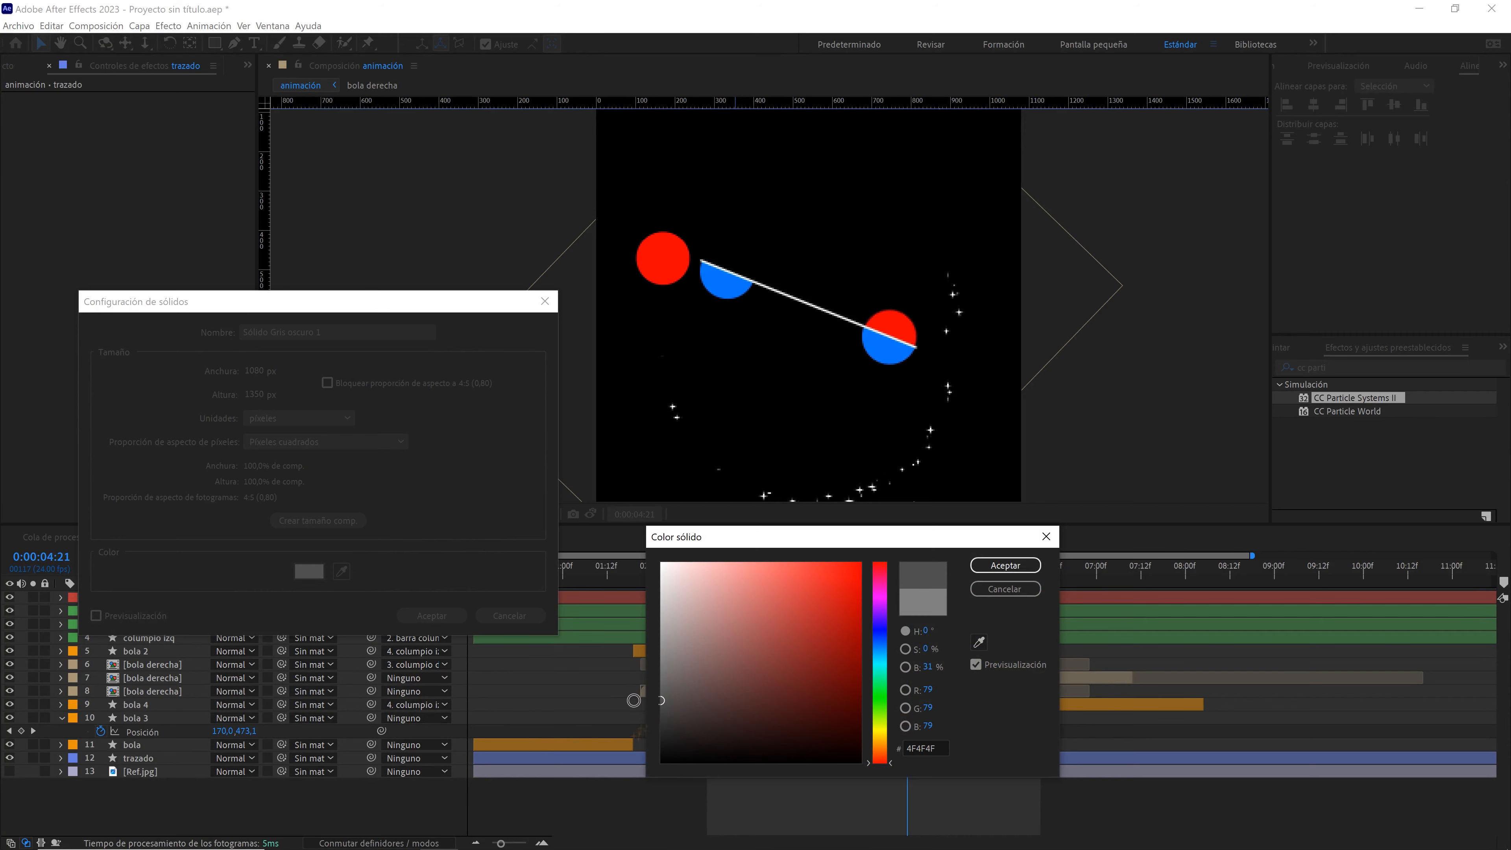
{"action": "left_click", "coordinate": [1021, 567]}
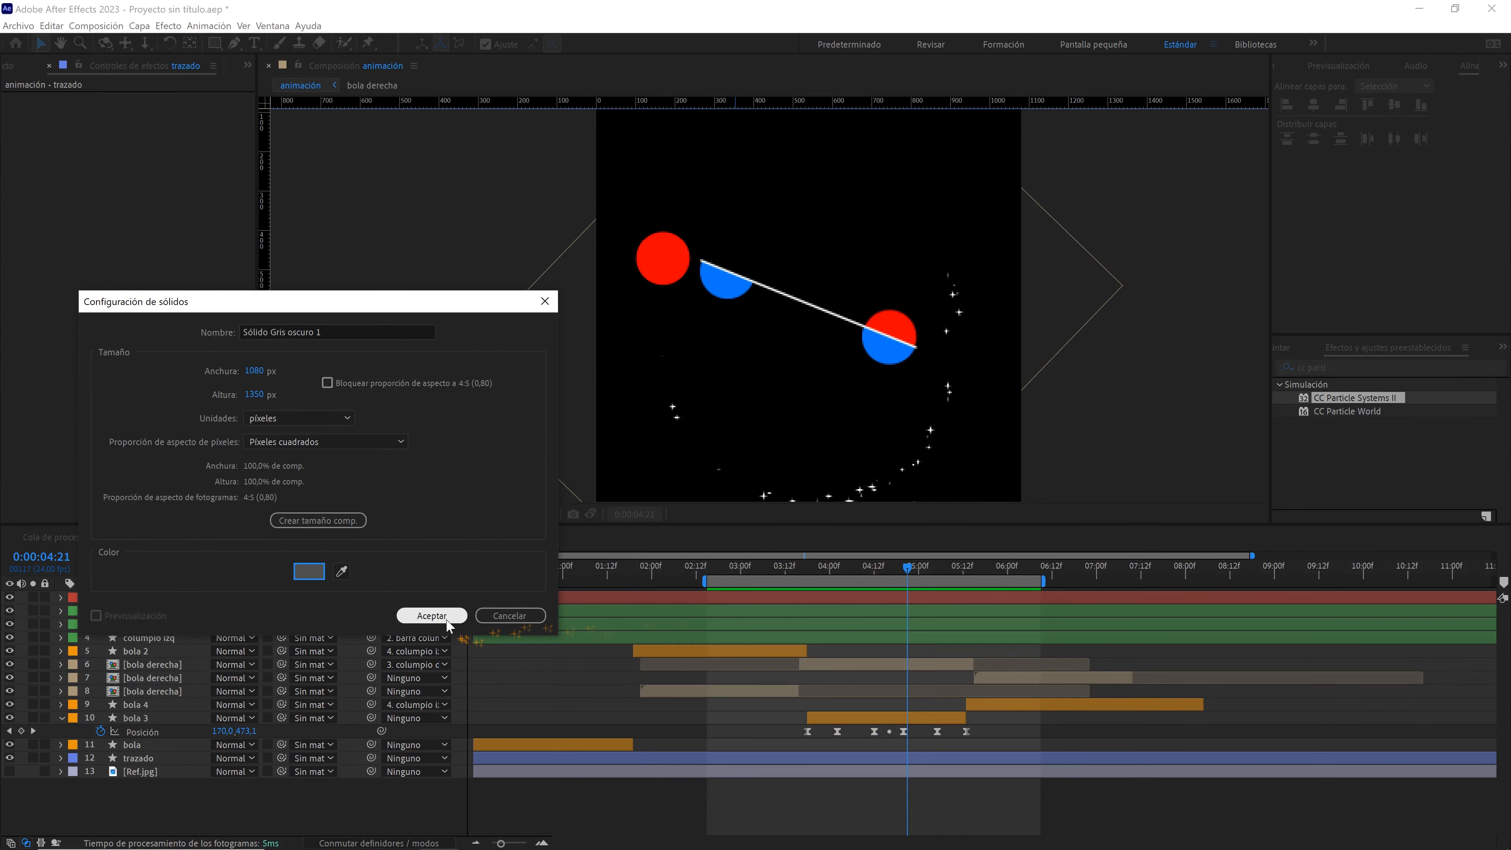
{"action": "left_click", "coordinate": [432, 615]}
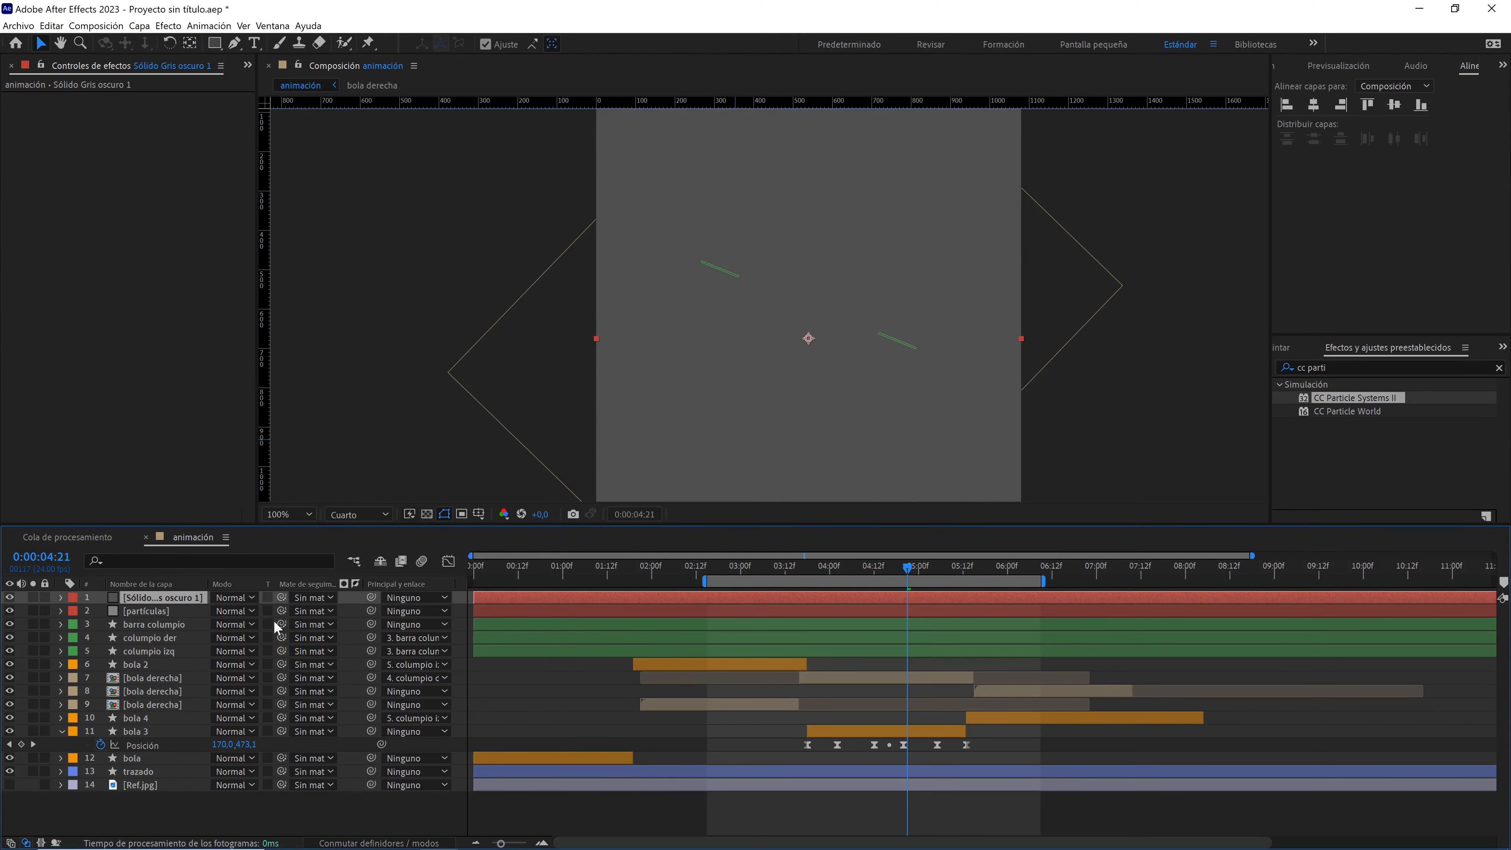
- Send the dark grey solid behind all other layers and raise the preview resolution to Completa
{"action": "key", "text": "ctrl+shift+bracketleft"}
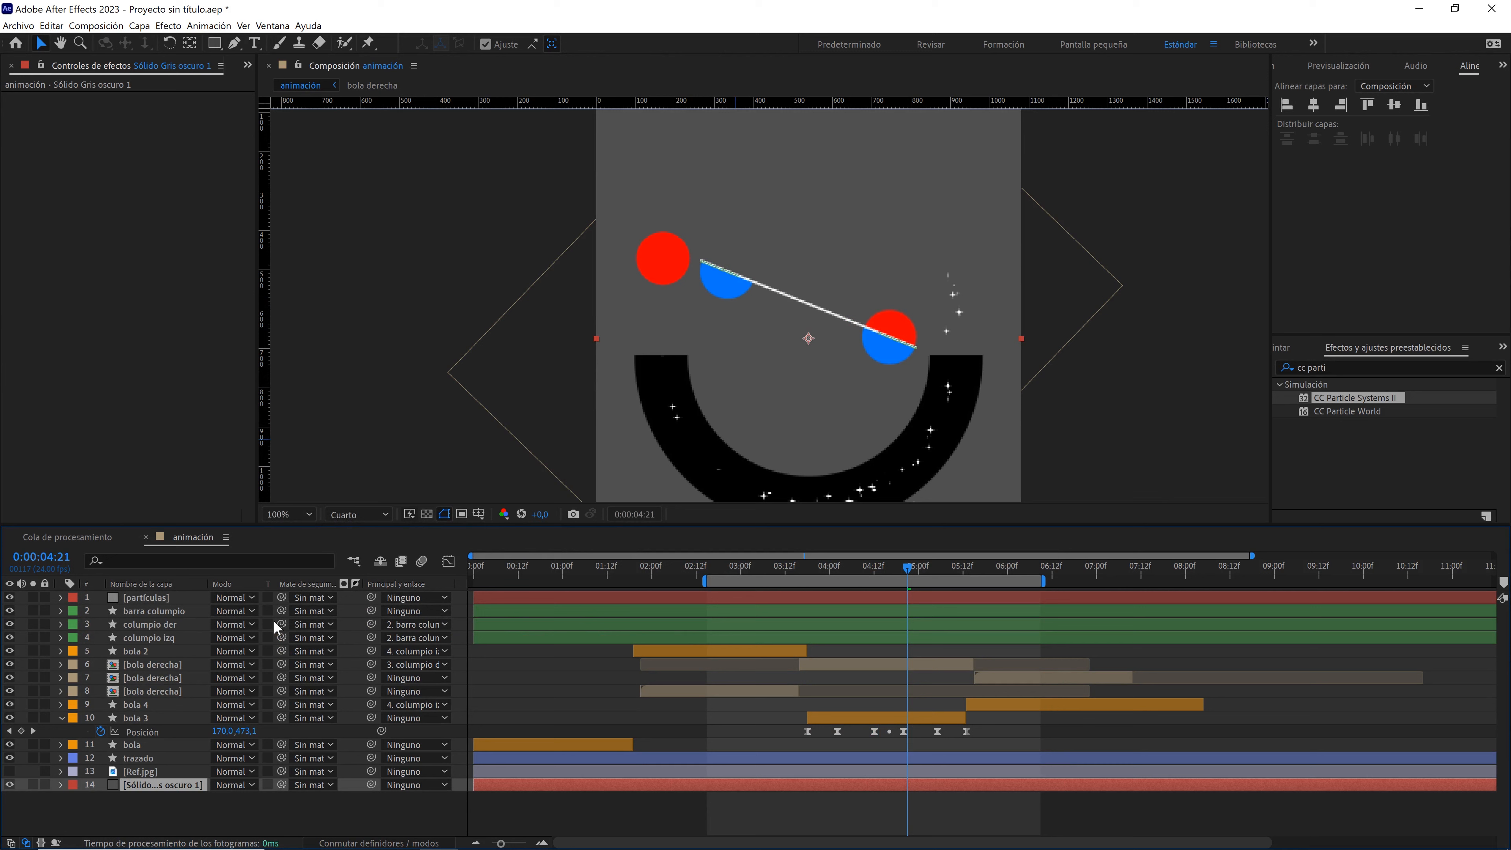
{"action": "left_click", "coordinate": [396, 801]}
{"action": "left_click", "coordinate": [357, 510]}
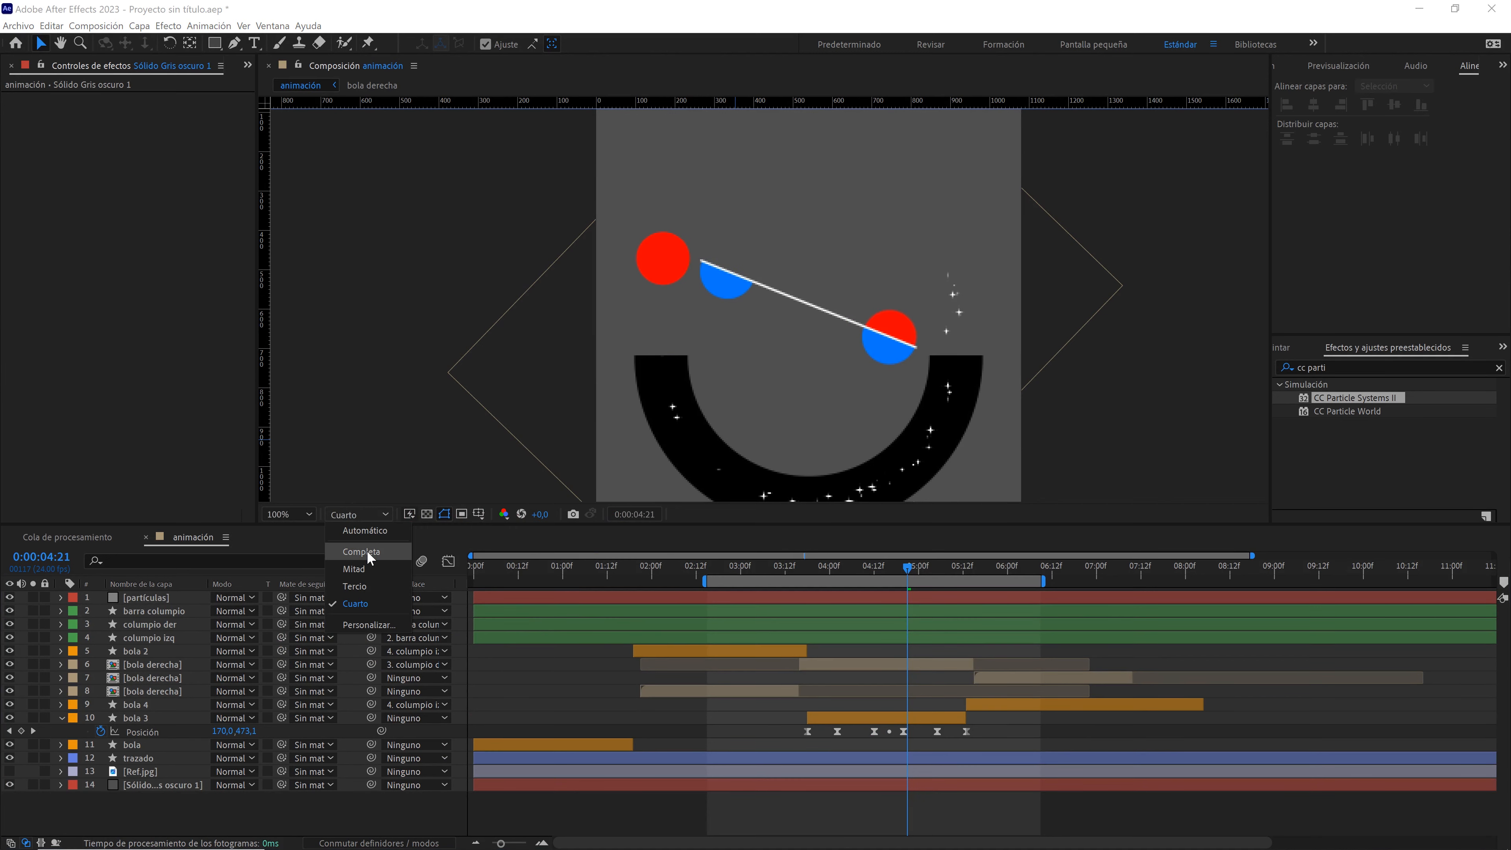
{"action": "left_click", "coordinate": [367, 551]}
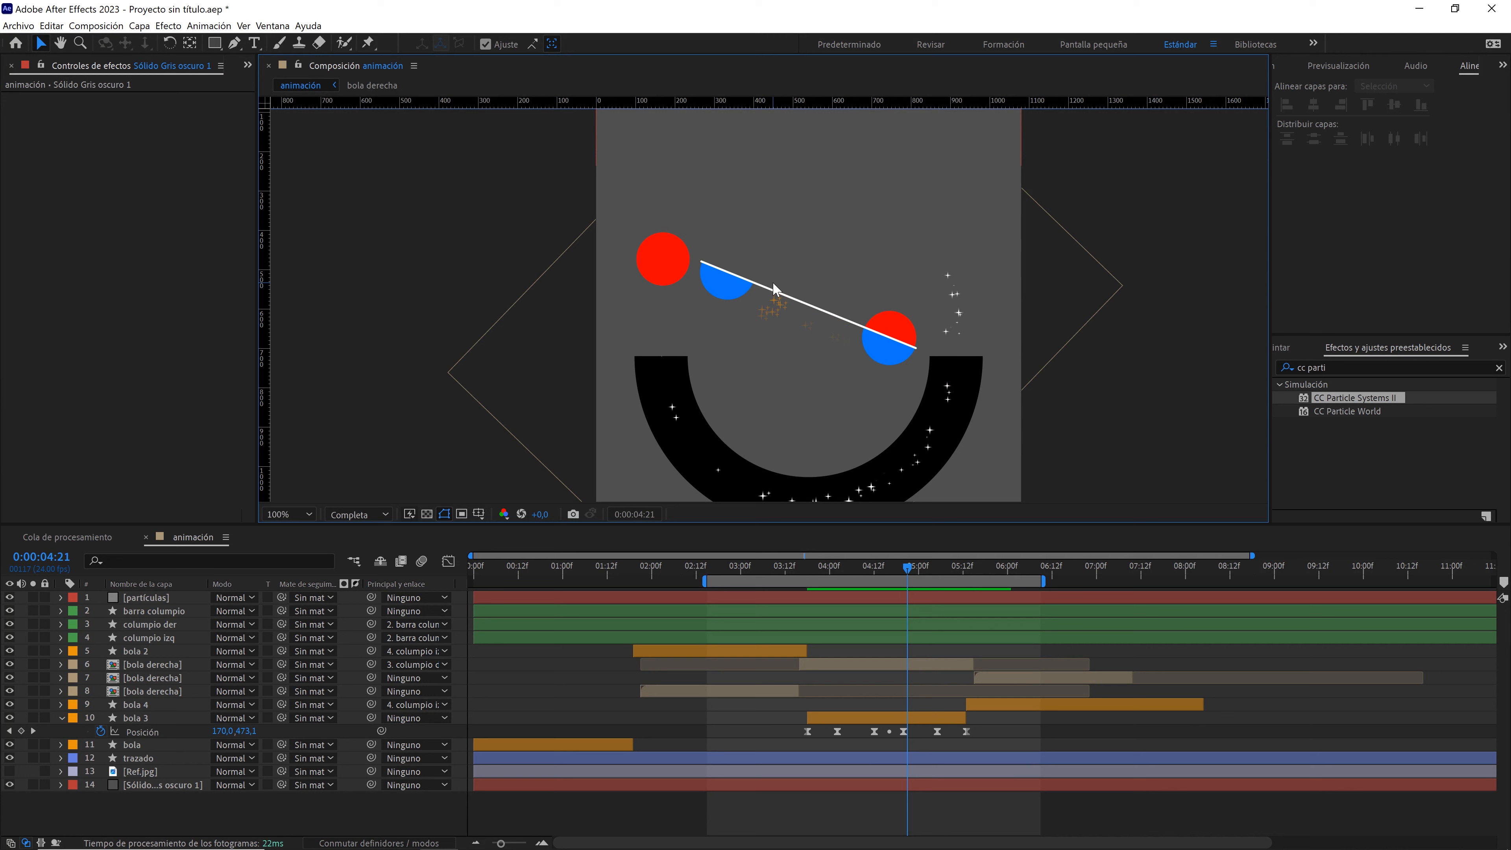
- Create a second 1080 × 1350 px solid layer in darker grey 333333
{"action": "right_click", "coordinate": [257, 807]}
{"action": "mouse_move", "coordinate": [369, 646]}
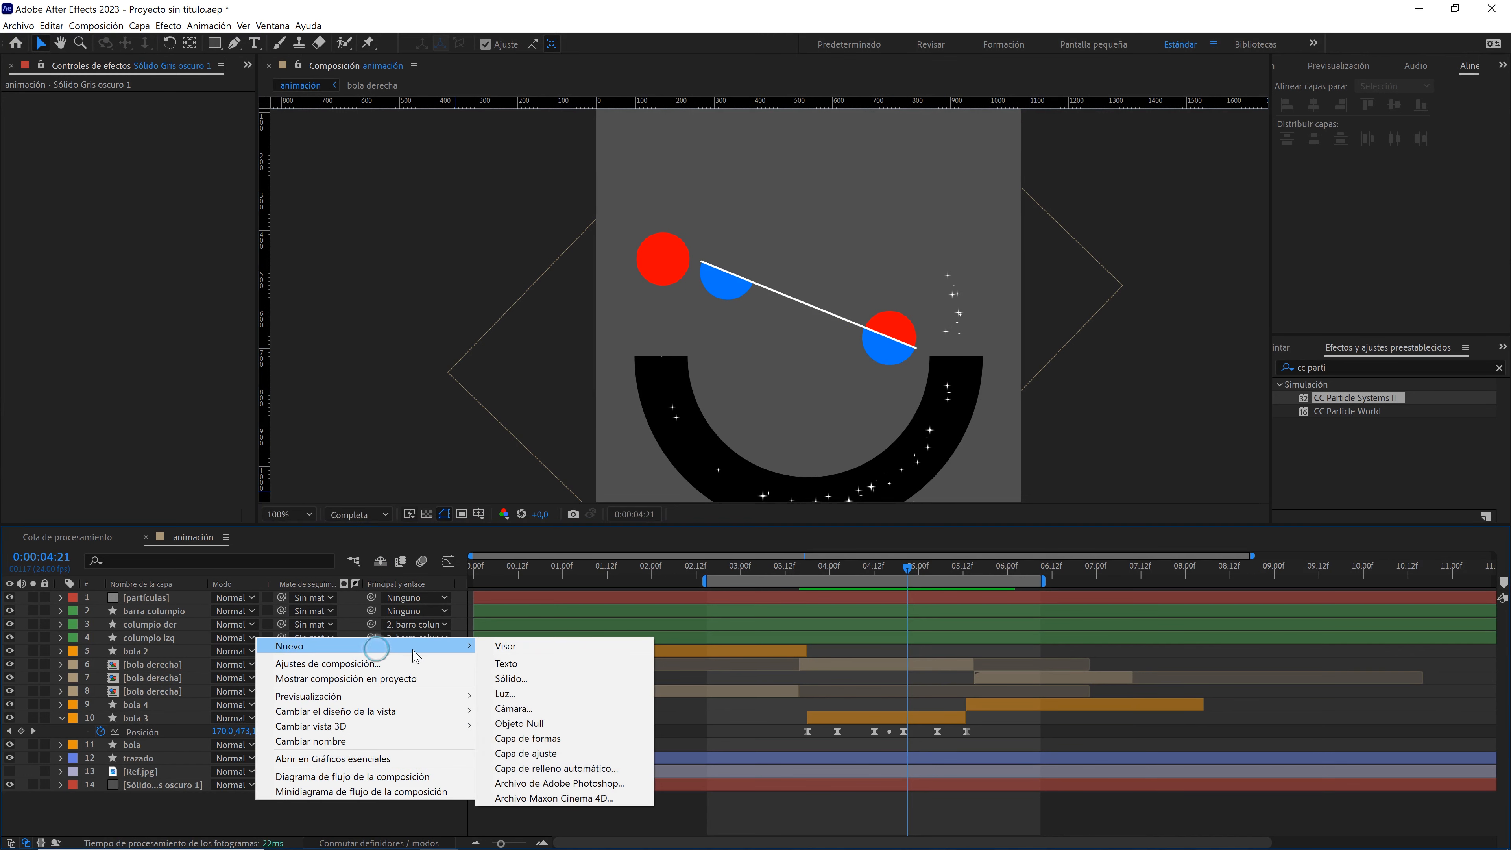
{"action": "left_click", "coordinate": [530, 681]}
{"action": "left_click", "coordinate": [310, 572]}
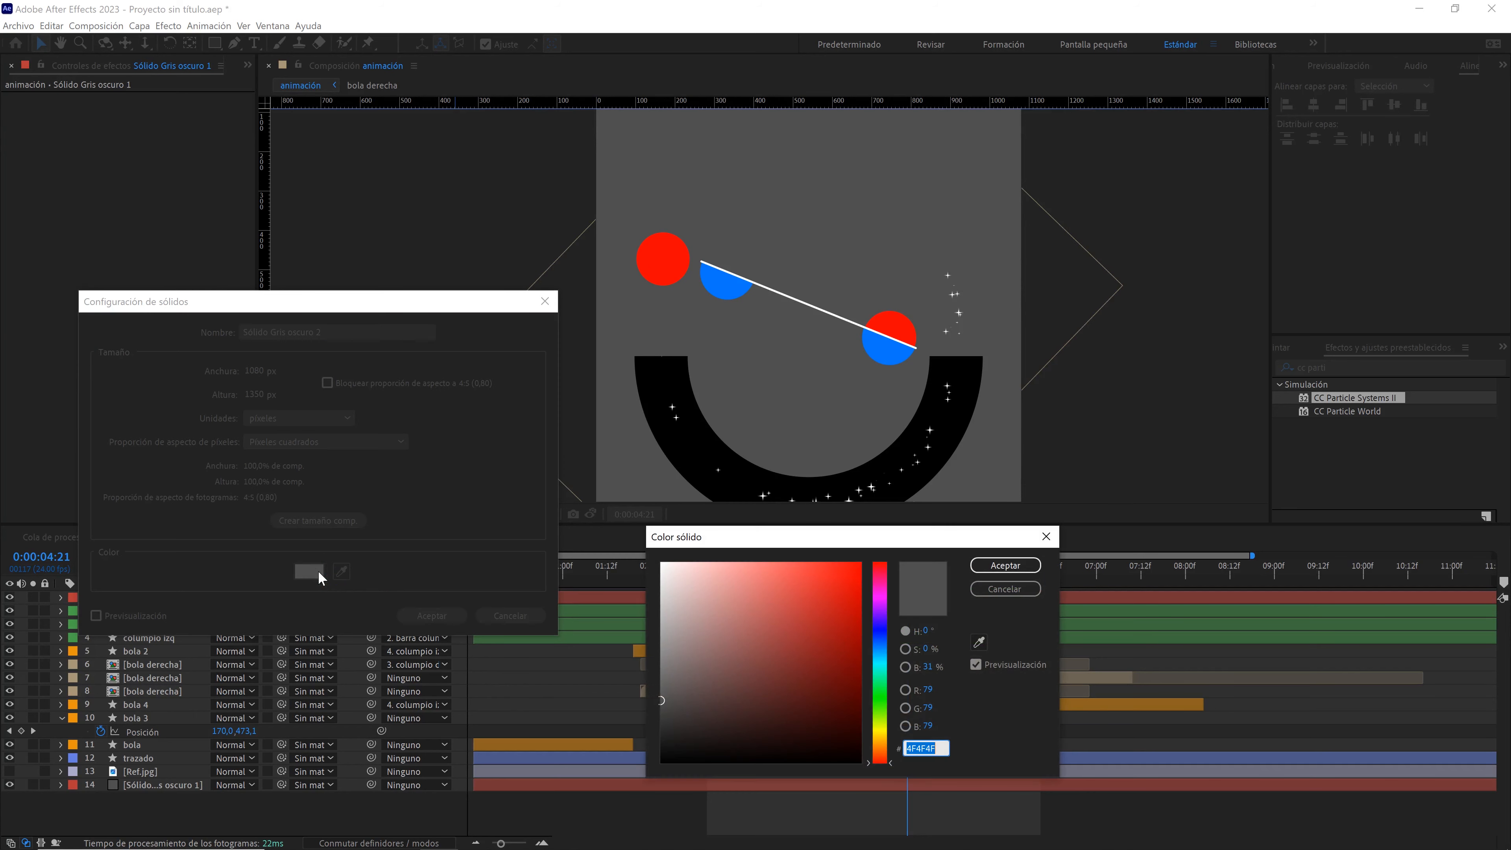
{"action": "left_click_drag", "start_coordinate": [681, 697], "coordinate": [643, 722]}
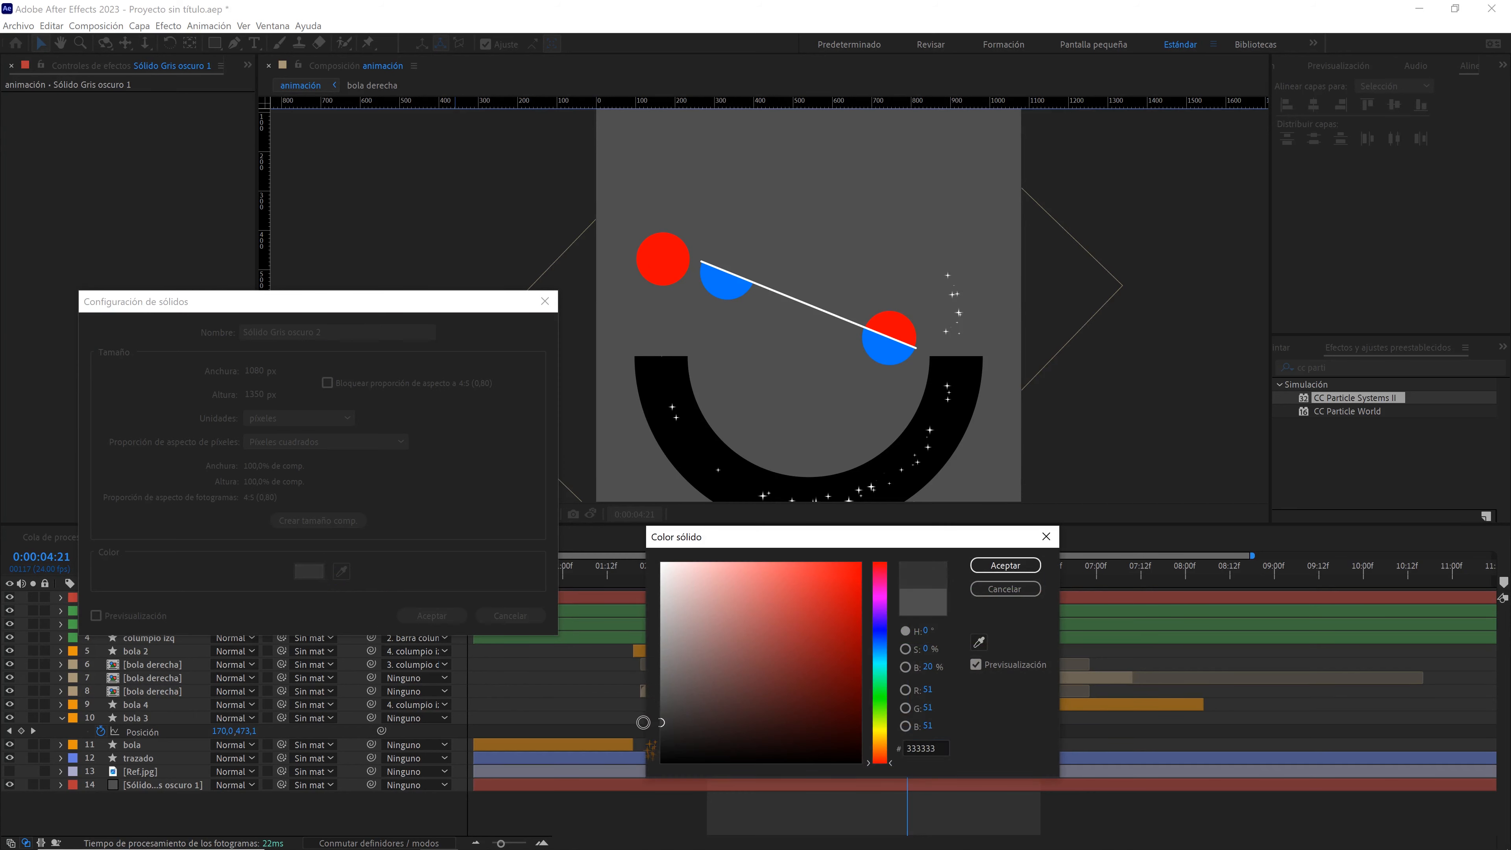
{"action": "left_click", "coordinate": [1005, 564]}
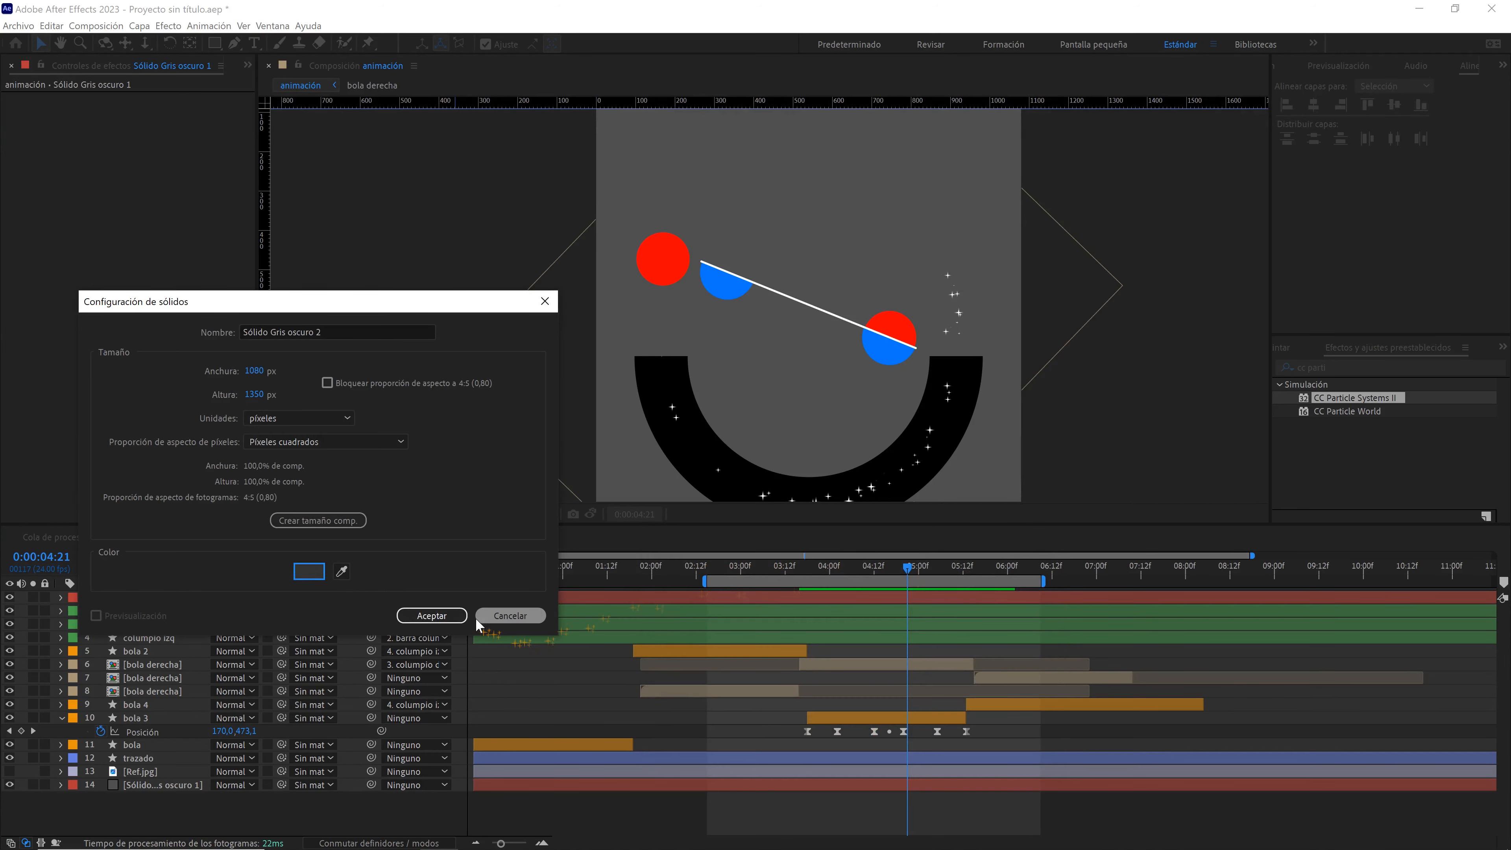
{"action": "left_click", "coordinate": [450, 617]}
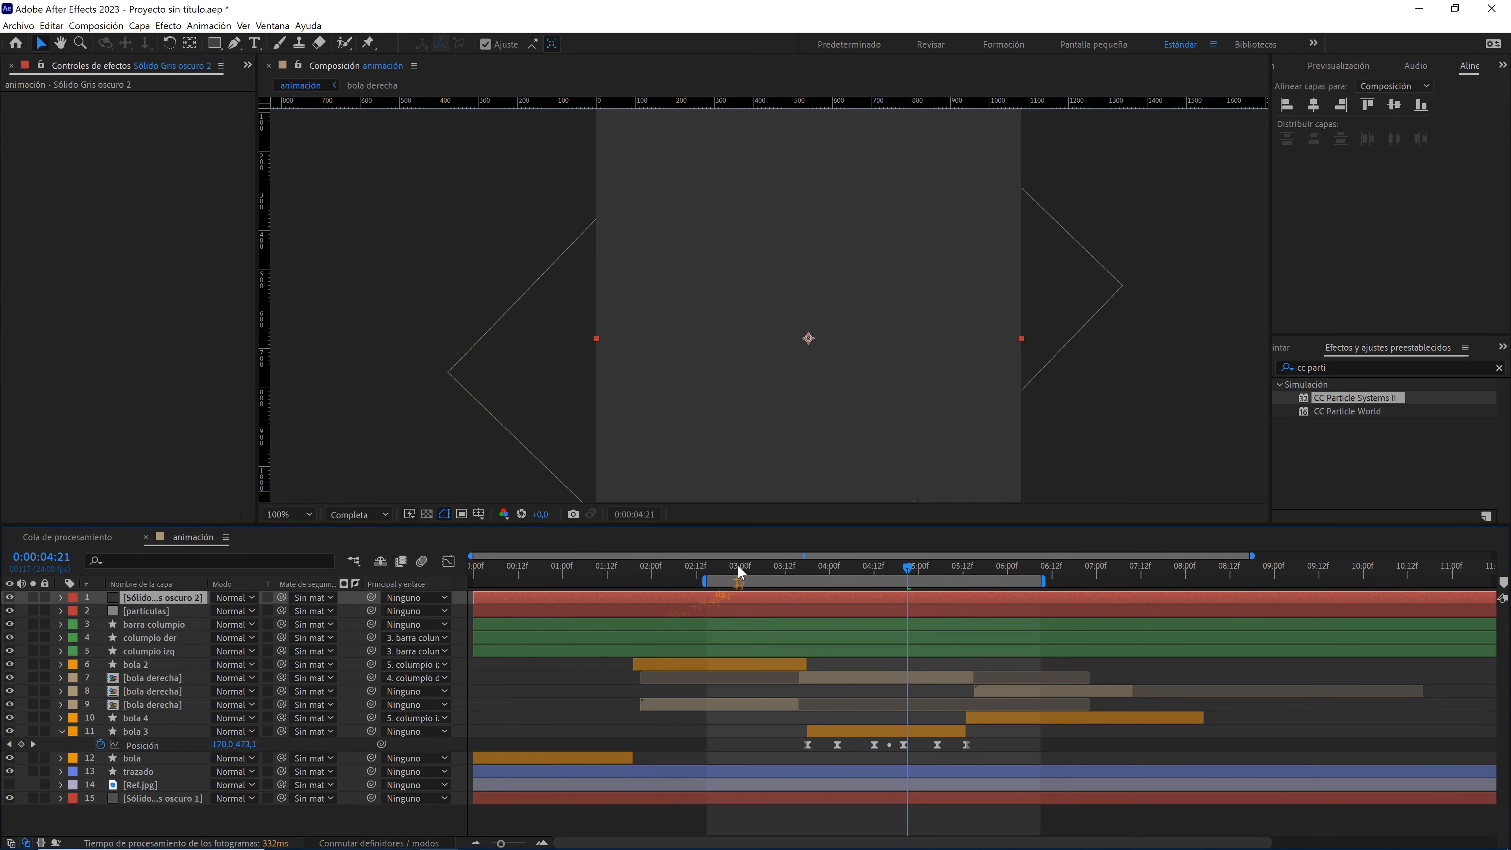
- At 0:00:02:15, lower the darker grey solid to Y position 1417 so its upper edge meets the bottom of the lowered seesaw cup
{"action": "left_click", "coordinate": [704, 561]}
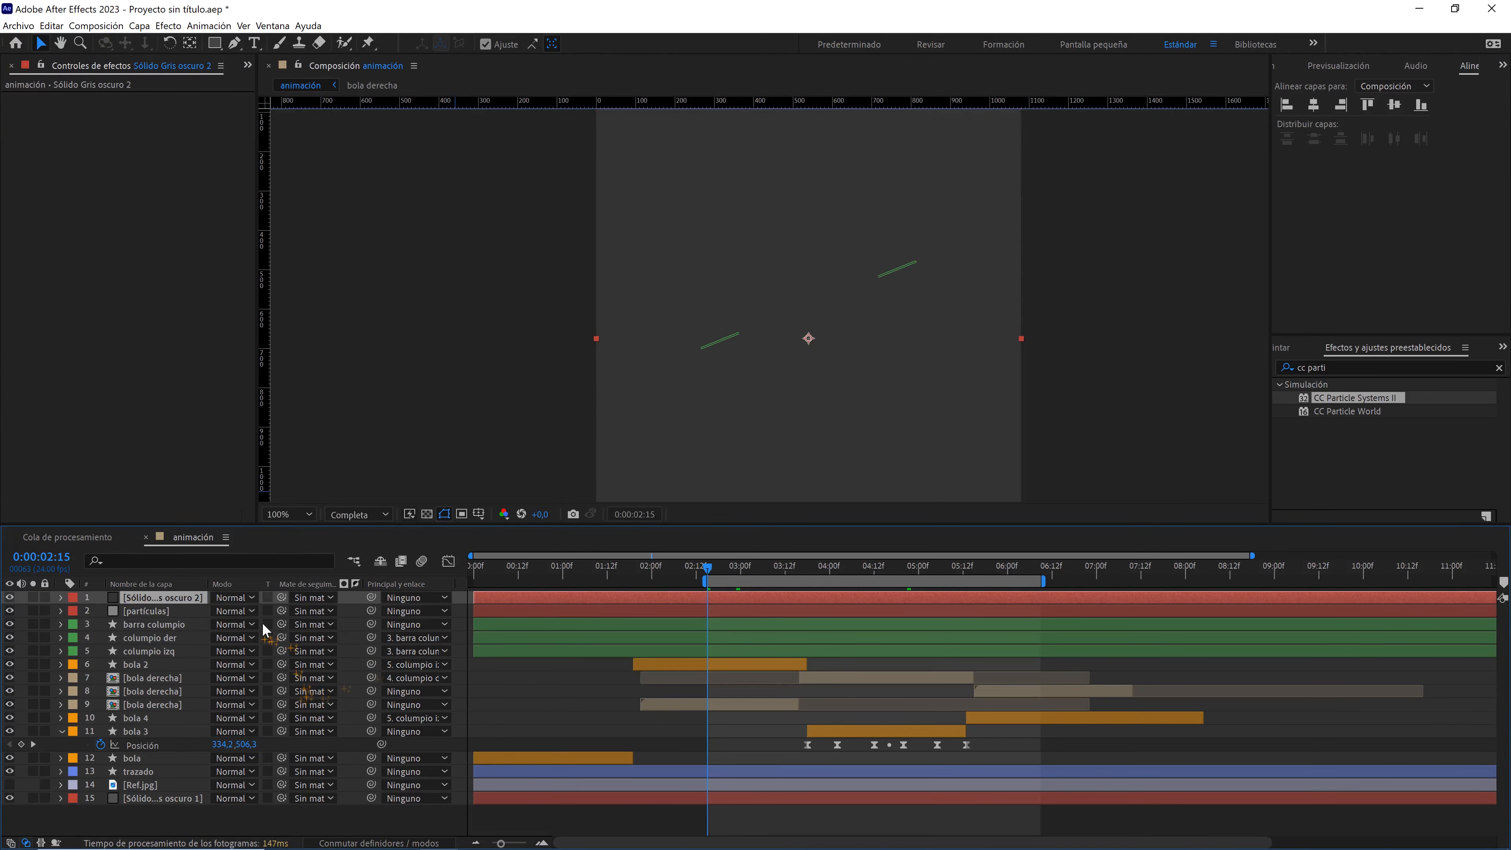
{"action": "left_click_drag", "start_coordinate": [262, 622], "coordinate": [714, 610]}
{"action": "key", "text": "p"}
{"action": "scroll", "coordinate": [768, 304], "scroll_direction": "up", "scroll_amount": 2}
{"action": "left_click_drag", "start_coordinate": [739, 455], "coordinate": [772, 279]}
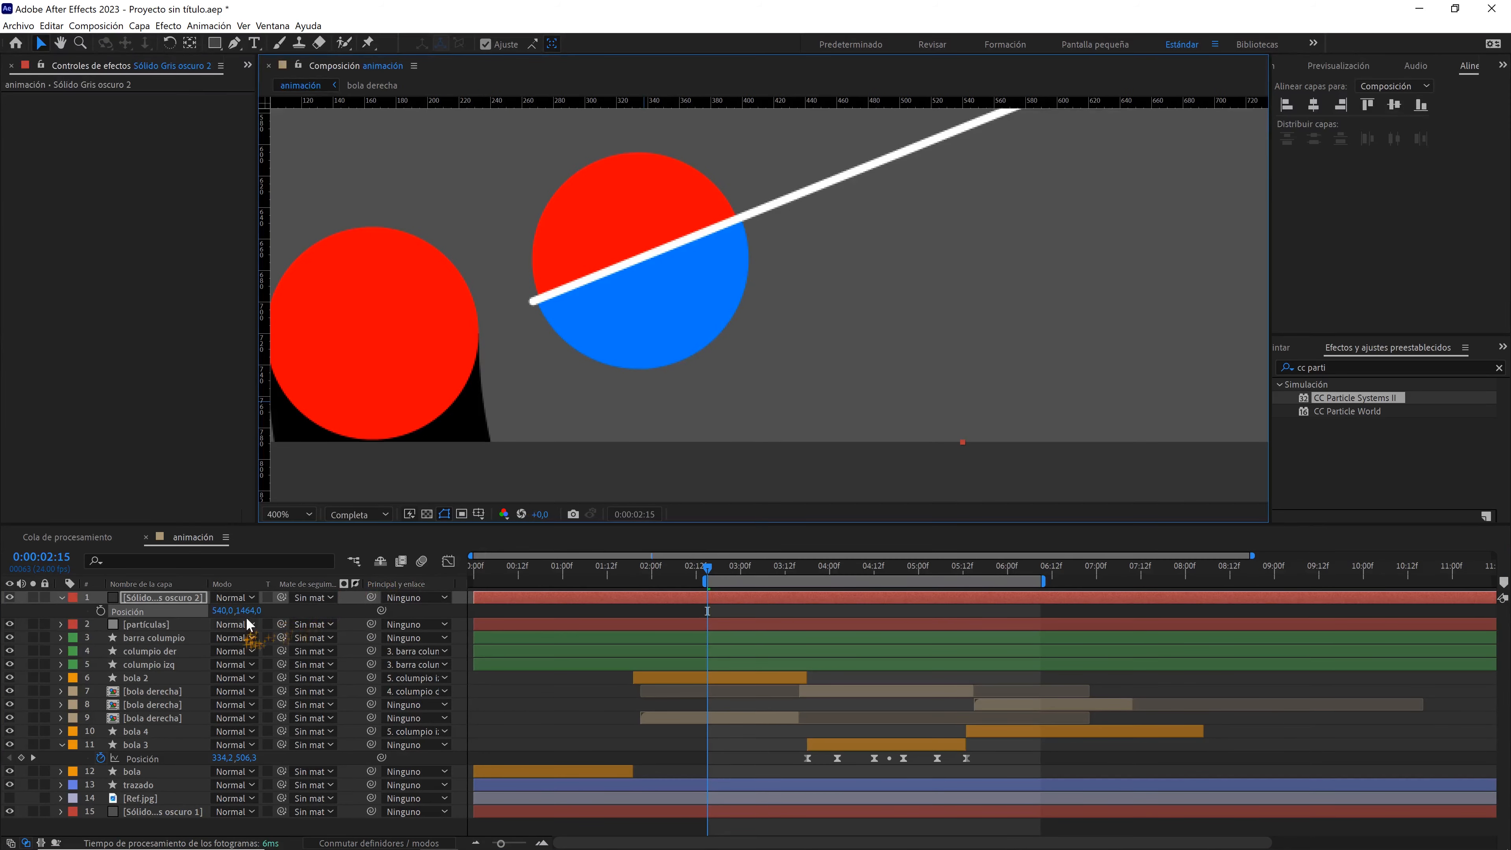
{"action": "left_click_drag", "start_coordinate": [250, 610], "coordinate": [213, 610]}
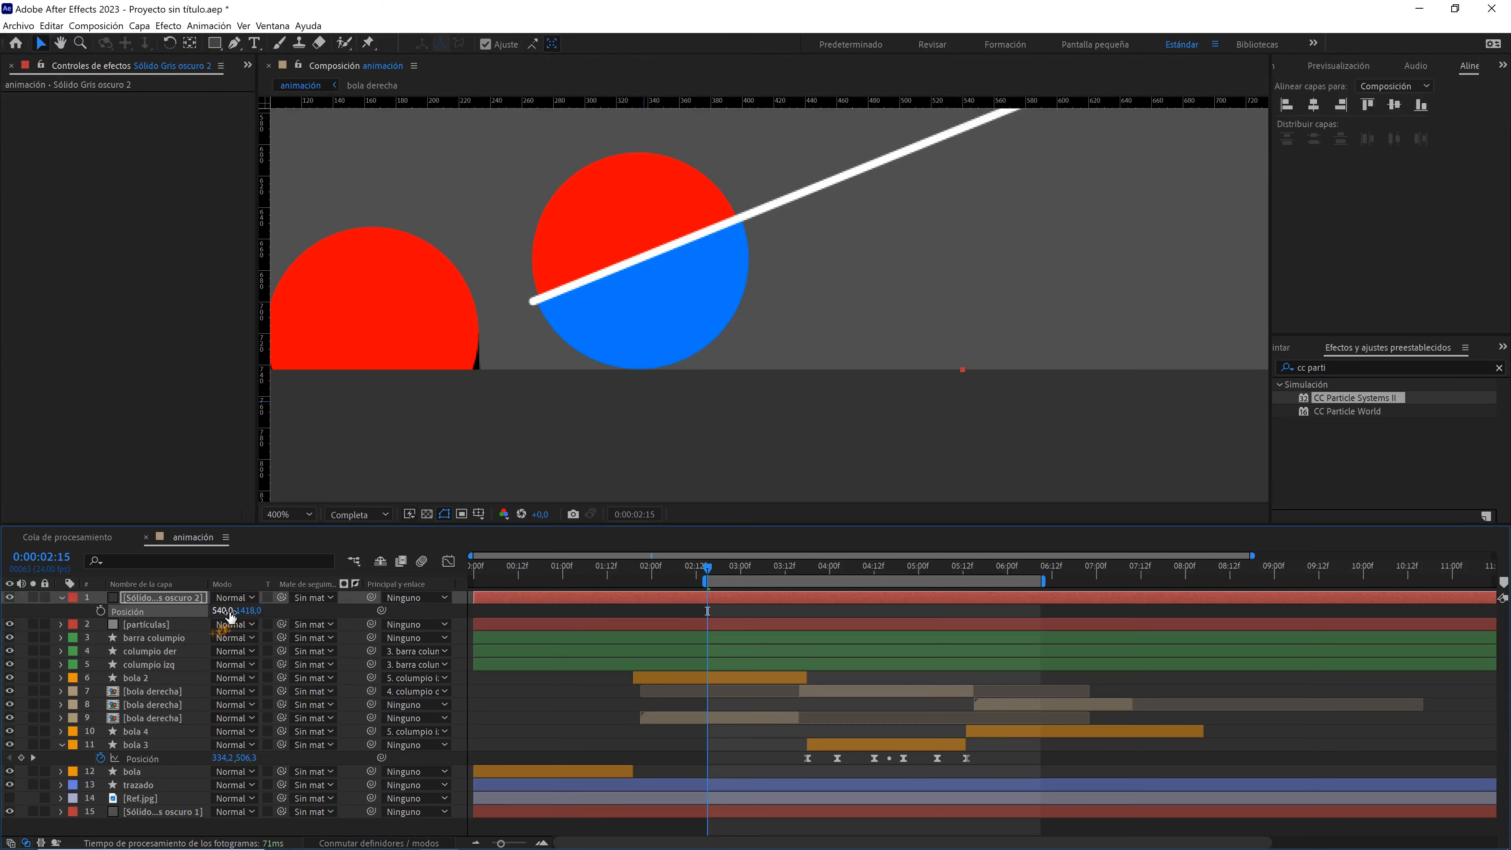
{"action": "left_click", "coordinate": [245, 610]}
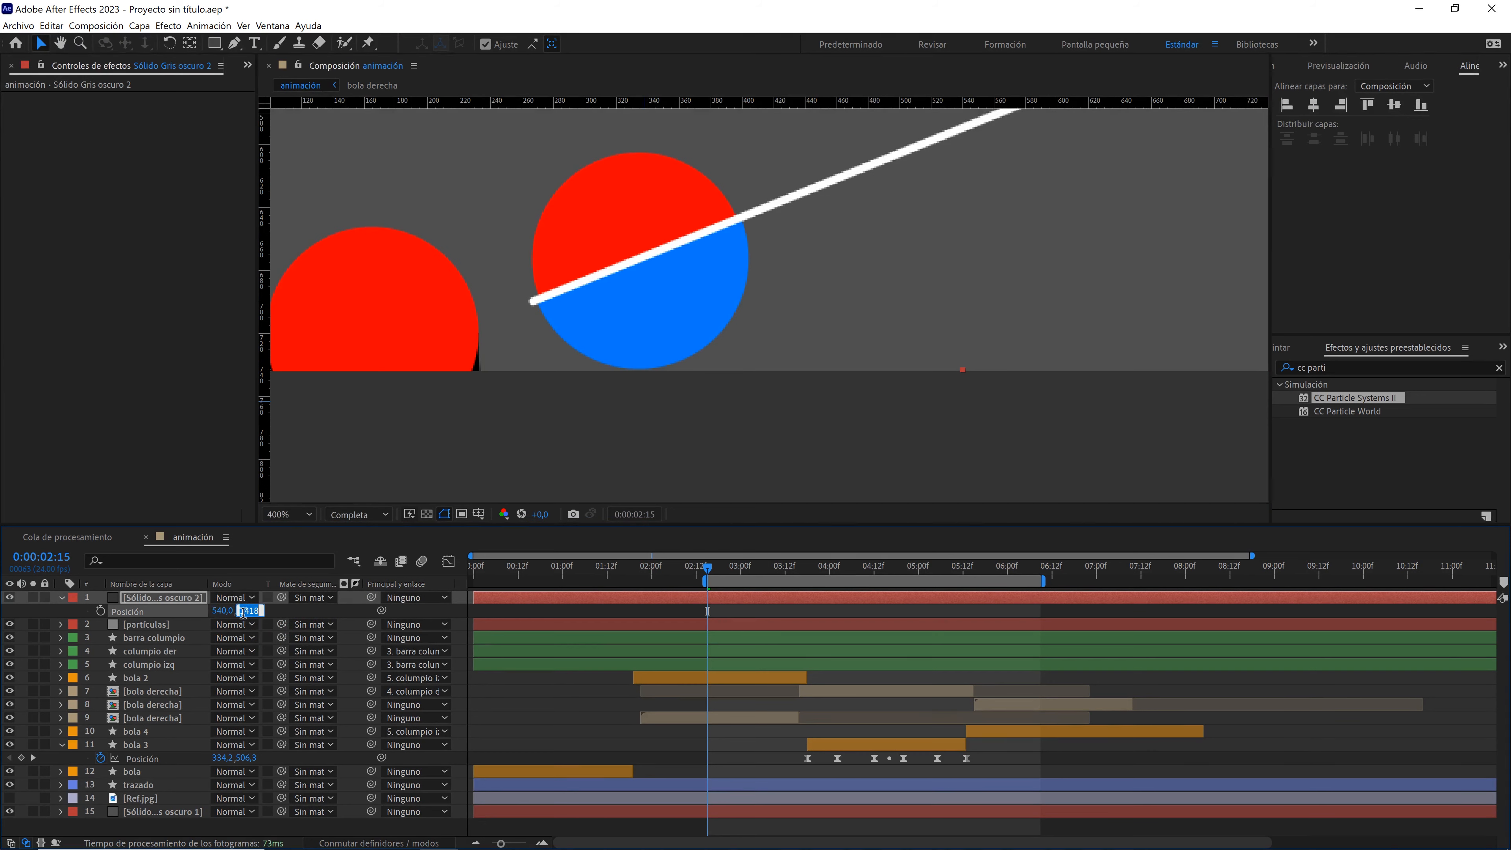
{"action": "key", "text": "Down"}
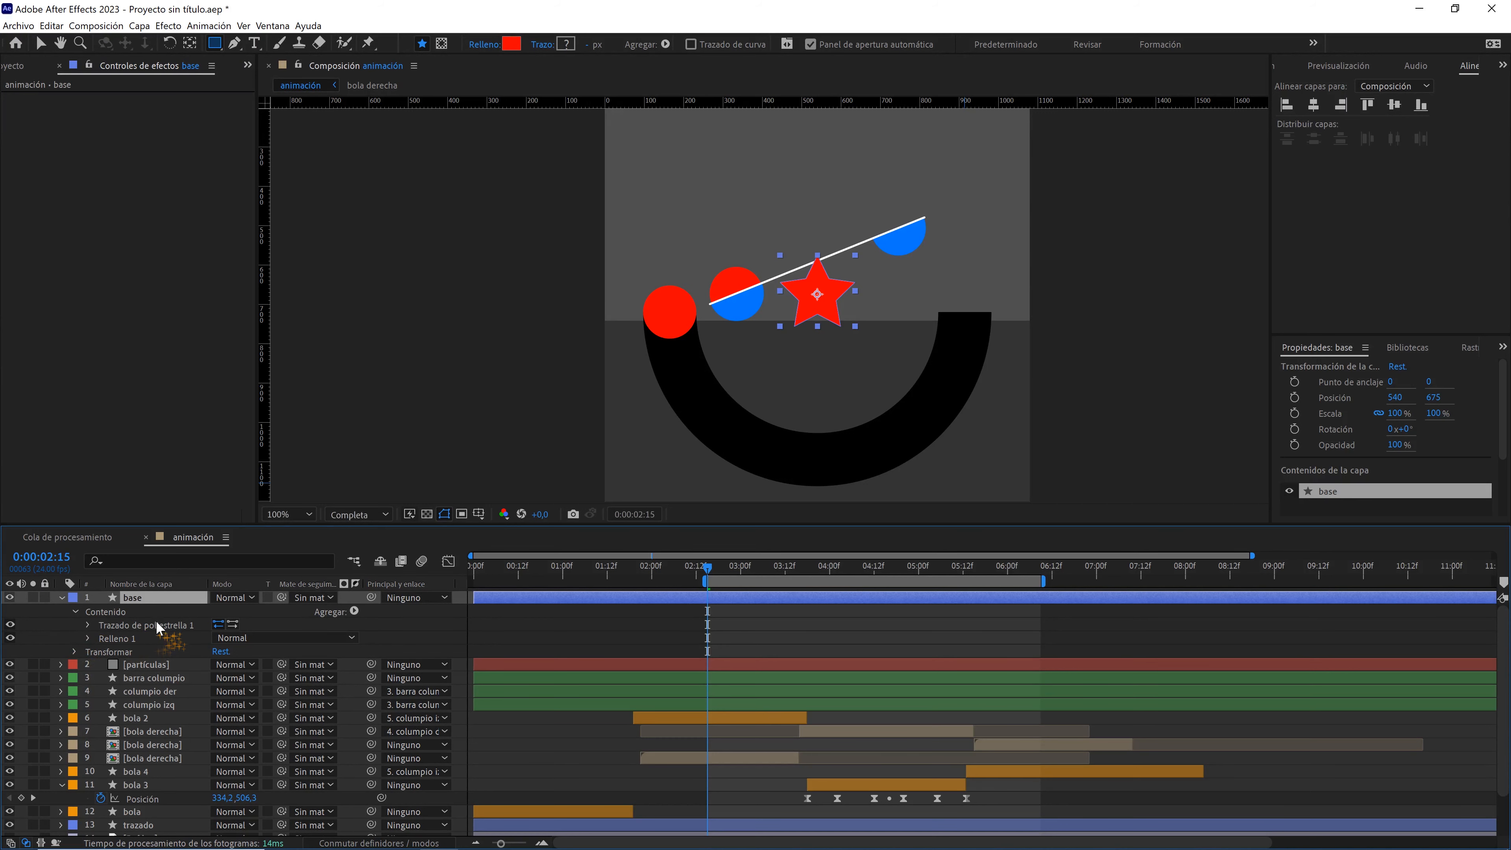
- Turn the base layer's star into a triangle by setting its polystar points to 3
{"action": "left_click", "coordinate": [89, 625]}
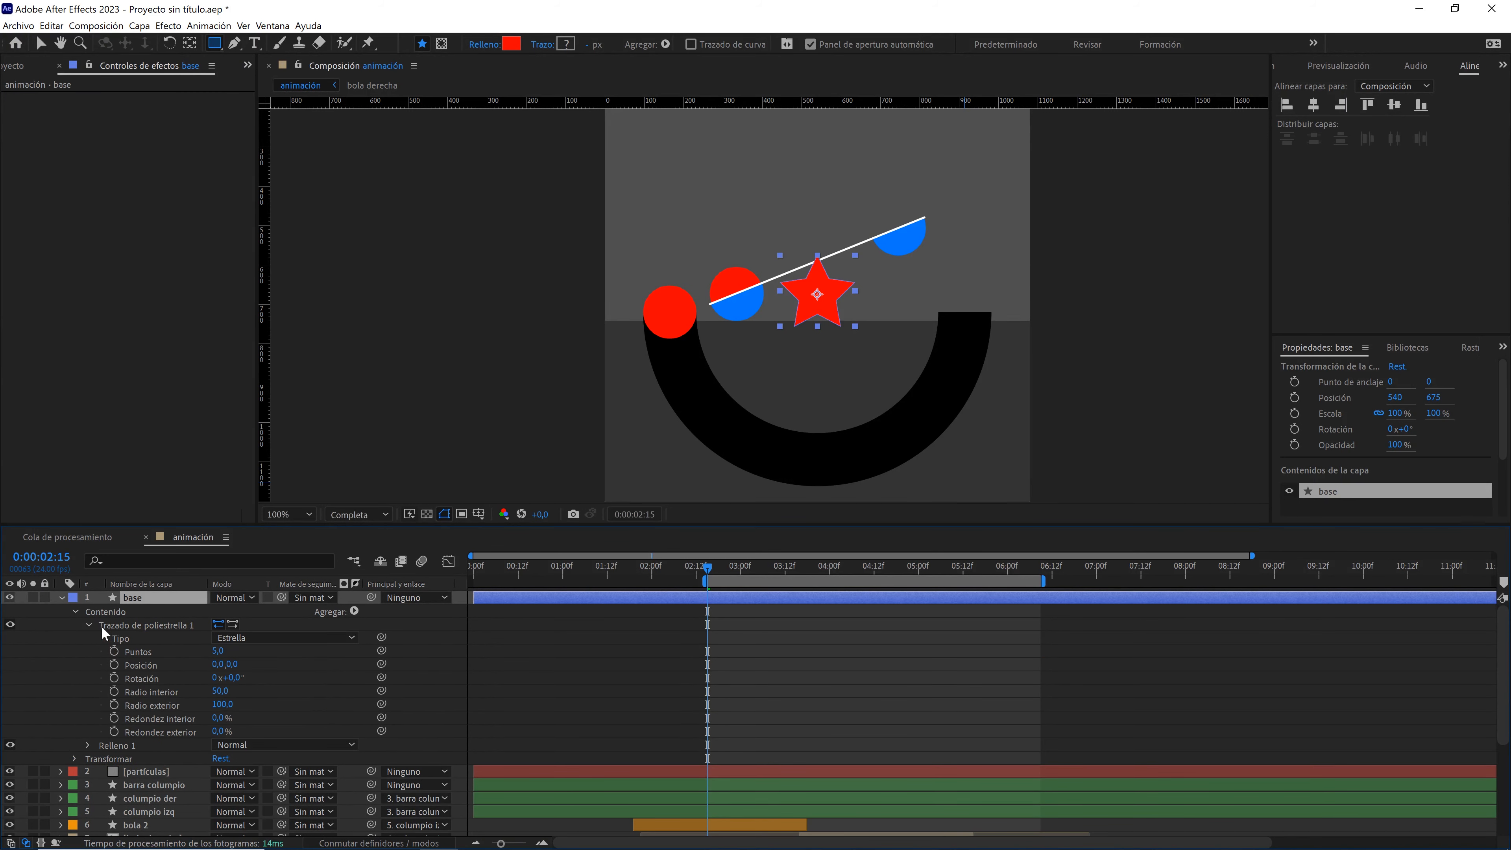
{"action": "left_click", "coordinate": [218, 650]}
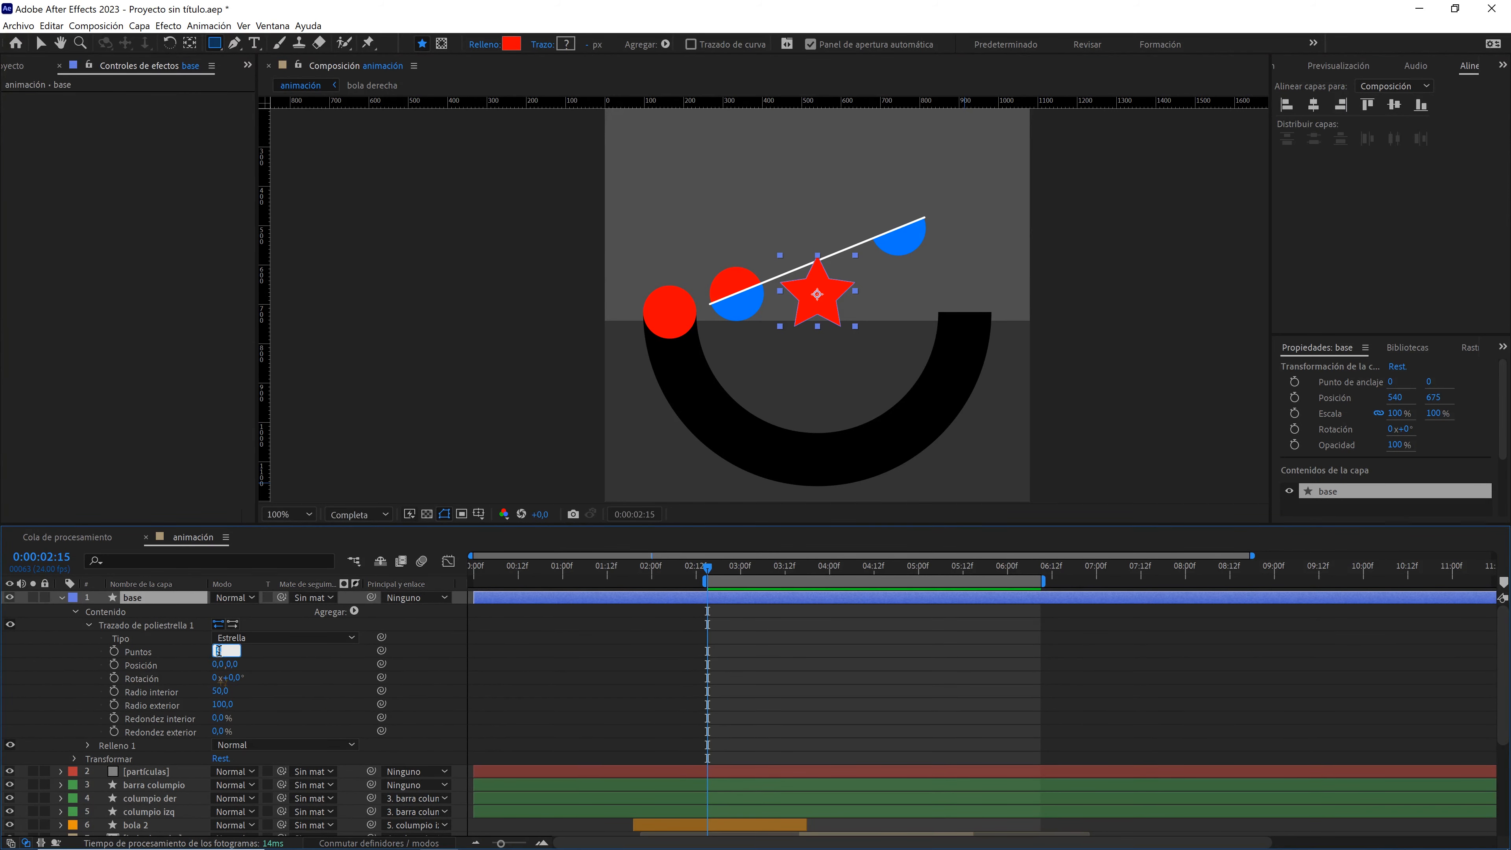
{"action": "type", "text": "3"}
{"action": "left_click", "coordinate": [288, 662]}
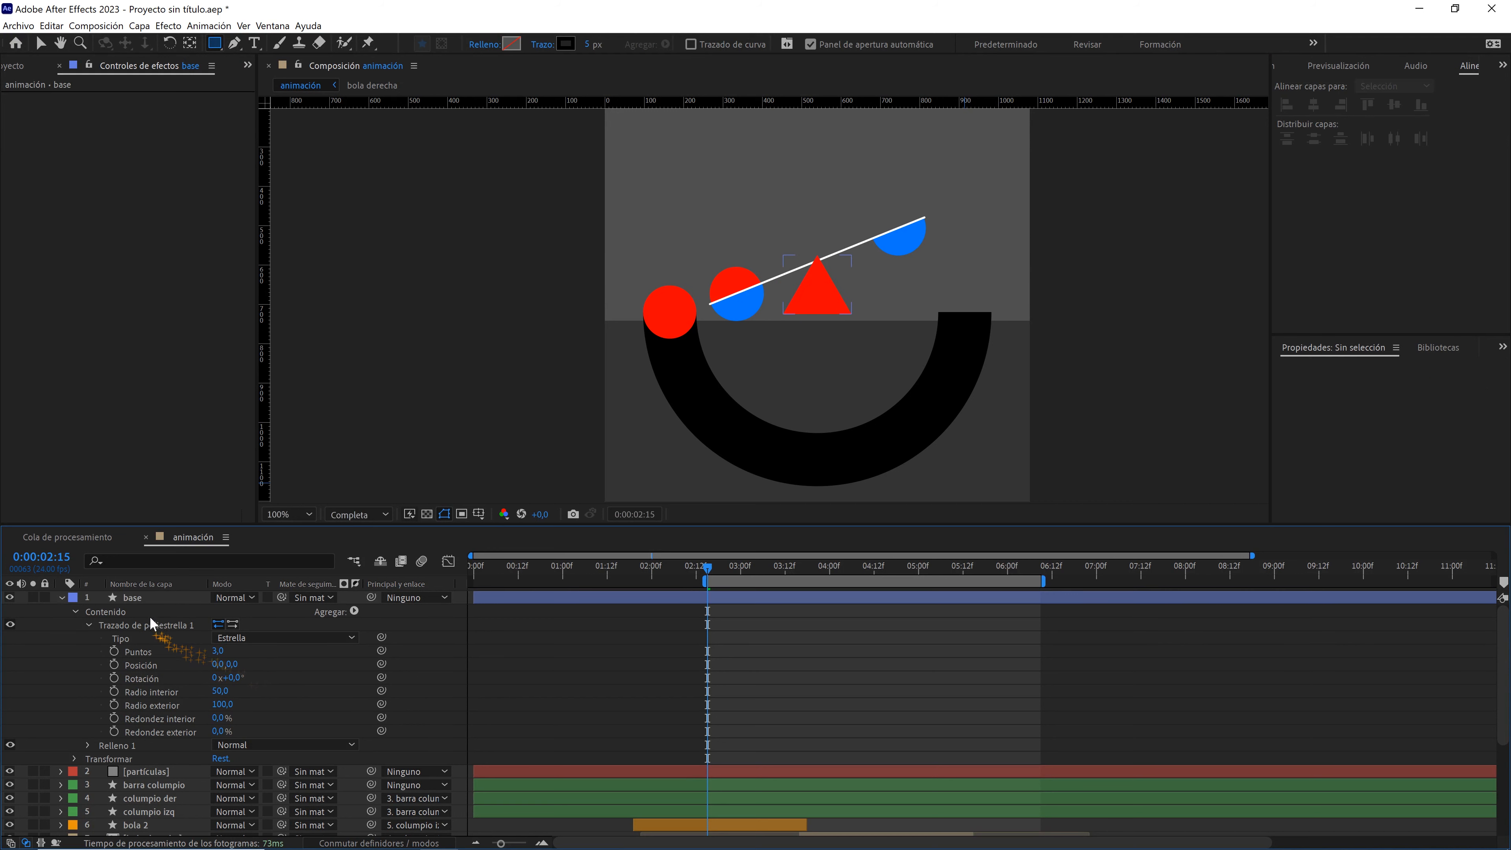
- Scale the base triangle to 118% and move it to Y position 683.3 so it rests on the floor line
{"action": "left_click", "coordinate": [146, 602]}
{"action": "key", "text": "s"}
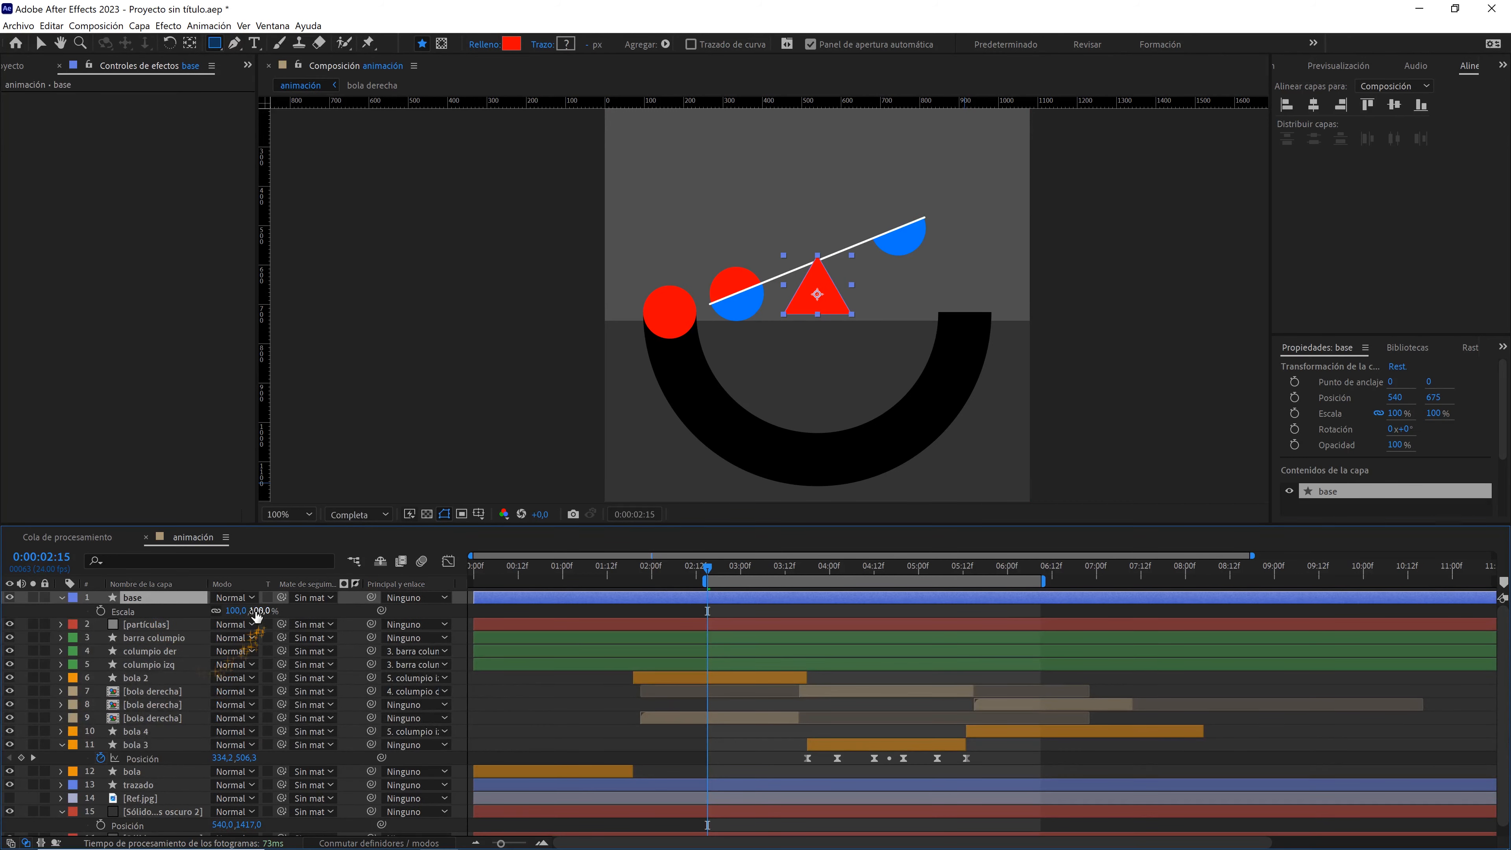
{"action": "left_click_drag", "start_coordinate": [257, 616], "coordinate": [268, 611]}
{"action": "key", "text": "v"}
{"action": "scroll", "coordinate": [971, 276], "scroll_direction": "up", "scroll_amount": 2}
{"action": "left_click_drag", "start_coordinate": [971, 275], "coordinate": [975, 288]}
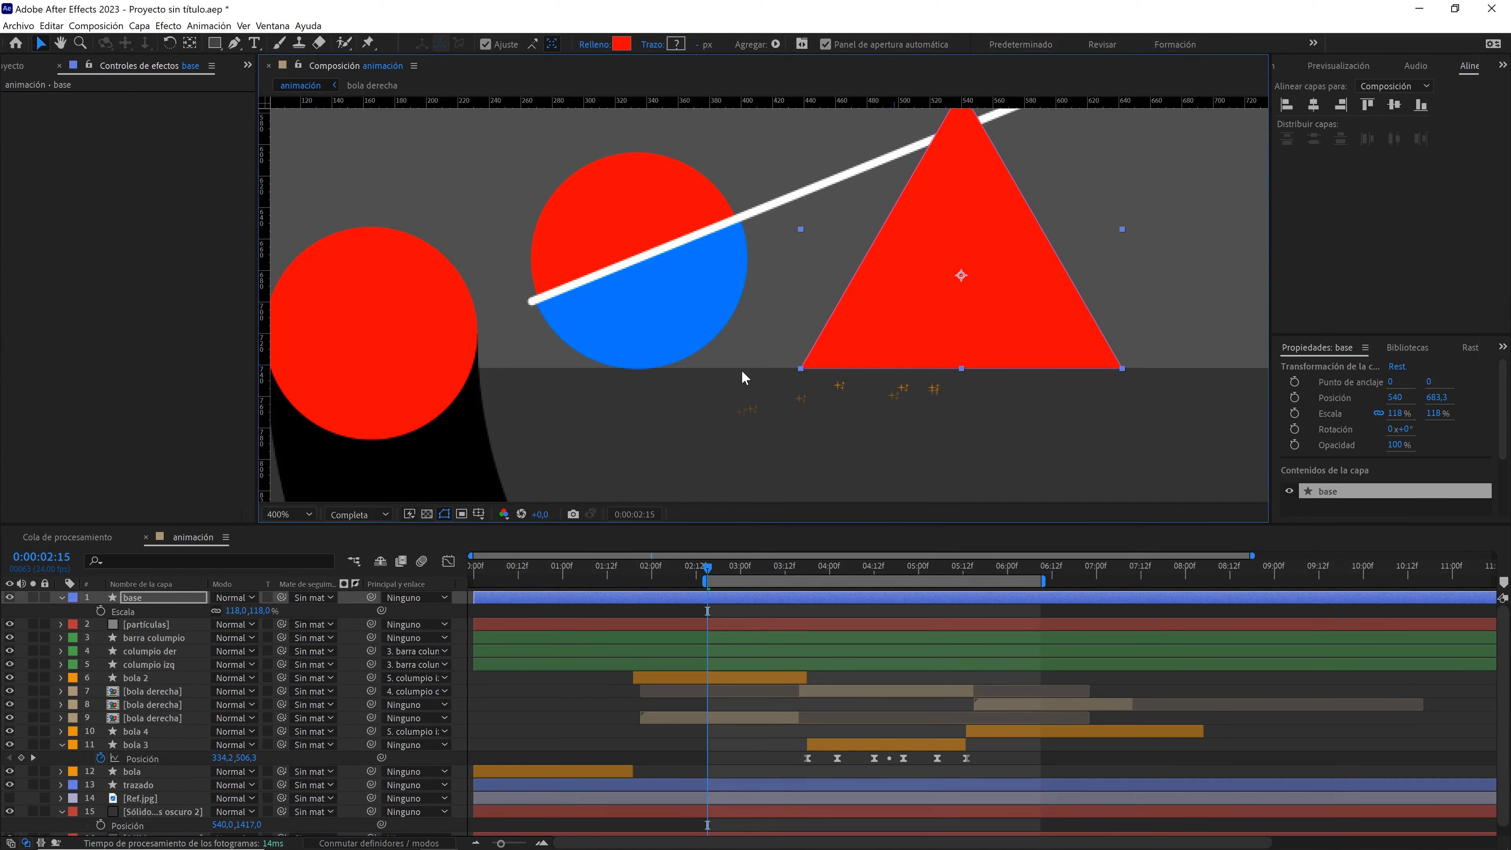
- Change the base triangle's fill colour to a slightly lighter red
{"action": "key", "text": "comma"}
{"action": "key", "text": "comma"}
{"action": "key", "text": "comma"}
{"action": "left_click", "coordinate": [621, 44]}
{"action": "left_click", "coordinate": [1005, 565]}
- Change the fill colour of both seesaw cups, columpio der and columpio izq, to black (000000)
{"action": "left_click", "coordinate": [149, 651]}
{"action": "left_click", "coordinate": [148, 665], "text": "shift"}
{"action": "left_click", "coordinate": [621, 44]}
{"action": "left_click_drag", "start_coordinate": [783, 683], "coordinate": [660, 762]}
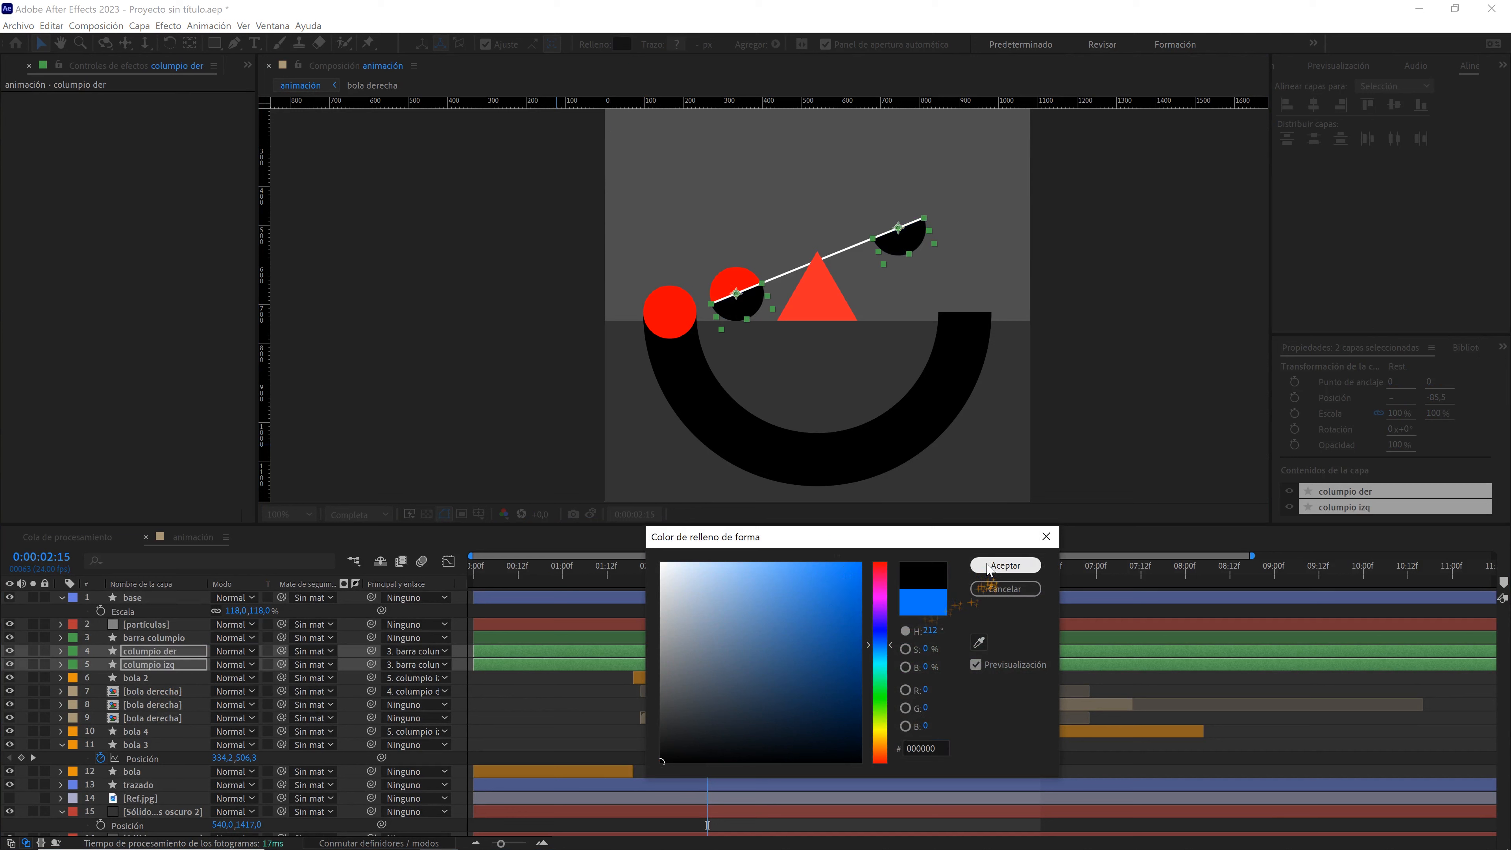
{"action": "left_click", "coordinate": [1005, 565]}
{"action": "left_click", "coordinate": [843, 610]}
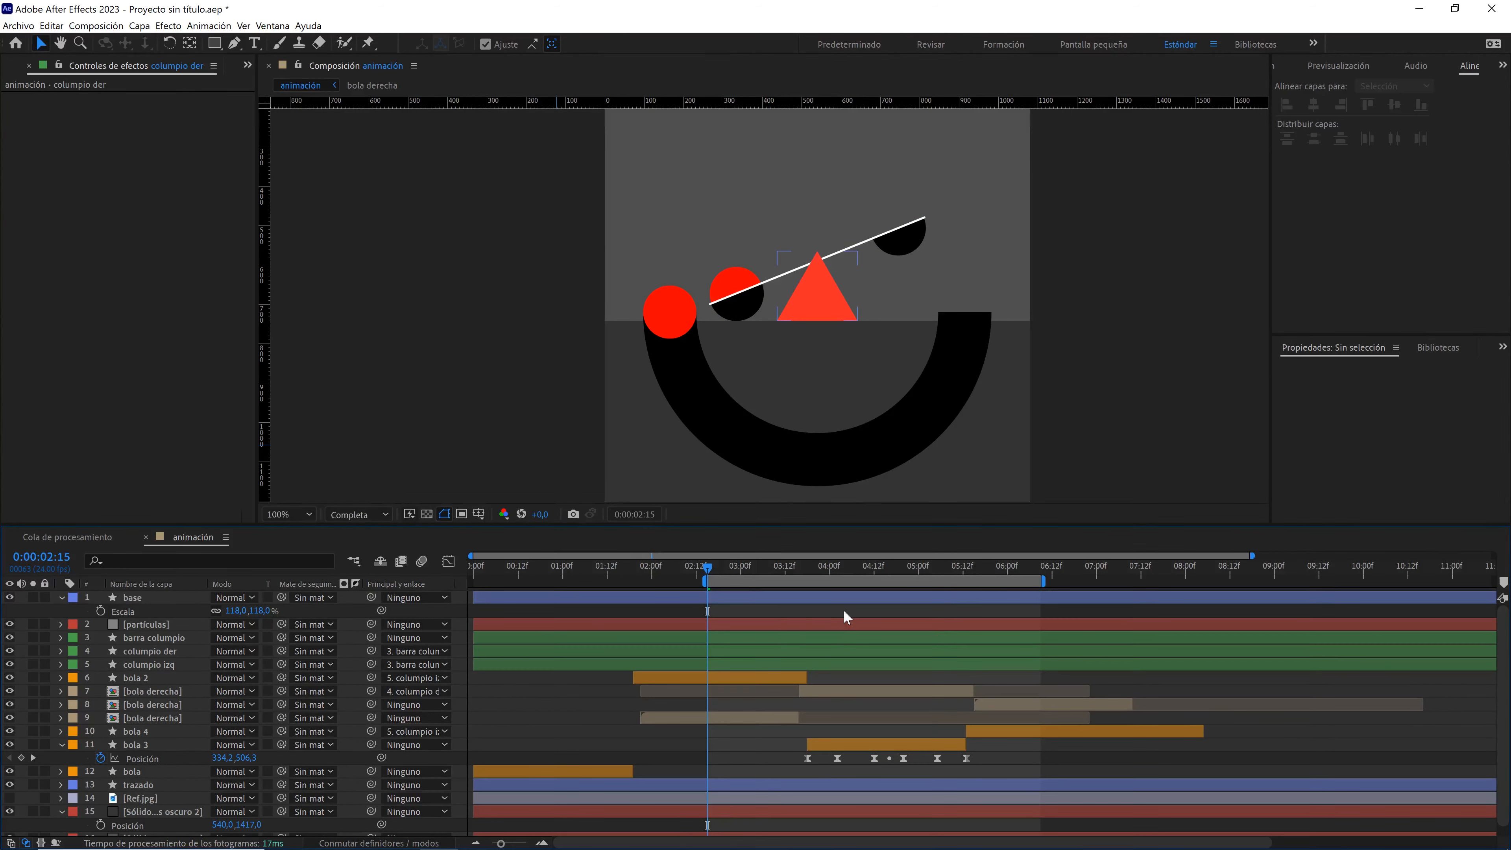
- Move the playhead to 0:00:03:11 and lower the preview resolution to Cuarto
{"action": "left_click_drag", "start_coordinate": [707, 566], "coordinate": [781, 567]}
{"action": "key", "text": "comma"}
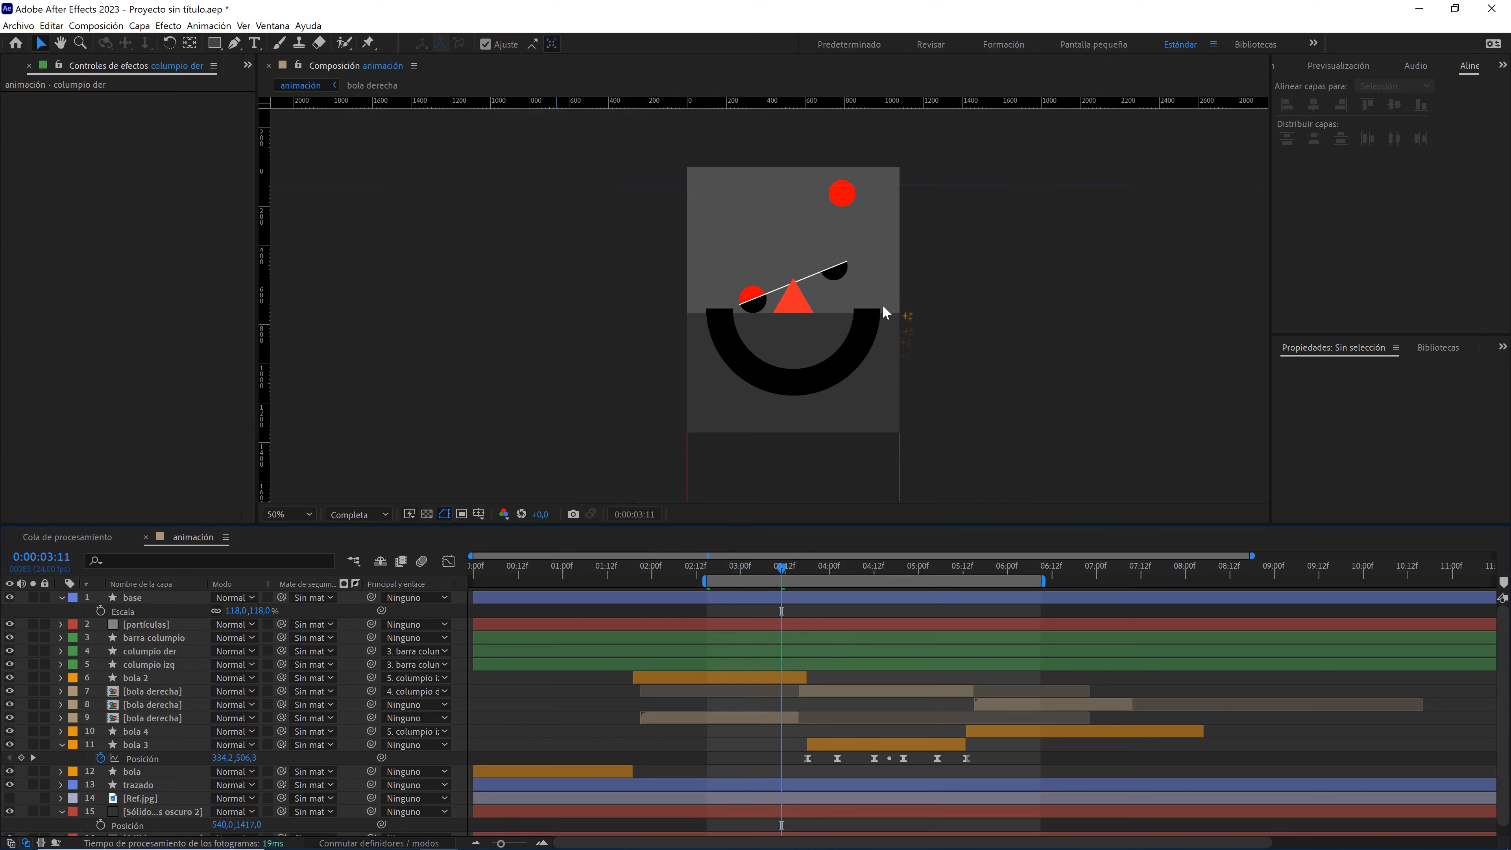
{"action": "left_click", "coordinate": [370, 513]}
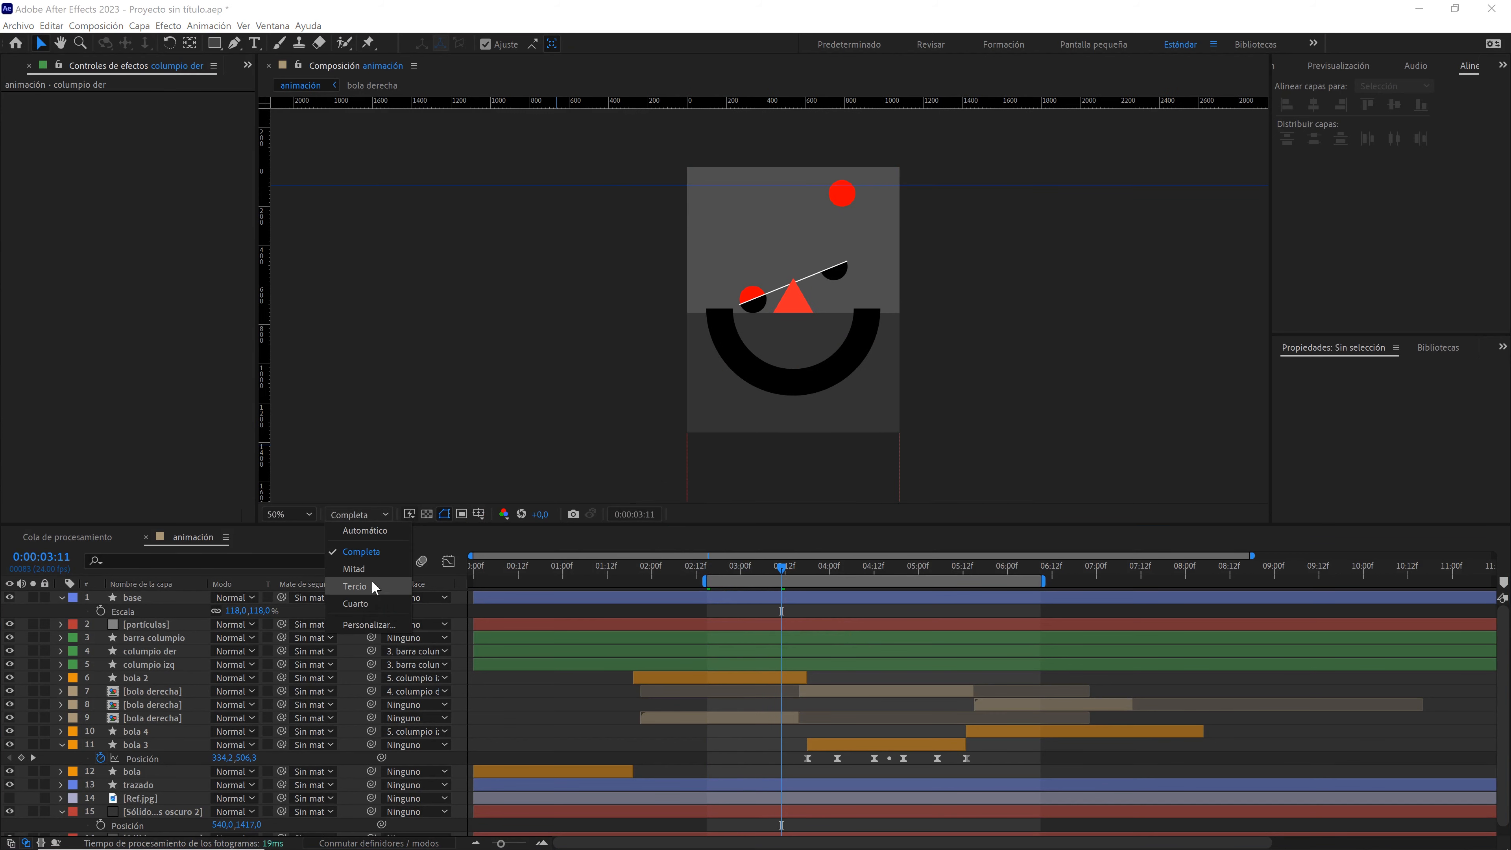
{"action": "left_click", "coordinate": [369, 604]}
- Change bola 2's fill colour to yellow FFC000 and copy the hex code
{"action": "left_click", "coordinate": [743, 717]}
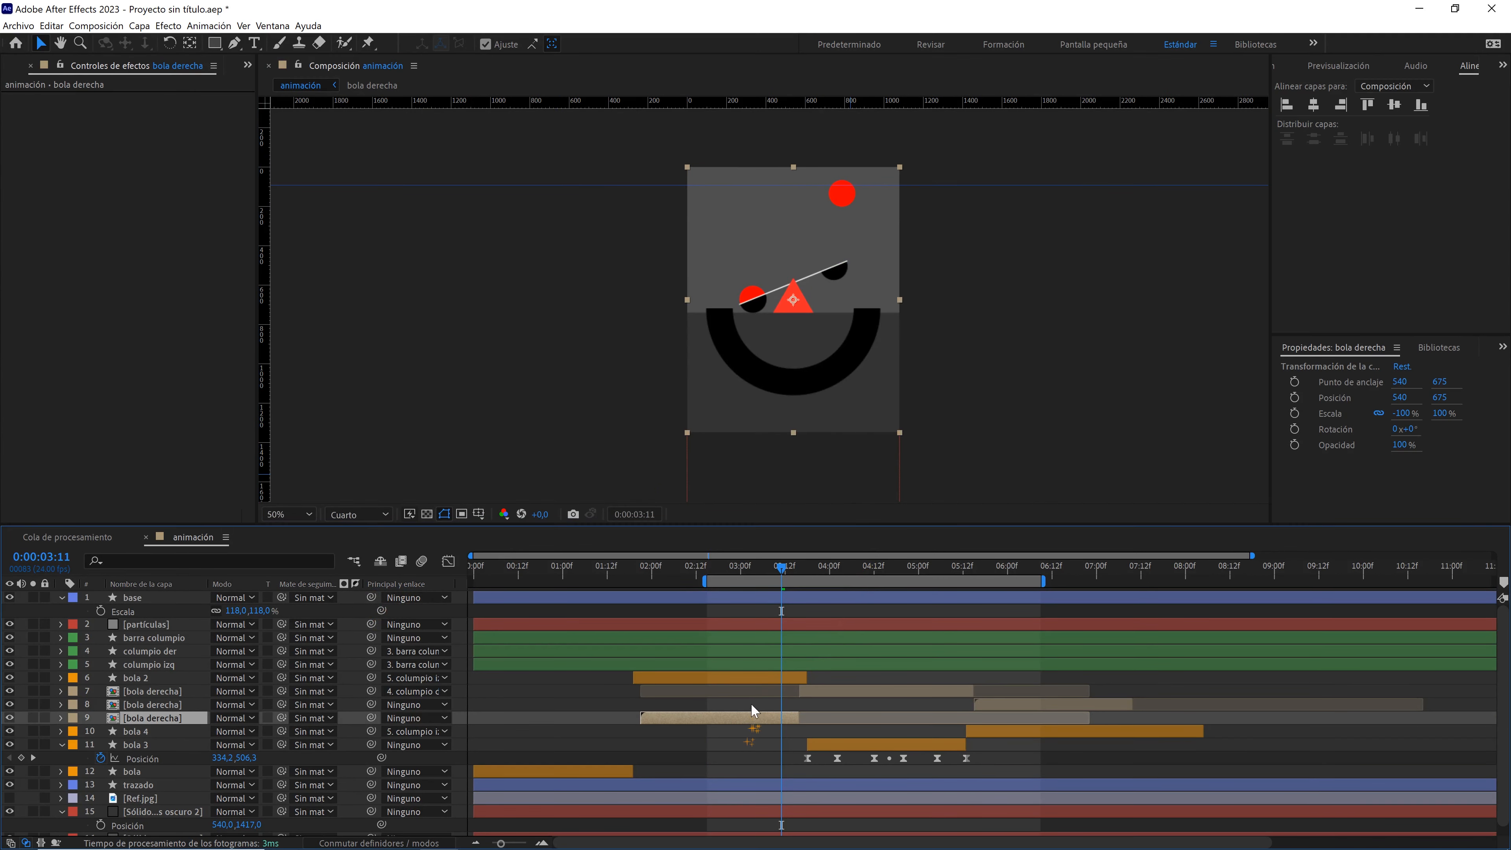
{"action": "left_click", "coordinate": [763, 675]}
{"action": "left_click", "coordinate": [621, 43]}
{"action": "left_click_drag", "start_coordinate": [879, 693], "coordinate": [888, 746]}
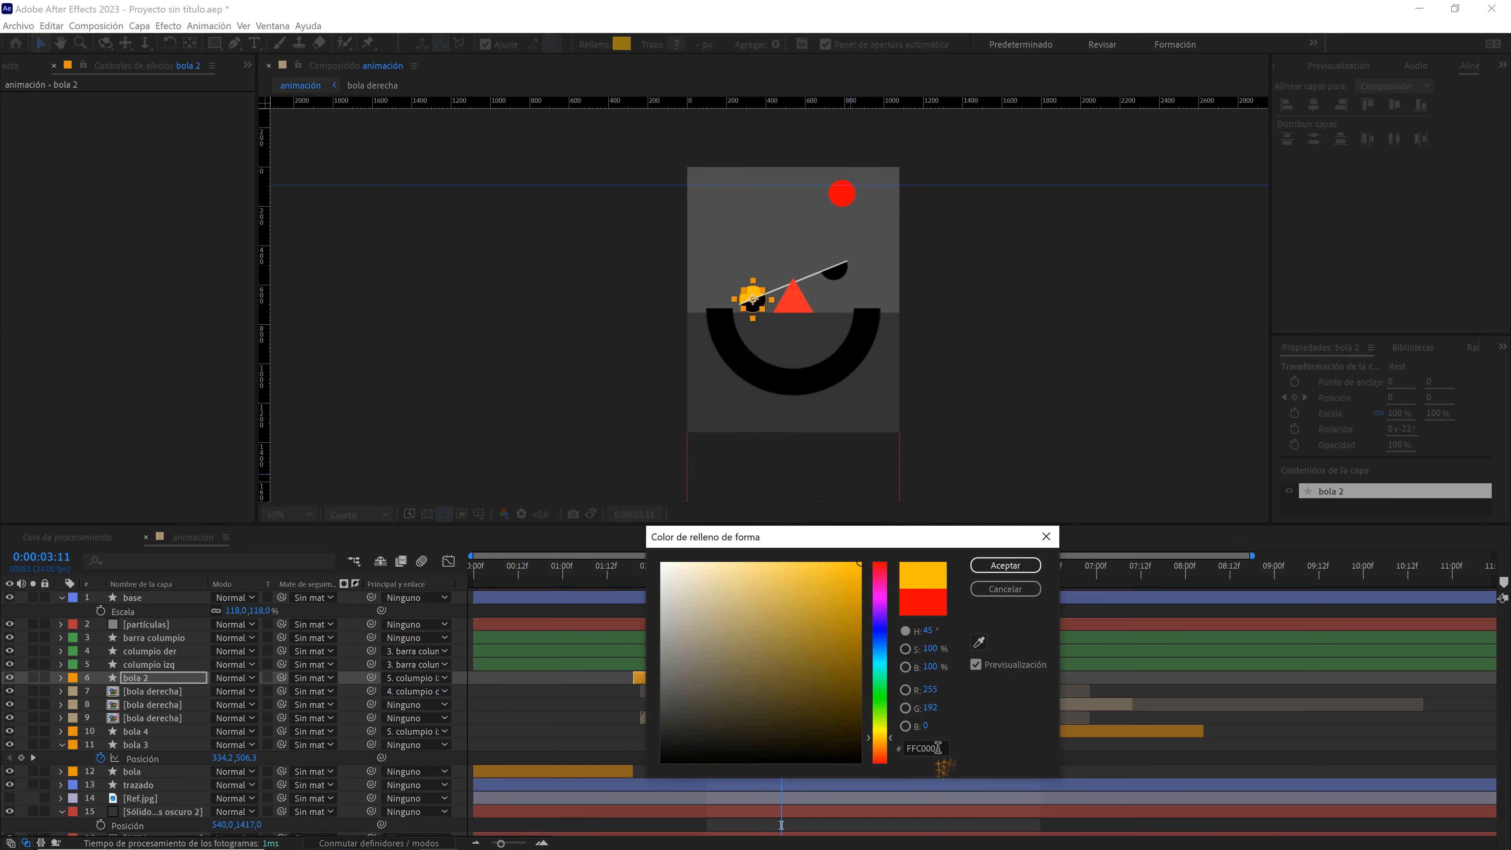
{"action": "left_click", "coordinate": [938, 747]}
{"action": "key", "text": "ctrl+c"}
{"action": "left_click", "coordinate": [1004, 565]}
- Move the playhead to 0:00:03:18 and paste the copied yellow FFC000 as bola 3's fill colour
{"action": "left_click_drag", "start_coordinate": [781, 568], "coordinate": [808, 568]}
{"action": "left_click", "coordinate": [860, 745]}
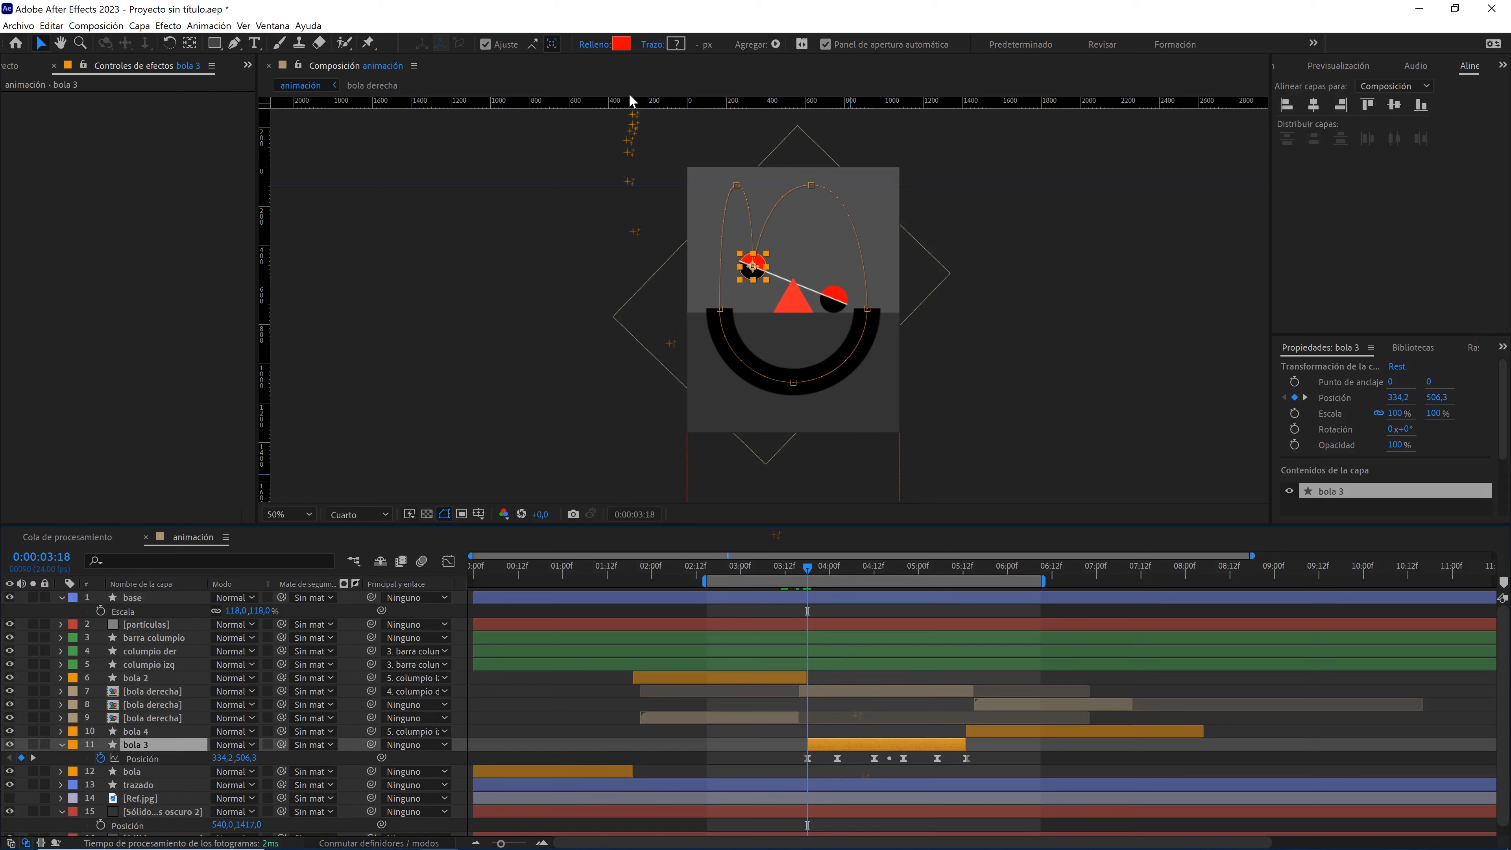
{"action": "left_click", "coordinate": [623, 45]}
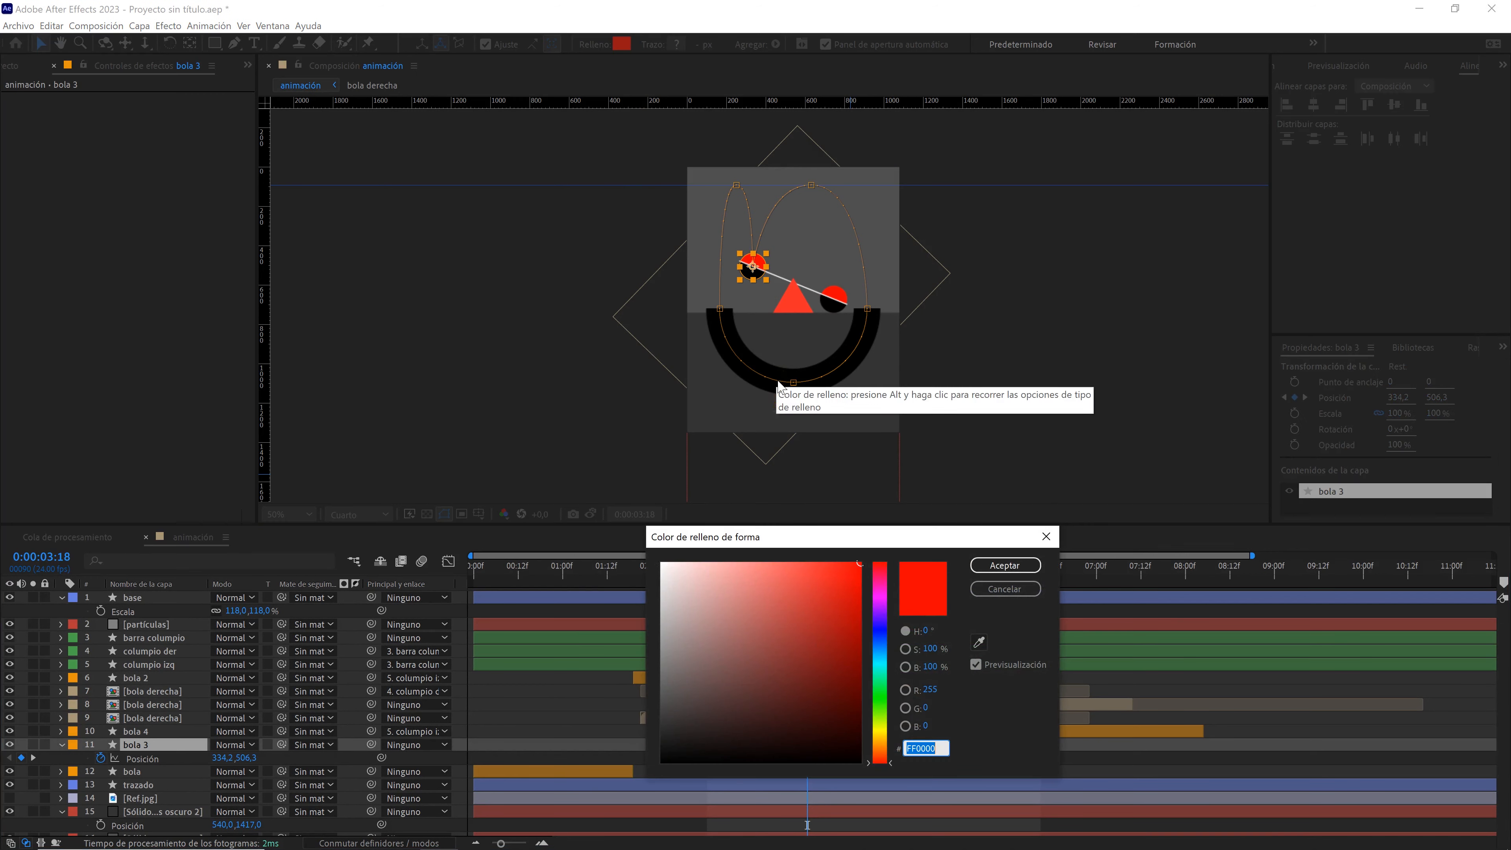
{"action": "key", "text": "ctrl+v"}
{"action": "left_click", "coordinate": [1005, 565]}
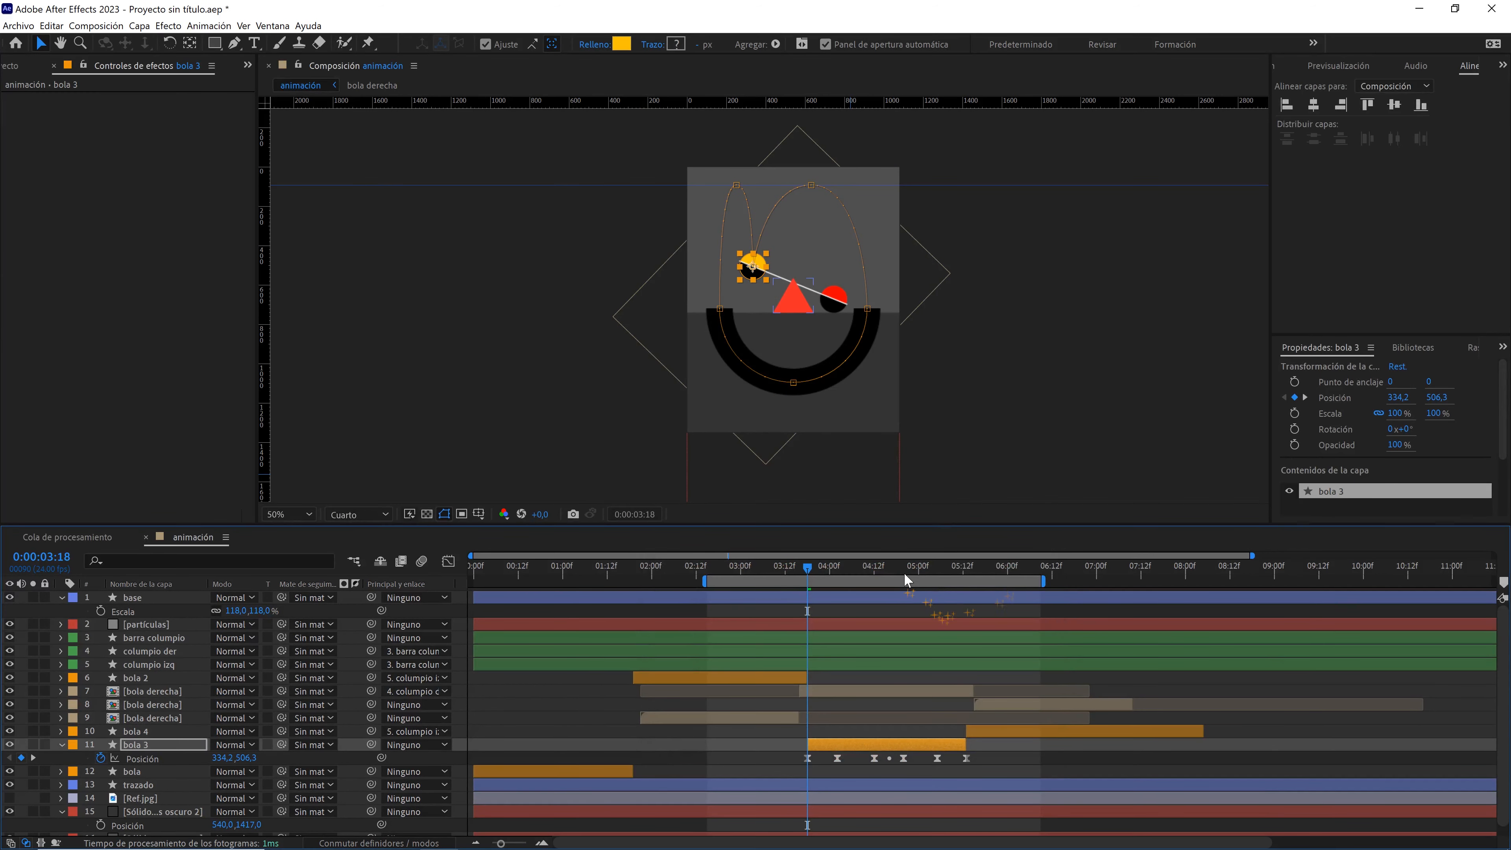
- At 0:00:03:13, find the Relleno effect and apply it to the bola derecha layer in row 9
{"action": "left_click", "coordinate": [903, 572]}
{"action": "left_click_drag", "start_coordinate": [901, 569], "coordinate": [788, 568]}
{"action": "left_click", "coordinate": [744, 718]}
{"action": "left_click", "coordinate": [272, 26]}
{"action": "left_click", "coordinate": [331, 227]}
{"action": "left_click", "coordinate": [1368, 367]}
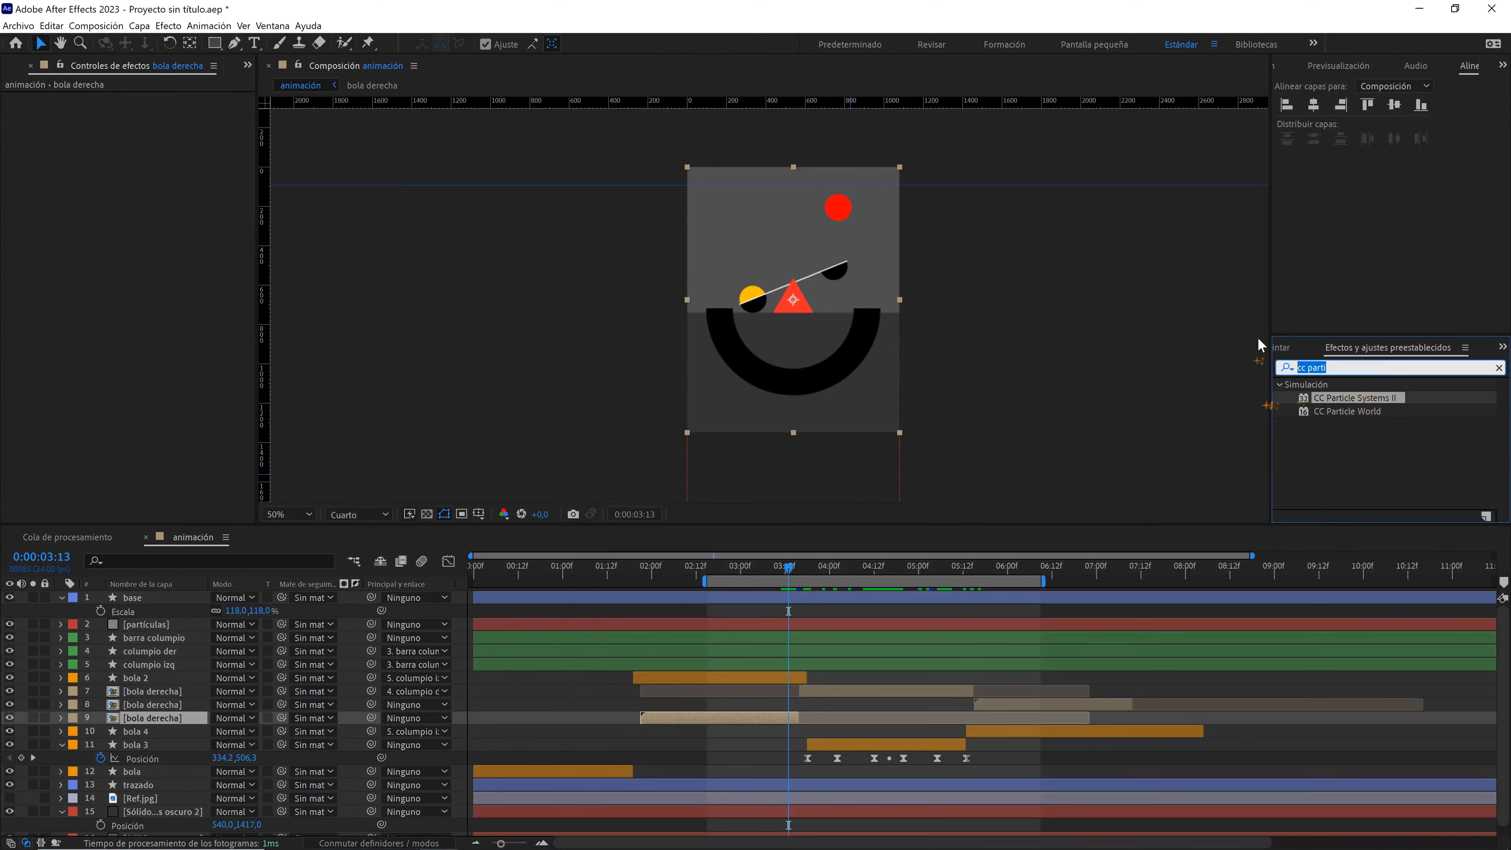
{"action": "type", "text": "relleno"}
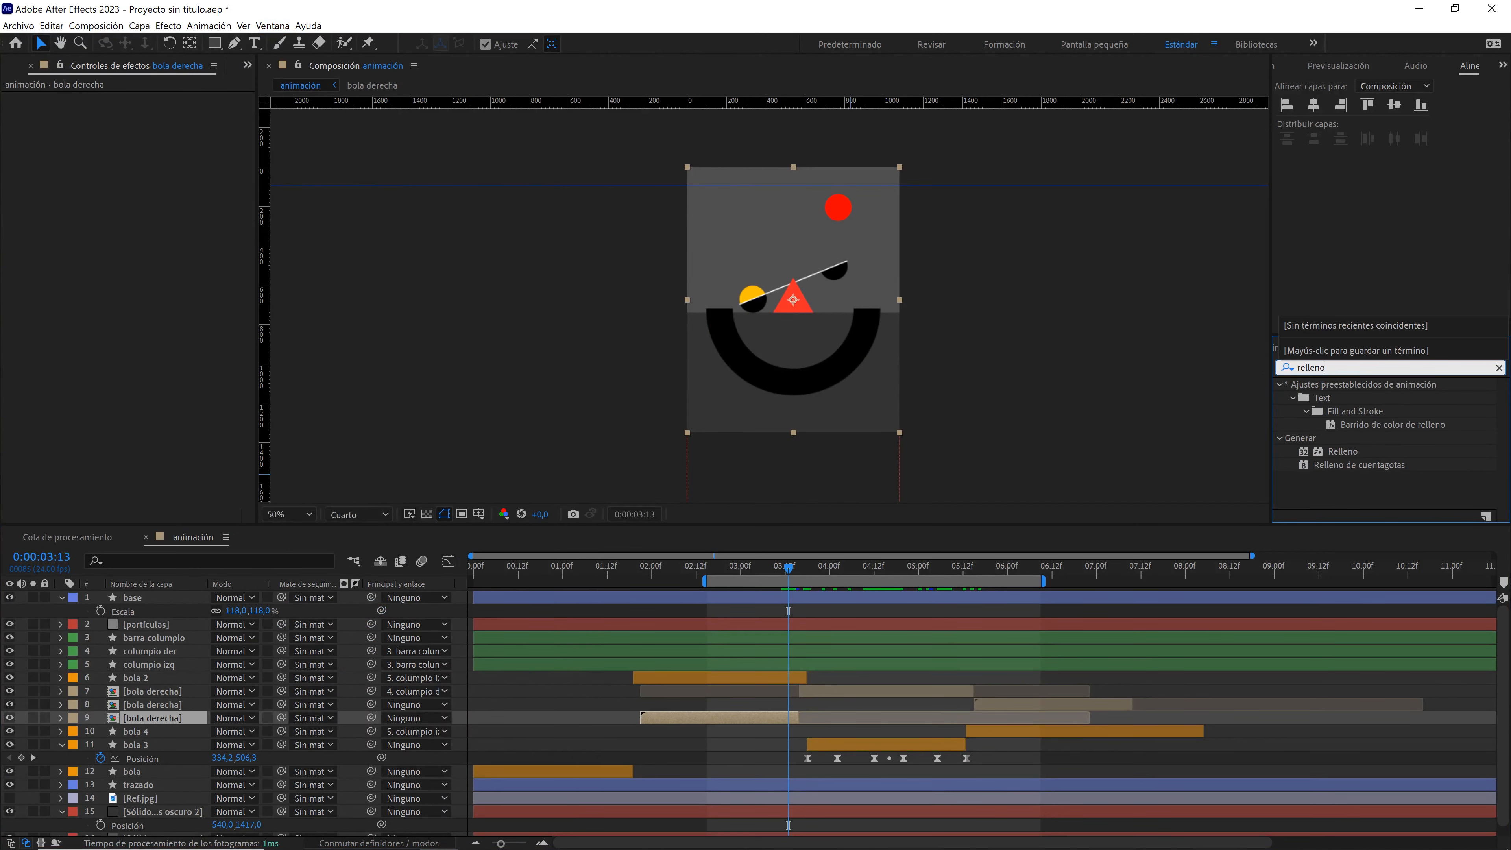
{"action": "left_click_drag", "start_coordinate": [977, 547], "coordinate": [703, 716]}
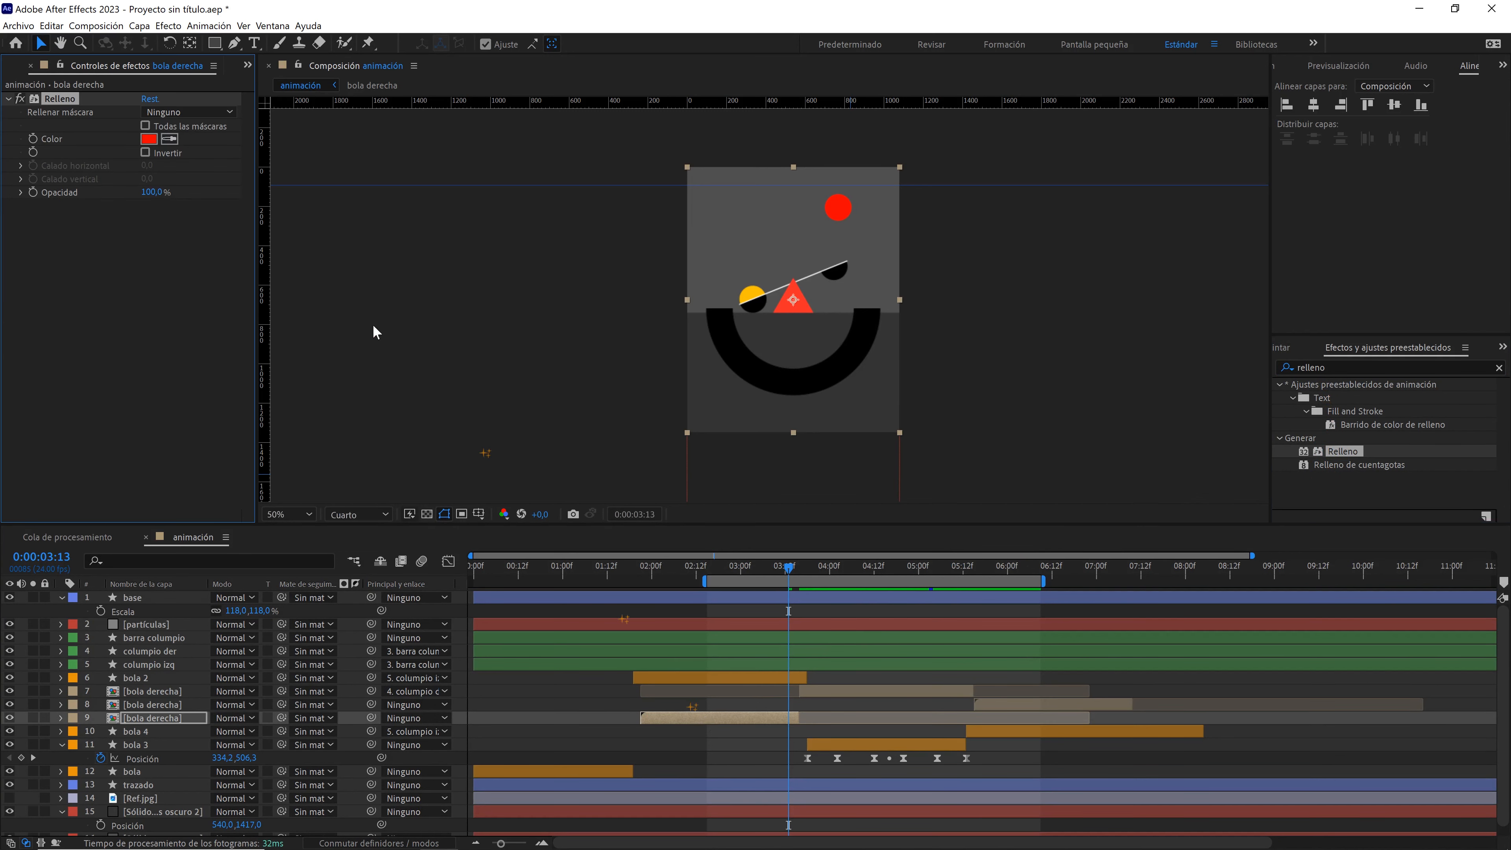
- Set the Relleno effect's colour to blue 00A2FF
{"action": "left_click", "coordinate": [148, 139]}
{"action": "left_click", "coordinate": [882, 666]}
{"action": "left_click_drag", "start_coordinate": [883, 669], "coordinate": [888, 650]}
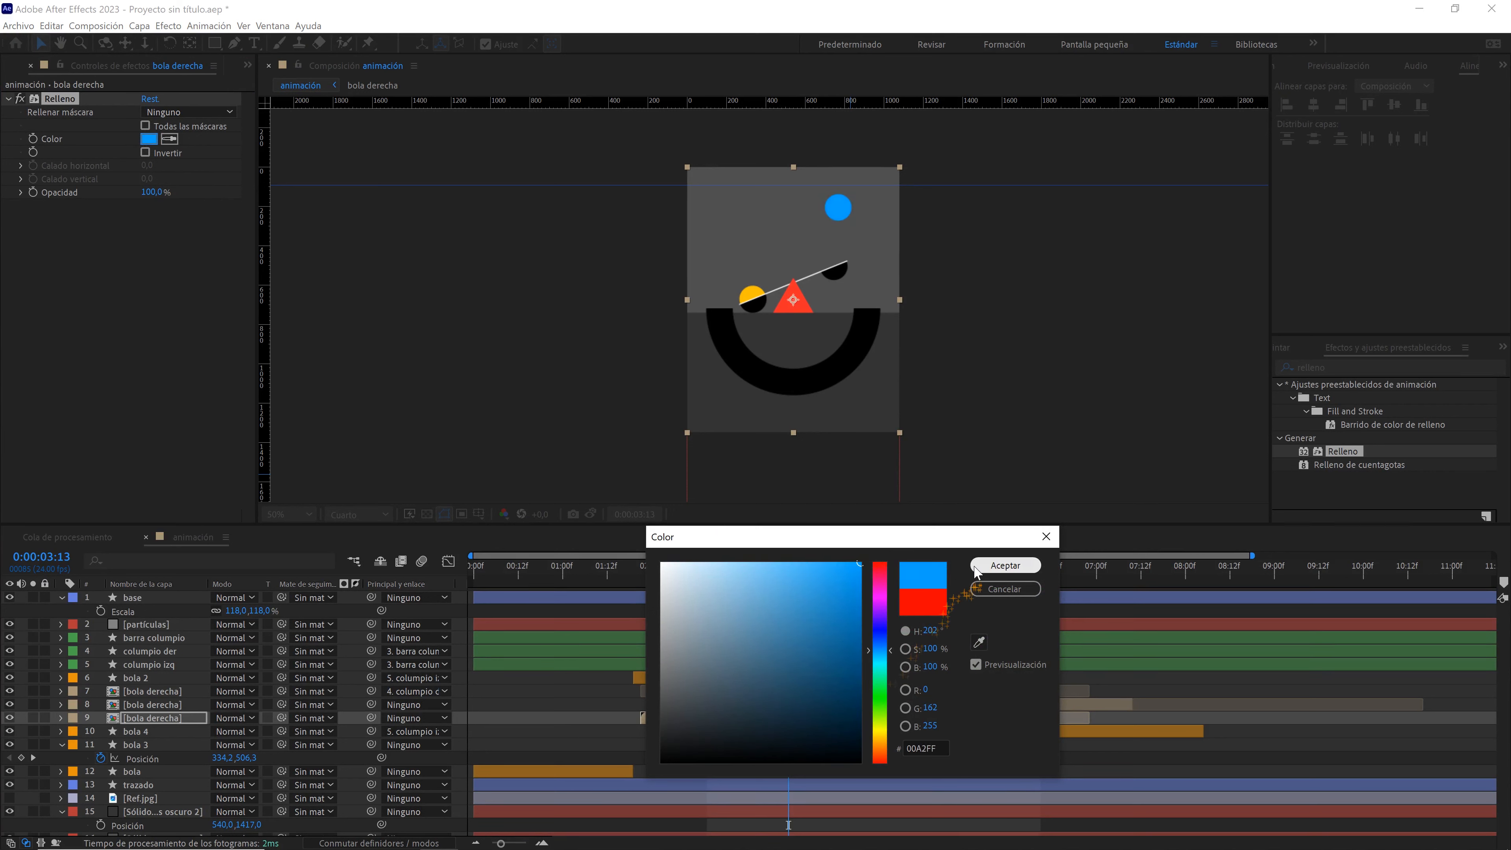
{"action": "left_click", "coordinate": [1004, 565]}
- Copy the blue Relleno effect onto the other two bola derecha layers
{"action": "left_click", "coordinate": [58, 98]}
{"action": "left_click", "coordinate": [887, 691]}
{"action": "left_click", "coordinate": [1020, 705], "text": "shift"}
{"action": "left_click", "coordinate": [51, 25]}
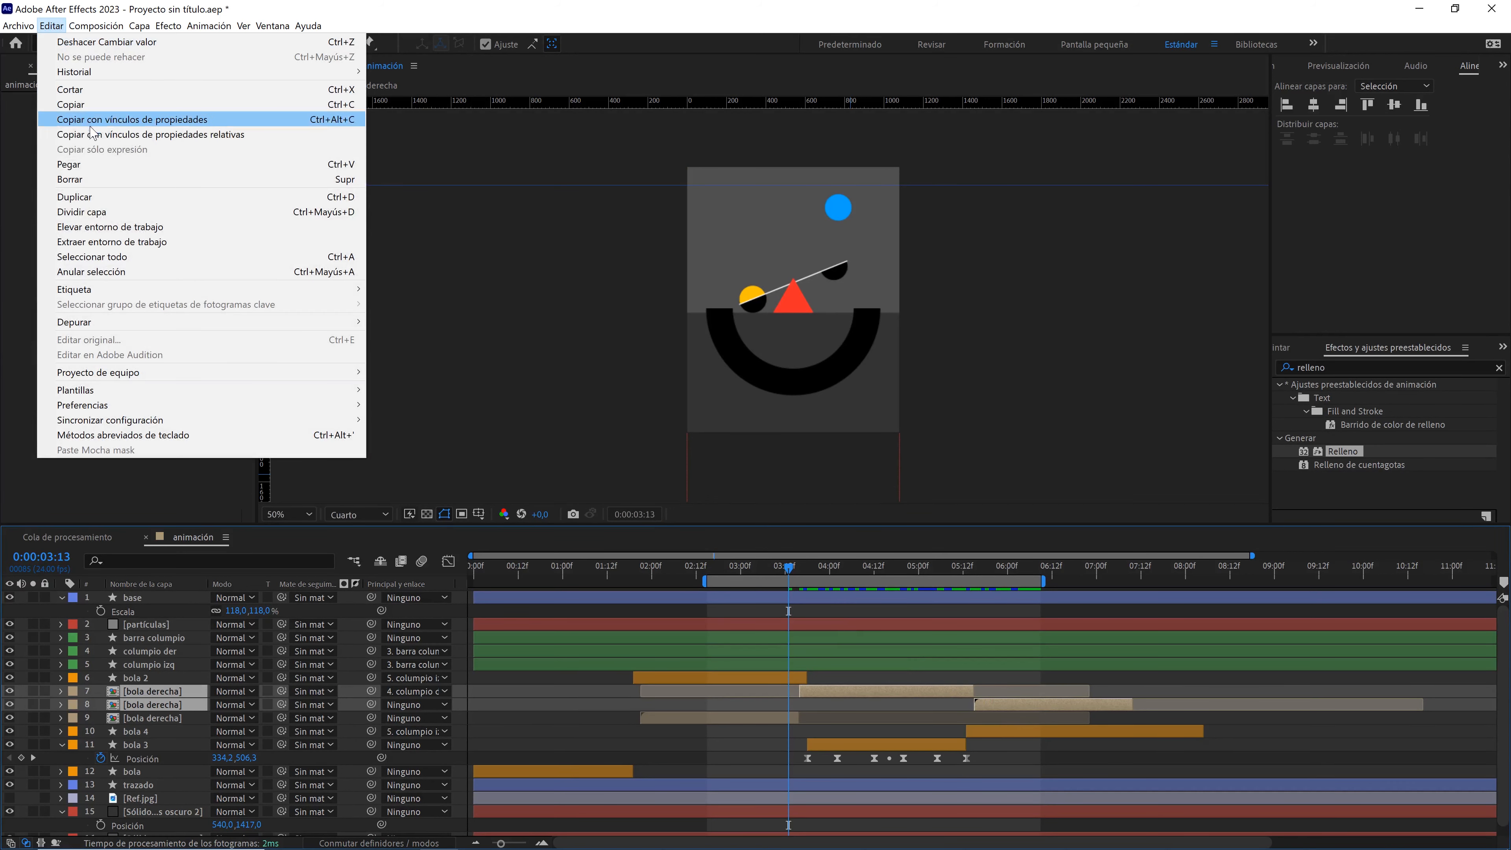
{"action": "left_click", "coordinate": [95, 165]}
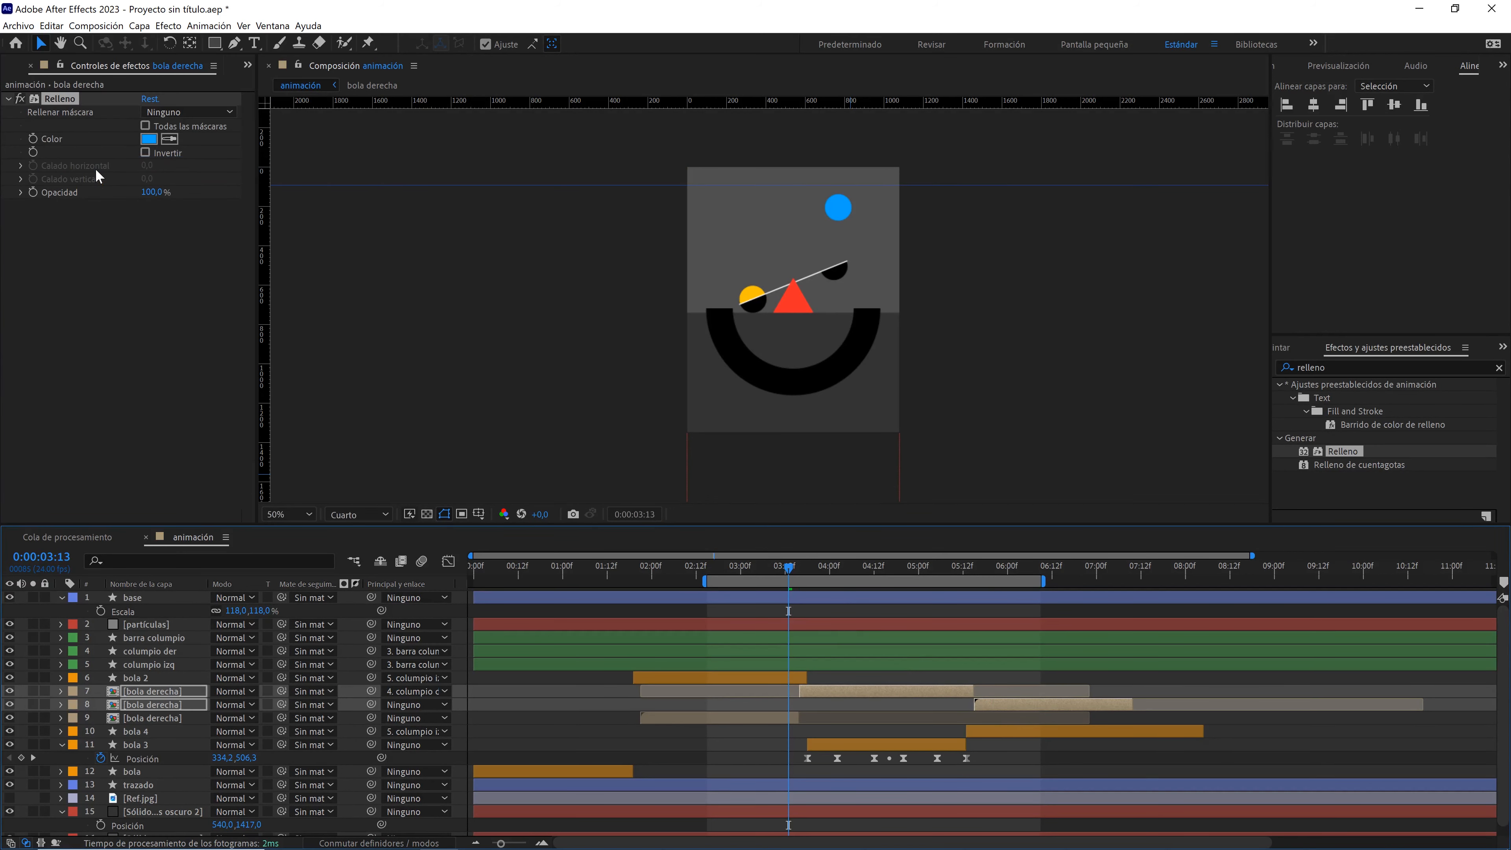
- Play back the recoloured animation from 0:00:02:15 with the whole composition fitted in view
{"action": "left_click", "coordinate": [708, 566]}
{"action": "left_click", "coordinate": [604, 685]}
{"action": "key", "text": "shift+slash"}
{"action": "key", "text": "space"}
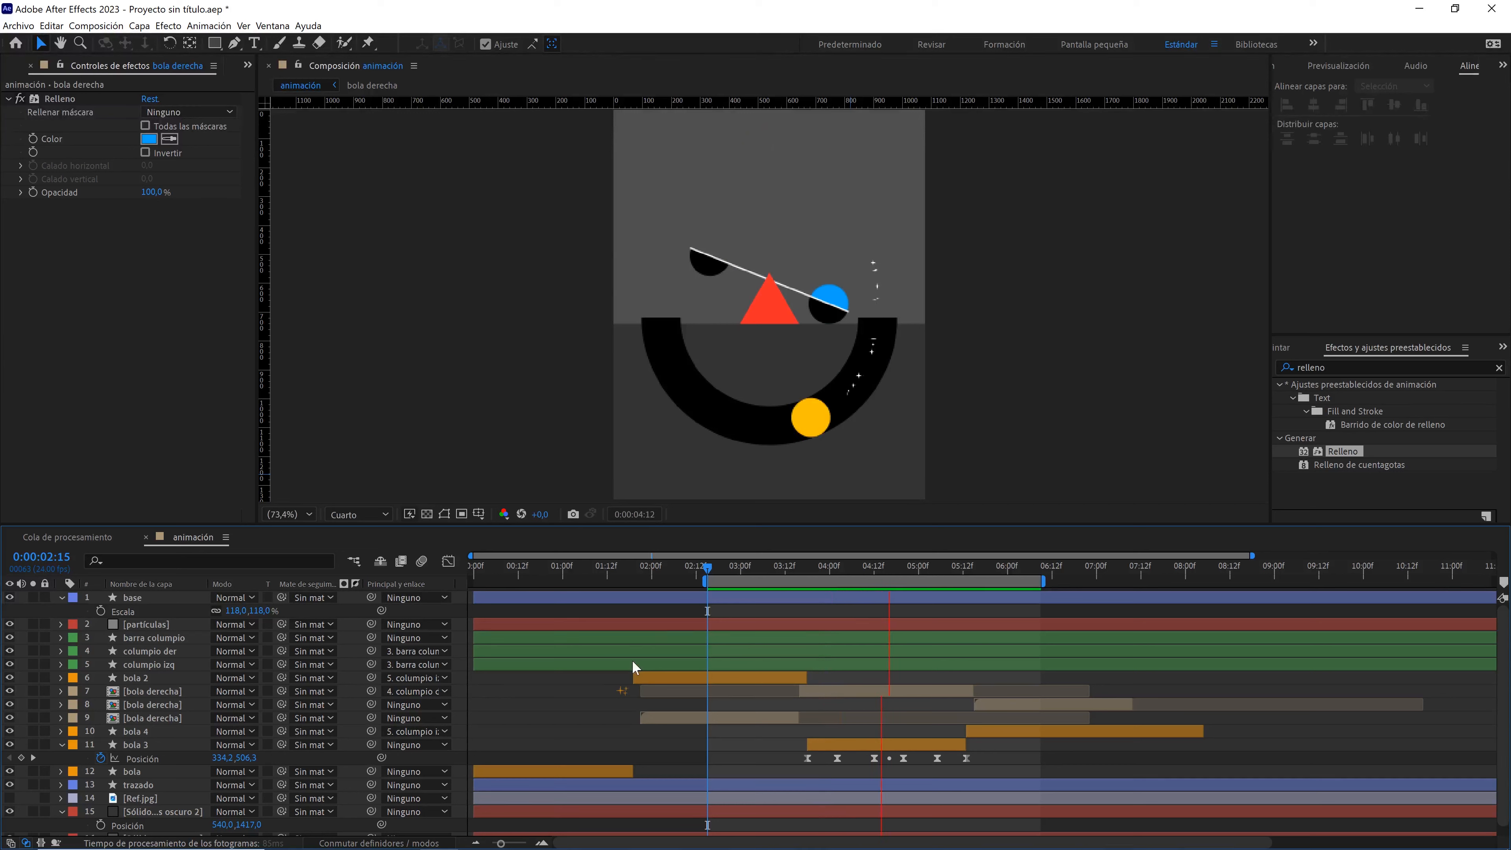
{"action": "key", "text": "space"}
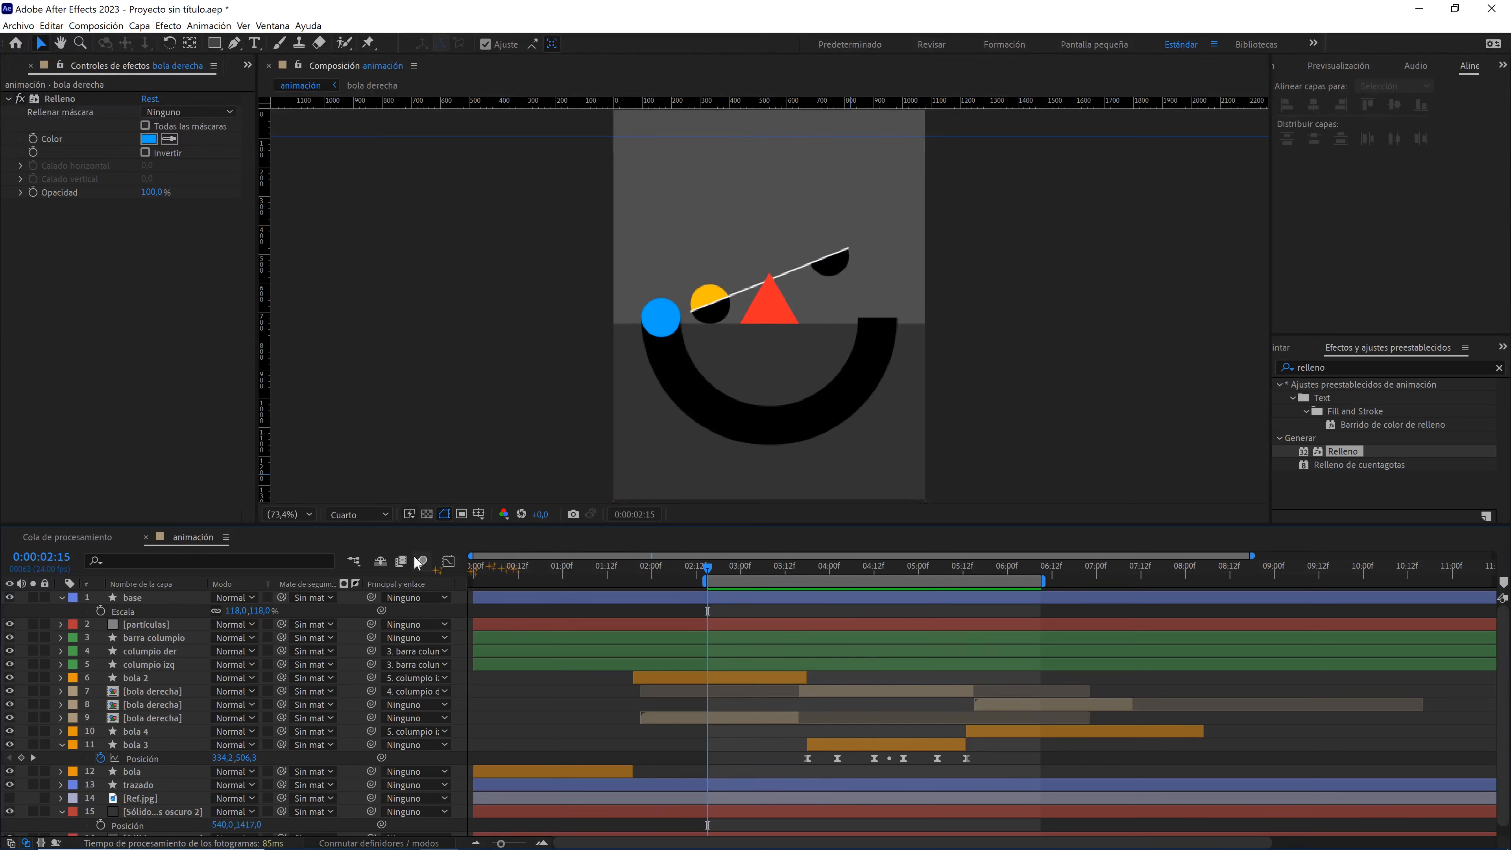
- Collapse the properties of all layers and enlarge the timeline area
{"action": "key", "text": "ctrl+a"}
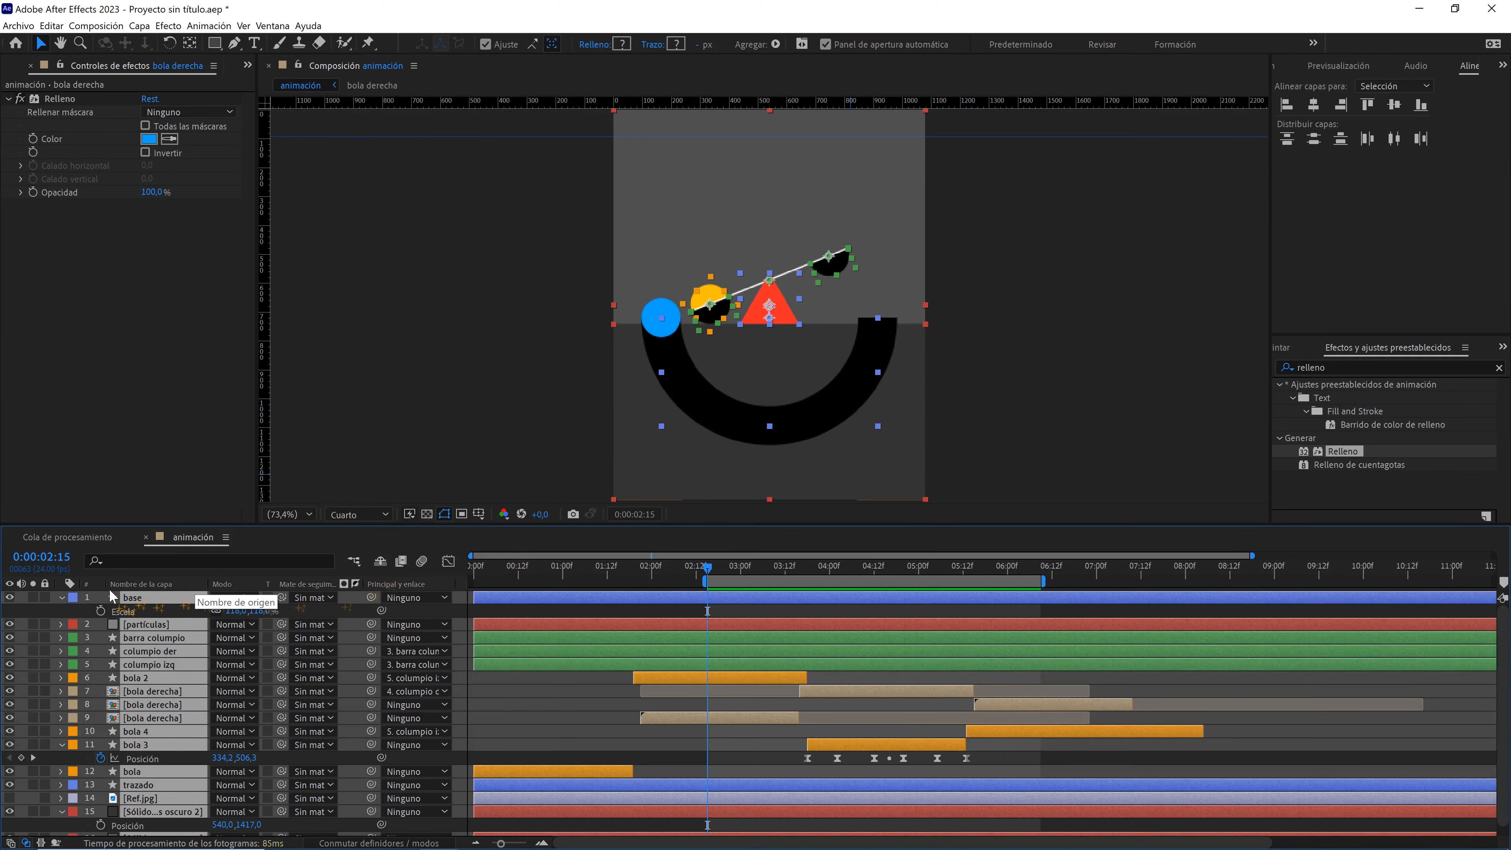
{"action": "left_click", "coordinate": [60, 598]}
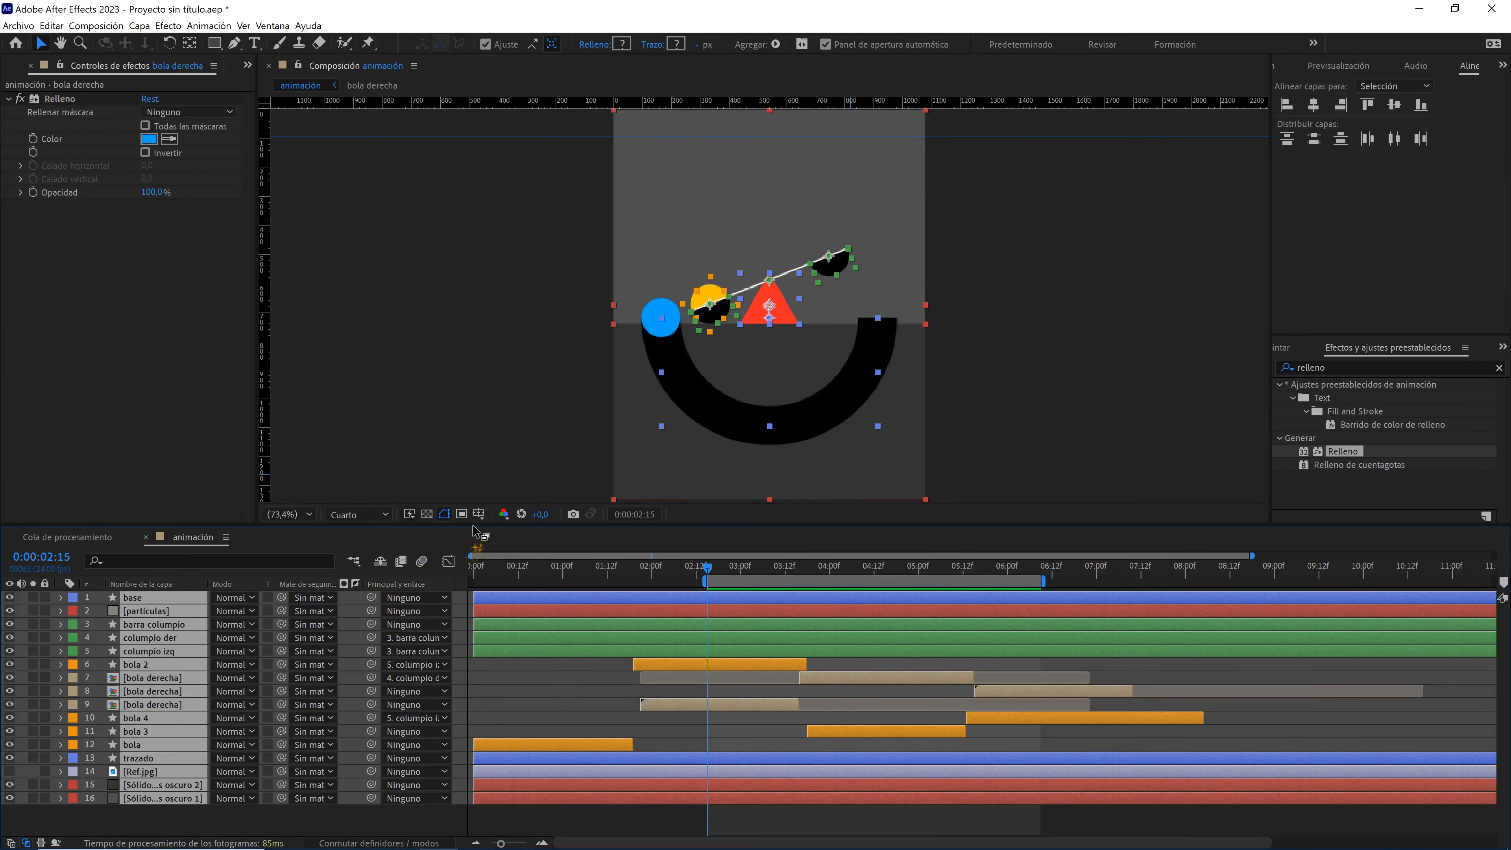
{"action": "left_click", "coordinate": [475, 525]}
{"action": "left_click_drag", "start_coordinate": [475, 525], "coordinate": [475, 439]}
{"action": "key", "text": "F2"}
- Trim the composition to its work area
{"action": "key", "text": "space"}
{"action": "key", "text": "space"}
{"action": "right_click", "coordinate": [767, 494]}
{"action": "left_click", "coordinate": [825, 539]}
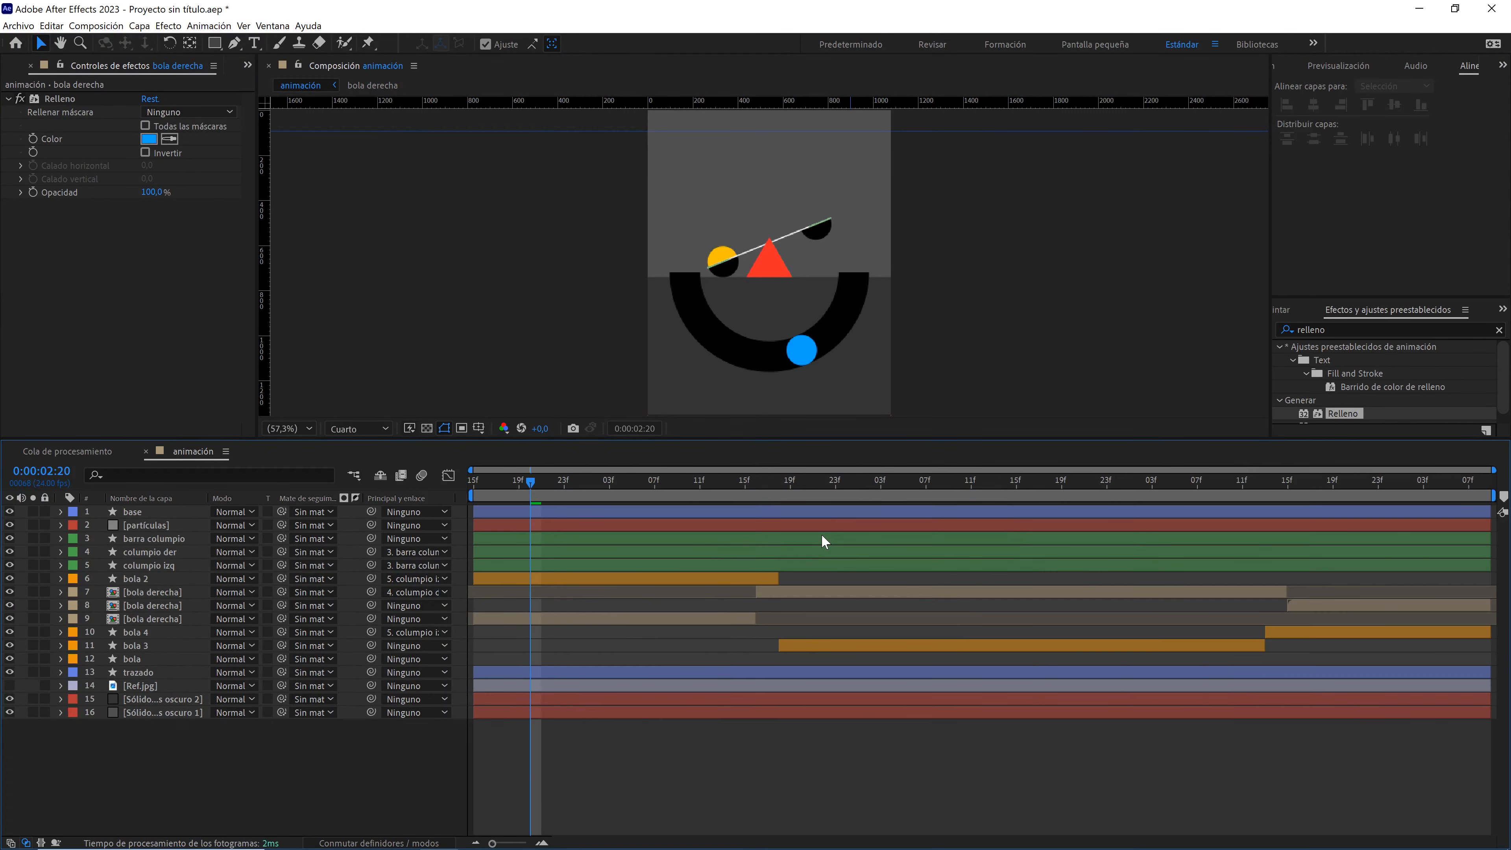
- Add Wood Plank Flicks.mp3 beneath all layers and show its audio waveform
{"action": "left_click", "coordinate": [292, 85]}
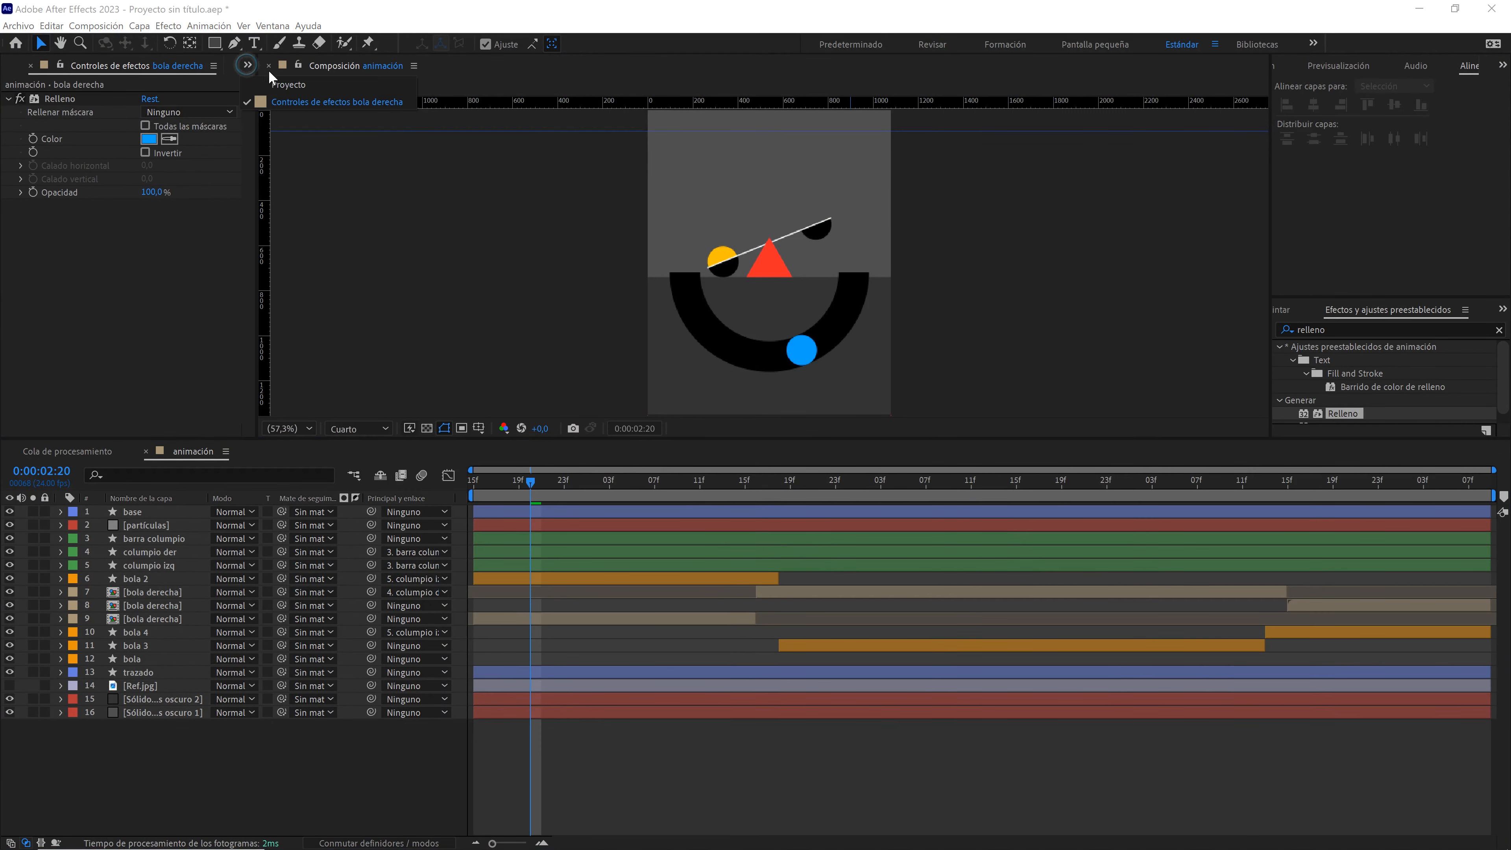
{"action": "left_click", "coordinate": [82, 296]}
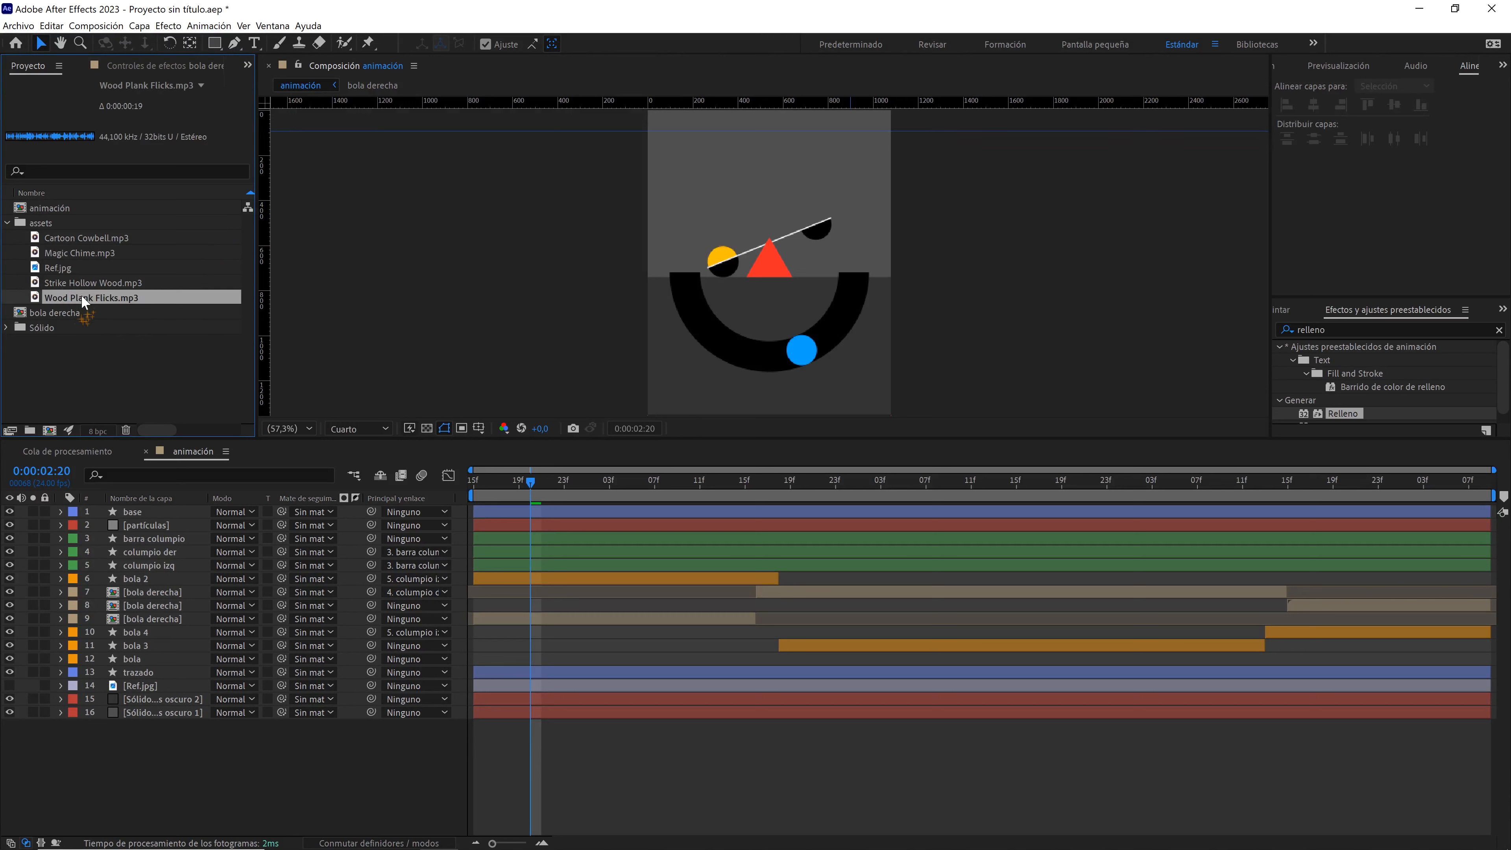
{"action": "left_click_drag", "start_coordinate": [82, 294], "coordinate": [262, 740]}
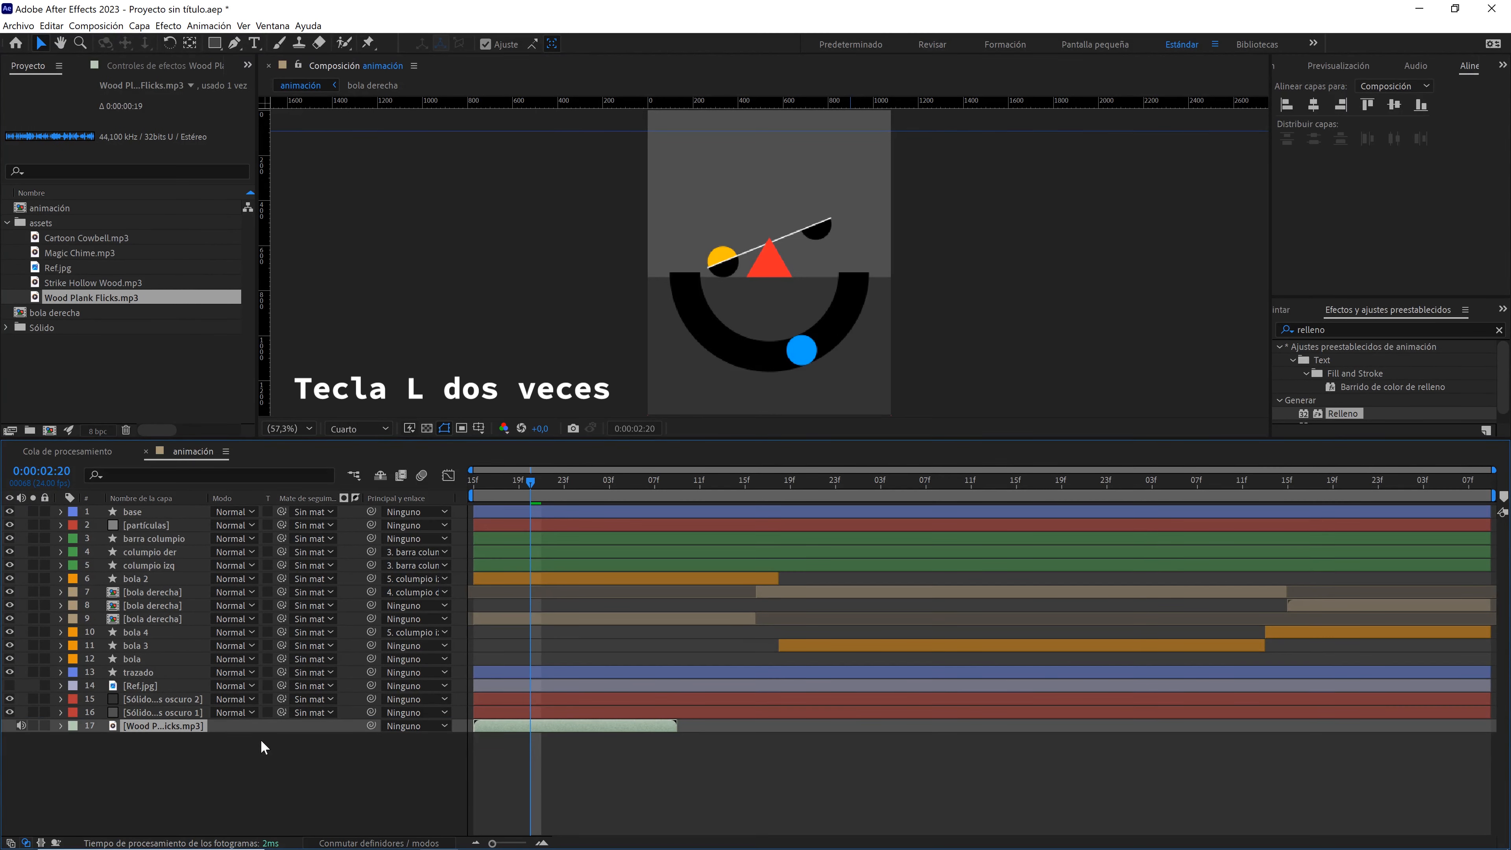
{"action": "key", "text": "l"}
{"action": "key", "text": "l"}
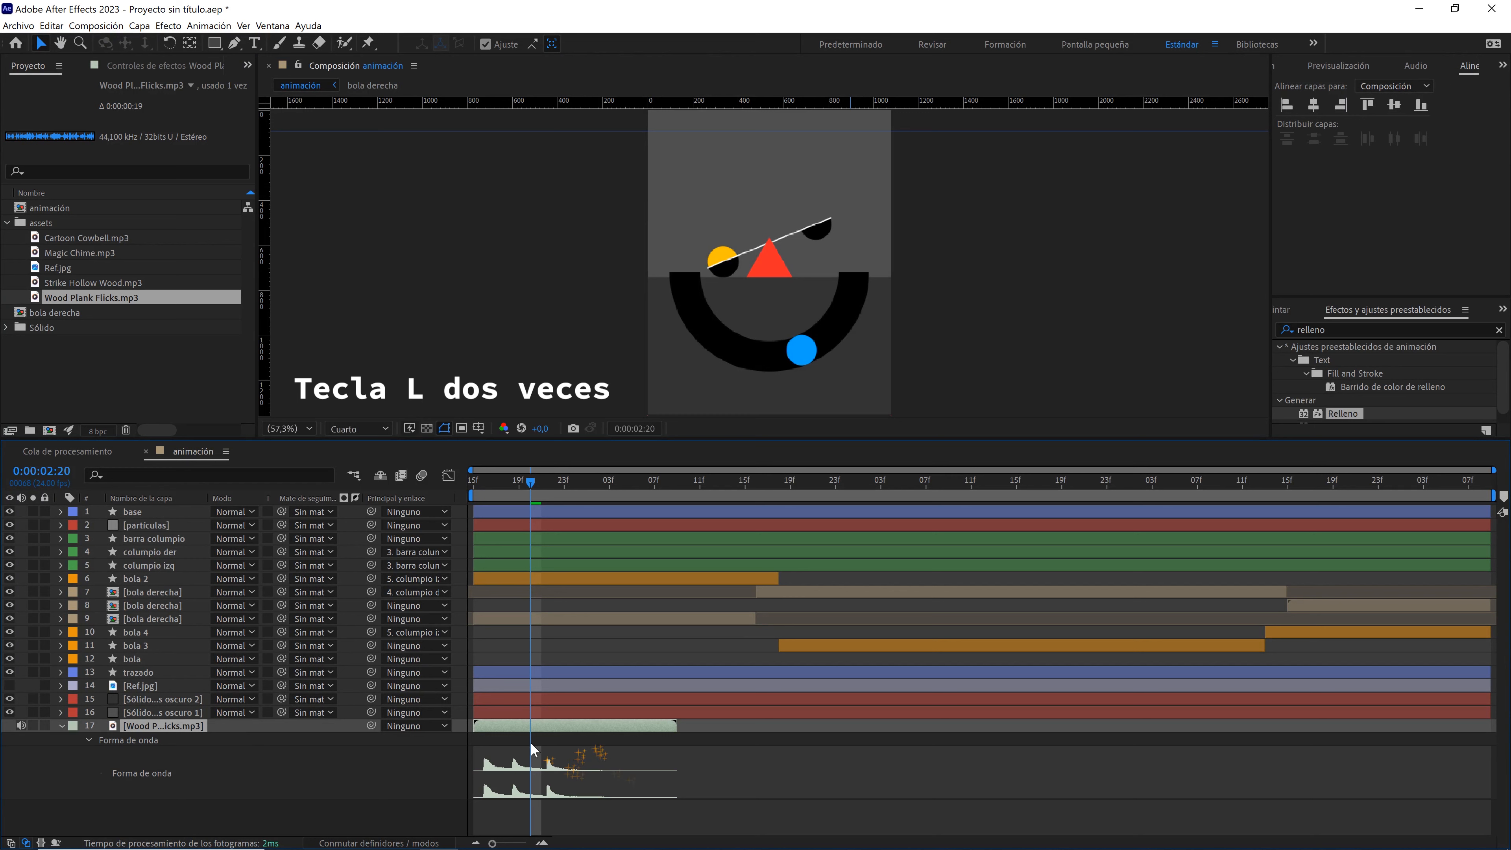
- Play back the animation from its start to check the Wood Plank Flicks.mp3 sound against the motion
{"action": "left_click", "coordinate": [529, 505]}
{"action": "left_click_drag", "start_coordinate": [530, 482], "coordinate": [471, 485]}
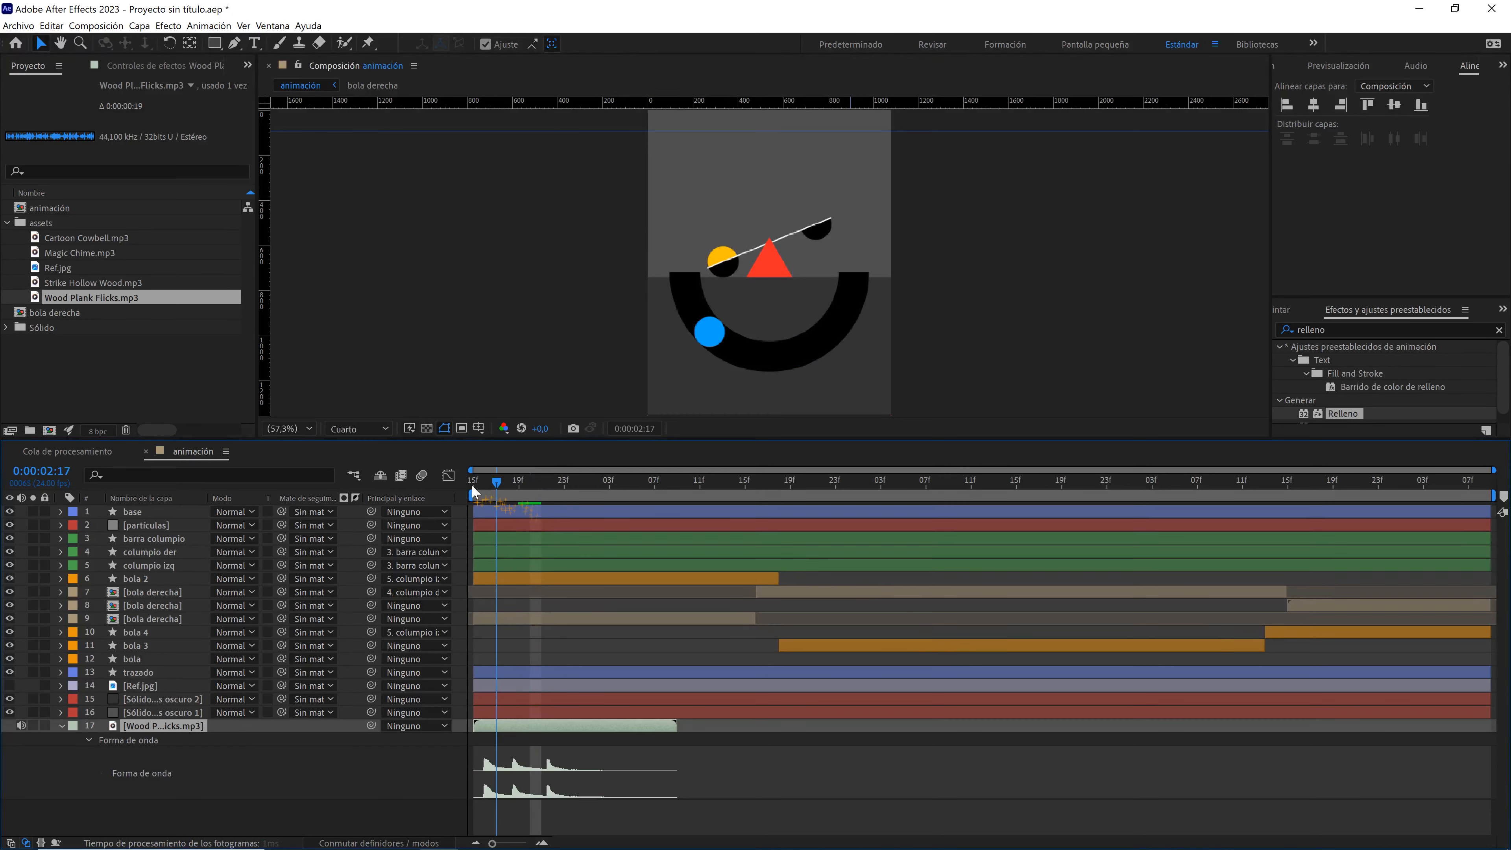
{"action": "key", "text": "space"}
- Add Cartoon Cowbell.mp3 with its waveform, align its hit with the blue ball's landing at 0:00:03:16, and play back from 0:00:03:08
{"action": "left_click_drag", "start_coordinate": [86, 237], "coordinate": [194, 714]}
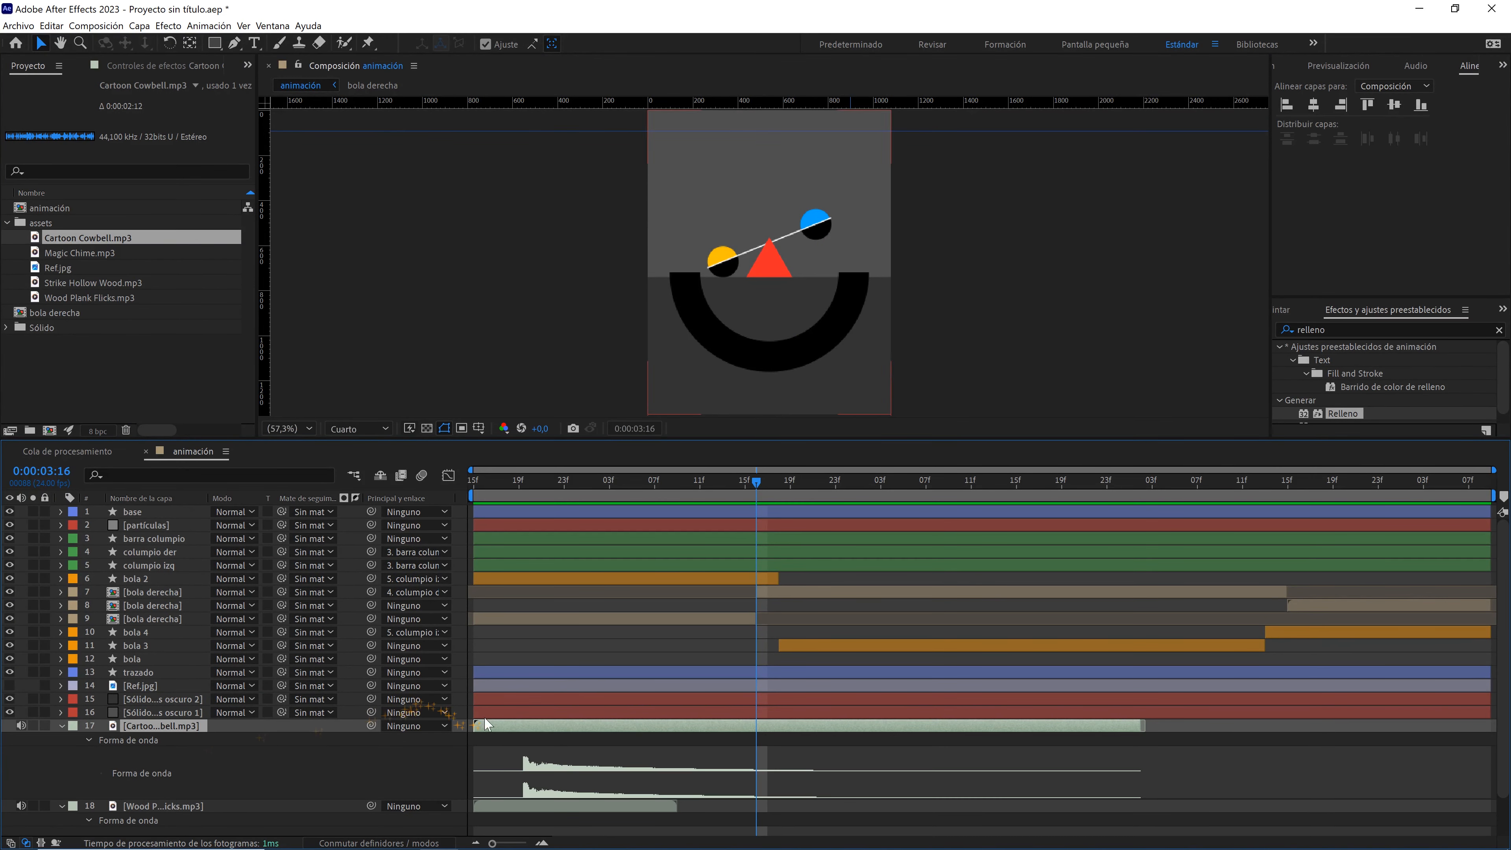
{"action": "left_click_drag", "start_coordinate": [533, 726], "coordinate": [773, 734]}
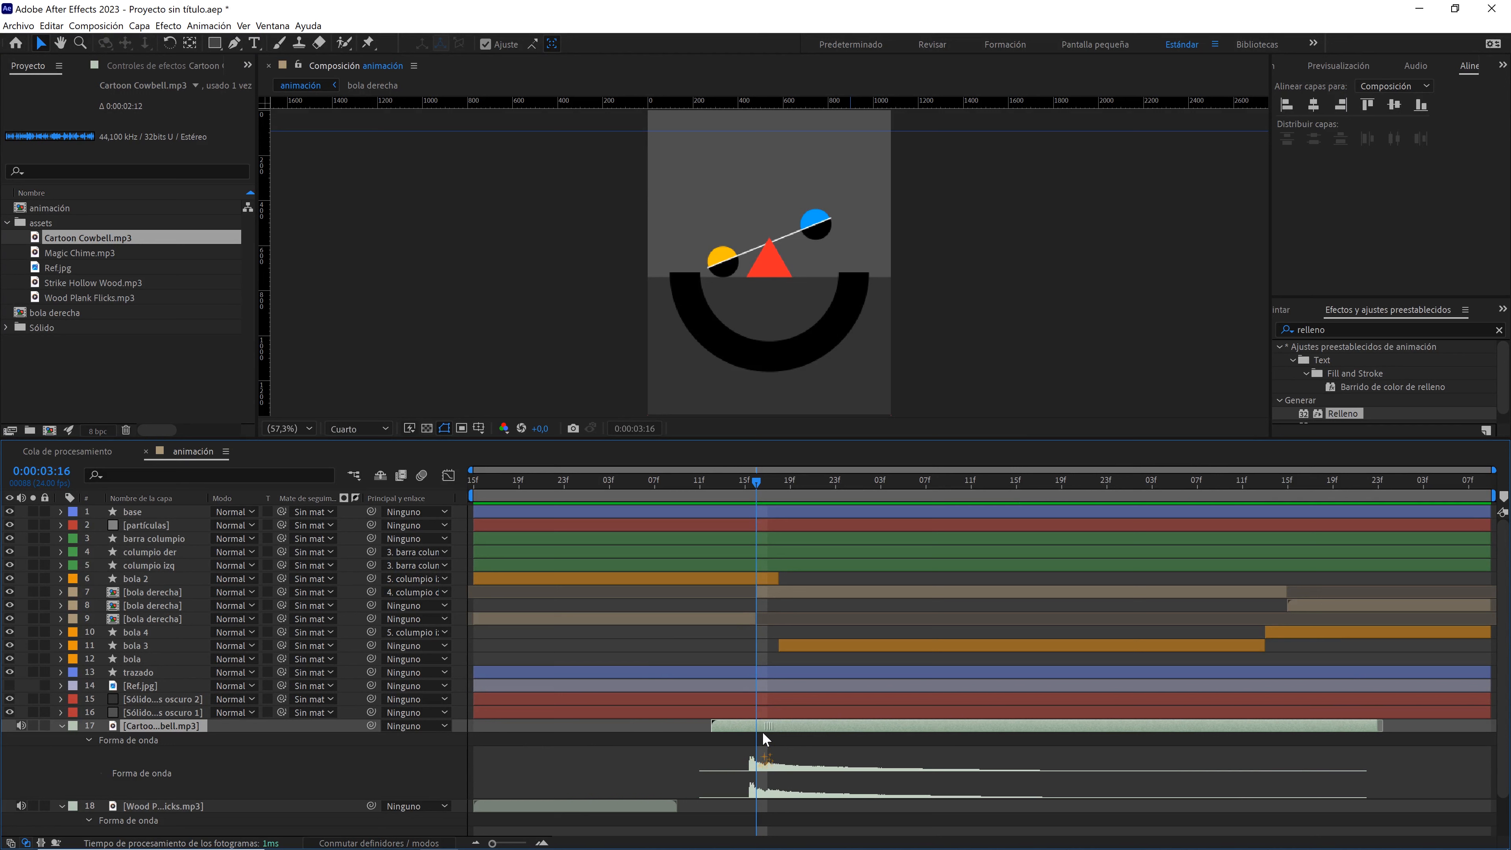
{"action": "left_click_drag", "start_coordinate": [751, 483], "coordinate": [664, 484]}
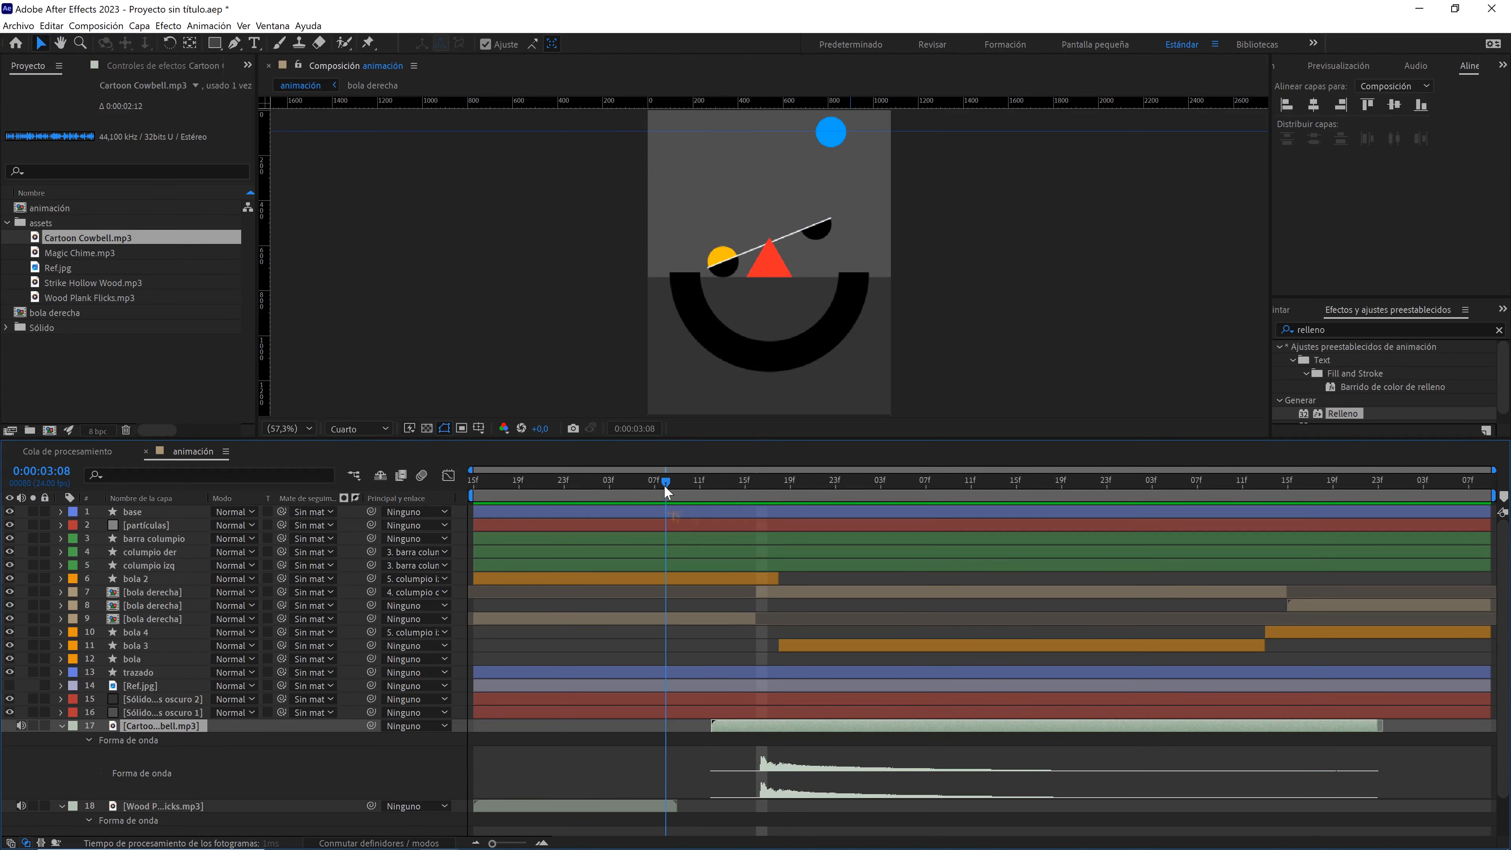
{"action": "key", "text": "space"}
- Add Magic Chime.mp3 beneath the visual layers starting at about 0:00:02:23, show its waveform, and play back from 0:00:04:00
{"action": "left_click_drag", "start_coordinate": [79, 253], "coordinate": [564, 720]}
{"action": "key", "text": "l"}
{"action": "key", "text": "l"}
{"action": "left_click_drag", "start_coordinate": [666, 483], "coordinate": [847, 484]}
{"action": "key", "text": "space"}
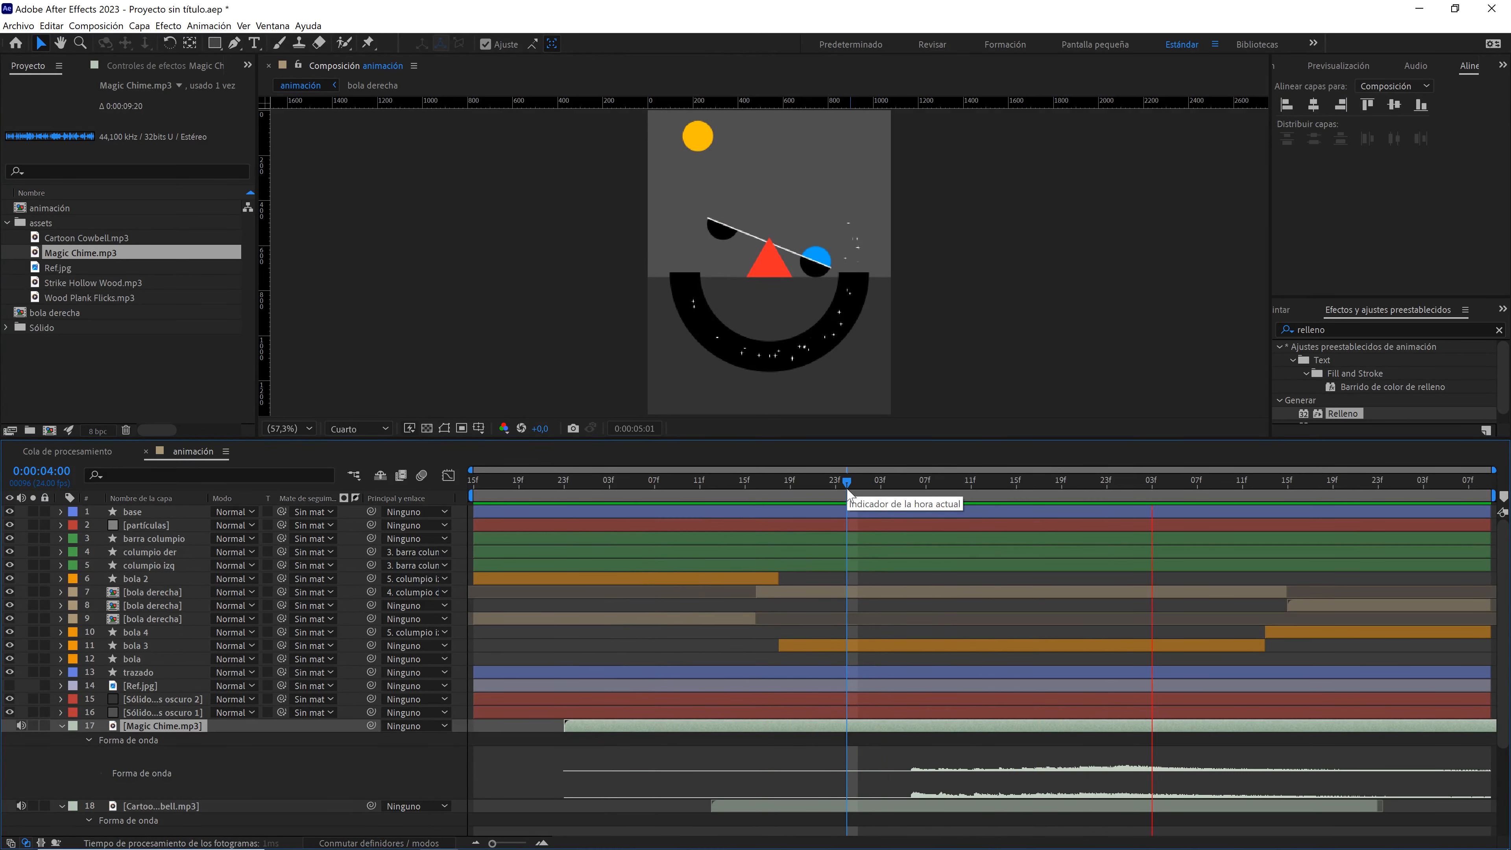
- Add Strike Hollow Wood.mp3 with its waveform, align a hit with the yellow ball's landing at 0:00:05:13, and trim its start to about 0:00:05:06
{"action": "left_click_drag", "start_coordinate": [847, 488], "coordinate": [1263, 488]}
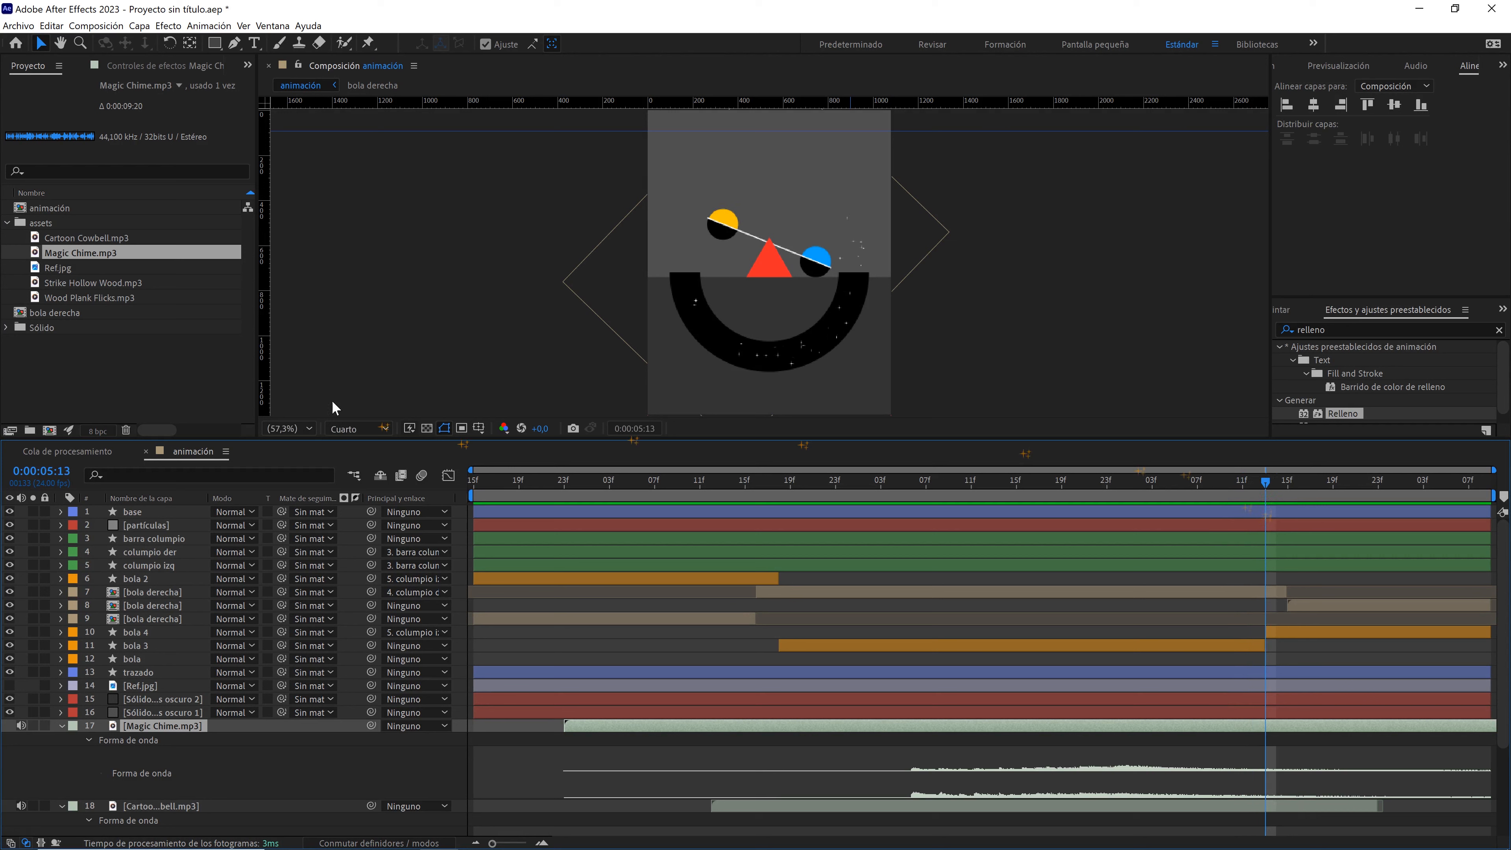
{"action": "left_click_drag", "start_coordinate": [84, 288], "coordinate": [157, 717]}
{"action": "key", "text": "l"}
{"action": "key", "text": "l"}
{"action": "left_click_drag", "start_coordinate": [1095, 725], "coordinate": [1265, 726]}
{"action": "left_click_drag", "start_coordinate": [644, 726], "coordinate": [1186, 726]}
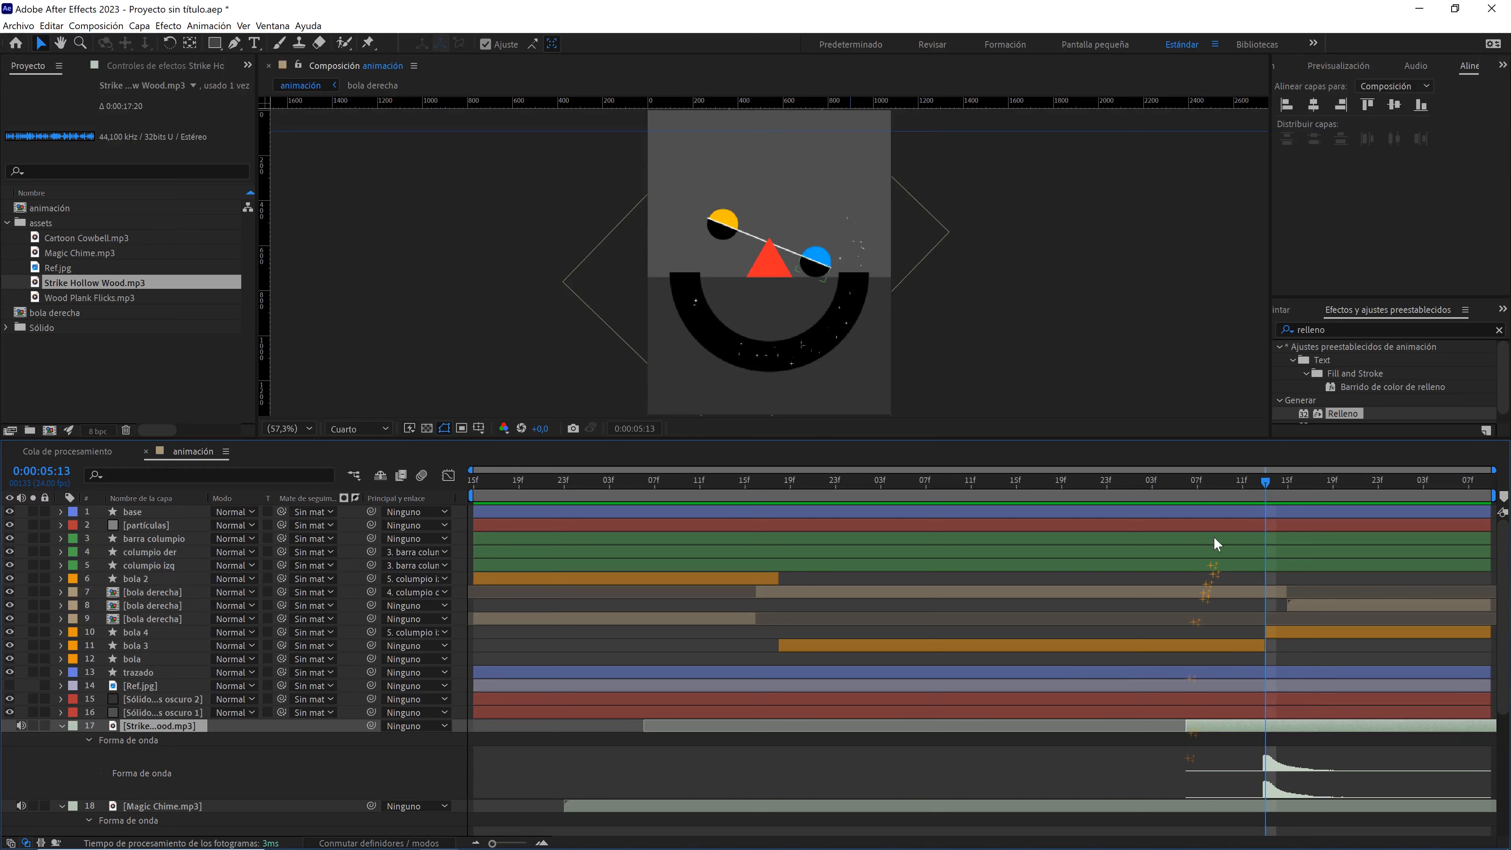
- Deselect all layers and play back the animation with all sound effects from 0:00:02:15
{"action": "left_click_drag", "start_coordinate": [1250, 483], "coordinate": [417, 512]}
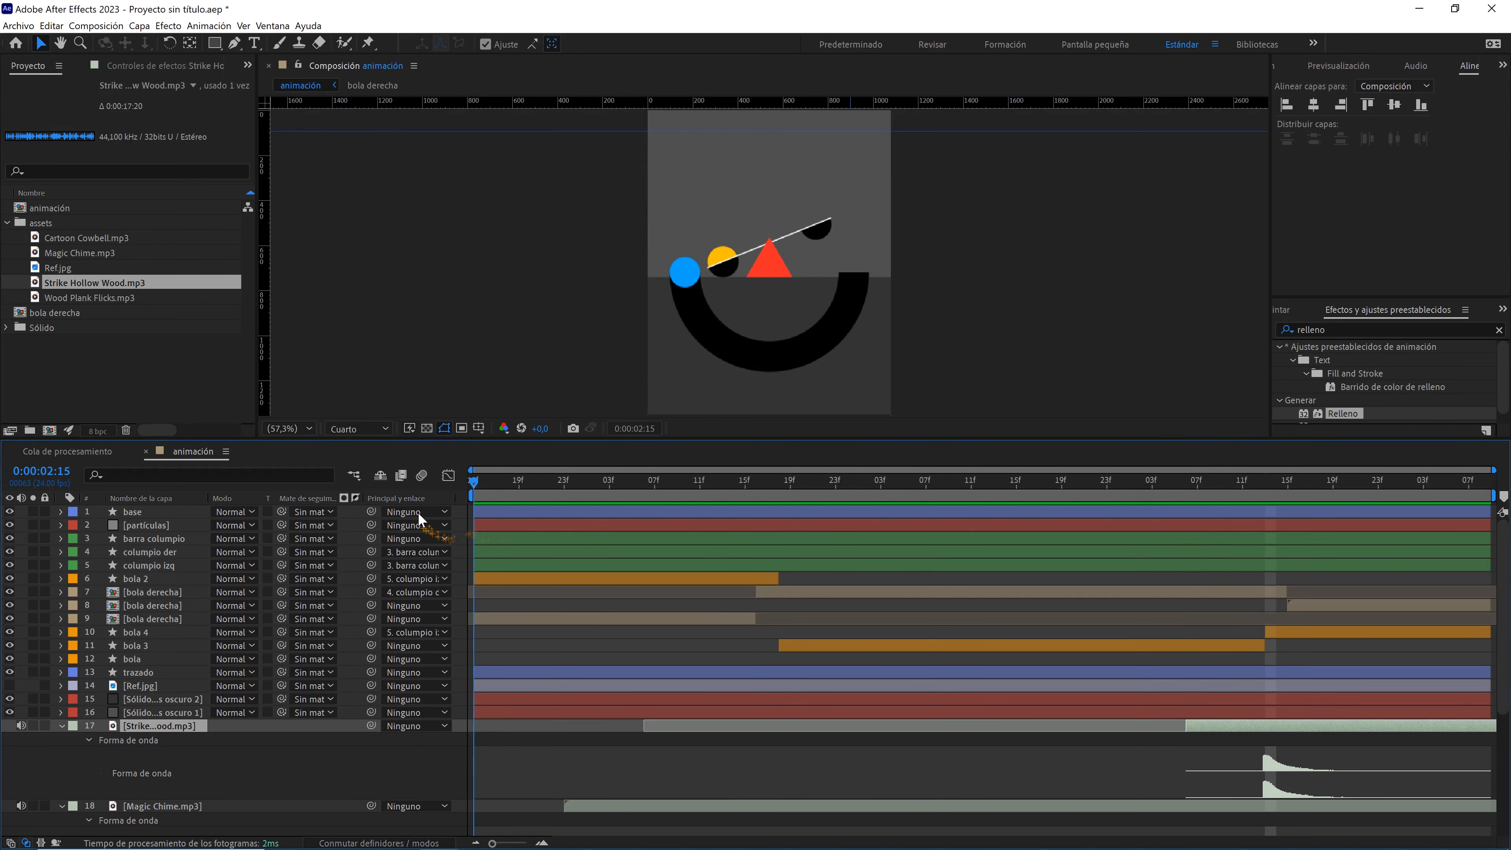
{"action": "left_click", "coordinate": [510, 605]}
{"action": "key", "text": "space"}
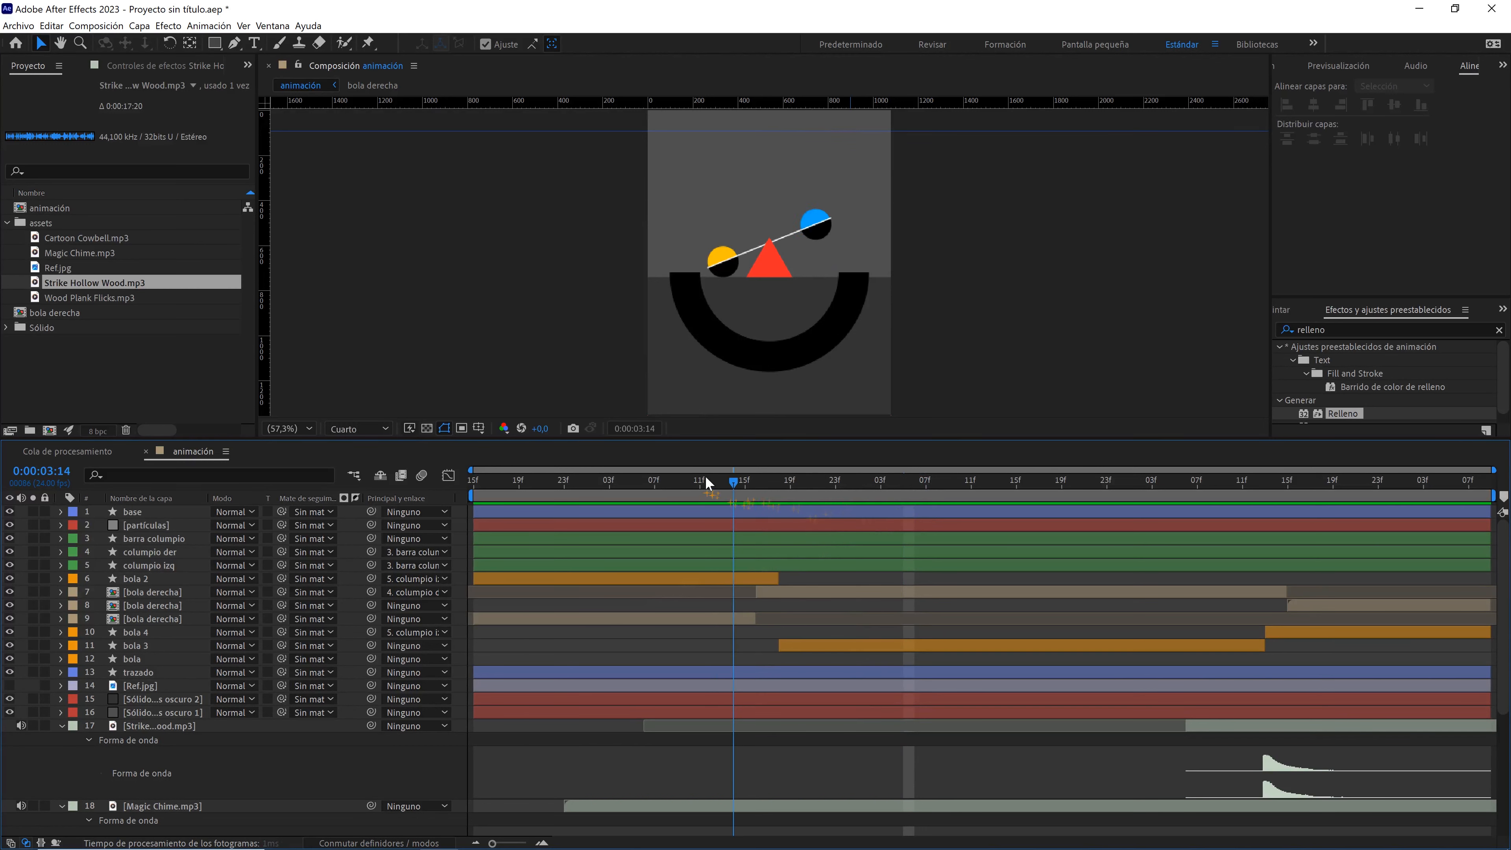
- Select the animación composition among the project items
{"action": "left_click", "coordinate": [157, 376]}
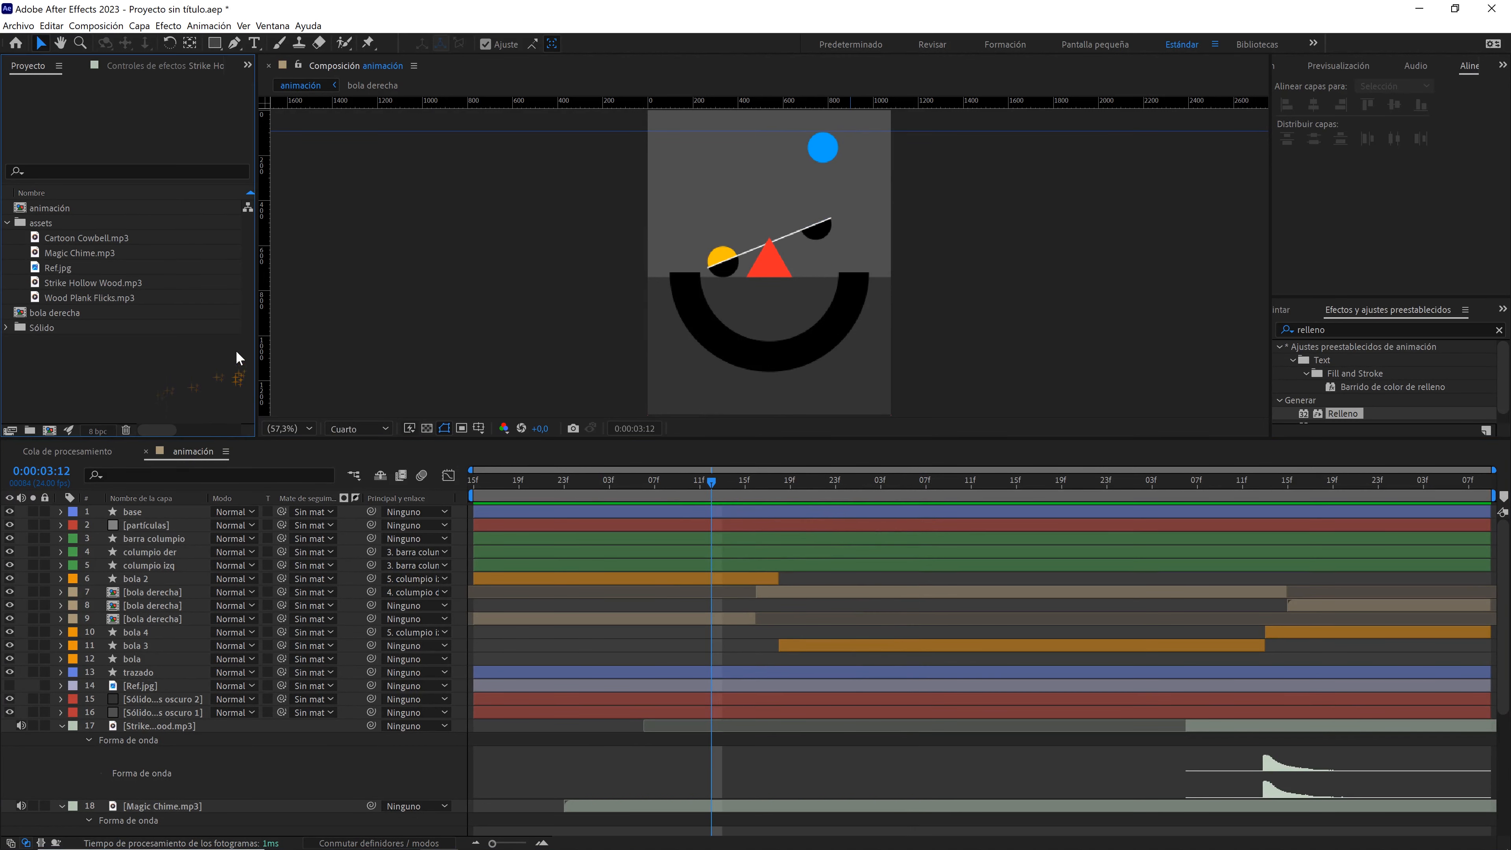
{"action": "left_click", "coordinate": [57, 209]}
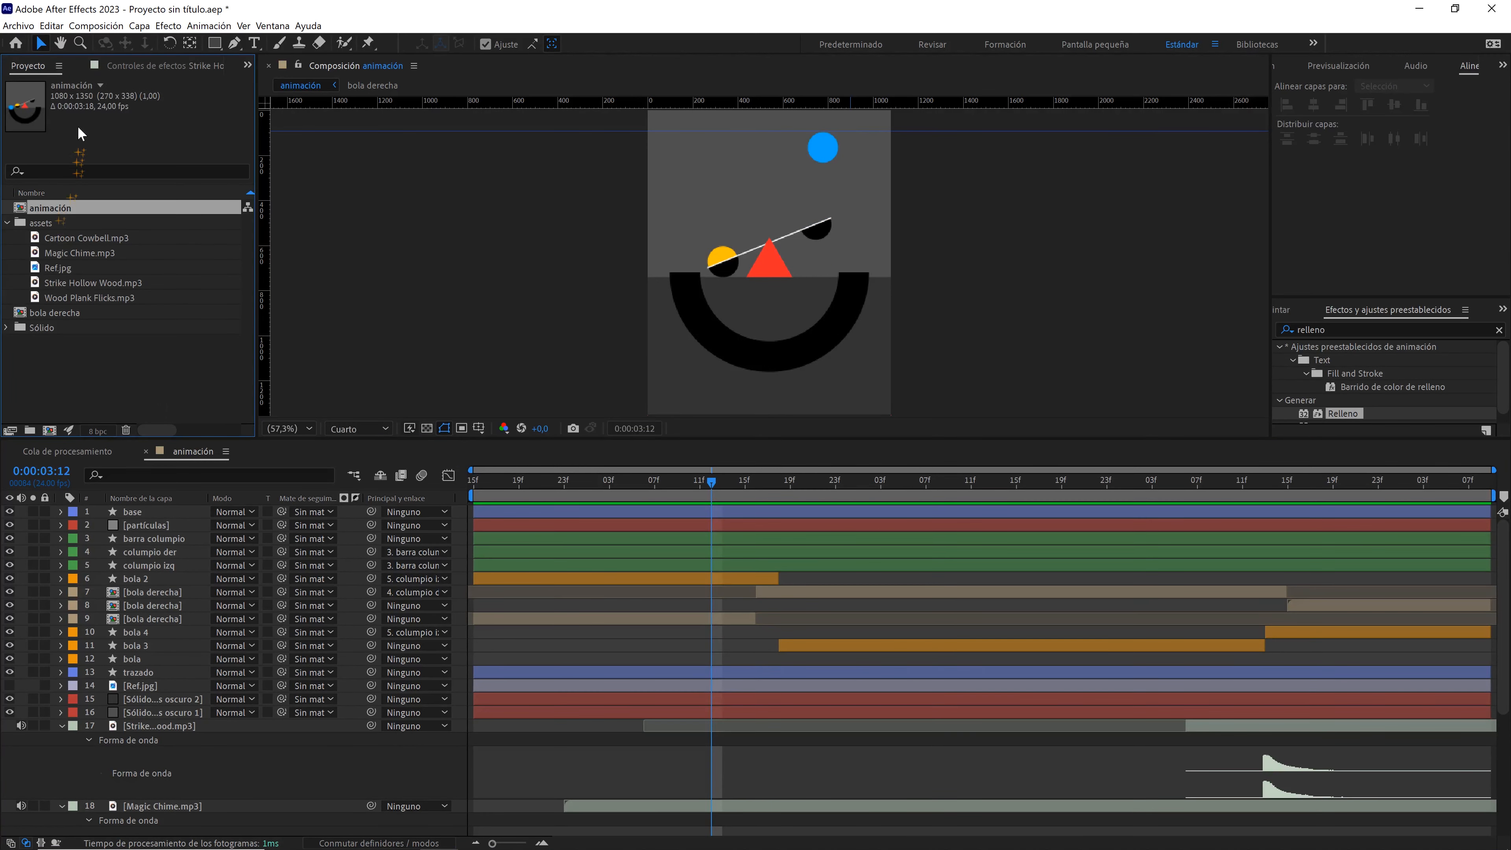